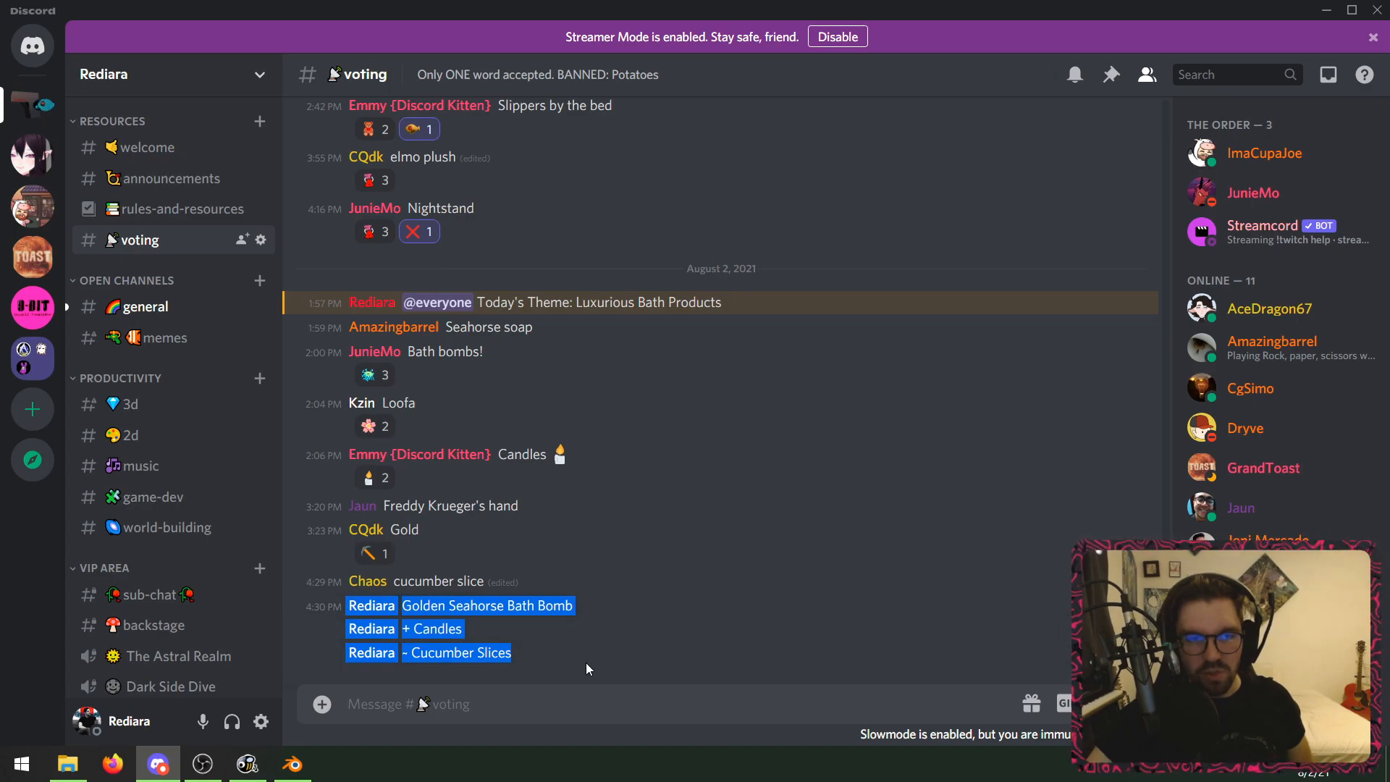
pyautogui.click(563, 651)
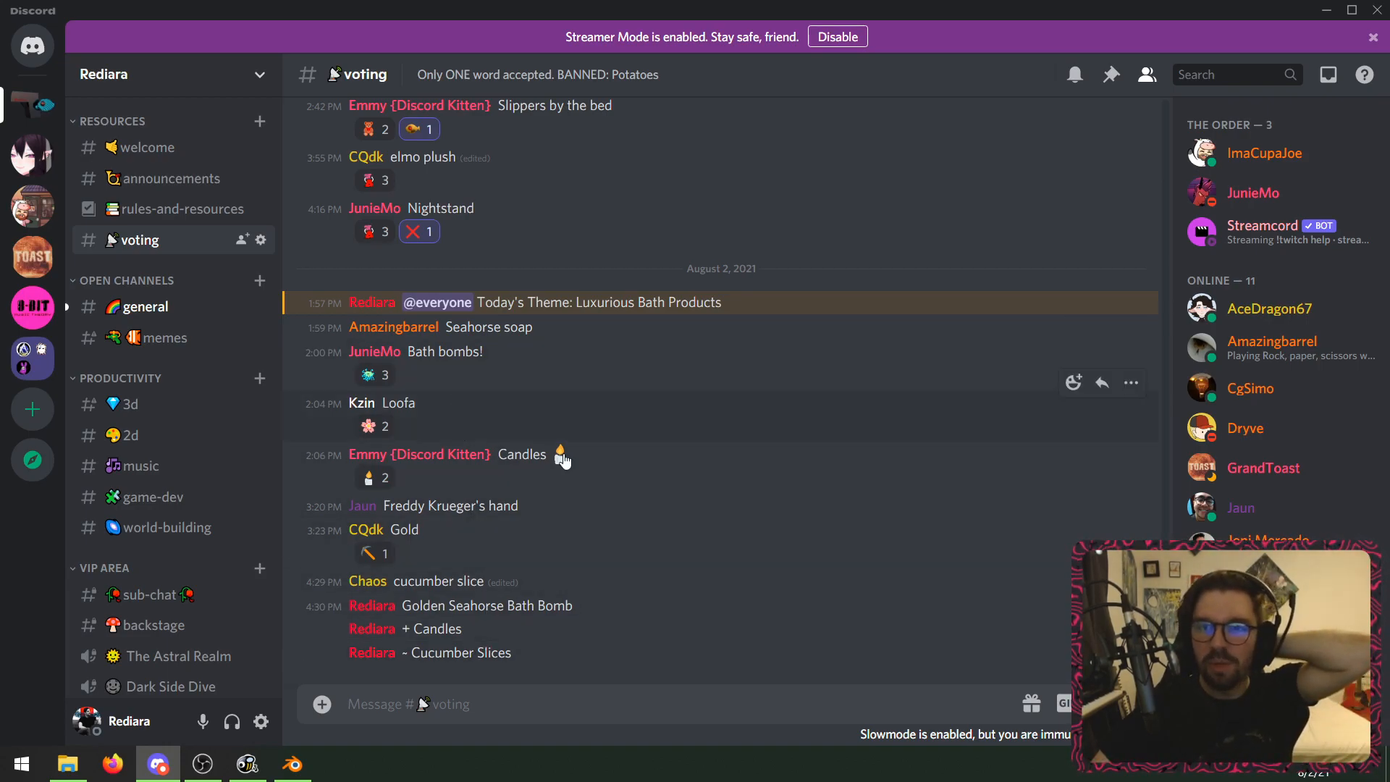
pyautogui.moveTo(514, 652); pyautogui.dragTo(399, 656)
pyautogui.click(443, 661)
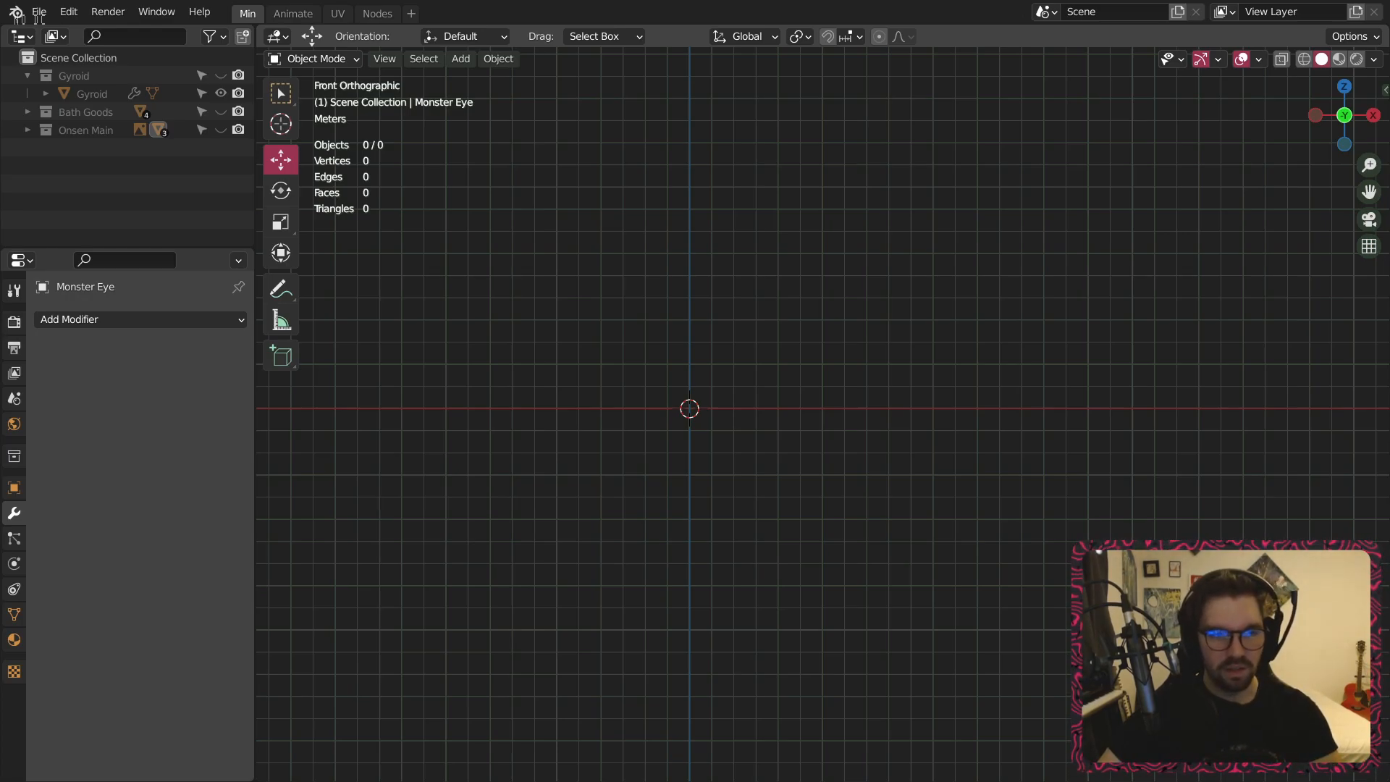
# Add a Bezier curve at the world origin and view it straight from above.
pyautogui.keyDown('shift'); pyautogui.moveTo(640, 346); pyautogui.dragTo(784, 343, button='middle'); pyautogui.keyUp('shift')
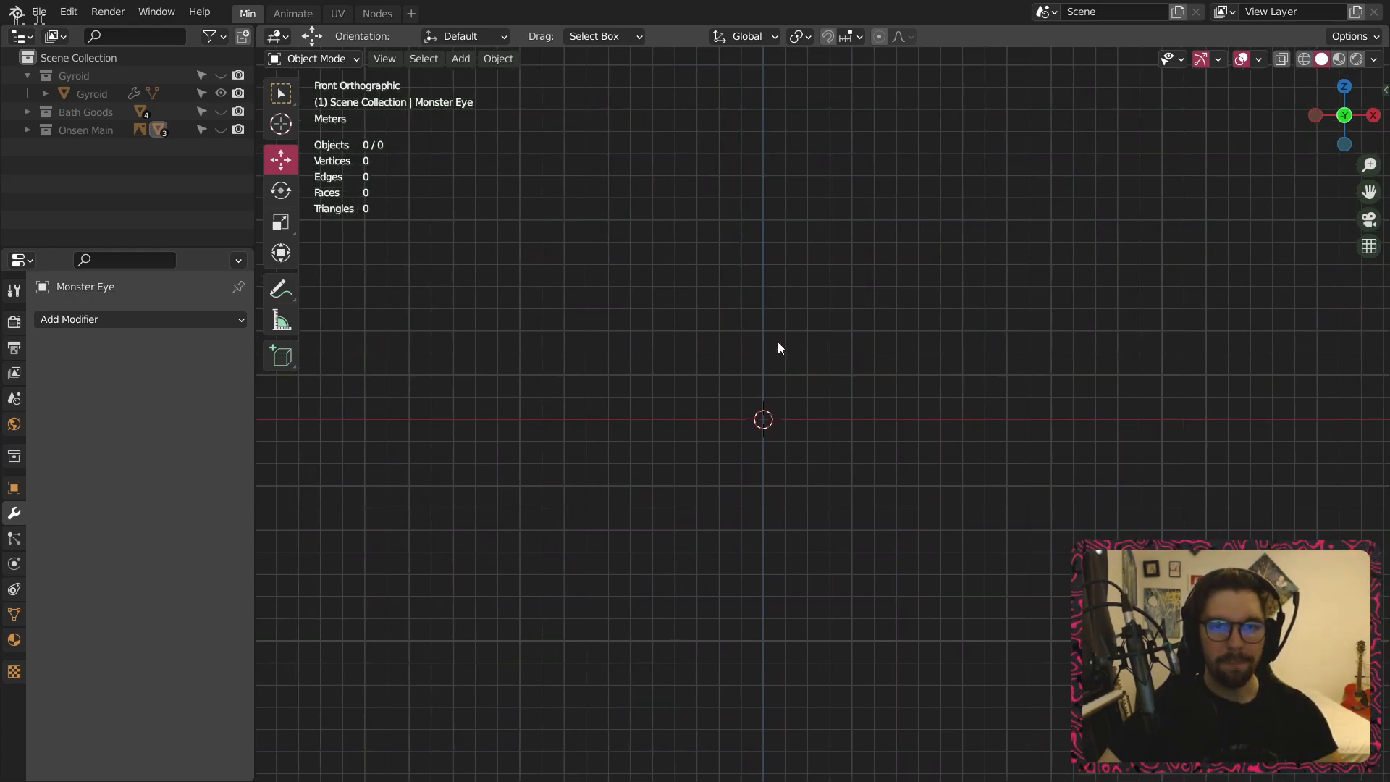
pyautogui.click(461, 59)
pyautogui.moveTo(506, 98)
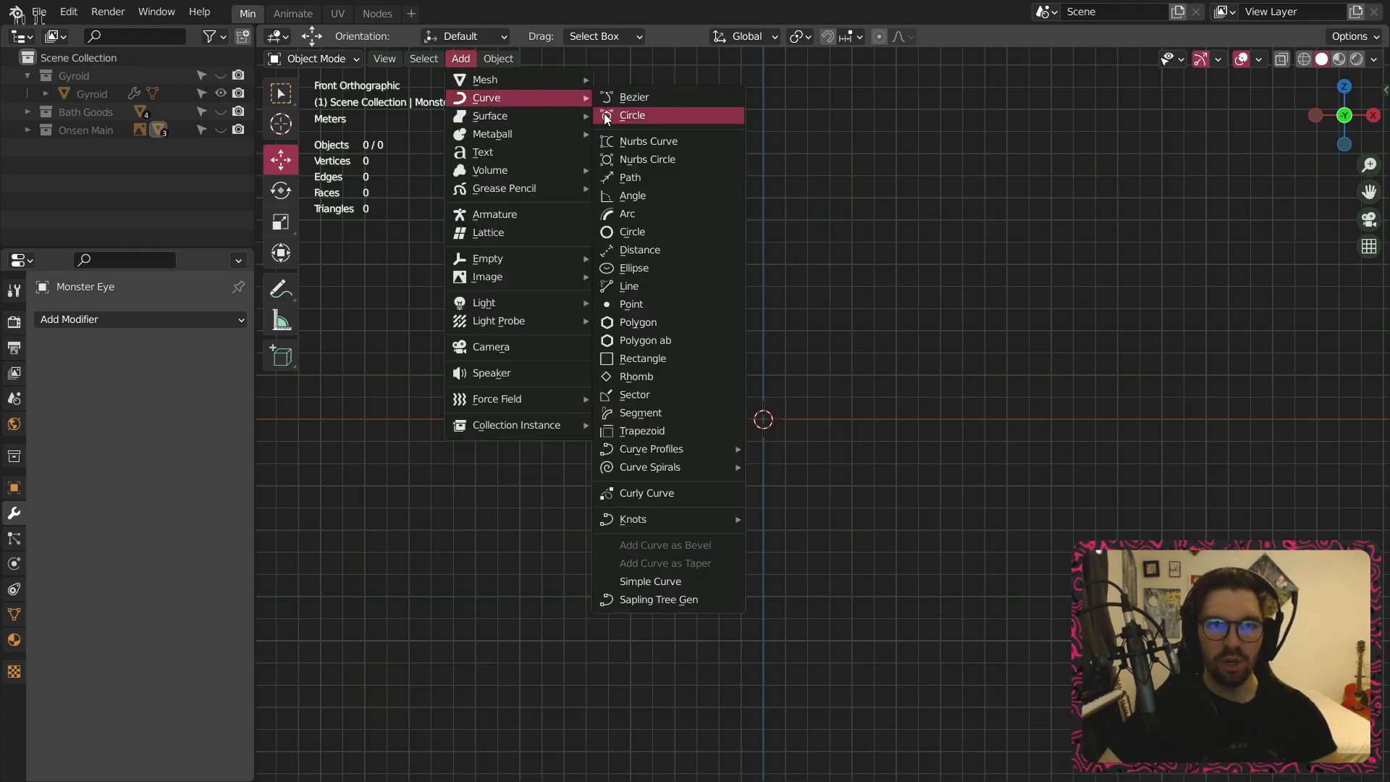
pyautogui.click(675, 103)
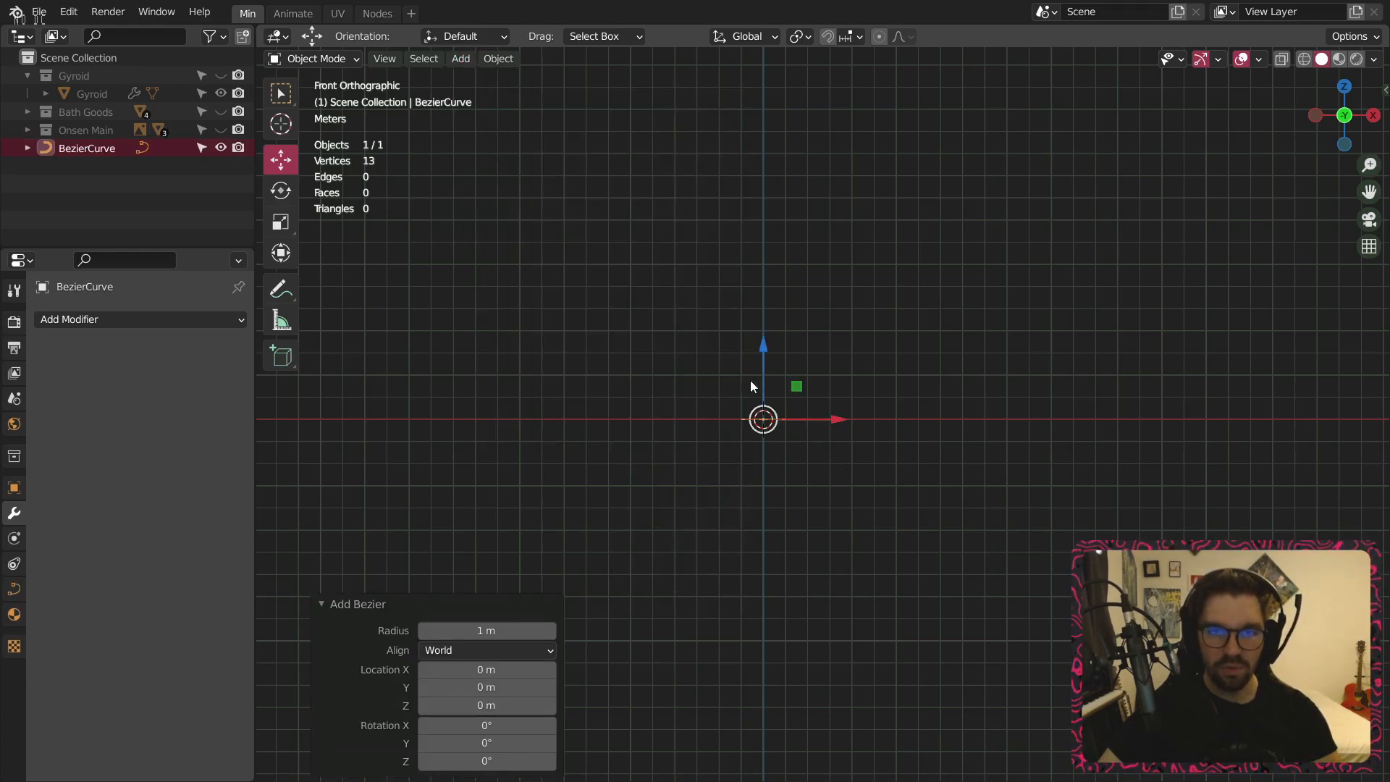
pyautogui.click(1344, 87)
pyautogui.scroll(5, 848, 414)
pyautogui.keyDown('shift'); pyautogui.moveTo(667, 431); pyautogui.dragTo(763, 426, button='middle'); pyautogui.keyUp('shift')
pyautogui.scroll(4, 820, 444)
pyautogui.scroll(2, 966, 440)
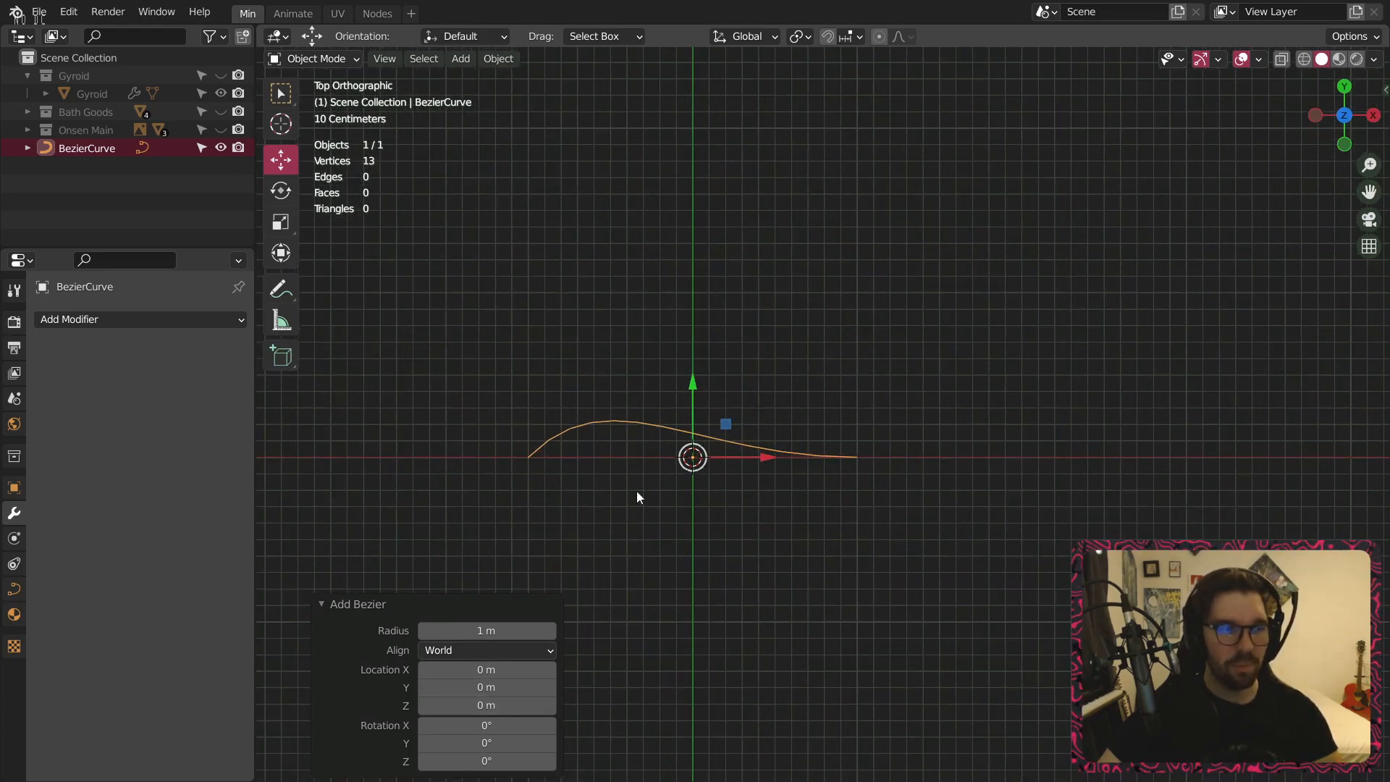
pyautogui.click(842, 370)
pyautogui.click(779, 441)
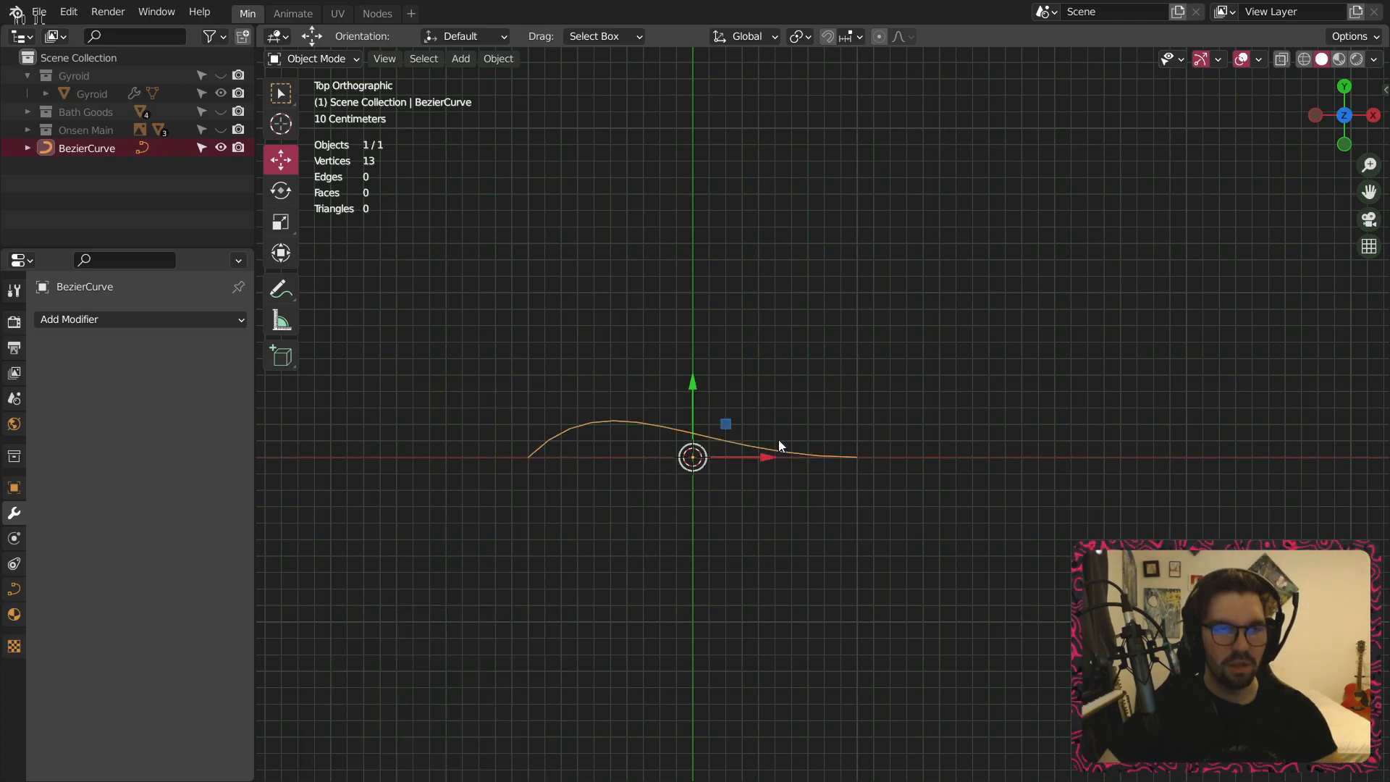
# In Edit Mode, extrude the Bezier curve's left end point about 0.69 m down and left along its handle direction.
pyautogui.click(312, 59)
pyautogui.click(316, 100)
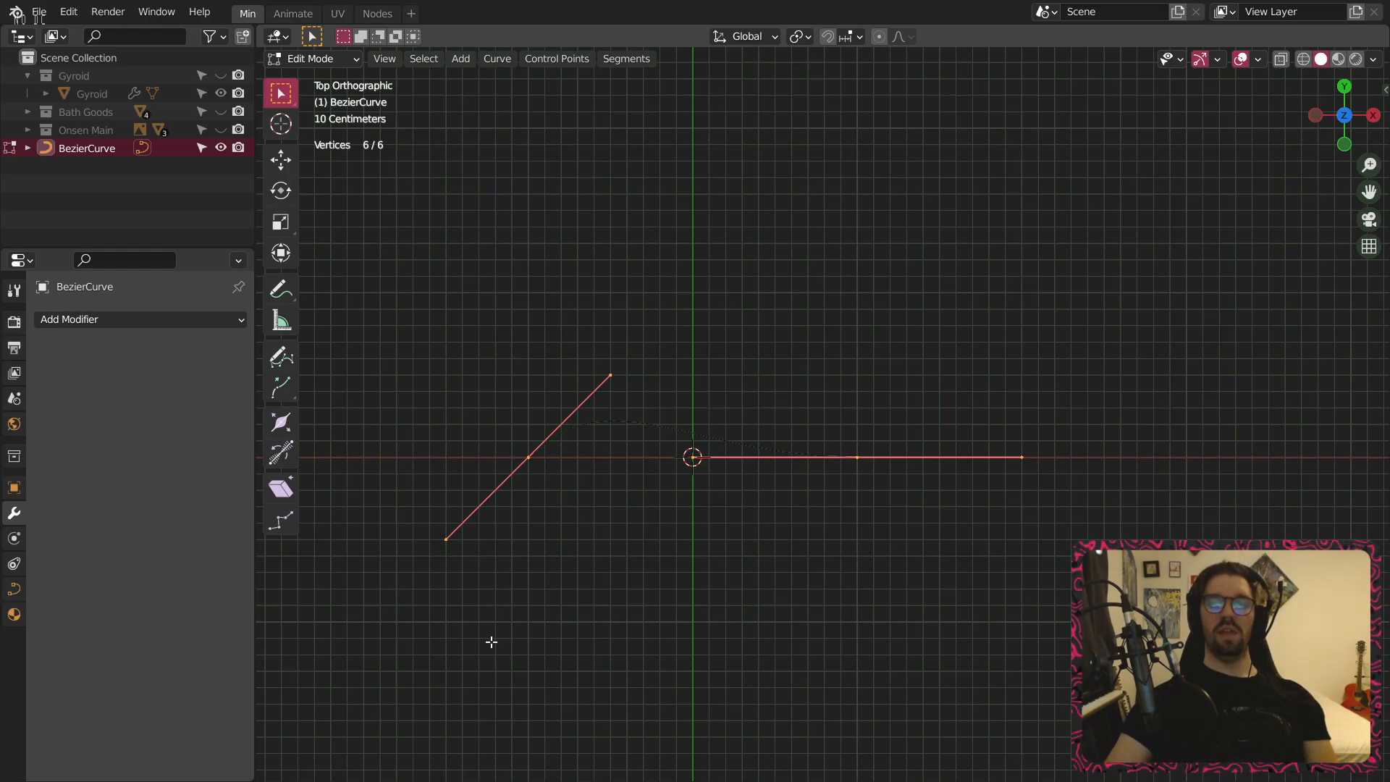
pyautogui.scroll(2, 555, 432)
pyautogui.click(521, 467)
pyautogui.click(281, 386)
pyautogui.moveTo(472, 506); pyautogui.dragTo(394, 591)
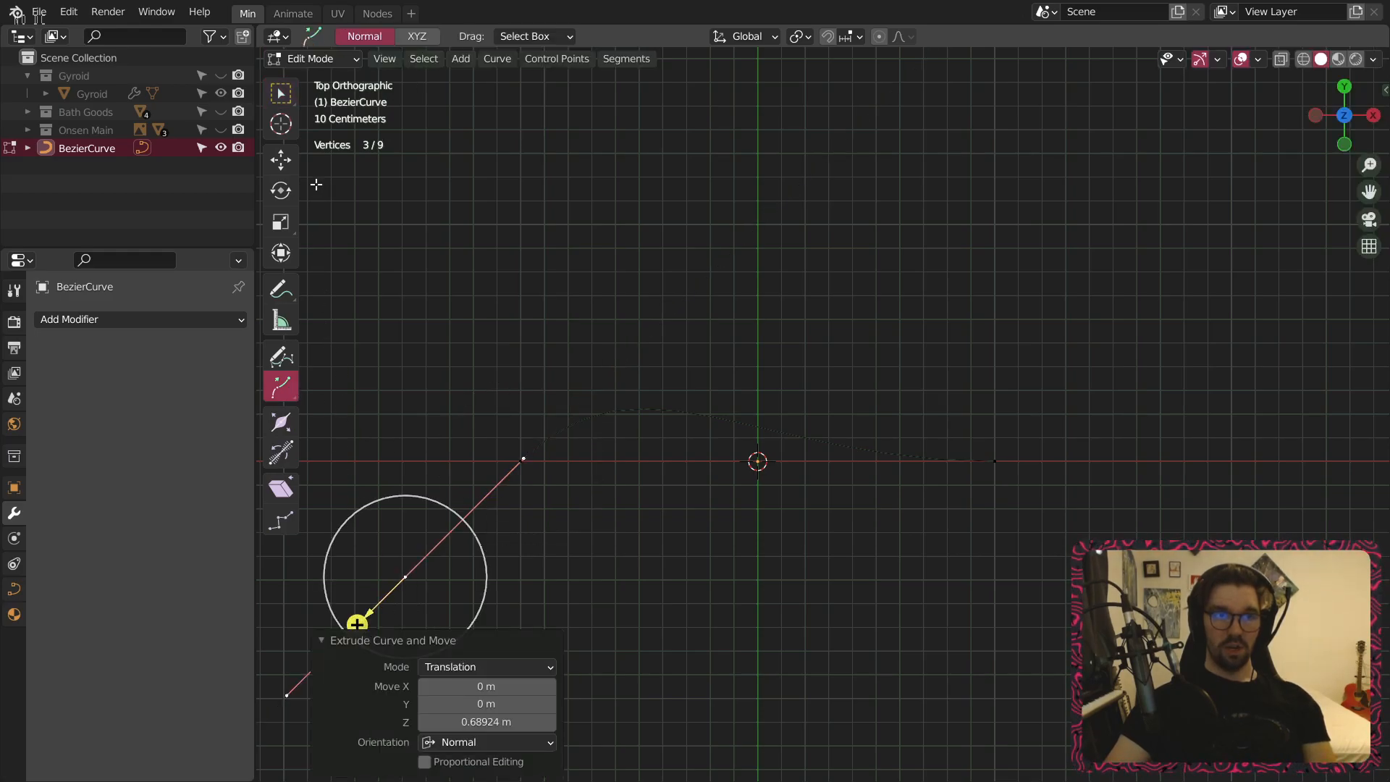
# Move the newly extruded end point about 0.99 m along X and -0.16 m along Y.
pyautogui.click(284, 162)
pyautogui.keyDown('shift'); pyautogui.moveTo(457, 514); pyautogui.dragTo(493, 448, button='middle'); pyautogui.keyUp('shift')
pyautogui.moveTo(475, 491); pyautogui.dragTo(599, 515)
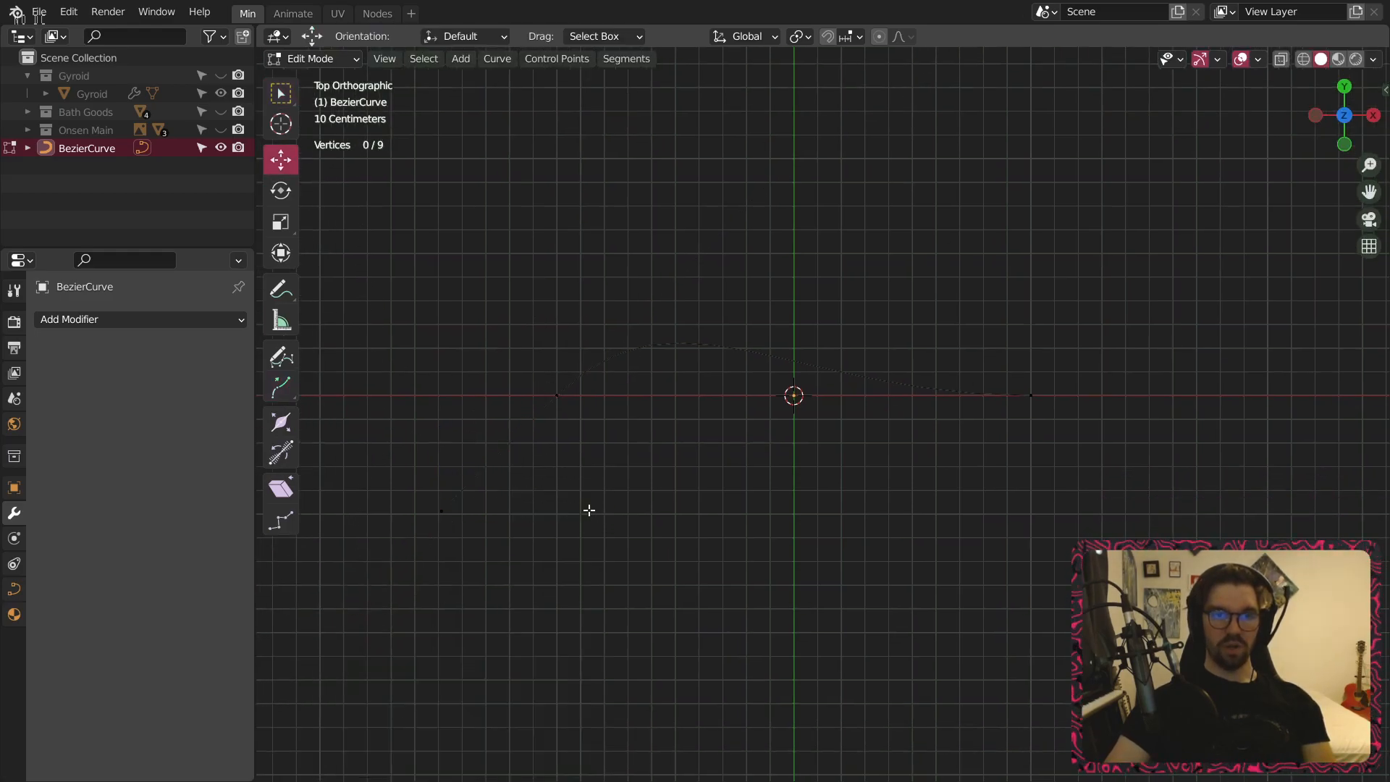
pyautogui.click(441, 511)
pyautogui.moveTo(474, 478); pyautogui.dragTo(714, 517)
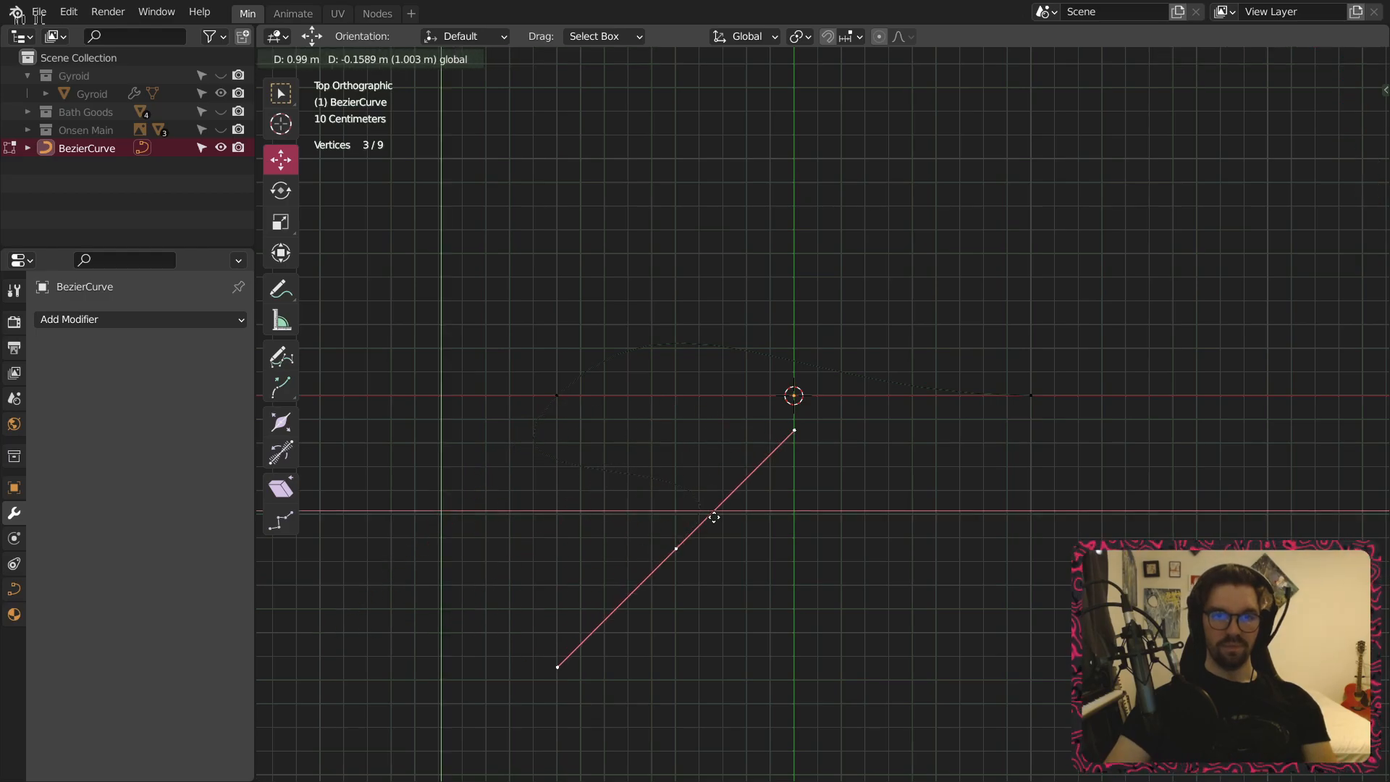
# Rotate the lower end point's two handles so they run almost horizontally, with the right handle shortened.
pyautogui.click(795, 431)
pyautogui.keyDown('shift'); pyautogui.moveTo(798, 363); pyautogui.dragTo(820, 344, button='middle'); pyautogui.keyUp('shift')
pyautogui.moveTo(820, 345); pyautogui.dragTo(694, 362)
pyautogui.moveTo(876, 435); pyautogui.dragTo(628, 434)
pyautogui.click(849, 633)
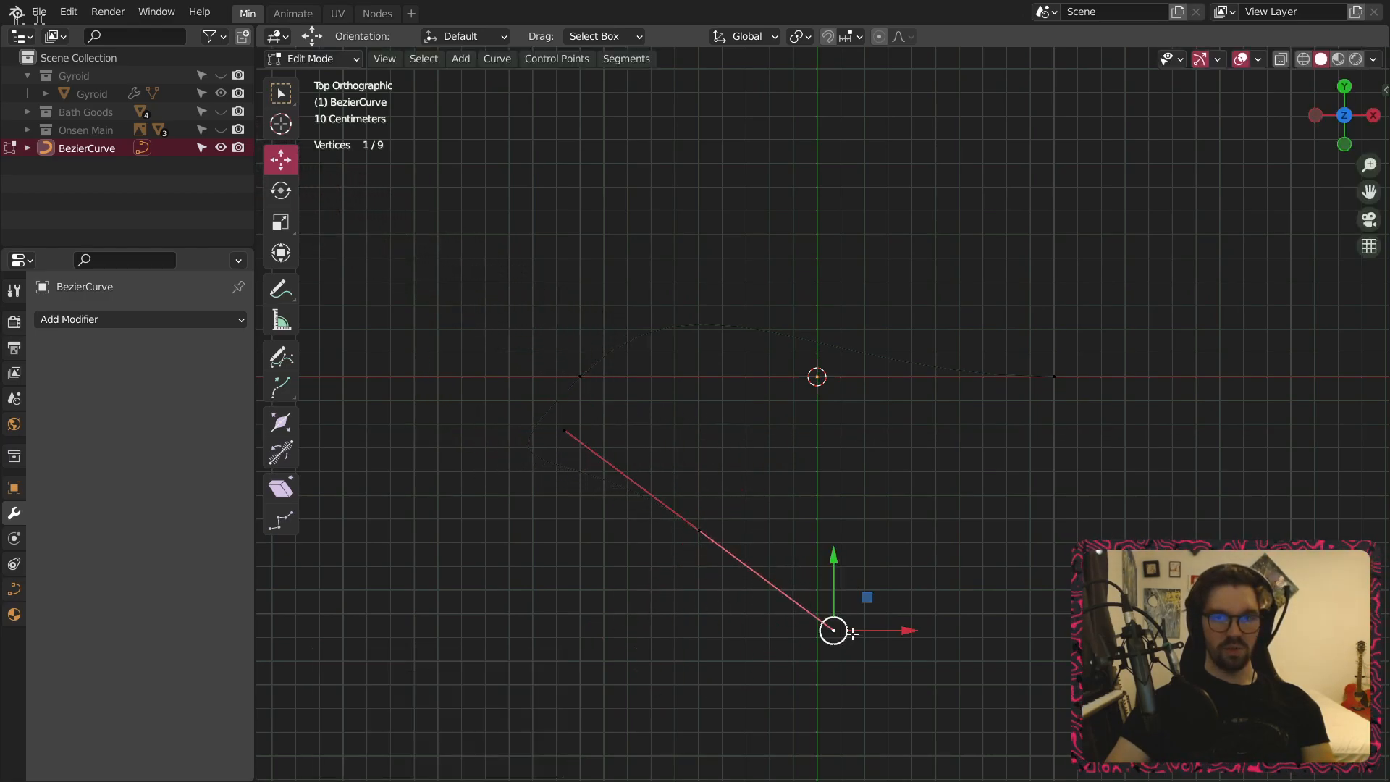
pyautogui.moveTo(831, 630); pyautogui.dragTo(791, 541)
# Move the lower handle of the curve's original left point about 0.20 m along X and 0.11 m along Y.
pyautogui.click(598, 382)
pyautogui.click(462, 495)
pyautogui.moveTo(508, 461); pyautogui.dragTo(545, 502)
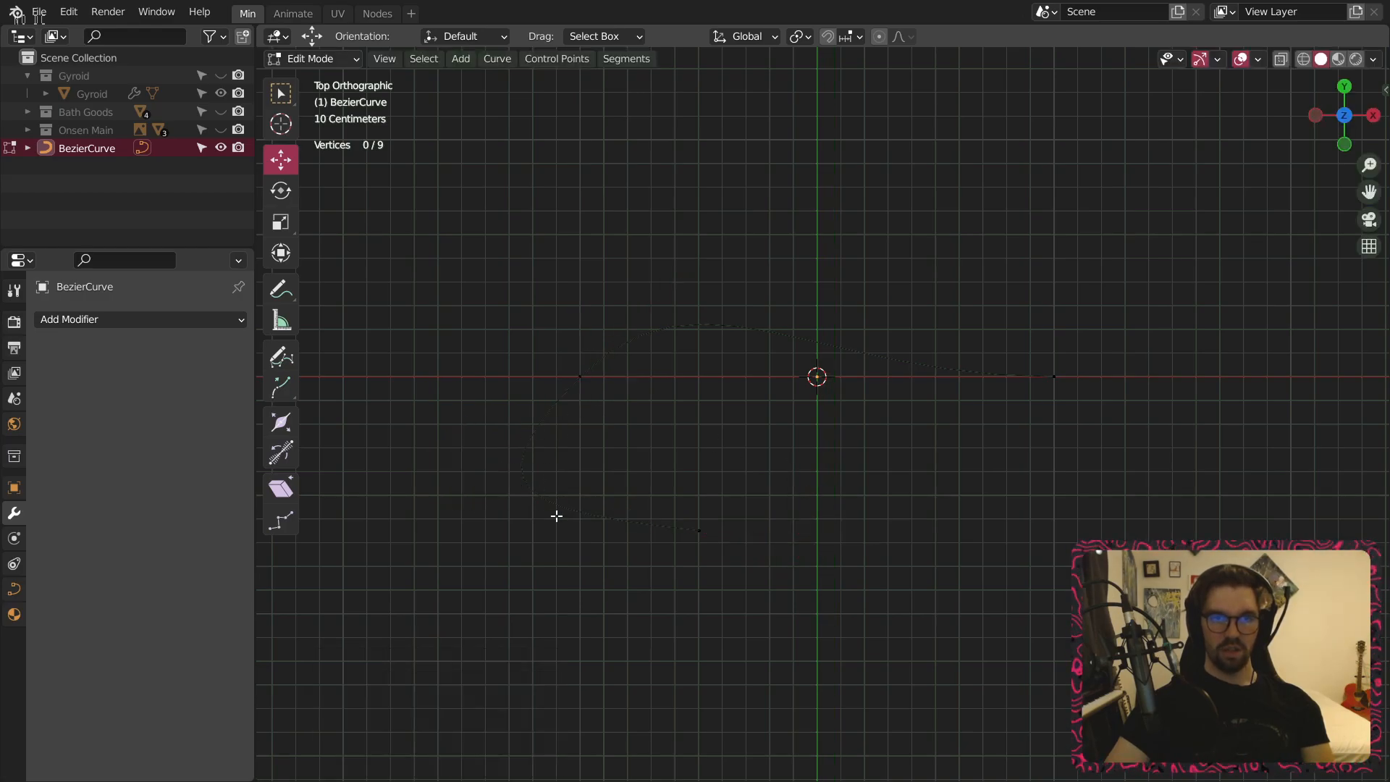
pyautogui.click(595, 379)
pyautogui.click(462, 497)
pyautogui.moveTo(494, 469); pyautogui.dragTo(542, 438)
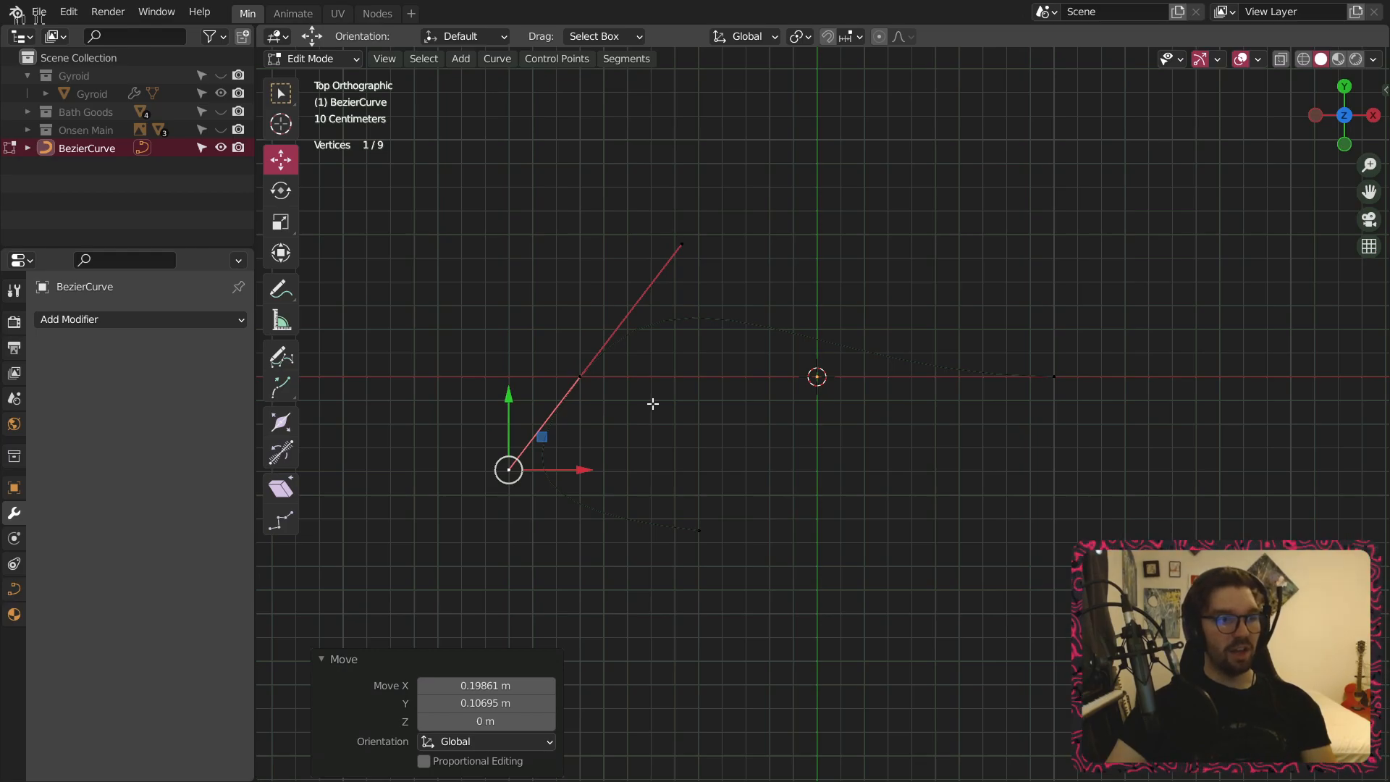
# Steepen the lower end point's handles, shifting its upper-left handle about 0.28 m along X and -0.03 m along Y.
pyautogui.click(700, 530)
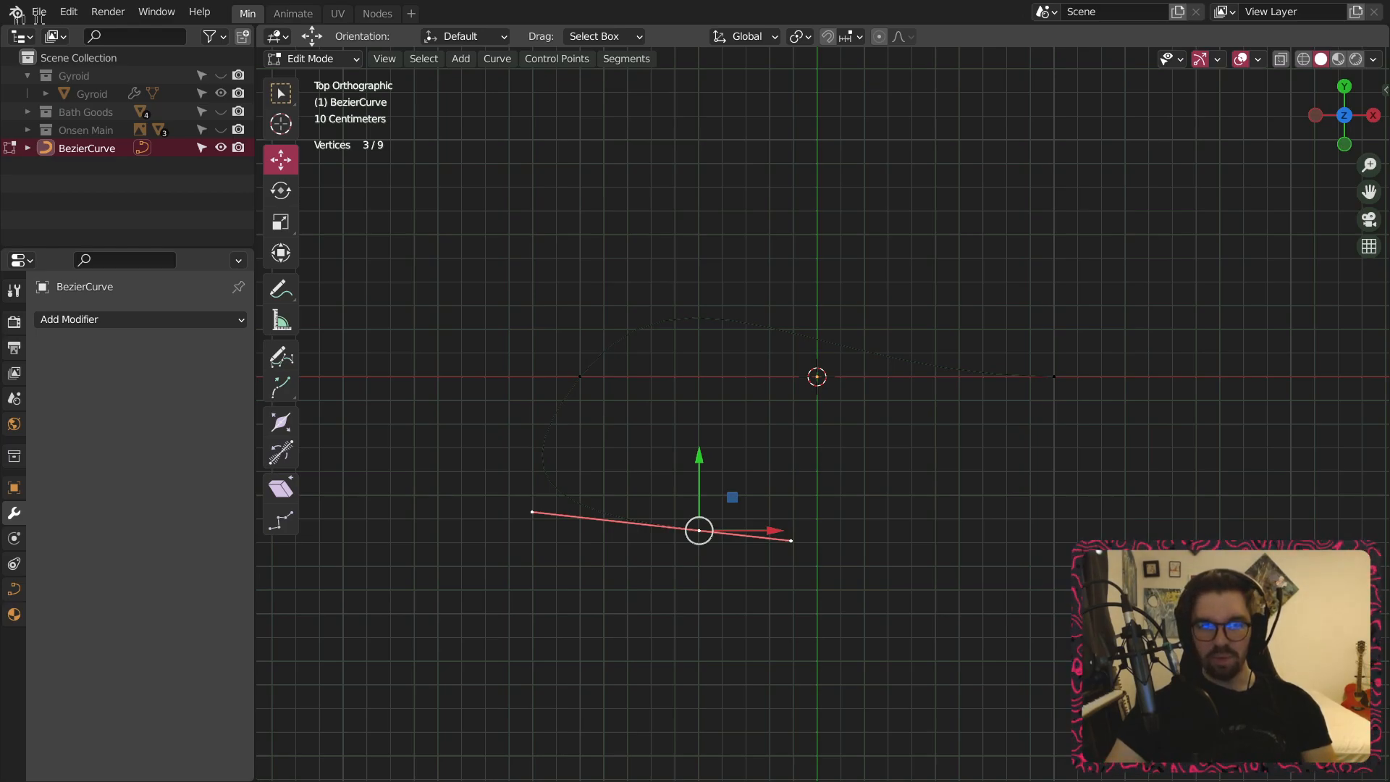
pyautogui.click(791, 541)
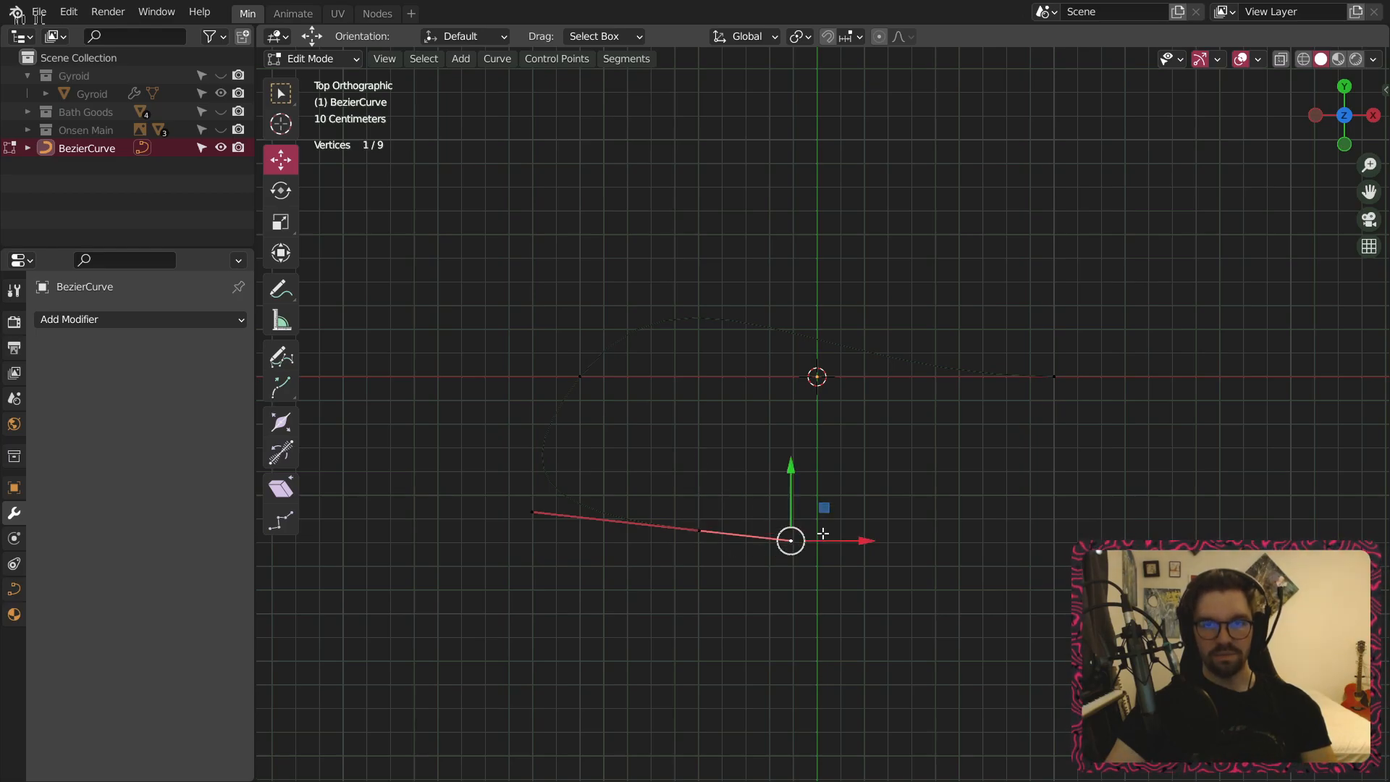
pyautogui.moveTo(791, 485); pyautogui.dragTo(778, 540)
pyautogui.click(580, 378)
pyautogui.click(698, 531)
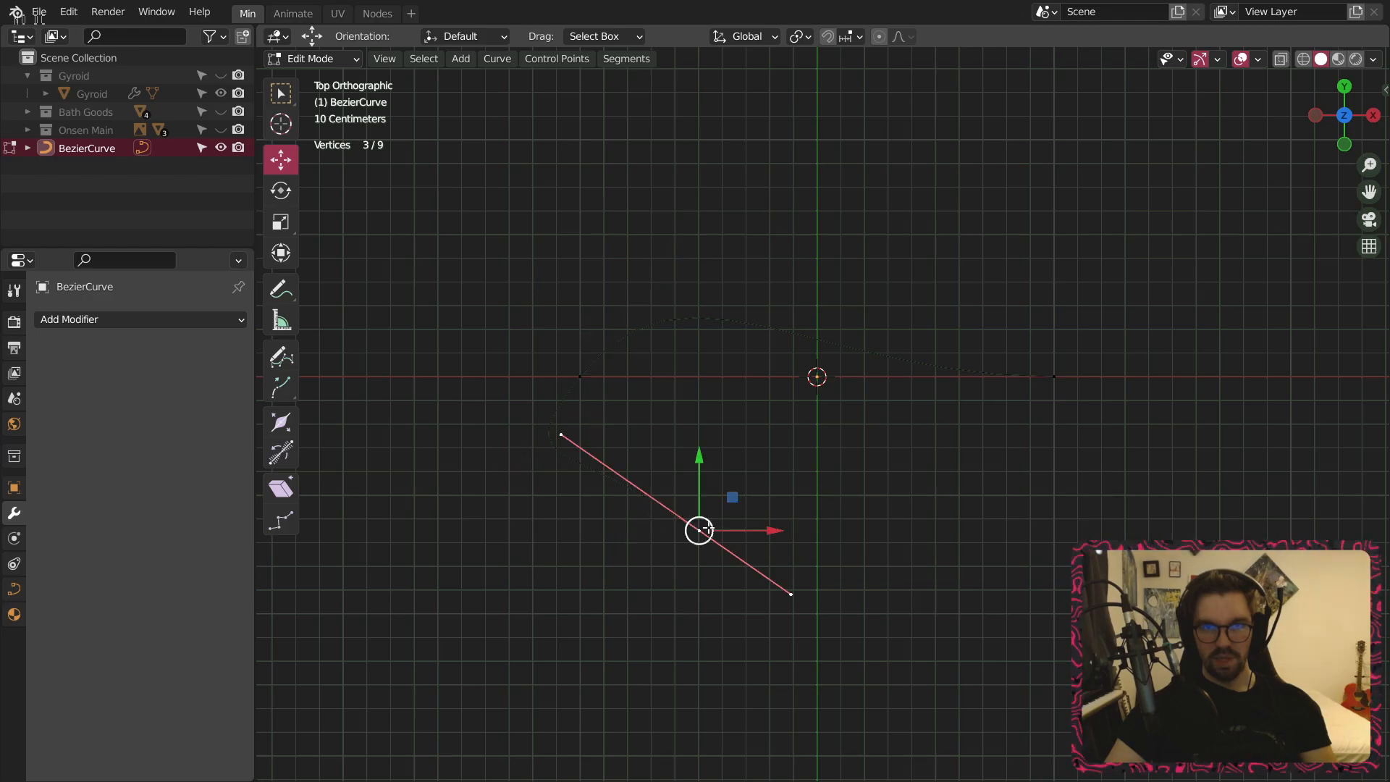
pyautogui.click(561, 429)
pyautogui.moveTo(598, 406); pyautogui.dragTo(661, 410)
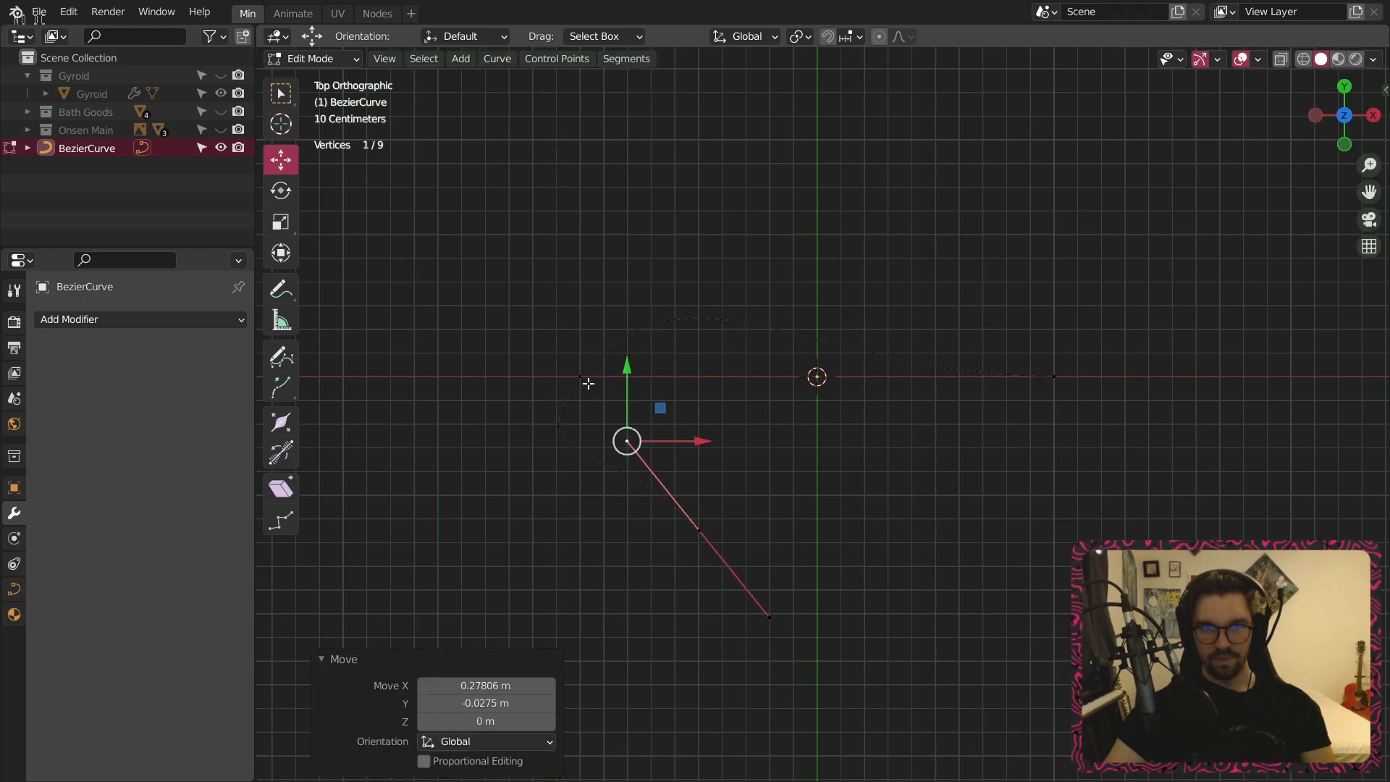
# Move the original left control point slightly below the X axis and shorten its lower handle.
pyautogui.click(580, 365)
pyautogui.press('g')
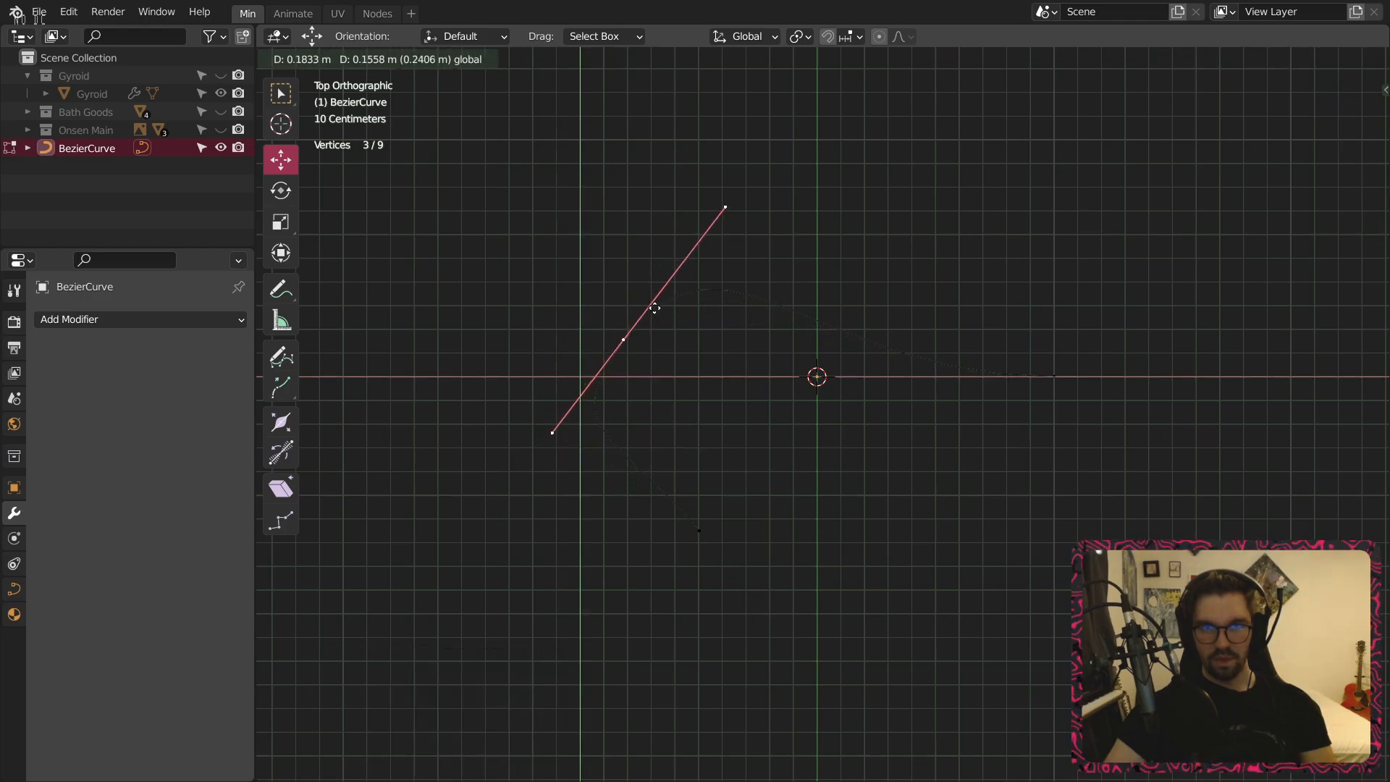
pyautogui.click(607, 358)
pyautogui.click(509, 478)
pyautogui.moveTo(551, 434)
pyautogui.mouseDown()
pyautogui.moveTo(578, 394)
pyautogui.moveTo(565, 420)
pyautogui.mouseUp()
pyautogui.click(737, 392)
# Pull the left handle of the curve's right end point down below the X axis.
pyautogui.keyDown('shift'); pyautogui.moveTo(792, 381); pyautogui.dragTo(757, 377, button='middle'); pyautogui.keyUp('shift')
pyautogui.click(1018, 374)
pyautogui.click(803, 369)
pyautogui.press('g')
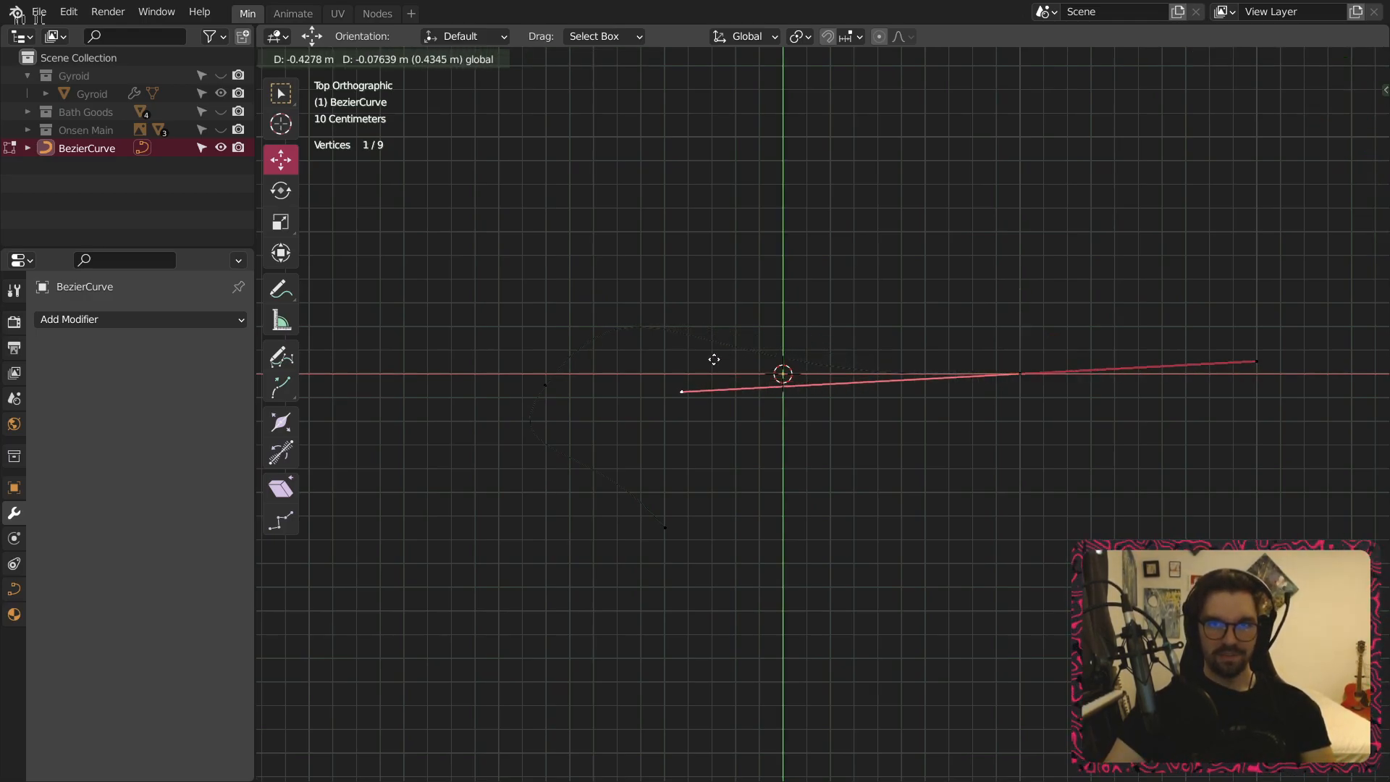
pyautogui.click(789, 422)
# Bring the upper handle of the left control point down and closer to its point.
pyautogui.click(546, 384)
pyautogui.click(644, 251)
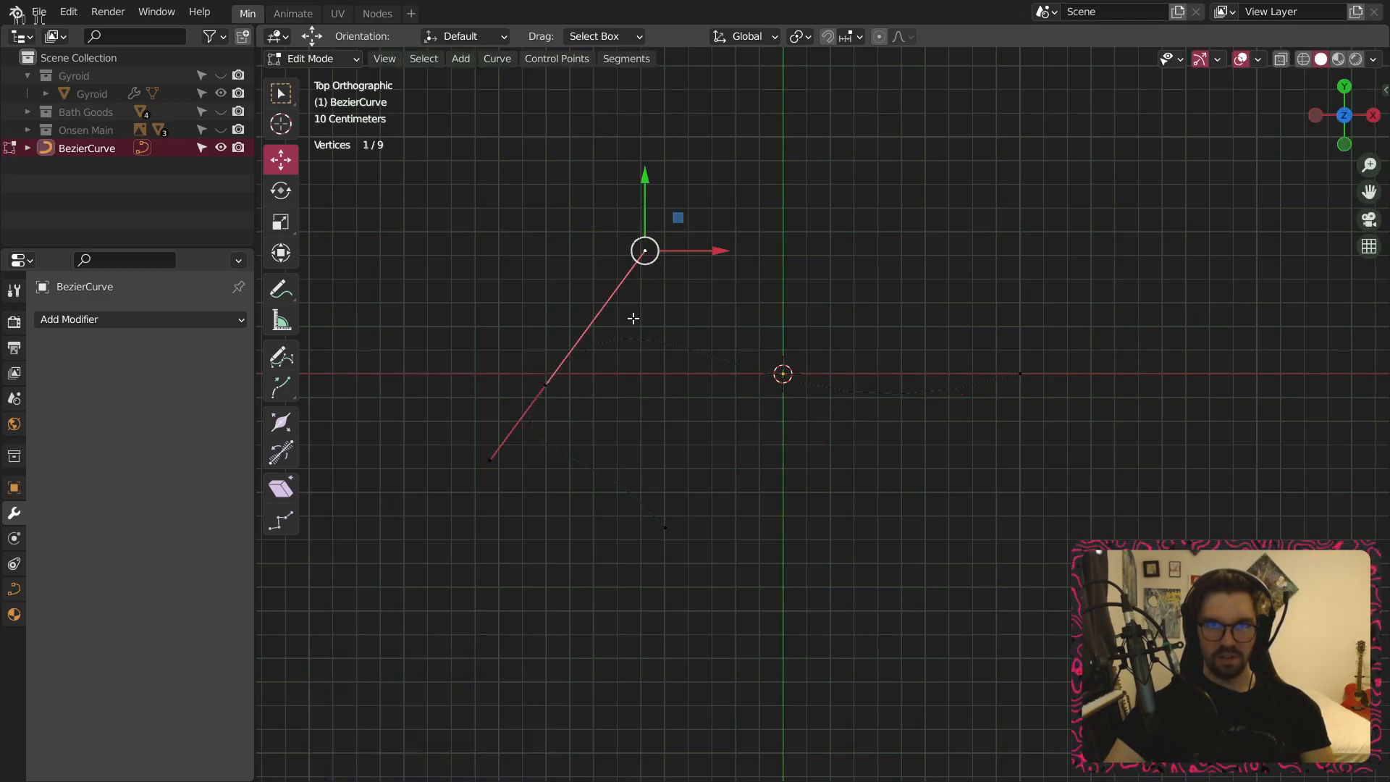
pyautogui.moveTo(673, 220); pyautogui.dragTo(642, 248)
# Extrude the right end point about 0.81 m outward and shift the new point about 0.21 m along X and -0.41 m along Y.
pyautogui.click(910, 345)
pyautogui.click(1021, 375)
pyautogui.keyDown('shift'); pyautogui.moveTo(892, 489); pyautogui.dragTo(615, 480, button='middle'); pyautogui.keyUp('shift')
pyautogui.click(282, 384)
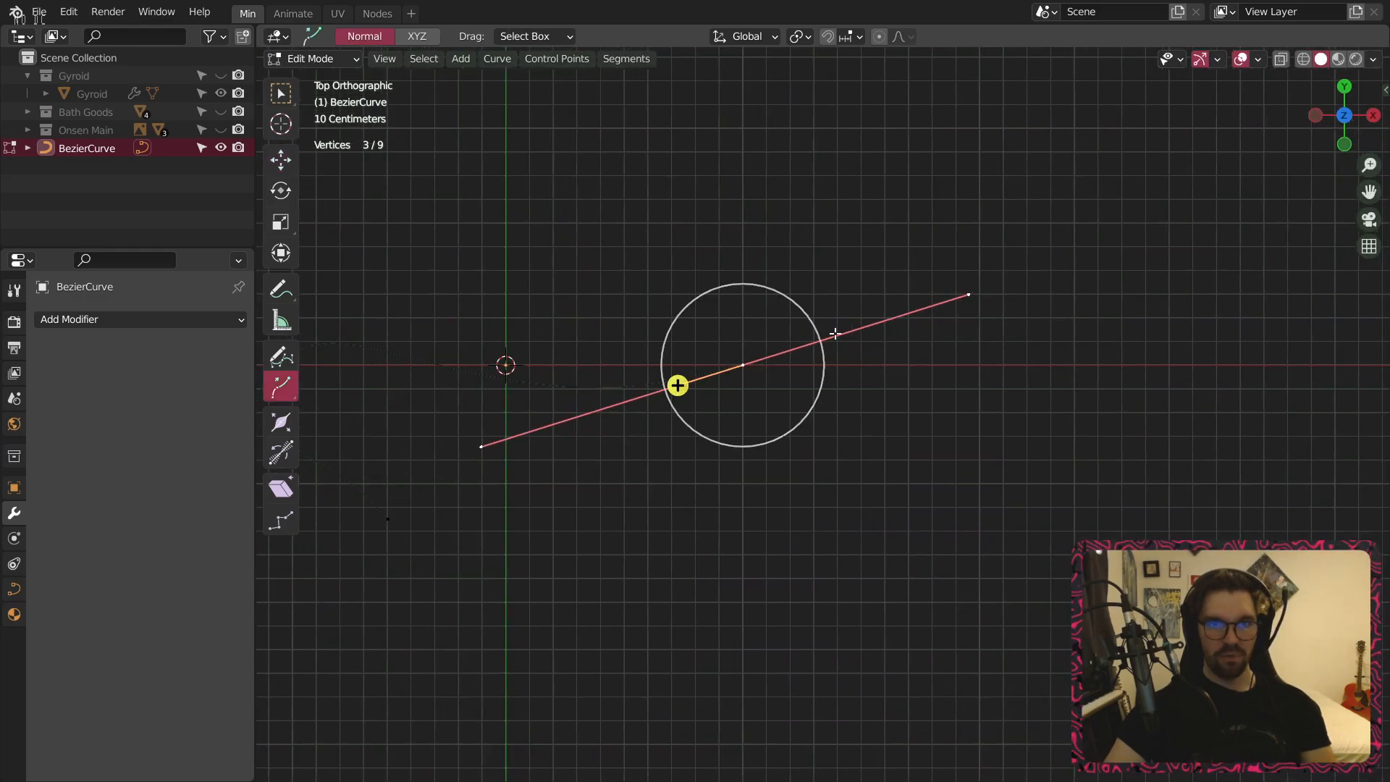
pyautogui.moveTo(676, 384); pyautogui.dragTo(869, 318)
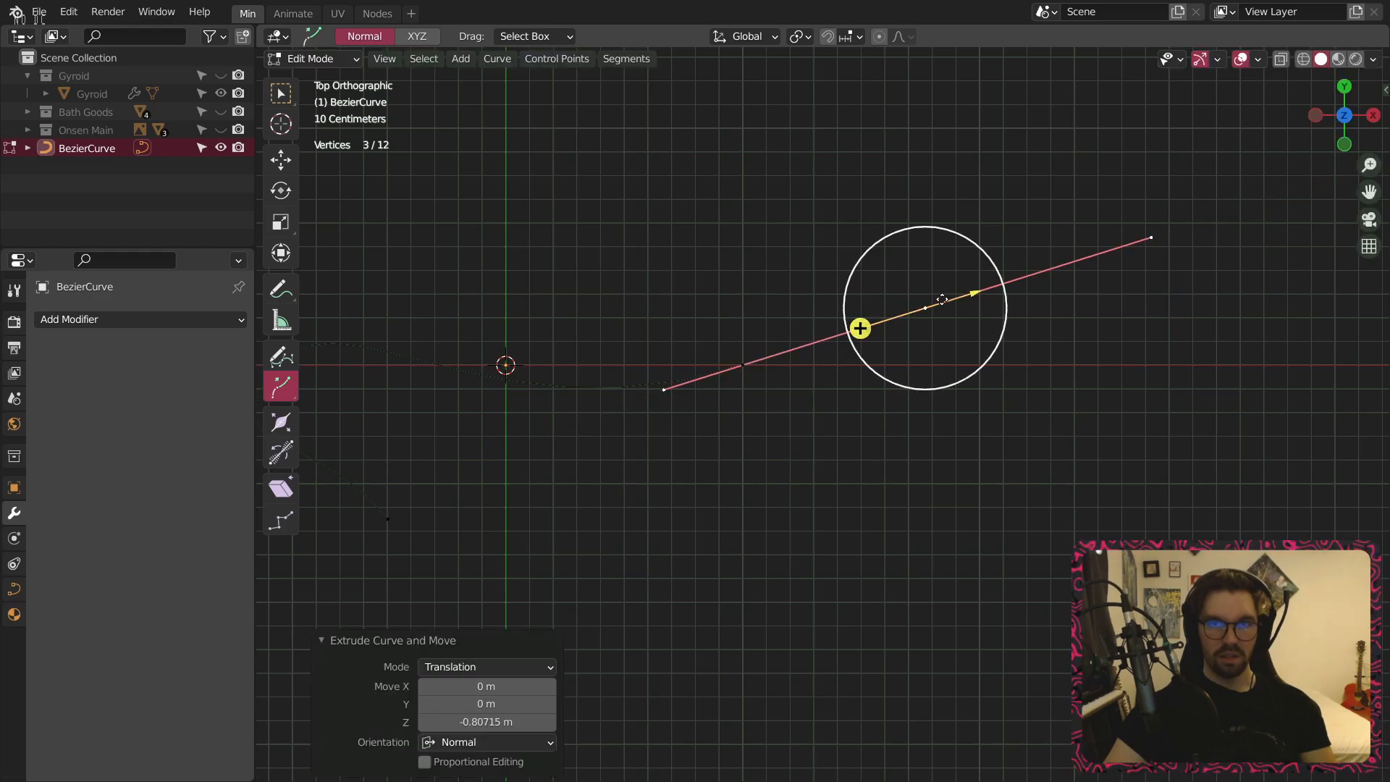
pyautogui.click(285, 168)
pyautogui.moveTo(959, 276); pyautogui.dragTo(1010, 372)
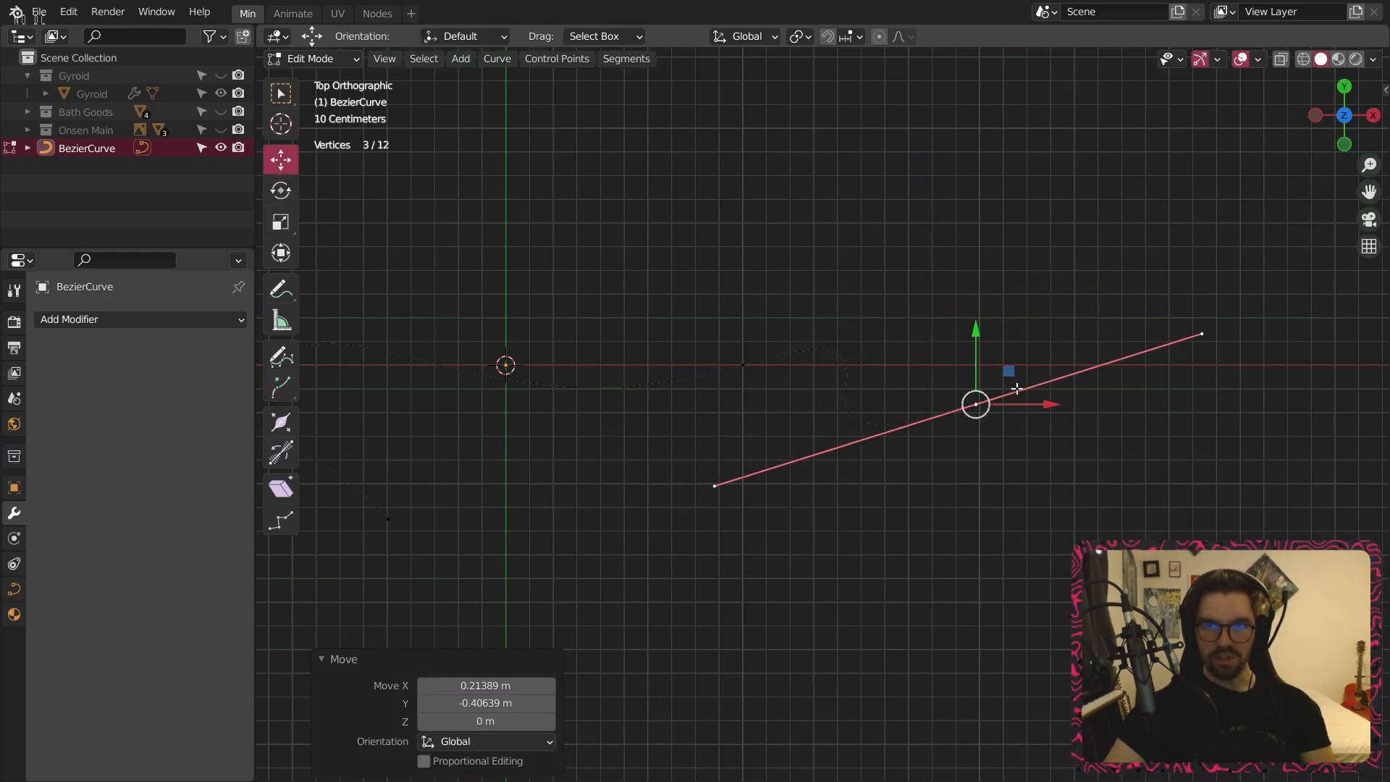
# Move the new right end point's outer handle about -0.52 m in X and -0.39 m in Y, and shorten its inner handle.
pyautogui.click(1205, 331)
pyautogui.press('g')
pyautogui.click(1112, 400)
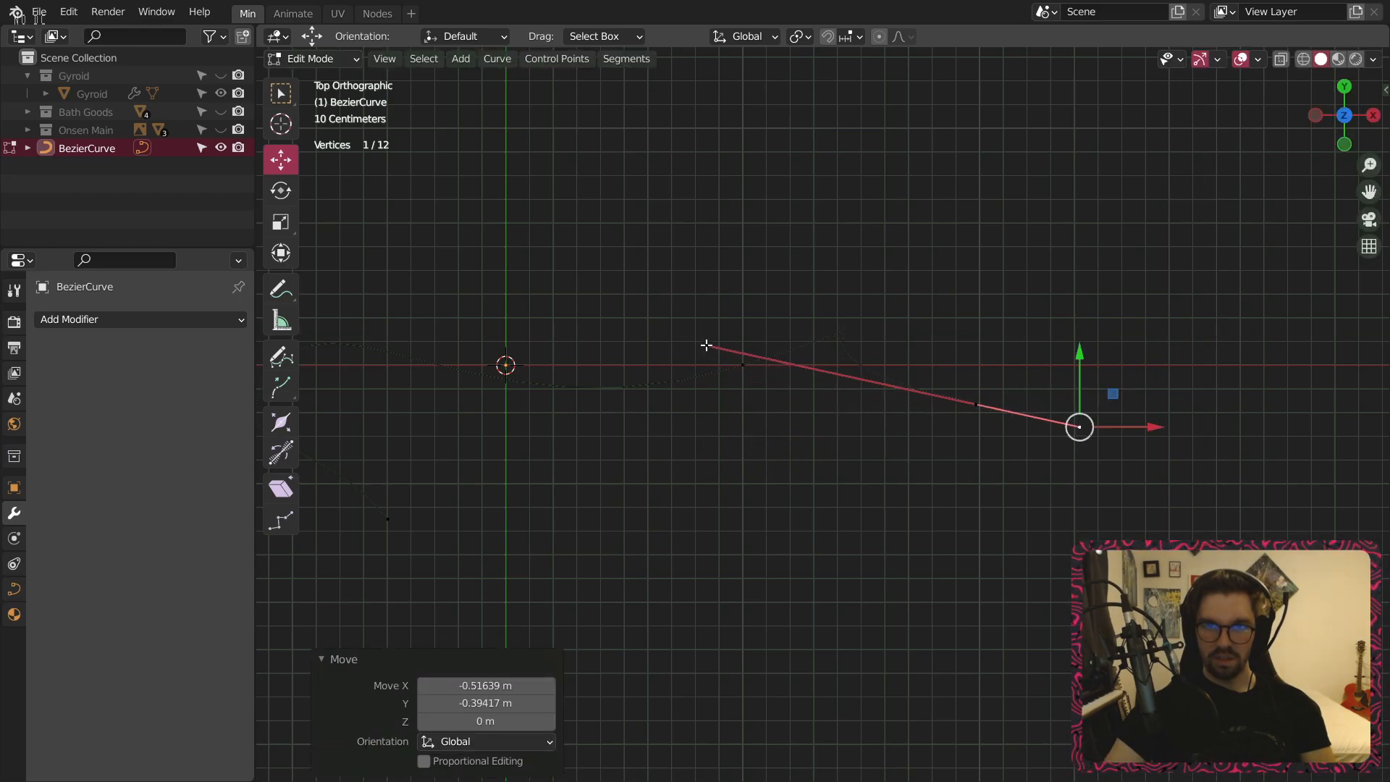
pyautogui.click(709, 347)
pyautogui.click(738, 311)
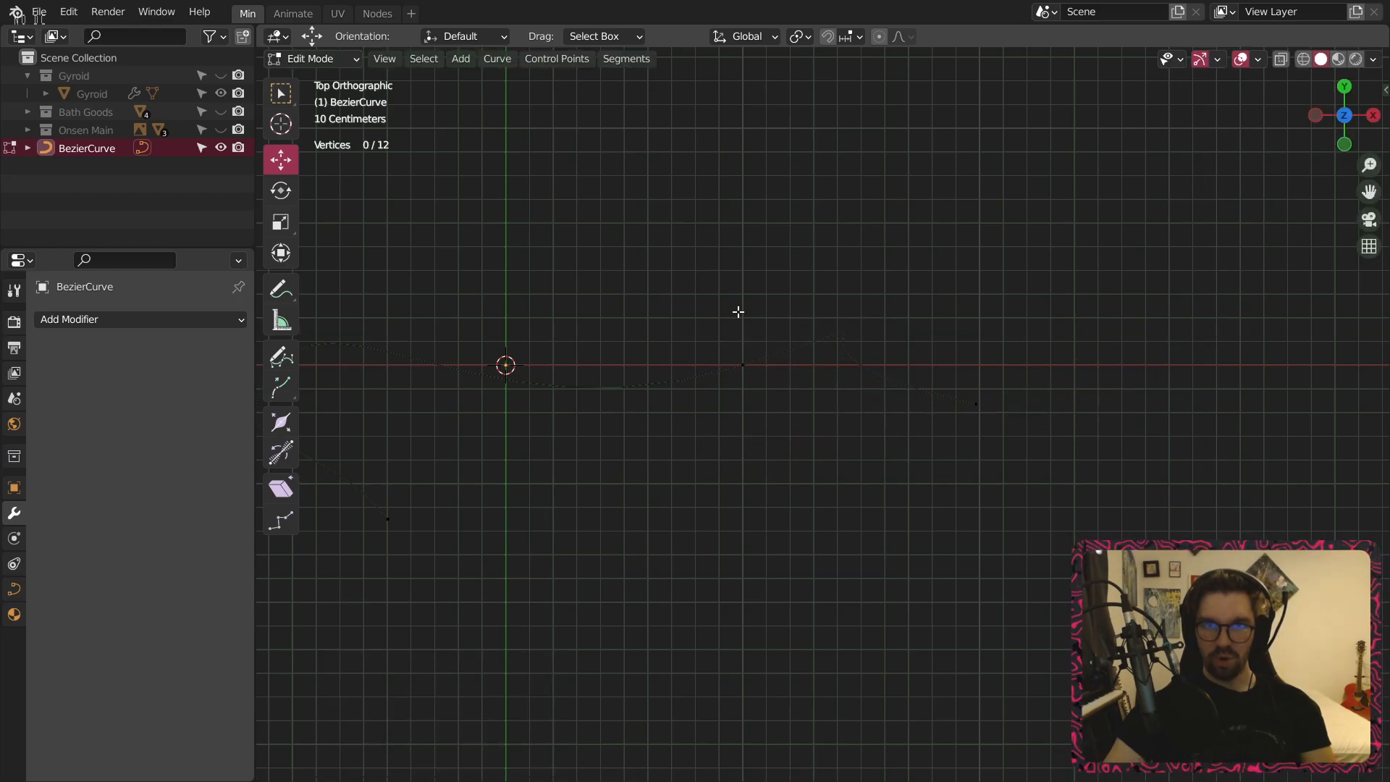
pyautogui.click(975, 403)
pyautogui.click(709, 346)
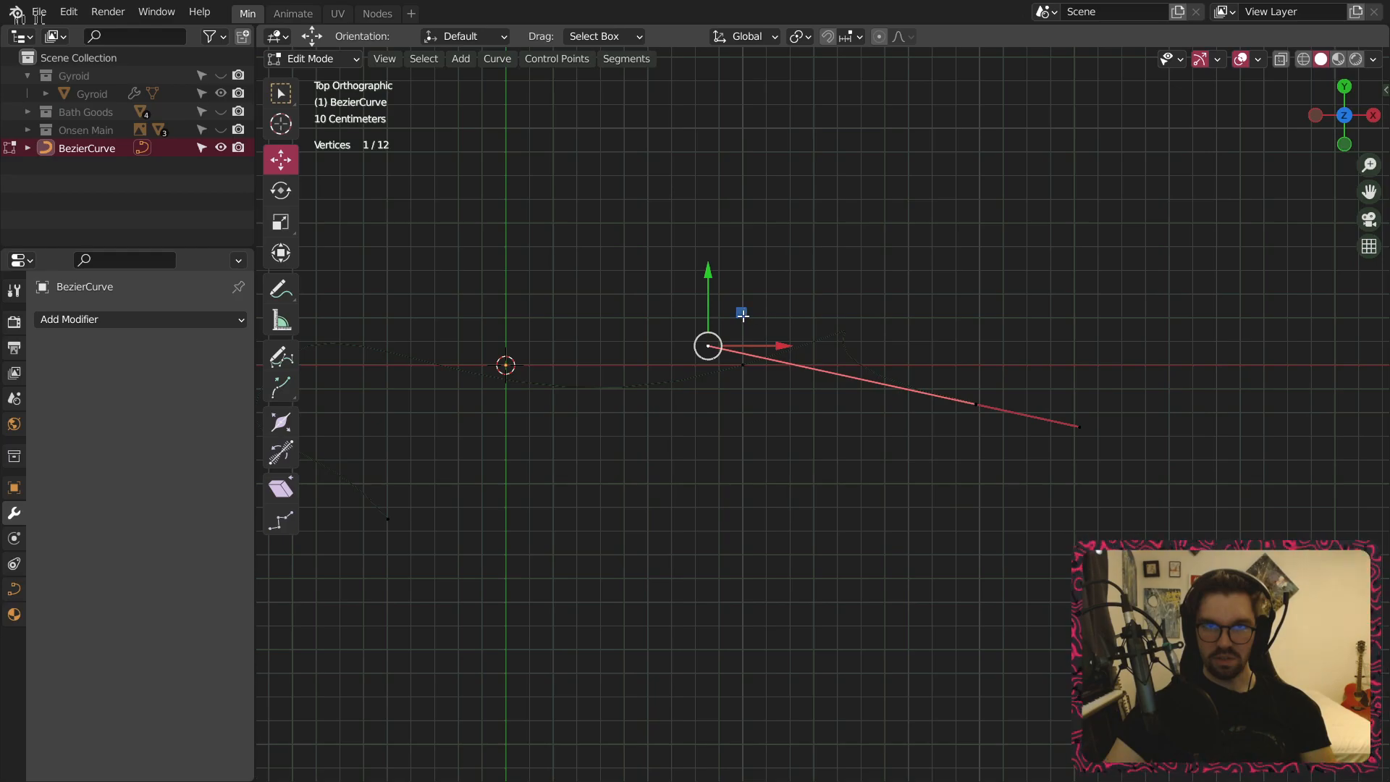
pyautogui.press('g')
pyautogui.click(947, 338)
# Move the right handle of the control point on the X axis about -0.59 m in X and -0.13 m in Y.
pyautogui.click(742, 364)
pyautogui.click(970, 295)
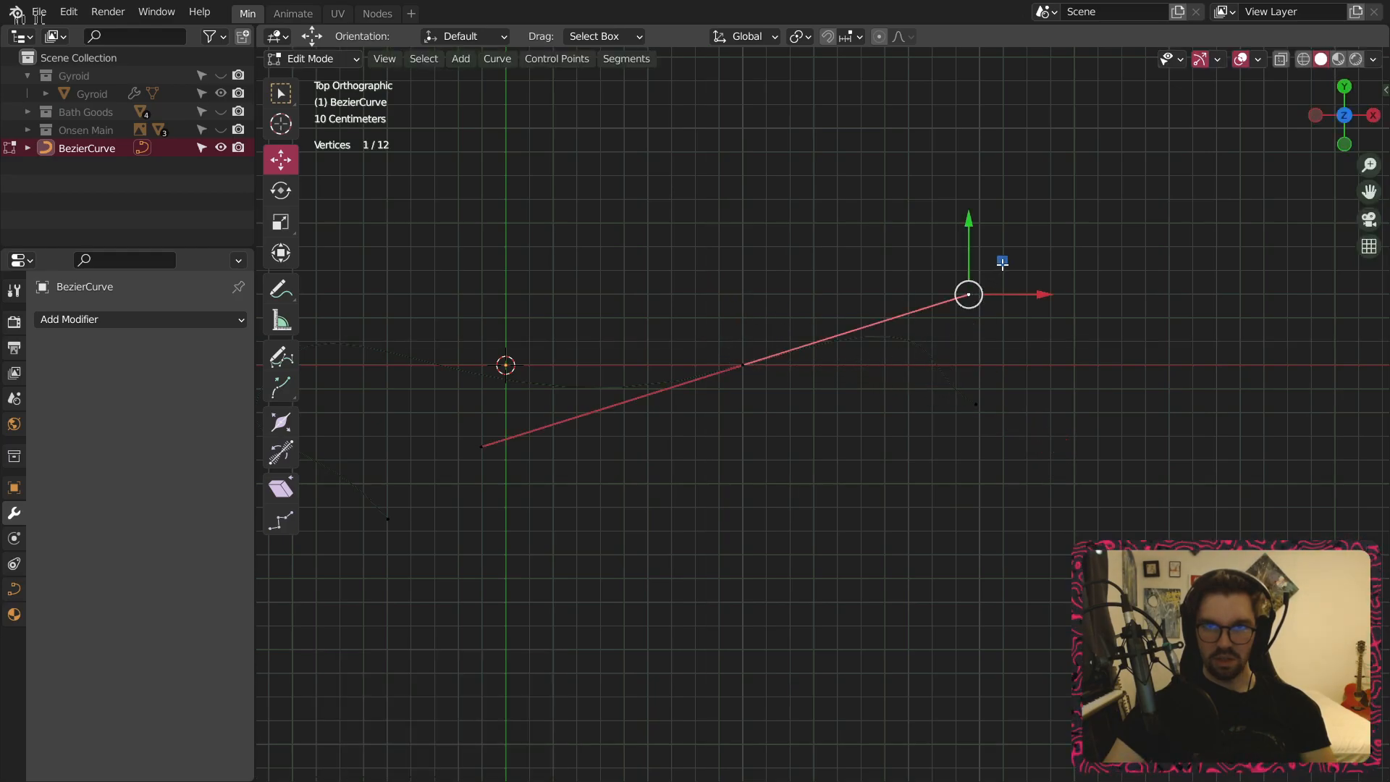
pyautogui.press('g')
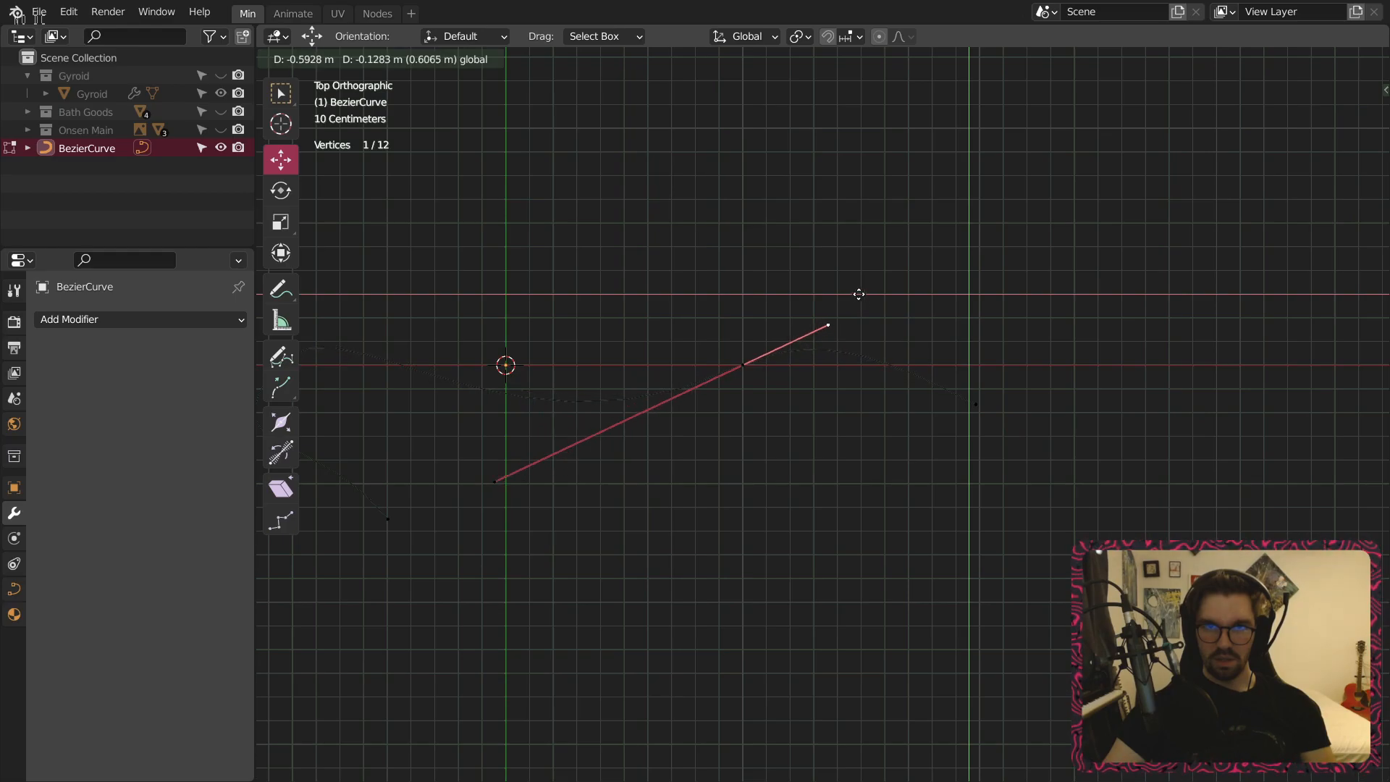
pyautogui.click(858, 294)
# Move the outer handle of the right end point about -0.34 m, constrained to the X axis.
pyautogui.click(976, 404)
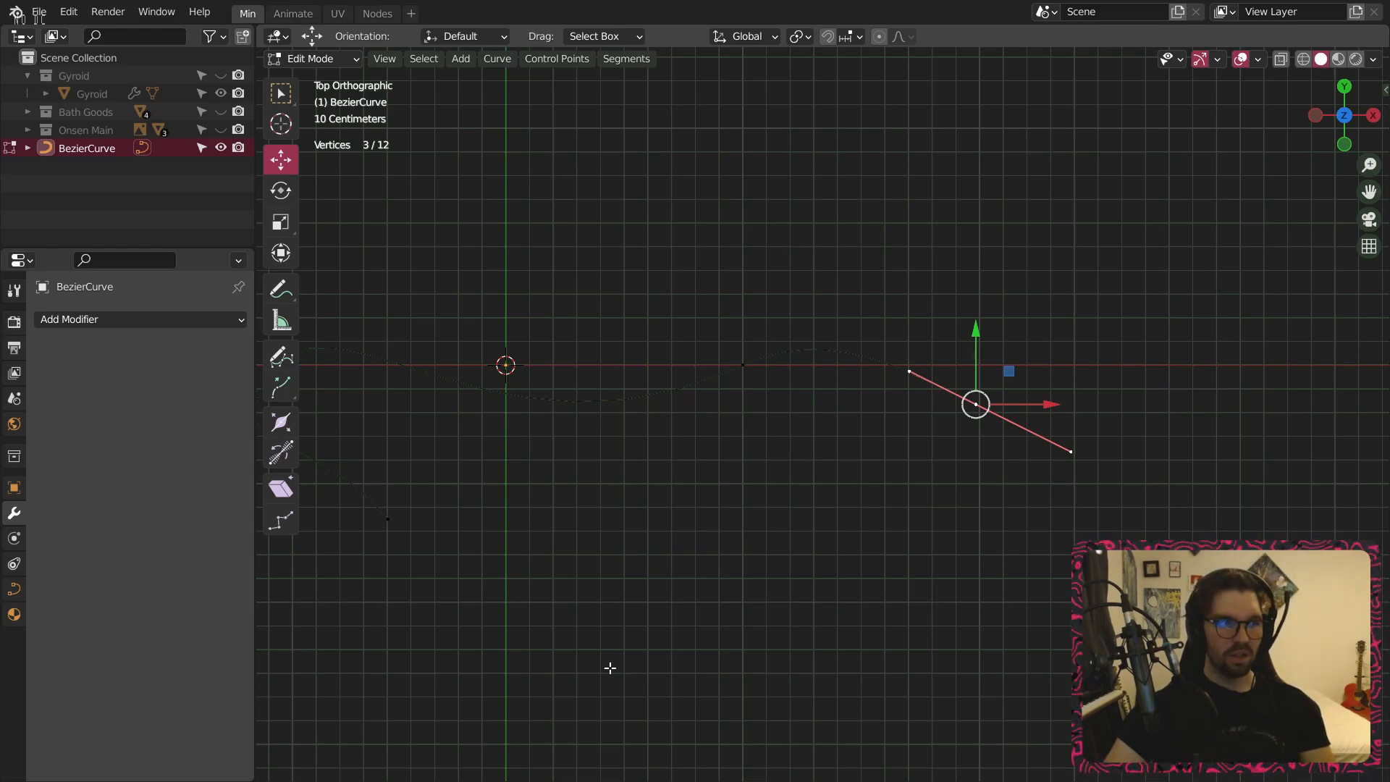
pyautogui.click(1071, 451)
pyautogui.press('g')
pyautogui.press('x')
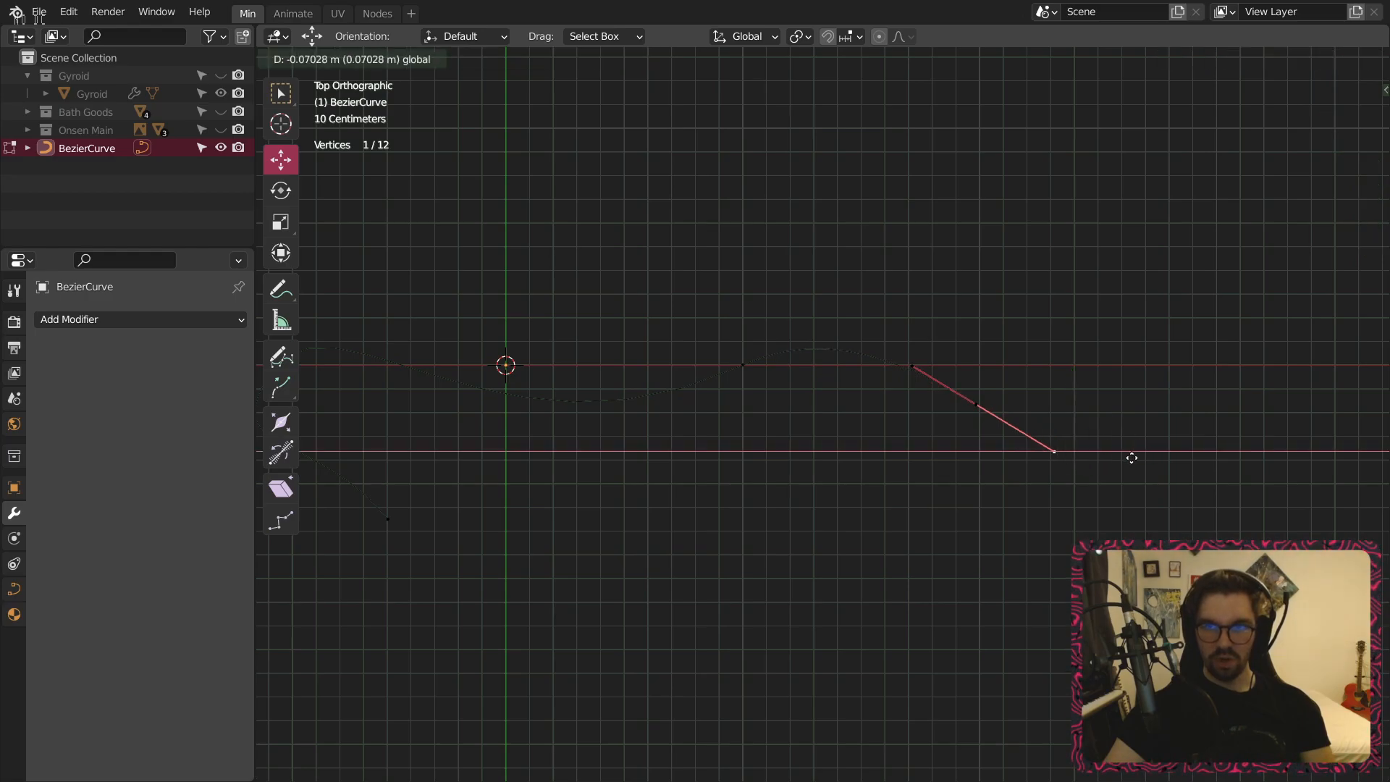
pyautogui.click(1065, 474)
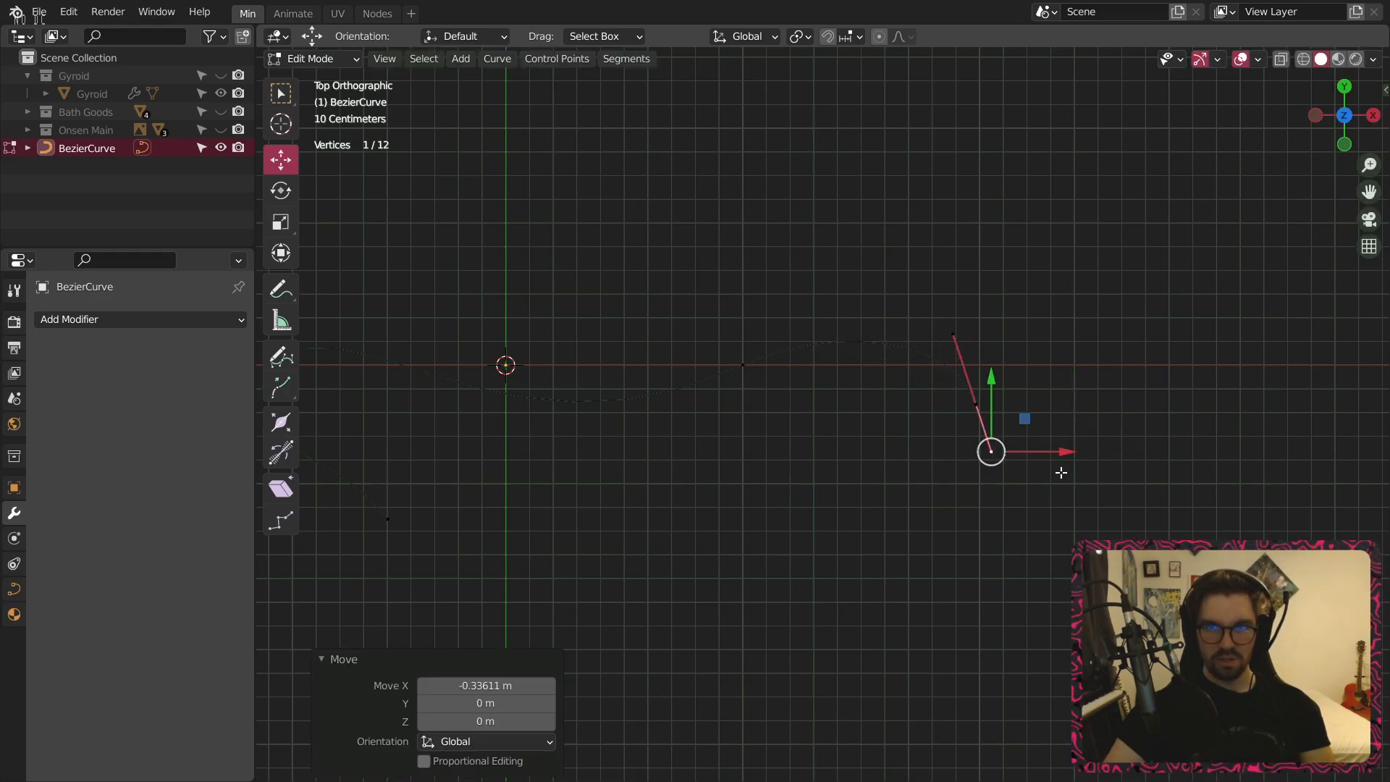
# Extrude another point from the right end and shift it about -0.50 m in X and 0.17 m in Y, curling the curve inward.
pyautogui.click(287, 392)
pyautogui.moveTo(971, 388); pyautogui.dragTo(887, 407)
pyautogui.click(281, 159)
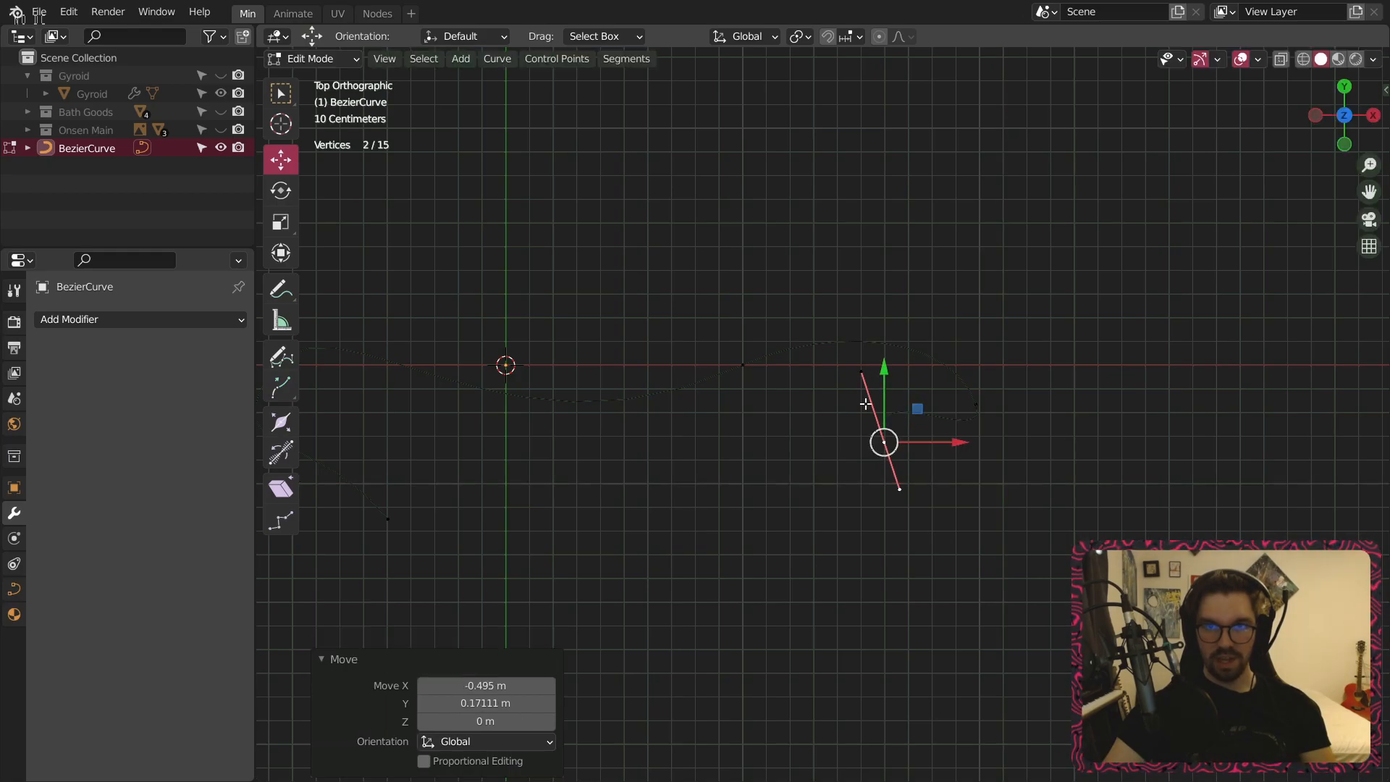
# Reposition the upper handle of the newest end point so its tangent leans slightly to the right.
pyautogui.click(862, 373)
pyautogui.press('g')
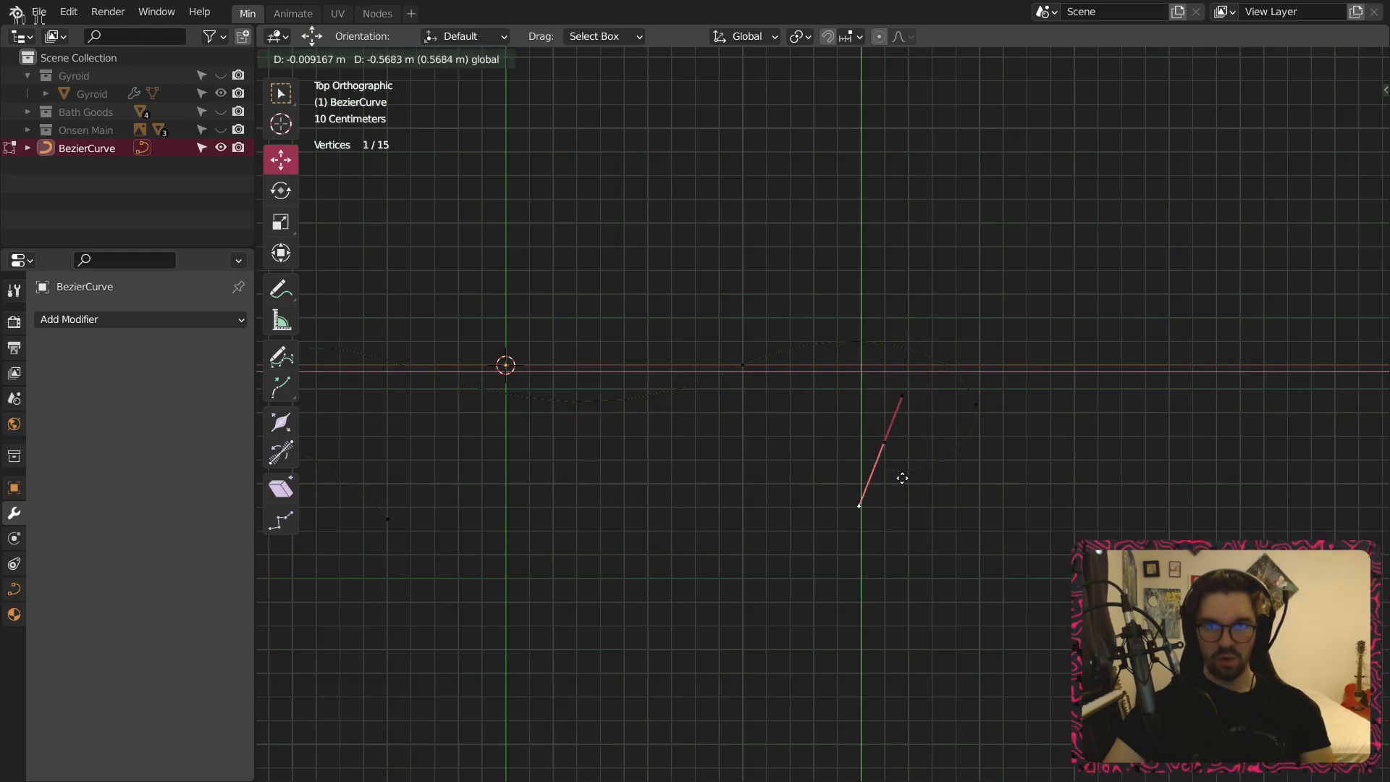
pyautogui.click(919, 418)
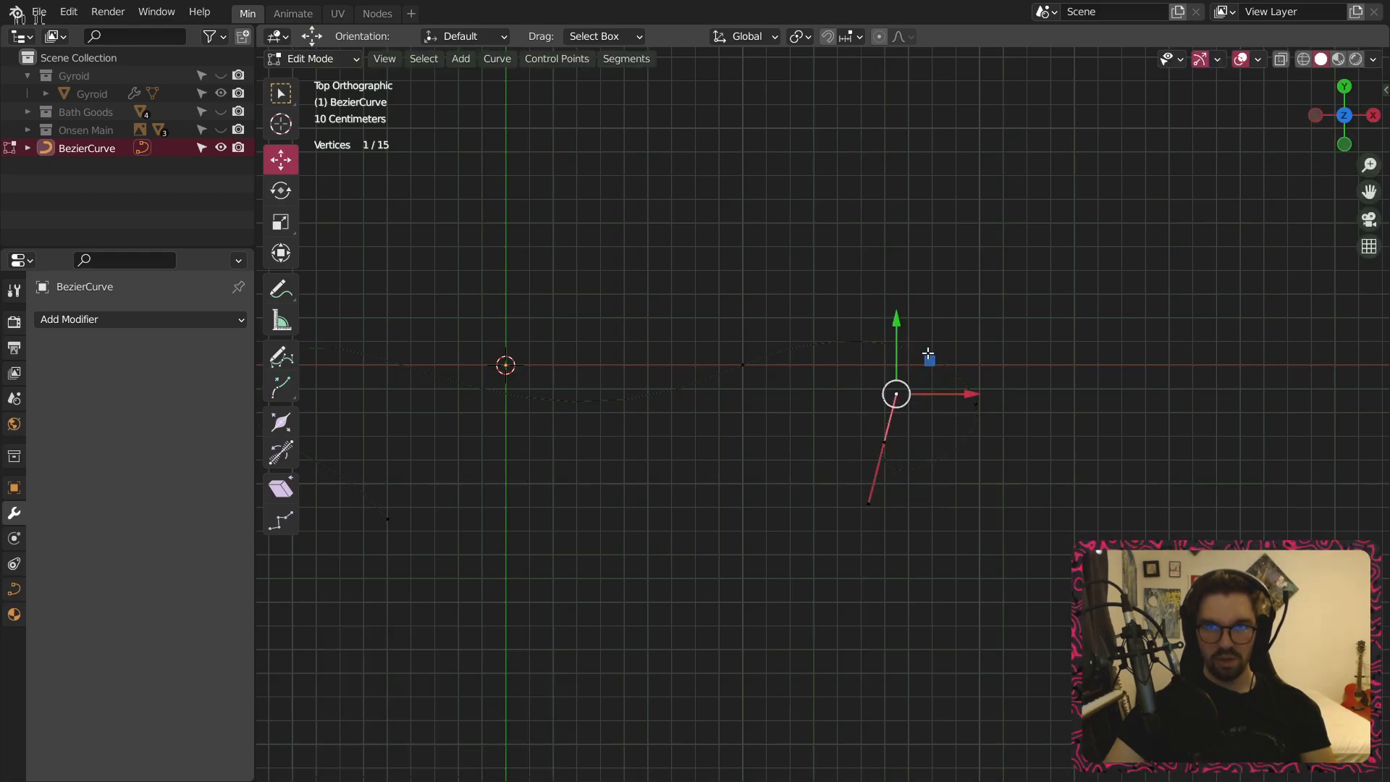
# Shift the newest end point's upper handle about 0.06 m in X and -0.11 m in Y, then the whole point about 0.05 m and 0.16 m.
pyautogui.press('g')
pyautogui.click(947, 390)
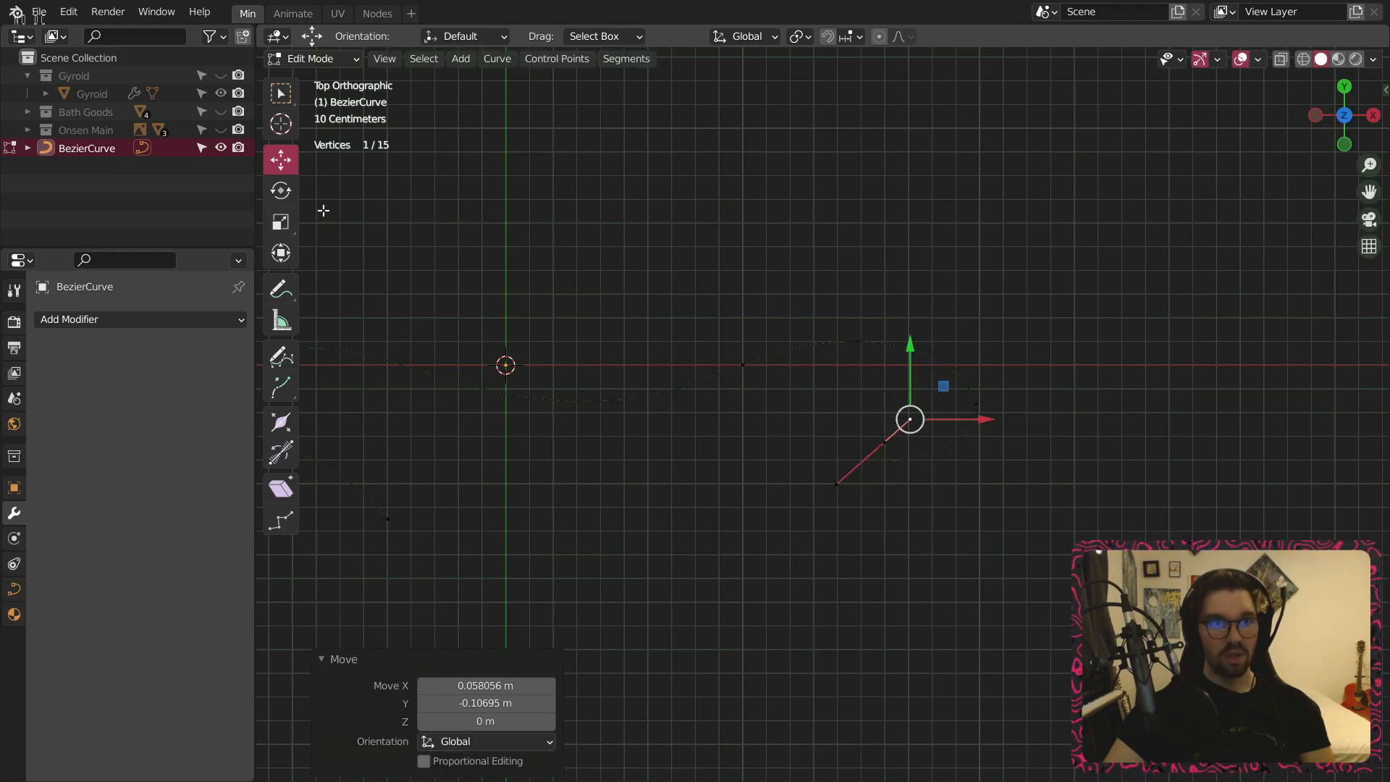
pyautogui.click(884, 441)
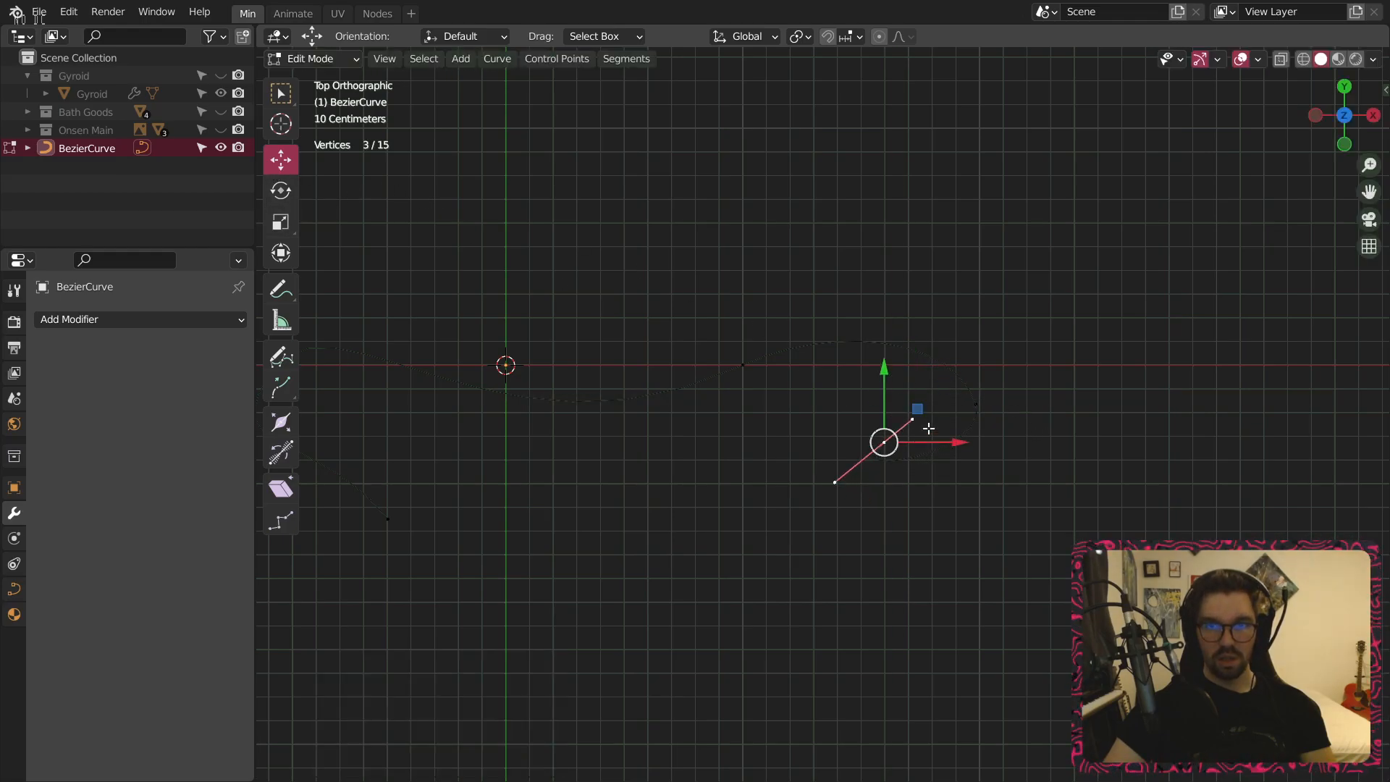
pyautogui.press('g')
pyautogui.hotkey('shift', 'z')
pyautogui.click(931, 365)
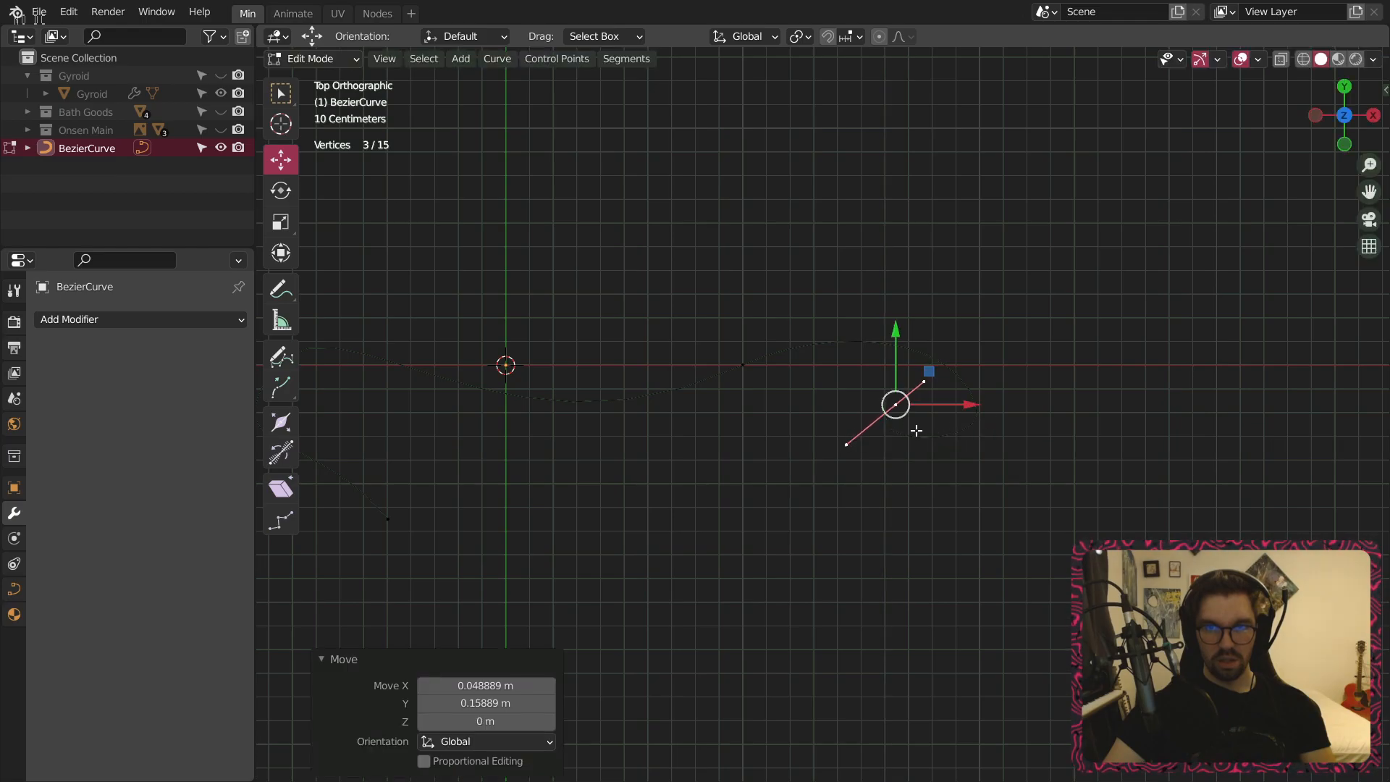
# Move the end point's lower handle about 0.09 m in X and -0.20 m in Y within the XY plane, steepening its tangent.
pyautogui.click(849, 442)
pyautogui.press('g')
pyautogui.hotkey('shift', 'z')
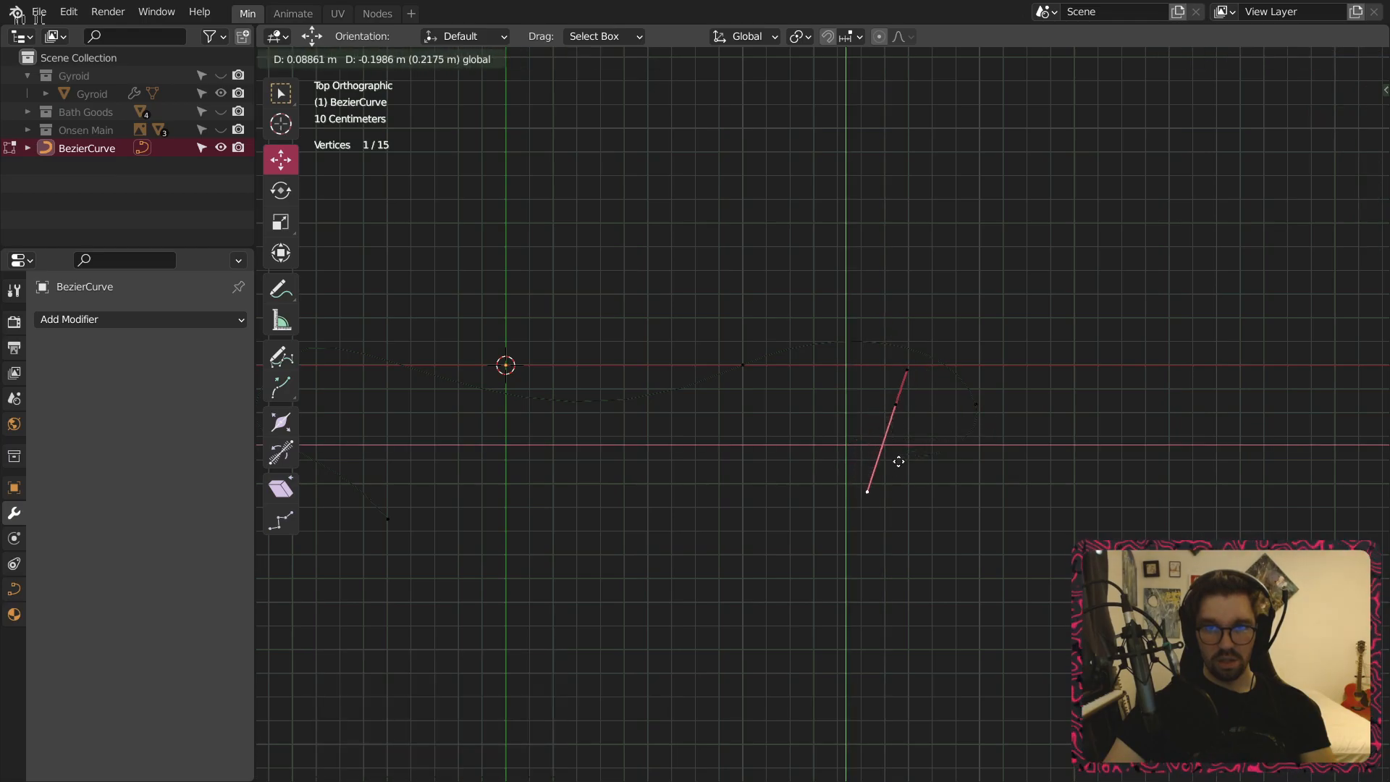
pyautogui.click(900, 467)
# Extrude another point from the curl's inner end and shift it about 0.14 m in X and -0.14 m in Y.
pyautogui.click(896, 406)
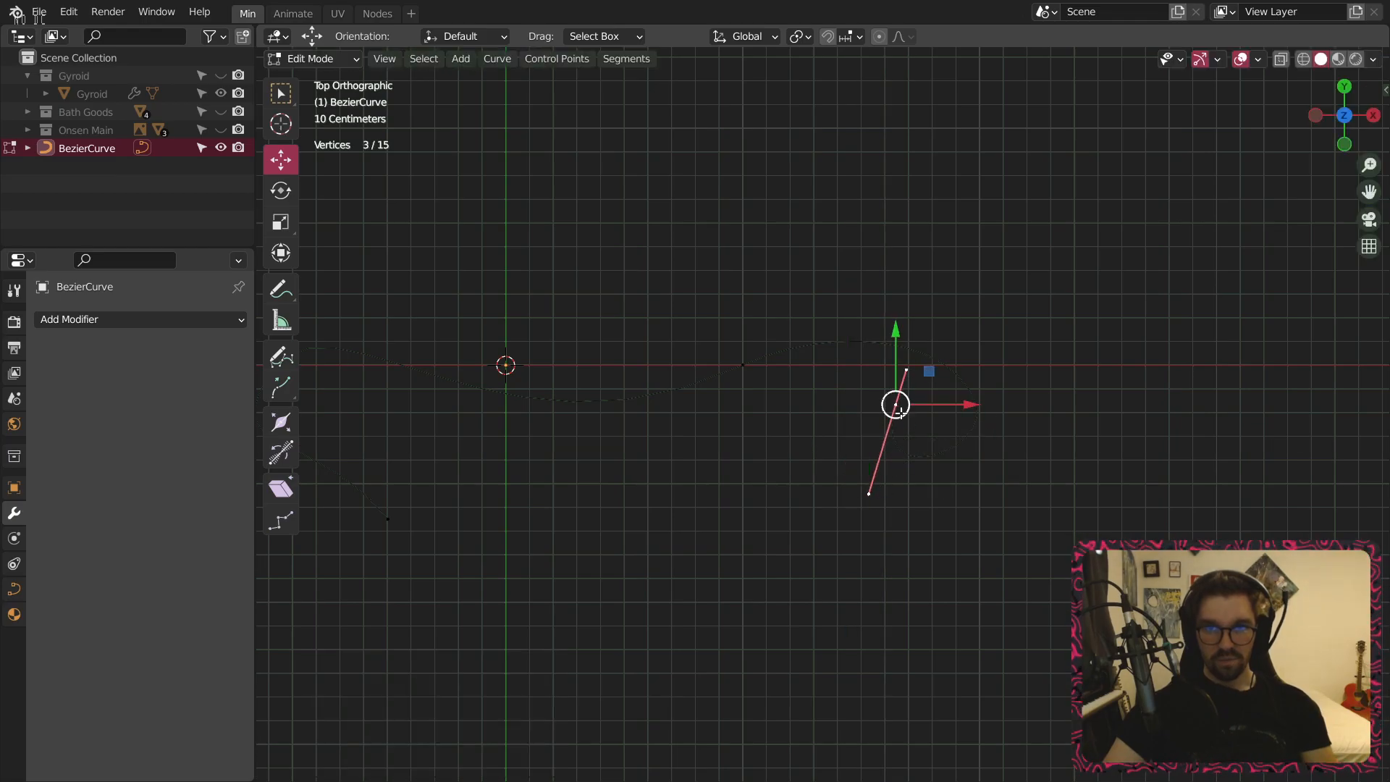
pyautogui.click(286, 393)
pyautogui.moveTo(873, 471); pyautogui.dragTo(919, 430)
pyautogui.click(280, 160)
pyautogui.press('g')
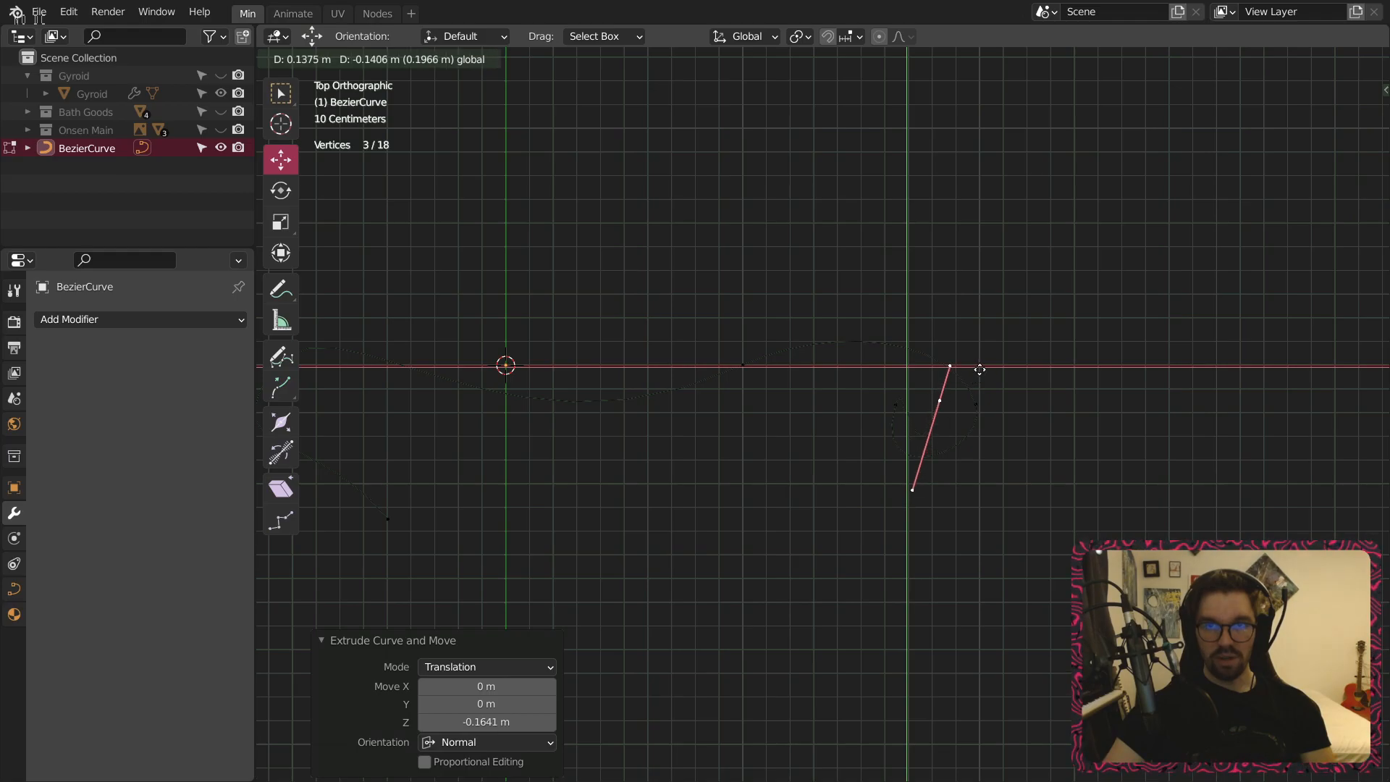
pyautogui.click(981, 369)
# Adjust the newest inner point's lower handle and reposition this point and its neighbour to tighten the spiral.
pyautogui.click(913, 490)
pyautogui.moveTo(943, 453); pyautogui.dragTo(932, 333)
pyautogui.click(943, 405)
pyautogui.click(913, 408)
pyautogui.click(900, 402)
pyautogui.click(899, 390)
# Swing the lower handle of the spiral's outermost point outward and downward, and shift that point about 0.03 m in X and 0.02 m in Y.
pyautogui.click(982, 313)
pyautogui.click(984, 413)
pyautogui.click(992, 447)
pyautogui.moveTo(1023, 420); pyautogui.dragTo(1054, 448)
pyautogui.click(972, 409)
pyautogui.press('g')
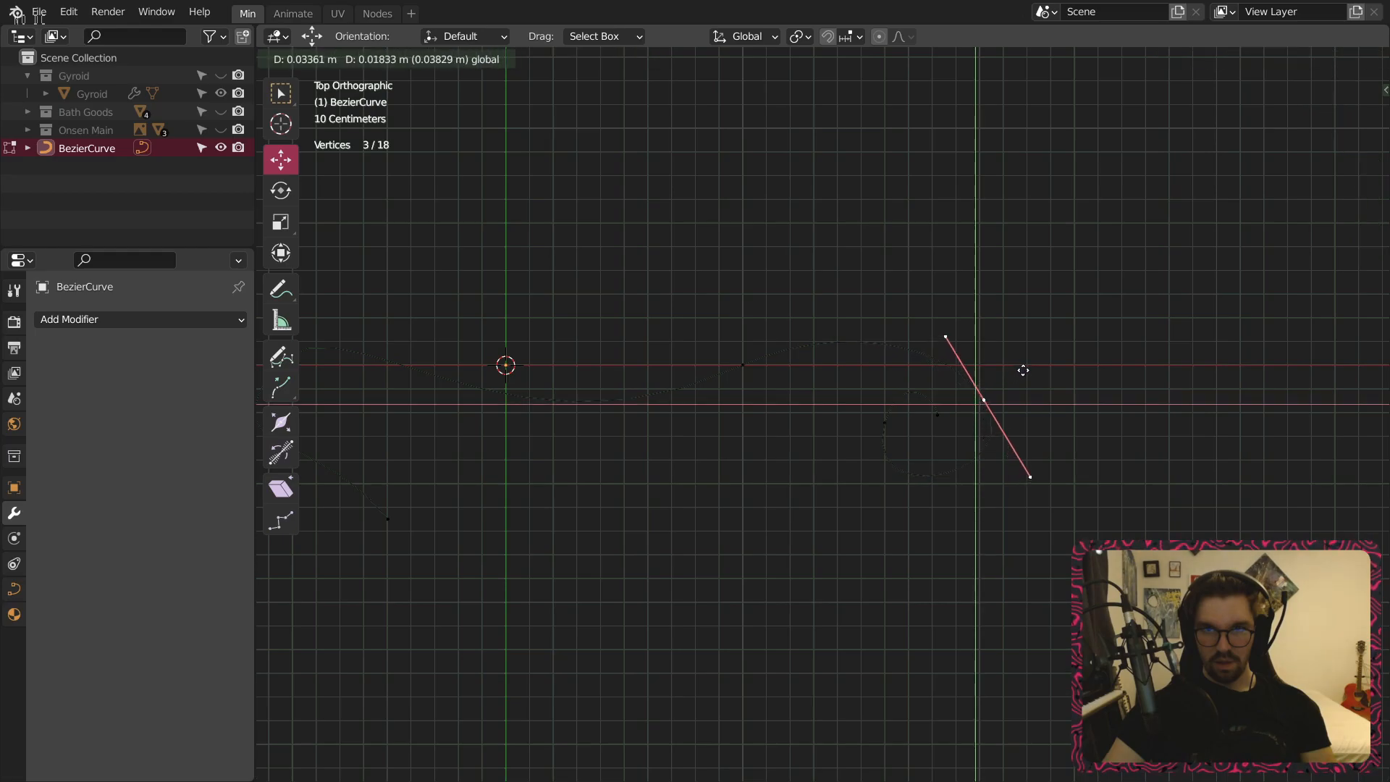
pyautogui.click(1027, 367)
# Move the lower handle of the spiral's leftmost point about 0.09 m along the X axis.
pyautogui.click(899, 471)
pyautogui.click(884, 419)
pyautogui.click(877, 502)
pyautogui.moveTo(940, 512); pyautogui.dragTo(965, 507)
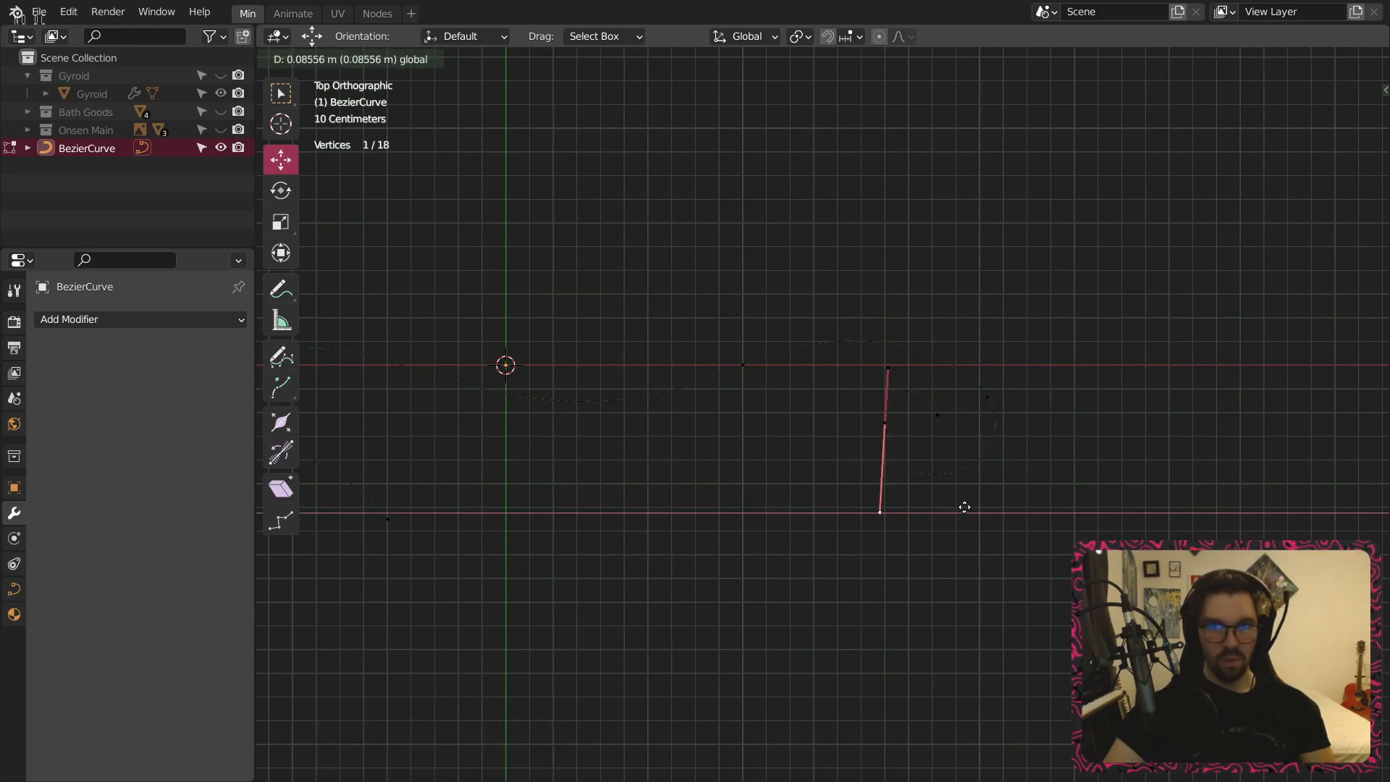
pyautogui.click(963, 506)
# Fine-tune the lower handle of the spiral's outermost point and leave Edit Mode.
pyautogui.click(996, 403)
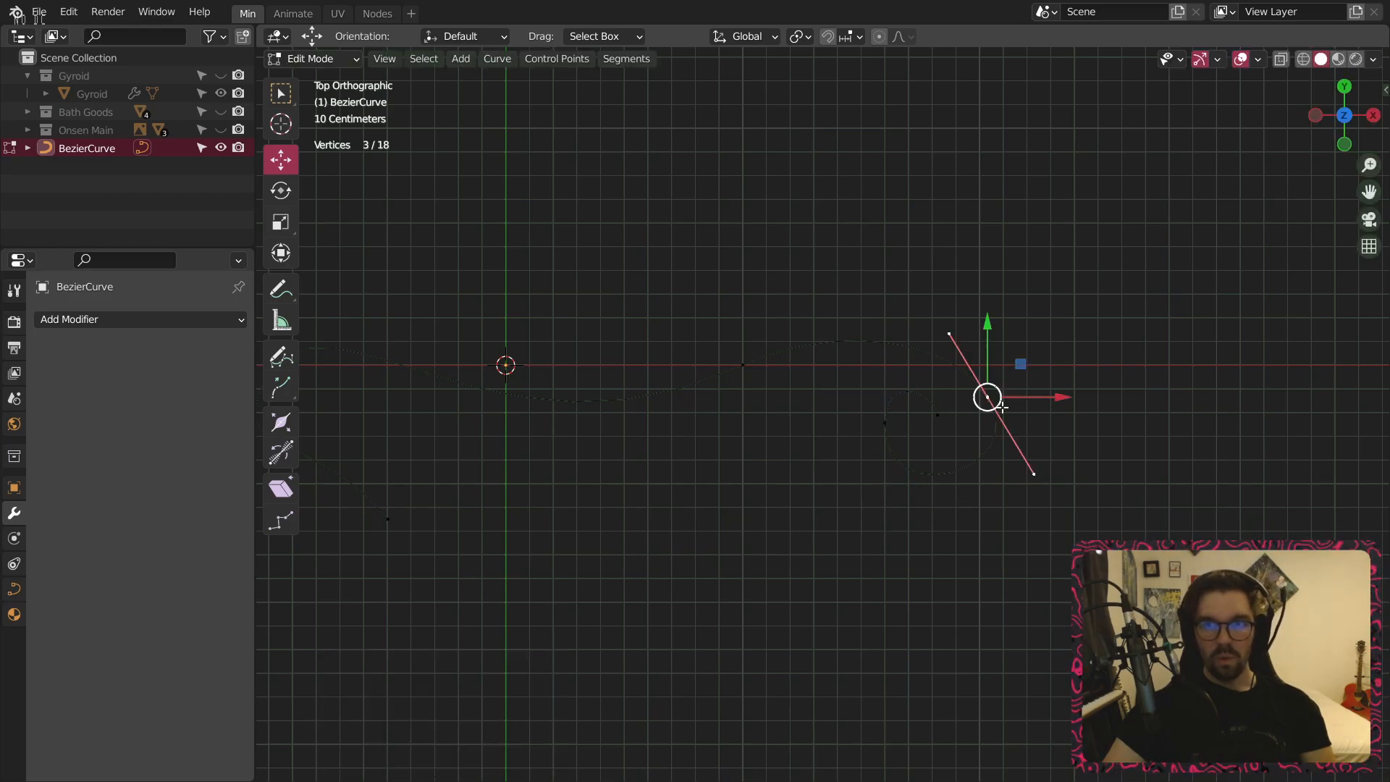
pyautogui.click(1035, 472)
pyautogui.moveTo(1071, 477); pyautogui.dragTo(1073, 480)
pyautogui.click(997, 400)
pyautogui.moveTo(1022, 366)
pyautogui.mouseDown()
pyautogui.moveTo(1024, 382)
pyautogui.moveTo(1023, 369)
pyautogui.mouseUp()
pyautogui.hotkey('ctrl', 'z')
pyautogui.click(1034, 474)
pyautogui.moveTo(1063, 445); pyautogui.dragTo(1054, 462)
pyautogui.scroll(-4, 1042, 329)
pyautogui.press('Tab')
pyautogui.click(482, 289)
# Give the Bezier curve a round bevel with a depth of 0.1 m.
pyautogui.scroll(3, 836, 415)
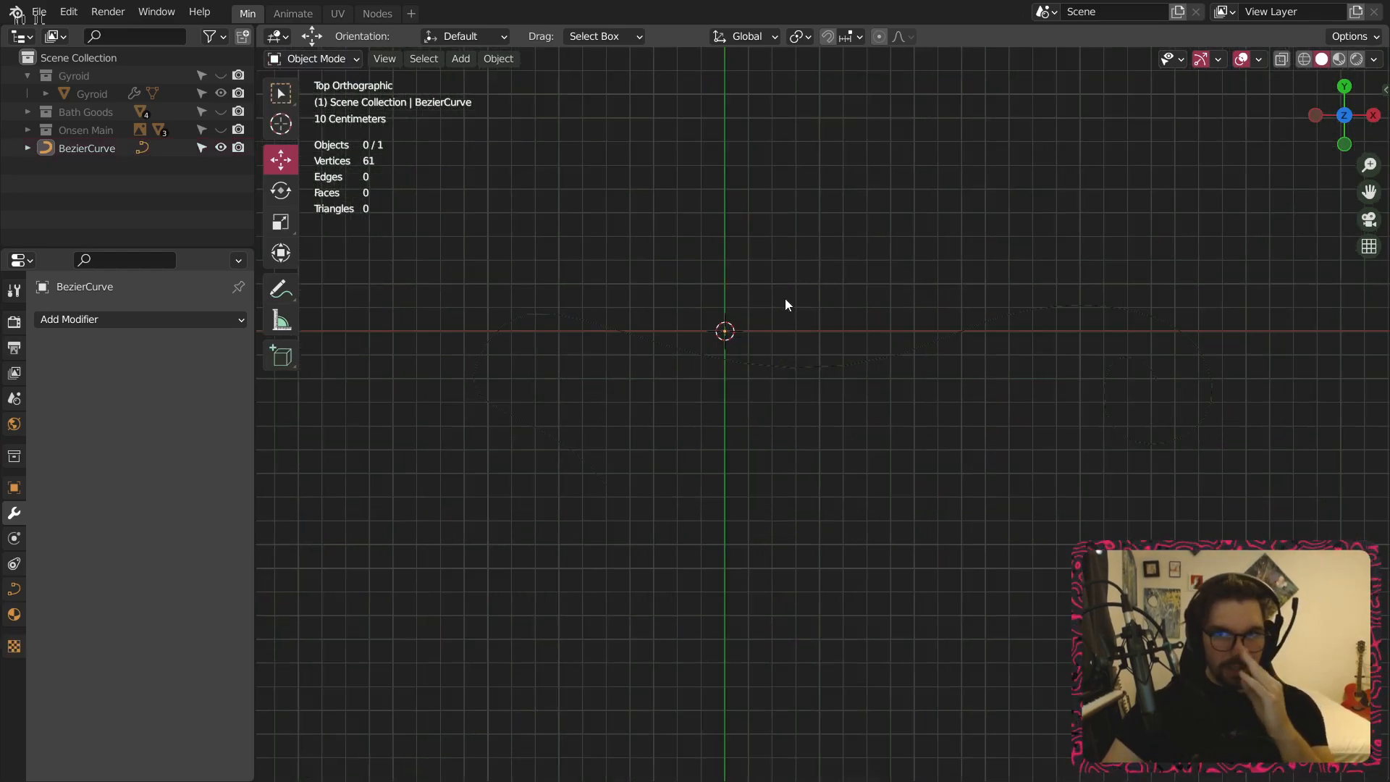
pyautogui.click(723, 355)
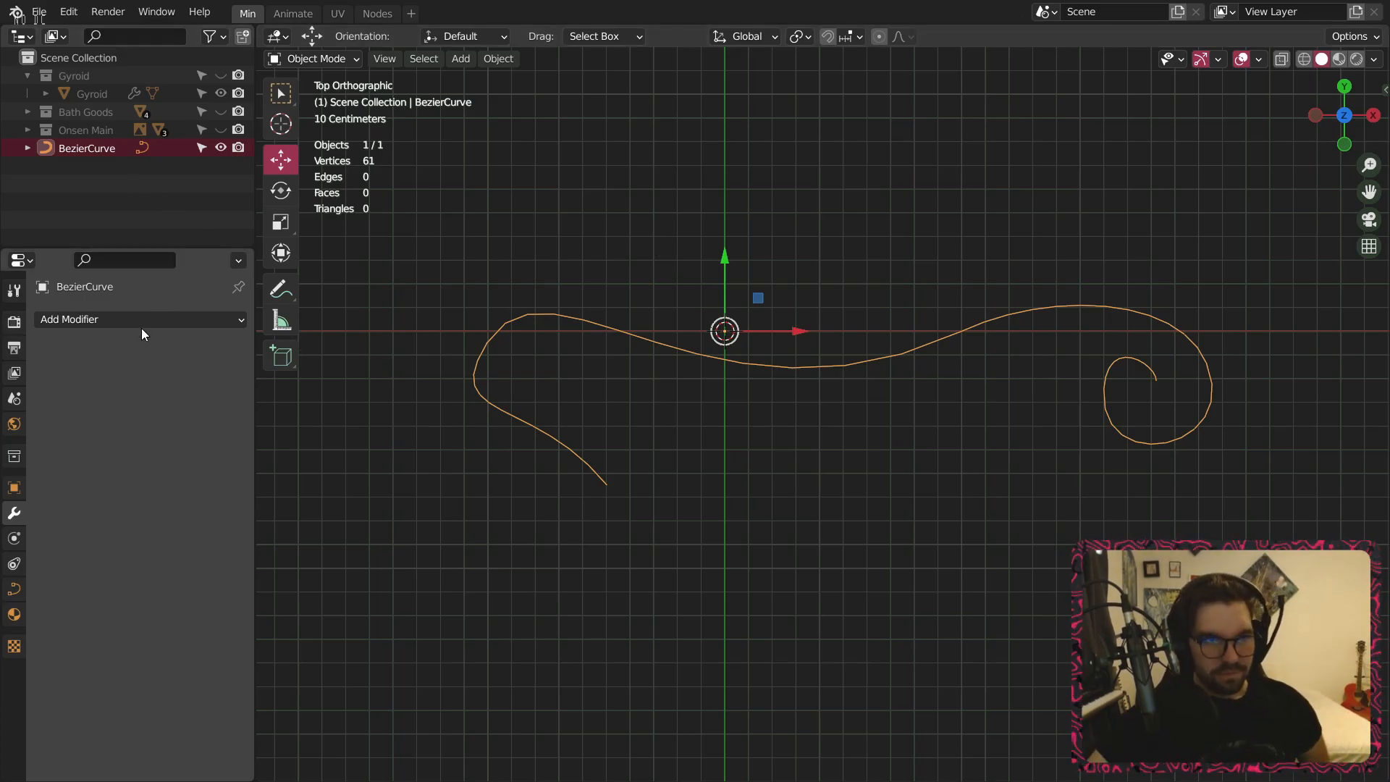
pyautogui.click(14, 590)
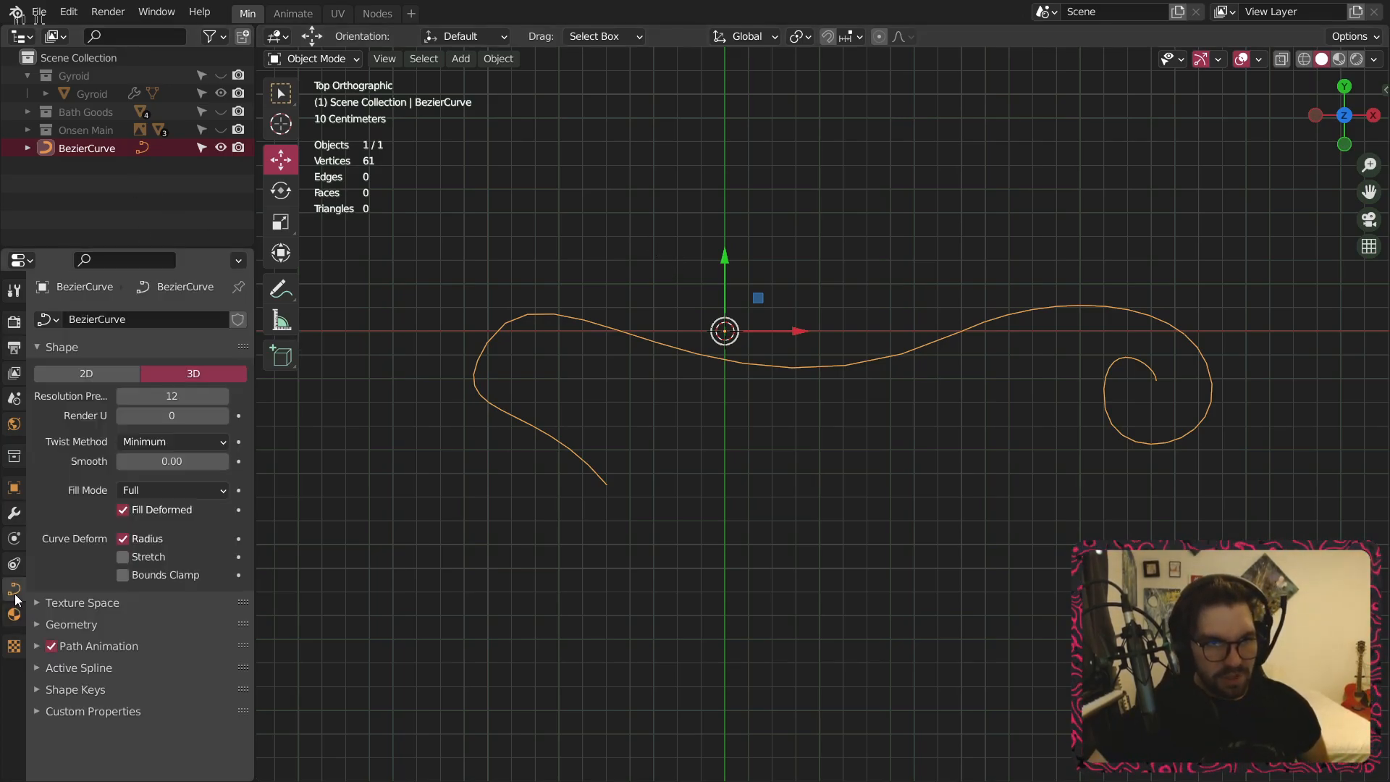
pyautogui.click(71, 624)
pyautogui.scroll(-5, 145, 579)
pyautogui.click(171, 661)
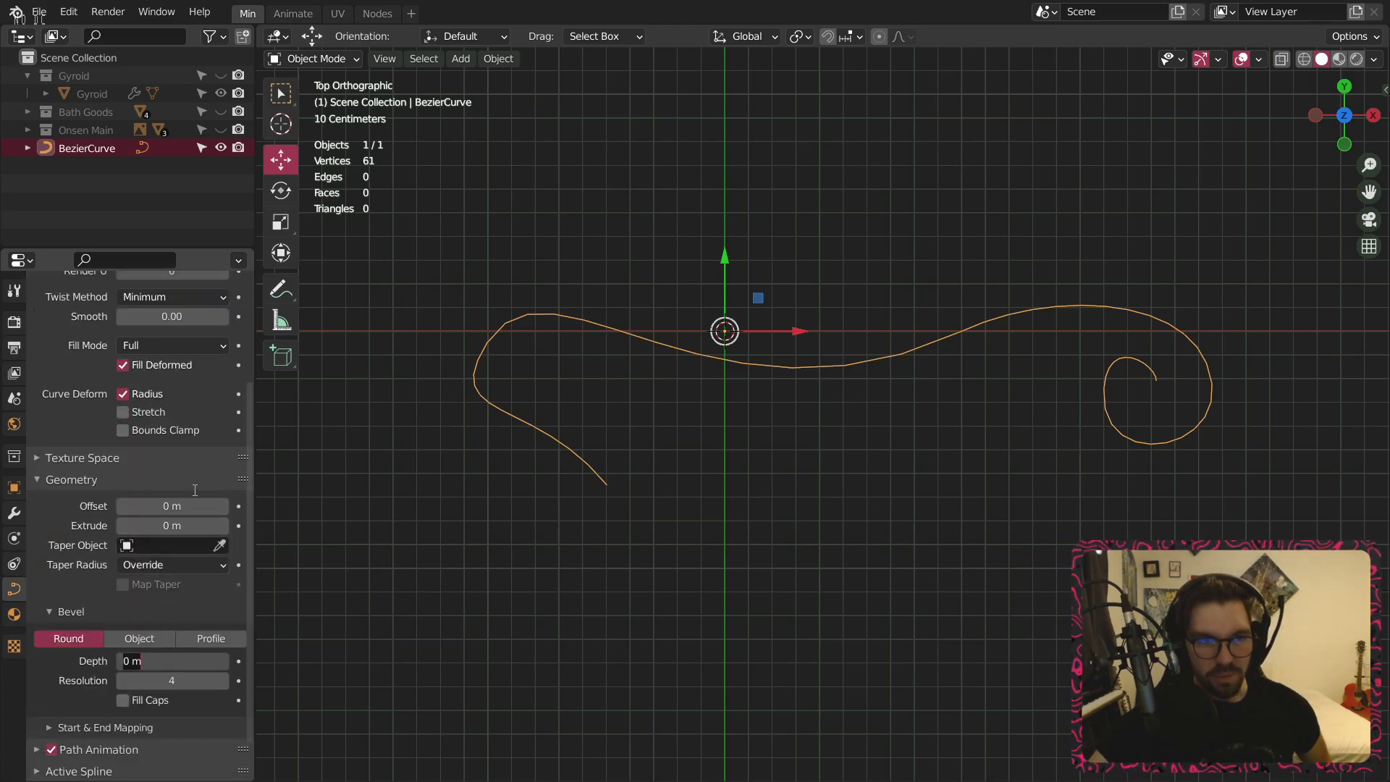
pyautogui.write('.1')
pyautogui.press('Return')
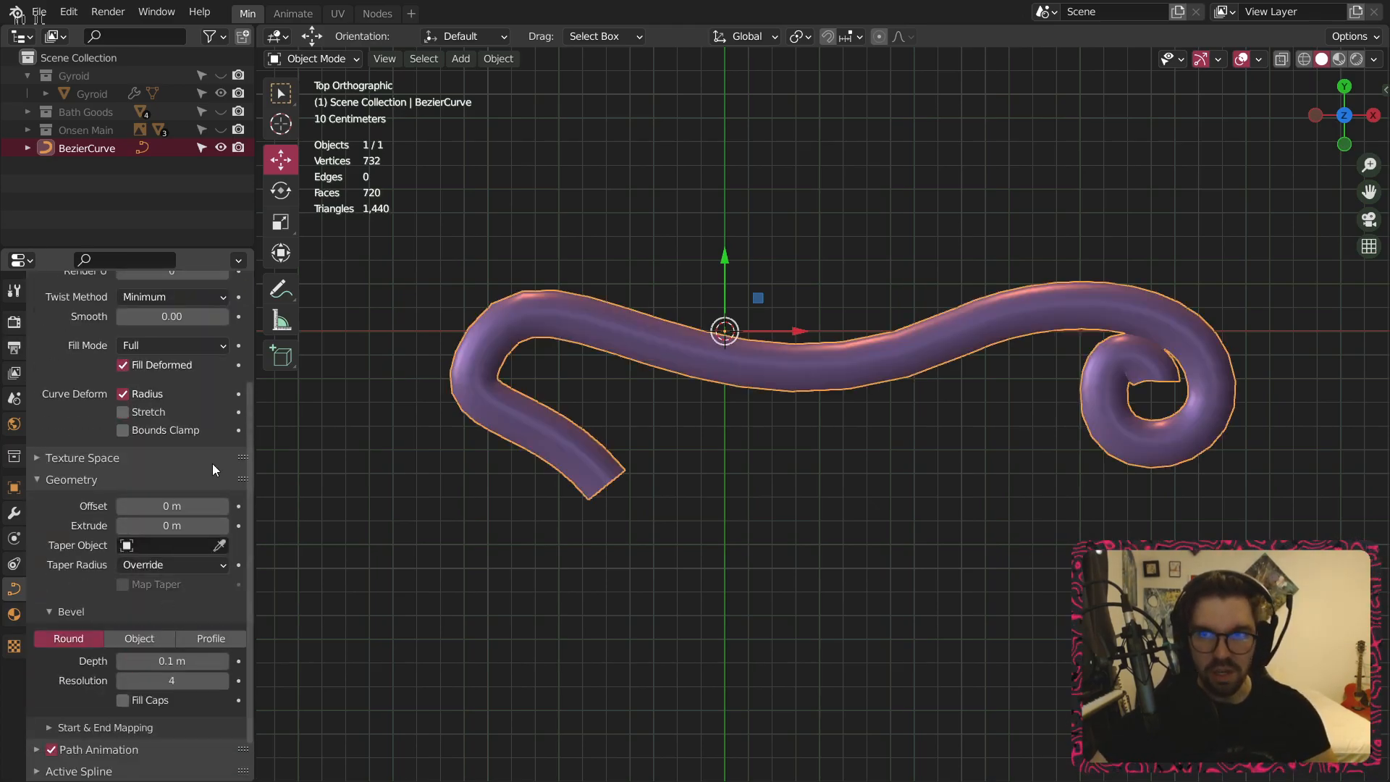
# Thin the tube by setting the bevel depth to 0.03 m.
pyautogui.click(197, 661)
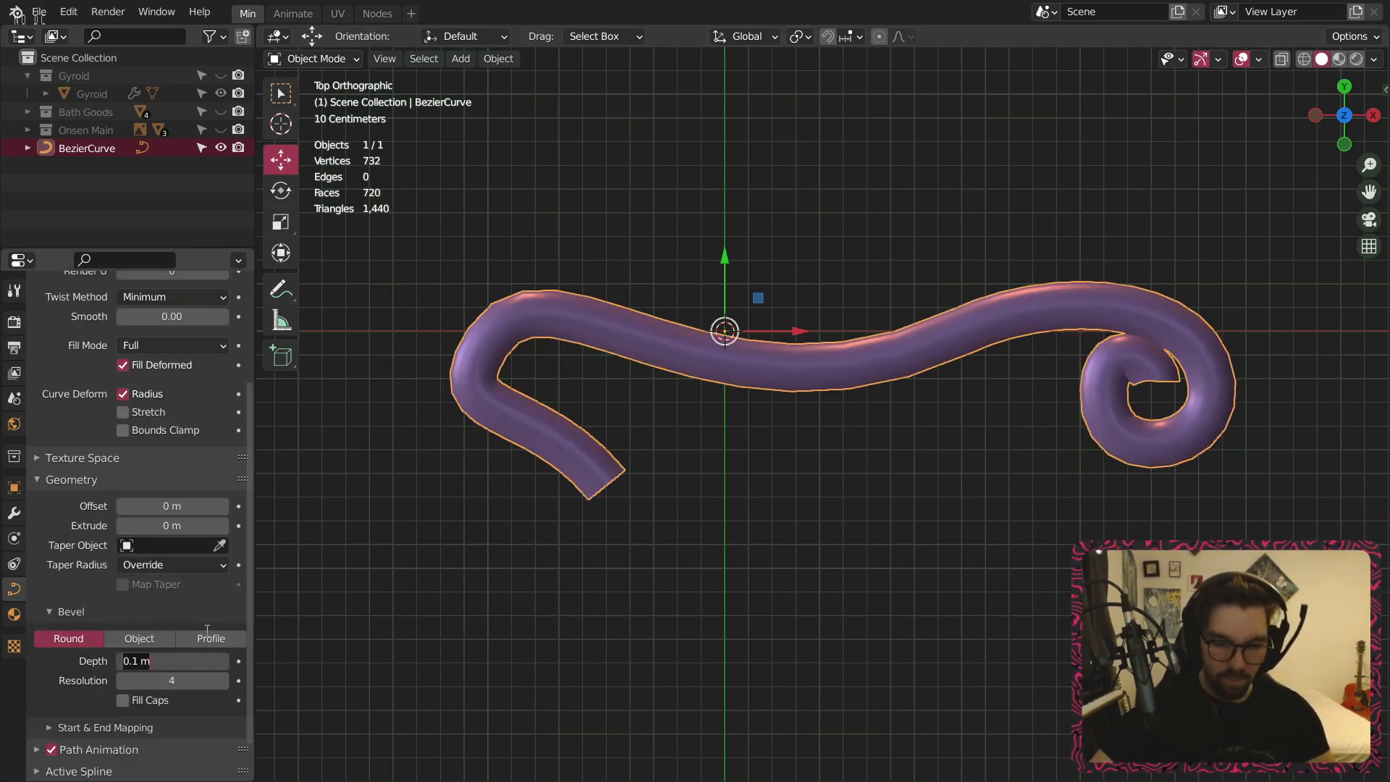
pyautogui.write('.03')
pyautogui.press('Return')
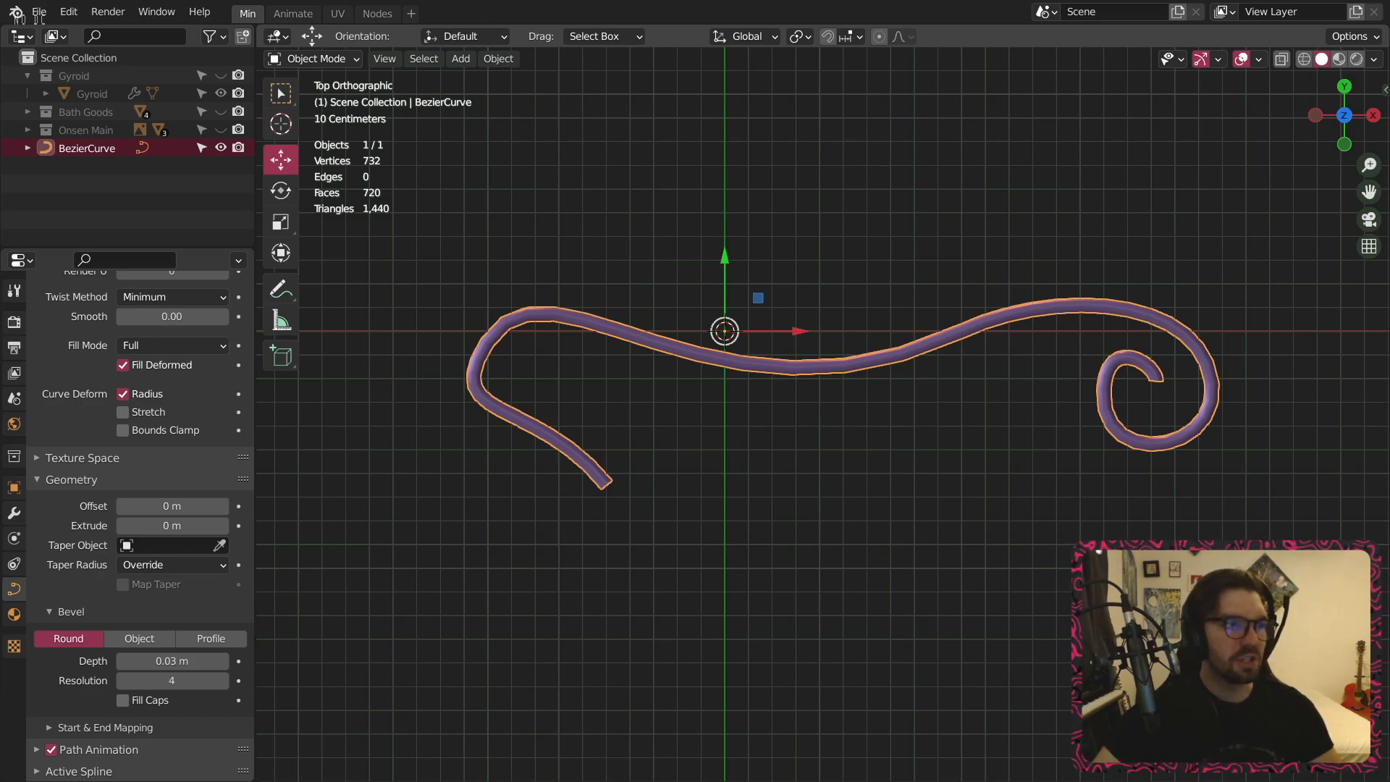
# Raise the curve's preview resolution to 30 for a smoother tube.
pyautogui.click(754, 346)
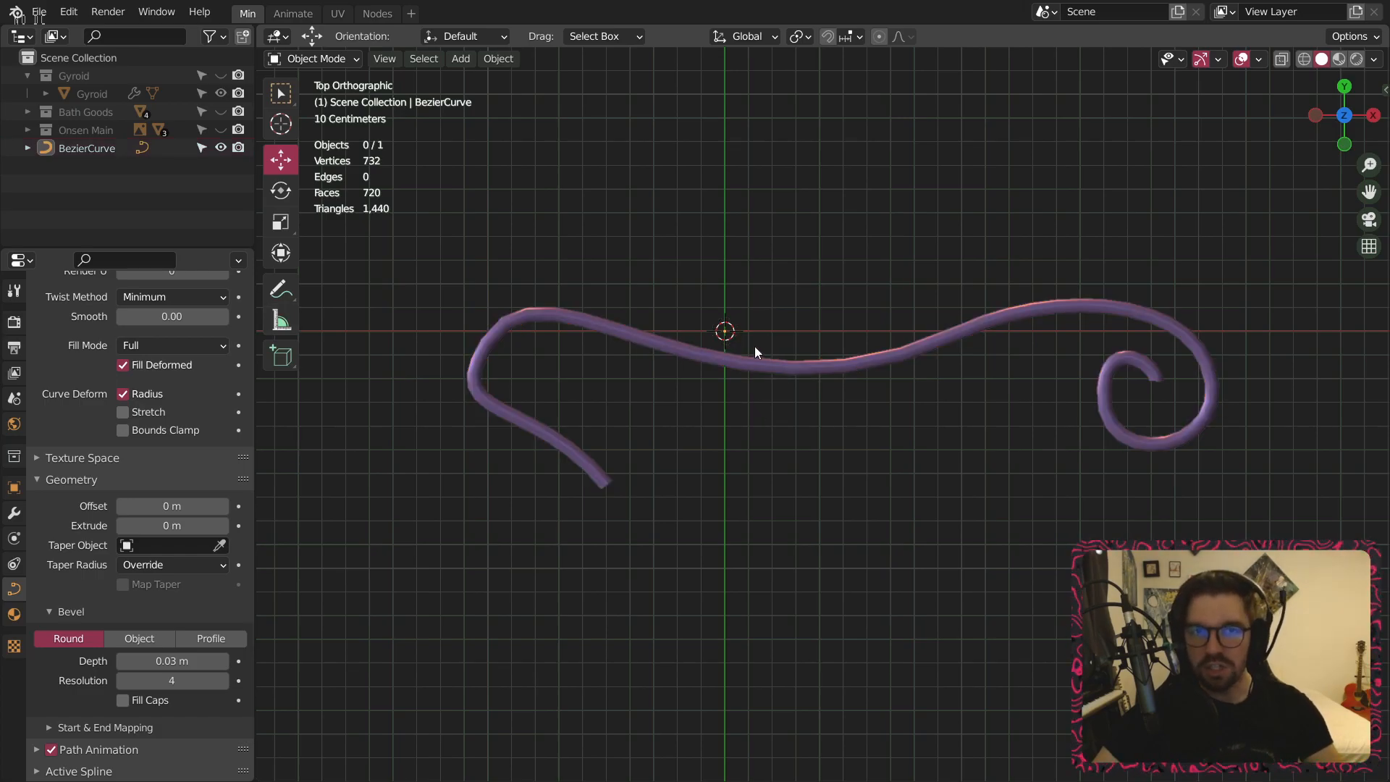
pyautogui.click(772, 350)
pyautogui.scroll(5, 184, 485)
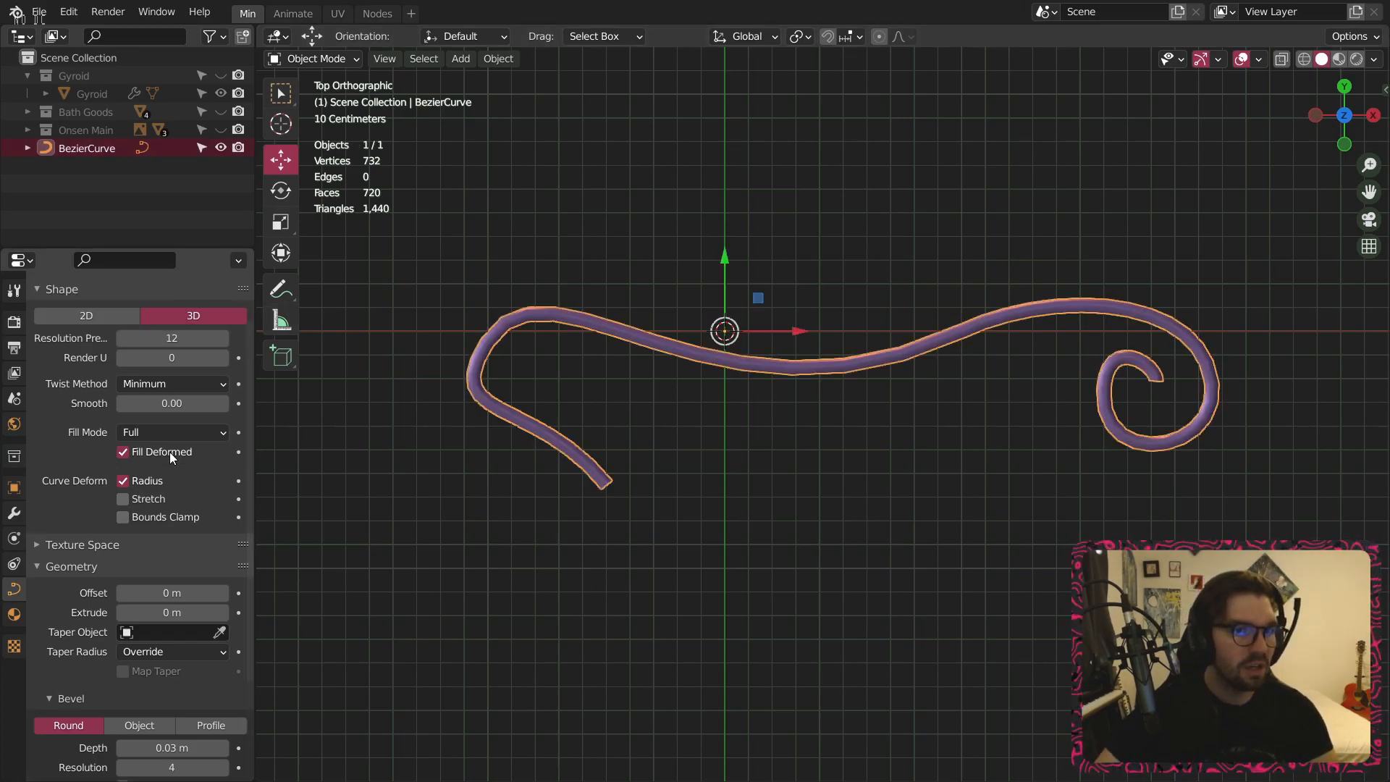
pyautogui.click(223, 401)
pyautogui.click(223, 402)
pyautogui.click(223, 401)
pyautogui.click(223, 401)
pyautogui.click(223, 401)
pyautogui.click(223, 401)
pyautogui.click(223, 401)
pyautogui.click(223, 401)
pyautogui.click(223, 396)
pyautogui.click(223, 396)
pyautogui.click(223, 396)
pyautogui.click(223, 401)
pyautogui.click(514, 132)
pyautogui.click(311, 58)
pyautogui.click(340, 99)
pyautogui.click(335, 61)
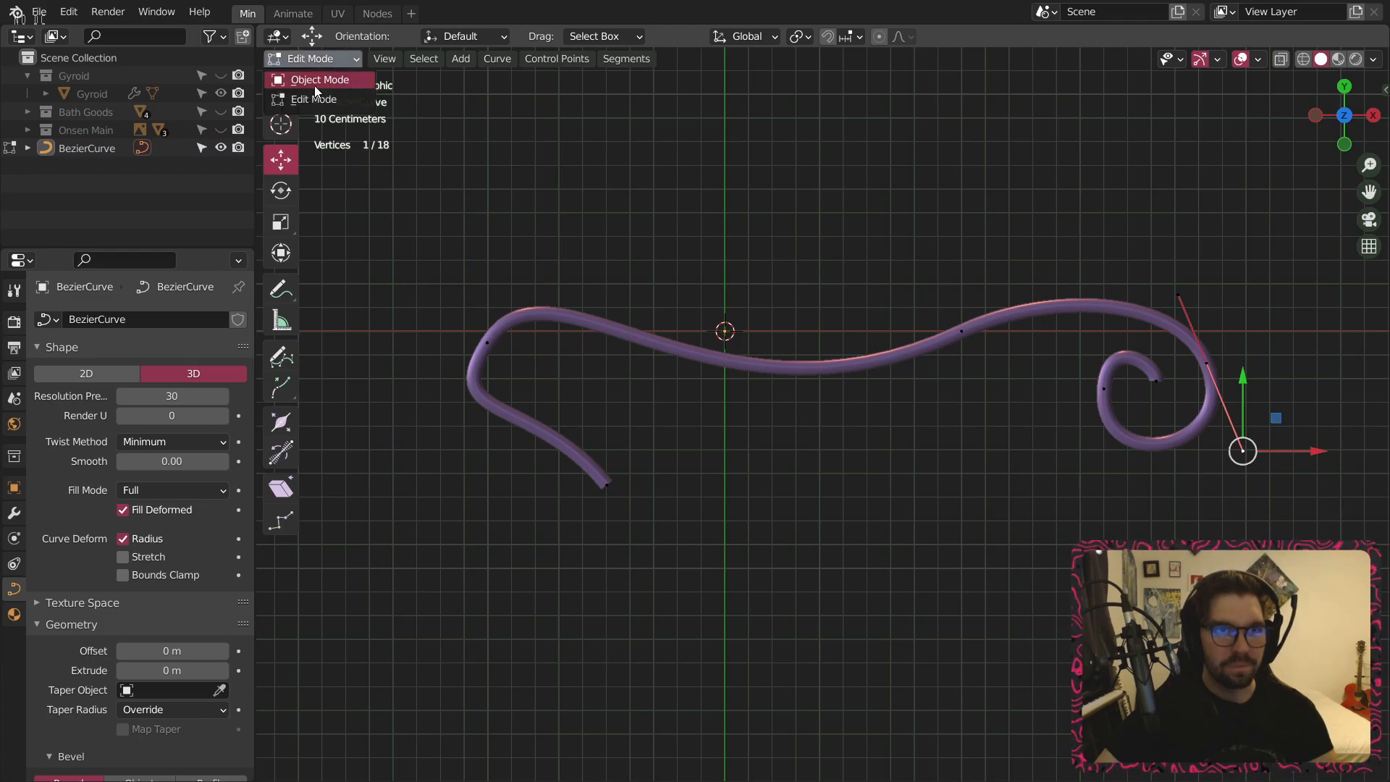
pyautogui.click(314, 80)
# Select the bevelled curve and convert it to a mesh.
pyautogui.click(664, 336)
pyautogui.moveTo(646, 365)
pyautogui.mouseDown(button='middle')
pyautogui.moveTo(636, 429)
pyautogui.moveTo(658, 362)
pyautogui.mouseUp(button='middle')
pyautogui.scroll(5, 565, 468)
pyautogui.moveTo(503, 515); pyautogui.dragTo(483, 401, button='middle')
pyautogui.moveTo(555, 316); pyautogui.dragTo(602, 475, button='middle')
pyautogui.scroll(-4, 637, 435)
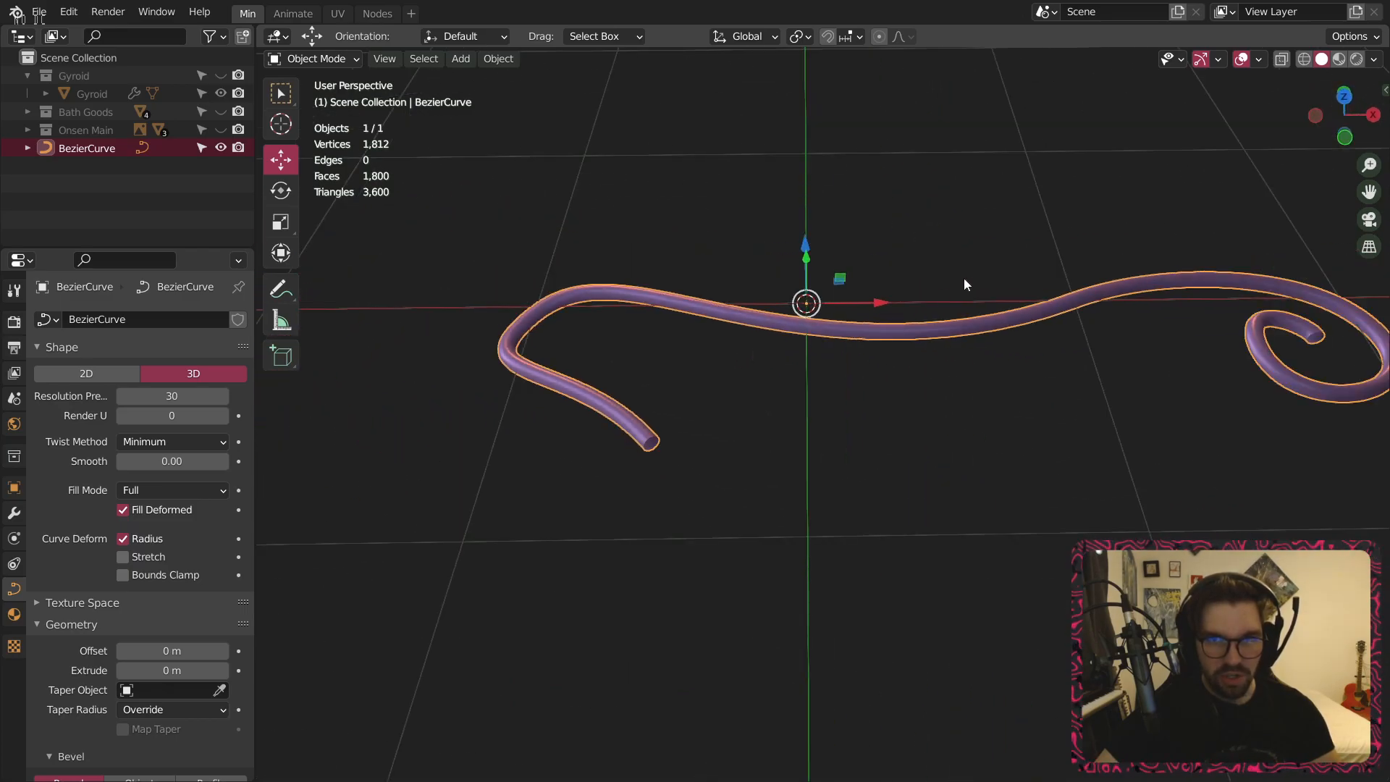
pyautogui.keyDown('shift'); pyautogui.moveTo(869, 326); pyautogui.dragTo(785, 368, button='middle'); pyautogui.keyUp('shift')
pyautogui.scroll(1, 774, 367)
pyautogui.click(507, 61)
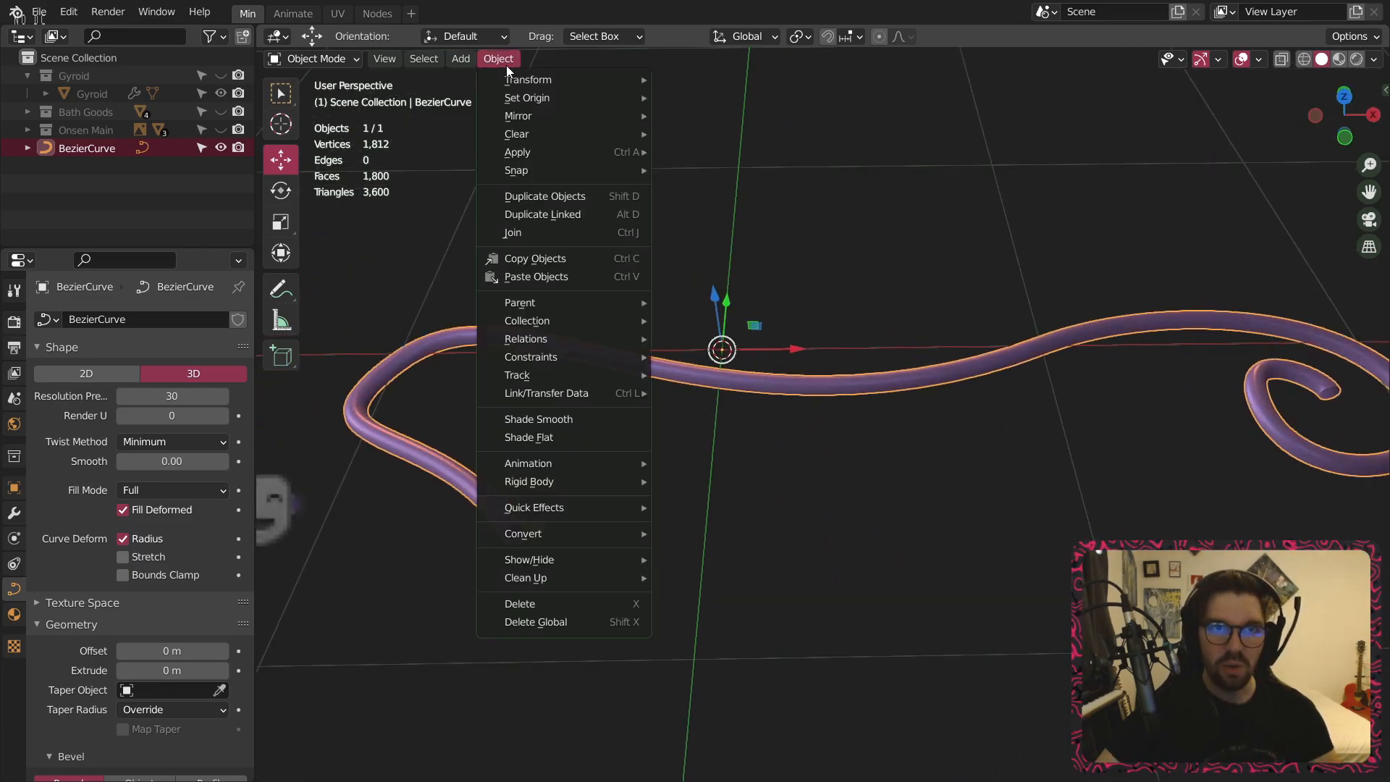
pyautogui.click(498, 59)
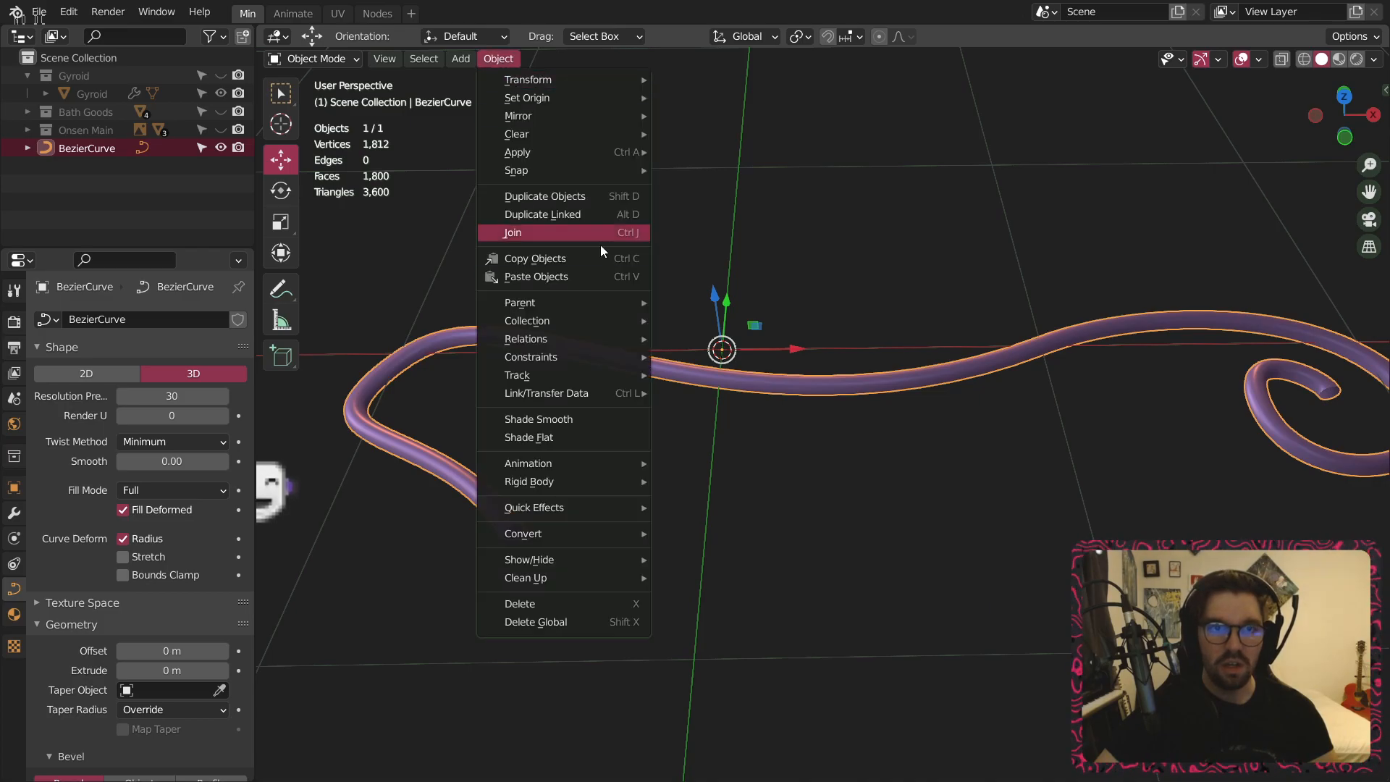
pyautogui.moveTo(615, 533)
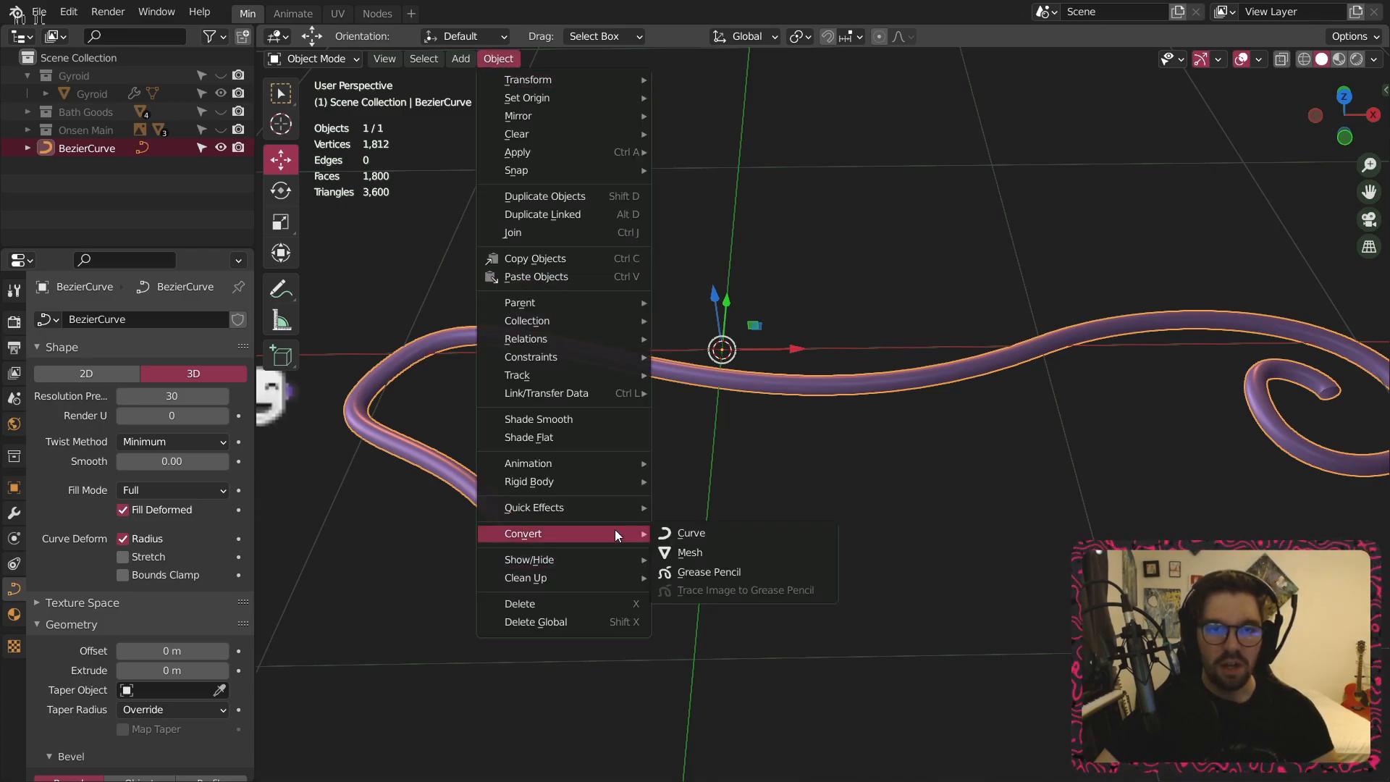
pyautogui.click(710, 550)
# In Edit Mode, select the edge loop around the tube's sharp left bend using edge selection and turn on proportional editing.
pyautogui.moveTo(710, 550); pyautogui.dragTo(777, 410, button='middle')
pyautogui.scroll(-2, 731, 360)
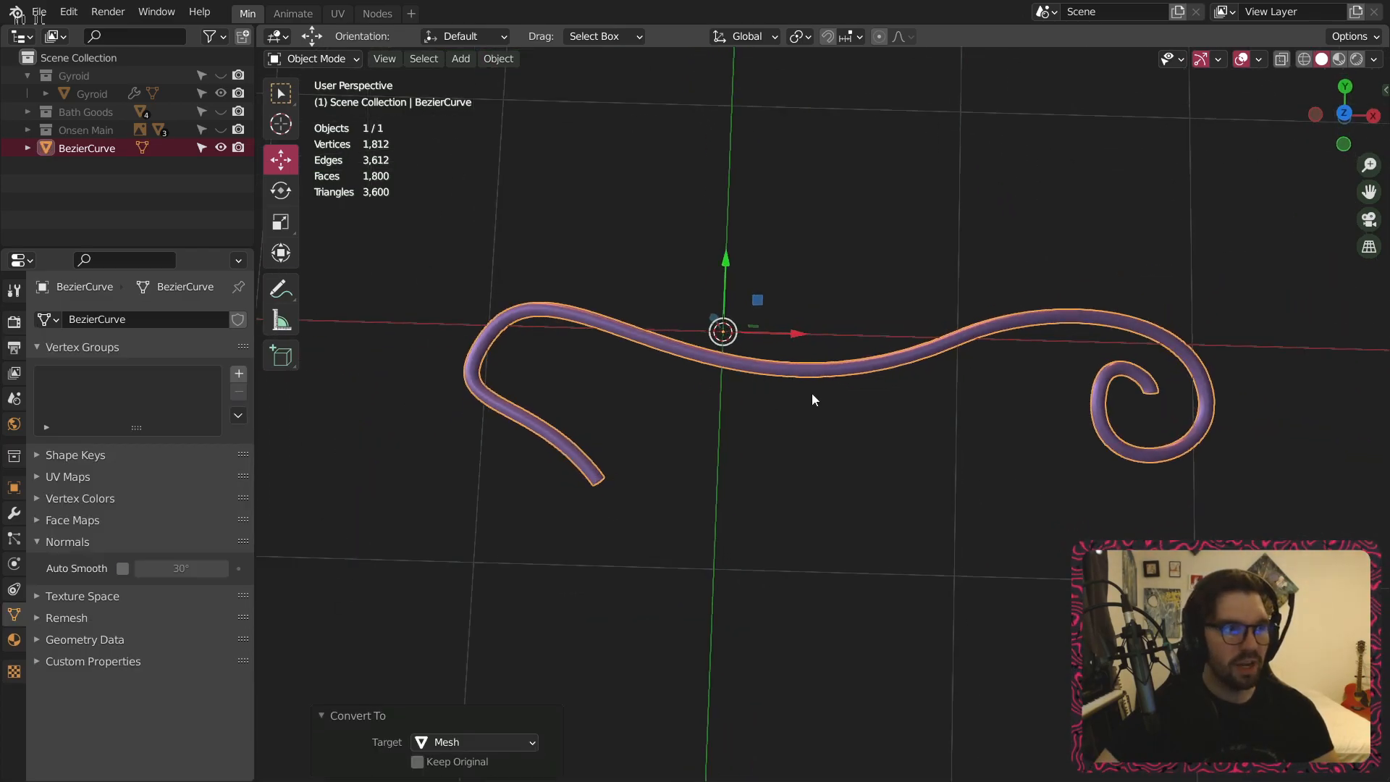
pyautogui.click(305, 58)
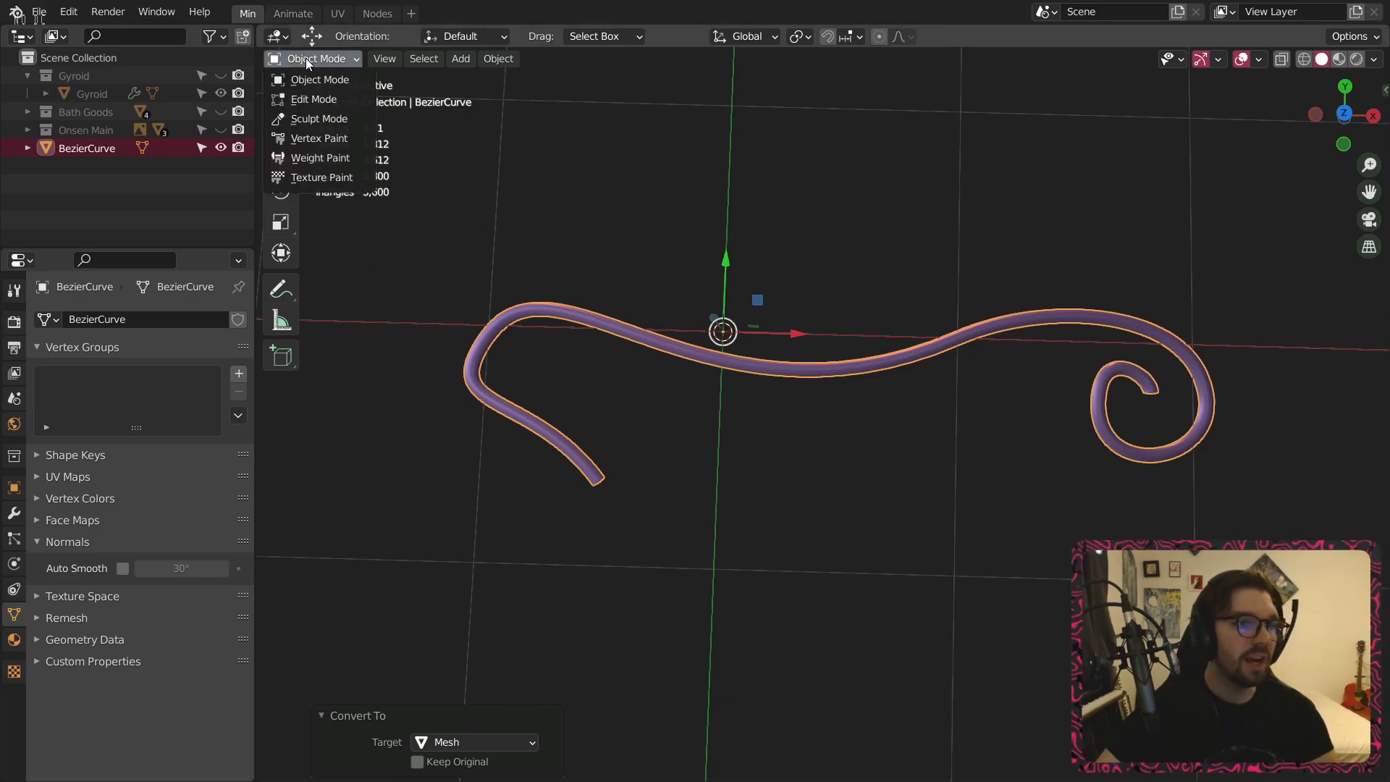
pyautogui.click(328, 99)
pyautogui.scroll(4, 534, 391)
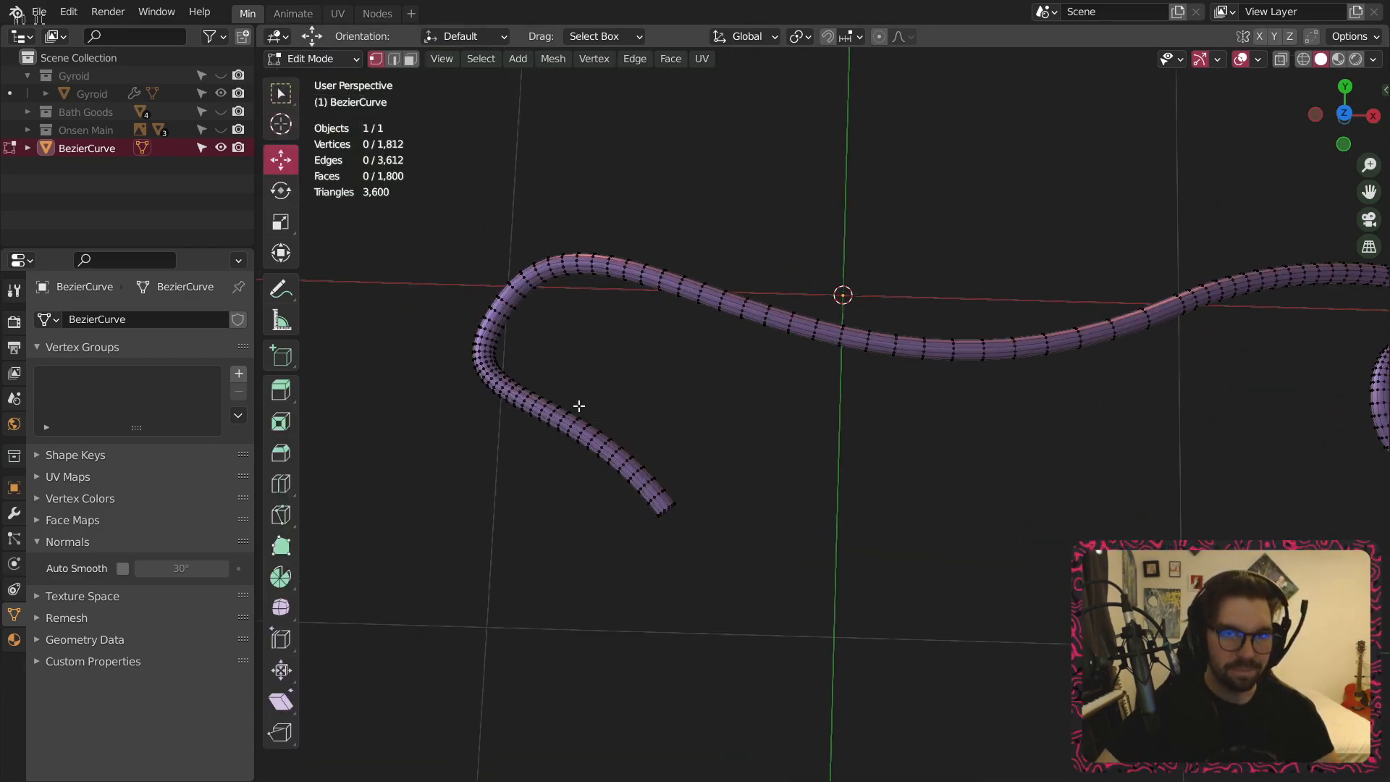
pyautogui.moveTo(626, 400); pyautogui.dragTo(570, 351, button='middle')
pyautogui.click(394, 59)
pyautogui.scroll(3, 564, 370)
pyautogui.keyDown('alt'); pyautogui.click(539, 357); pyautogui.keyUp('alt')
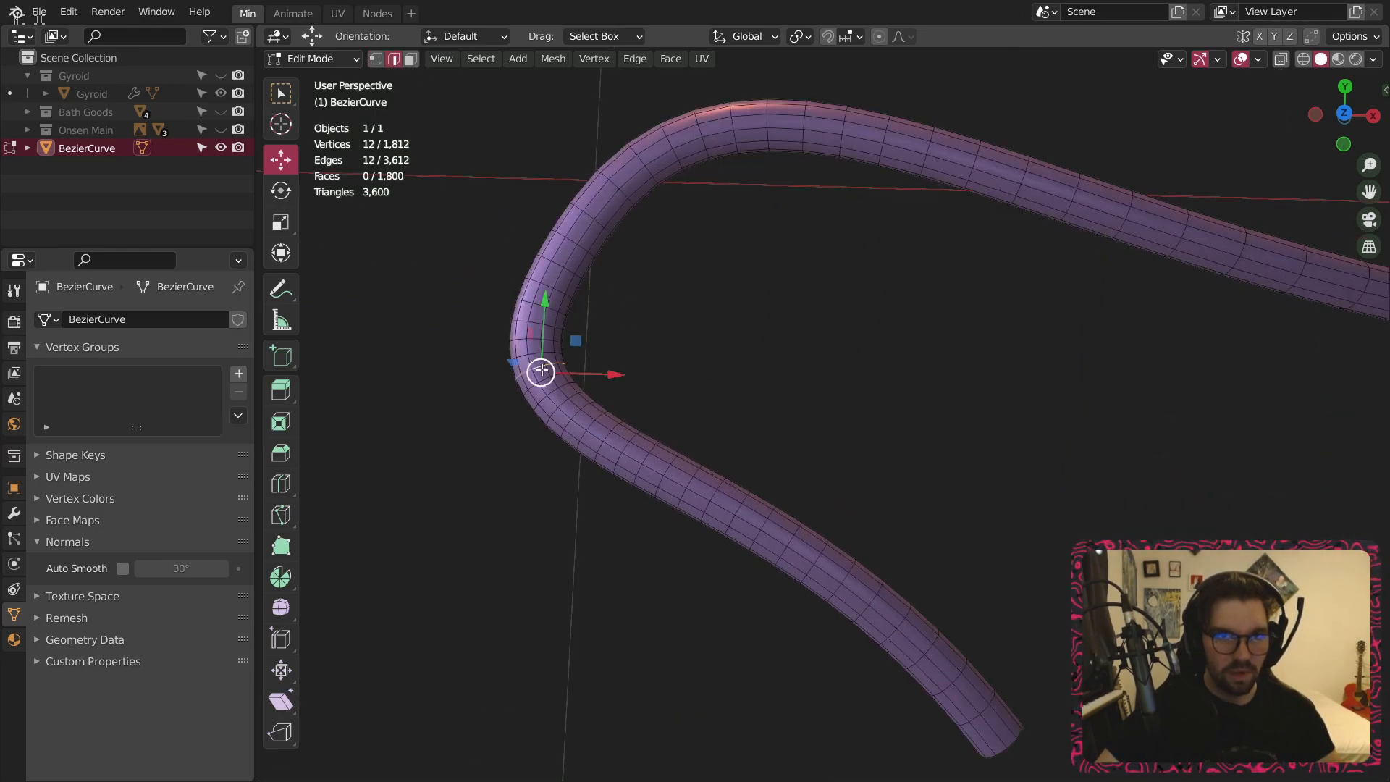
pyautogui.scroll(-3, 689, 492)
pyautogui.click(879, 36)
# Try scaling the selected loop by about 2.05 with a proportional size of 0.28.
pyautogui.press('s')
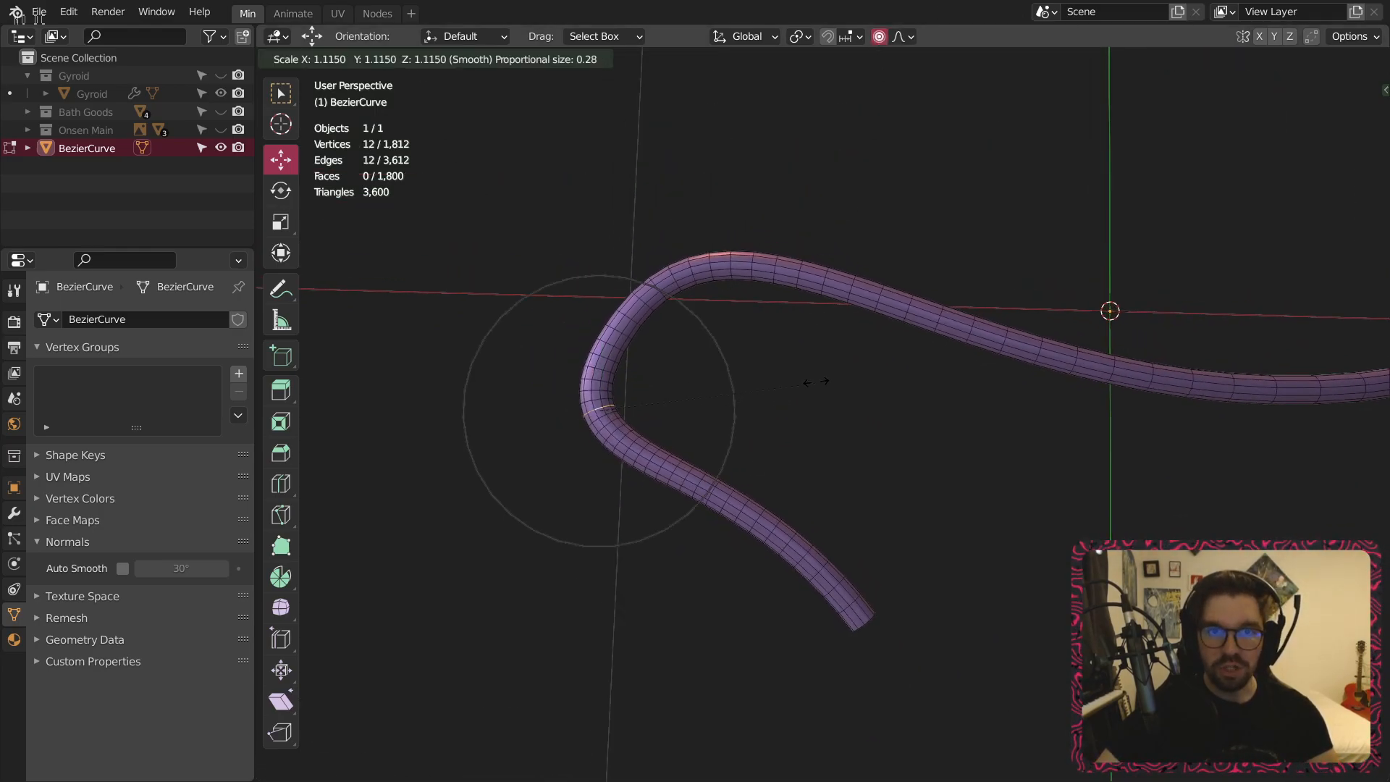
pyautogui.click(987, 316)
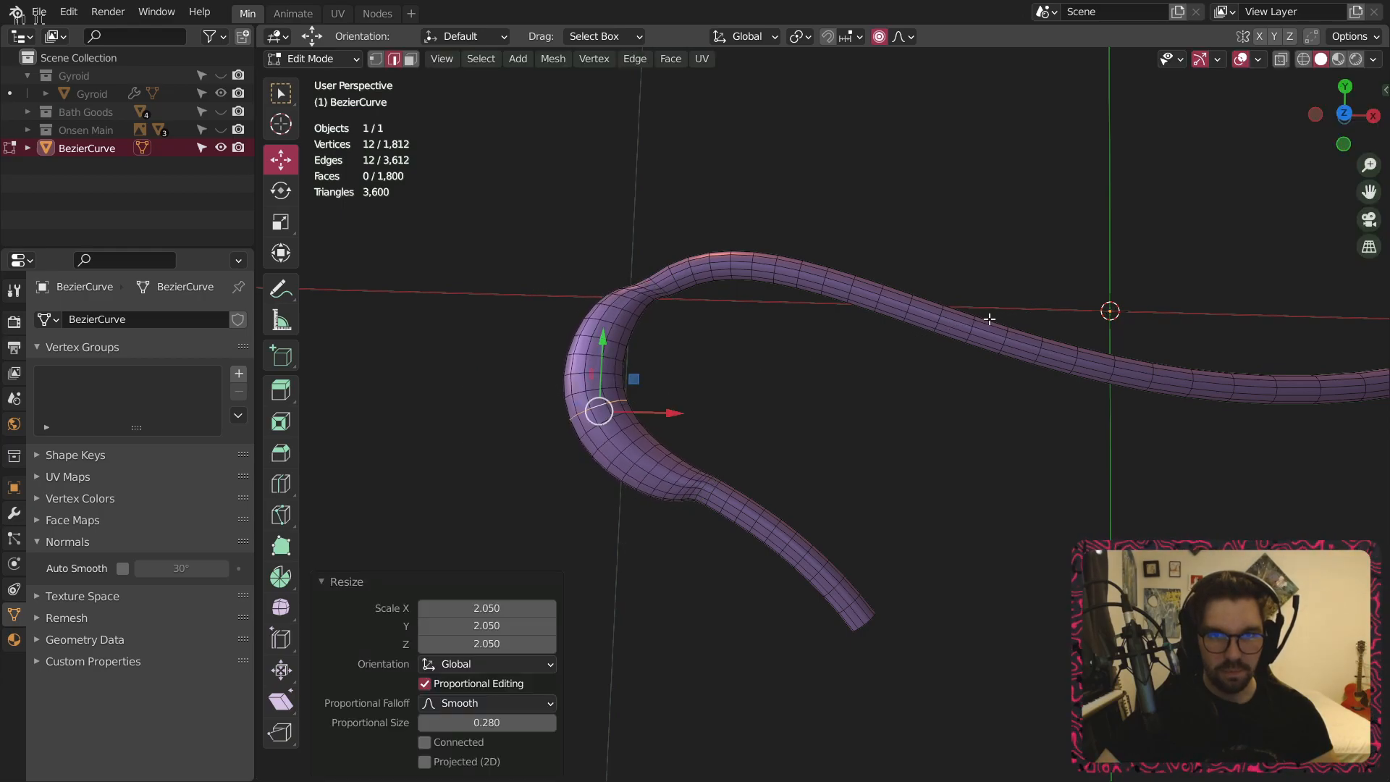
pyautogui.moveTo(493, 718)
pyautogui.mouseDown()
pyautogui.moveTo(523, 717)
pyautogui.moveTo(493, 719)
pyautogui.mouseUp()
pyautogui.hotkey('ctrl', 'z')
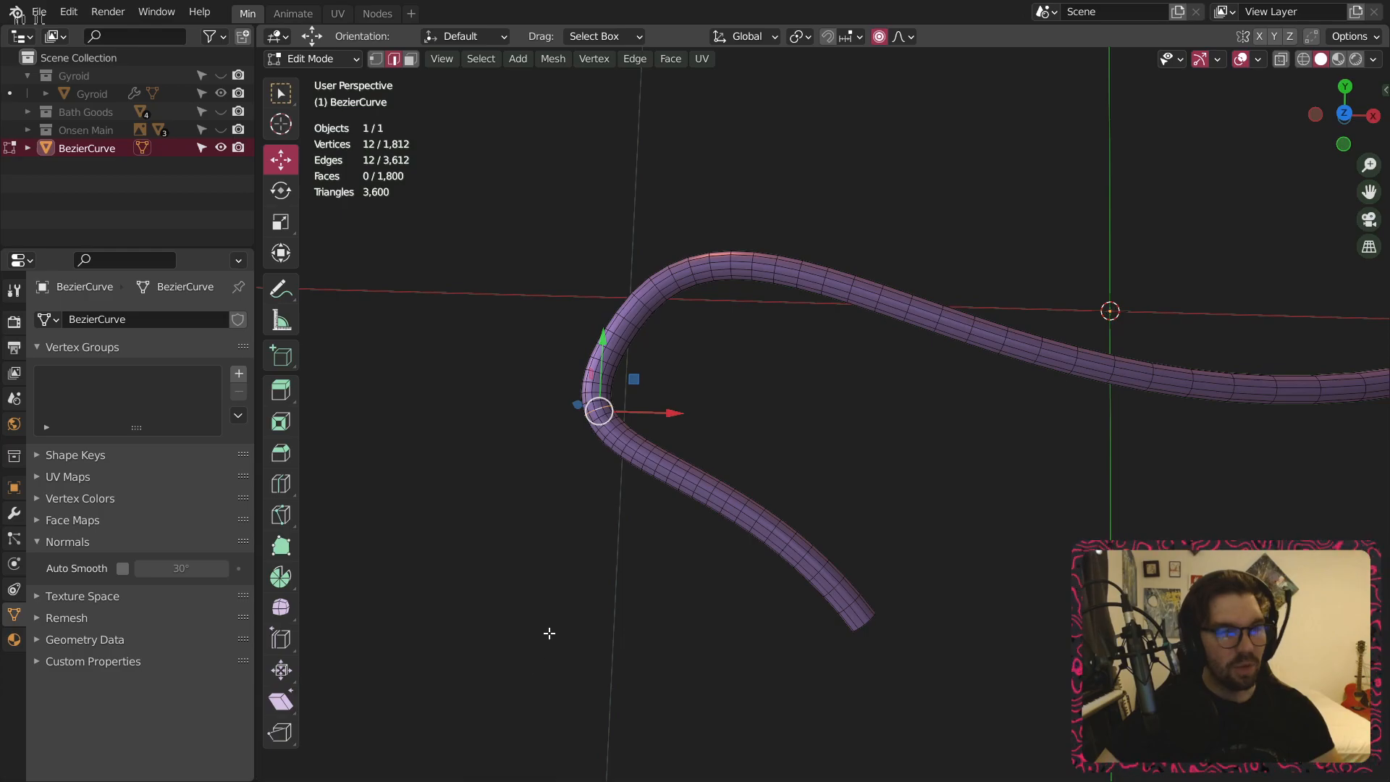
# Swell the bend by scaling its edge loop about 1.66 and again about 1.61, using smooth proportional editing of size 0.24.
pyautogui.scroll(1, 549, 630)
pyautogui.press('s')
pyautogui.click(885, 294)
pyautogui.press('s')
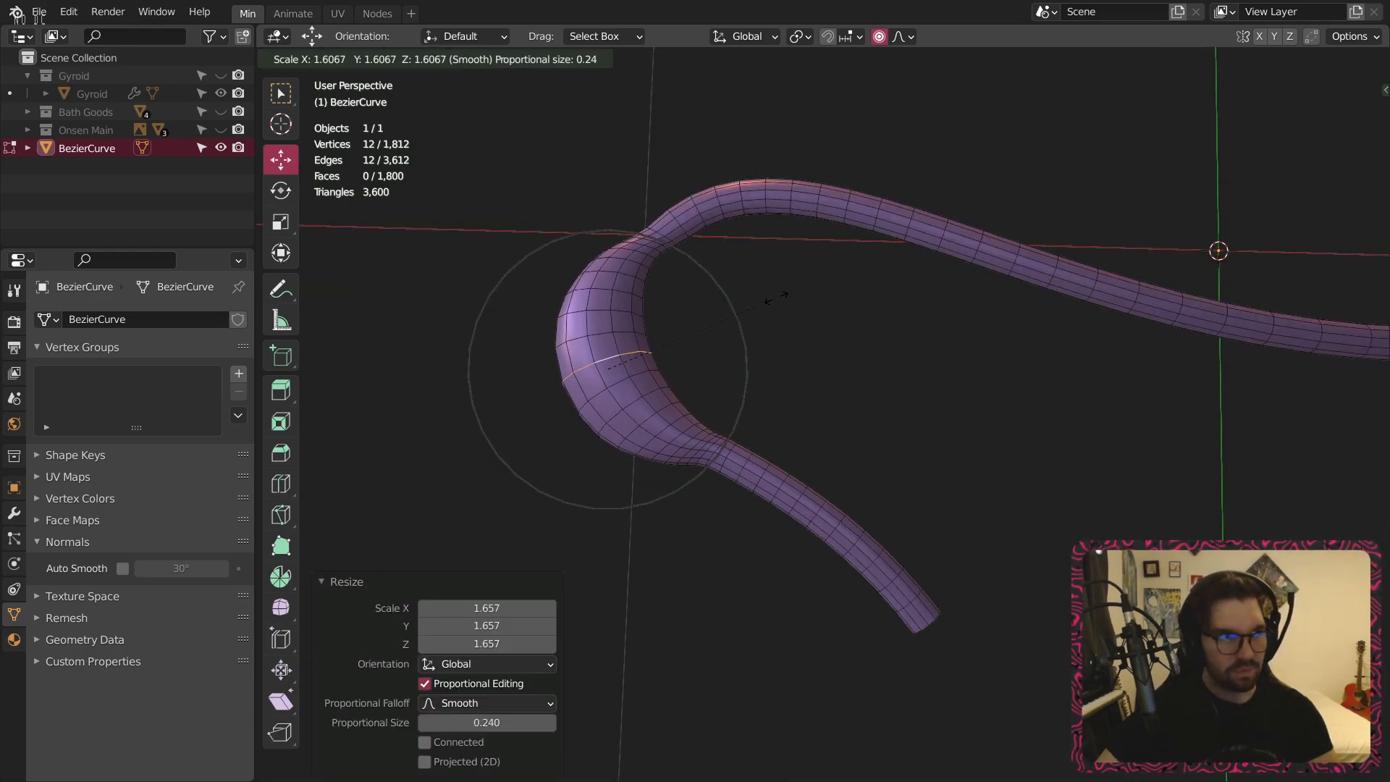
pyautogui.click(760, 316)
# Try scaling the edge loop at the narrow neck above the swollen bend by about 1.67 with proportional size 0.24.
pyautogui.keyDown('shift'); pyautogui.moveTo(782, 270); pyautogui.dragTo(753, 332, button='middle'); pyautogui.keyUp('shift')
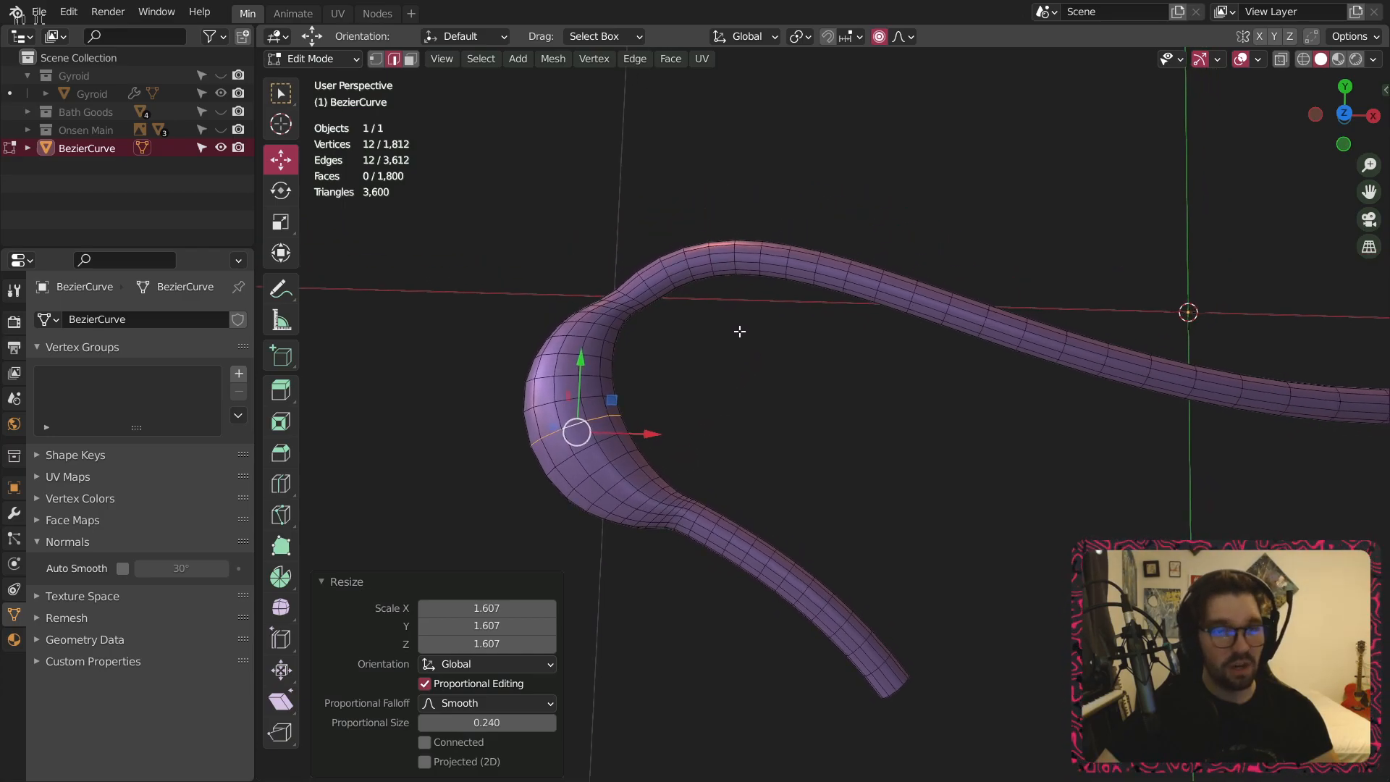
pyautogui.keyDown('shift'); pyautogui.moveTo(766, 276); pyautogui.dragTo(707, 318, button='middle'); pyautogui.keyUp('shift')
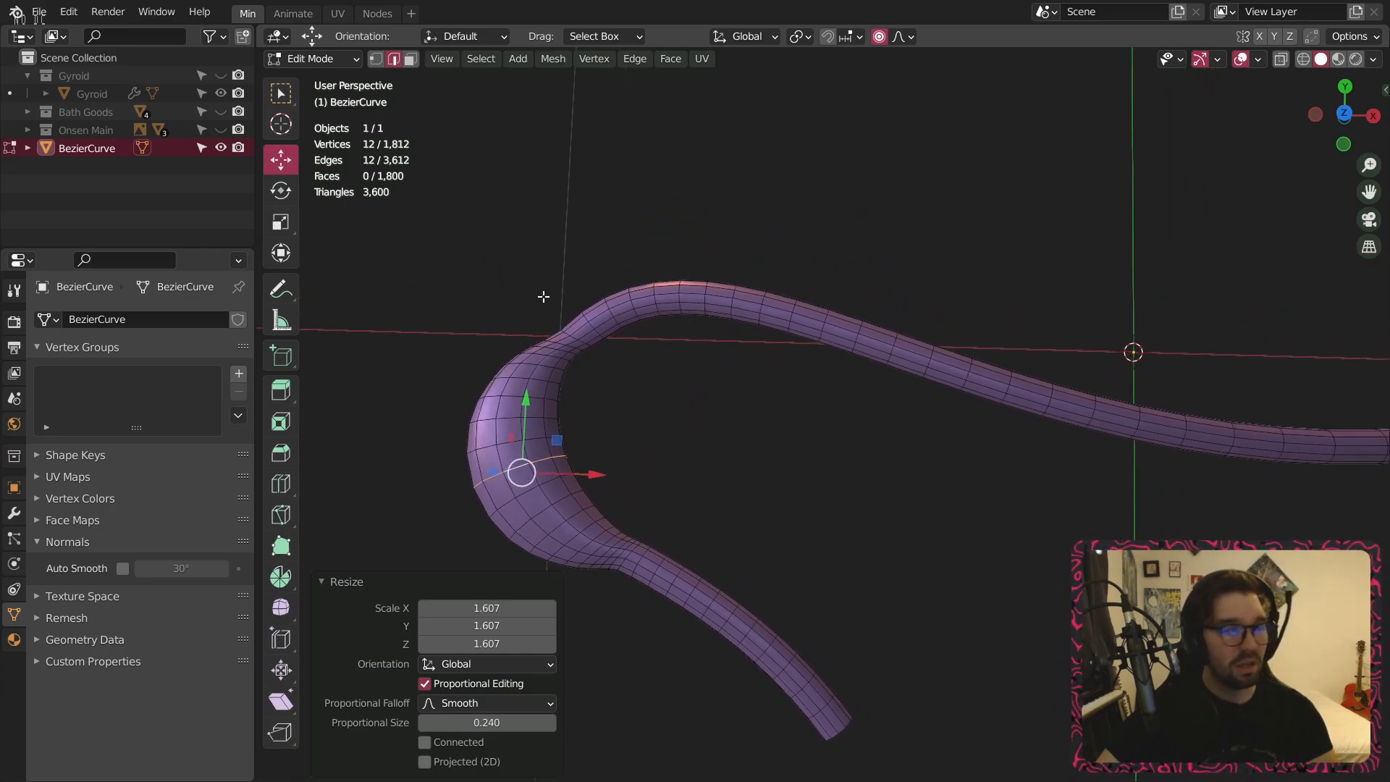
pyautogui.keyDown('alt'); pyautogui.click(551, 353); pyautogui.keyUp('alt')
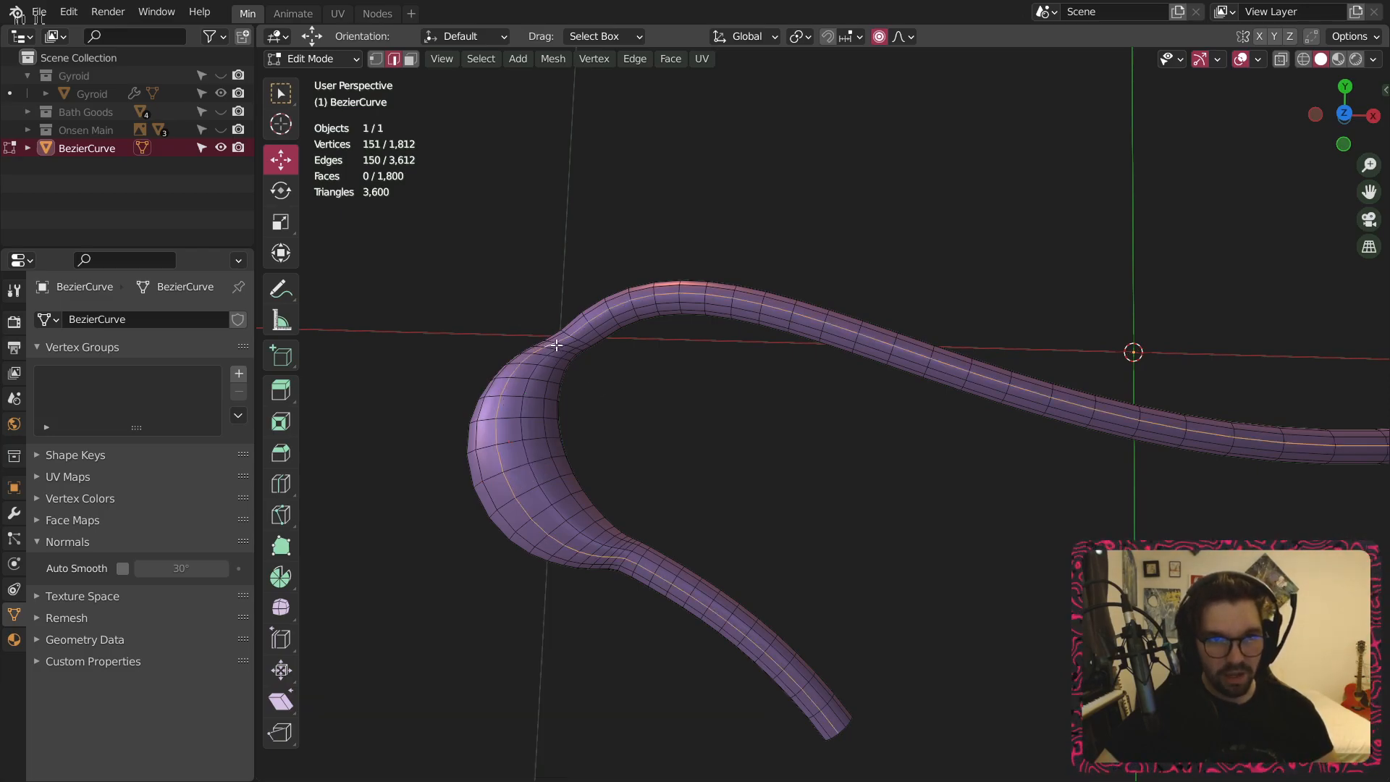
pyautogui.keyDown('alt'); pyautogui.click(552, 350); pyautogui.keyUp('alt')
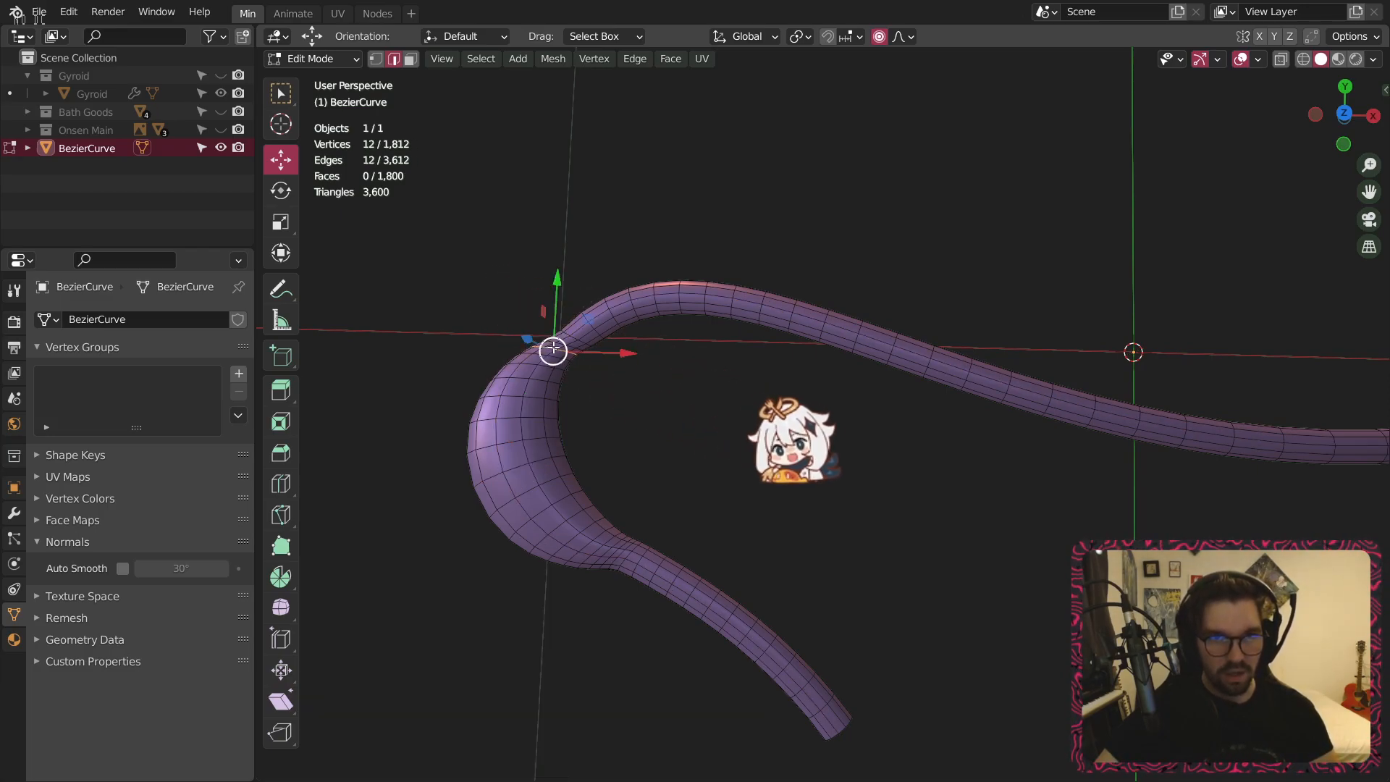
pyautogui.press('s')
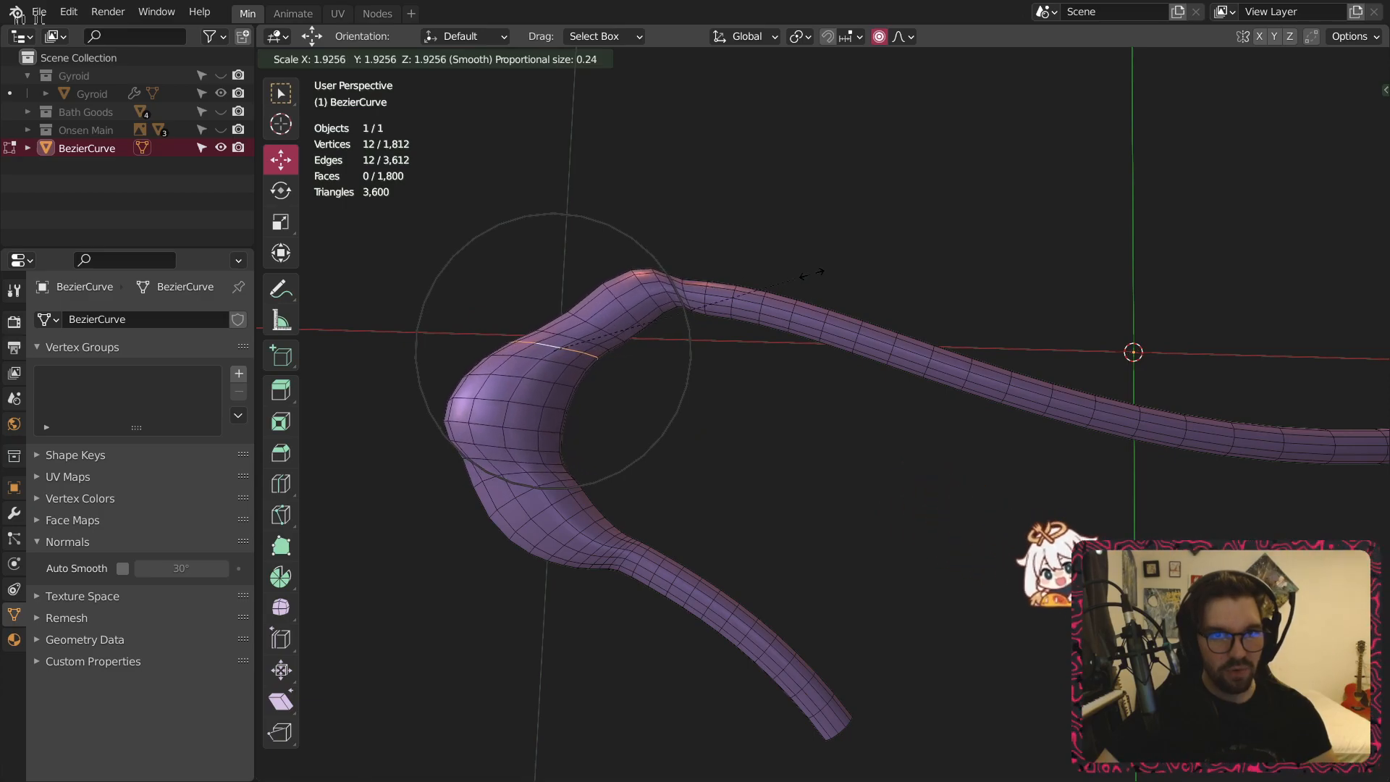
pyautogui.click(776, 281)
# Try scaling an edge loop on the arch's far side by about 1.98, and enlarge the loop on its rising side.
pyautogui.keyDown('shift'); pyautogui.moveTo(759, 312); pyautogui.dragTo(644, 326, button='middle'); pyautogui.keyUp('shift')
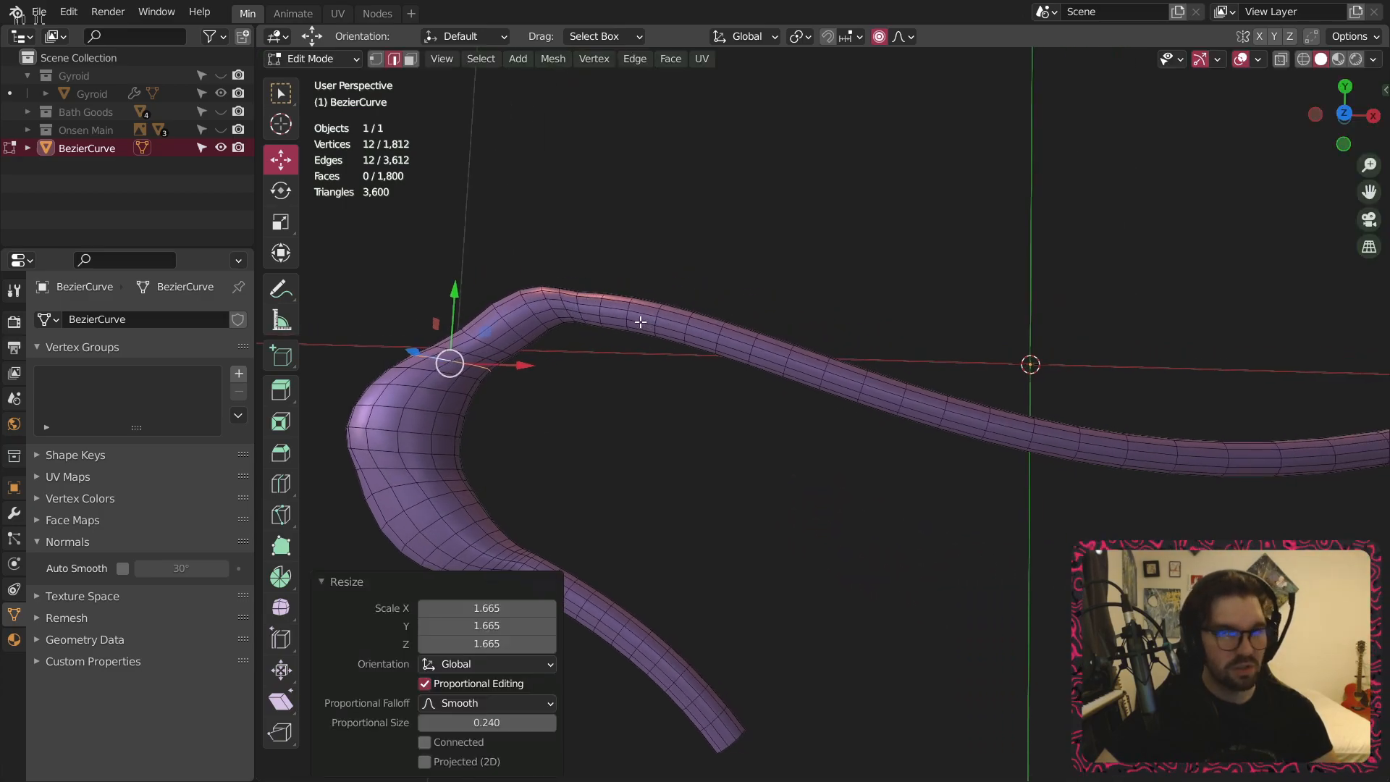
pyautogui.keyDown('alt'); pyautogui.click(602, 313); pyautogui.keyUp('alt')
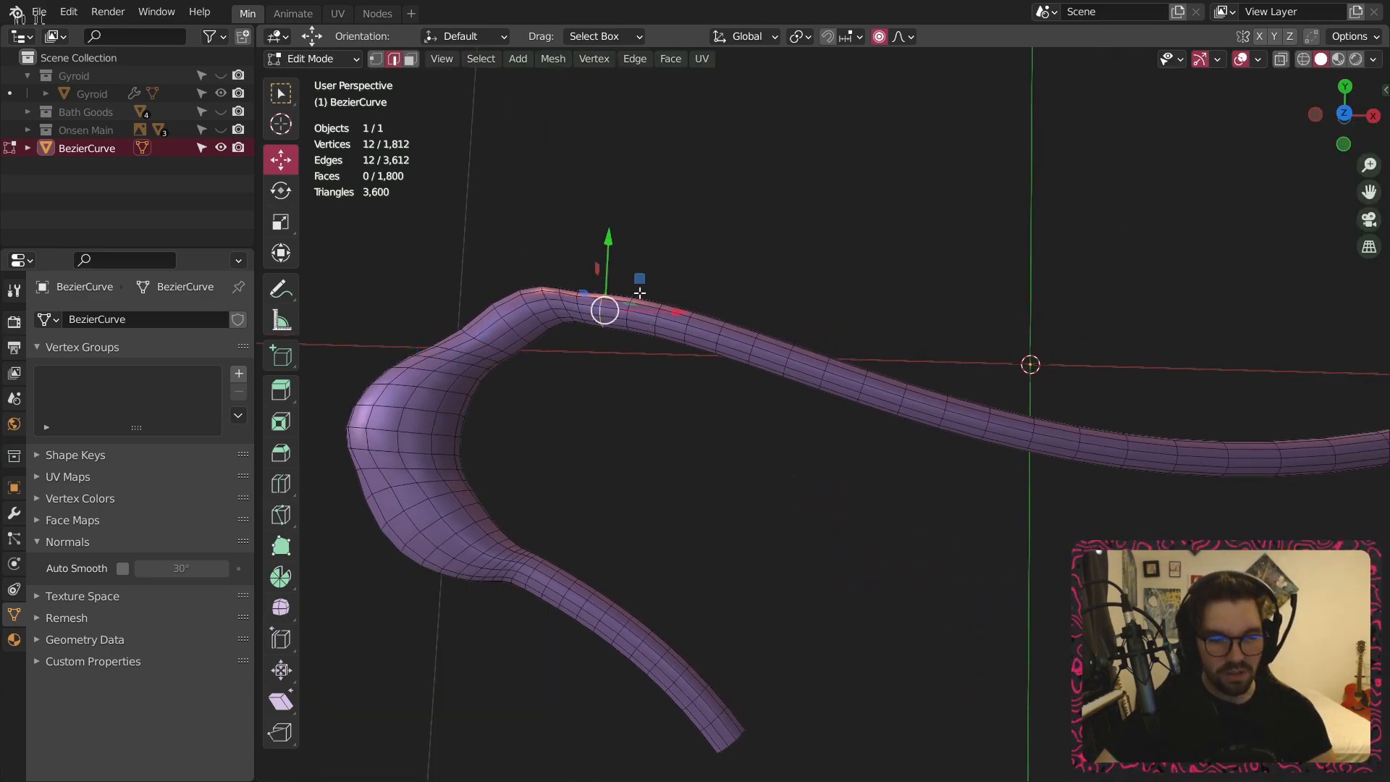
pyautogui.press('s')
pyautogui.click(534, 323)
pyautogui.scroll(2, 540, 320)
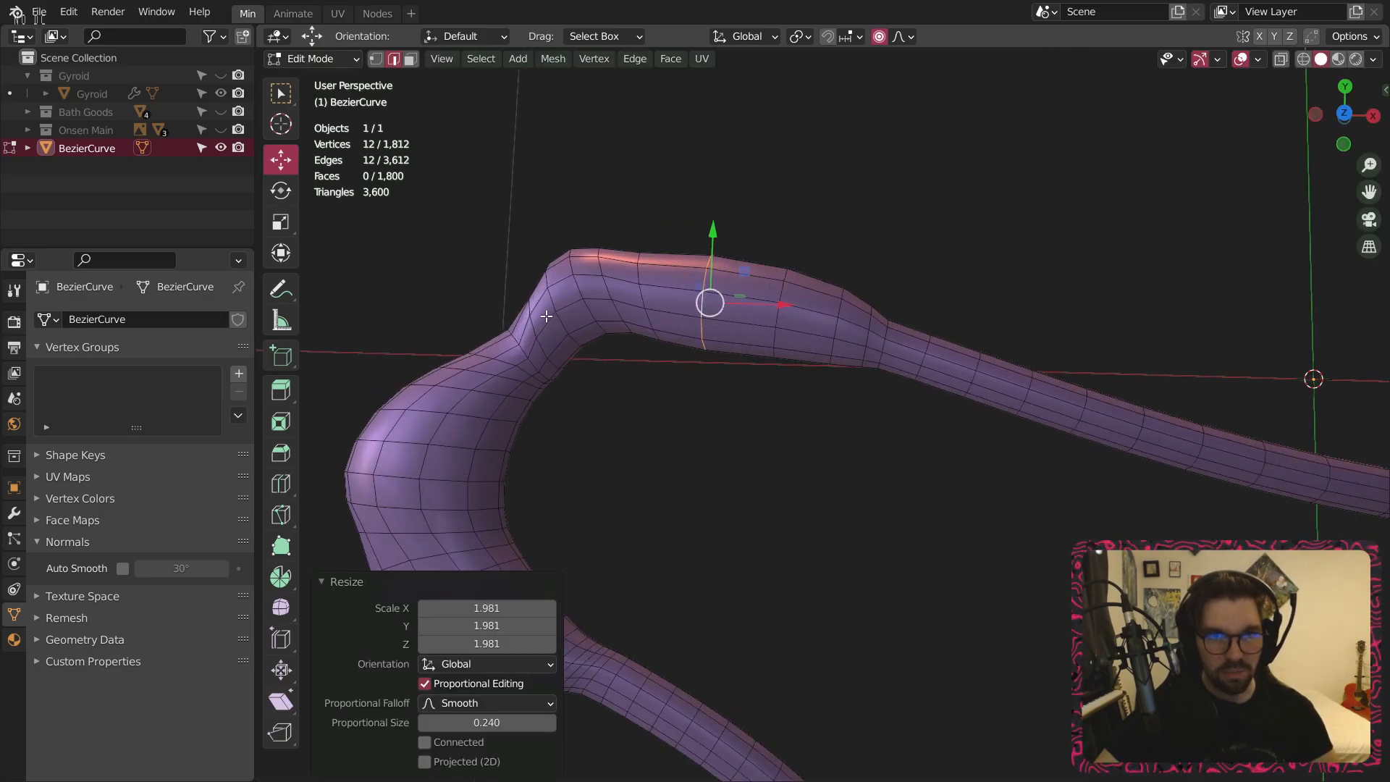
pyautogui.keyDown('alt'); pyautogui.click(537, 344); pyautogui.keyUp('alt')
pyautogui.press('s')
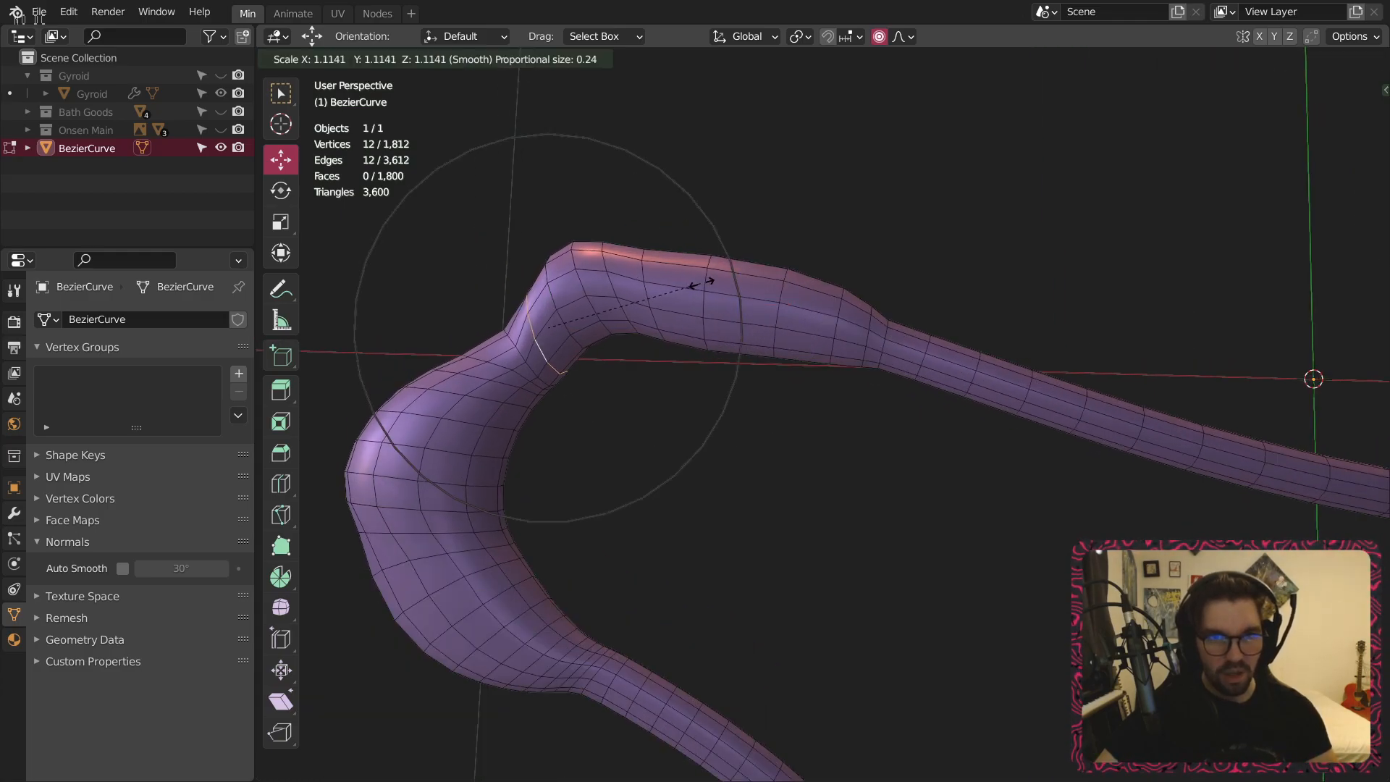
pyautogui.click(748, 257)
# Try enlarging the edge loop at the arch's peak, and undo that scaling.
pyautogui.keyDown('alt'); pyautogui.click(601, 277); pyautogui.keyUp('alt')
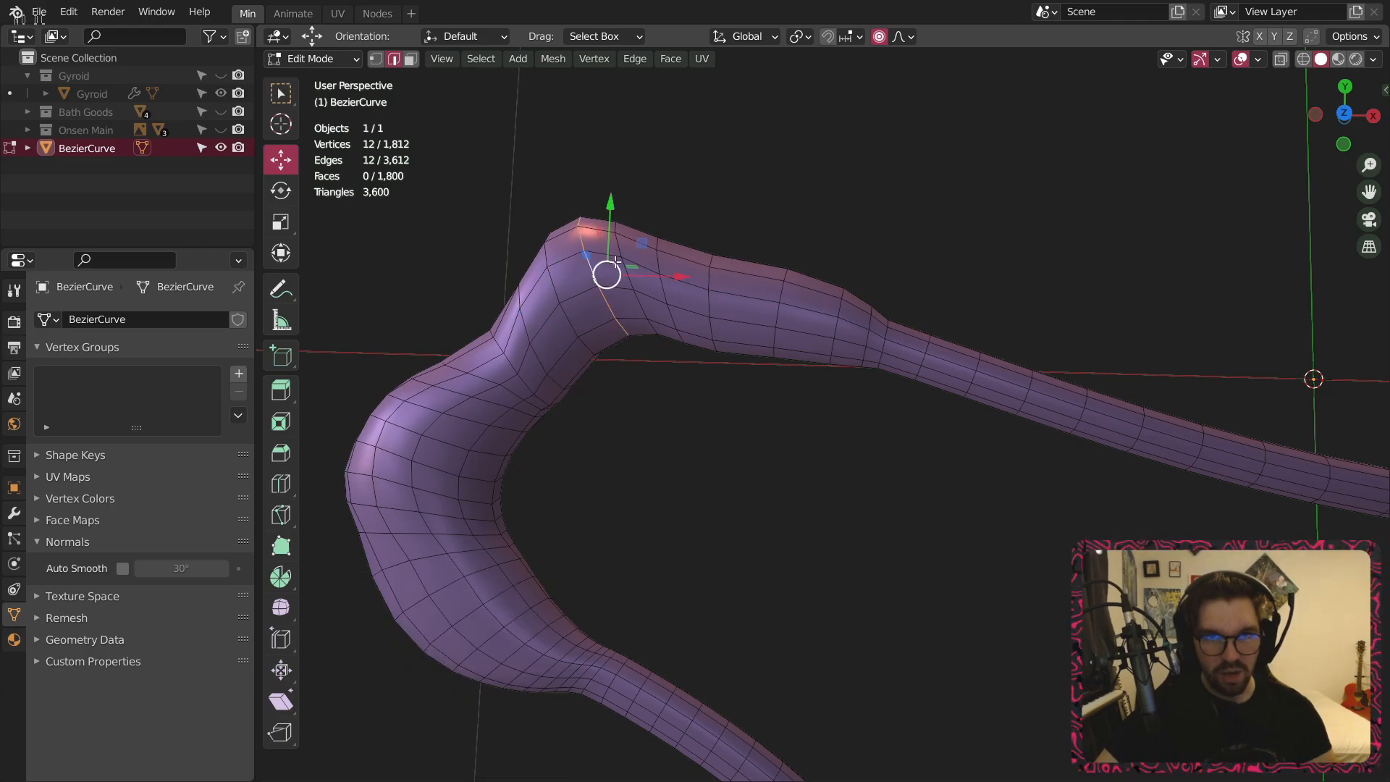
pyautogui.press('s')
pyautogui.click(762, 262)
pyautogui.hotkey('ctrl', 'z')
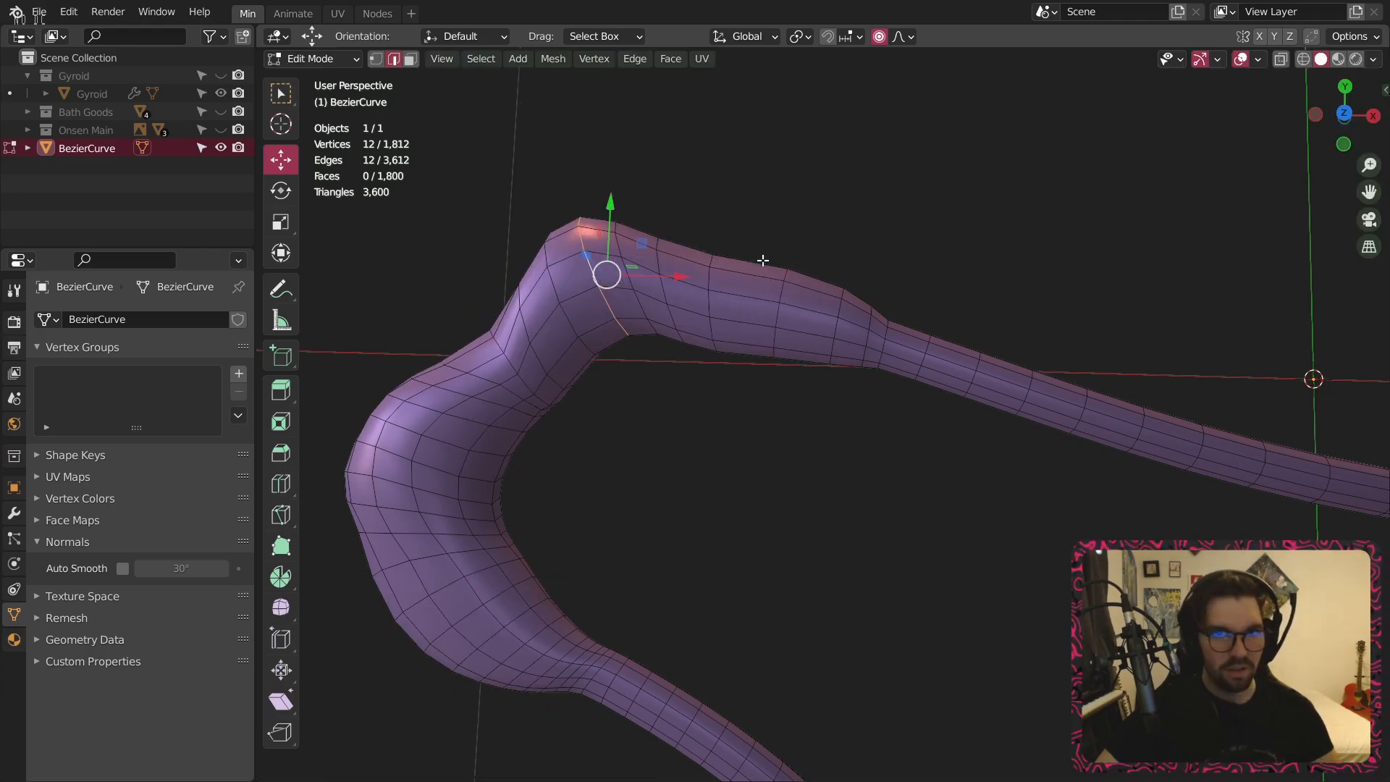
# Try scaling an edge loop midway along the long tube by about 3.24 with a proportional size of 0.59.
pyautogui.keyDown('shift'); pyautogui.moveTo(801, 246); pyautogui.dragTo(649, 200, button='middle'); pyautogui.keyUp('shift')
pyautogui.scroll(-1, 725, 267)
pyautogui.scroll(-1, 725, 266)
pyautogui.keyDown('shift'); pyautogui.moveTo(800, 310); pyautogui.dragTo(748, 346, button='middle'); pyautogui.keyUp('shift')
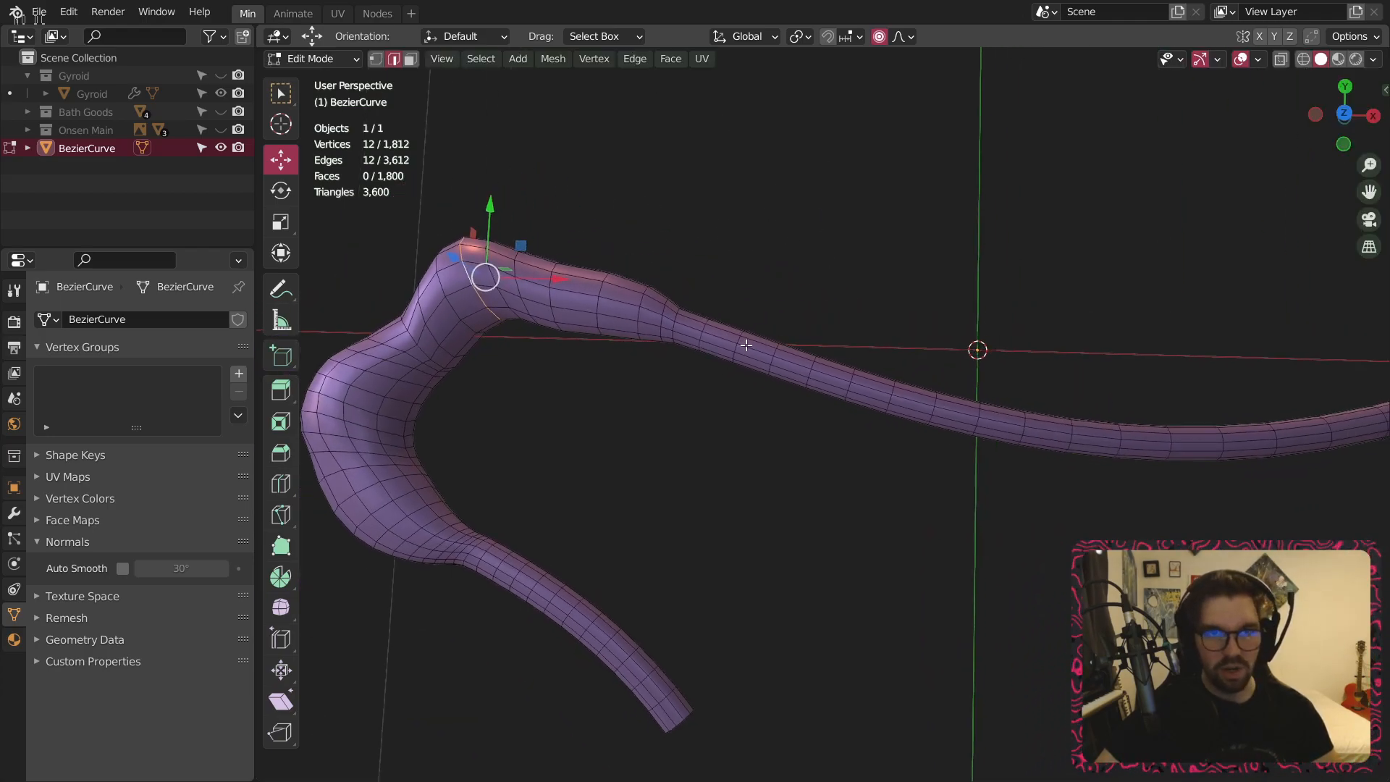
pyautogui.keyDown('alt'); pyautogui.click(850, 389); pyautogui.keyUp('alt')
pyautogui.press('s')
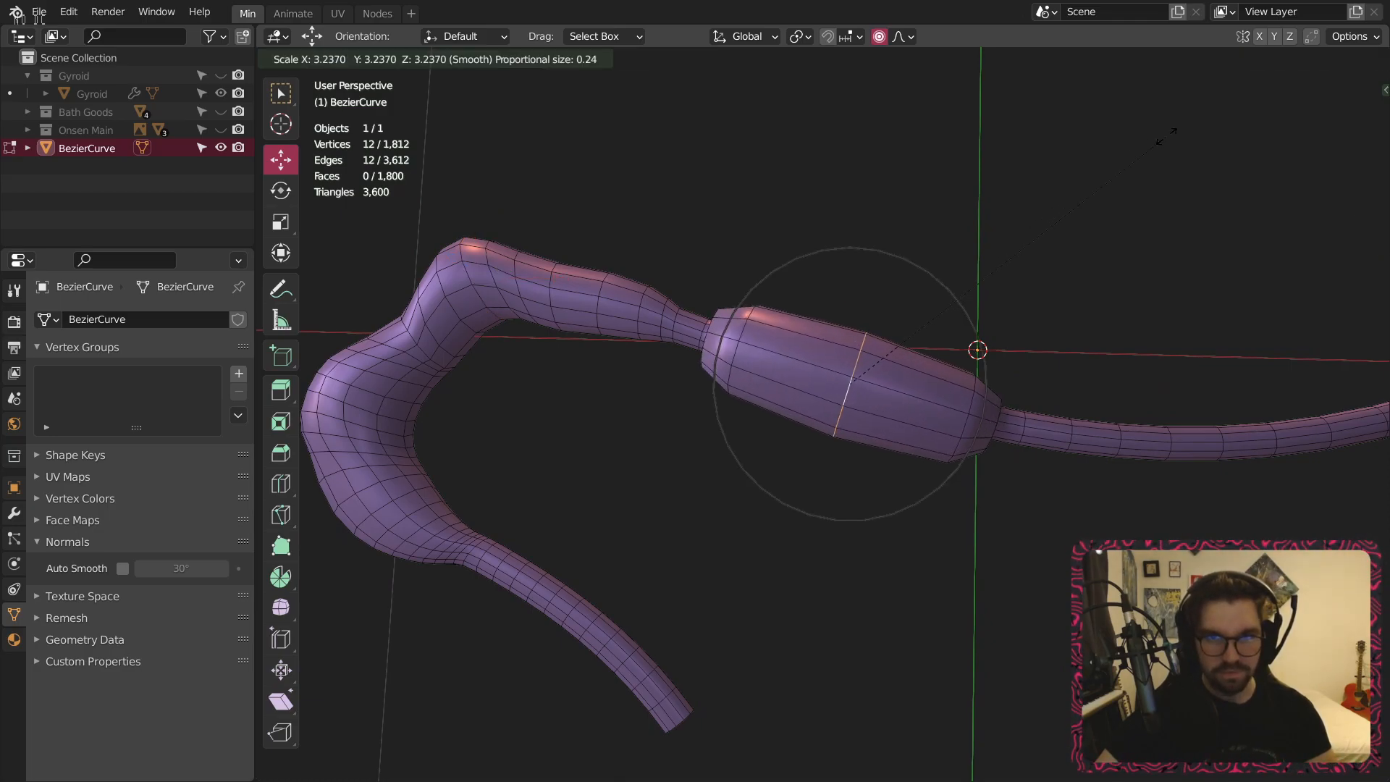
pyautogui.click(1166, 136)
pyautogui.moveTo(507, 723)
pyautogui.mouseDown()
pyautogui.moveTo(550, 722)
pyautogui.moveTo(513, 716)
pyautogui.mouseUp()
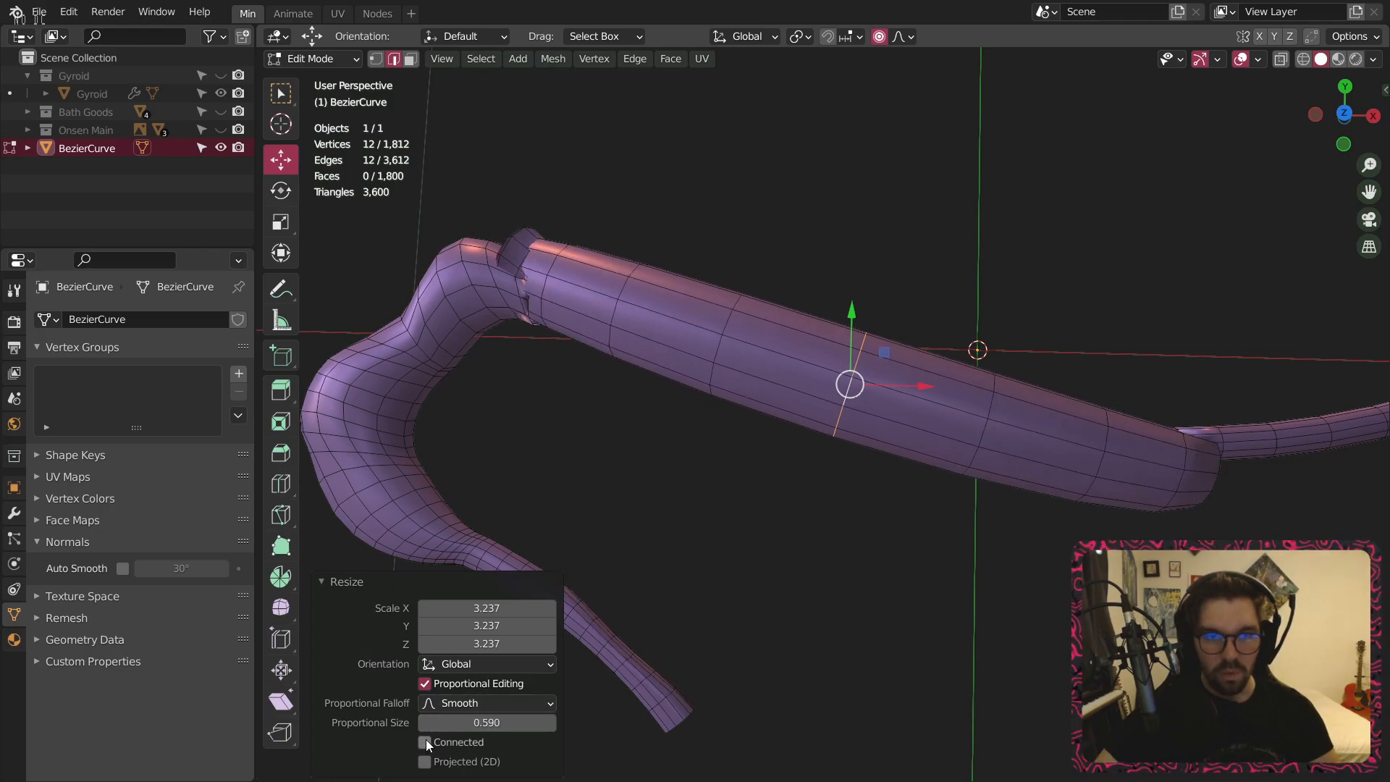
# Undo all the loop scalings made on the neck, arch and long tube, back to the swollen bend.
pyautogui.hotkey('ctrl', 'z')
pyautogui.hotkey('ctrl', 'z')
pyautogui.hotkey('ctrl', 'z')
pyautogui.hotkey('ctrl', 'z')
pyautogui.hotkey('ctrl', 'z')
pyautogui.hotkey('ctrl', 'z')
pyautogui.hotkey('ctrl', 'z')
pyautogui.hotkey('ctrl', 'z')
pyautogui.hotkey('ctrl', 'z')
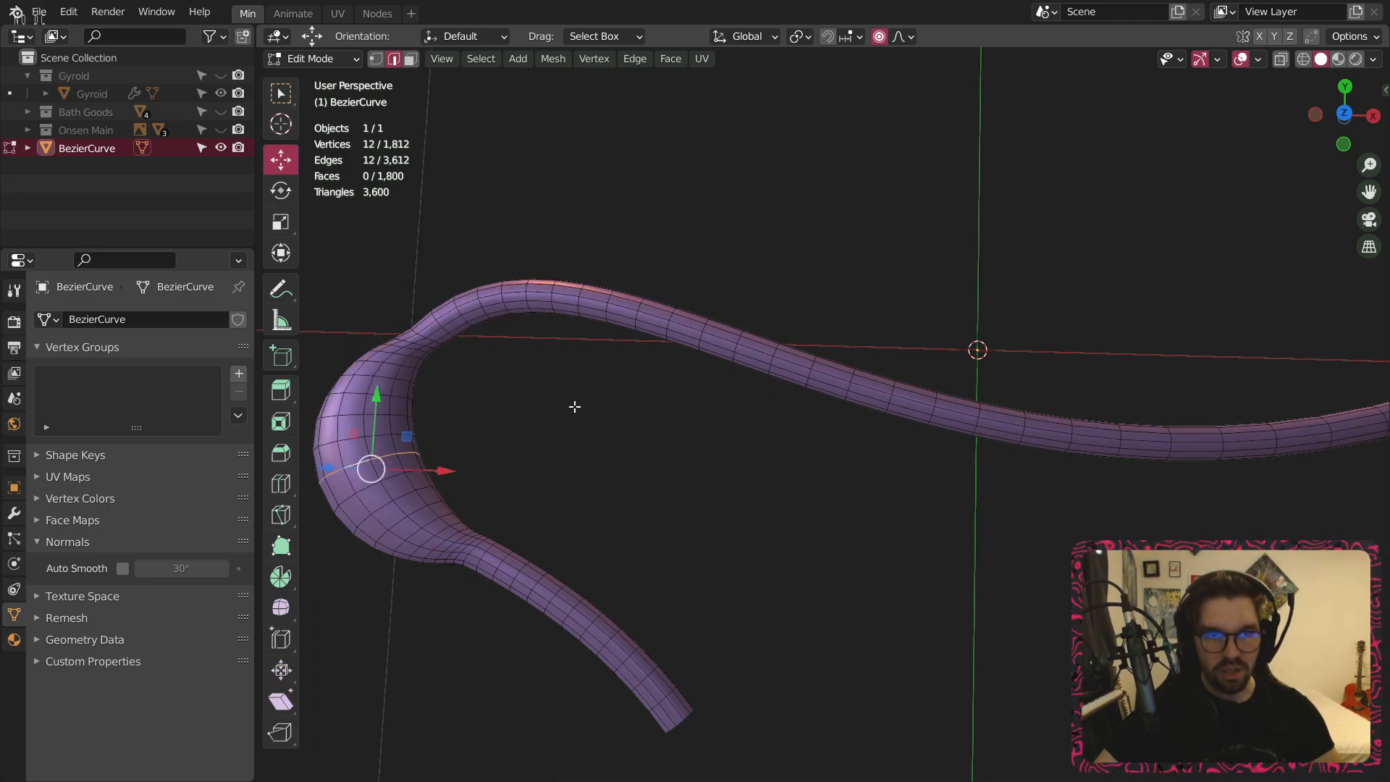
# Scale an edge loop on the arch by about 2.27, with Connected proportional editing enabled and a proportional size of 0.12.
pyautogui.scroll(3, 532, 364)
pyautogui.keyDown('alt'); pyautogui.click(533, 313); pyautogui.keyUp('alt')
pyautogui.press('s')
pyautogui.click(630, 258)
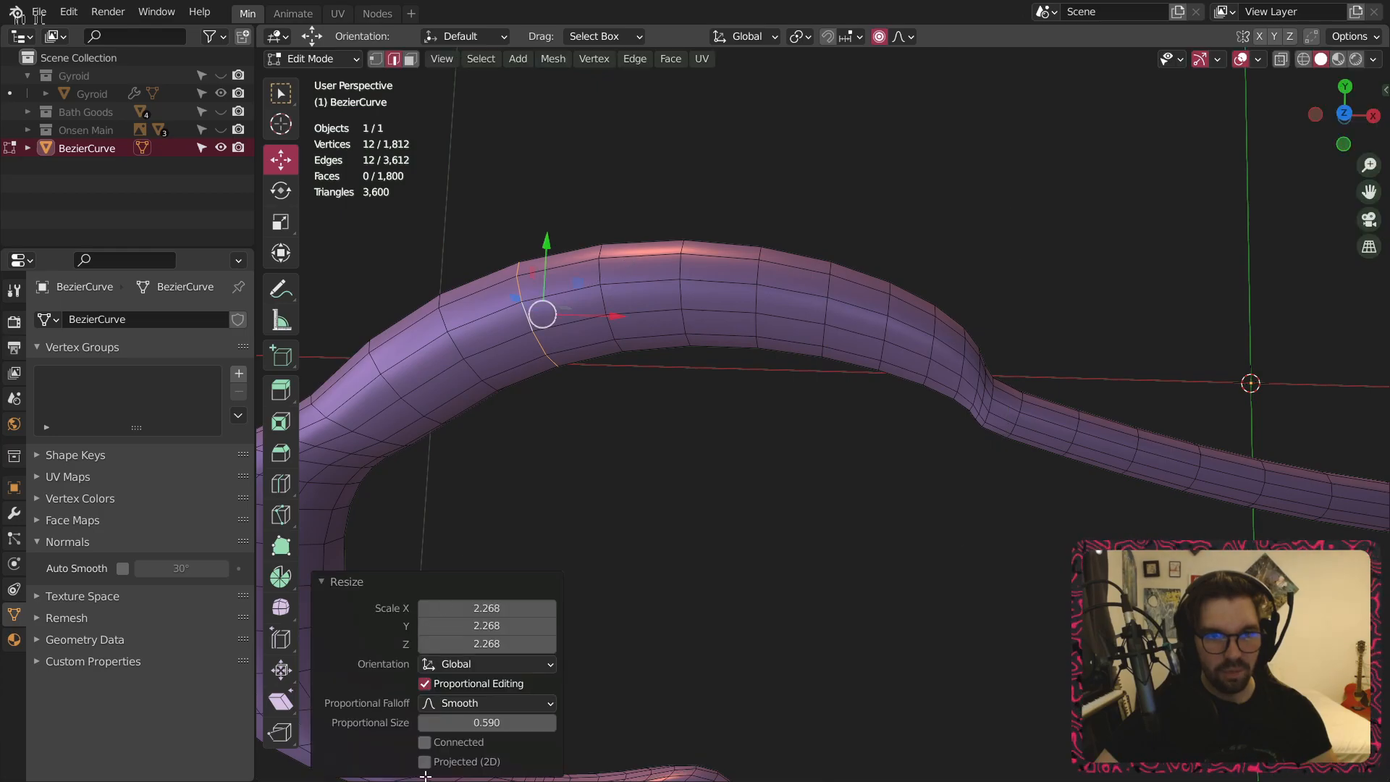
pyautogui.click(426, 742)
pyautogui.keyDown('shift'); pyautogui.moveTo(605, 444); pyautogui.dragTo(881, 301, button='middle'); pyautogui.keyUp('shift')
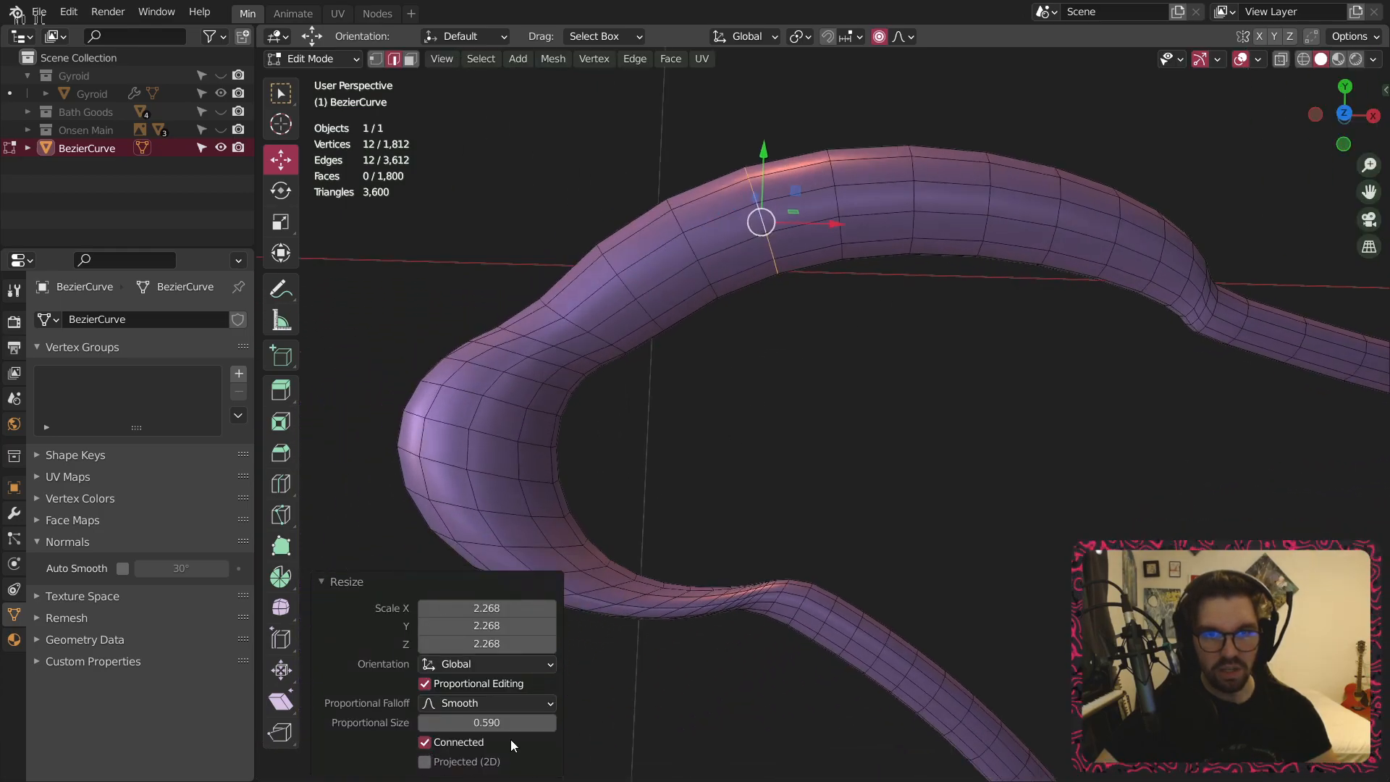
pyautogui.moveTo(507, 722); pyautogui.dragTo(427, 722)
pyautogui.scroll(3, 626, 287)
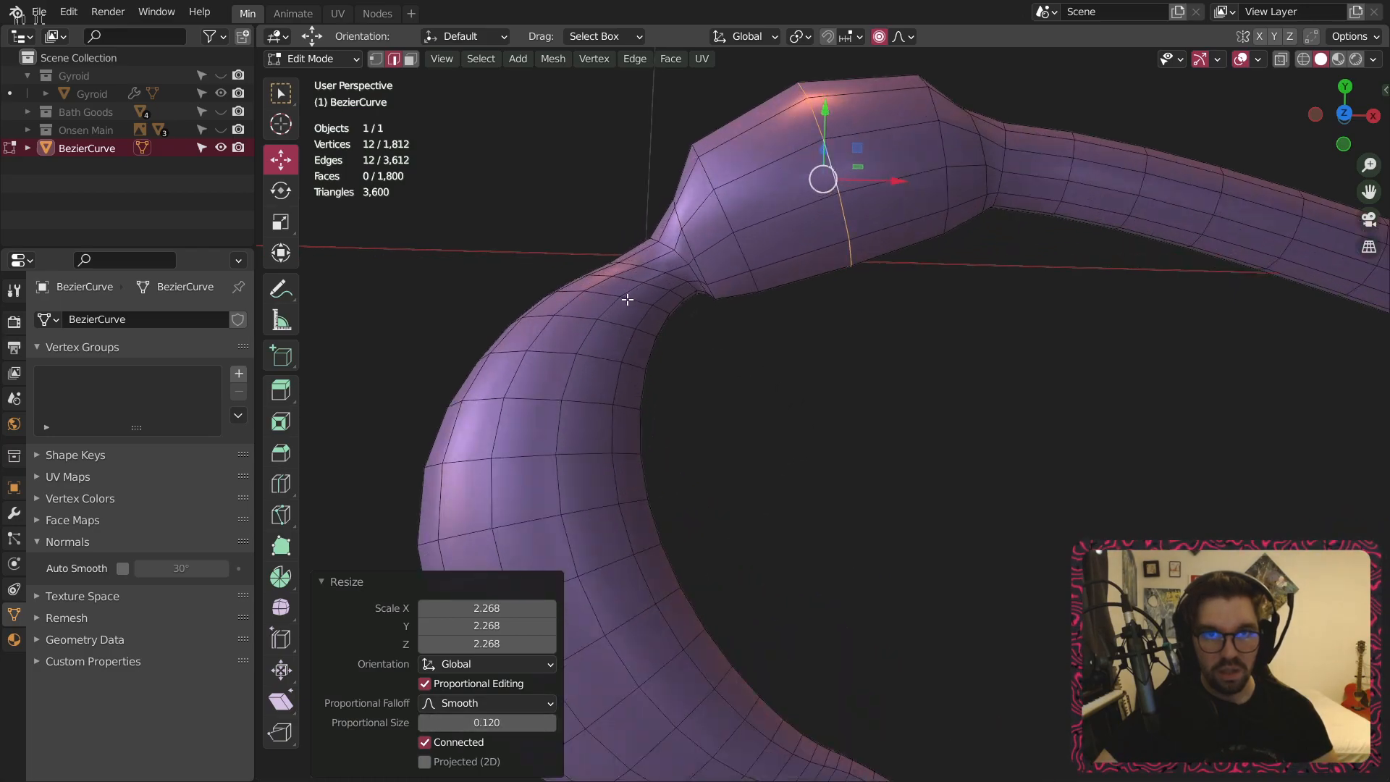
# Scale the edge loop below the arch's bulge by about 1.66 and the pinched loop beside the bulge by about 2.05.
pyautogui.keyDown('alt'); pyautogui.click(627, 299); pyautogui.keyUp('alt')
pyautogui.press('s')
pyautogui.click(791, 244)
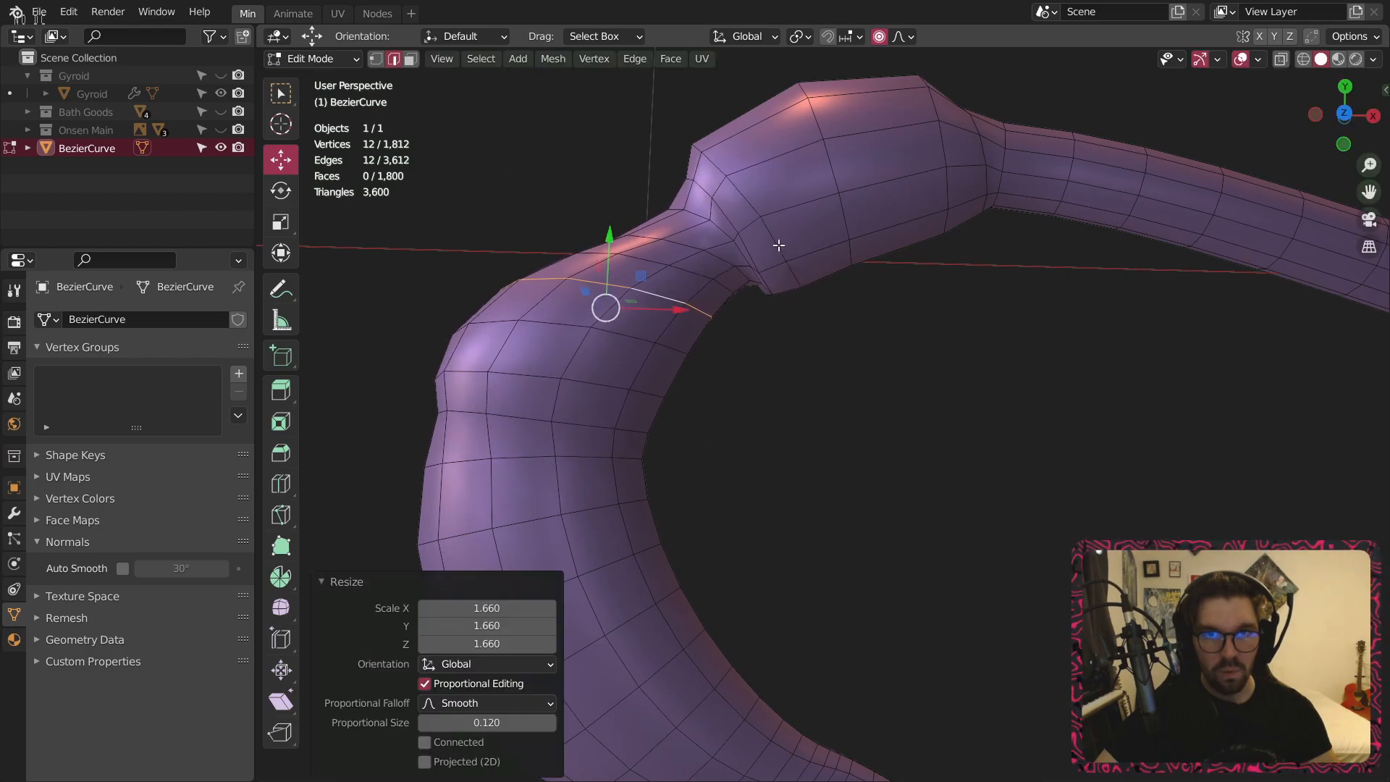
pyautogui.keyDown('alt'); pyautogui.click(735, 251); pyautogui.keyUp('alt')
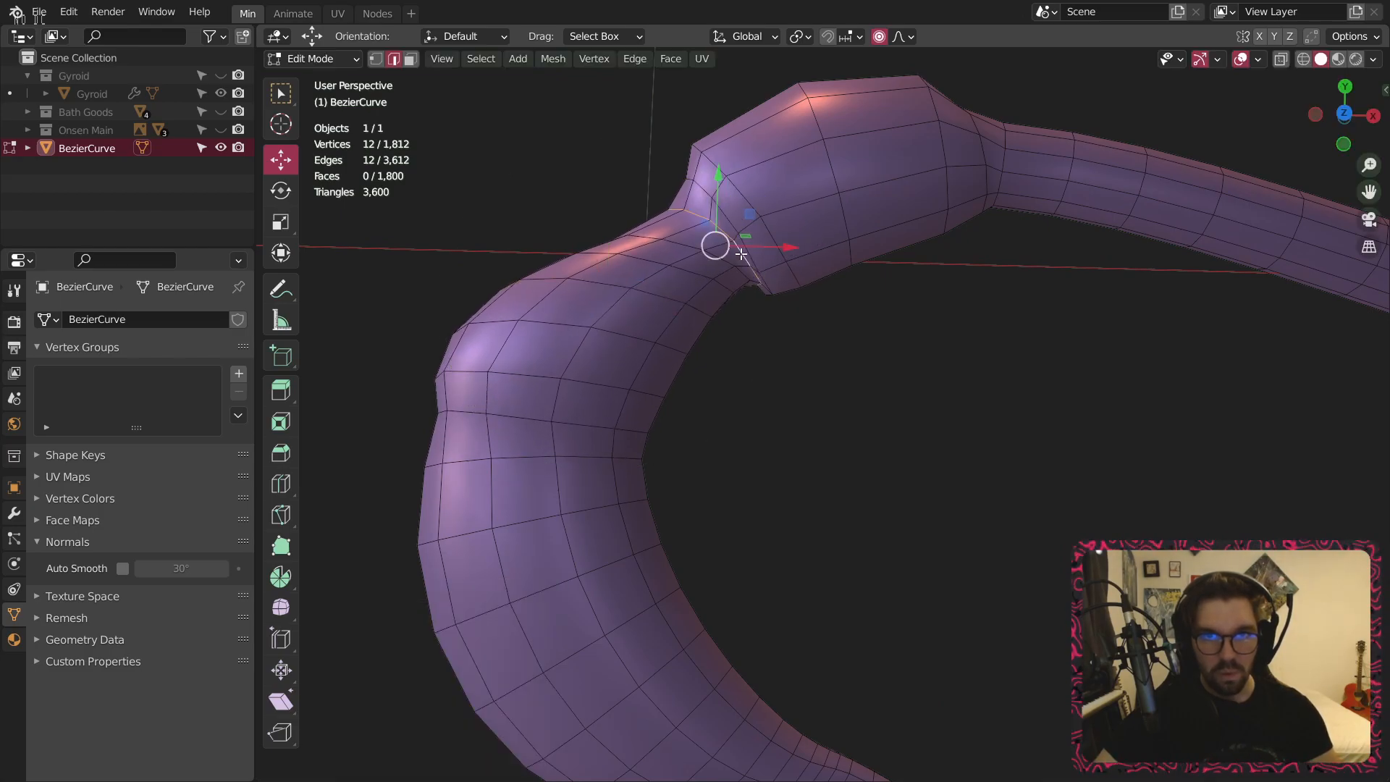
pyautogui.press('s')
pyautogui.click(805, 237)
# Scale an edge loop midway along the tube by 4.65, using Connected proportional editing with a size of 0.32.
pyautogui.scroll(-1, 879, 247)
pyautogui.keyDown('shift'); pyautogui.moveTo(878, 246); pyautogui.dragTo(664, 267, button='middle'); pyautogui.keyUp('shift')
pyautogui.scroll(-3, 818, 290)
pyautogui.keyDown('shift'); pyautogui.moveTo(855, 299); pyautogui.dragTo(662, 293, button='middle'); pyautogui.keyUp('shift')
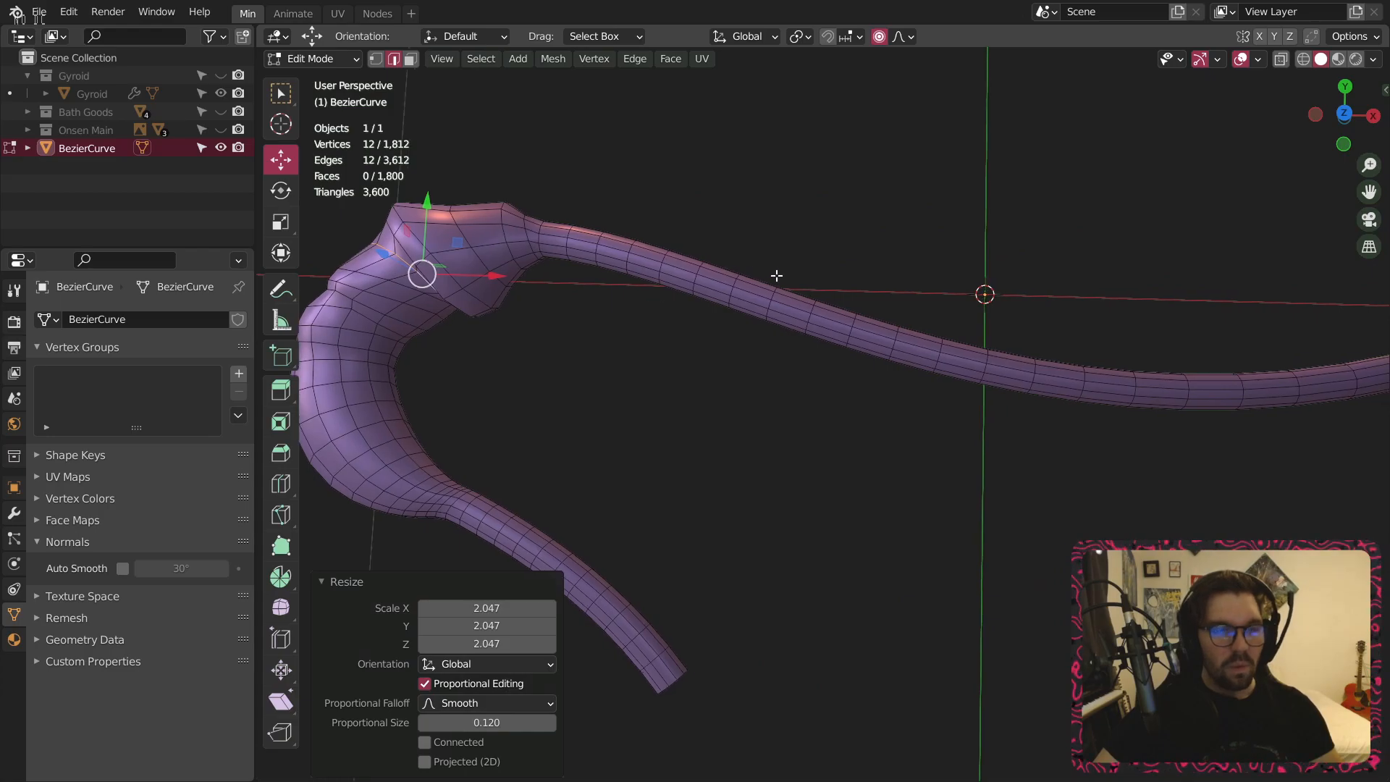
pyautogui.keyDown('alt'); pyautogui.click(850, 331); pyautogui.keyUp('alt')
pyautogui.press('s')
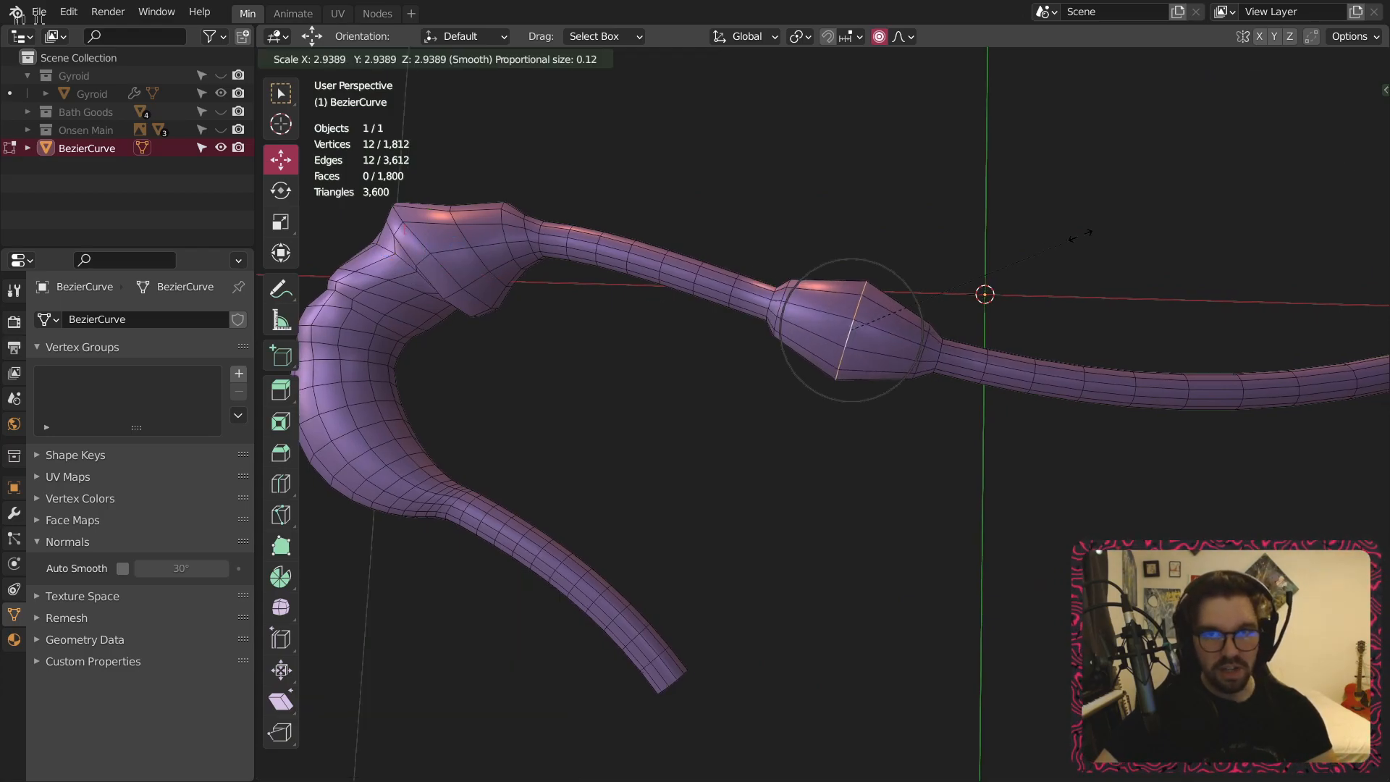
pyautogui.click(1200, 163)
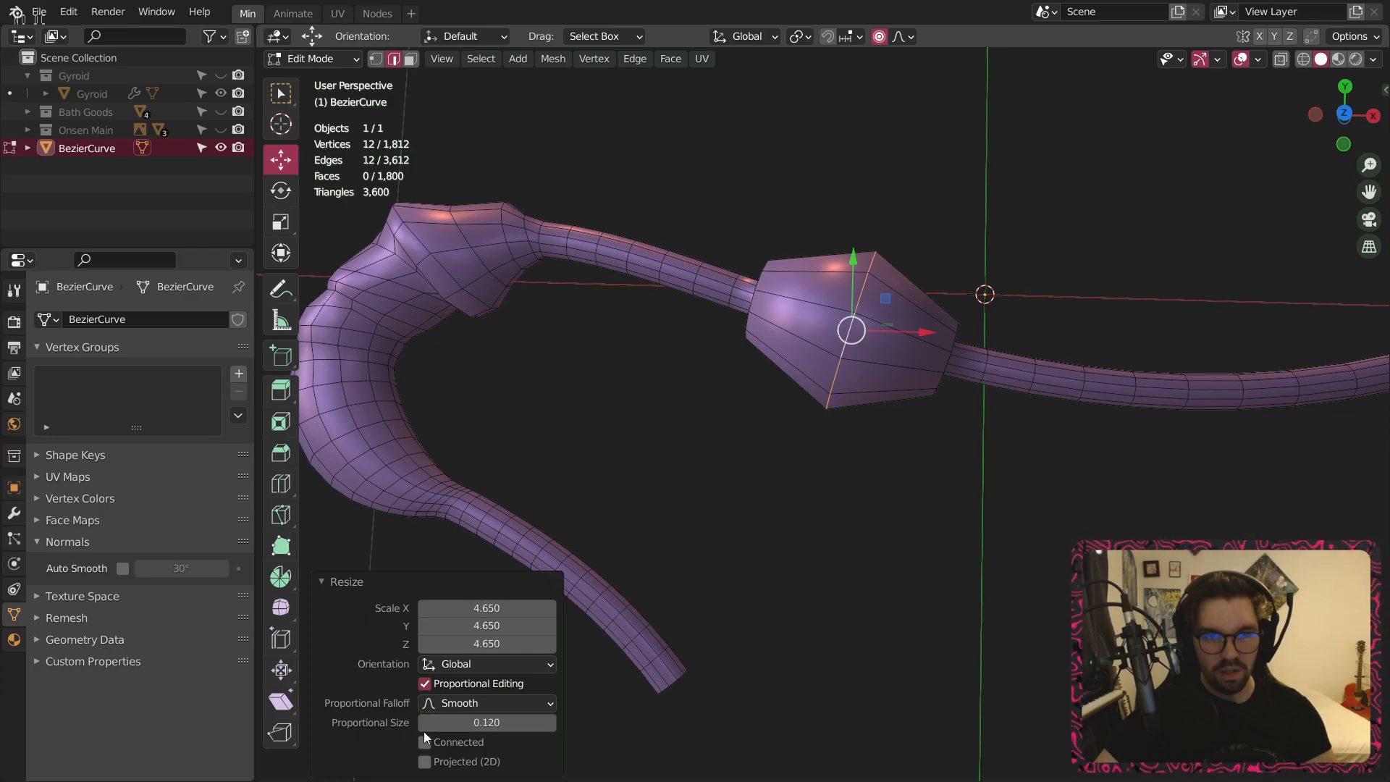
pyautogui.moveTo(486, 722); pyautogui.dragTo(532, 722)
# Scale the edge loop at the top of the tail's curve by about 1.87 with Connected proportional editing enabled.
pyautogui.moveTo(798, 367); pyautogui.dragTo(848, 309, button='middle')
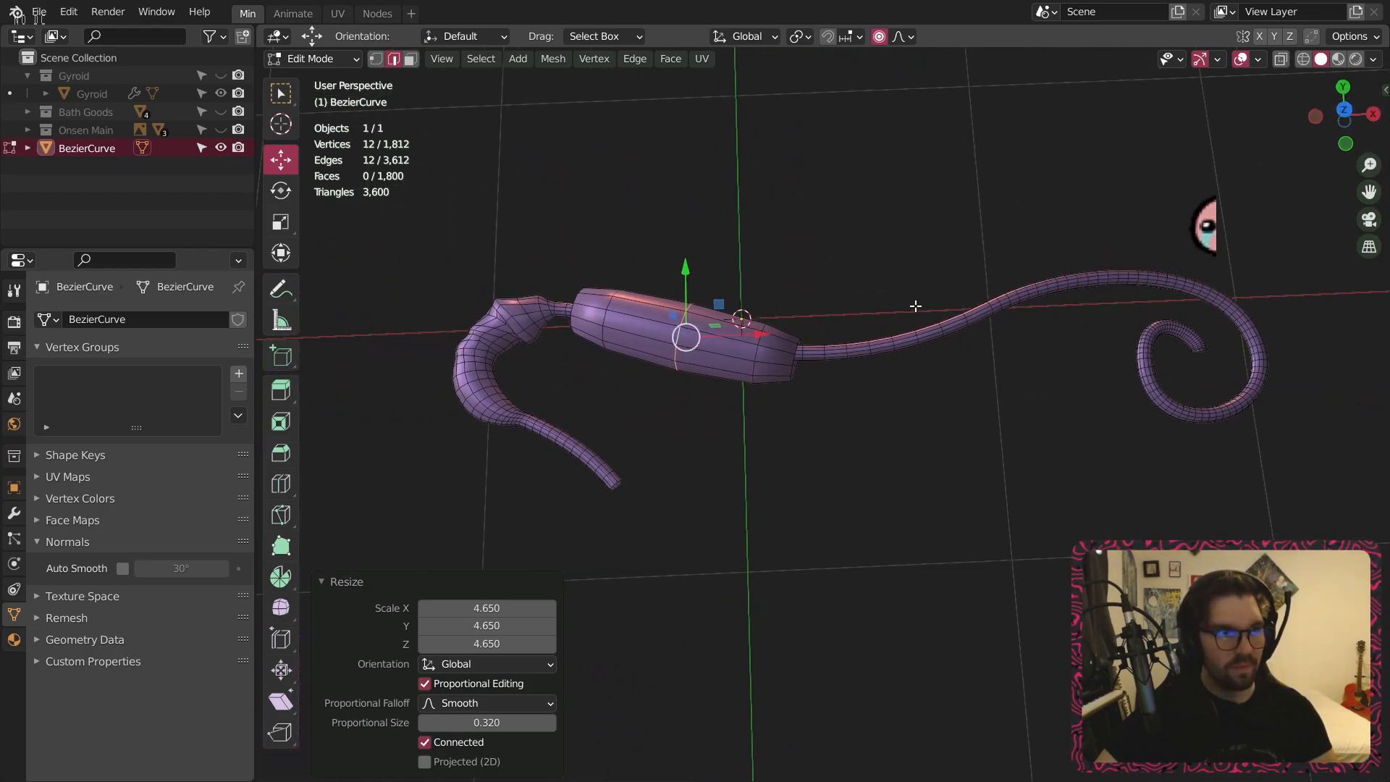
pyautogui.scroll(3, 920, 308)
pyautogui.keyDown('alt'); pyautogui.click(1062, 289); pyautogui.keyUp('alt')
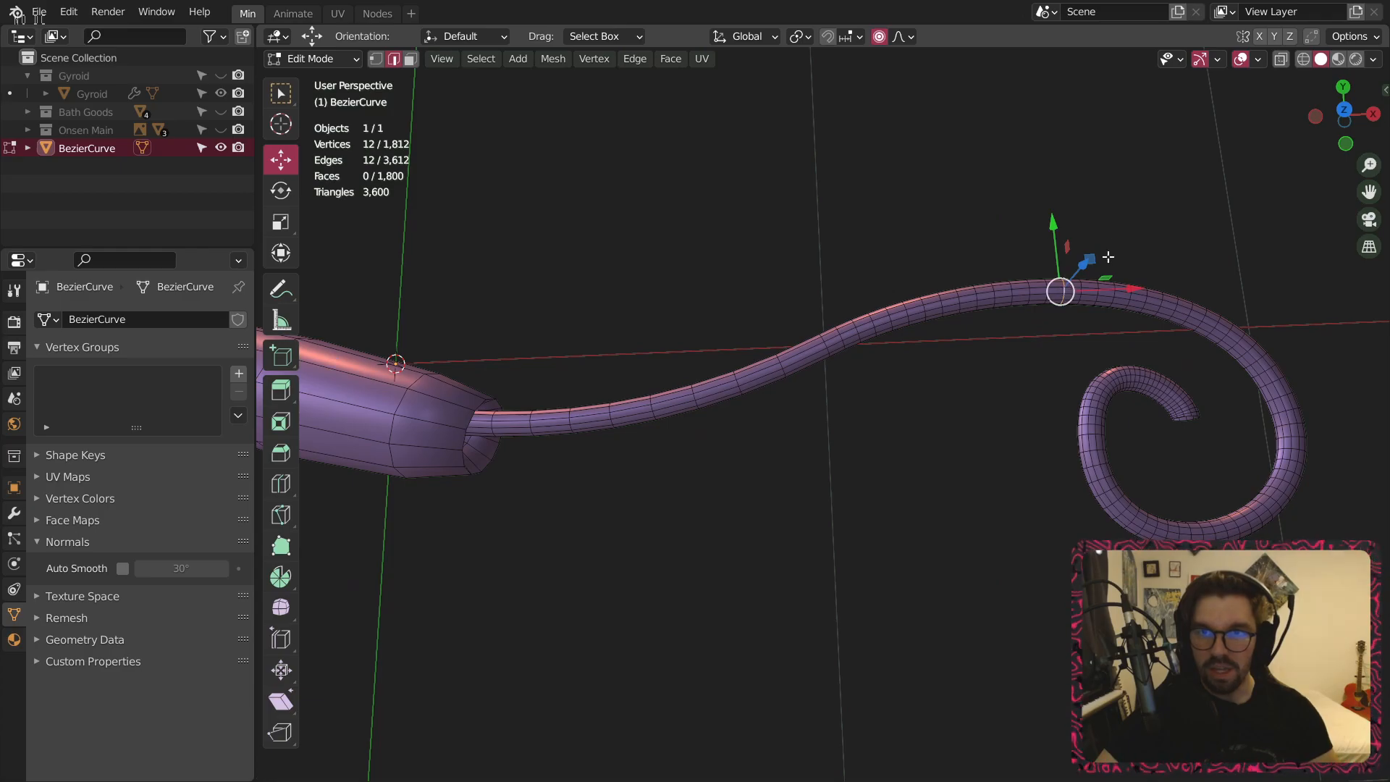
pyautogui.press('s')
pyautogui.click(1210, 206)
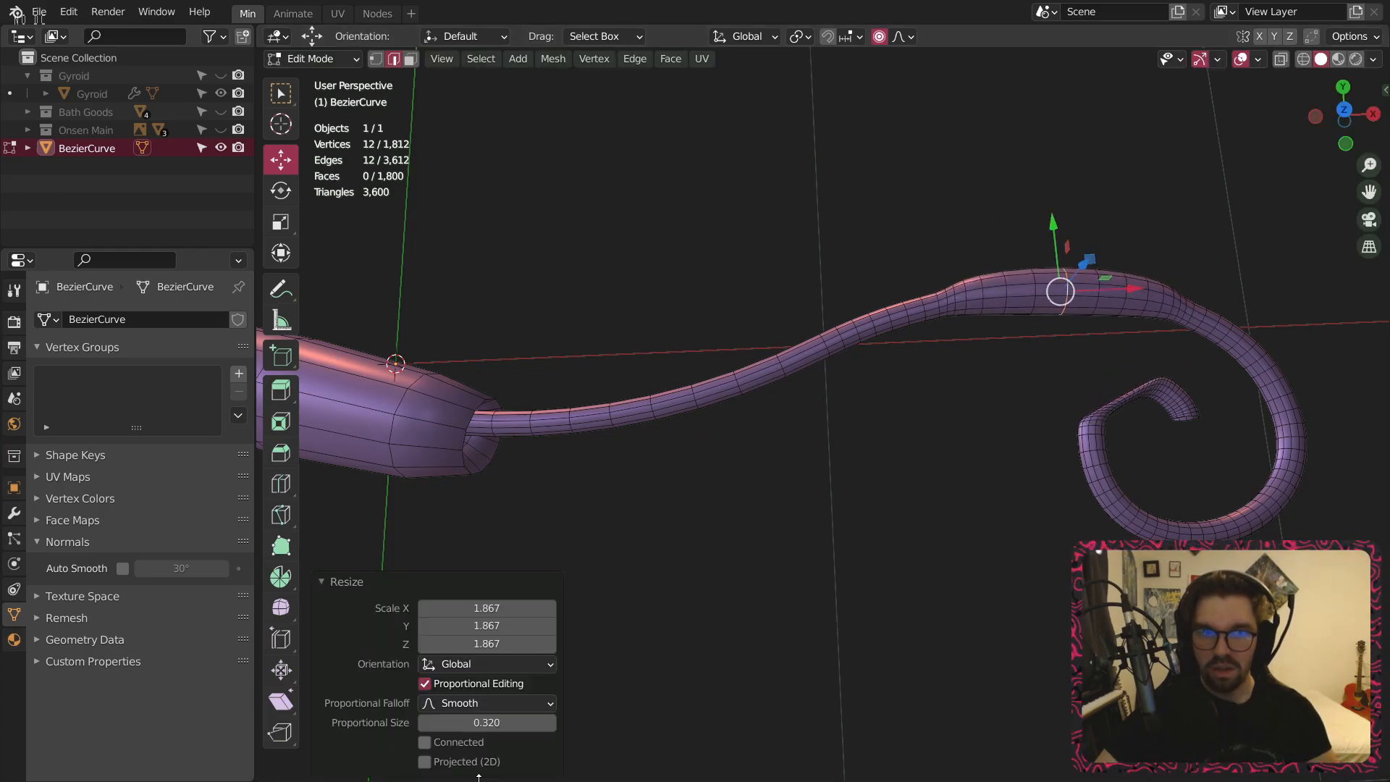
pyautogui.click(426, 742)
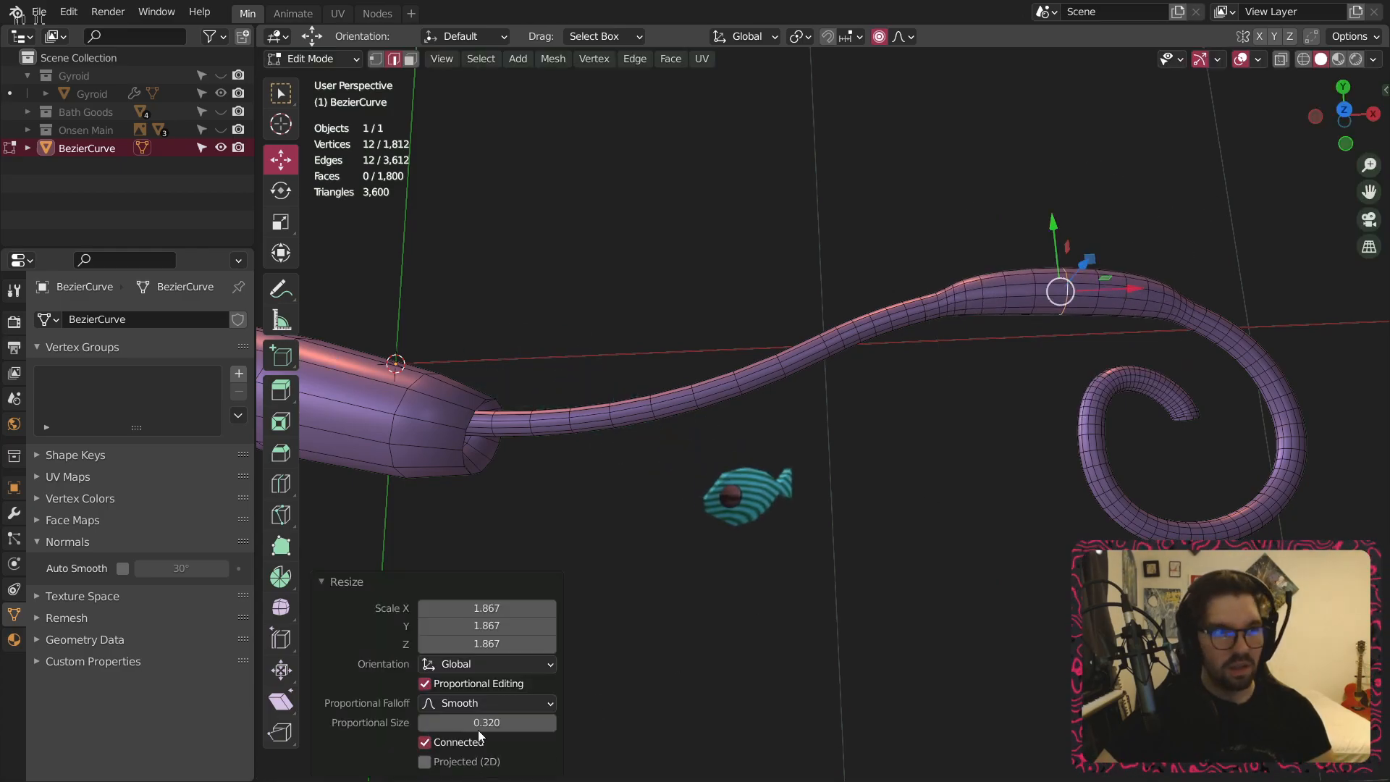
# Deselect the mesh and switch it to Weight Paint mode.
pyautogui.scroll(2, 818, 338)
pyautogui.scroll(-3, 818, 338)
pyautogui.keyDown('shift'); pyautogui.moveTo(757, 343); pyautogui.dragTo(1009, 343, button='middle'); pyautogui.keyUp('shift')
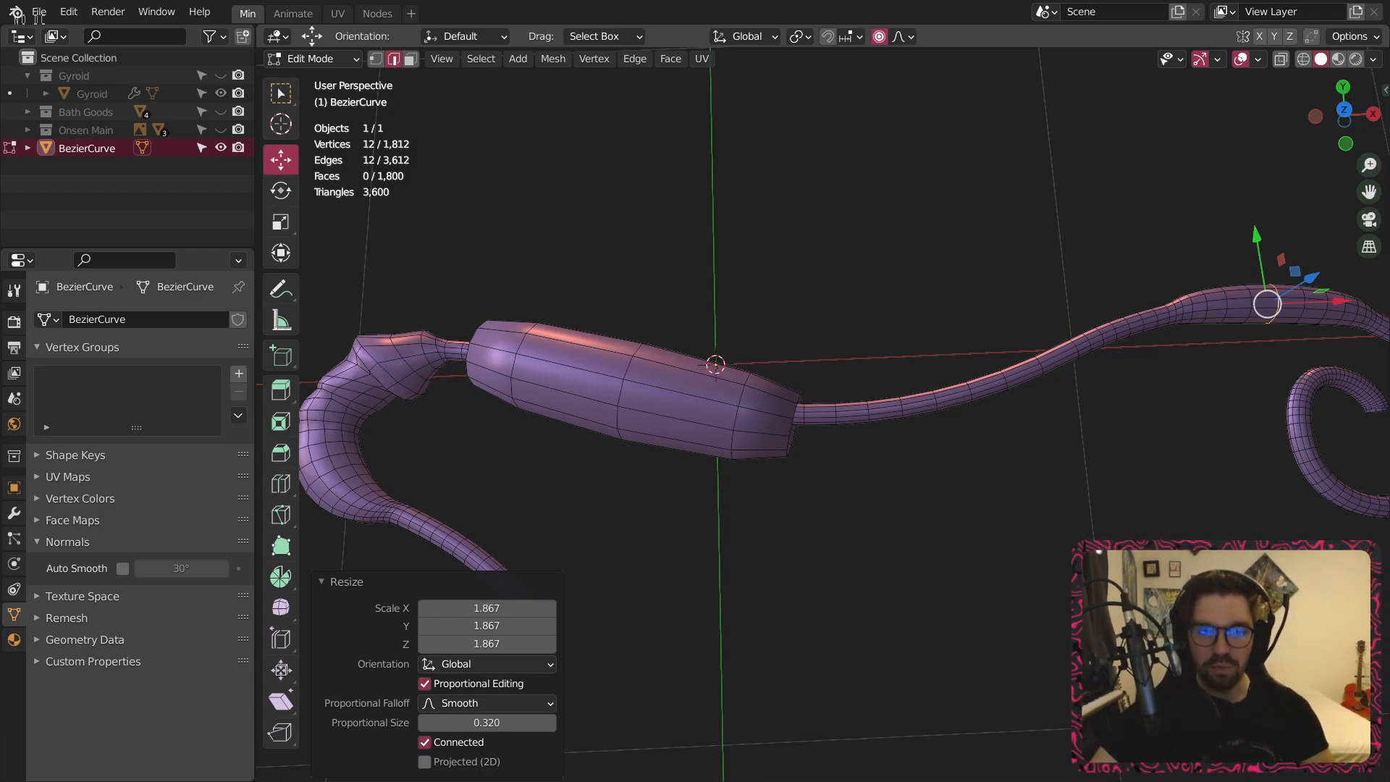
pyautogui.click(670, 256)
pyautogui.click(314, 58)
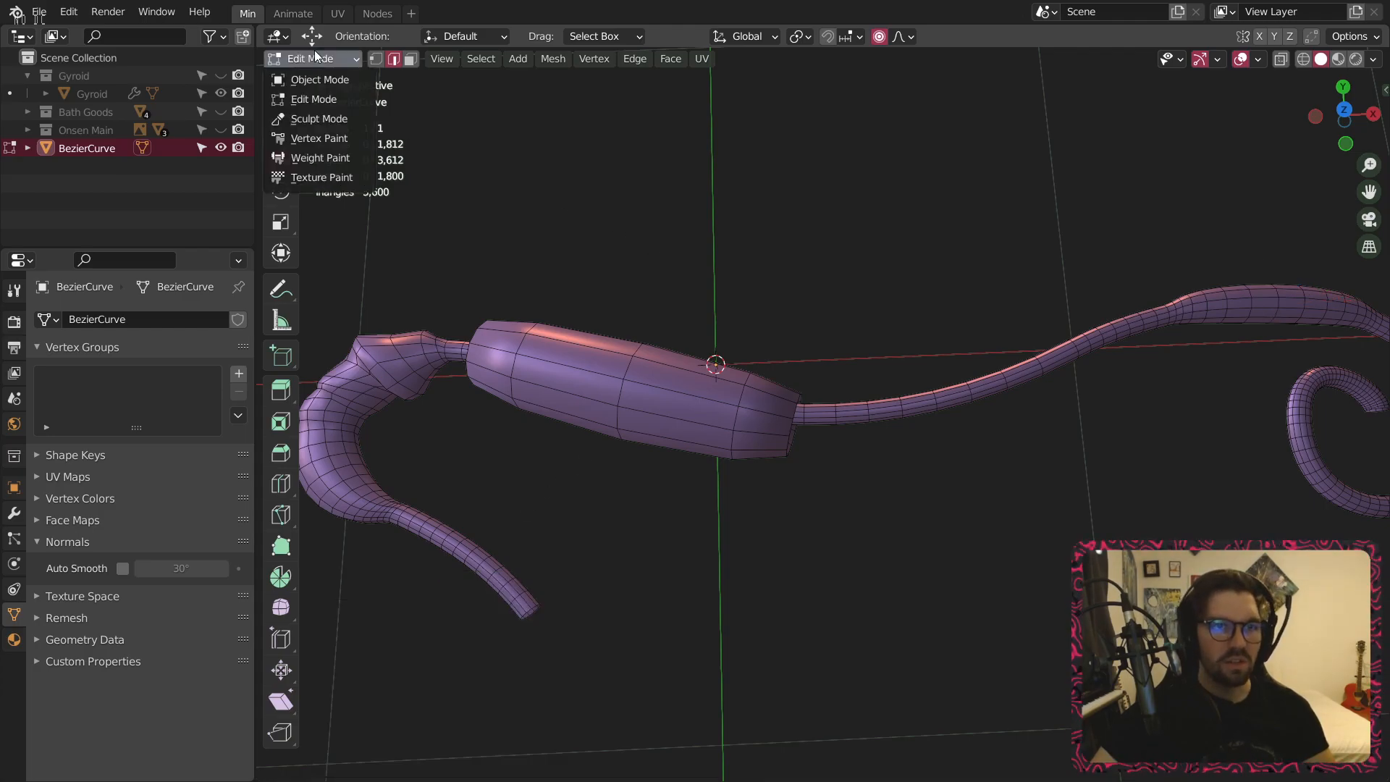
pyautogui.click(316, 158)
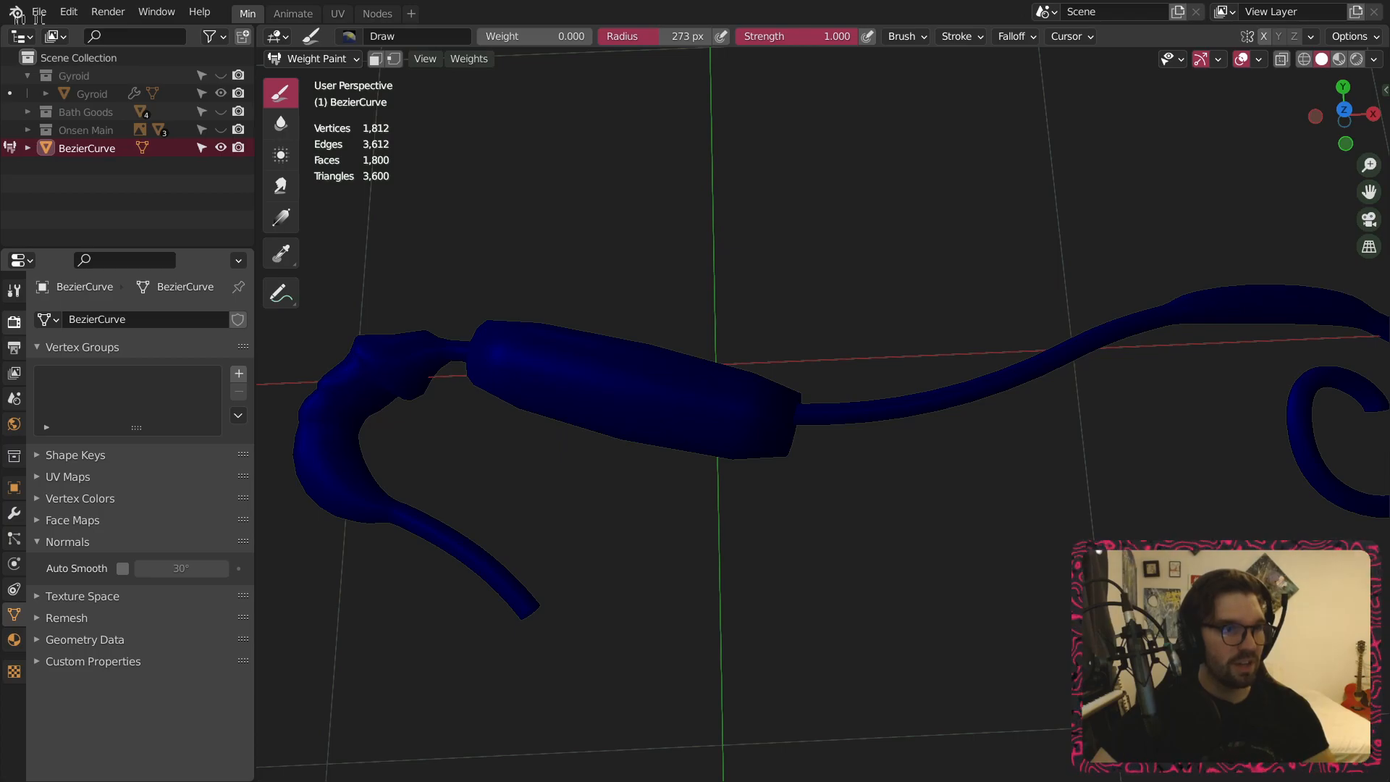
# Switch the mesh to Sculpt Mode and turn on mirror symmetry along Z.
pyautogui.keyDown('shift'); pyautogui.moveTo(574, 248); pyautogui.dragTo(681, 233, button='middle'); pyautogui.keyUp('shift')
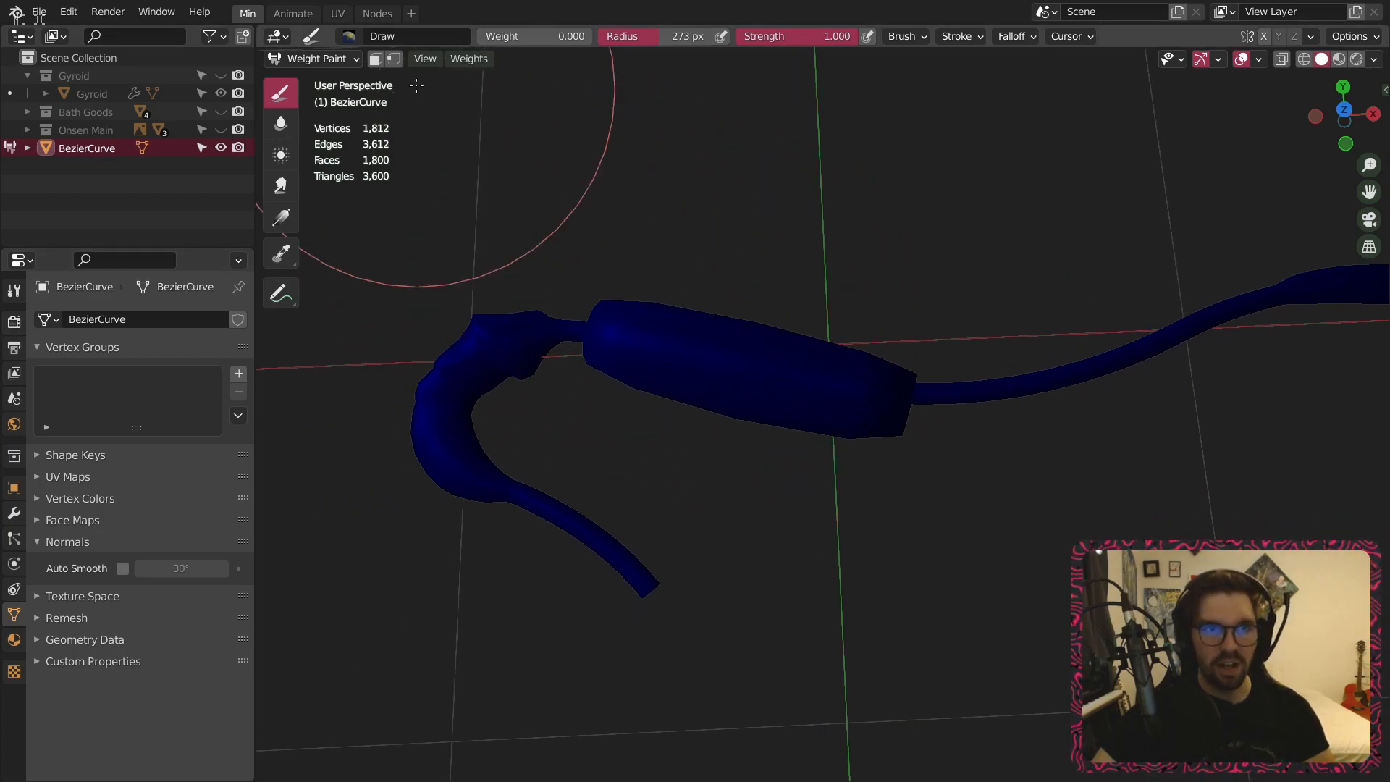
pyautogui.click(332, 63)
pyautogui.click(336, 115)
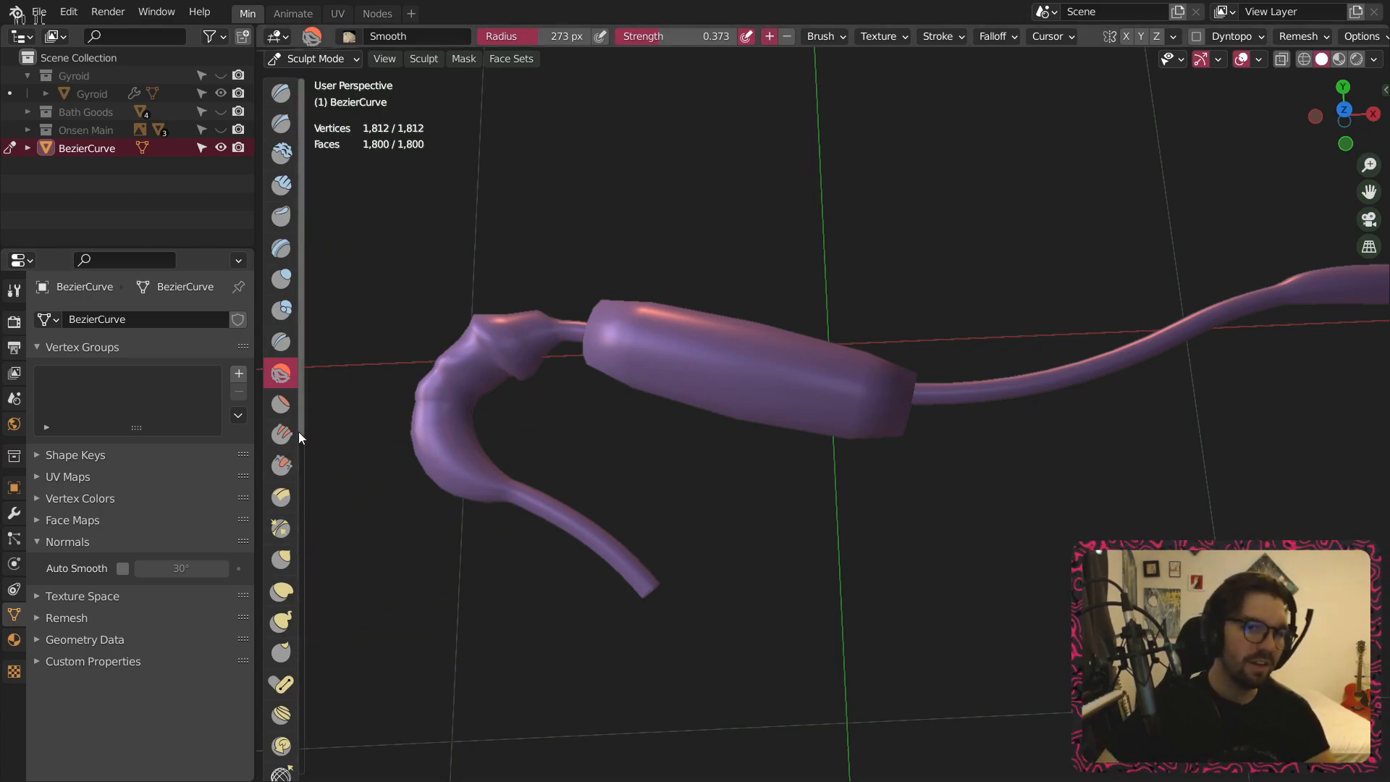
pyautogui.click(1154, 37)
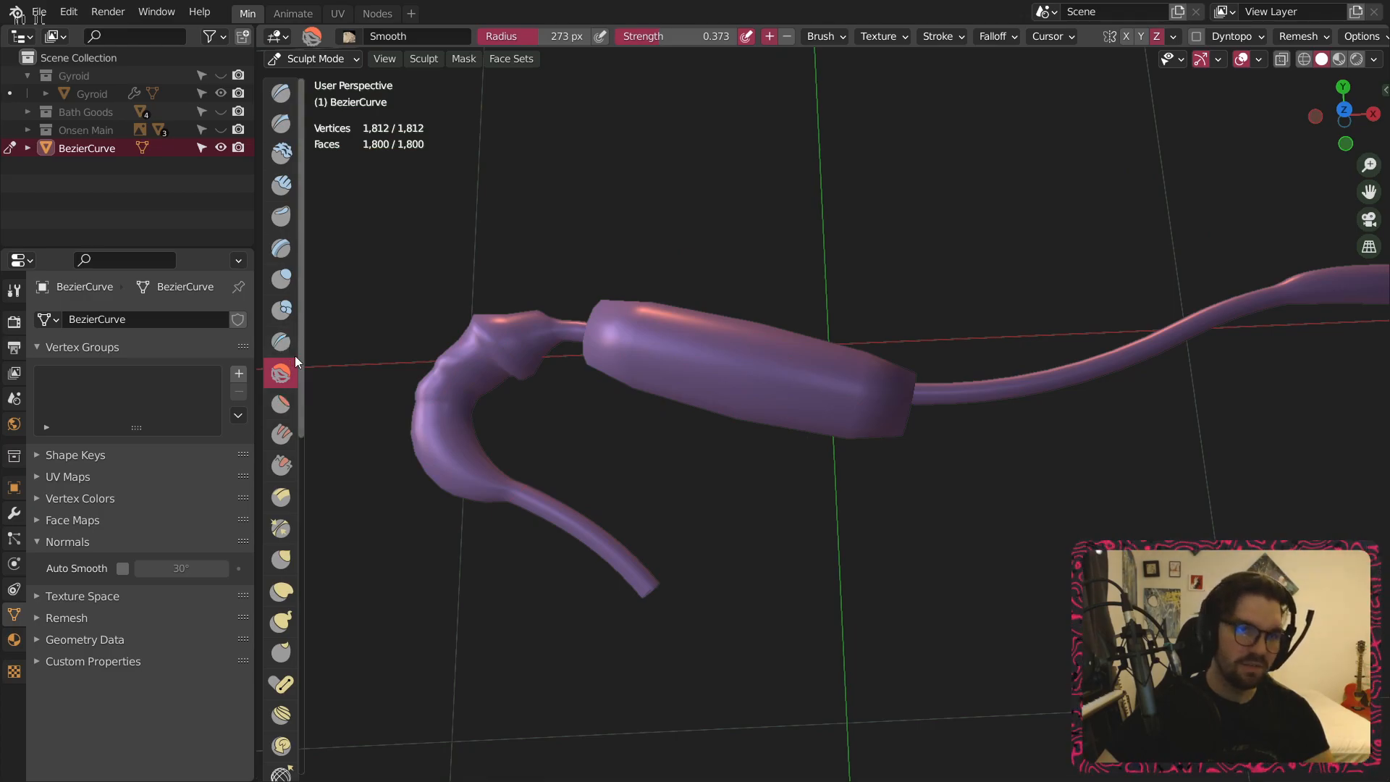
# Inflate the seahorse from the head along the body using the Inflate/Deflate brush at 273 px radius and 0.670 strength.
pyautogui.click(281, 280)
pyautogui.moveTo(480, 335)
pyautogui.mouseDown()
pyautogui.moveTo(497, 310)
pyautogui.moveTo(572, 352)
pyautogui.moveTo(868, 362)
pyautogui.moveTo(676, 441)
pyautogui.moveTo(918, 411)
pyautogui.moveTo(1158, 340)
pyautogui.mouseUp()
pyautogui.keyDown('shift'); pyautogui.moveTo(1159, 341); pyautogui.dragTo(833, 354, button='middle'); pyautogui.keyUp('shift')
# Try inflating the rear body and the tail up to its curl, and undo these last two strokes.
pyautogui.moveTo(832, 355); pyautogui.dragTo(1057, 326)
pyautogui.moveTo(1159, 311); pyautogui.dragTo(1223, 324)
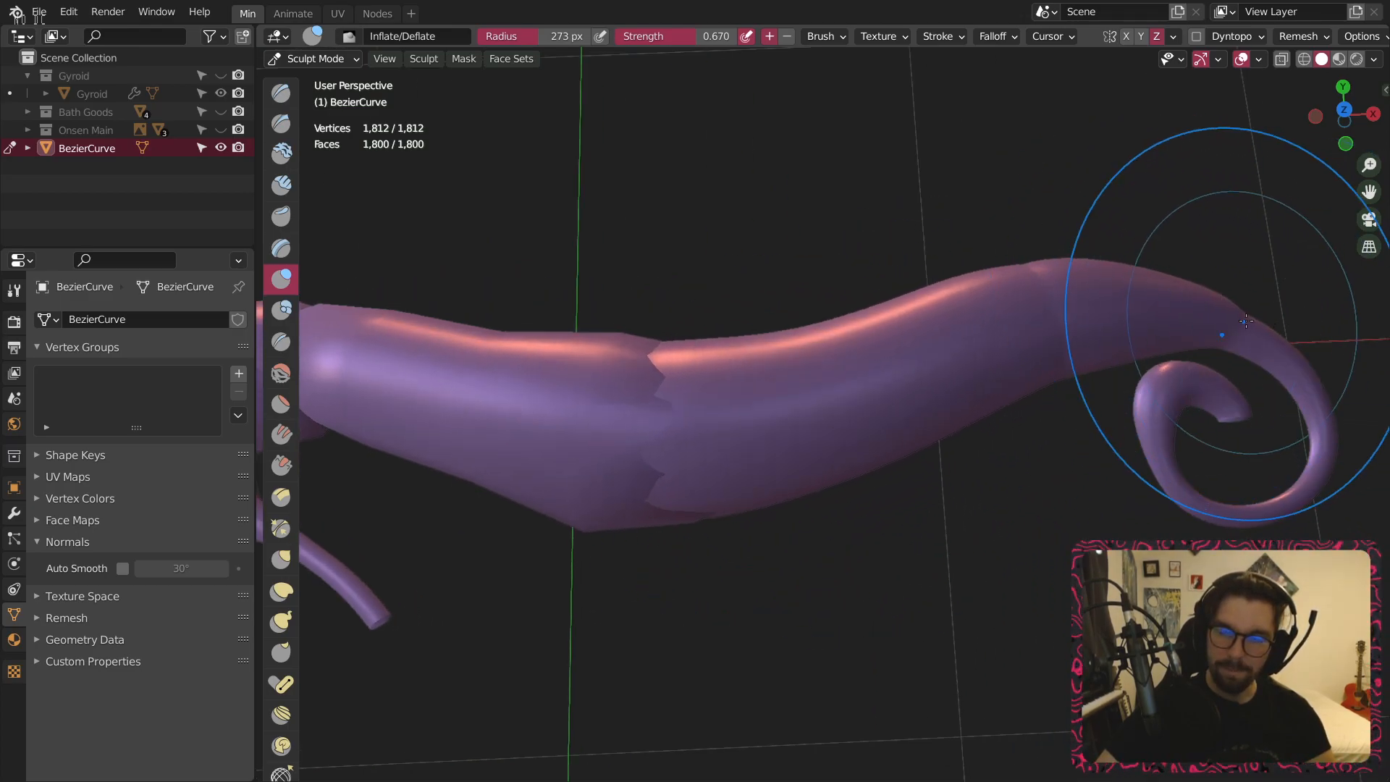
pyautogui.hotkey('ctrl', 'z')
pyautogui.hotkey('ctrl', 'z')
# Inflate the belly and rear body, reducing the Inflate/Deflate brush radius to 158 px for the finer stroke.
pyautogui.moveTo(666, 434); pyautogui.dragTo(898, 372)
pyautogui.press(']')
pyautogui.press(']')
pyautogui.press(']')
pyautogui.press(']')
pyautogui.press('[')
pyautogui.press('[')
pyautogui.press('[')
pyautogui.press('[')
pyautogui.press('[')
pyautogui.press('[')
pyautogui.press('[')
pyautogui.press('[')
pyautogui.press('[')
pyautogui.moveTo(756, 440)
pyautogui.mouseDown()
pyautogui.moveTo(1014, 344)
pyautogui.moveTo(724, 355)
pyautogui.moveTo(771, 377)
pyautogui.moveTo(640, 483)
pyautogui.moveTo(534, 530)
pyautogui.mouseUp()
pyautogui.moveTo(534, 530); pyautogui.dragTo(900, 434, button='middle')
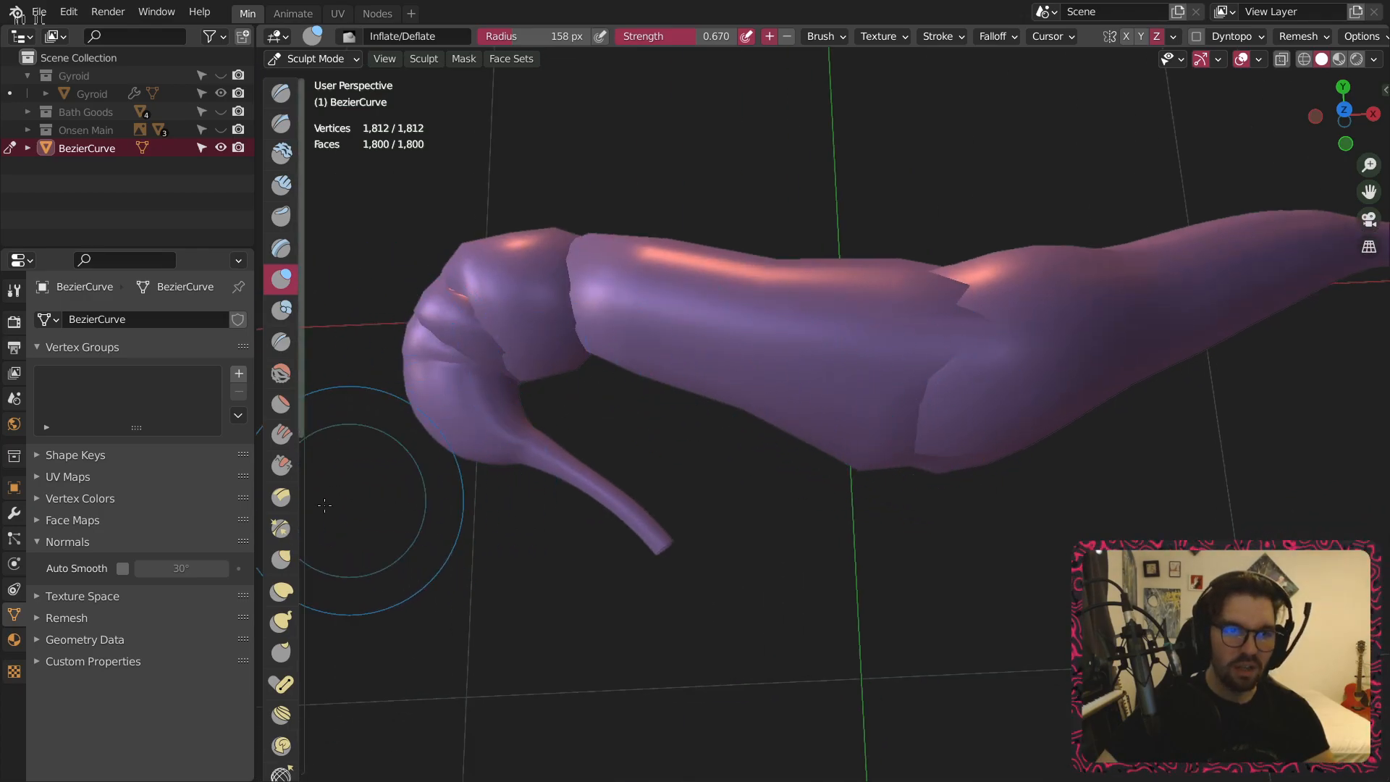
# Smooth the stepped surface from the body to the head with the Smooth brush, and inflate the head with the Inflate/Deflate brush.
pyautogui.click(281, 373)
pyautogui.moveTo(900, 409)
pyautogui.mouseDown()
pyautogui.moveTo(941, 347)
pyautogui.moveTo(688, 318)
pyautogui.moveTo(521, 311)
pyautogui.moveTo(463, 362)
pyautogui.moveTo(330, 373)
pyautogui.mouseUp()
pyautogui.click(281, 279)
pyautogui.moveTo(472, 385)
pyautogui.mouseDown()
pyautogui.moveTo(435, 391)
pyautogui.moveTo(482, 329)
pyautogui.moveTo(542, 326)
pyautogui.mouseUp()
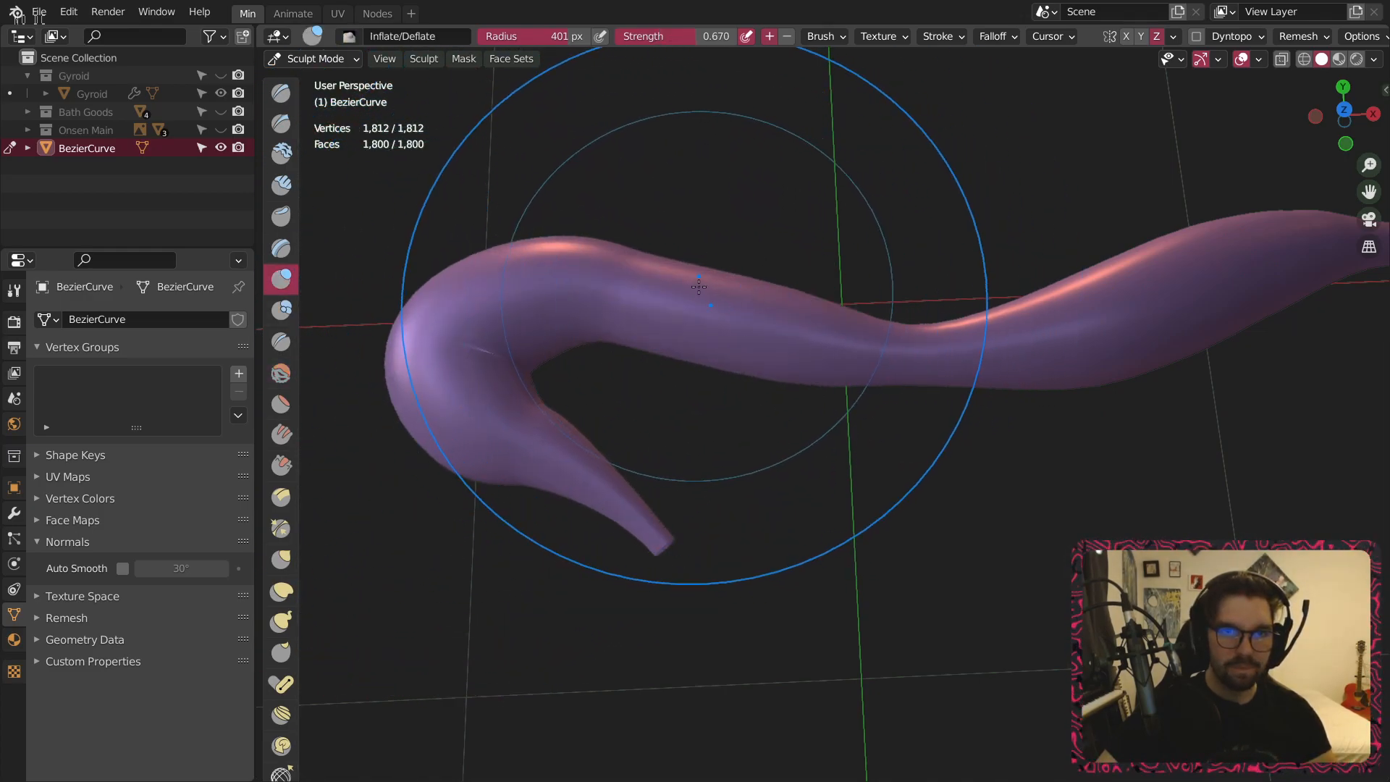
# Inflate the chest and belly with the Inflate/Deflate brush radius reduced to 189 px, and undo the last stroke.
pyautogui.press('[')
pyautogui.press('[')
pyautogui.press('[')
pyautogui.press('[')
pyautogui.press('[')
pyautogui.press('[')
pyautogui.press('[')
pyautogui.moveTo(713, 304)
pyautogui.mouseDown()
pyautogui.moveTo(789, 326)
pyautogui.moveTo(834, 387)
pyautogui.moveTo(897, 376)
pyautogui.moveTo(793, 387)
pyautogui.mouseUp()
pyautogui.moveTo(960, 388)
pyautogui.mouseDown()
pyautogui.moveTo(796, 391)
pyautogui.moveTo(818, 405)
pyautogui.moveTo(985, 404)
pyautogui.moveTo(735, 416)
pyautogui.moveTo(975, 438)
pyautogui.mouseUp()
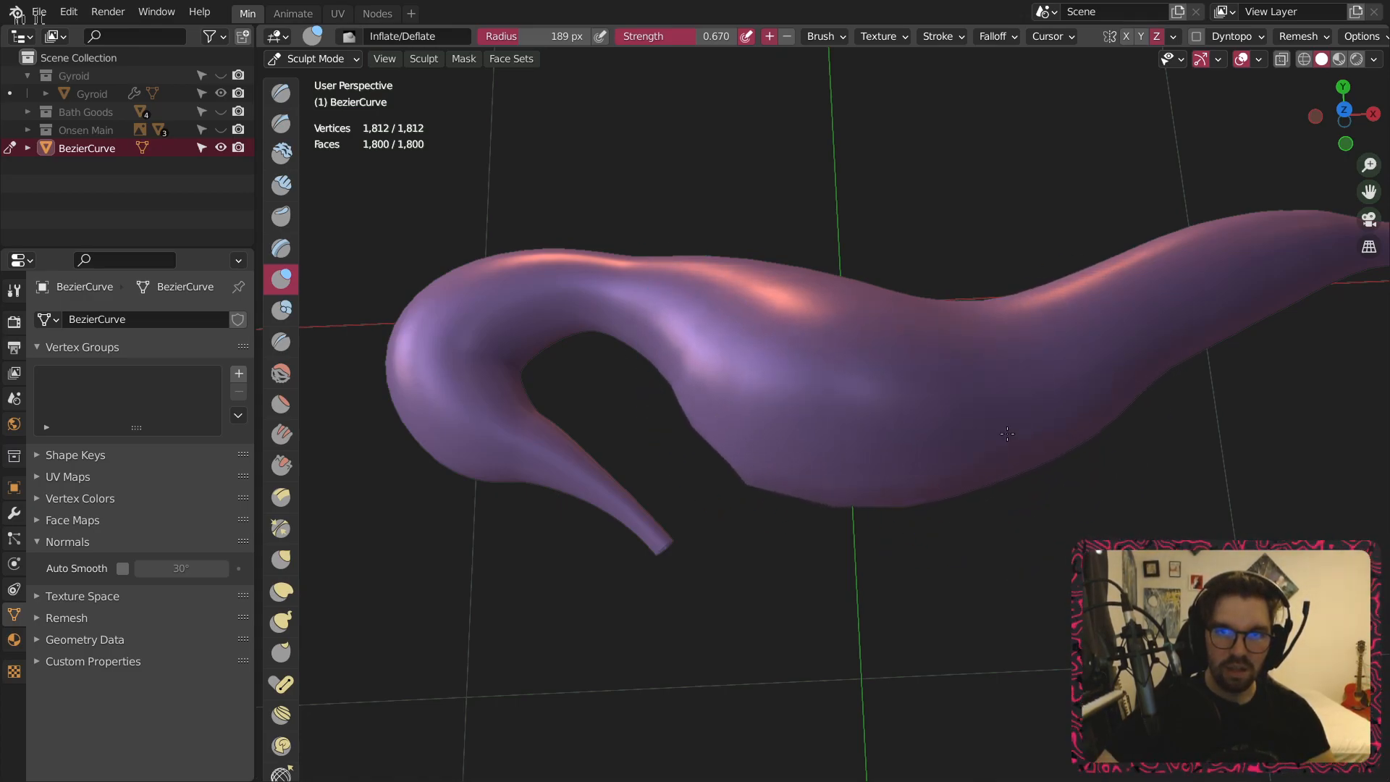
pyautogui.moveTo(1116, 380)
pyautogui.mouseDown()
pyautogui.moveTo(869, 413)
pyautogui.moveTo(738, 405)
pyautogui.moveTo(749, 399)
pyautogui.mouseUp()
pyautogui.keyDown('shift'); pyautogui.moveTo(1079, 362); pyautogui.dragTo(790, 441, button='middle'); pyautogui.keyUp('shift')
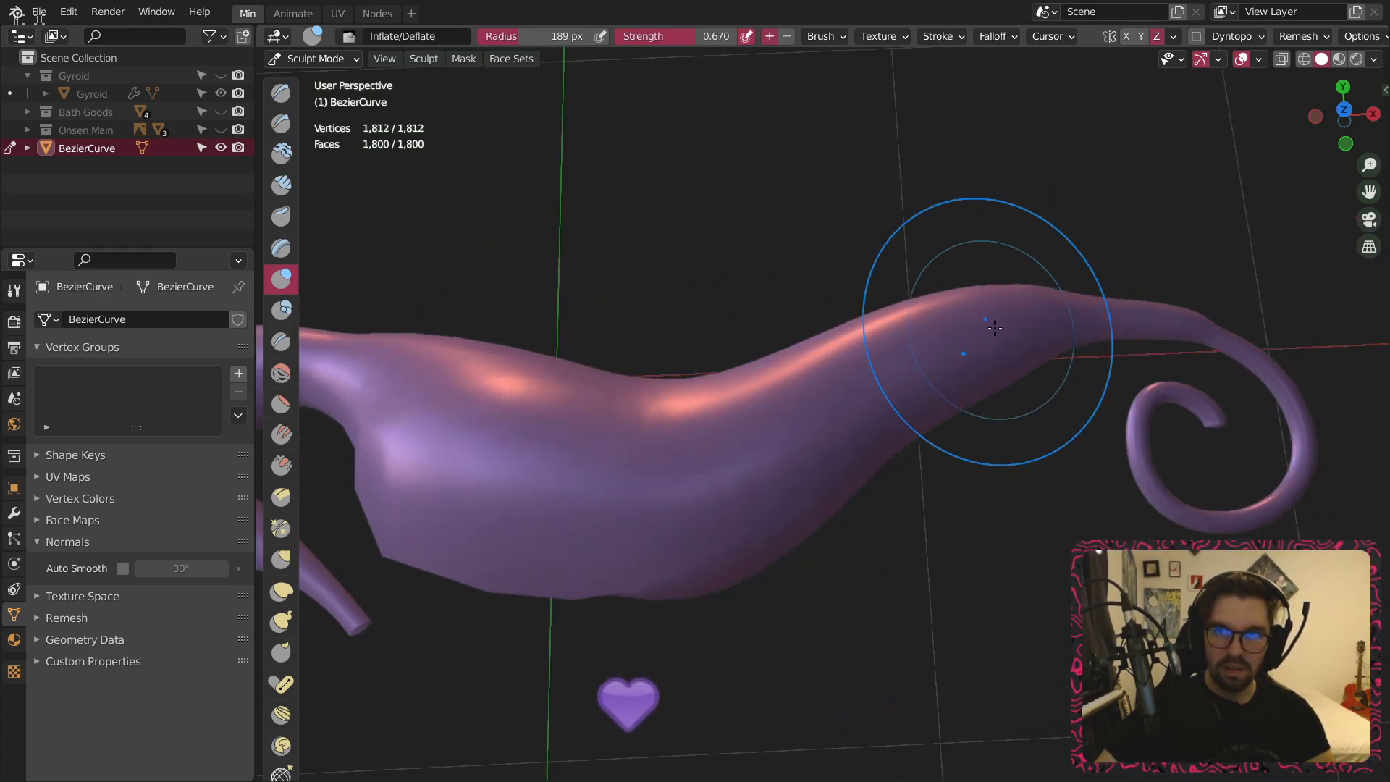
pyautogui.hotkey('ctrl', 'z')
# Inflate the end of the body where it bends into the tail curl, using a 98 px brush radius.
pyautogui.press('[')
pyautogui.press('[')
pyautogui.press('[')
pyautogui.keyDown('shift'); pyautogui.moveTo(1198, 301); pyautogui.dragTo(854, 332, button='middle'); pyautogui.keyUp('shift')
pyautogui.press('[')
pyautogui.press('[')
pyautogui.press('[')
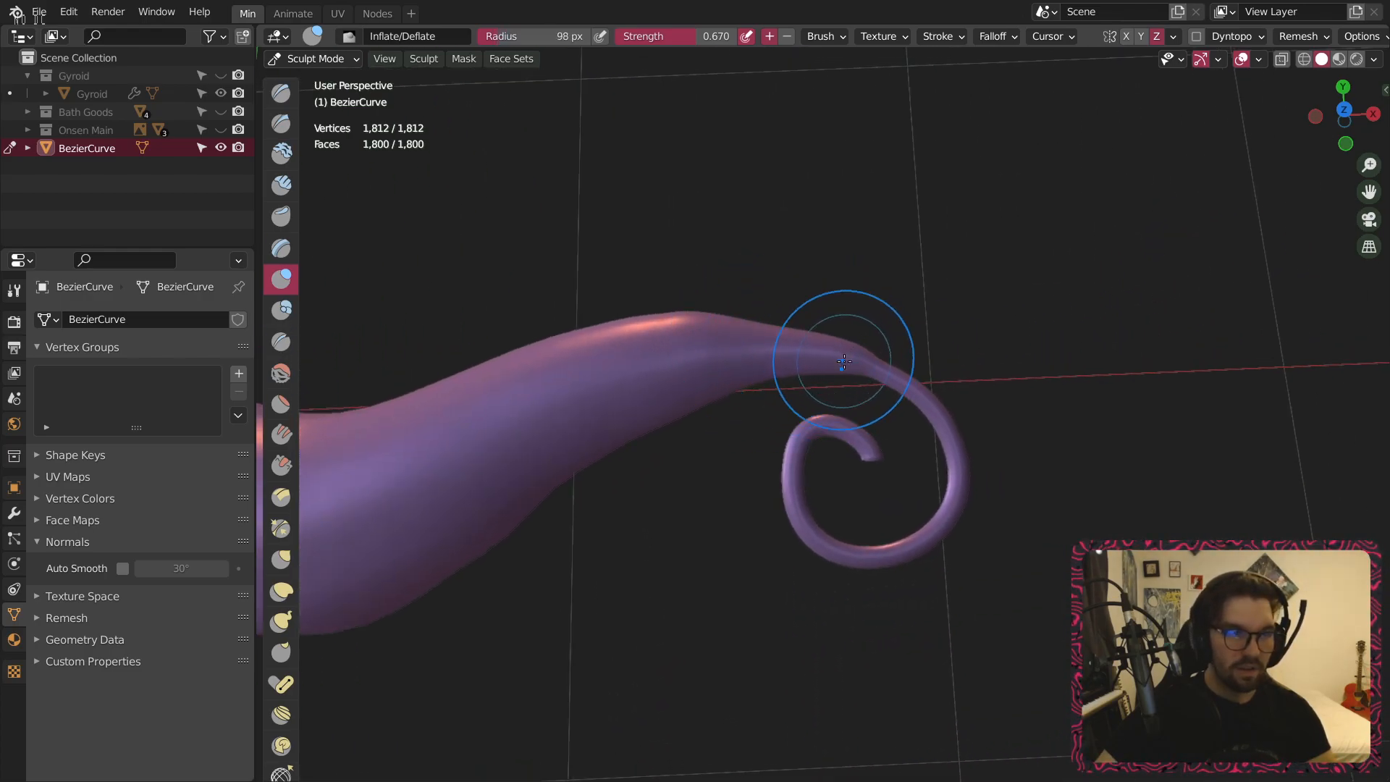
pyautogui.scroll(3, 843, 369)
pyautogui.moveTo(847, 396); pyautogui.dragTo(738, 403, button='middle')
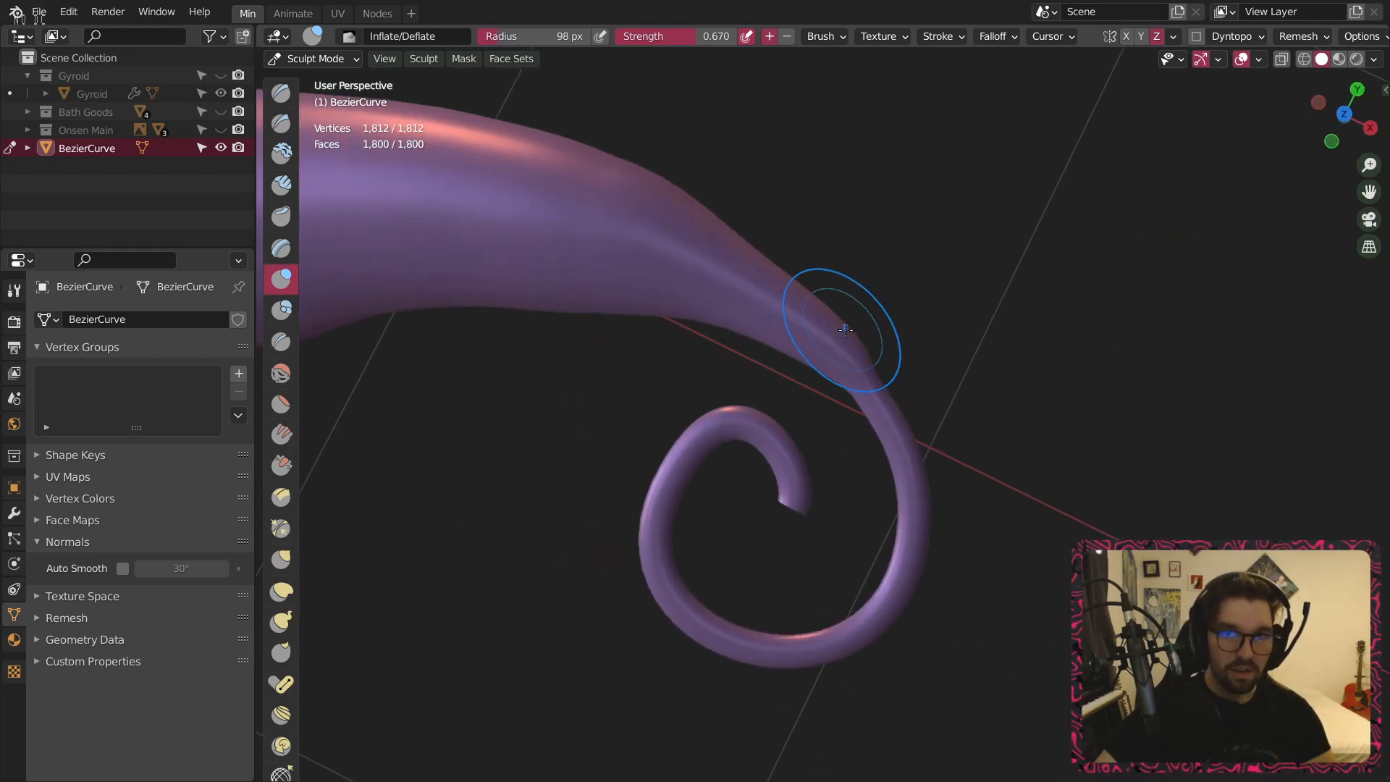
pyautogui.moveTo(876, 348); pyautogui.dragTo(900, 449)
pyautogui.moveTo(804, 317); pyautogui.dragTo(871, 325)
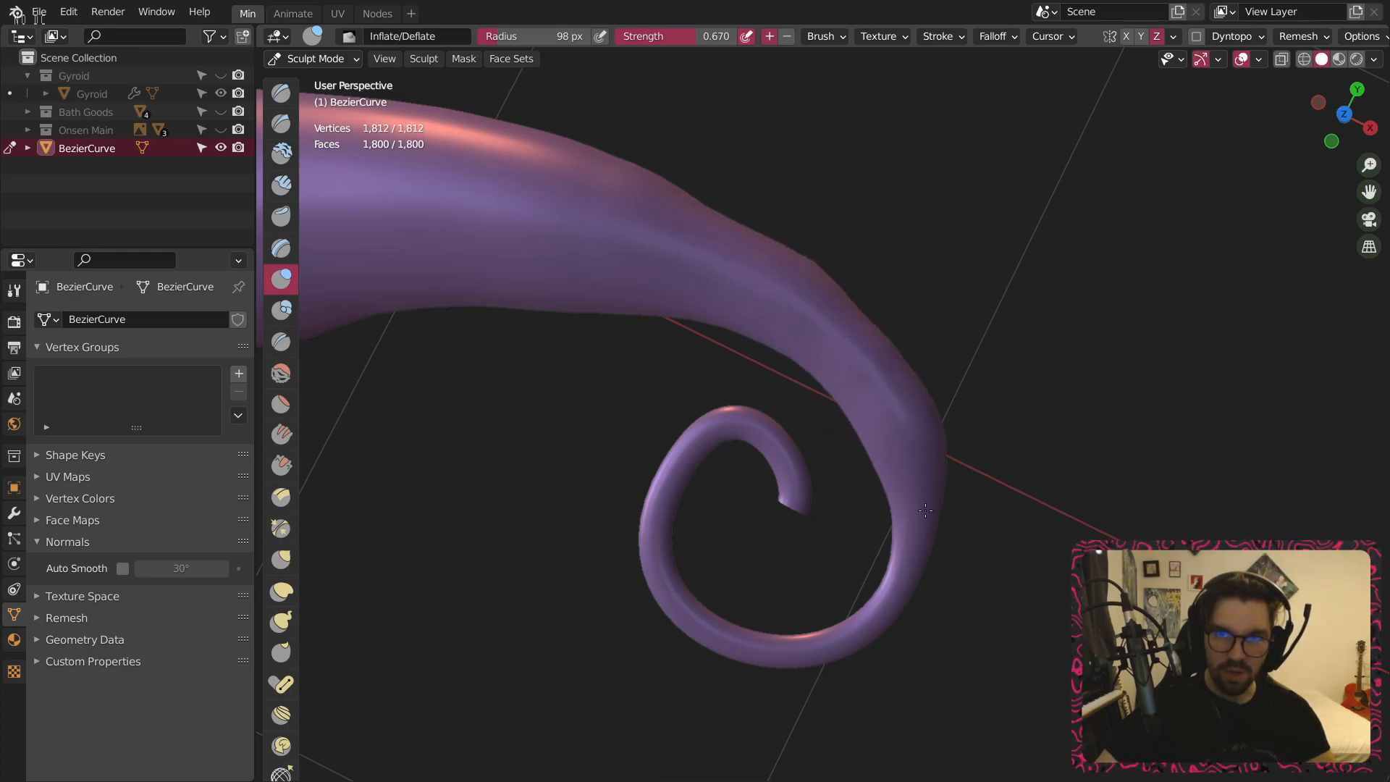
# Thicken the outer bend and underside of the tail curl with Inflate/Deflate strokes at 98 px radius.
pyautogui.moveTo(905, 579)
pyautogui.mouseDown()
pyautogui.moveTo(876, 619)
pyautogui.moveTo(822, 640)
pyautogui.moveTo(753, 647)
pyautogui.moveTo(718, 632)
pyautogui.moveTo(762, 694)
pyautogui.mouseUp()
pyautogui.moveTo(845, 633)
pyautogui.mouseDown()
pyautogui.moveTo(837, 647)
pyautogui.moveTo(901, 627)
pyautogui.moveTo(930, 587)
pyautogui.moveTo(901, 644)
pyautogui.mouseUp()
pyautogui.moveTo(967, 536)
pyautogui.mouseDown()
pyautogui.moveTo(959, 517)
pyautogui.moveTo(976, 499)
pyautogui.mouseUp()
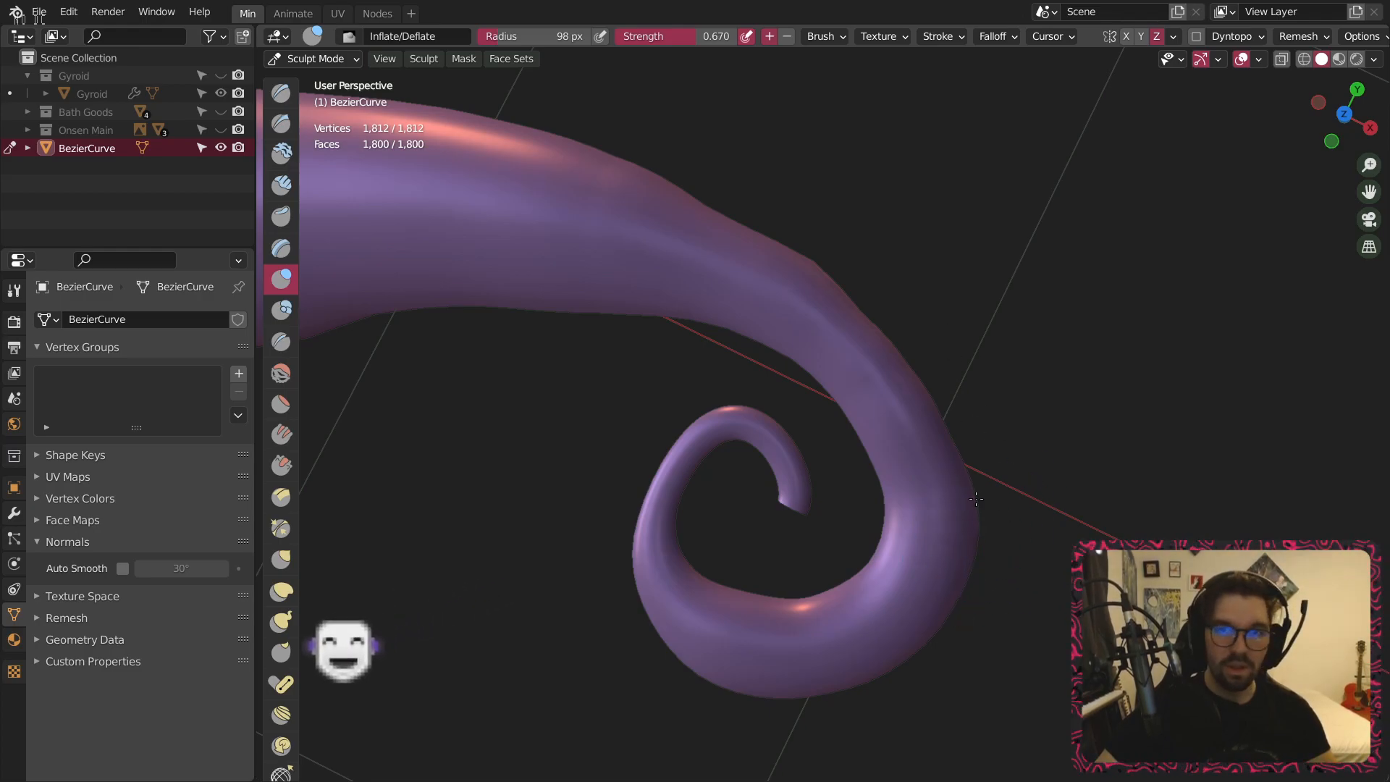
# Inflate the side of the tail curl further around the spiral, adjusting the brush radius to 105 px.
pyautogui.scroll(-2, 819, 234)
pyautogui.keyDown('shift'); pyautogui.moveTo(739, 293); pyautogui.dragTo(856, 311, button='middle'); pyautogui.keyUp('shift')
pyautogui.press('f')
pyautogui.click(908, 285)
pyautogui.moveTo(1130, 340)
pyautogui.mouseDown(button='middle')
pyautogui.moveTo(1023, 304)
pyautogui.moveTo(871, 358)
pyautogui.mouseUp(button='middle')
pyautogui.moveTo(858, 416)
pyautogui.mouseDown()
pyautogui.moveTo(868, 316)
pyautogui.moveTo(840, 416)
pyautogui.moveTo(789, 493)
pyautogui.moveTo(699, 572)
pyautogui.mouseUp()
pyautogui.moveTo(695, 592); pyautogui.dragTo(797, 583, button='middle')
pyautogui.moveTo(796, 583)
pyautogui.keyDown('shift'); pyautogui.mouseDown(button='middle')
pyautogui.moveTo(923, 605)
pyautogui.moveTo(961, 577)
pyautogui.mouseUp(button='middle'); pyautogui.keyUp('shift')
pyautogui.press('f')
pyautogui.click(921, 575)
pyautogui.moveTo(890, 568)
pyautogui.mouseDown()
pyautogui.moveTo(751, 558)
pyautogui.moveTo(670, 523)
pyautogui.mouseUp()
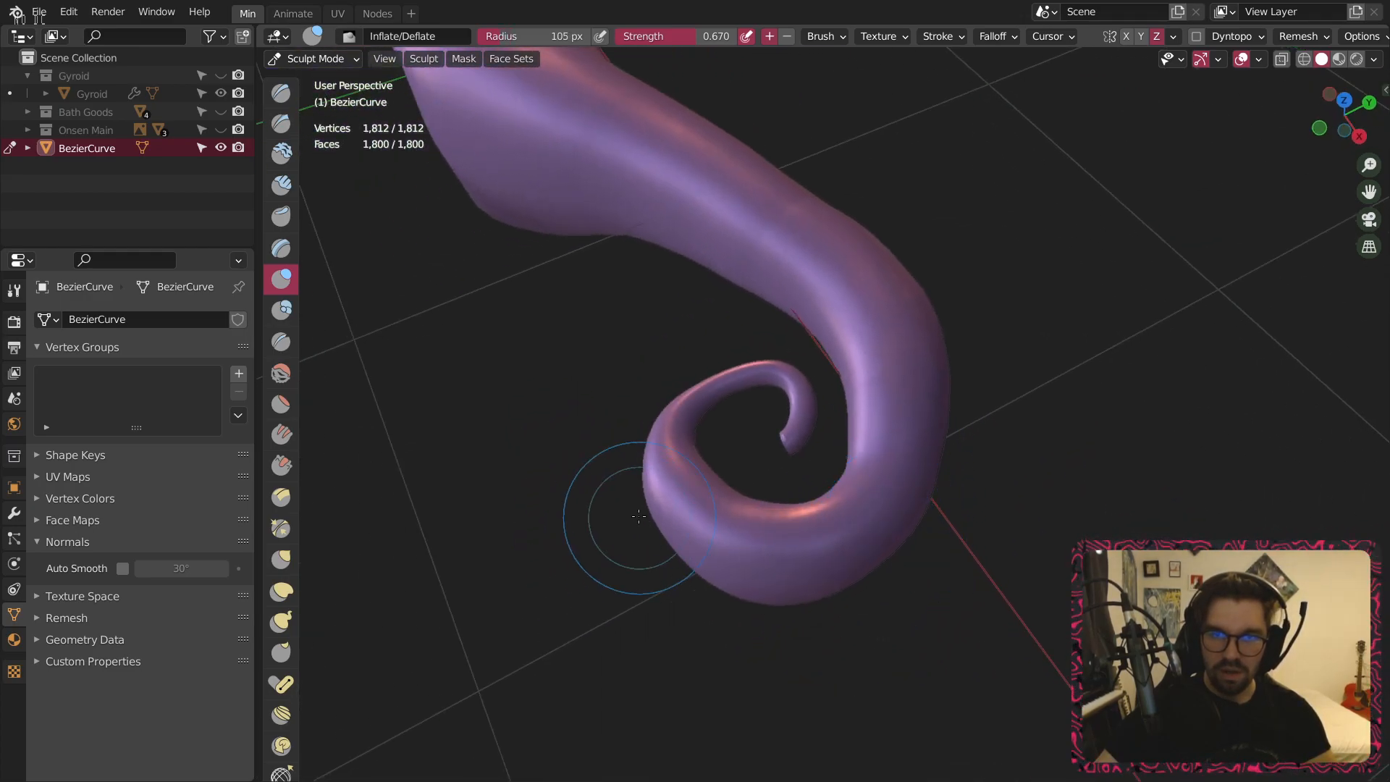
# Inflate the inner end of the tail spiral up to its tip with the 105 px Inflate/Deflate brush.
pyautogui.moveTo(629, 520); pyautogui.dragTo(662, 506, button='middle')
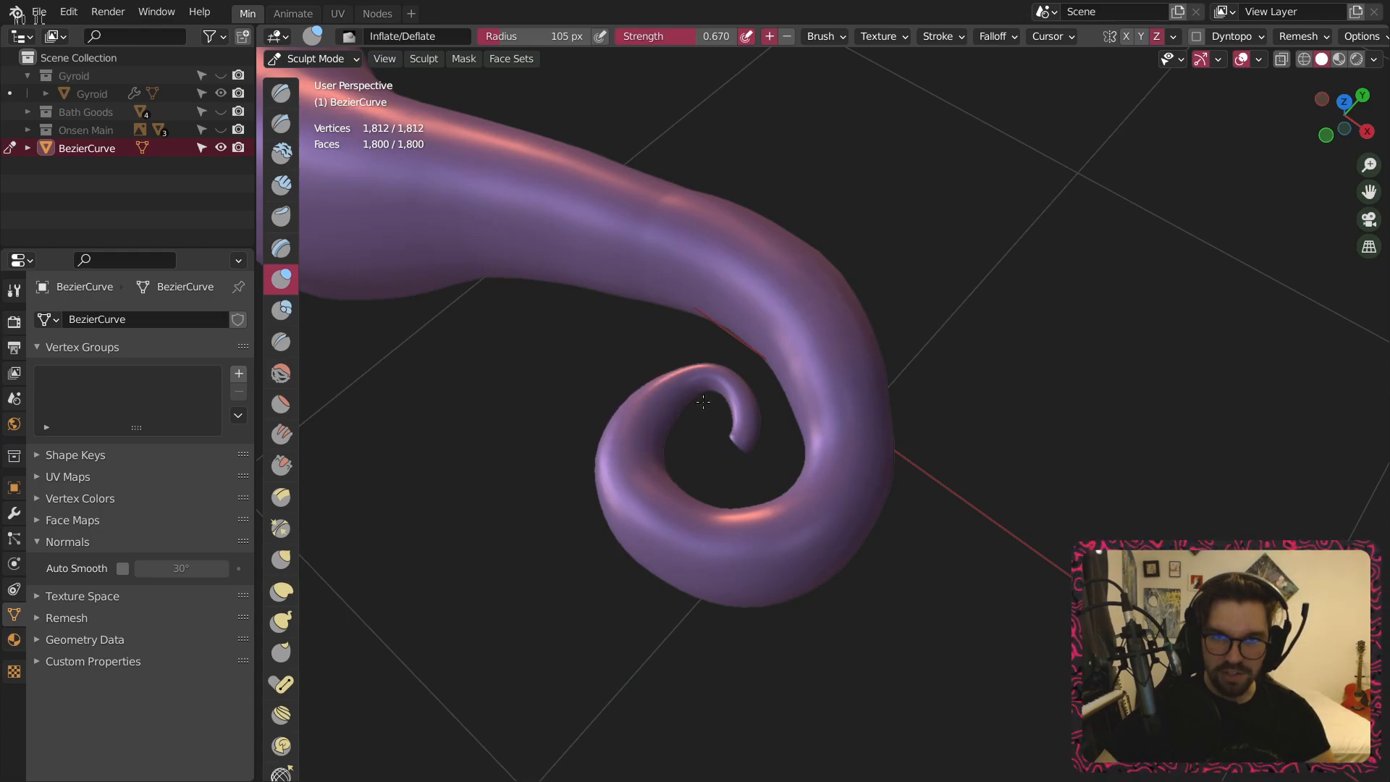
pyautogui.moveTo(658, 379); pyautogui.dragTo(710, 400)
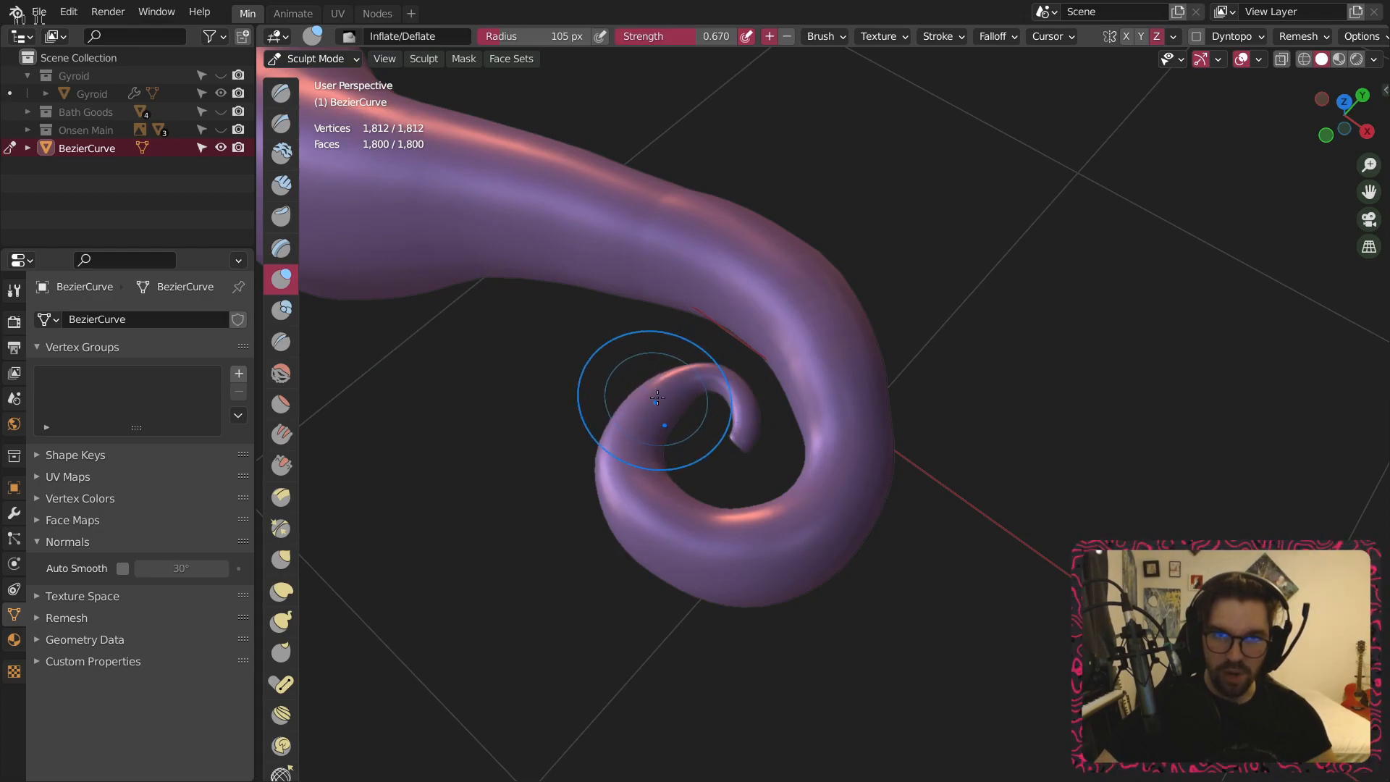
pyautogui.scroll(4, 666, 405)
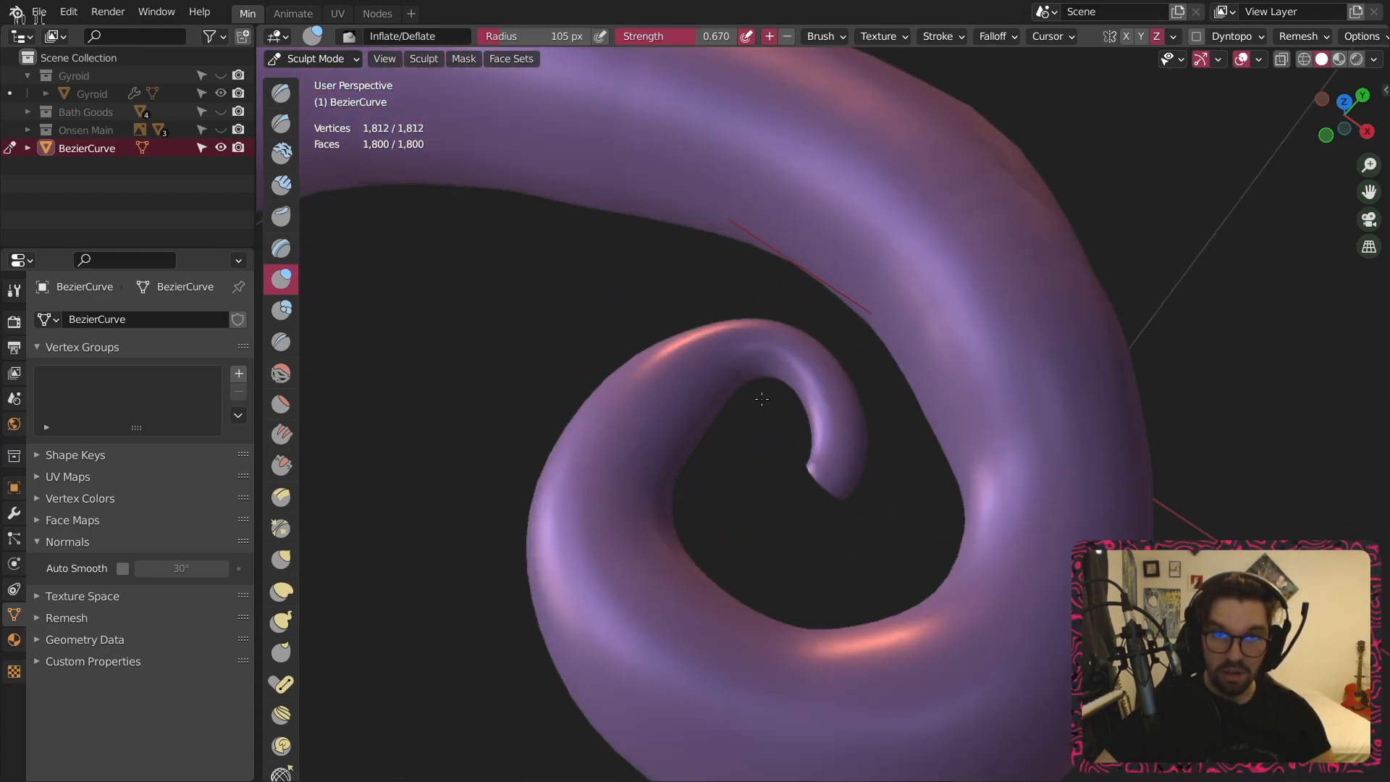
pyautogui.moveTo(798, 385); pyautogui.dragTo(797, 442)
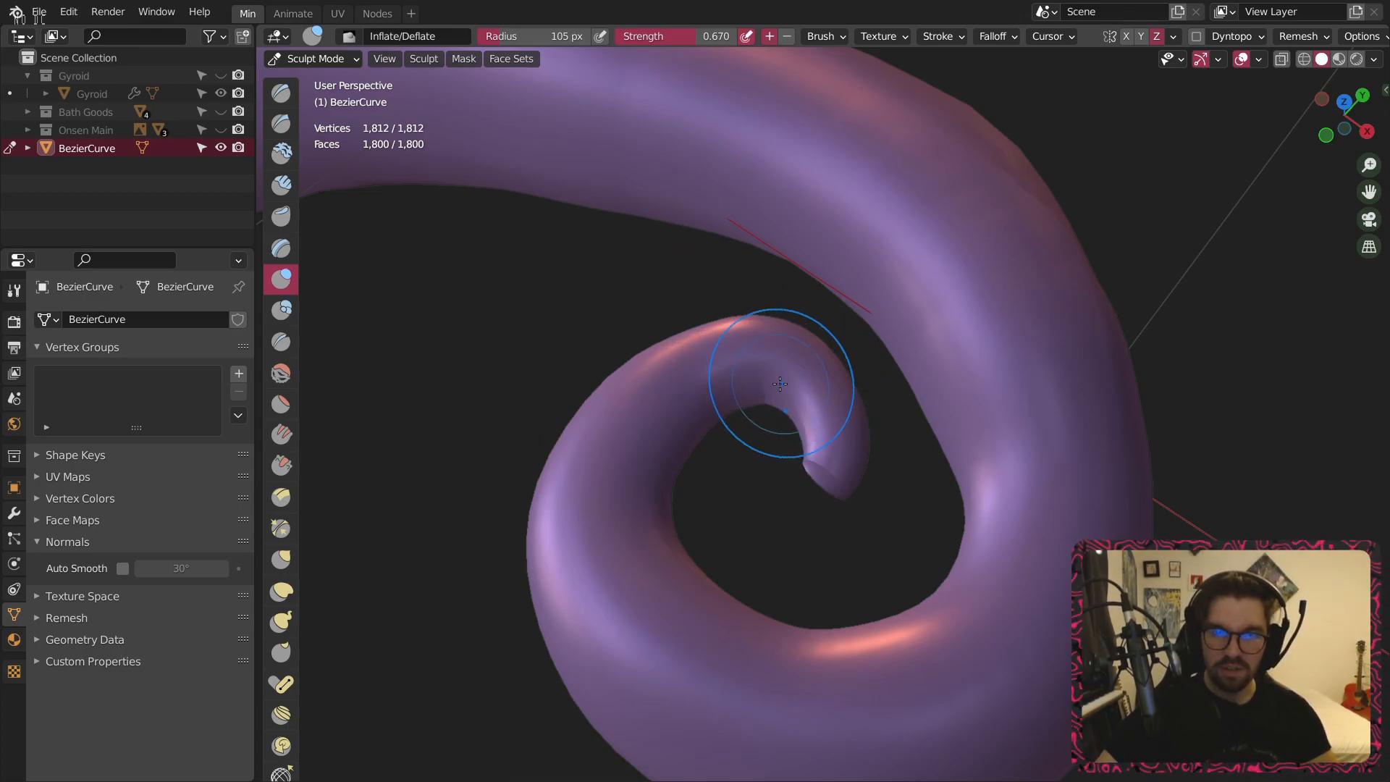
# Inflate the neck and bulge out the inner side of the head above the snout with the 105 px brush.
pyautogui.scroll(-4, 695, 373)
pyautogui.moveTo(644, 372); pyautogui.dragTo(713, 319, button='middle')
pyautogui.scroll(-3, 673, 377)
pyautogui.scroll(4, 601, 464)
pyautogui.moveTo(618, 463); pyautogui.dragTo(720, 342, button='middle')
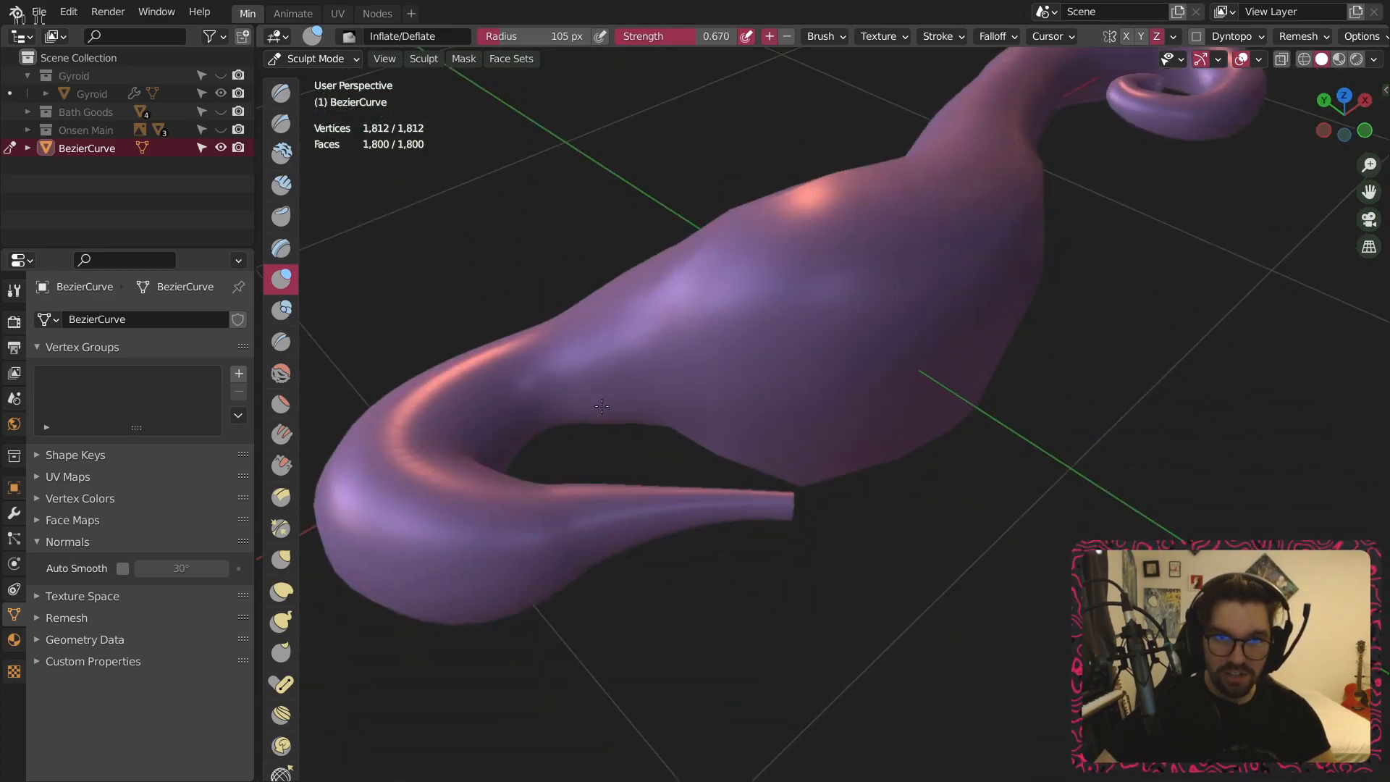
pyautogui.scroll(-4, 606, 389)
pyautogui.moveTo(699, 355); pyautogui.dragTo(649, 468, button='middle')
pyautogui.moveTo(679, 322)
pyautogui.mouseDown()
pyautogui.moveTo(827, 324)
pyautogui.moveTo(540, 327)
pyautogui.mouseUp()
pyautogui.moveTo(546, 369); pyautogui.dragTo(637, 323, button='middle')
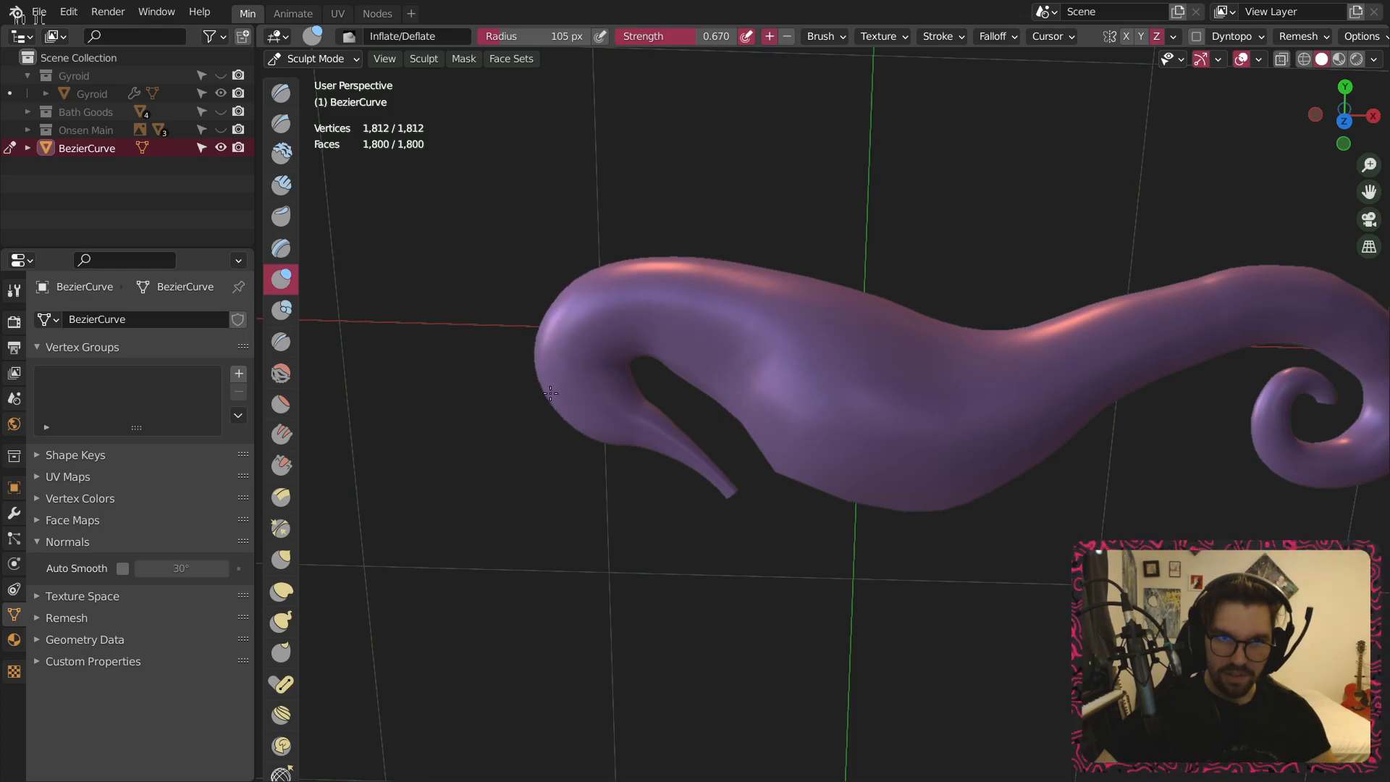
pyautogui.scroll(2, 587, 449)
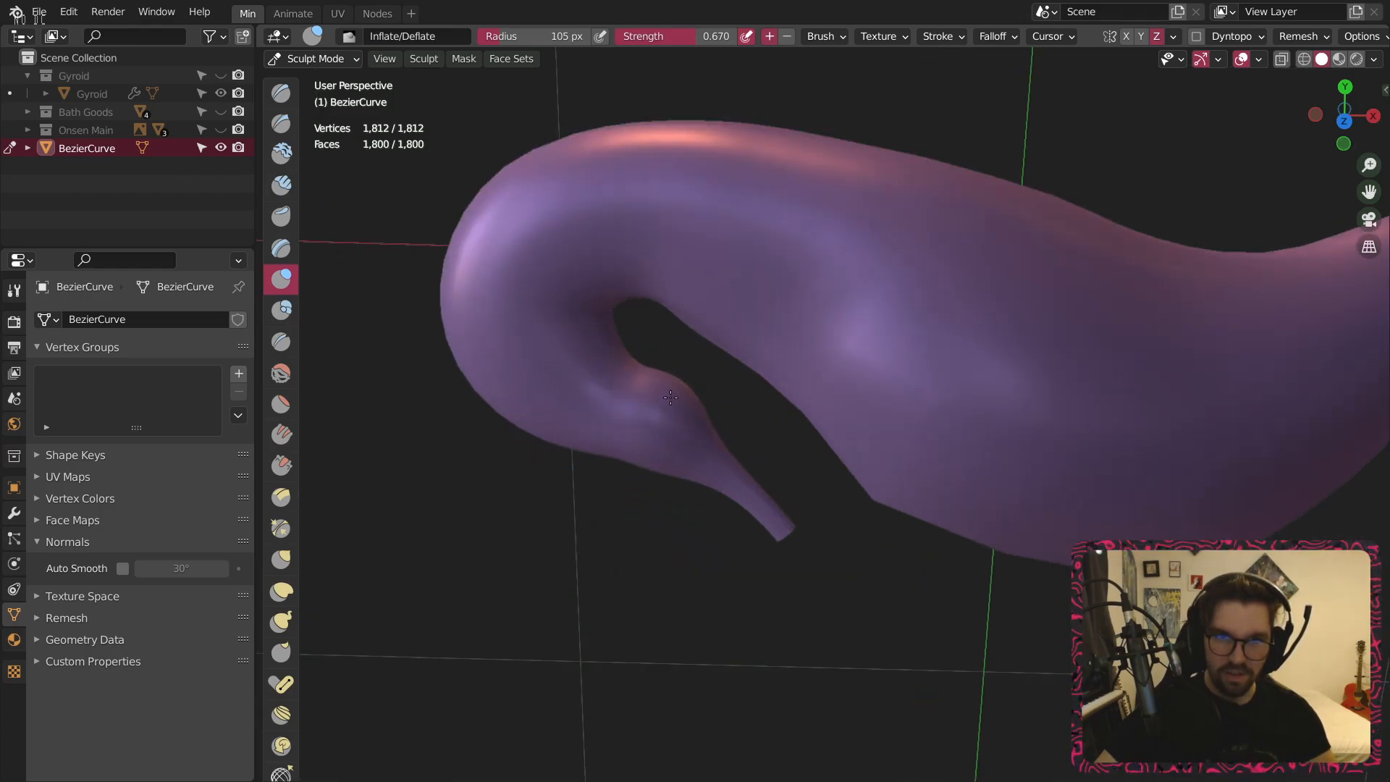
pyautogui.moveTo(682, 390); pyautogui.dragTo(729, 477, button='middle')
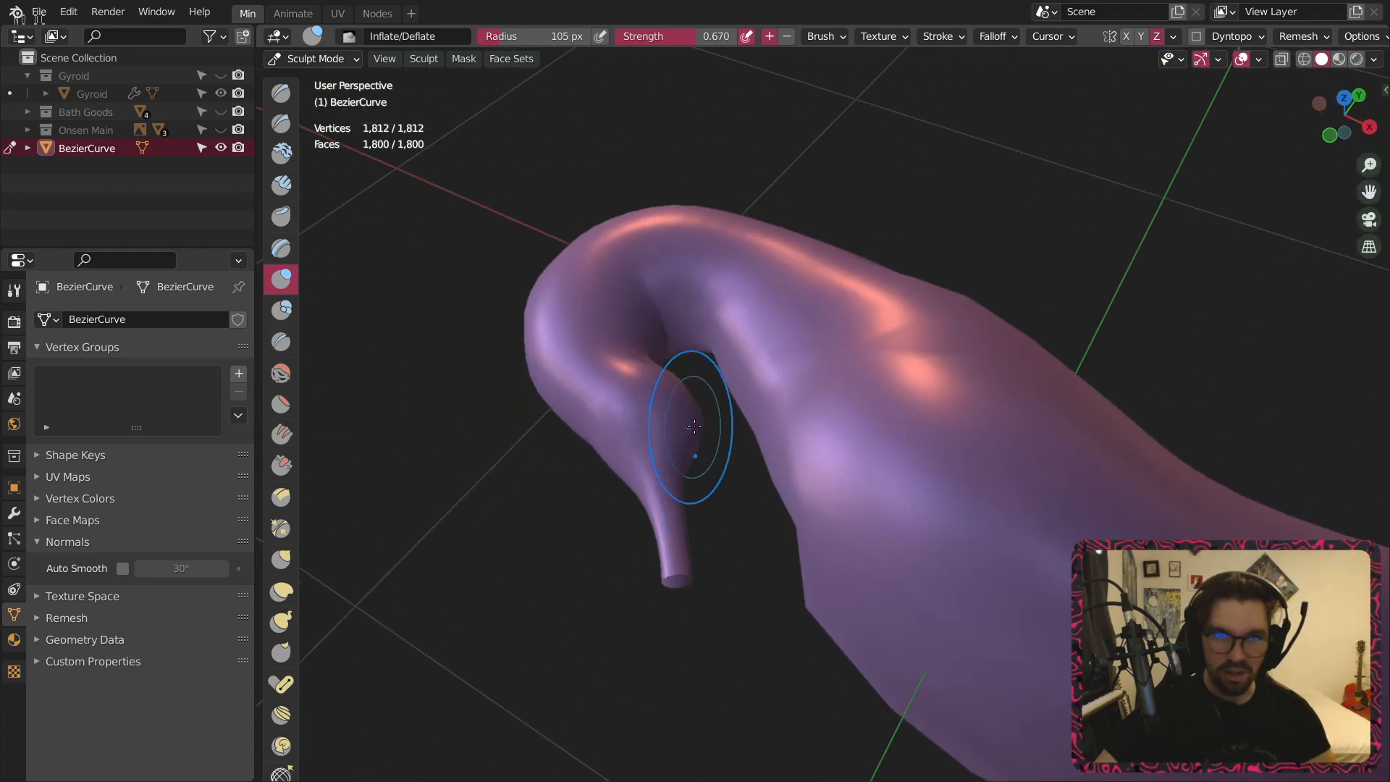
# Examine the overall seahorse shape from several angles, from the snout to the tail curl.
pyautogui.moveTo(664, 333)
pyautogui.mouseDown(button='middle')
pyautogui.moveTo(726, 328)
pyautogui.moveTo(791, 348)
pyautogui.moveTo(841, 385)
pyautogui.mouseUp(button='middle')
pyautogui.scroll(-4, 727, 329)
pyautogui.scroll(-3, 796, 377)
pyautogui.moveTo(708, 355)
pyautogui.mouseDown(button='middle')
pyautogui.moveTo(730, 373)
pyautogui.moveTo(716, 295)
pyautogui.mouseUp(button='middle')
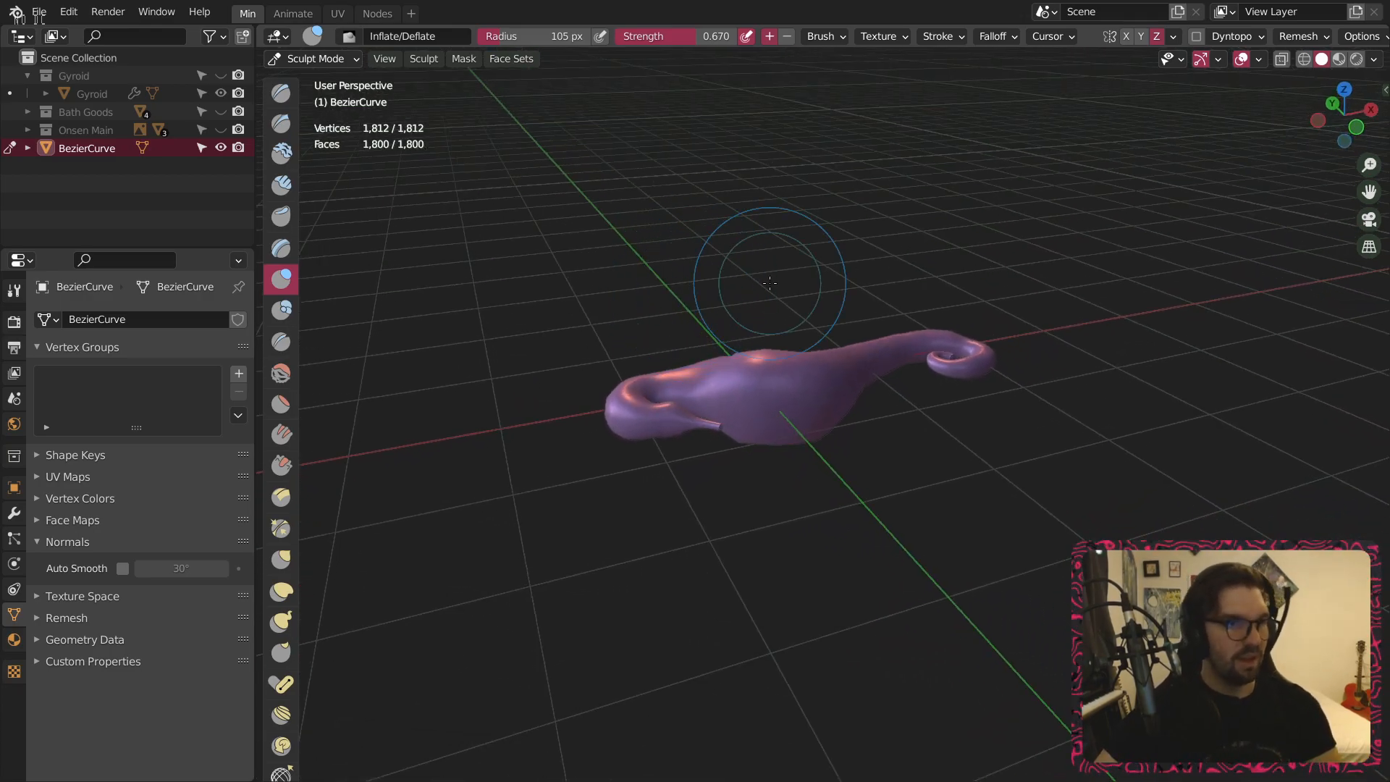
pyautogui.moveTo(826, 441)
pyautogui.mouseDown(button='middle')
pyautogui.moveTo(776, 372)
pyautogui.moveTo(637, 249)
pyautogui.mouseUp(button='middle')
pyautogui.scroll(5, 757, 226)
pyautogui.moveTo(758, 227)
pyautogui.mouseDown(button='middle')
pyautogui.moveTo(674, 363)
pyautogui.moveTo(388, 497)
pyautogui.mouseUp(button='middle')
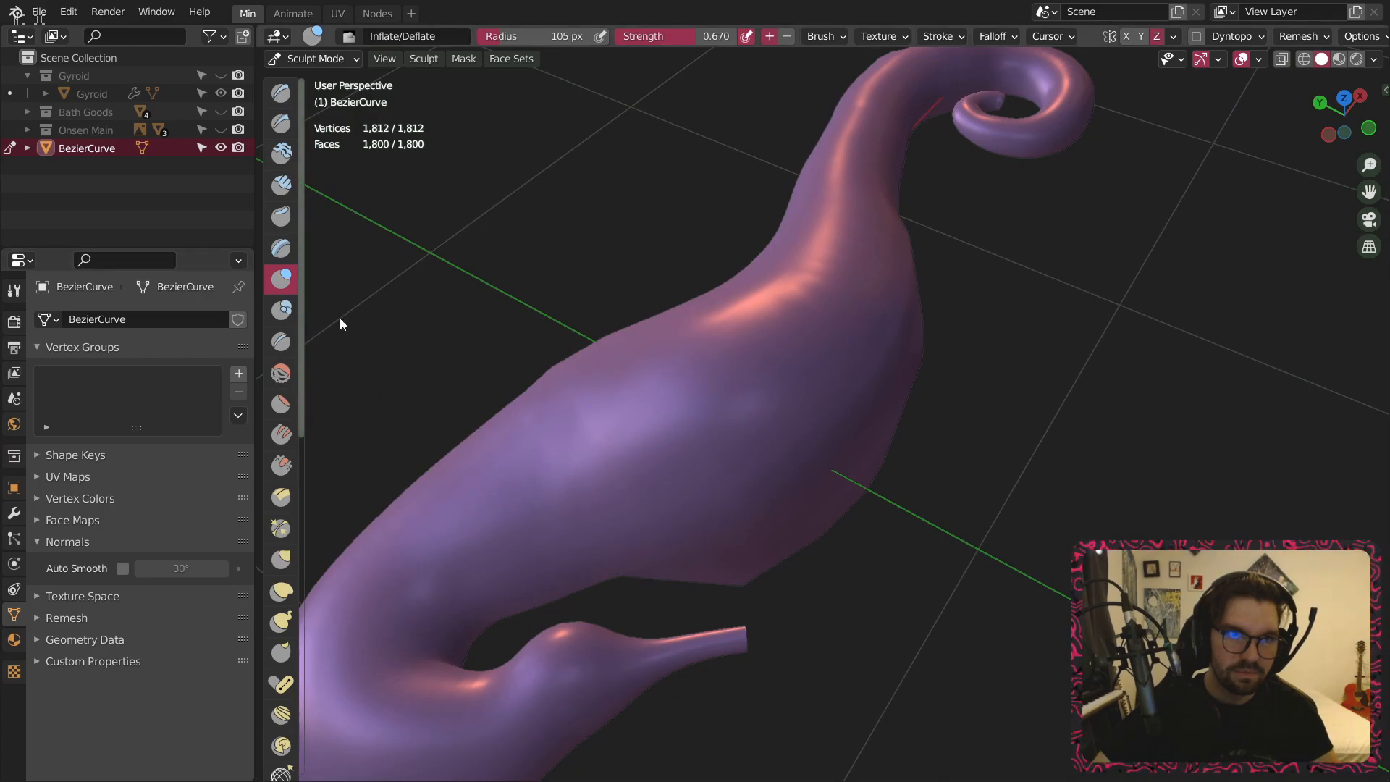
# Smooth the flank of the belly with the Smooth brush at 193 px radius, undoing the first strokes and redoing the smoothing.
pyautogui.click(281, 373)
pyautogui.moveTo(475, 385); pyautogui.dragTo(638, 376, button='middle')
pyautogui.moveTo(638, 375); pyautogui.dragTo(744, 364)
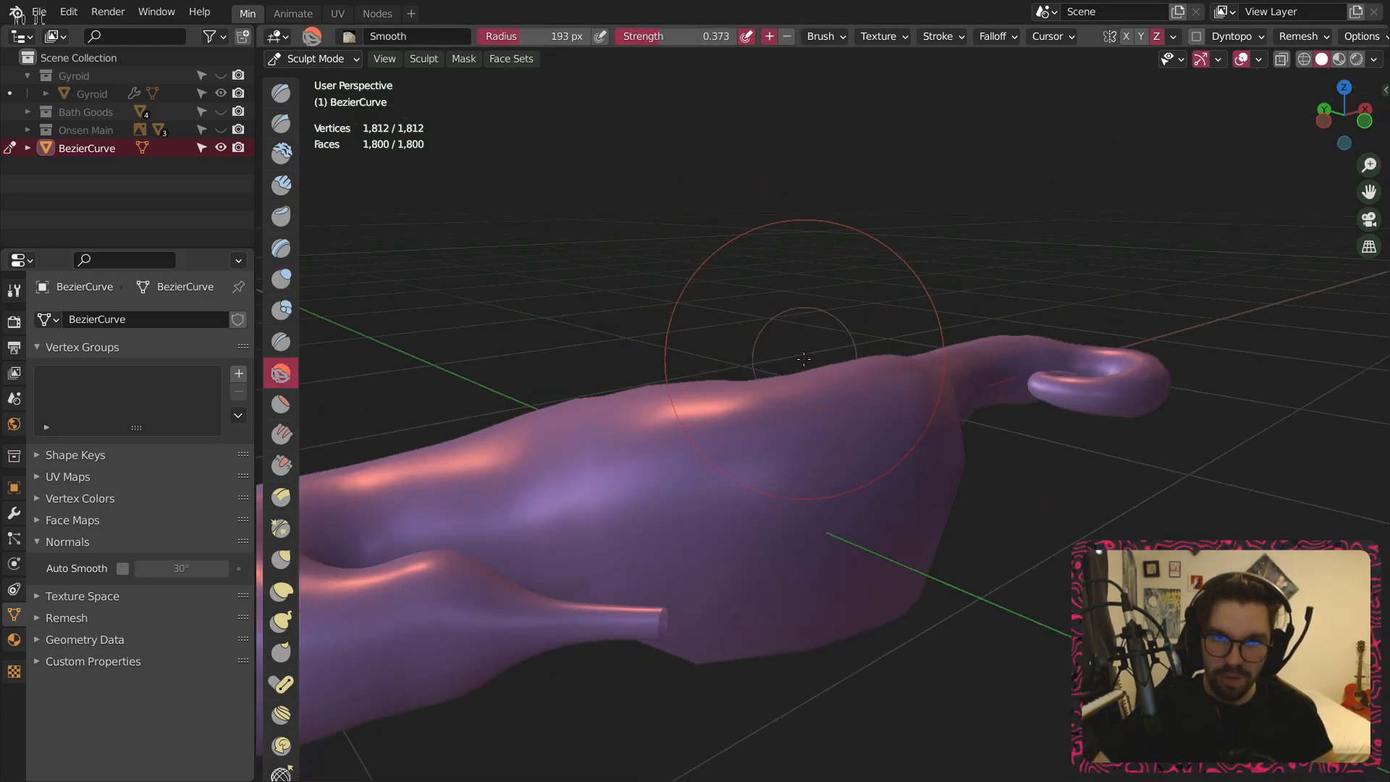
pyautogui.moveTo(665, 400); pyautogui.dragTo(804, 380)
pyautogui.moveTo(804, 380); pyautogui.dragTo(934, 373)
pyautogui.hotkey('ctrl', 'z')
pyautogui.hotkey('ctrl', 'z')
pyautogui.hotkey('ctrl', 'z')
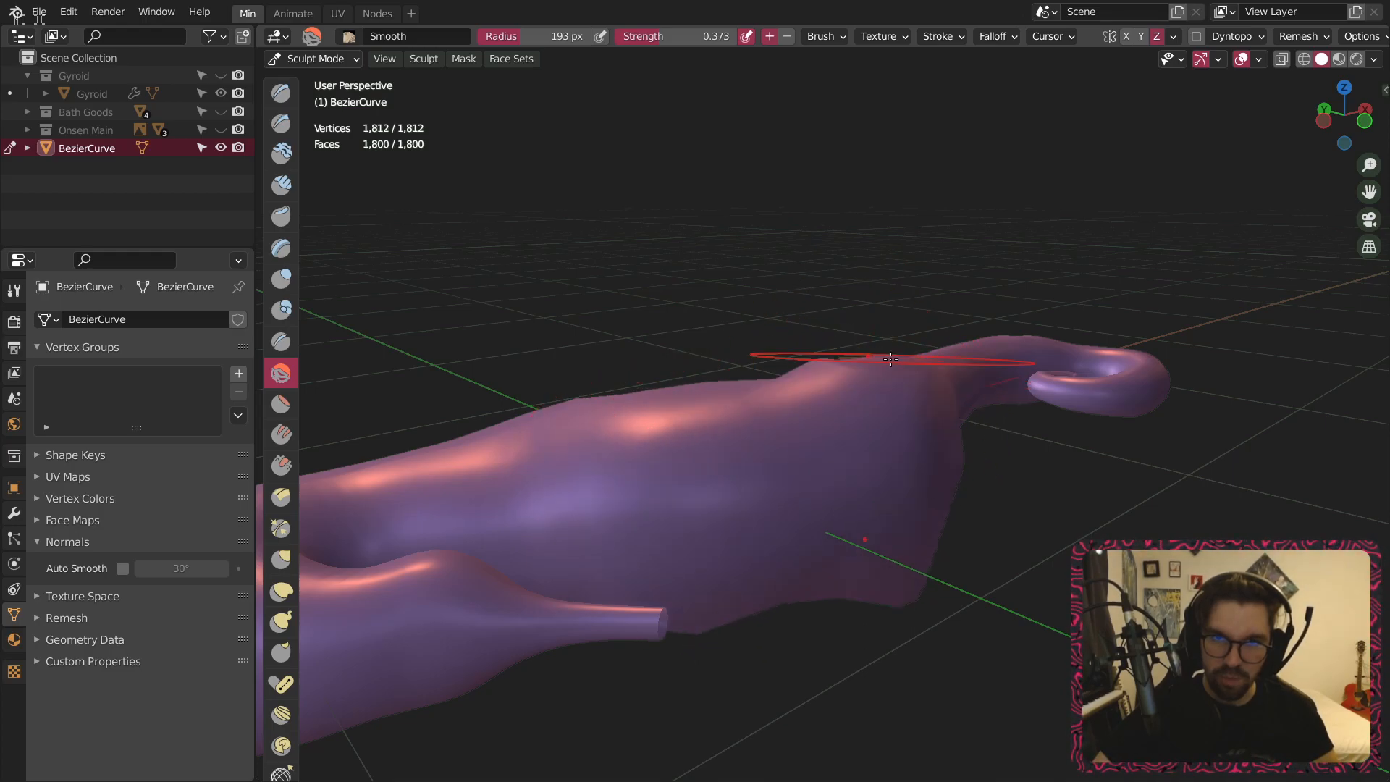
pyautogui.moveTo(597, 368); pyautogui.dragTo(739, 364)
pyautogui.moveTo(818, 342); pyautogui.dragTo(761, 361, button='middle')
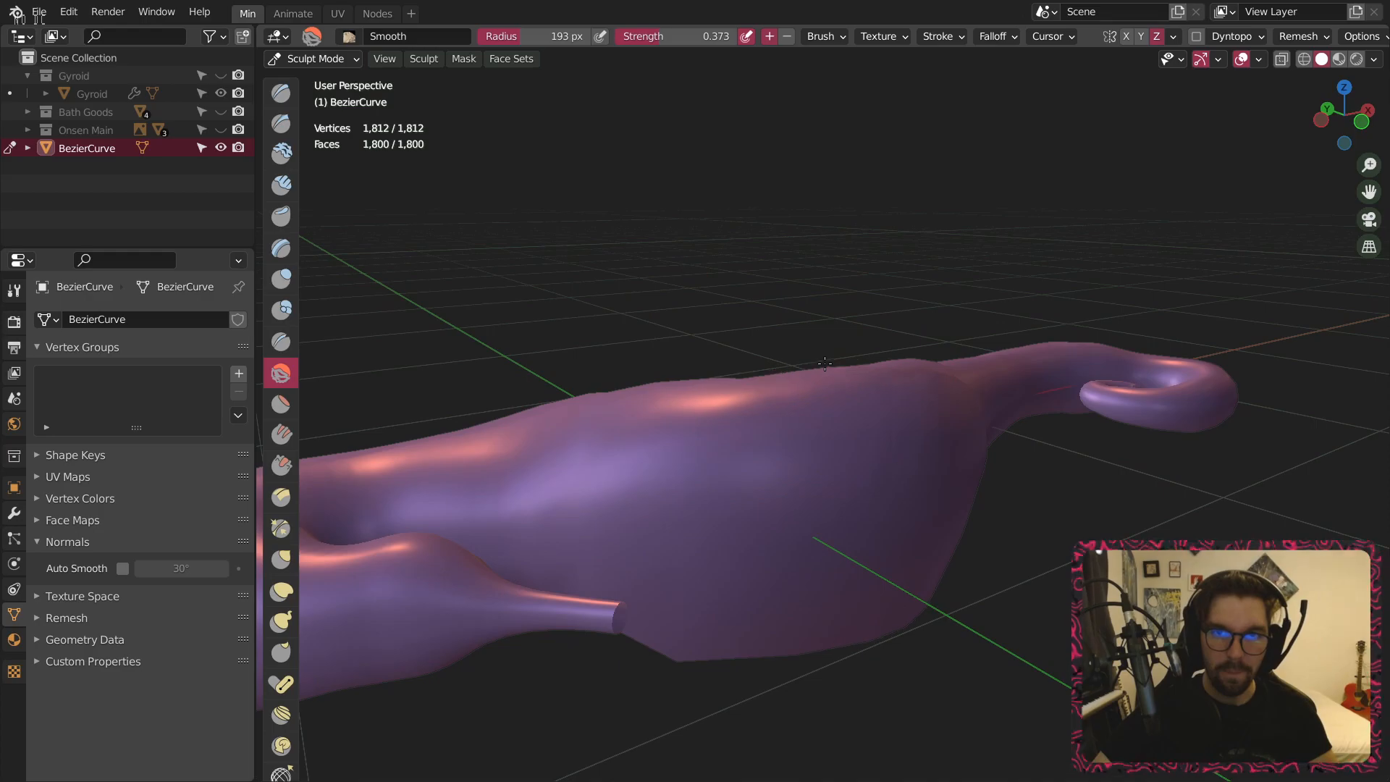
# Switch the mesh to Edit Mode and select the open edge loop at the tip of the tail.
pyautogui.moveTo(746, 248); pyautogui.dragTo(878, 422, button='middle')
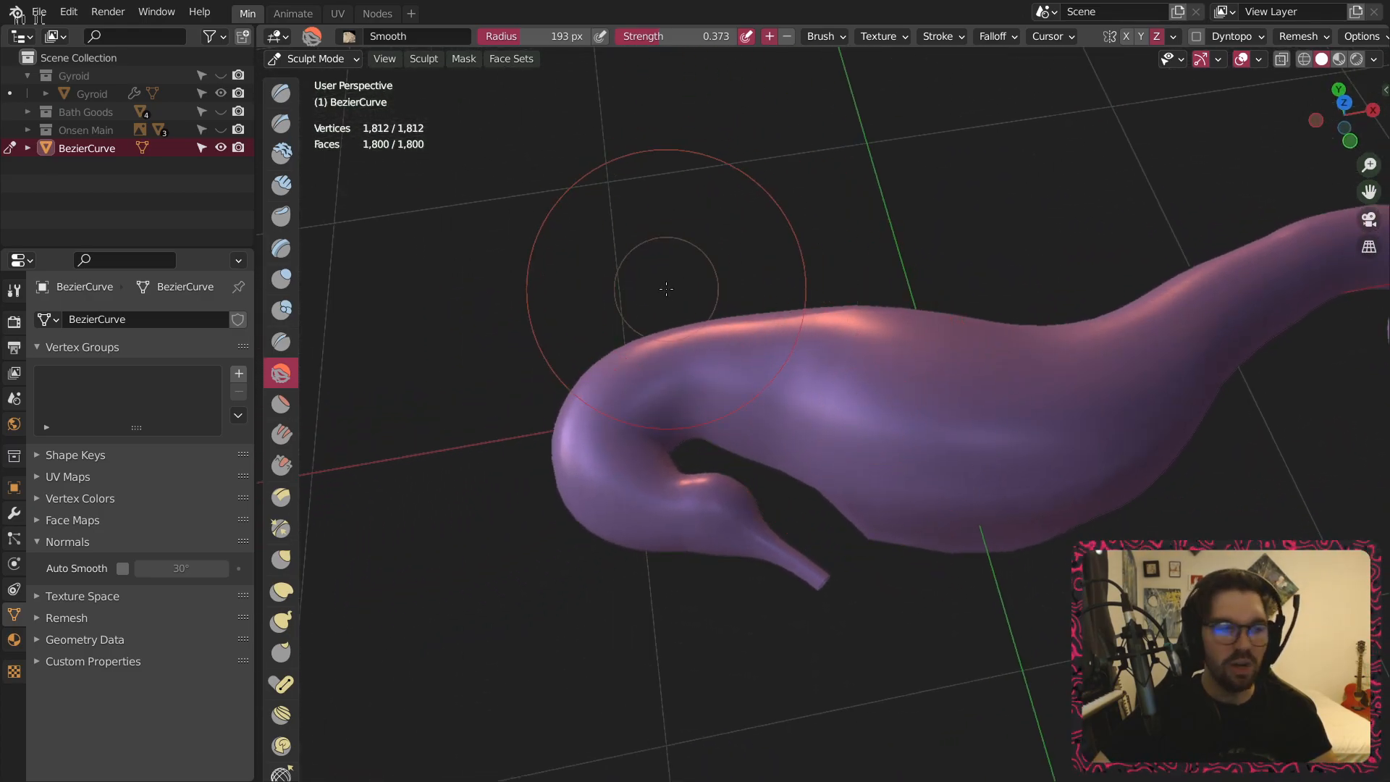
pyautogui.moveTo(666, 289)
pyautogui.mouseDown(button='middle')
pyautogui.moveTo(754, 116)
pyautogui.moveTo(695, 145)
pyautogui.mouseUp(button='middle')
pyautogui.click(317, 59)
pyautogui.click(320, 99)
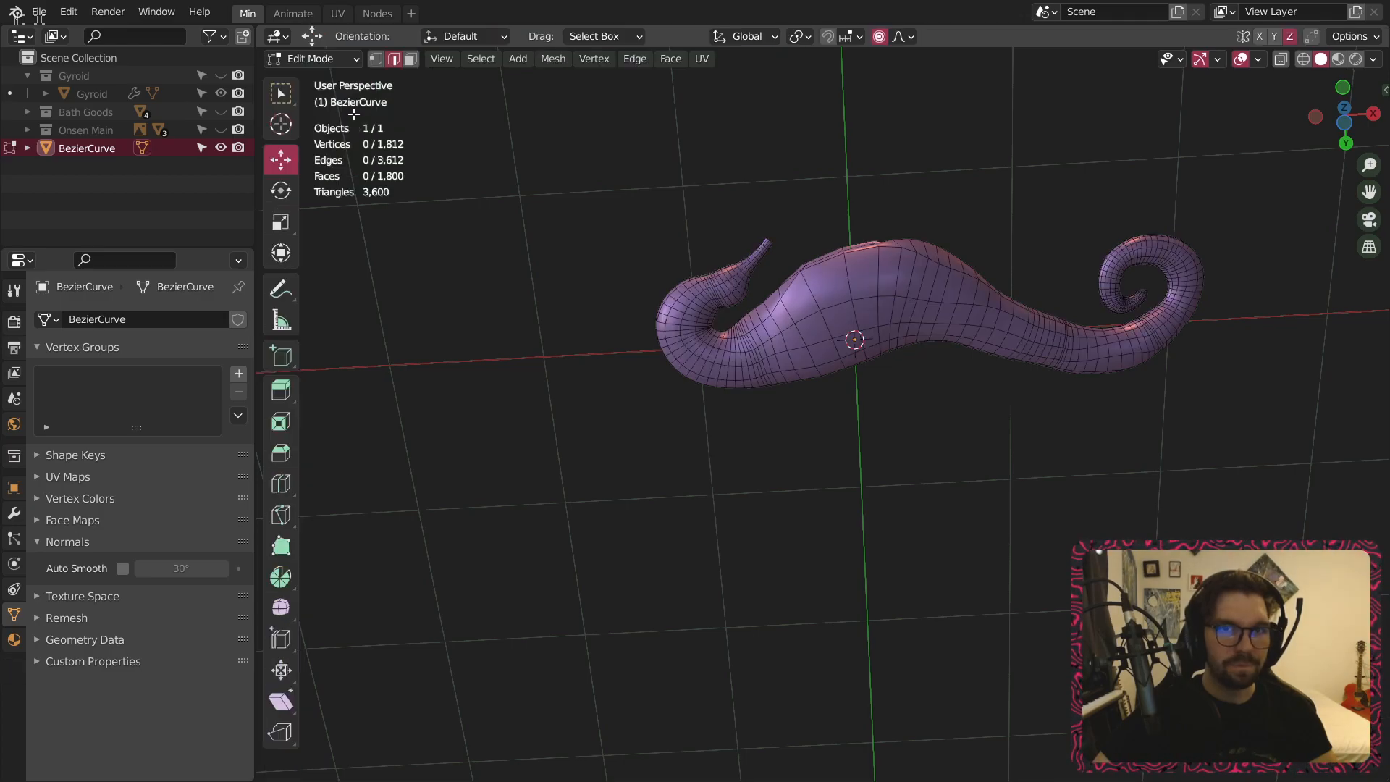
pyautogui.scroll(8, 667, 331)
pyautogui.scroll(3, 678, 360)
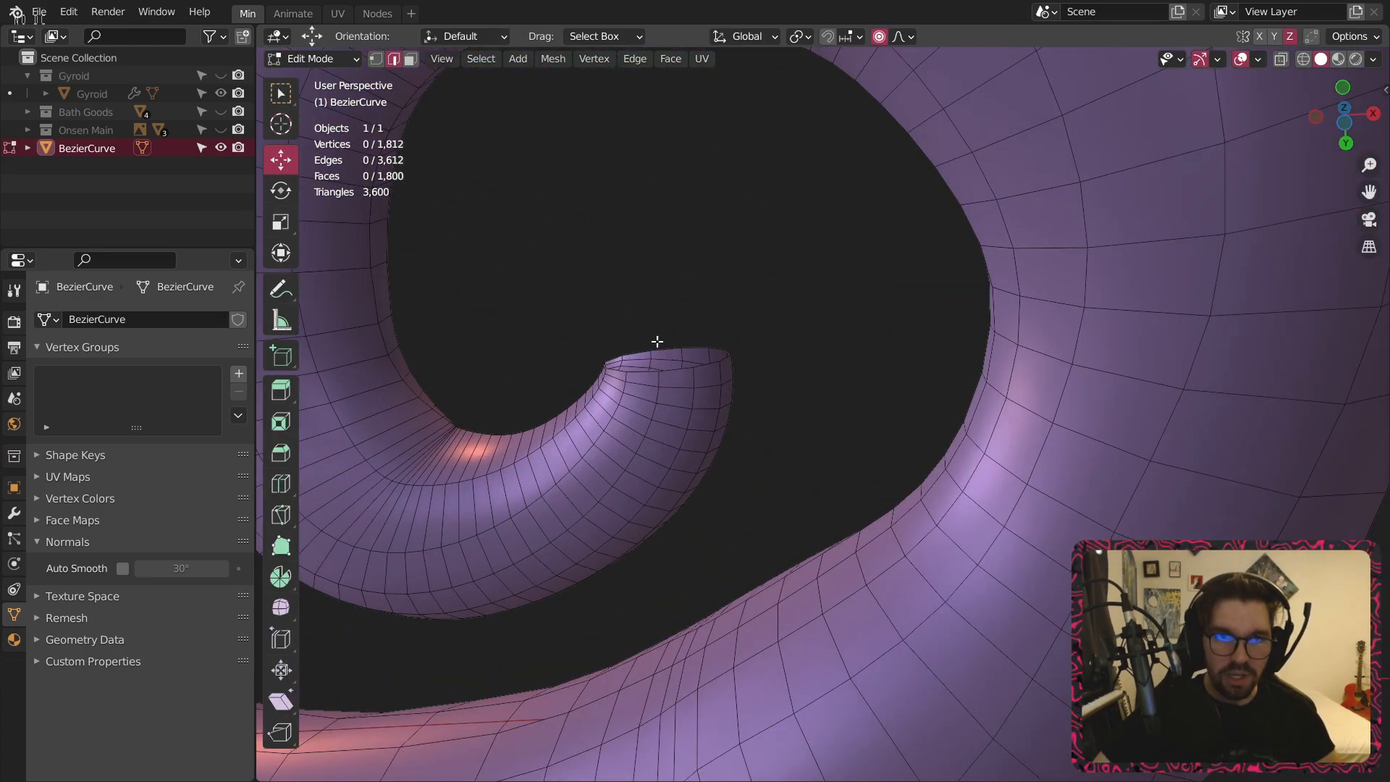
pyautogui.keyDown('alt'); pyautogui.click(674, 372); pyautogui.keyUp('alt')
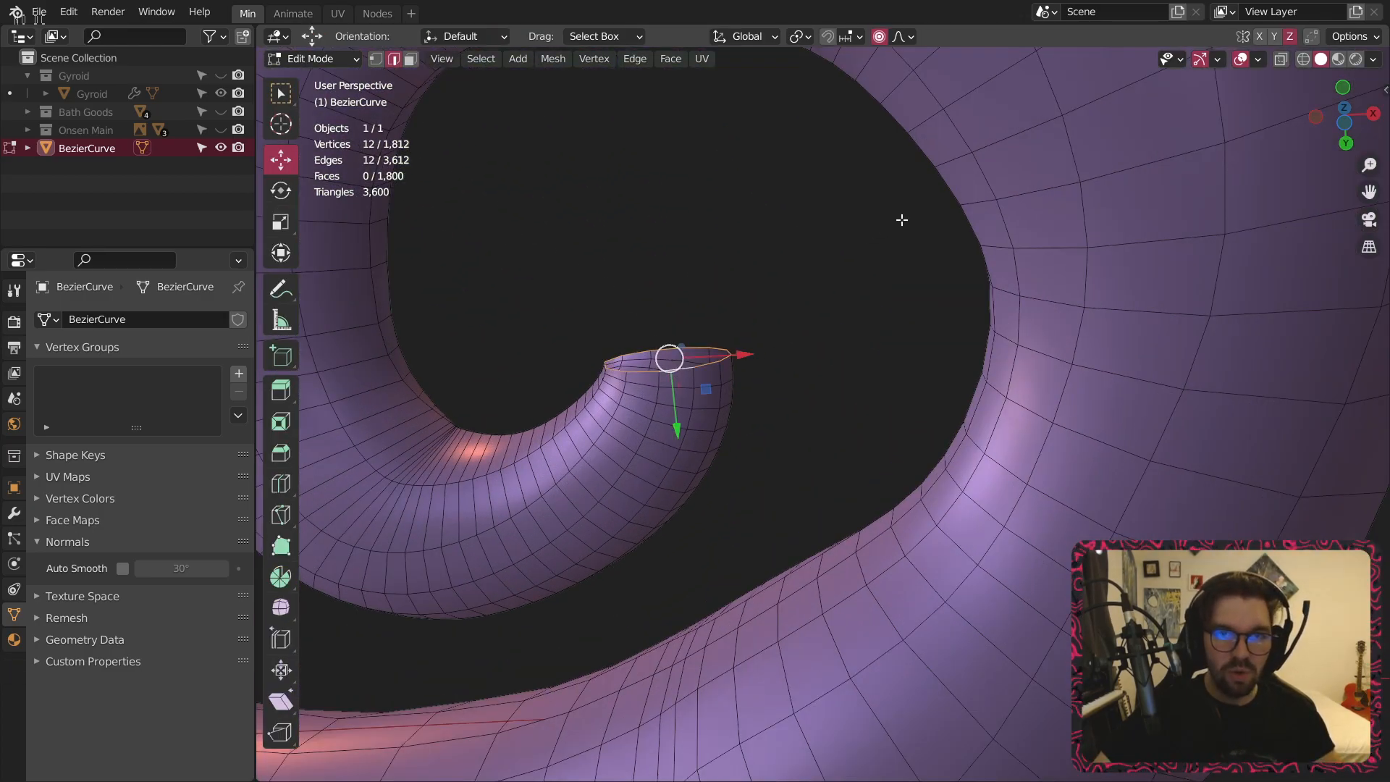
# Scale the tail-tip edge loop to 0.01 on X, Y and Z with proportional editing limited to connected geometry.
pyautogui.press('s')
pyautogui.click(606, 676)
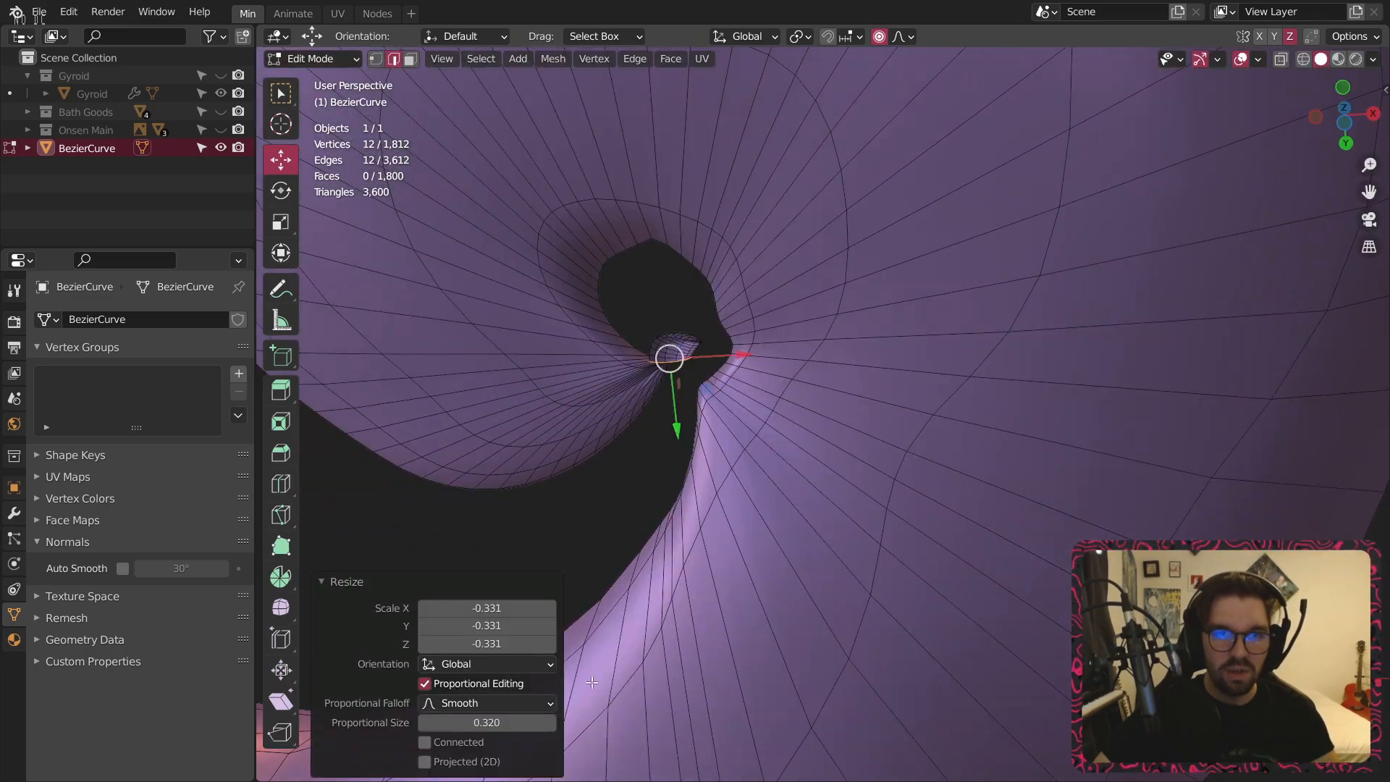
pyautogui.click(424, 742)
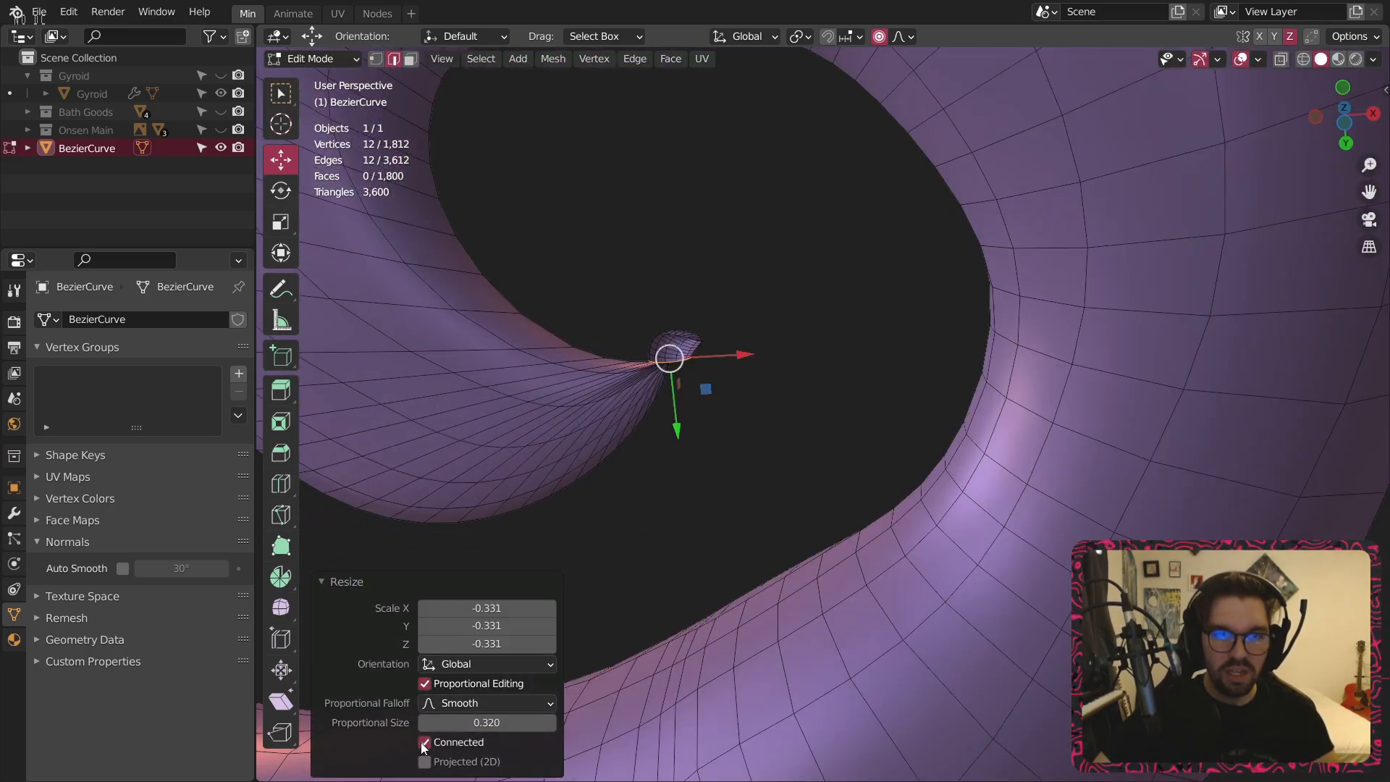
pyautogui.click(485, 608)
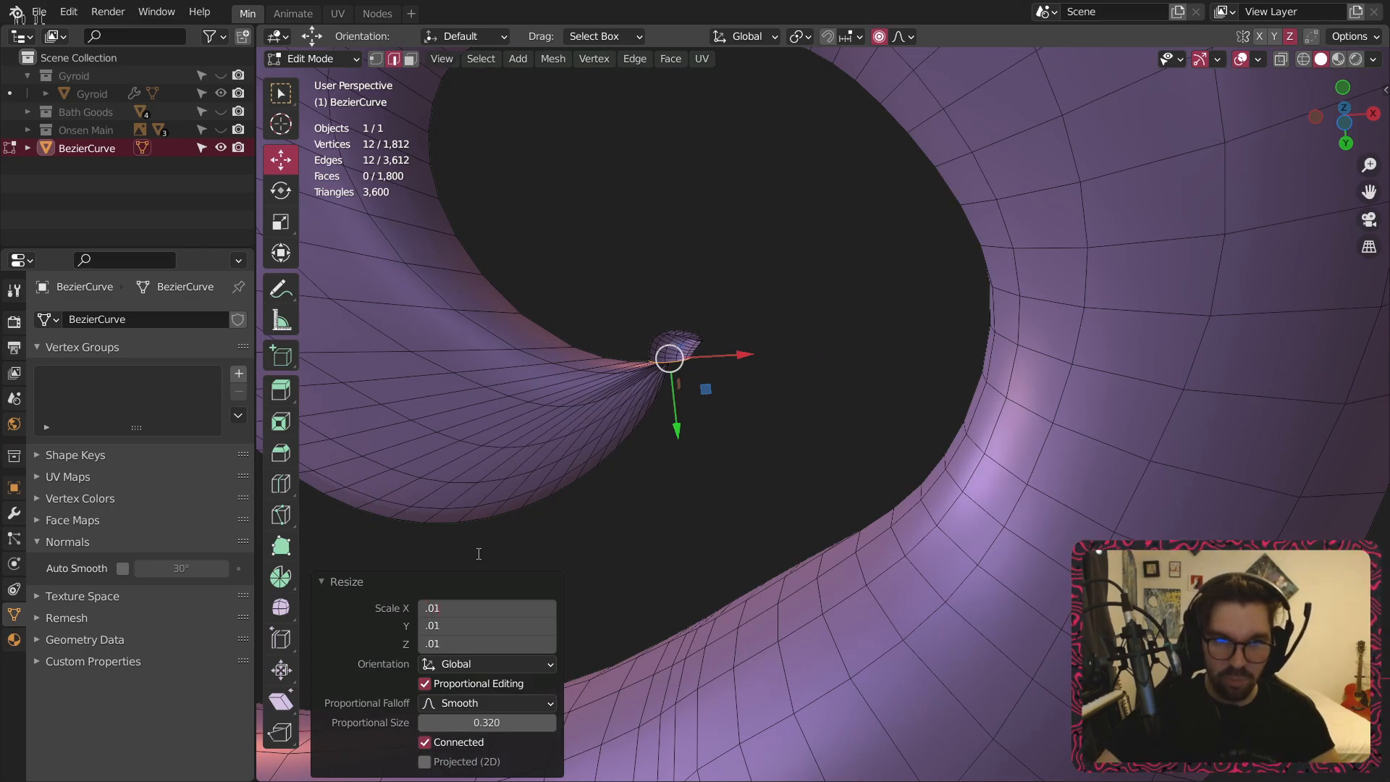
pyautogui.press('Return')
pyautogui.keyDown('shift'); pyautogui.moveTo(631, 316); pyautogui.dragTo(706, 333, button='middle'); pyautogui.keyUp('shift')
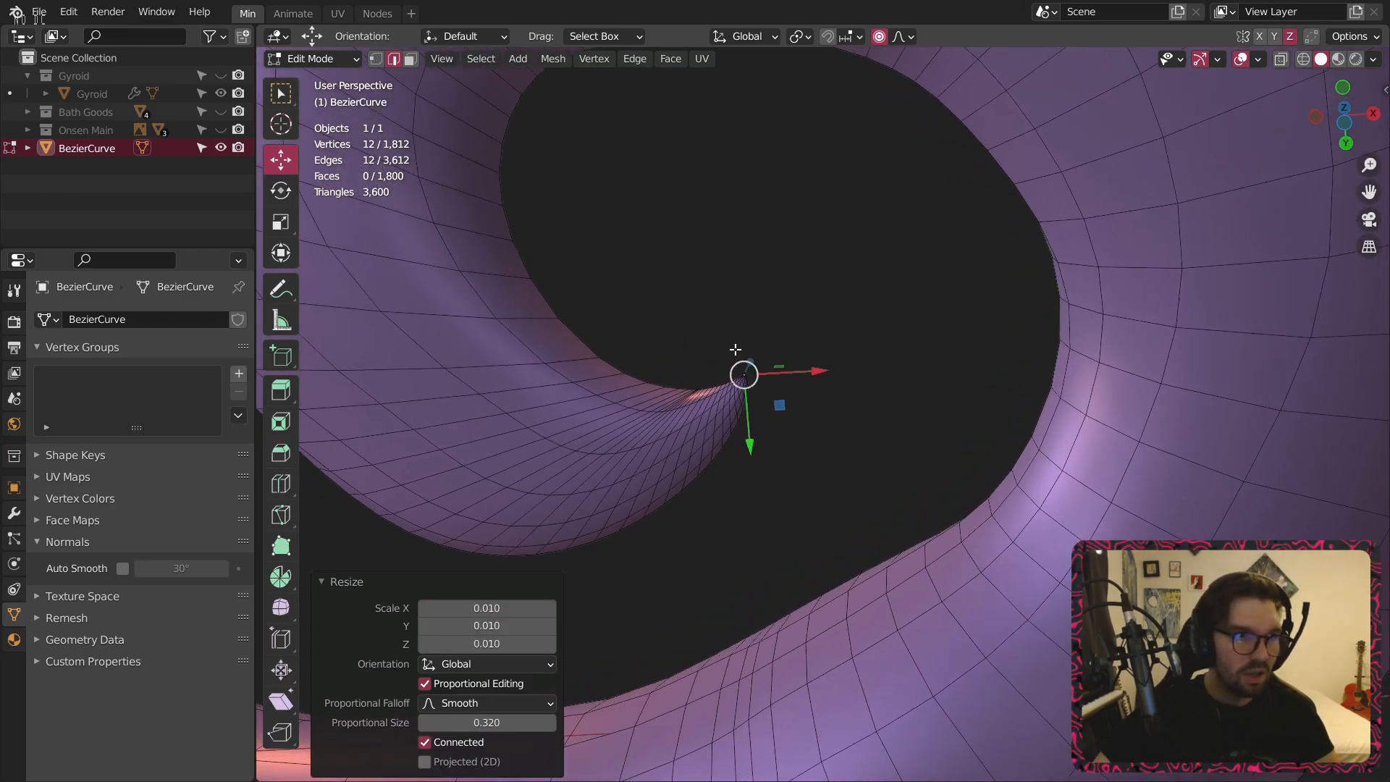
# Merge the selected tail-tip vertices at their center and clear the selection.
pyautogui.scroll(6, 756, 367)
pyautogui.scroll(4, 695, 380)
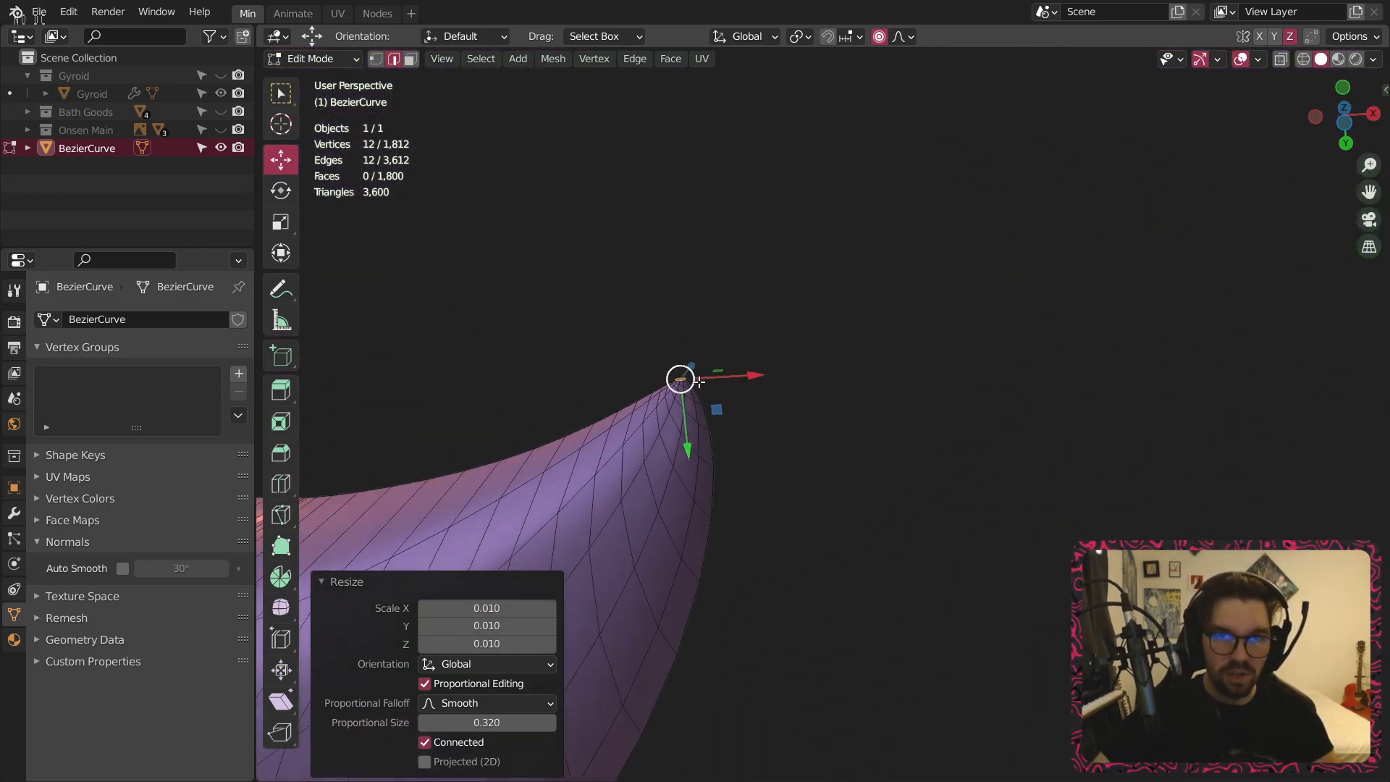
pyautogui.press('1')
pyautogui.rightClick(673, 365)
pyautogui.moveTo(670, 693)
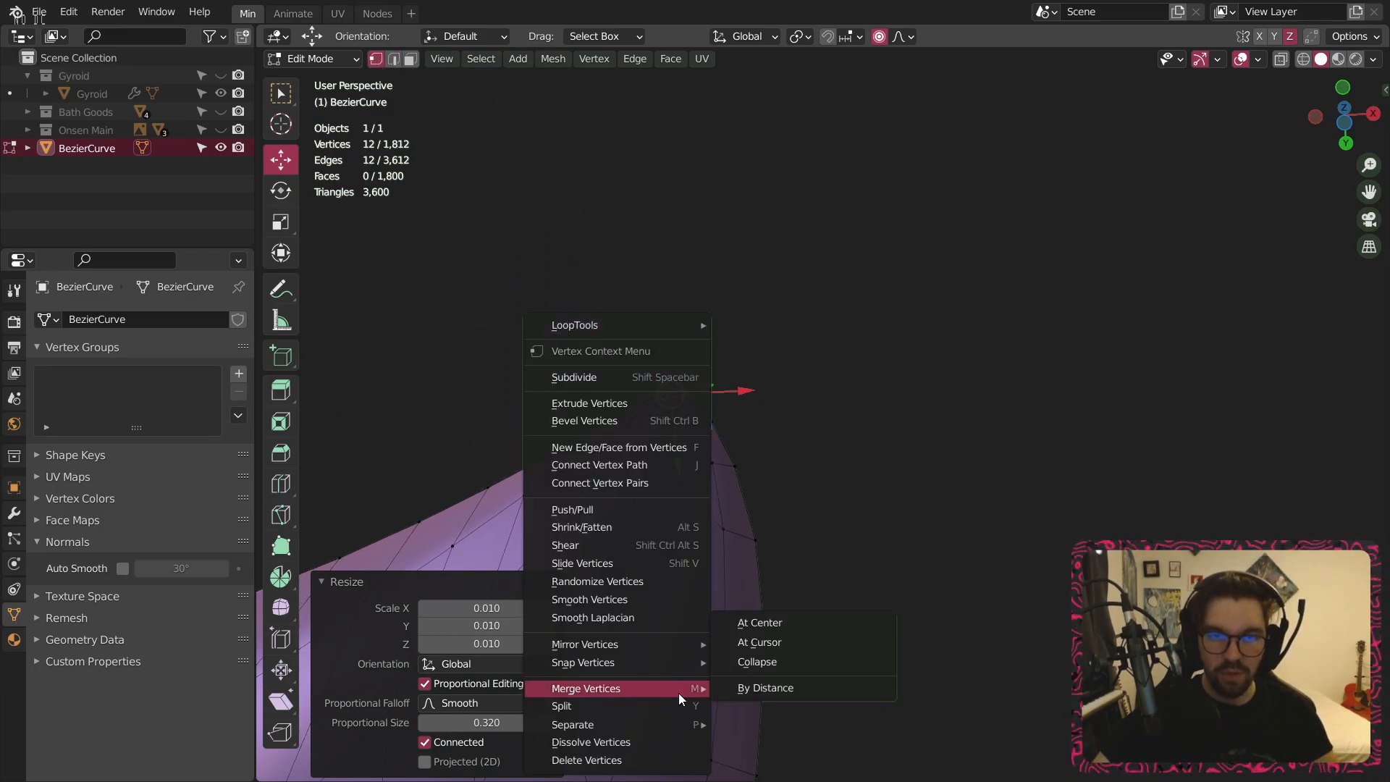
pyautogui.click(769, 624)
pyautogui.click(811, 383)
# Select the edge loop closest to the merged tail tip and dissolve it.
pyautogui.scroll(-5, 791, 378)
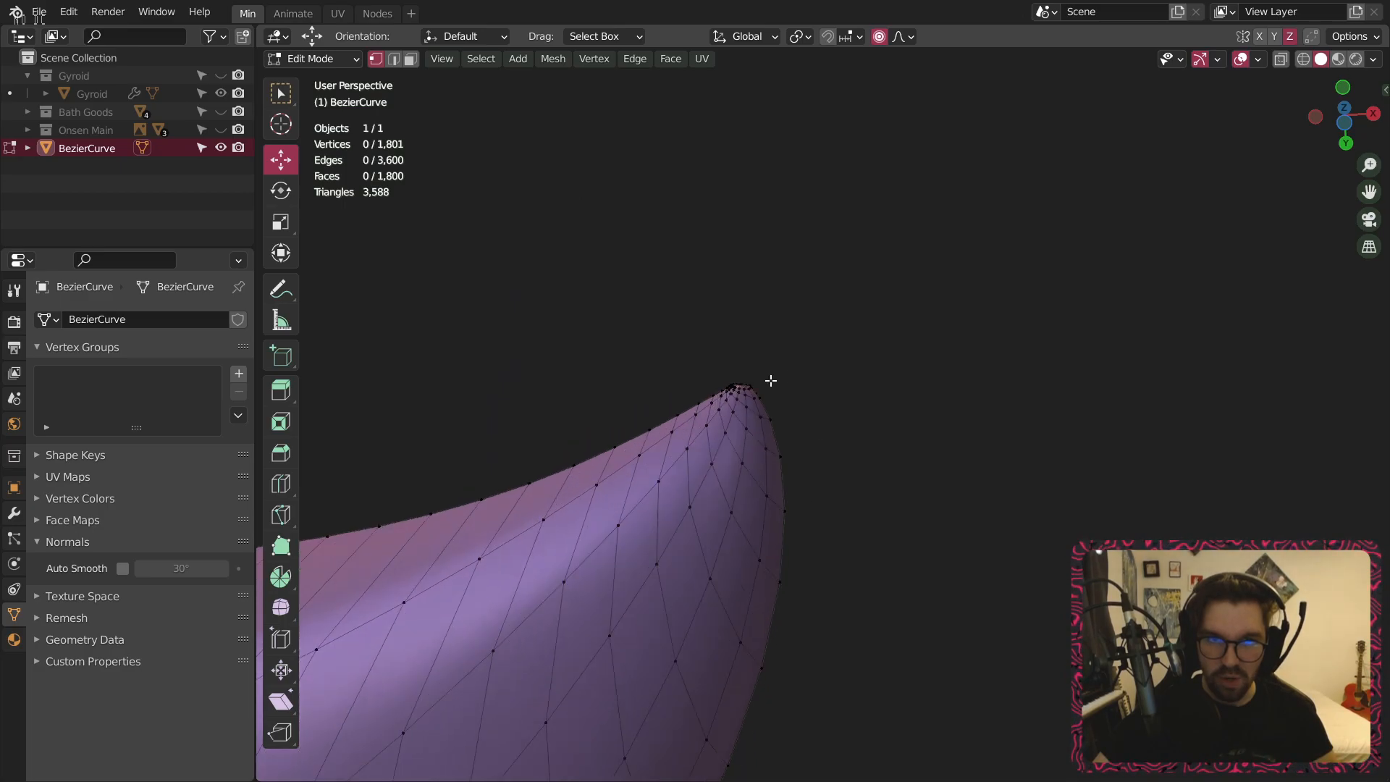
pyautogui.scroll(5, 743, 396)
pyautogui.moveTo(742, 395); pyautogui.dragTo(748, 465, button='middle')
pyautogui.scroll(6, 736, 415)
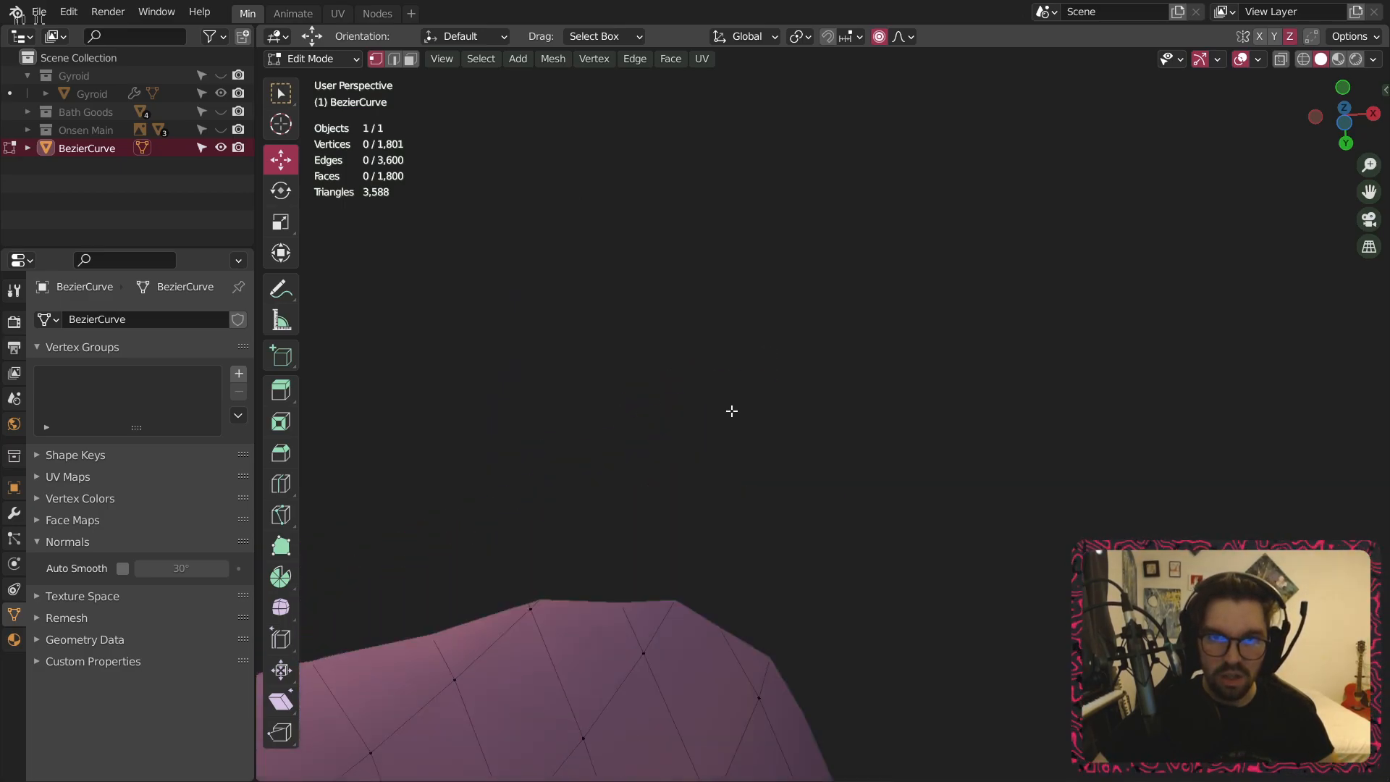
pyautogui.scroll(-7, 746, 427)
pyautogui.scroll(2, 751, 442)
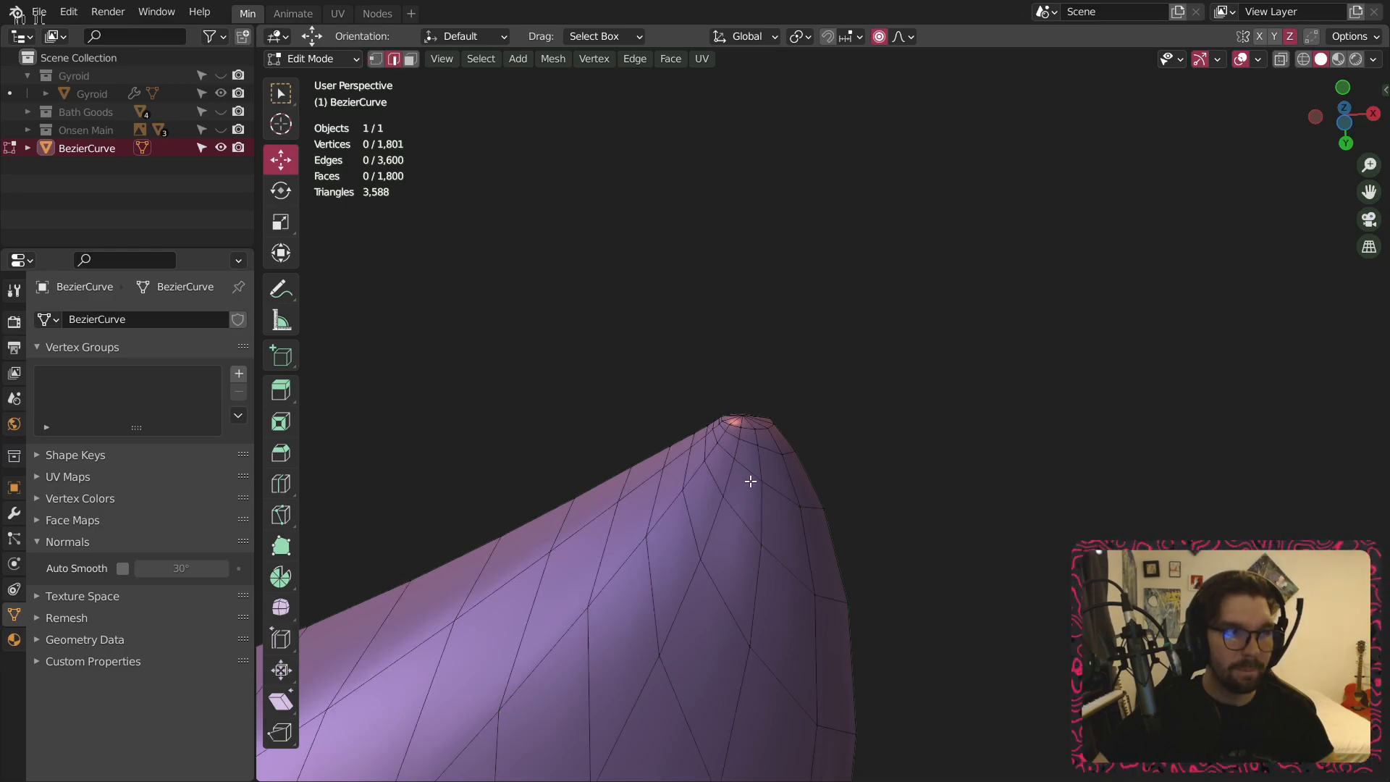
pyautogui.keyDown('alt'); pyautogui.click(746, 427); pyautogui.keyUp('alt')
pyautogui.rightClick(746, 427)
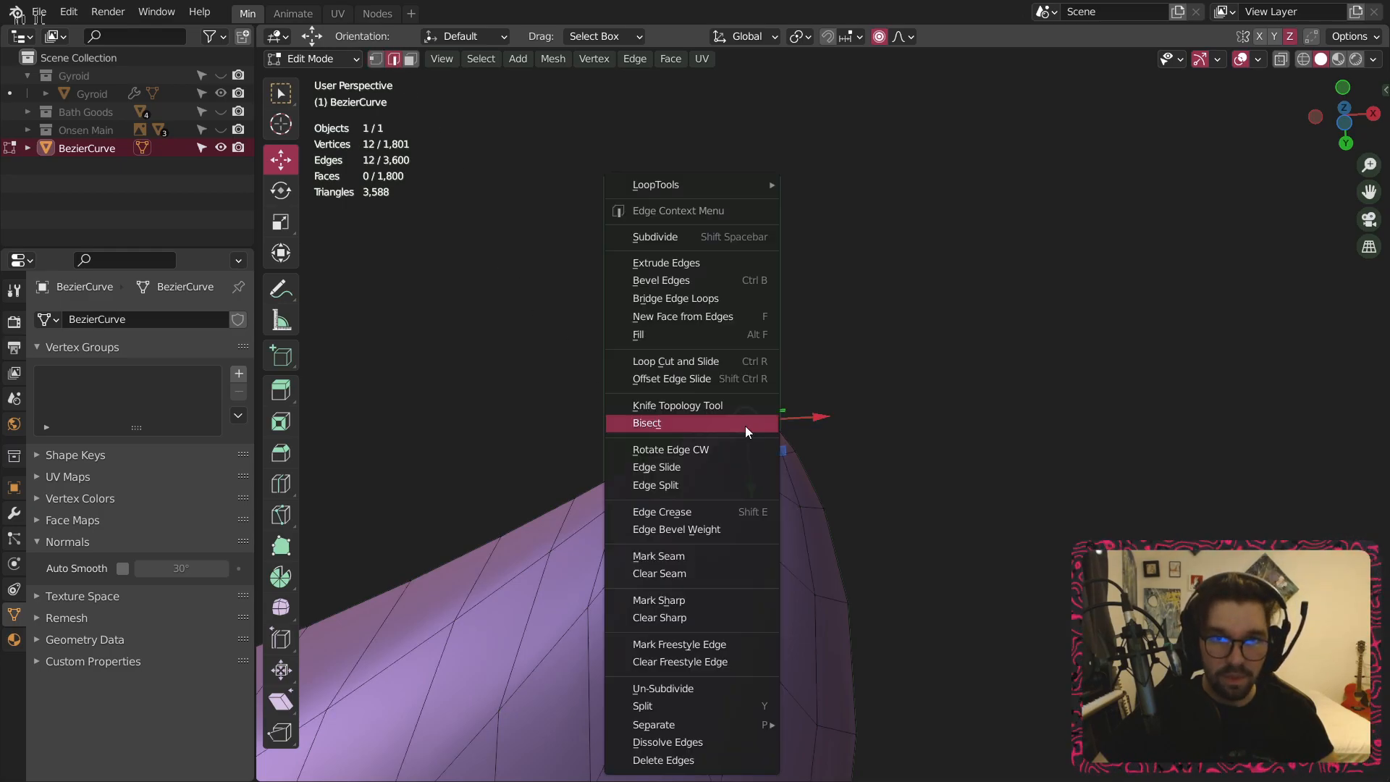
pyautogui.click(687, 741)
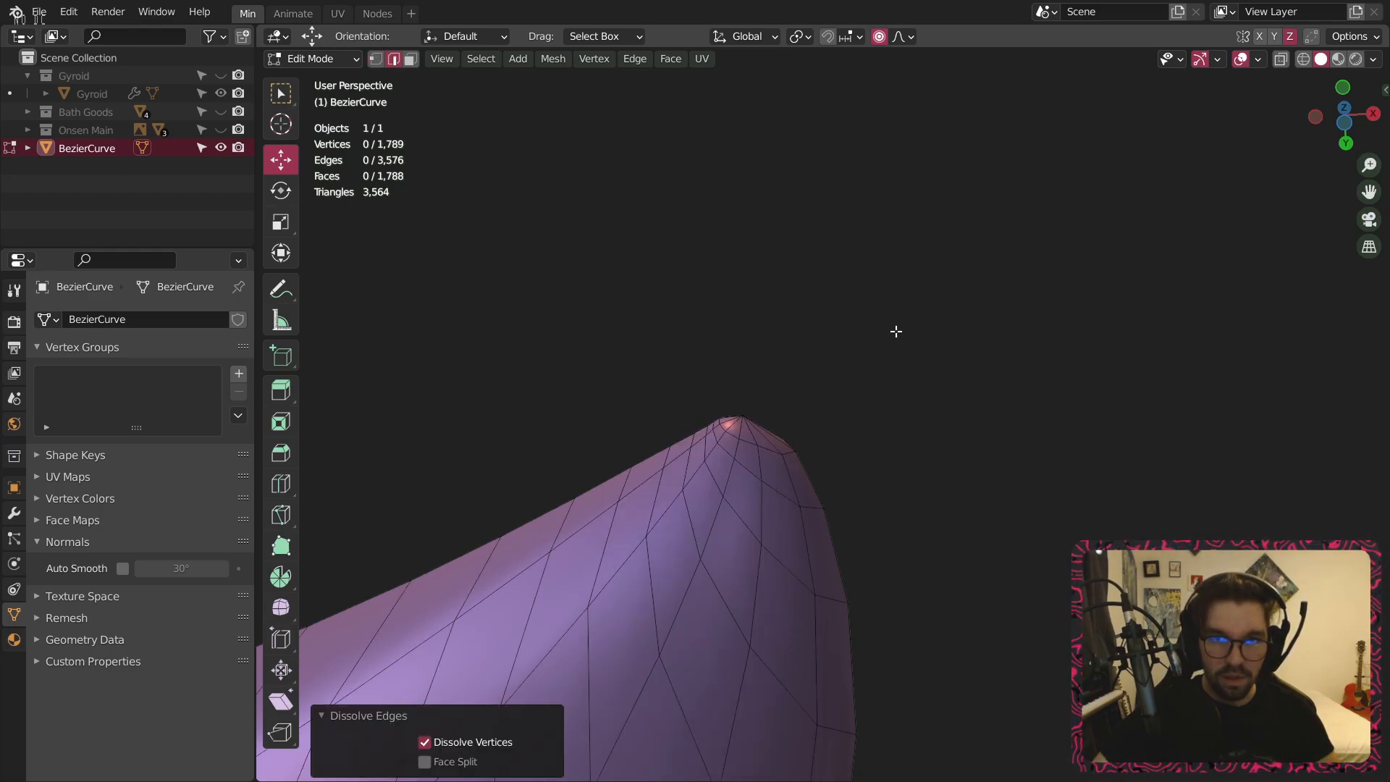
# Dissolve two more edge loops beside the tail tip, one after the other, to sharpen the point.
pyautogui.keyDown('alt'); pyautogui.click(745, 428); pyautogui.keyUp('alt')
pyautogui.rightClick(745, 428)
pyautogui.click(698, 600)
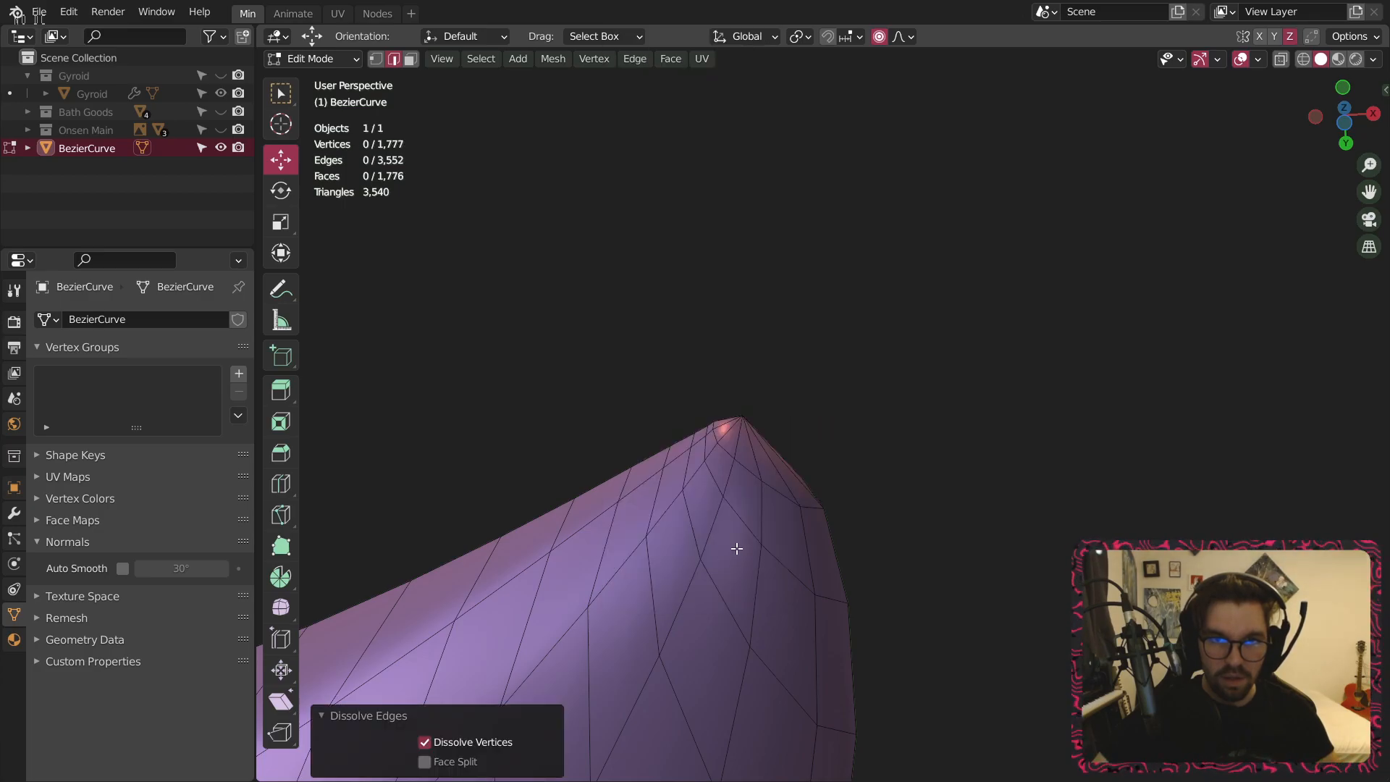
pyautogui.keyDown('alt'); pyautogui.click(749, 460); pyautogui.keyUp('alt')
pyautogui.rightClick(751, 456)
pyautogui.click(711, 579)
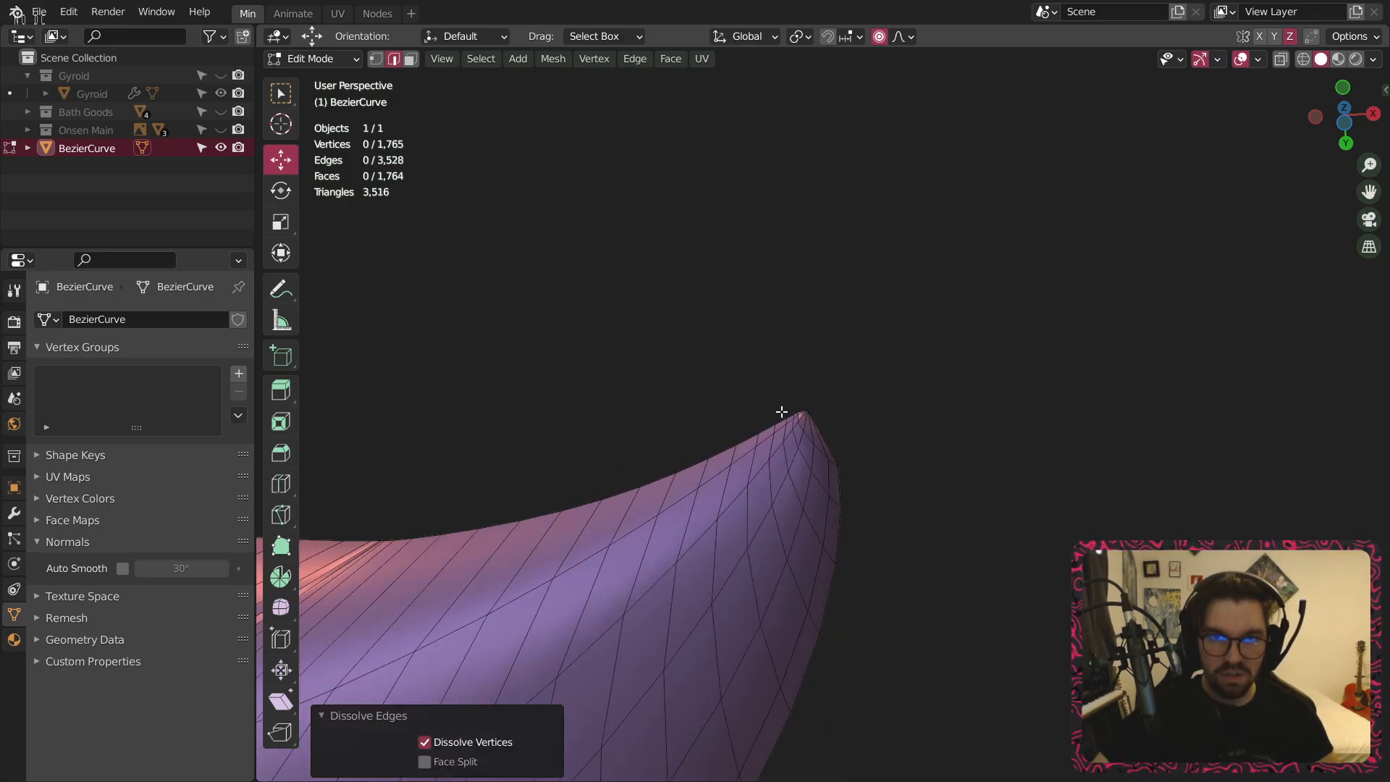
# Examine the open end of the snout and the overall body shape from several angles.
pyautogui.scroll(-10, 779, 381)
pyautogui.moveTo(686, 381); pyautogui.dragTo(746, 366, button='middle')
pyautogui.scroll(2, 834, 377)
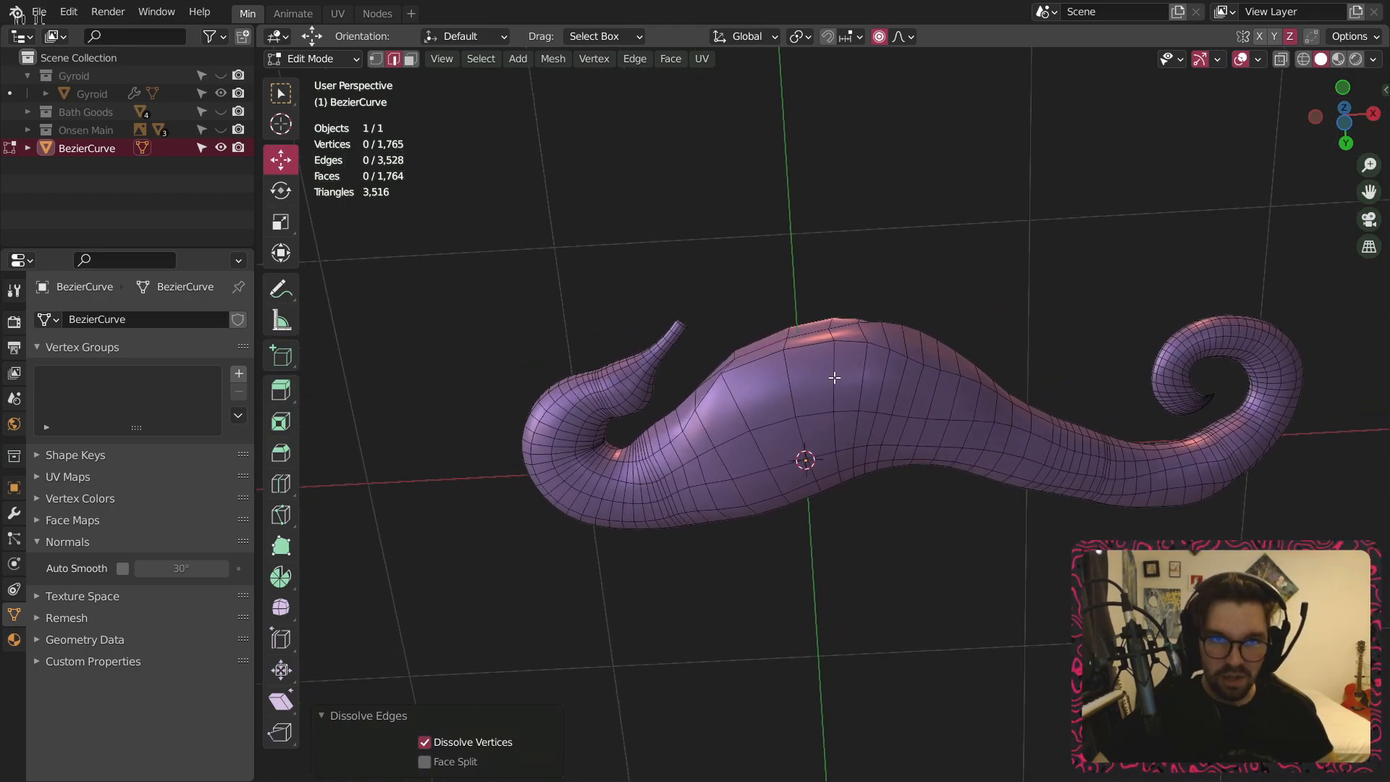
pyautogui.scroll(3, 658, 355)
pyautogui.moveTo(659, 341); pyautogui.dragTo(658, 270, button='middle')
pyautogui.scroll(3, 702, 247)
pyautogui.moveTo(745, 263)
pyautogui.mouseDown(button='middle')
pyautogui.moveTo(702, 247)
pyautogui.moveTo(748, 332)
pyautogui.moveTo(727, 398)
pyautogui.moveTo(747, 280)
pyautogui.mouseUp(button='middle')
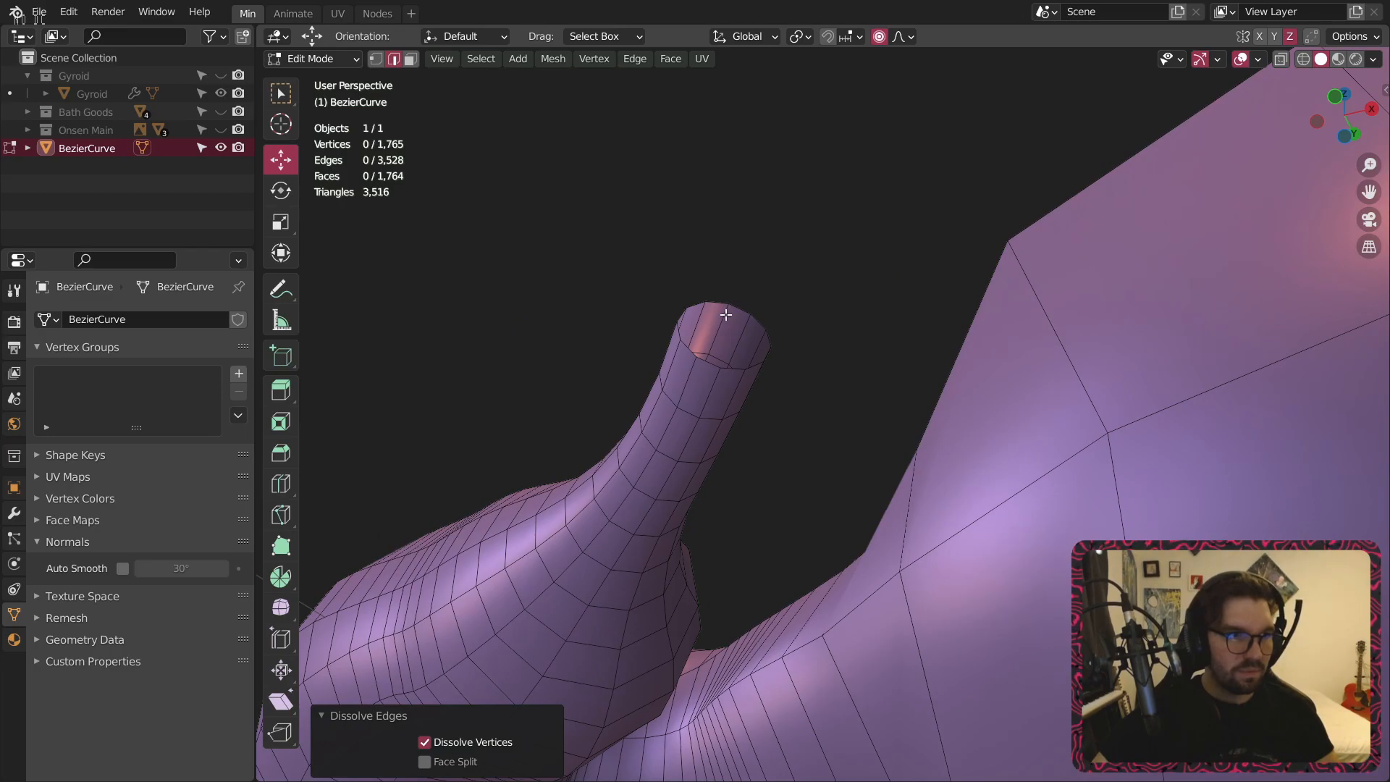
pyautogui.scroll(-8, 726, 315)
pyautogui.moveTo(924, 420); pyautogui.dragTo(819, 304, button='middle')
pyautogui.scroll(-5, 819, 304)
pyautogui.scroll(2, 804, 392)
pyautogui.scroll(2, 804, 392)
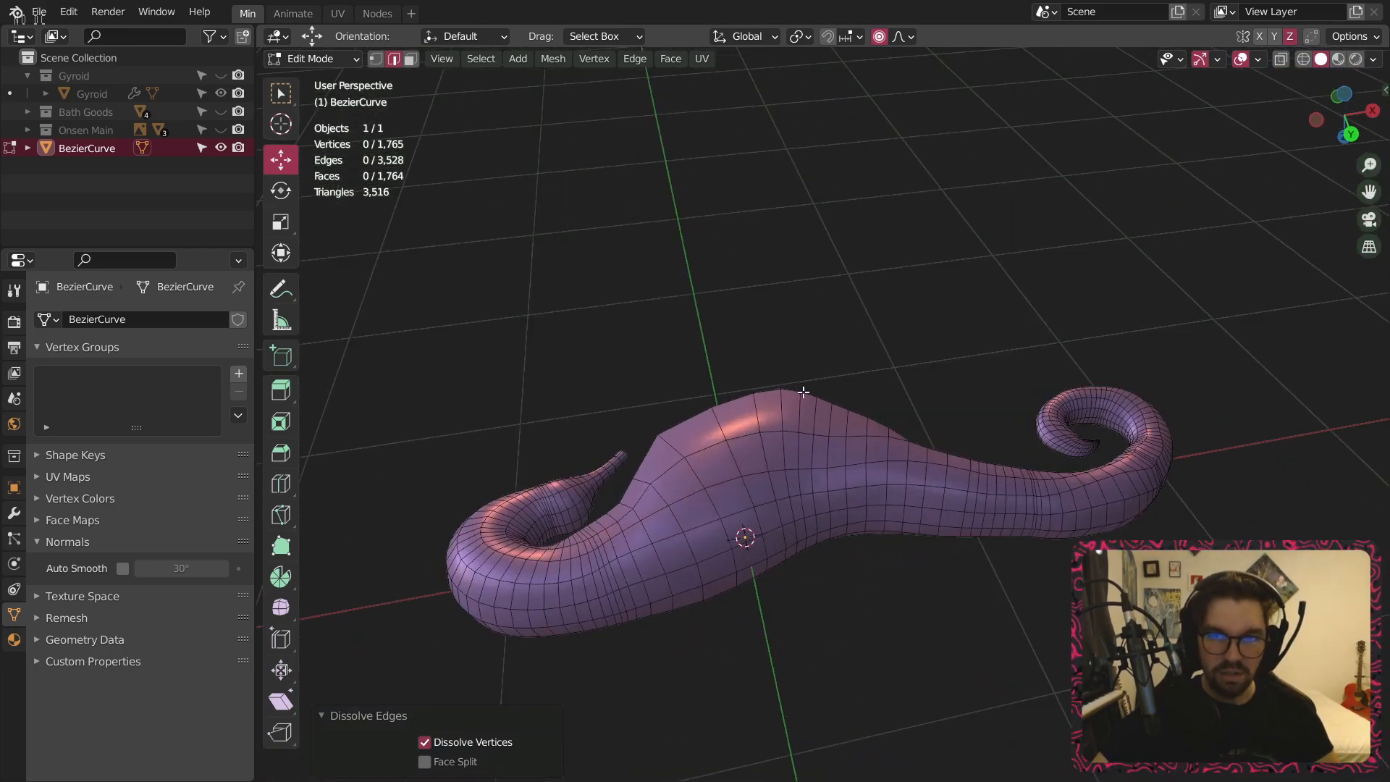
# Return the body mesh to Object Mode and add a Multiresolution modifier.
pyautogui.click(312, 59)
pyautogui.click(310, 78)
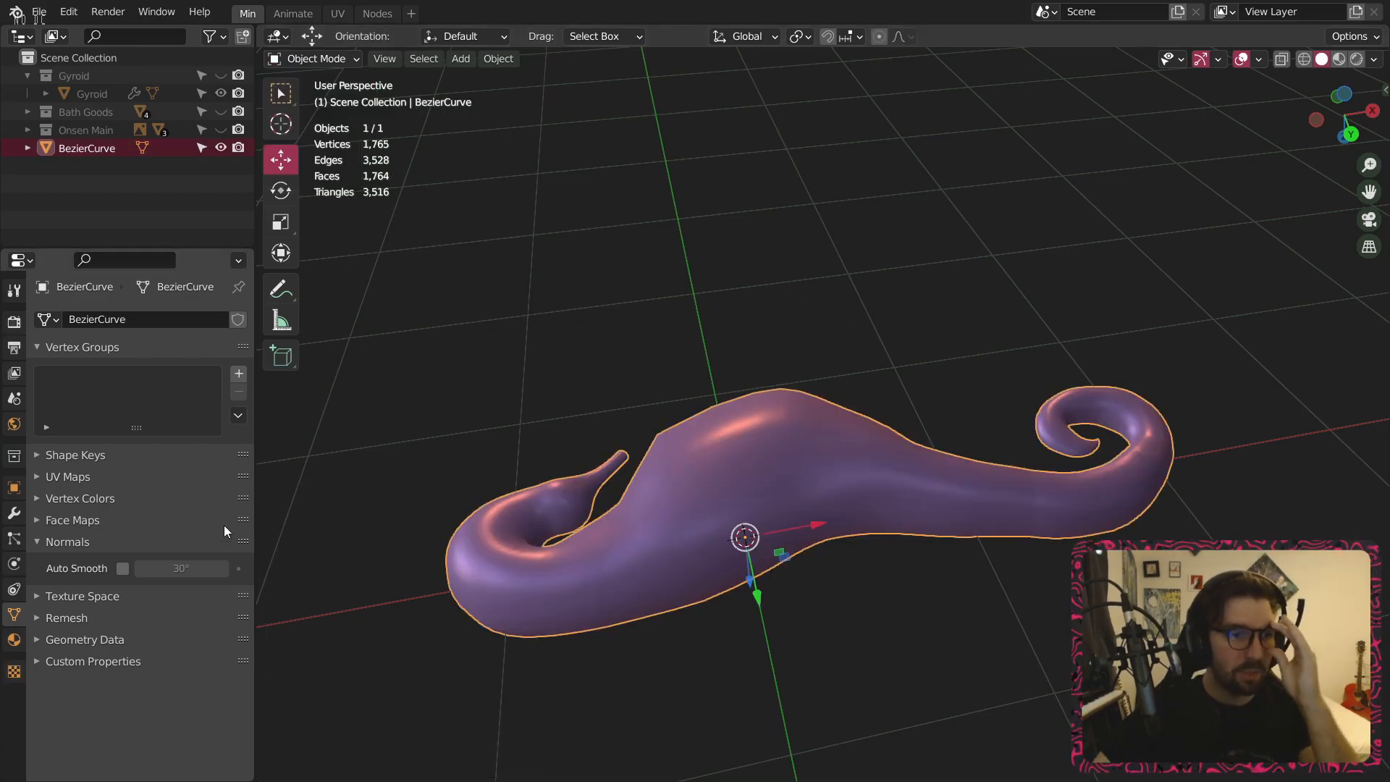
pyautogui.moveTo(615, 535); pyautogui.dragTo(649, 466, button='middle')
pyautogui.scroll(3, 605, 446)
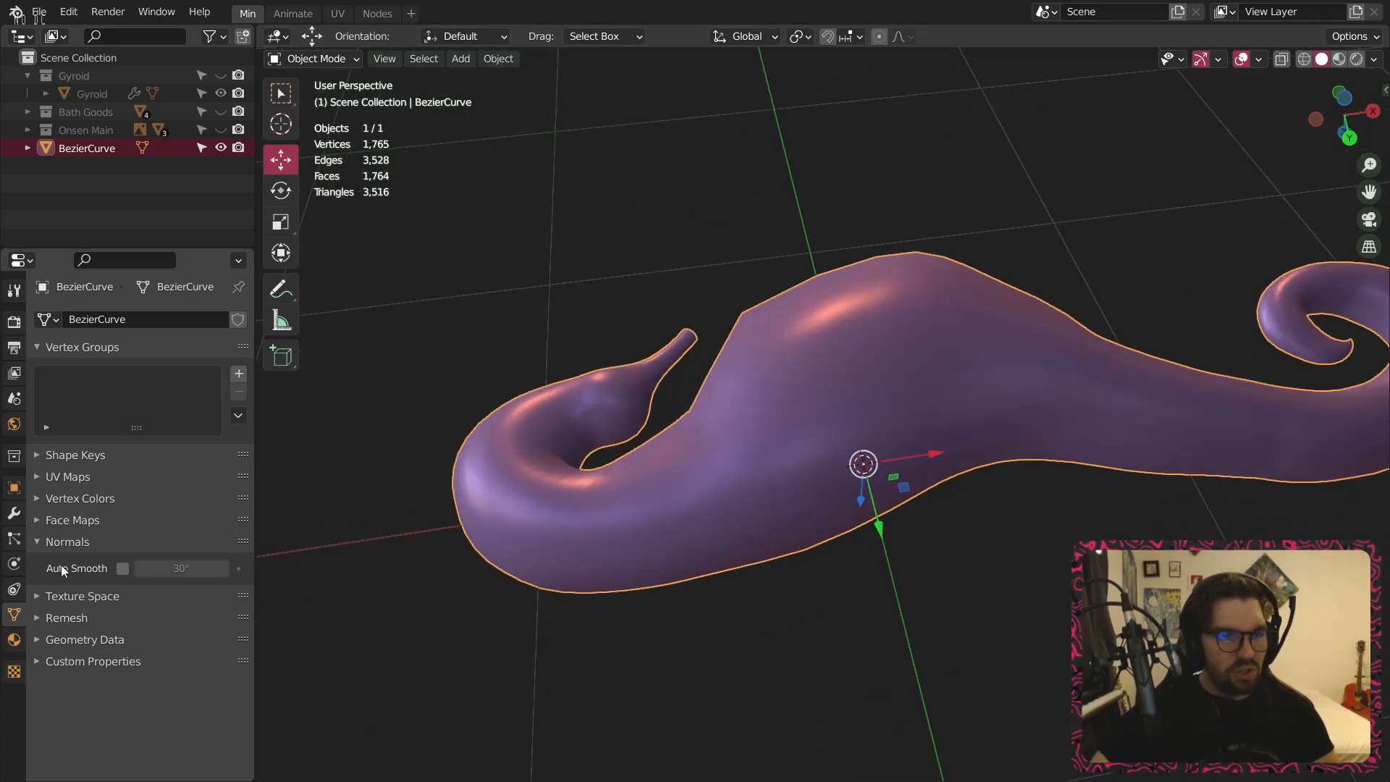
pyautogui.click(21, 517)
pyautogui.click(138, 318)
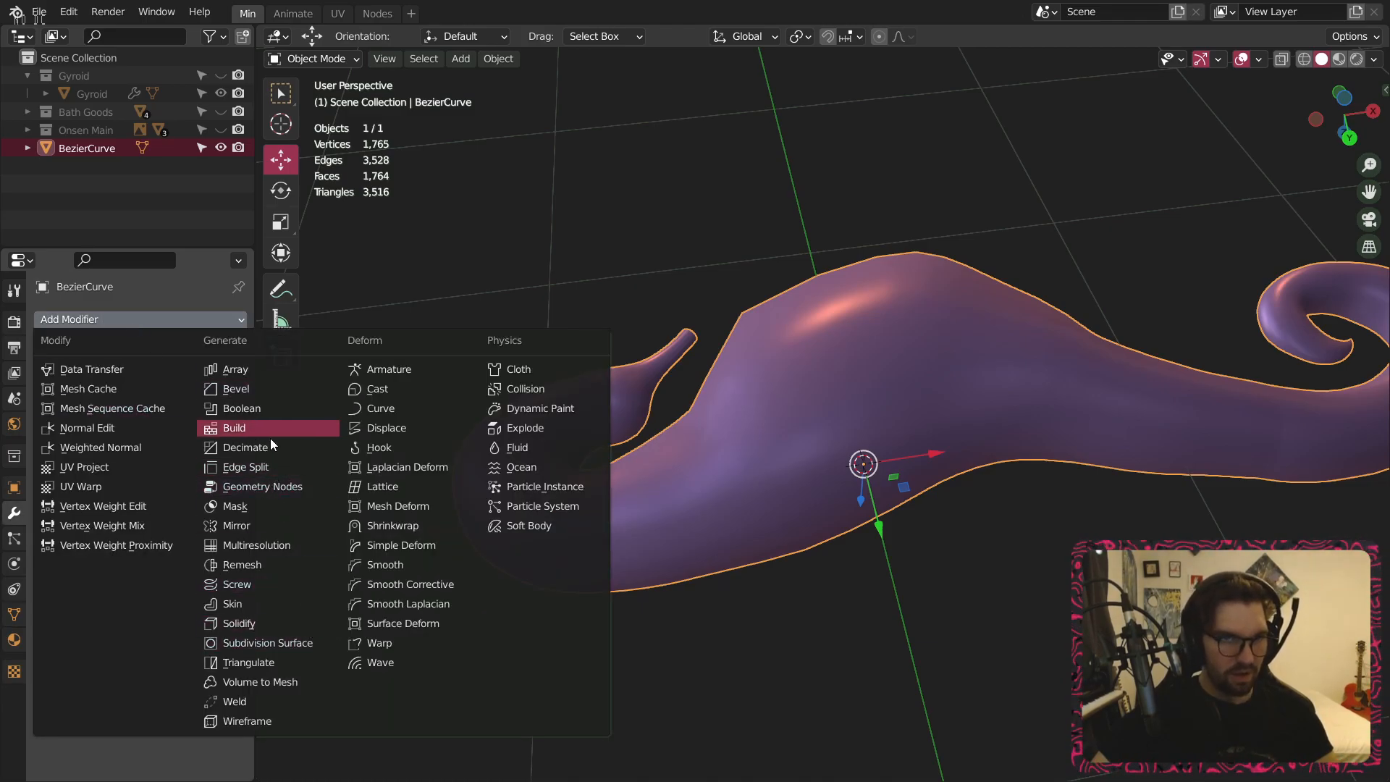
pyautogui.click(267, 550)
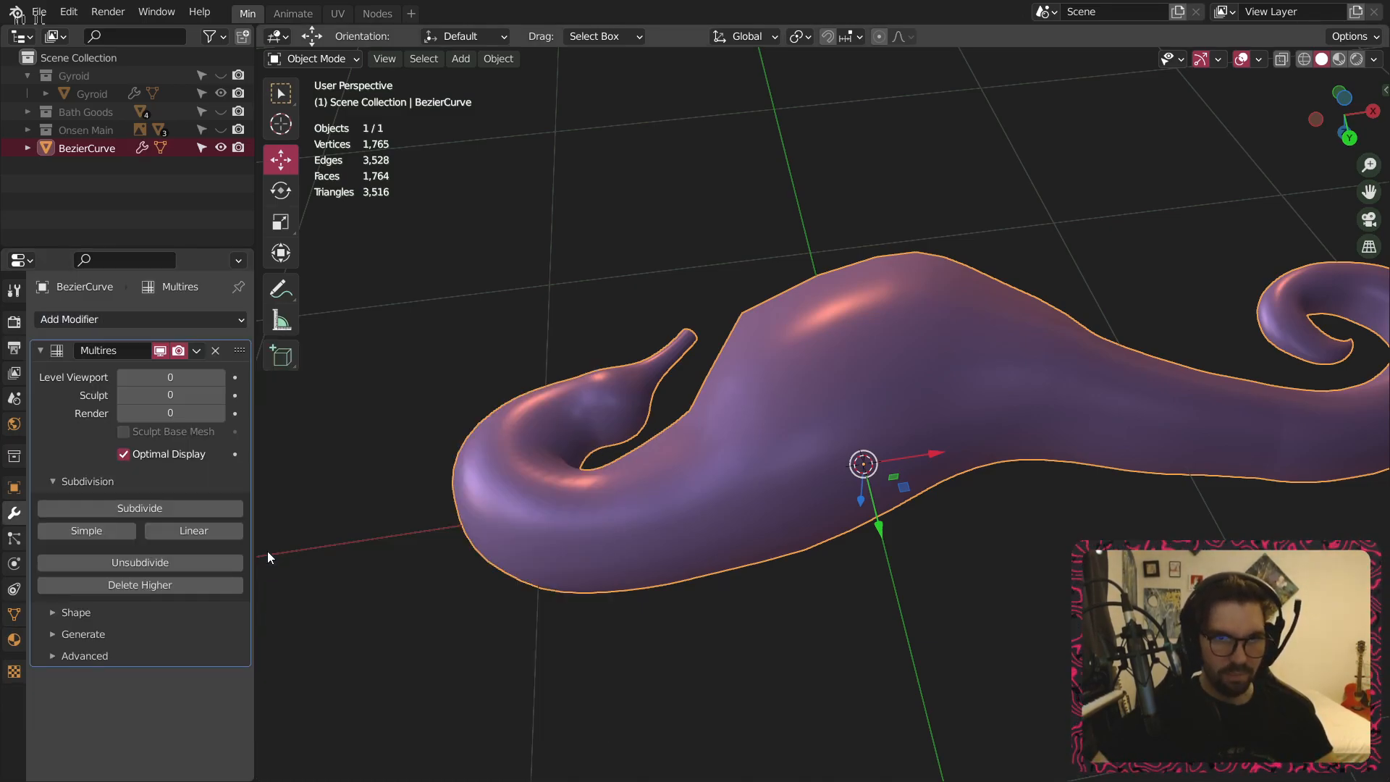
# Subdivide the Multires modifier three times to reach level 3.
pyautogui.click(159, 505)
pyautogui.click(159, 504)
pyautogui.moveTo(724, 394); pyautogui.dragTo(10, 466, button='middle')
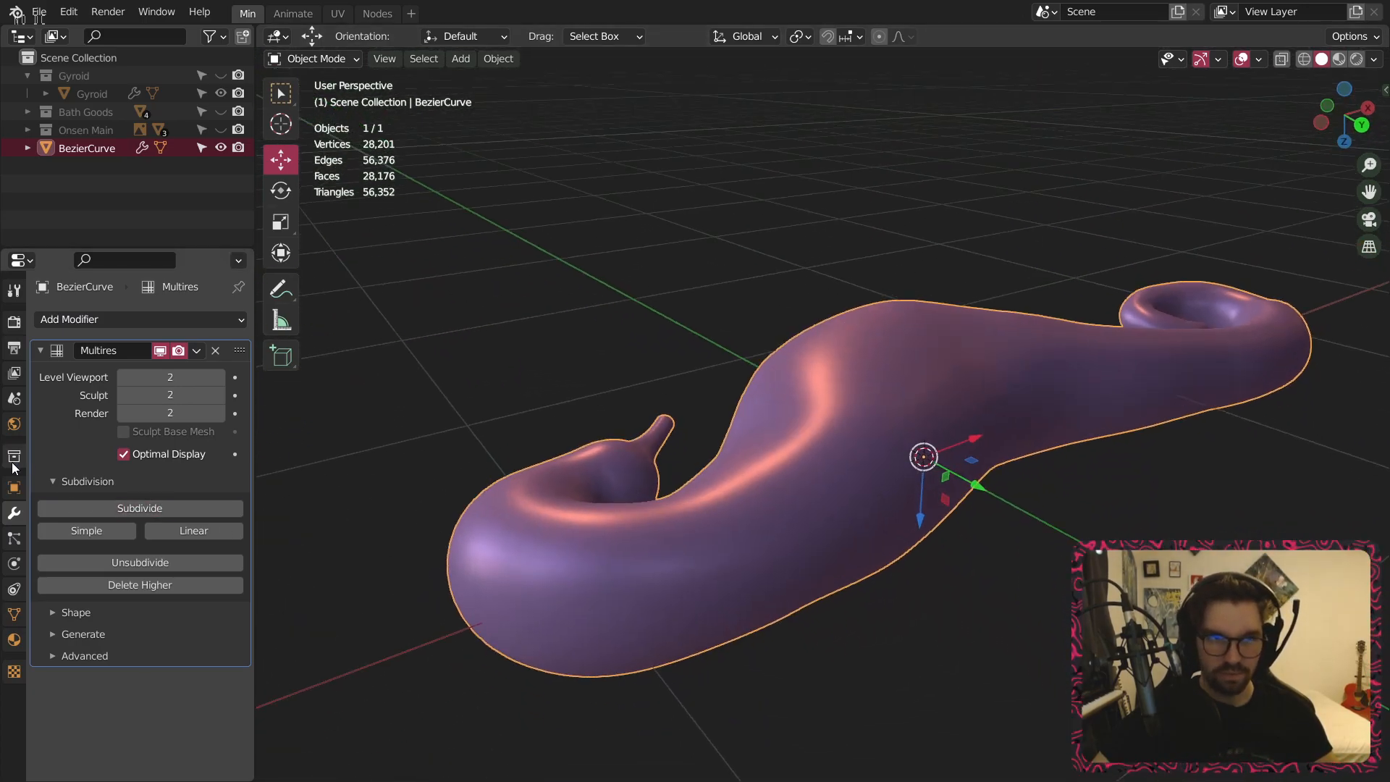
pyautogui.click(146, 510)
pyautogui.moveTo(891, 462); pyautogui.dragTo(862, 360, button='middle')
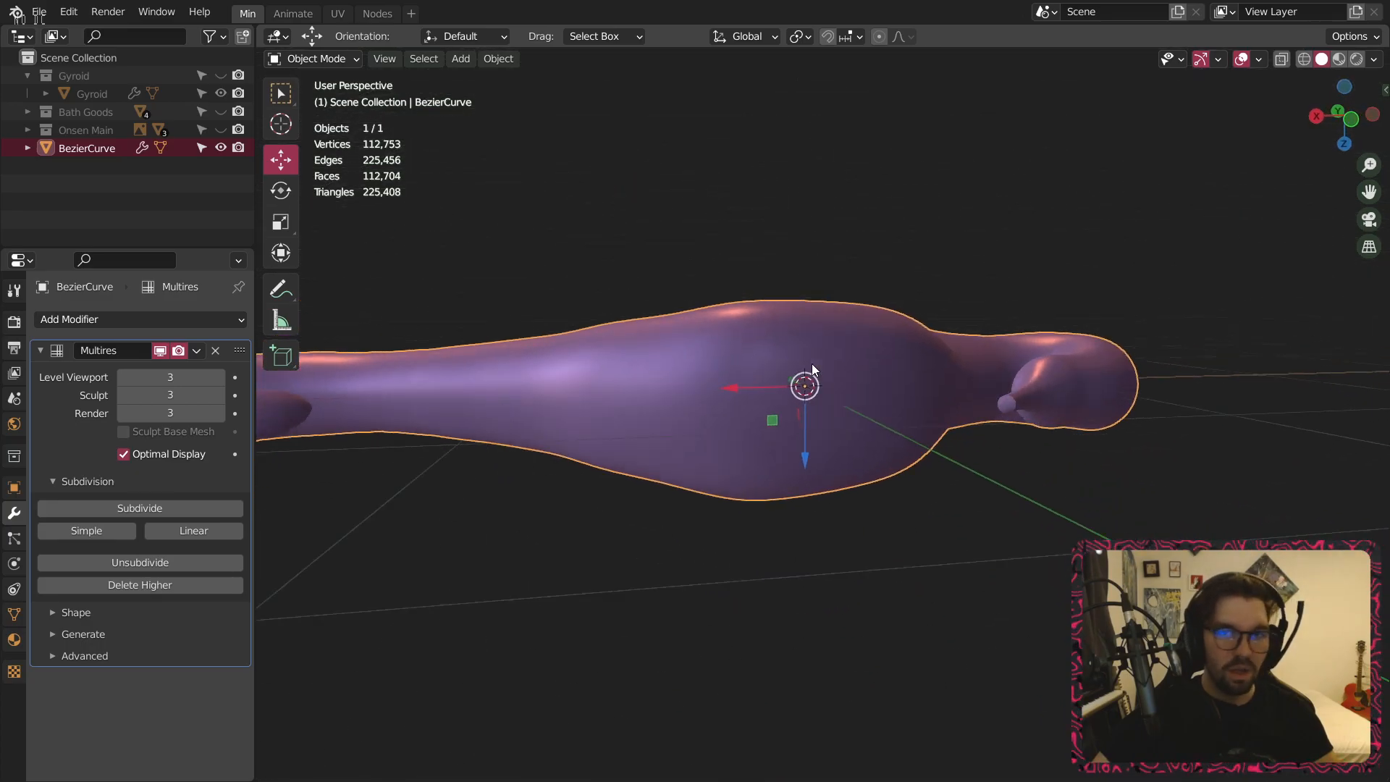
pyautogui.scroll(2, 758, 358)
# Switch to Sculpt Mode and smooth the belly with the Smooth brush, enlarging its radius to 292 px.
pyautogui.click(330, 59)
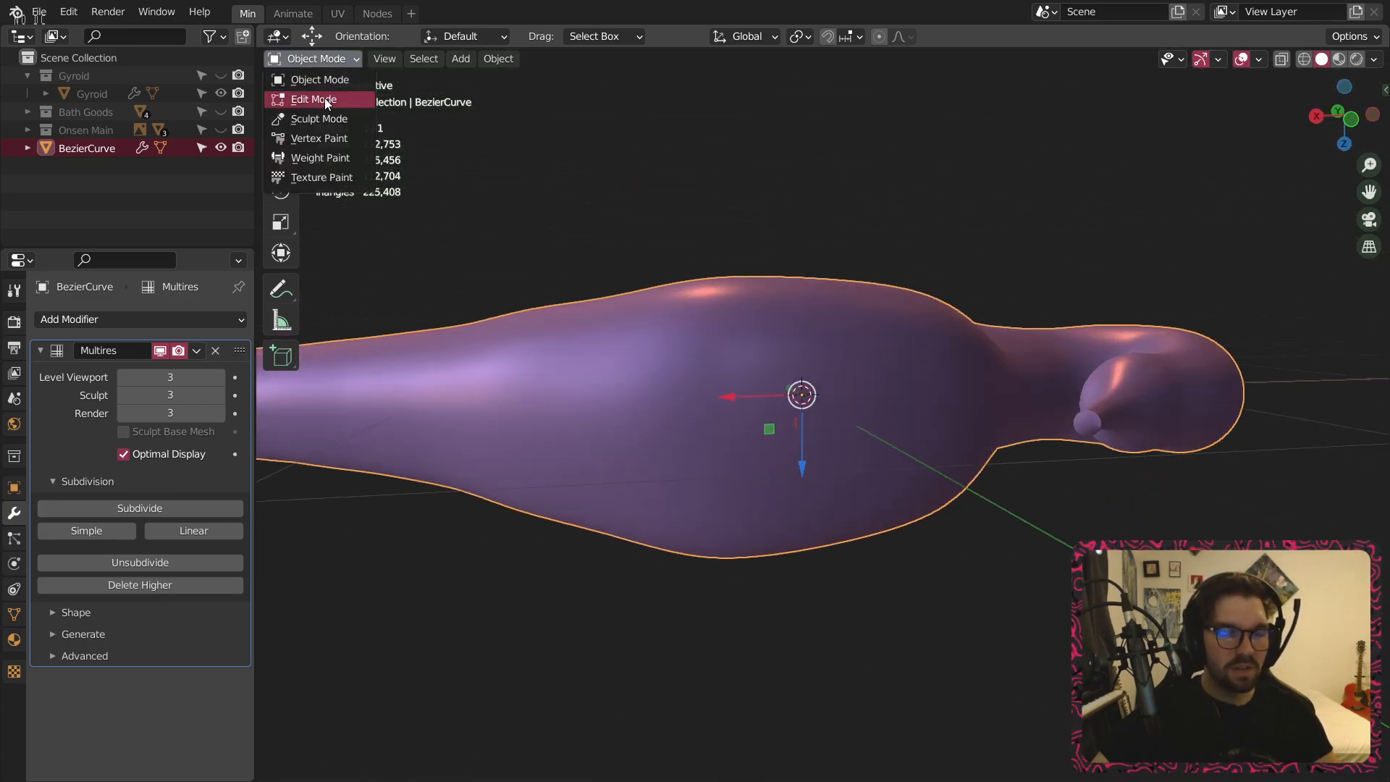
pyautogui.click(319, 119)
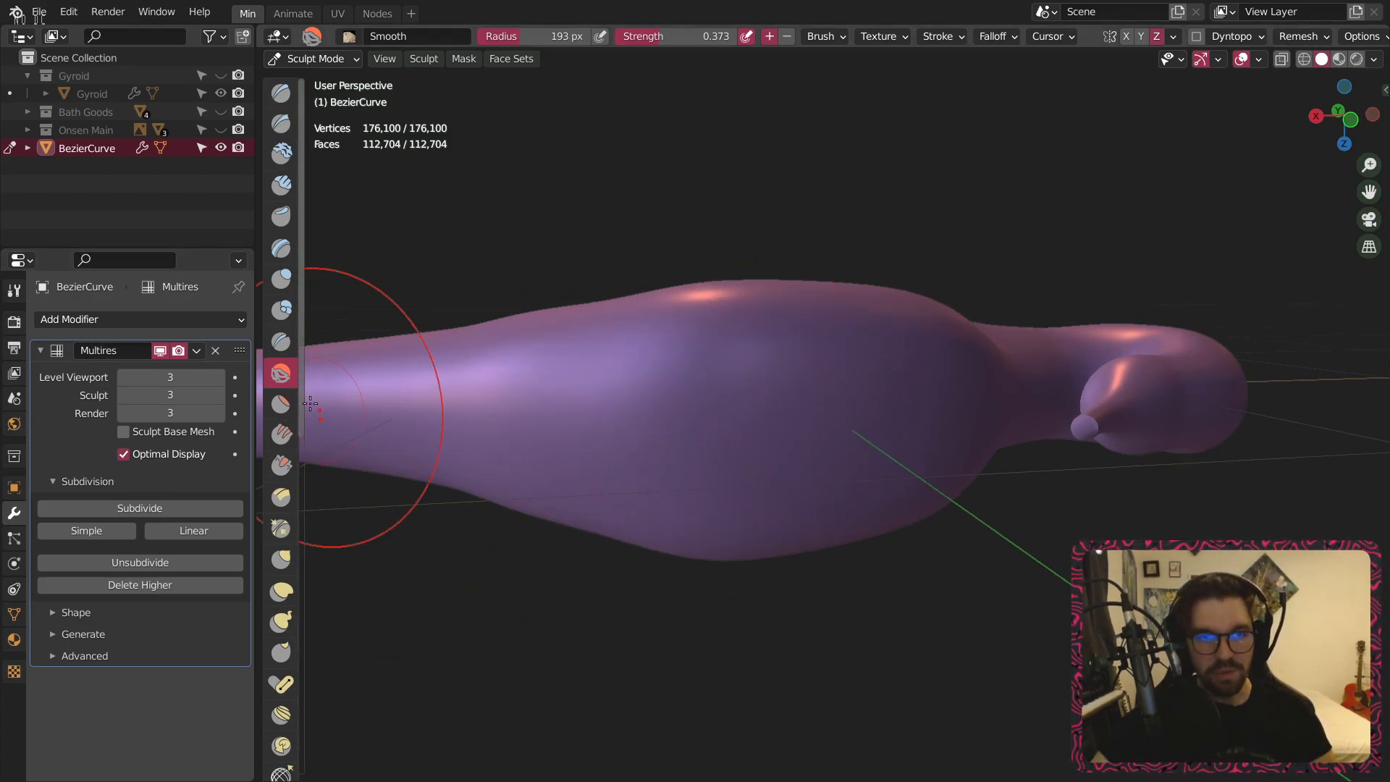
pyautogui.moveTo(703, 322); pyautogui.dragTo(782, 335)
pyautogui.scroll(-1, 847, 353)
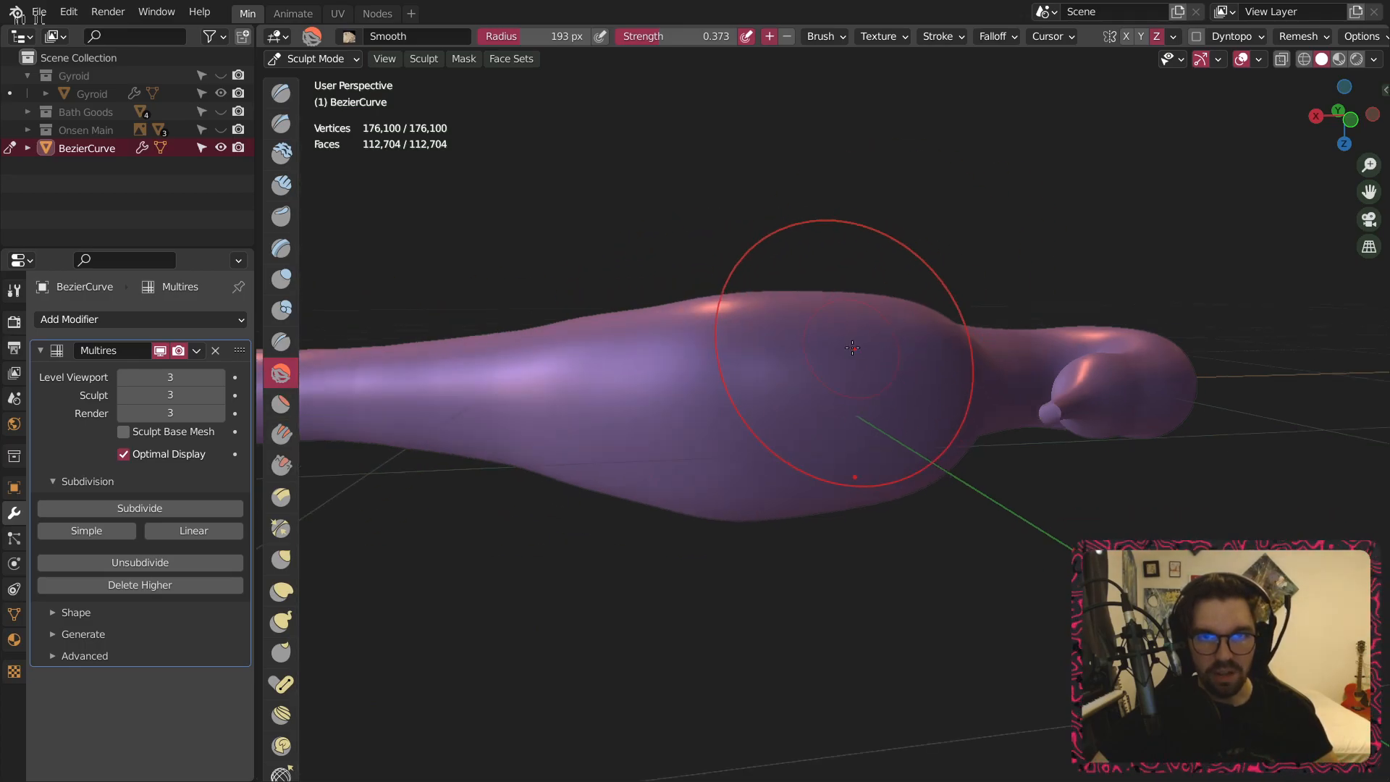
pyautogui.moveTo(847, 353); pyautogui.dragTo(840, 397, button='middle')
pyautogui.press(']')
pyautogui.press(']')
pyautogui.press(']')
pyautogui.press(']')
pyautogui.moveTo(782, 319); pyautogui.dragTo(701, 296)
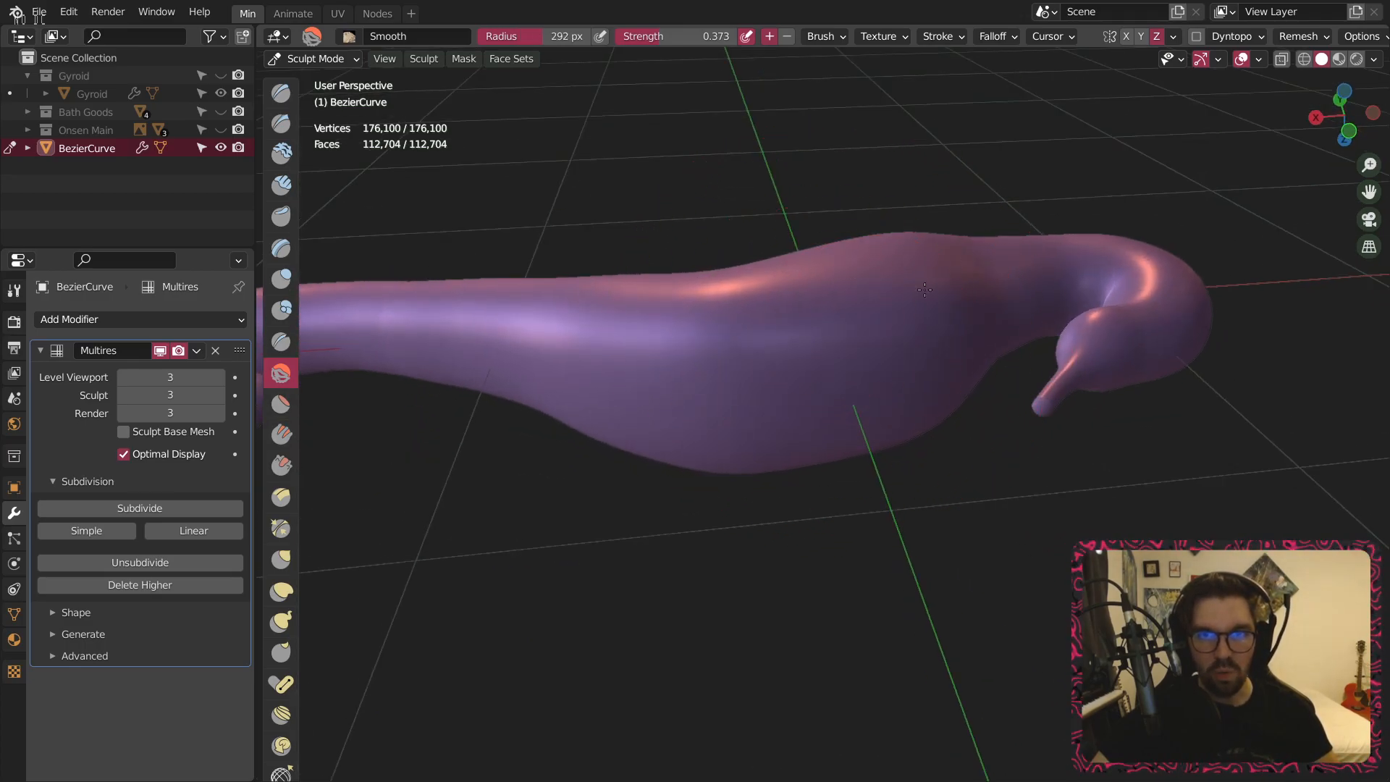
pyautogui.moveTo(617, 353); pyautogui.dragTo(833, 366, button='middle')
pyautogui.moveTo(492, 431)
pyautogui.mouseDown(button='middle')
pyautogui.moveTo(739, 357)
pyautogui.moveTo(774, 308)
pyautogui.moveTo(768, 323)
pyautogui.mouseUp(button='middle')
# Swell the side of the belly with the Blob brush at 292 px radius and 0.500 strength.
pyautogui.click(281, 310)
pyautogui.moveTo(338, 335)
pyautogui.mouseDown(button='middle')
pyautogui.moveTo(898, 287)
pyautogui.moveTo(895, 304)
pyautogui.mouseUp(button='middle')
pyautogui.moveTo(853, 496)
pyautogui.mouseDown(button='middle')
pyautogui.moveTo(765, 514)
pyautogui.moveTo(801, 450)
pyautogui.mouseUp(button='middle')
pyautogui.moveTo(854, 413); pyautogui.dragTo(1027, 315, button='middle')
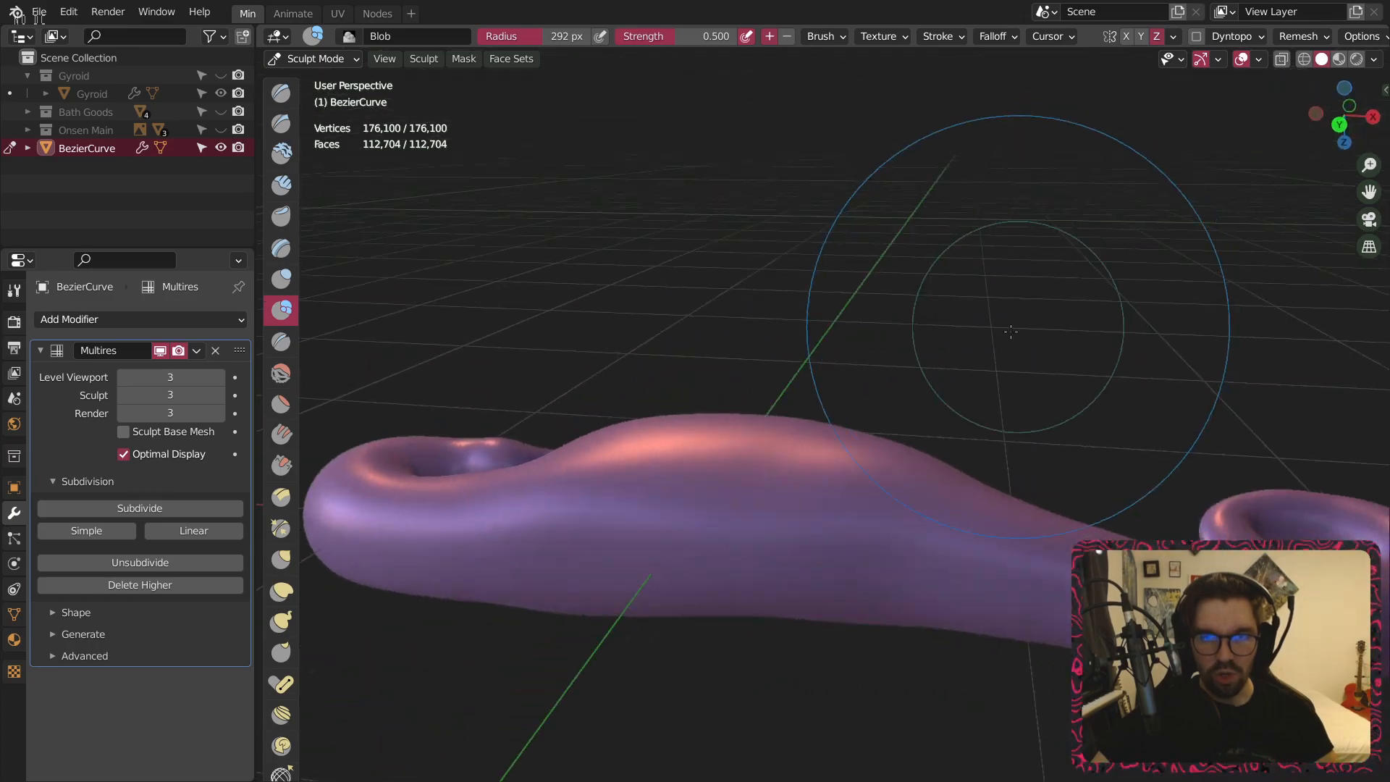
pyautogui.moveTo(666, 589)
pyautogui.mouseDown()
pyautogui.moveTo(629, 604)
pyautogui.moveTo(579, 572)
pyautogui.moveTo(815, 549)
pyautogui.mouseUp()
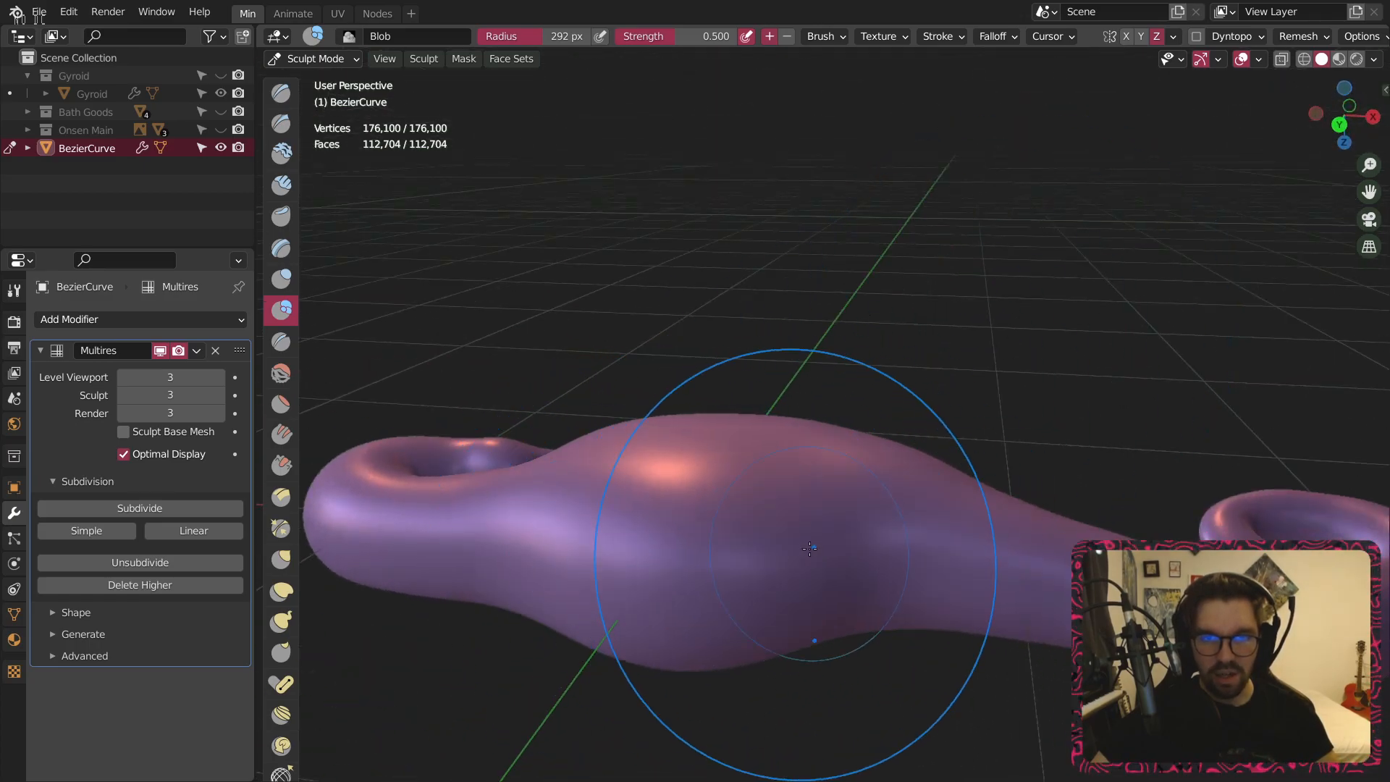
# Smooth the swollen side of the belly with the Smooth brush at 292 px radius.
pyautogui.click(281, 373)
pyautogui.moveTo(782, 507); pyautogui.dragTo(792, 462, button='middle')
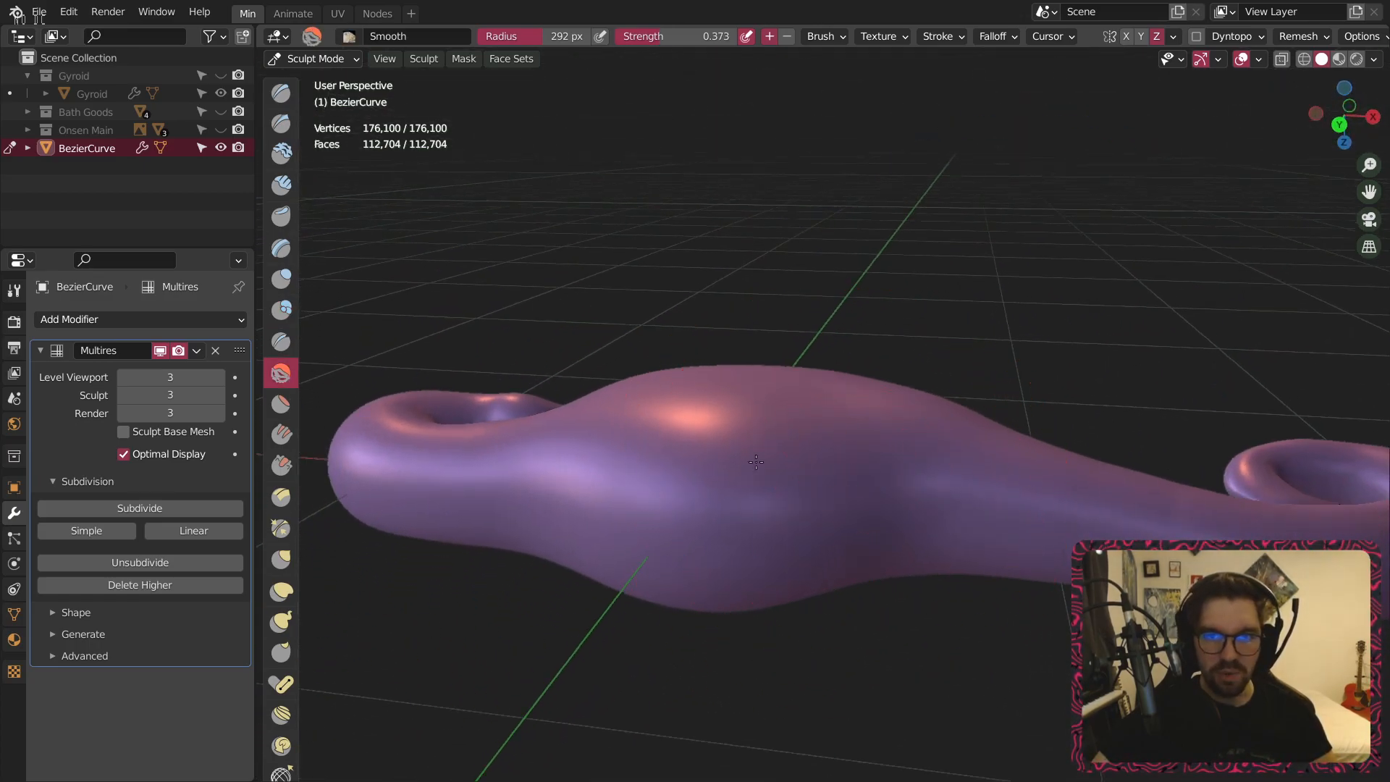
pyautogui.moveTo(636, 552); pyautogui.dragTo(714, 632, button='middle')
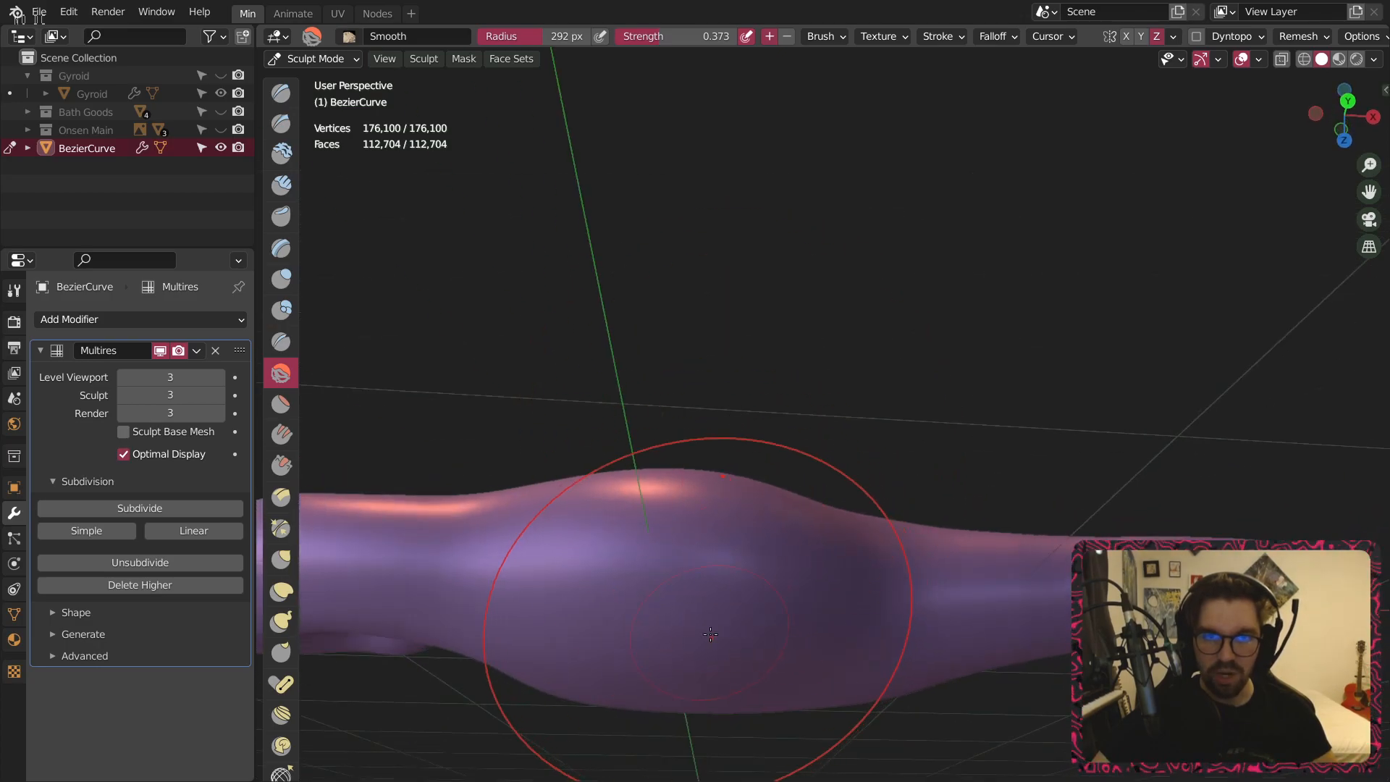
pyautogui.moveTo(711, 441)
pyautogui.mouseDown(button='middle')
pyautogui.moveTo(677, 459)
pyautogui.moveTo(698, 466)
pyautogui.moveTo(704, 587)
pyautogui.moveTo(745, 521)
pyautogui.moveTo(667, 388)
pyautogui.mouseUp(button='middle')
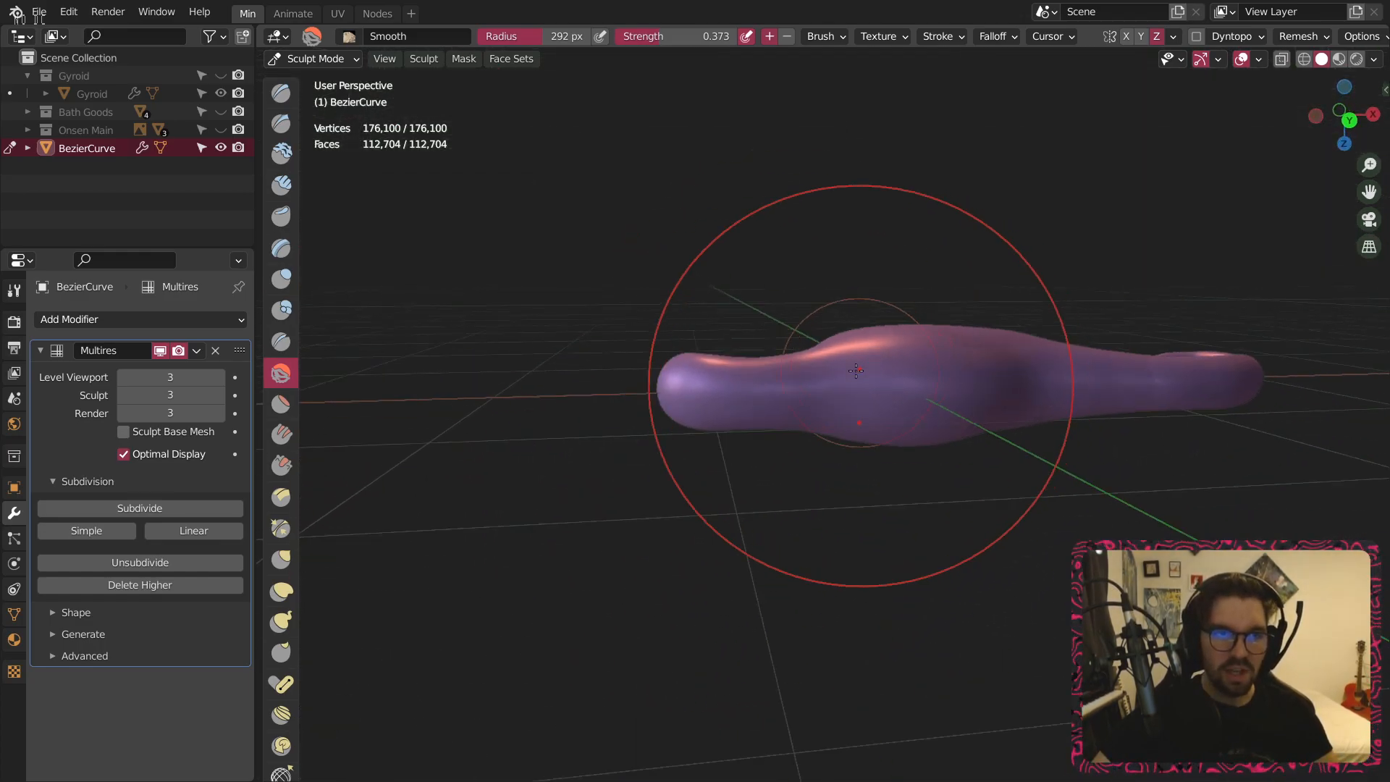
# Pull two spikes out of the centre of the head with the Elastic Deform brush at 40 px radius.
pyautogui.click(281, 559)
pyautogui.moveTo(832, 449)
pyautogui.mouseDown(button='middle')
pyautogui.moveTo(955, 405)
pyautogui.moveTo(822, 459)
pyautogui.moveTo(831, 502)
pyautogui.moveTo(751, 475)
pyautogui.moveTo(931, 463)
pyautogui.moveTo(304, 629)
pyautogui.mouseUp(button='middle')
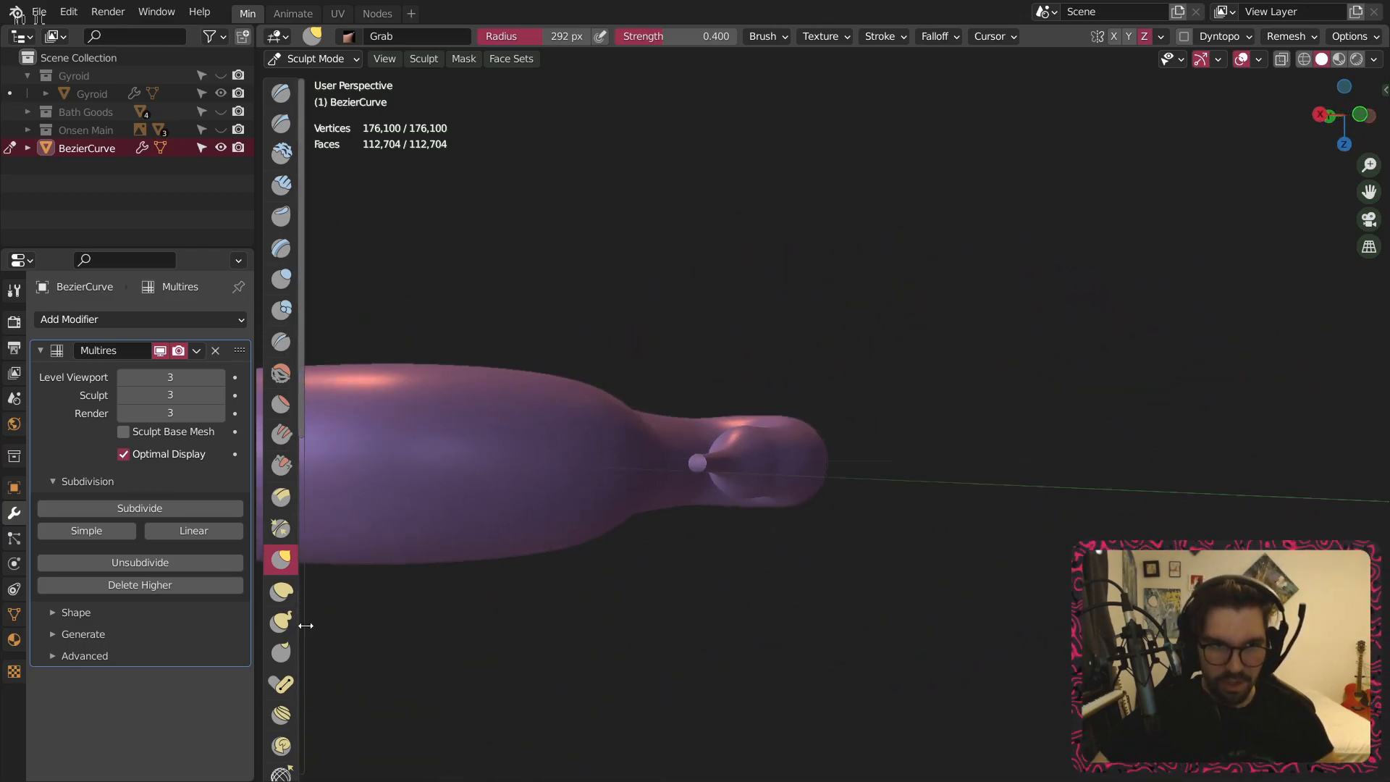
pyautogui.click(281, 591)
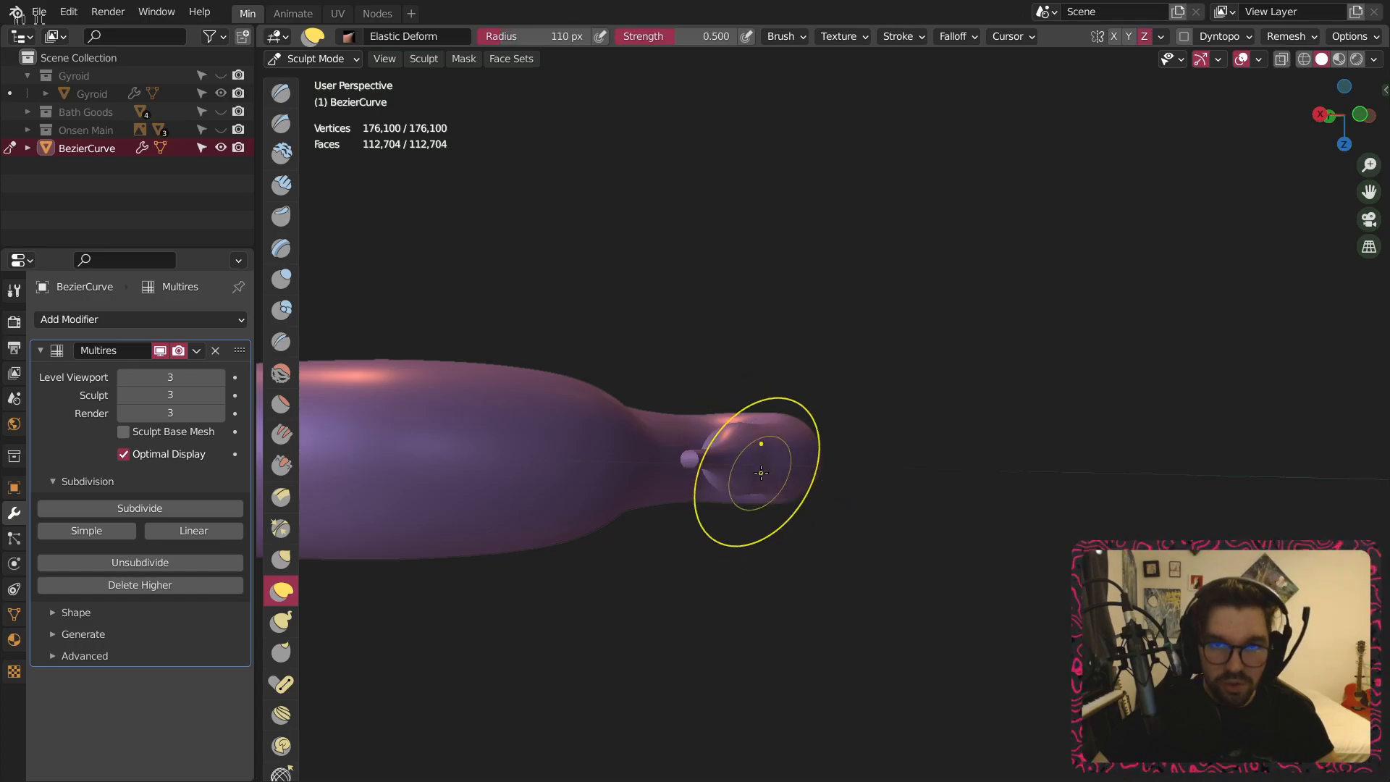
pyautogui.scroll(3, 761, 475)
pyautogui.scroll(2, 760, 475)
pyautogui.press('[')
pyautogui.press('[')
pyautogui.press('[')
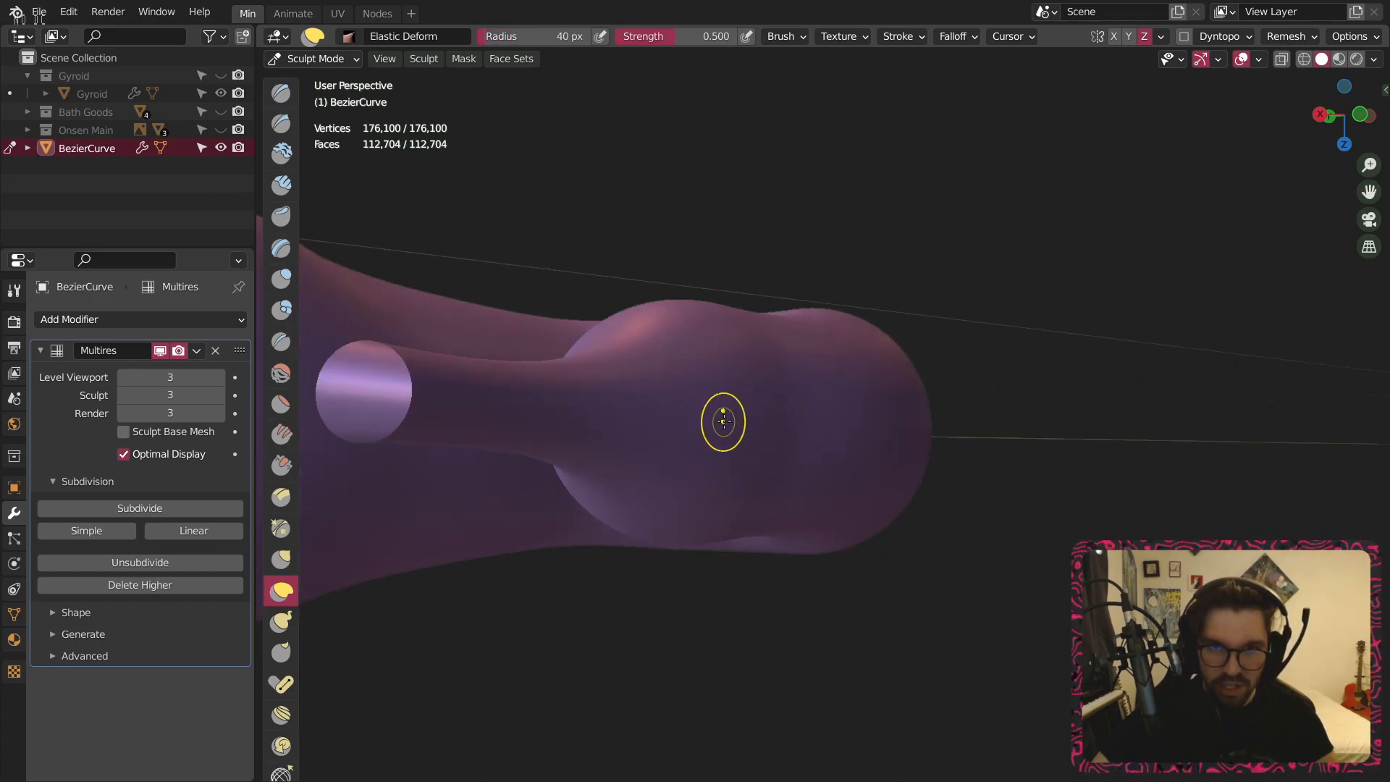
pyautogui.moveTo(977, 416); pyautogui.dragTo(797, 346, button='middle')
pyautogui.moveTo(997, 367); pyautogui.dragTo(1014, 371)
pyautogui.keyDown('shift'); pyautogui.moveTo(1005, 362); pyautogui.dragTo(1031, 561, button='middle'); pyautogui.keyUp('shift')
# Undo the doubled off-centre spike and pull a single third spike in line with the first two.
pyautogui.moveTo(838, 441); pyautogui.dragTo(1003, 445)
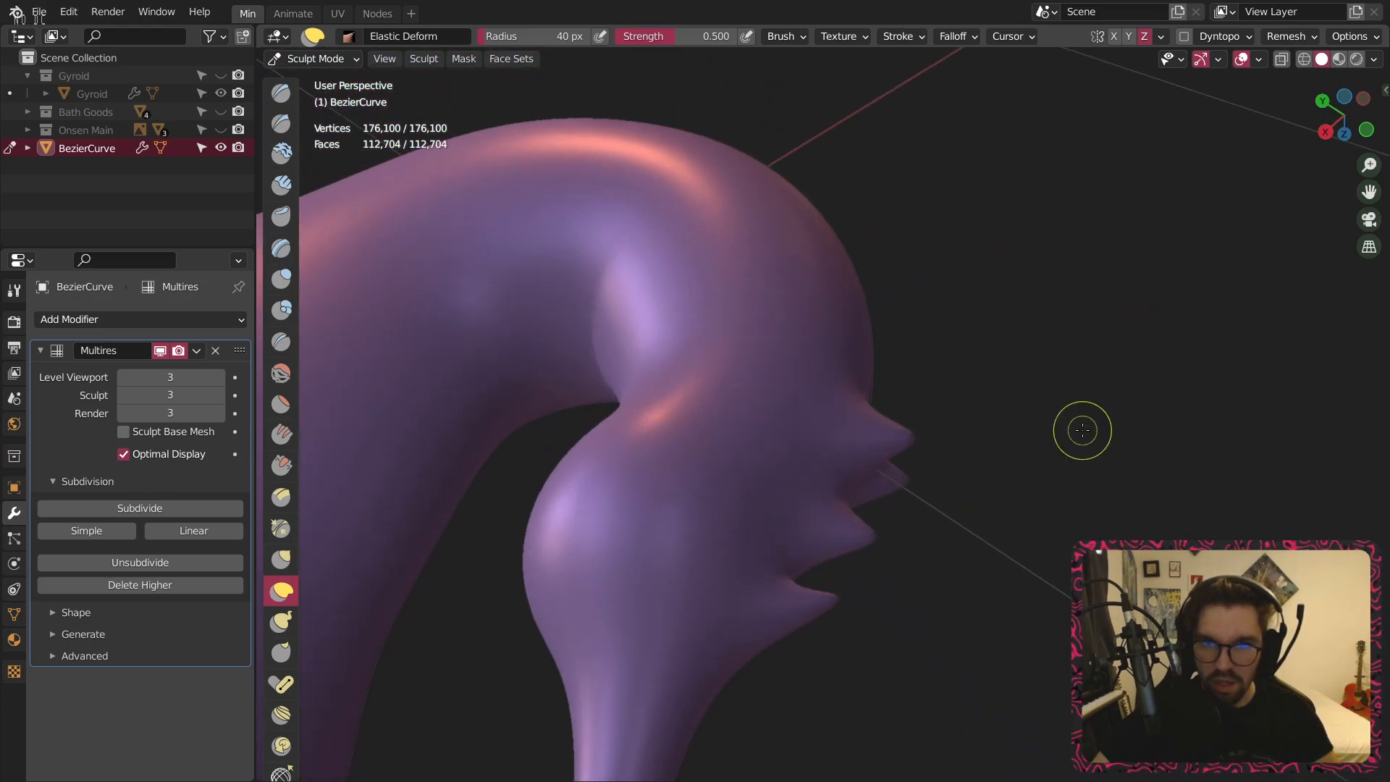
pyautogui.hotkey('ctrl', 'z')
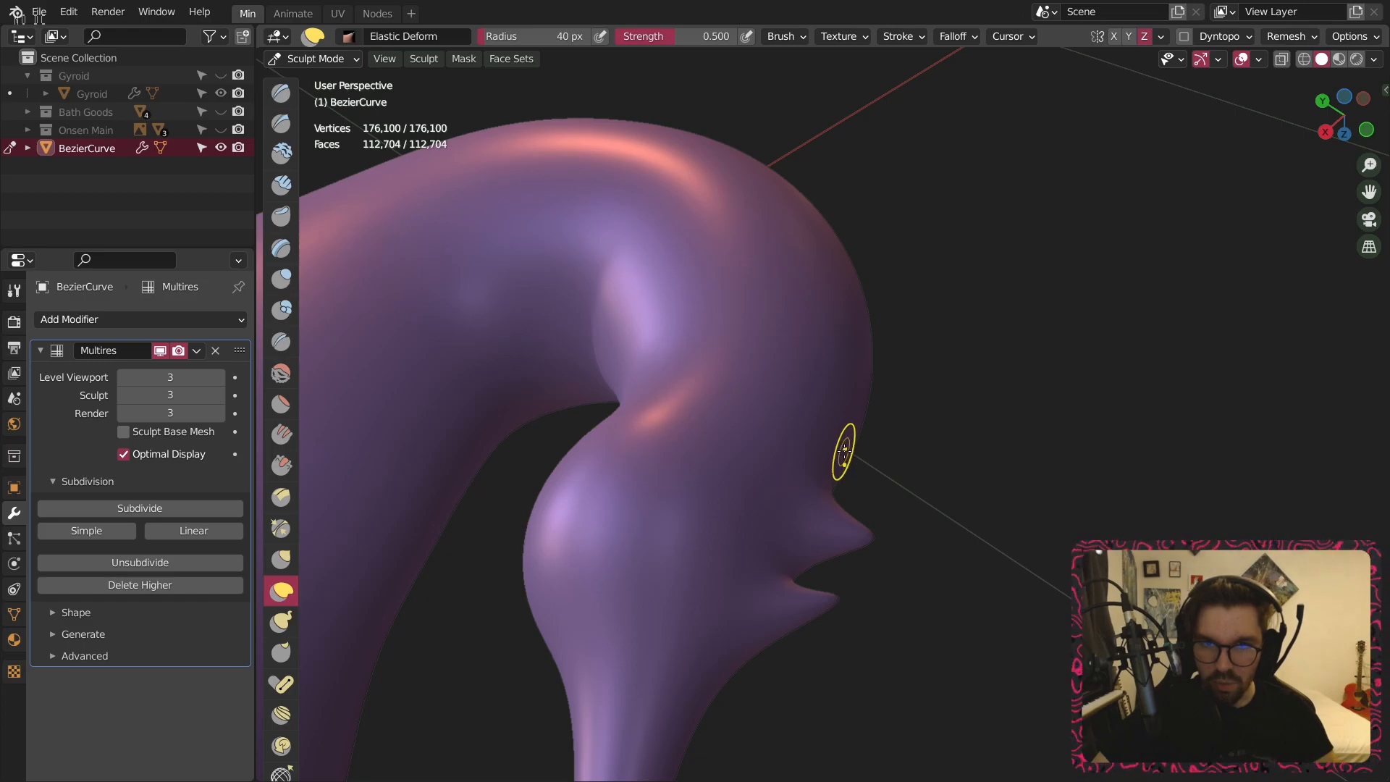
pyautogui.moveTo(845, 449); pyautogui.dragTo(813, 432, button='middle')
pyautogui.scroll(3, 844, 446)
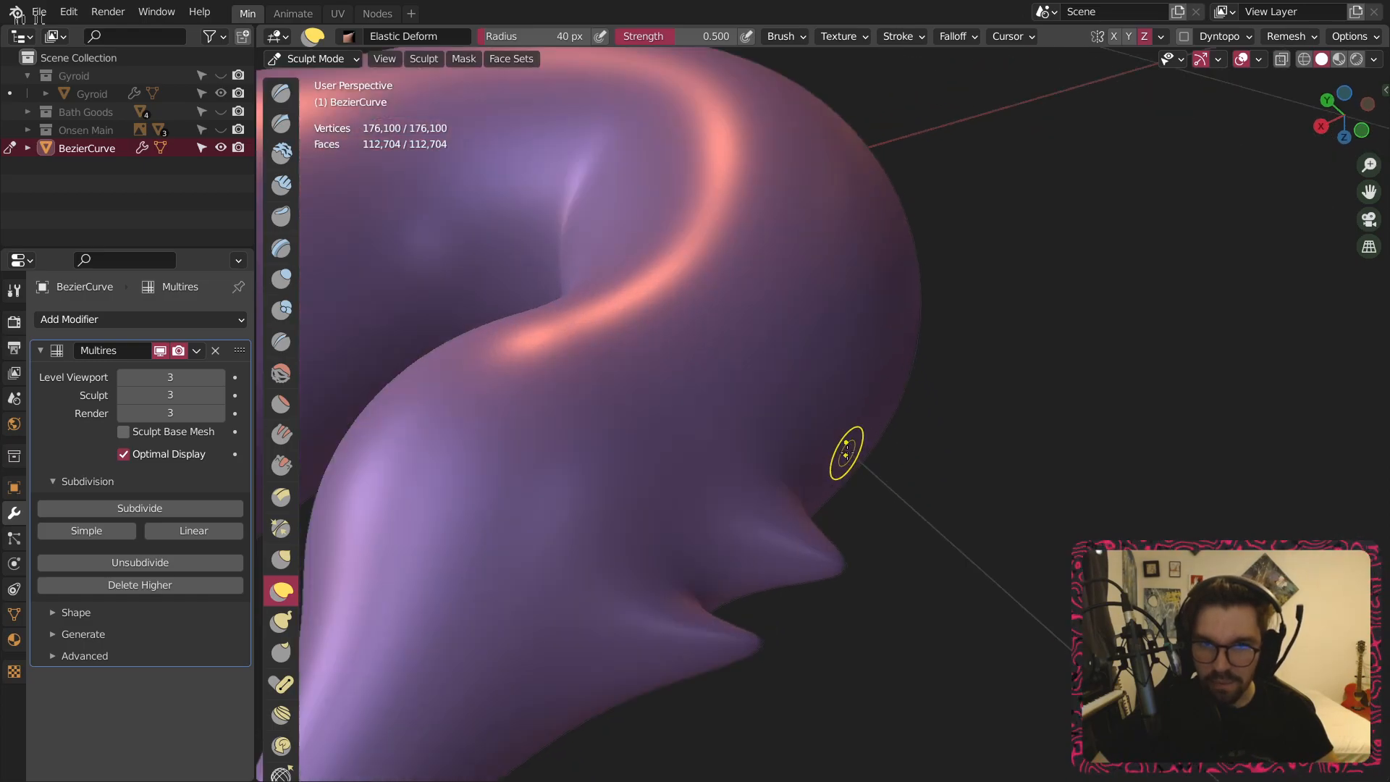
pyautogui.moveTo(895, 458); pyautogui.dragTo(952, 469)
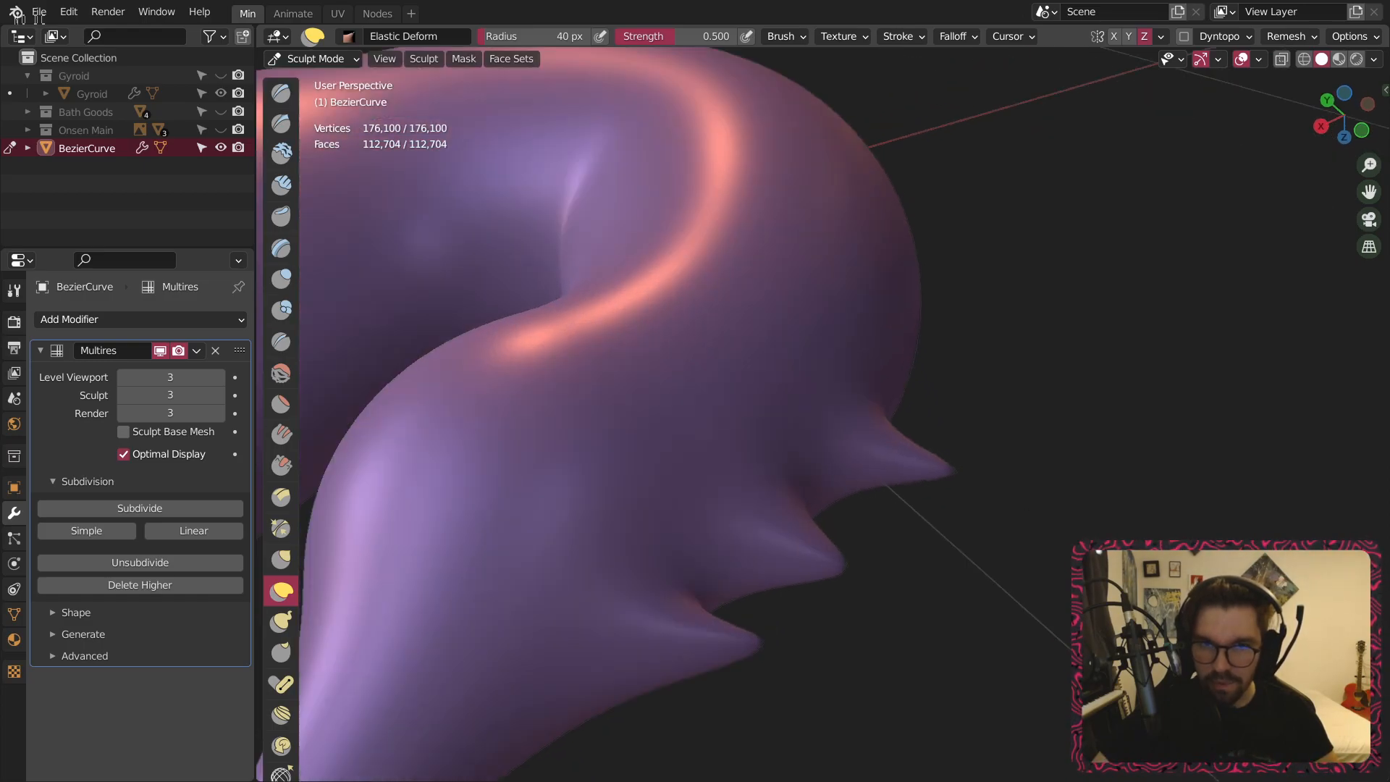
# Pull three more spikes along the crest around the back of the head with the Elastic Deform brush.
pyautogui.moveTo(942, 478); pyautogui.dragTo(756, 513, button='middle')
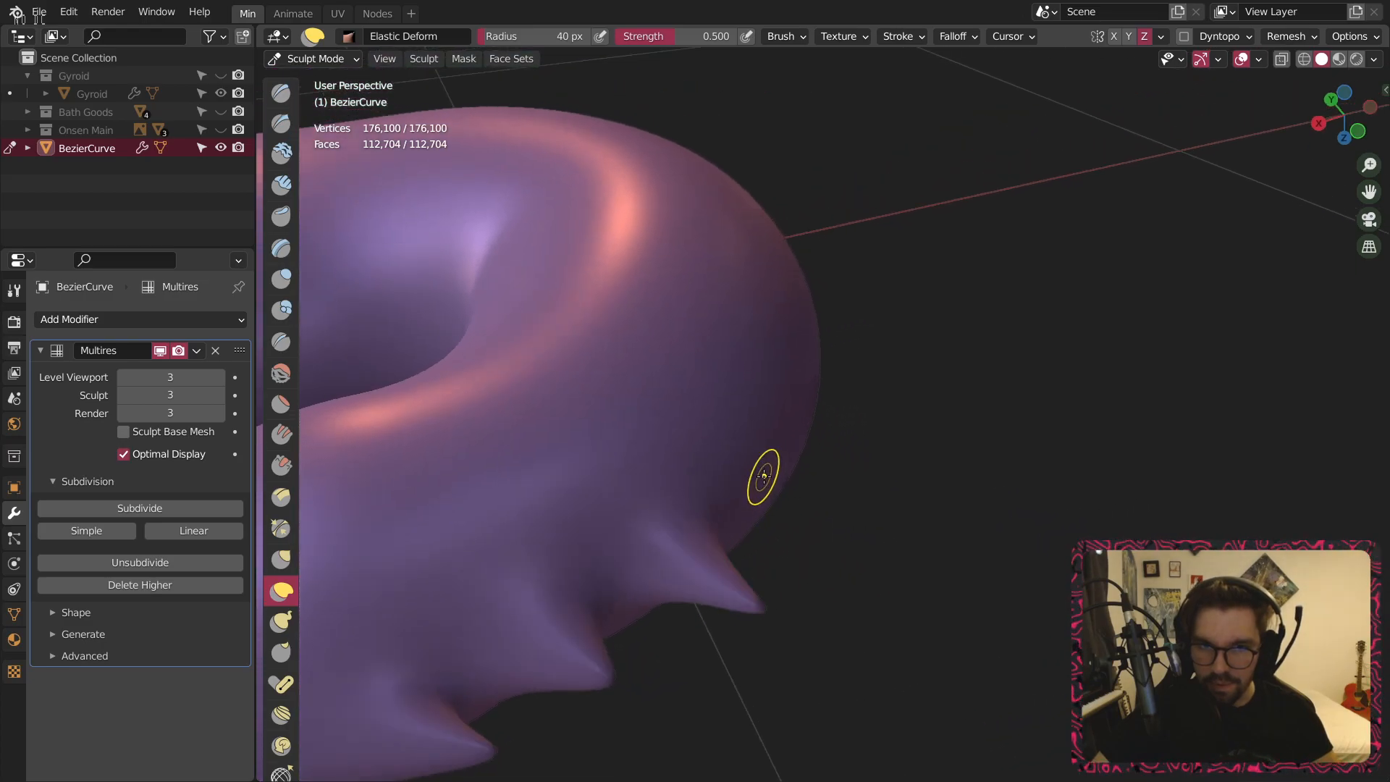
pyautogui.moveTo(767, 477); pyautogui.dragTo(853, 484)
pyautogui.moveTo(839, 404); pyautogui.dragTo(790, 486, button='middle')
pyautogui.moveTo(796, 480); pyautogui.dragTo(873, 486)
pyautogui.moveTo(979, 463); pyautogui.dragTo(827, 457, button='middle')
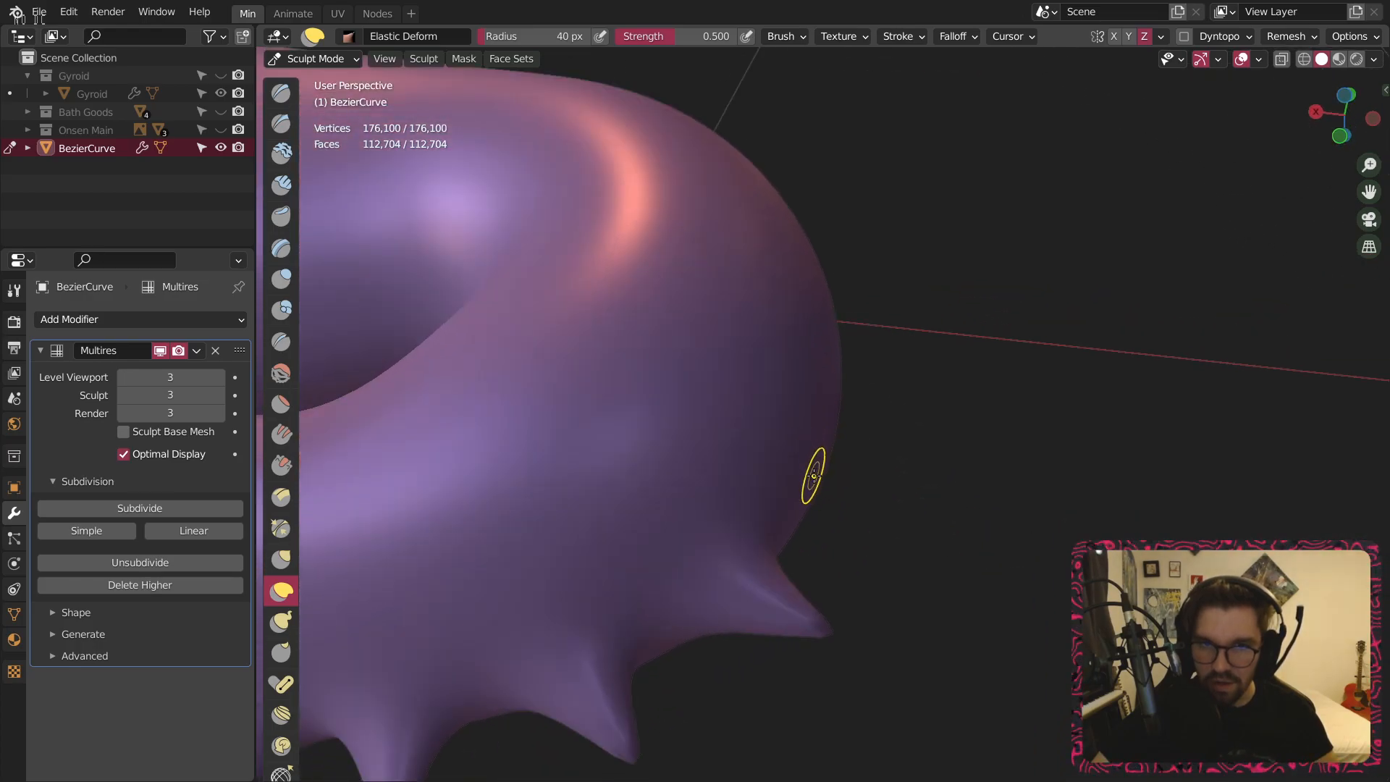
pyautogui.moveTo(952, 402); pyautogui.dragTo(864, 529, button='middle')
pyautogui.moveTo(849, 499); pyautogui.dragTo(932, 516)
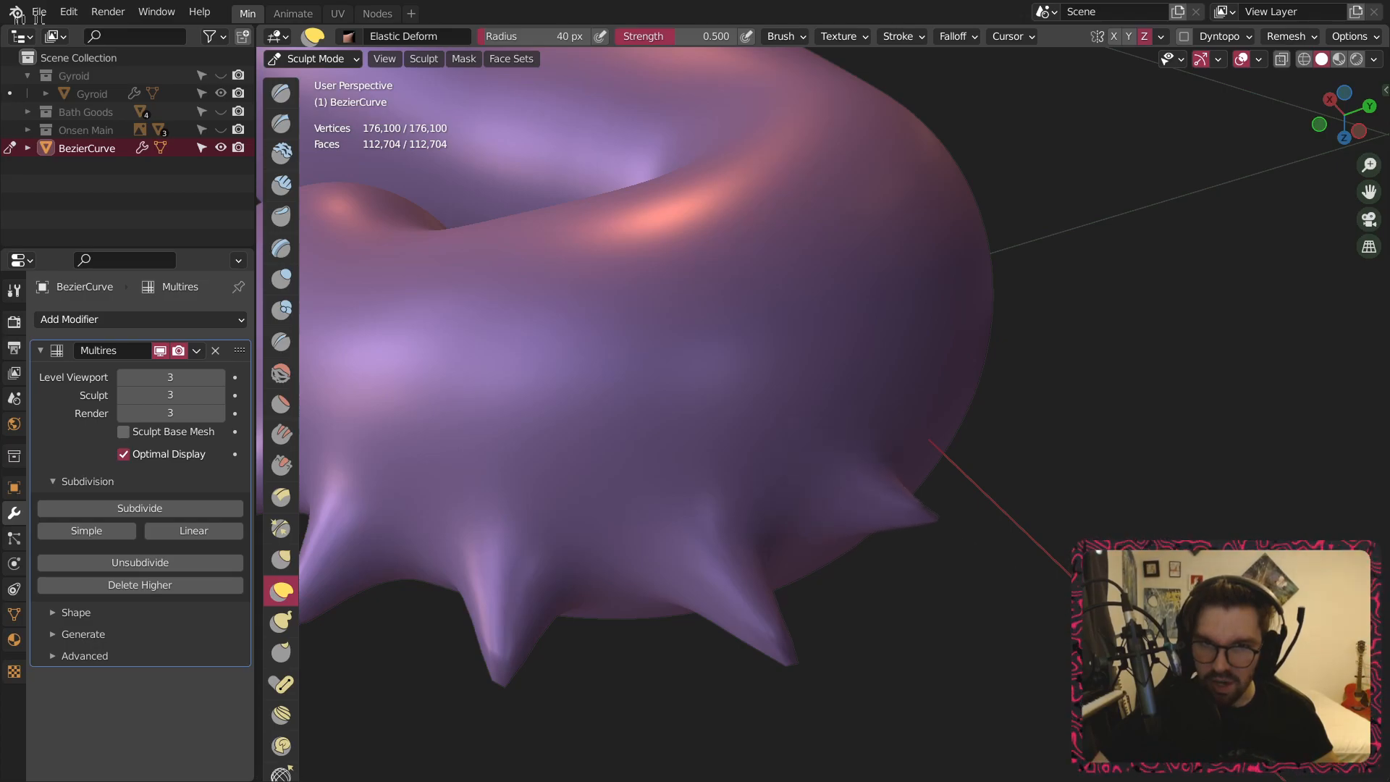
# Pull three spikes out along the back of the neck with the Elastic Deform brush, continuing the head crest.
pyautogui.moveTo(1090, 497); pyautogui.dragTo(727, 354, button='middle')
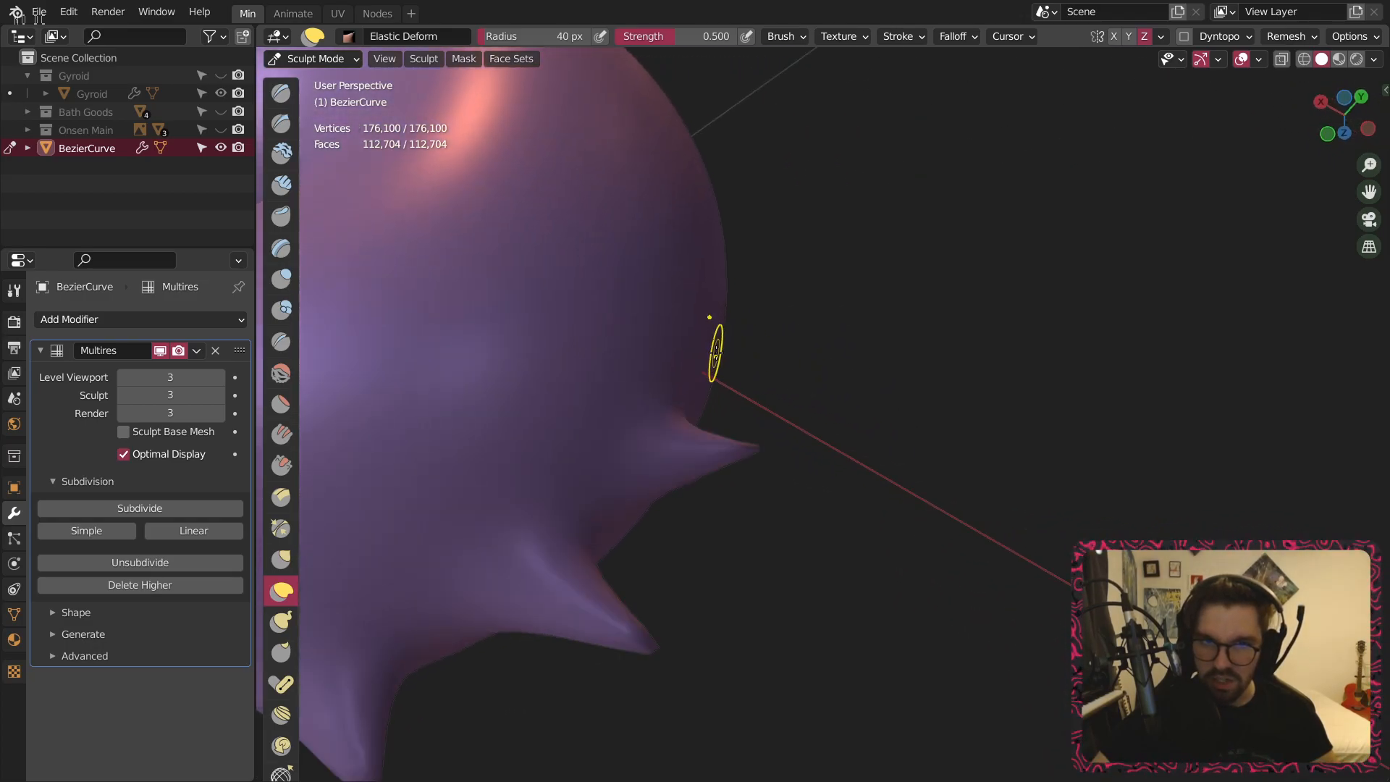
pyautogui.moveTo(745, 350); pyautogui.dragTo(797, 355)
pyautogui.moveTo(1116, 352); pyautogui.dragTo(710, 448, button='middle')
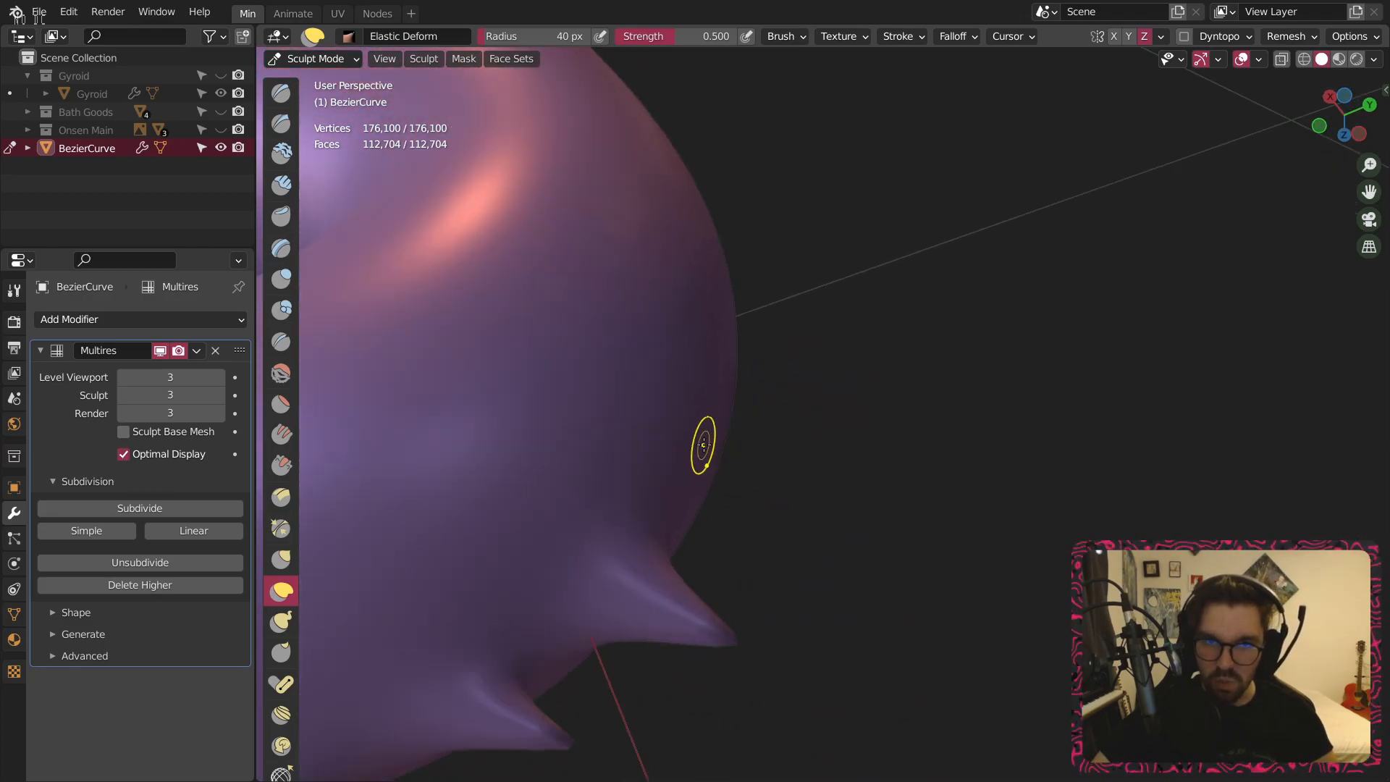
pyautogui.moveTo(720, 453); pyautogui.dragTo(1273, 457)
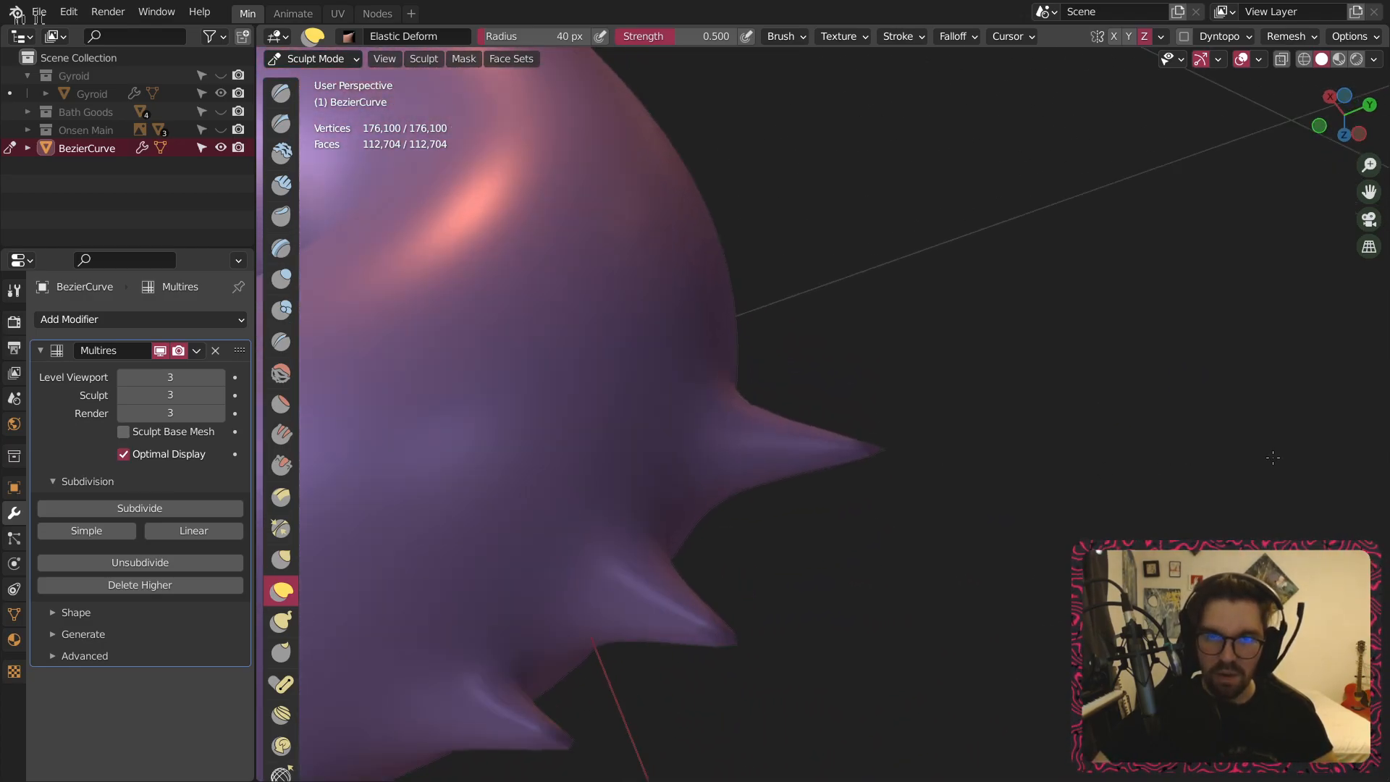
pyautogui.moveTo(766, 359)
pyautogui.mouseDown(button='middle')
pyautogui.moveTo(724, 376)
pyautogui.moveTo(763, 398)
pyautogui.moveTo(907, 368)
pyautogui.moveTo(751, 348)
pyautogui.moveTo(748, 372)
pyautogui.moveTo(772, 376)
pyautogui.mouseUp(button='middle')
pyautogui.moveTo(807, 331); pyautogui.dragTo(1305, 401)
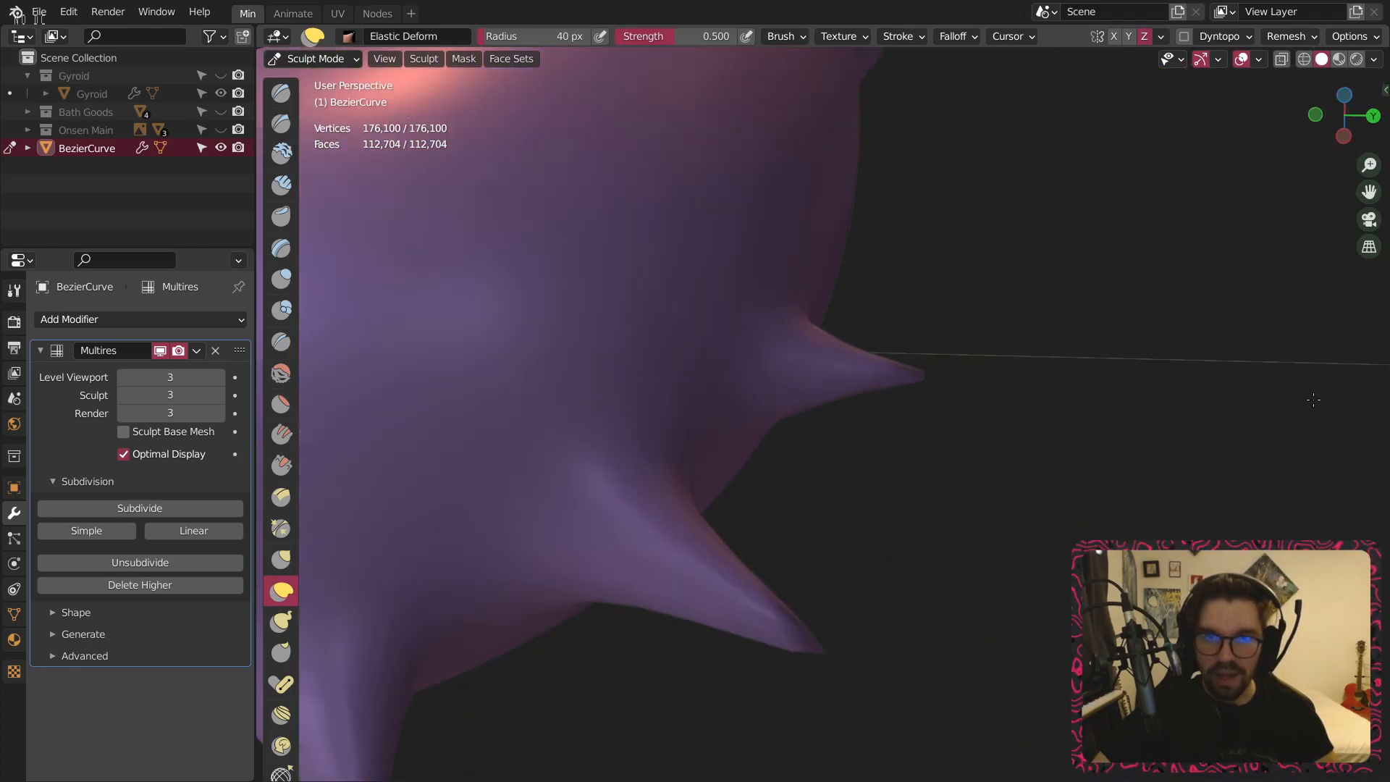
# Extend the spike row from the neck onto the upper back with three more Elastic Deform pulls.
pyautogui.moveTo(982, 341); pyautogui.dragTo(798, 474, button='middle')
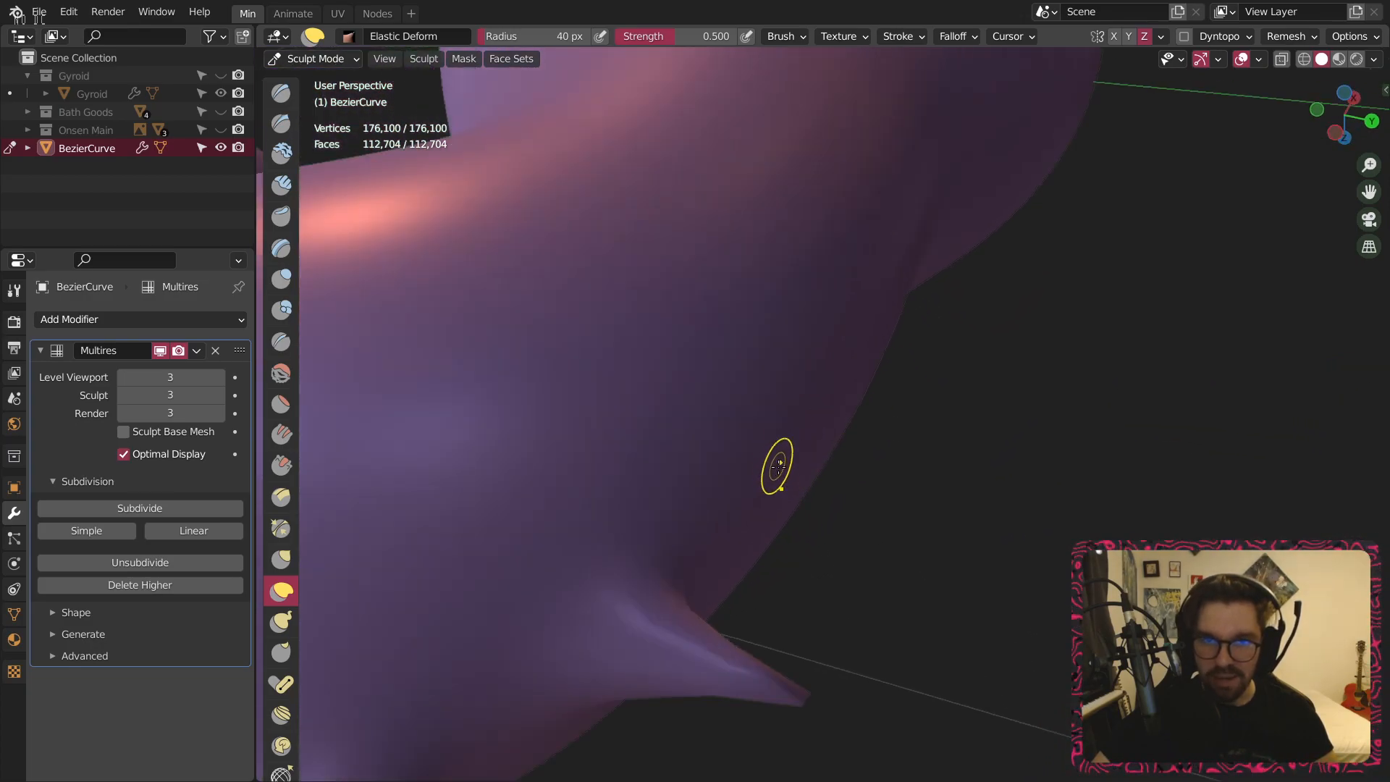
pyautogui.moveTo(778, 473); pyautogui.dragTo(1353, 495)
pyautogui.keyDown('shift'); pyautogui.moveTo(947, 355); pyautogui.dragTo(857, 372, button='middle'); pyautogui.keyUp('shift')
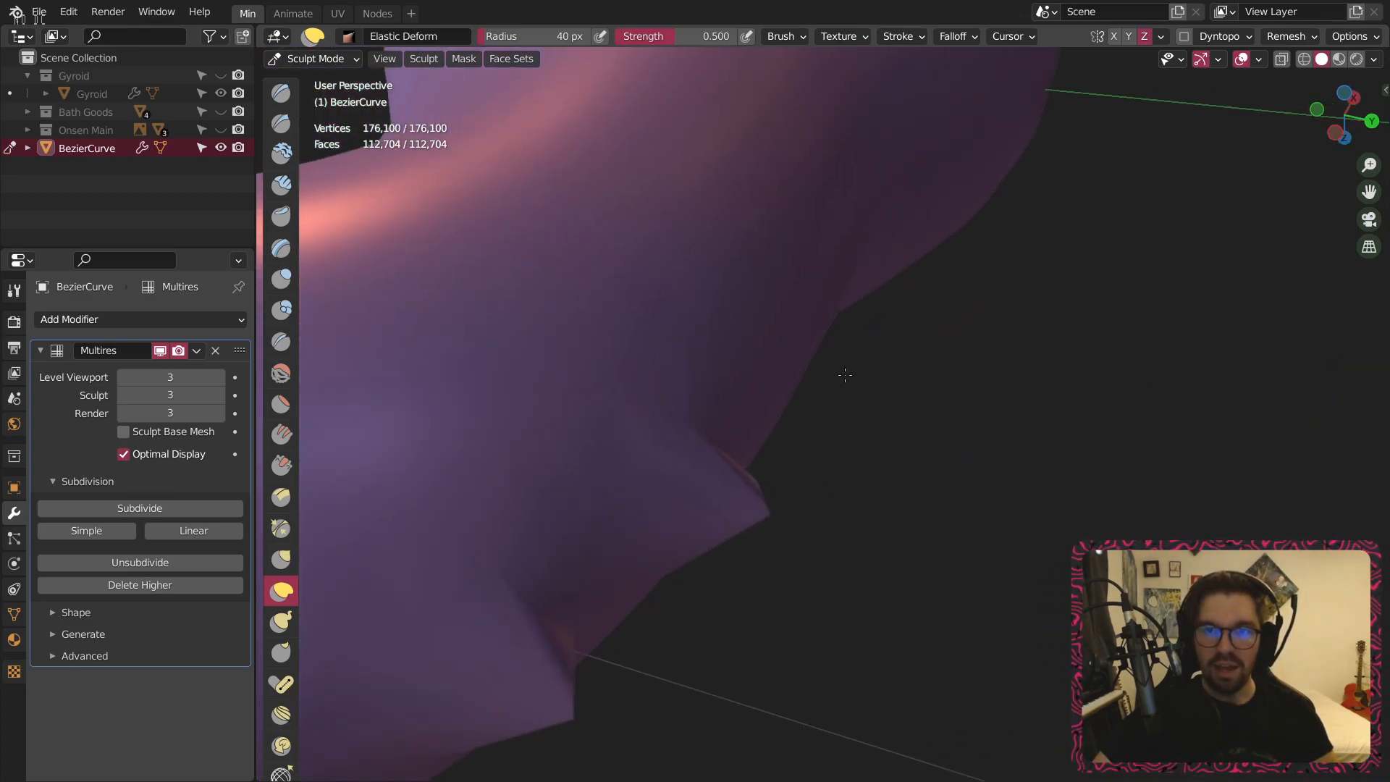
pyautogui.moveTo(763, 377); pyautogui.dragTo(1382, 446)
pyautogui.keyDown('shift'); pyautogui.moveTo(1066, 275); pyautogui.dragTo(930, 391, button='middle'); pyautogui.keyUp('shift')
pyautogui.scroll(1, 869, 387)
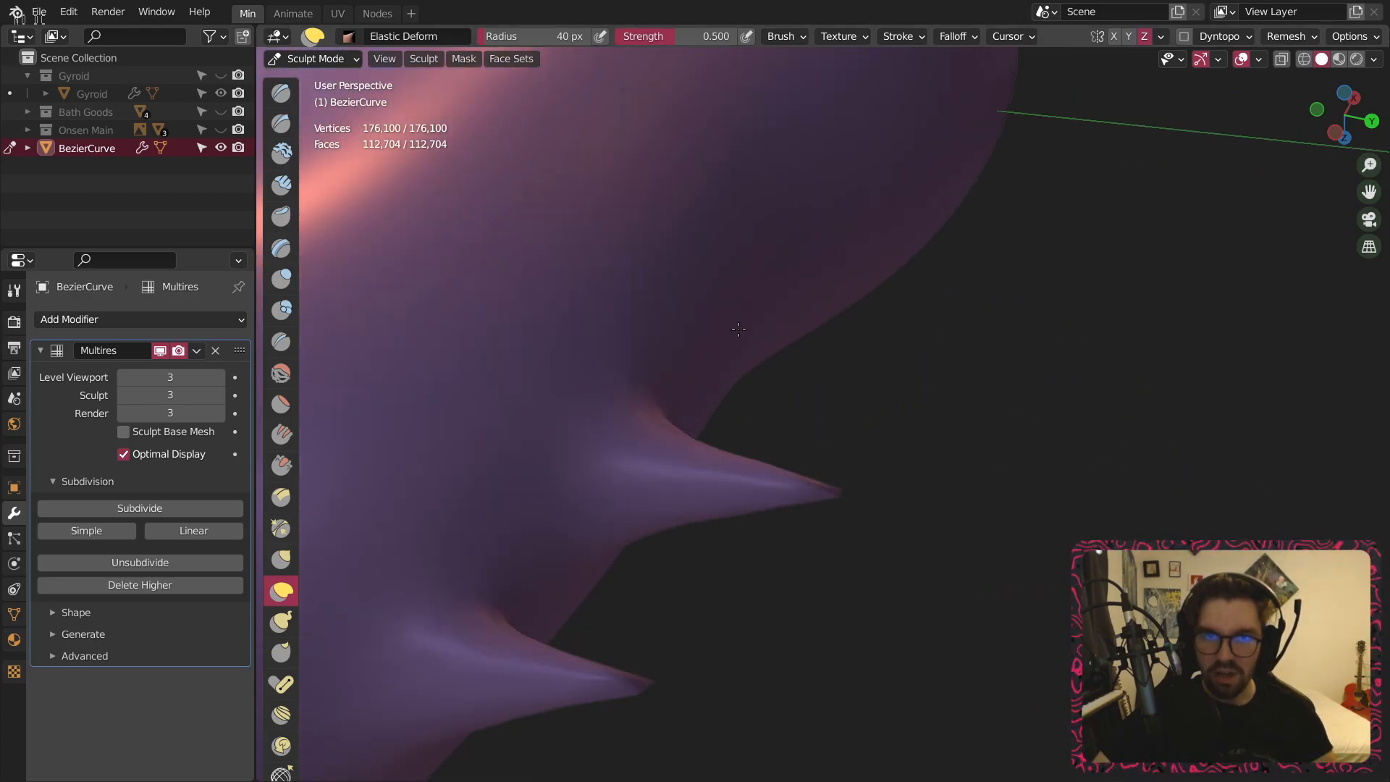
pyautogui.moveTo(737, 330); pyautogui.dragTo(1384, 459)
# Pull two further spikes out of the upper back beside the belly, in line with the existing row.
pyautogui.moveTo(1159, 434)
pyautogui.mouseDown(button='middle')
pyautogui.moveTo(1055, 425)
pyautogui.moveTo(698, 332)
pyautogui.moveTo(707, 310)
pyautogui.mouseUp(button='middle')
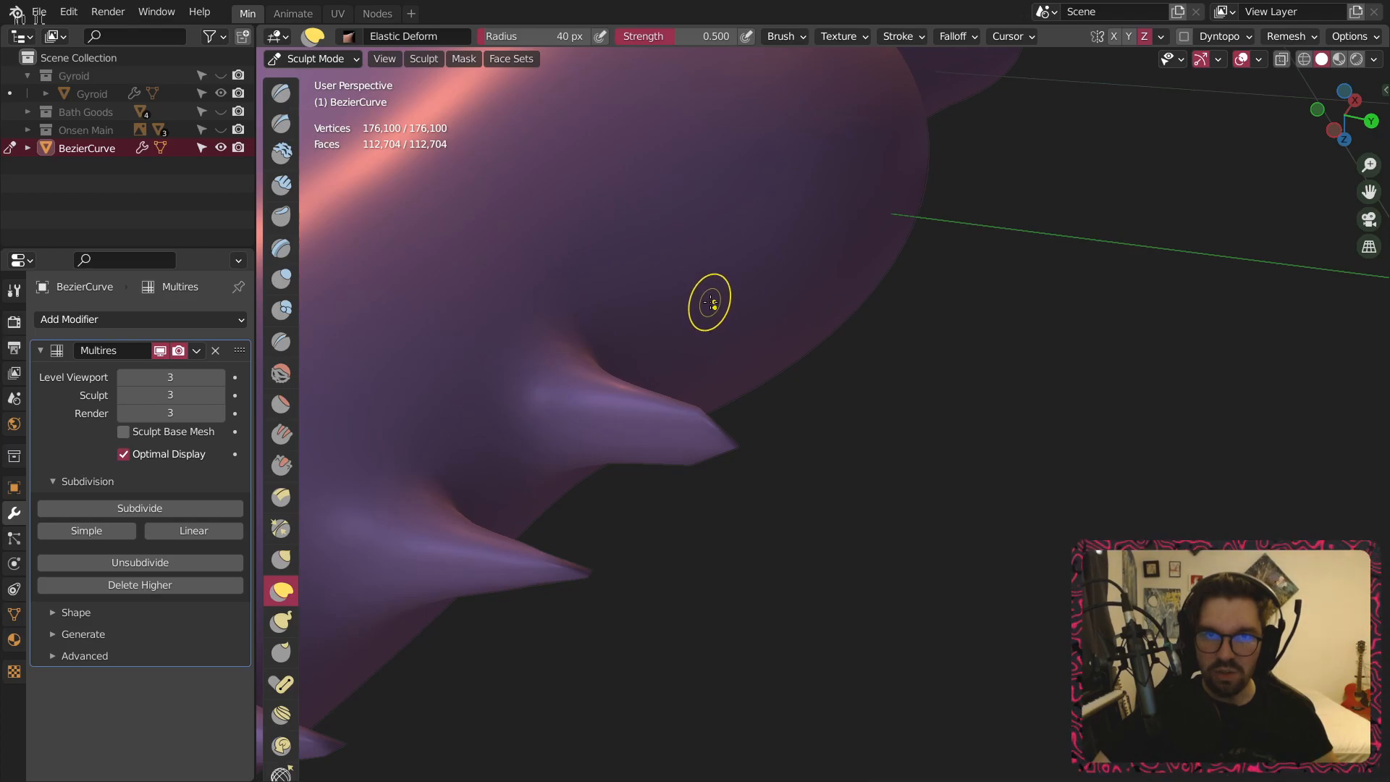
pyautogui.scroll(2, 711, 304)
pyautogui.moveTo(728, 305); pyautogui.dragTo(912, 332)
pyautogui.scroll(-10, 962, 465)
pyautogui.moveTo(811, 373); pyautogui.dragTo(859, 439, button='middle')
pyautogui.keyDown('shift'); pyautogui.moveTo(871, 373); pyautogui.dragTo(1077, 388, button='middle'); pyautogui.keyUp('shift')
pyautogui.scroll(7, 804, 395)
pyautogui.scroll(-5, 695, 253)
pyautogui.scroll(1, 889, 477)
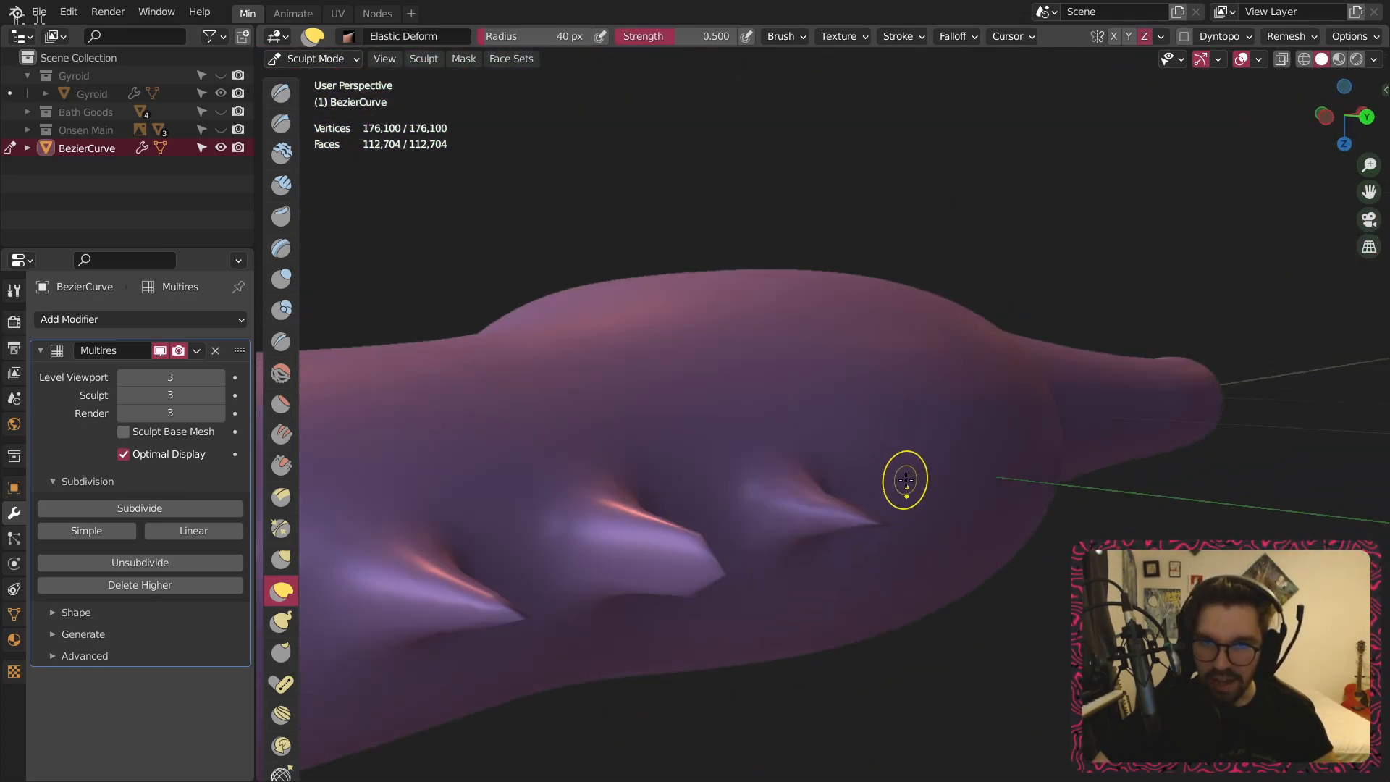
pyautogui.moveTo(905, 488); pyautogui.dragTo(1006, 478)
# Pull the next spike out of the middle of the back, undo it and pull it again slightly longer.
pyautogui.scroll(-5, 1002, 485)
pyautogui.moveTo(1003, 485); pyautogui.dragTo(621, 398, button='middle')
pyautogui.scroll(8, 655, 447)
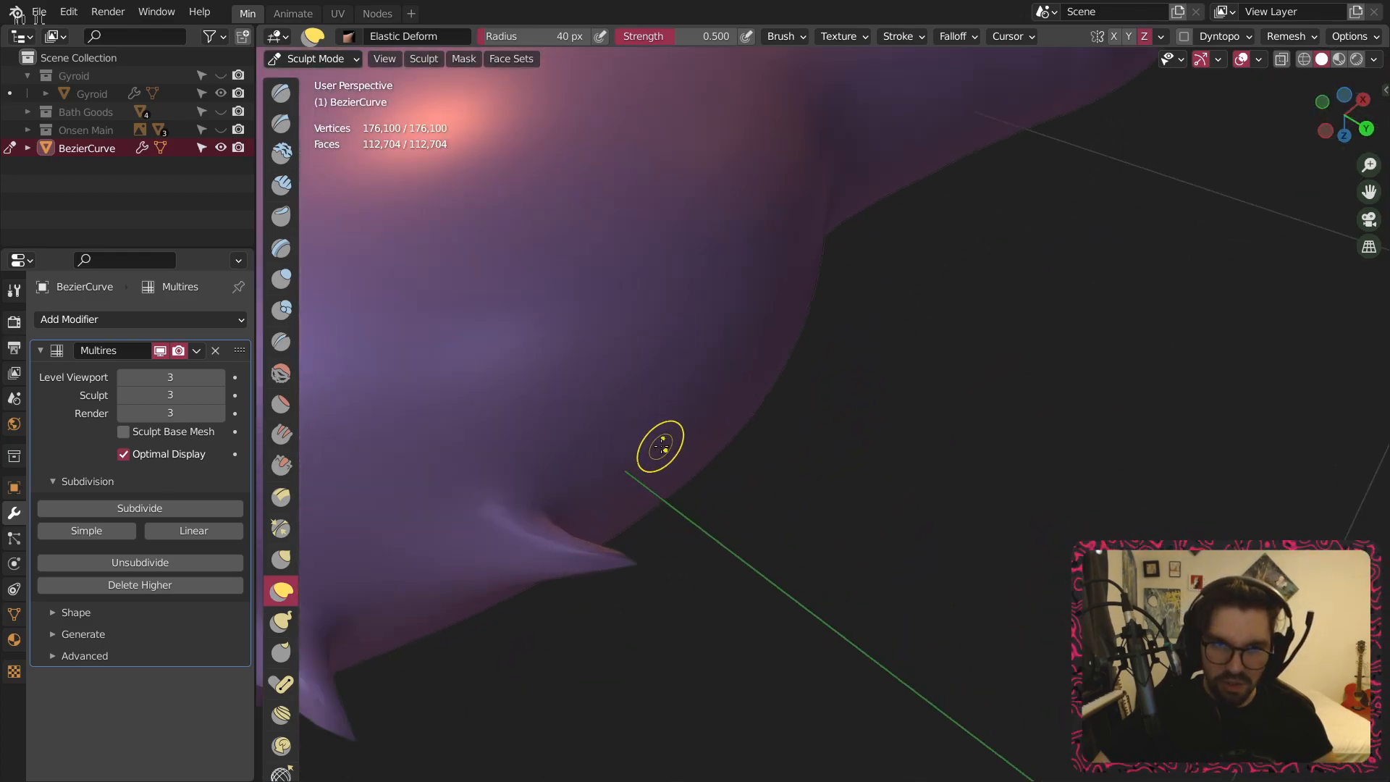
pyautogui.moveTo(660, 446); pyautogui.dragTo(807, 454)
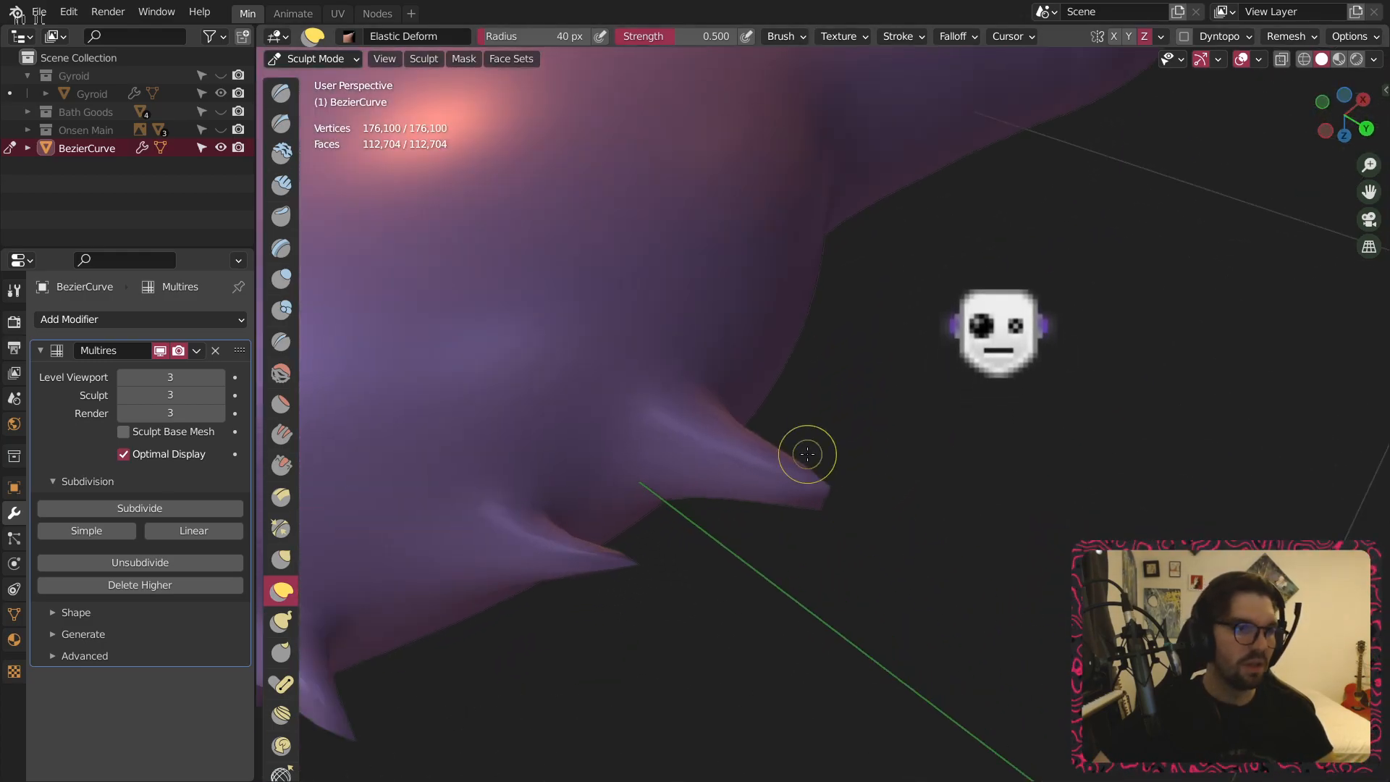
pyautogui.hotkey('ctrl', 'z')
pyautogui.moveTo(656, 457)
pyautogui.mouseDown()
pyautogui.moveTo(713, 452)
pyautogui.moveTo(858, 482)
pyautogui.mouseUp()
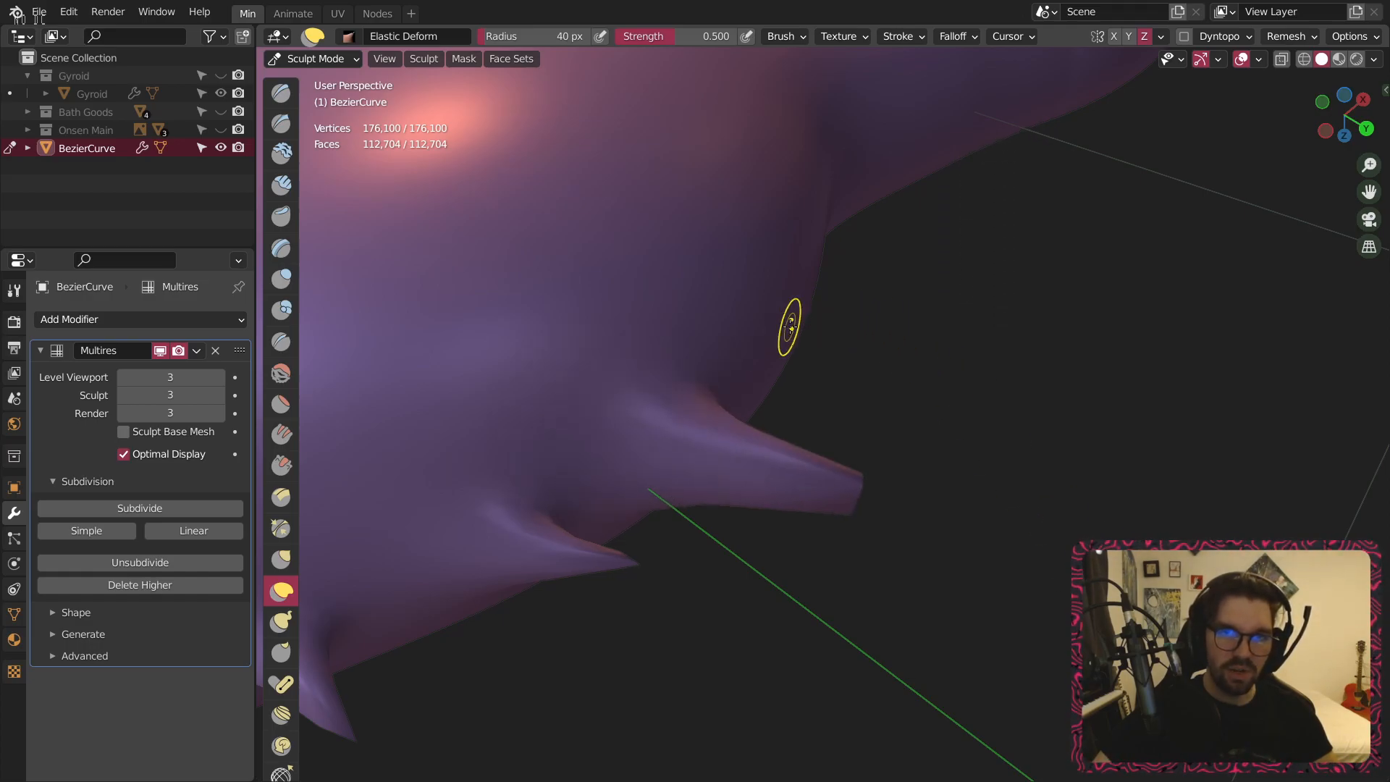
# Pull two more spikes along the lower back where the body narrows toward the tail.
pyautogui.moveTo(897, 319); pyautogui.dragTo(735, 394, button='middle')
pyautogui.scroll(2, 873, 323)
pyautogui.moveTo(835, 317)
pyautogui.mouseDown()
pyautogui.moveTo(905, 390)
pyautogui.moveTo(994, 448)
pyautogui.mouseUp()
pyautogui.keyDown('shift'); pyautogui.moveTo(1086, 329); pyautogui.dragTo(876, 319, button='middle'); pyautogui.keyUp('shift')
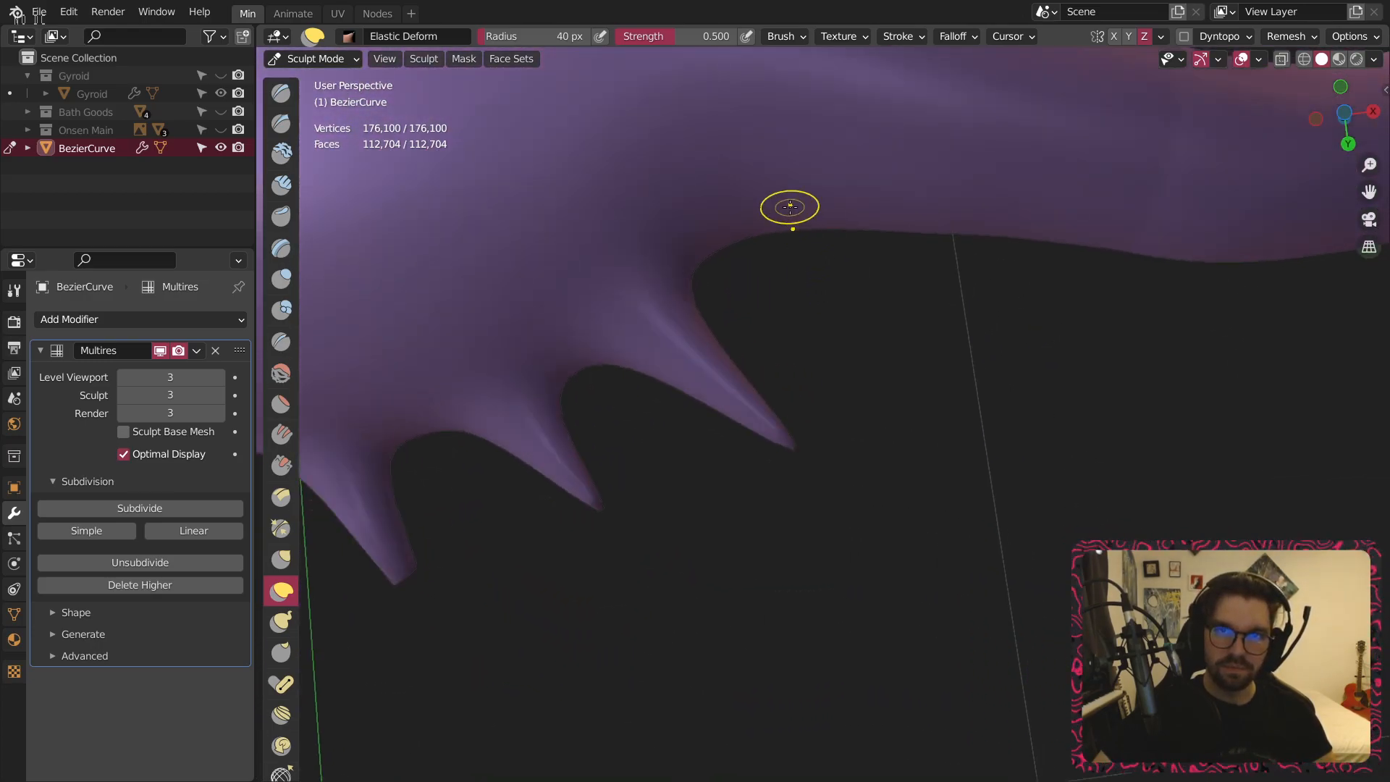
pyautogui.moveTo(794, 220); pyautogui.dragTo(892, 364)
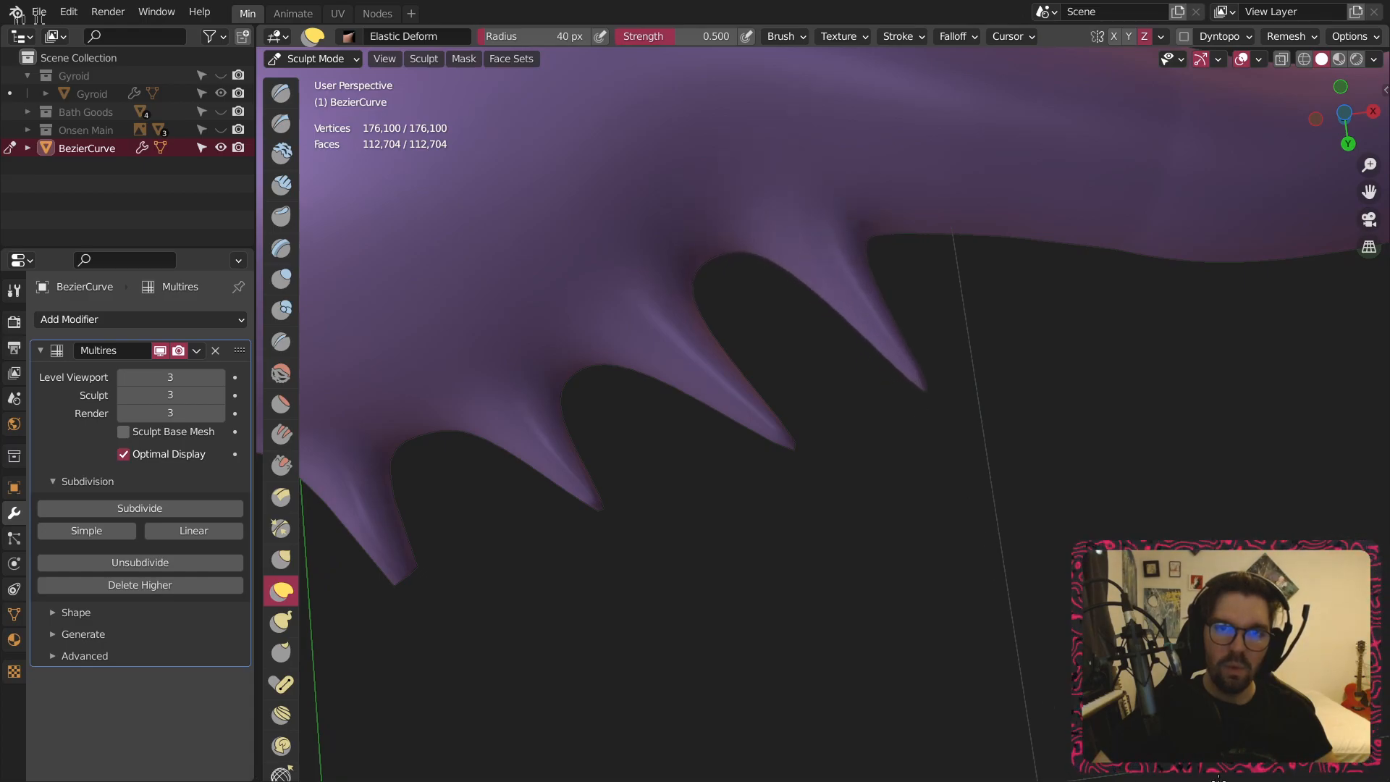
# Continue the row of Elastic Deform spikes along the outer edge of the upper tail.
pyautogui.keyDown('shift'); pyautogui.moveTo(1034, 290); pyautogui.dragTo(949, 285, button='middle'); pyautogui.keyUp('shift')
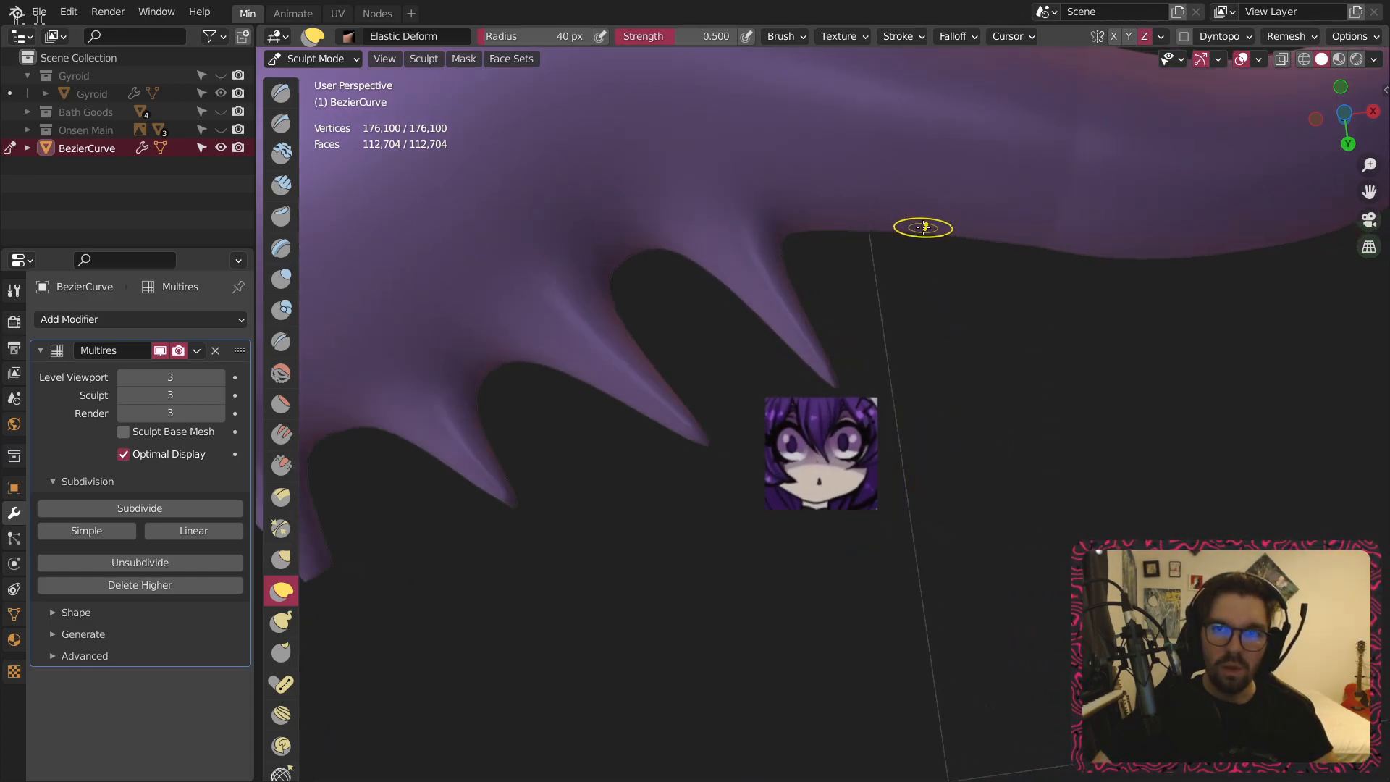
pyautogui.moveTo(1095, 413)
pyautogui.mouseDown(button='middle')
pyautogui.moveTo(705, 336)
pyautogui.moveTo(723, 322)
pyautogui.mouseUp(button='middle')
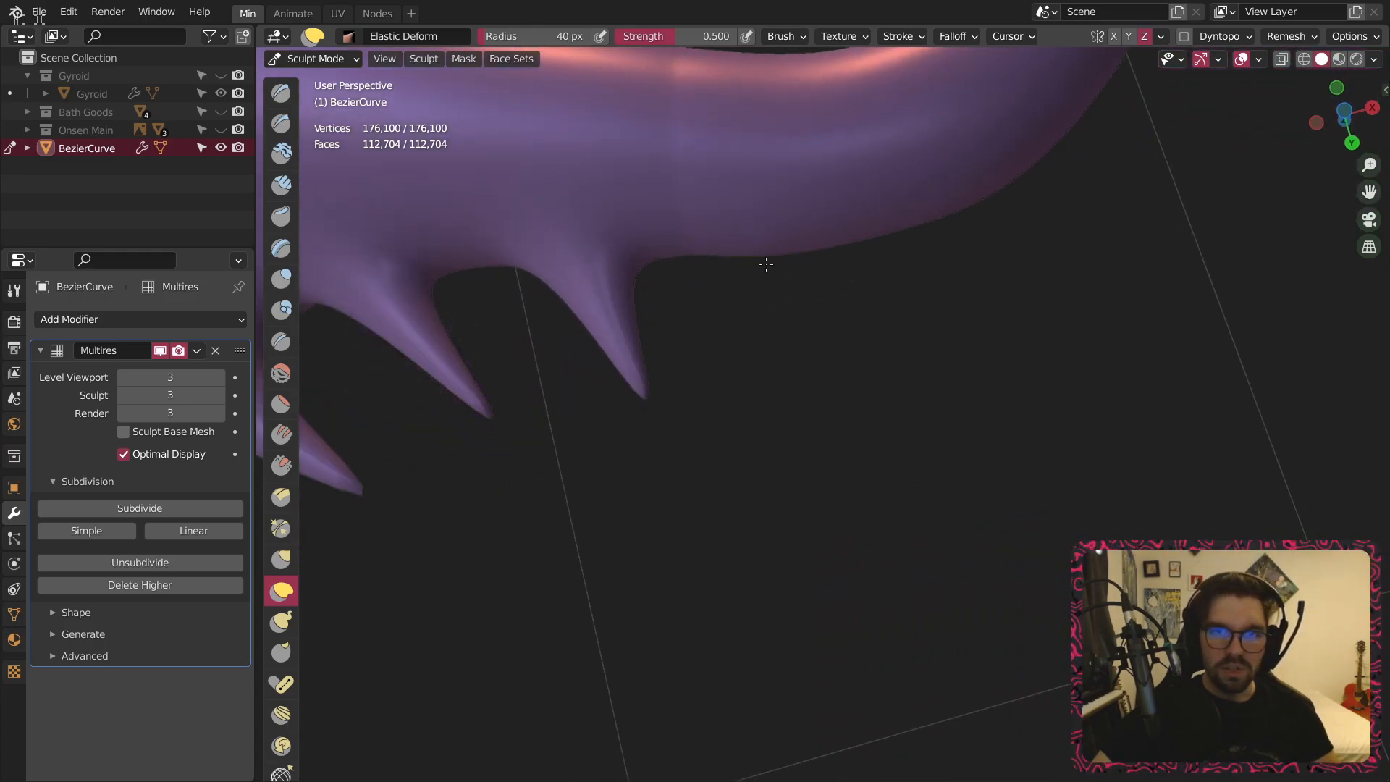
pyautogui.moveTo(758, 251); pyautogui.dragTo(930, 684)
pyautogui.keyDown('shift'); pyautogui.moveTo(943, 364); pyautogui.dragTo(823, 285, button='middle'); pyautogui.keyUp('shift')
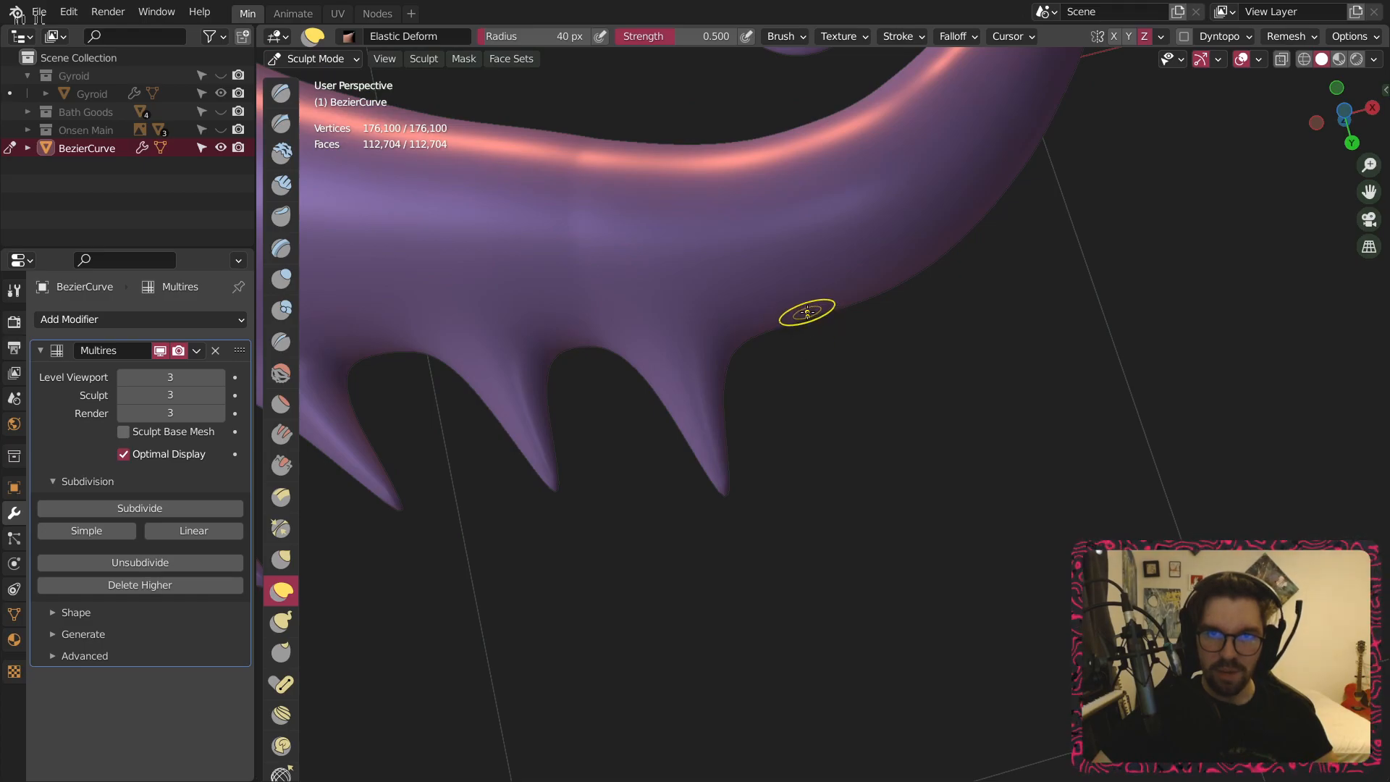
pyautogui.moveTo(807, 312); pyautogui.dragTo(903, 418)
pyautogui.keyDown('shift'); pyautogui.moveTo(987, 264); pyautogui.dragTo(822, 373, button='middle'); pyautogui.keyUp('shift')
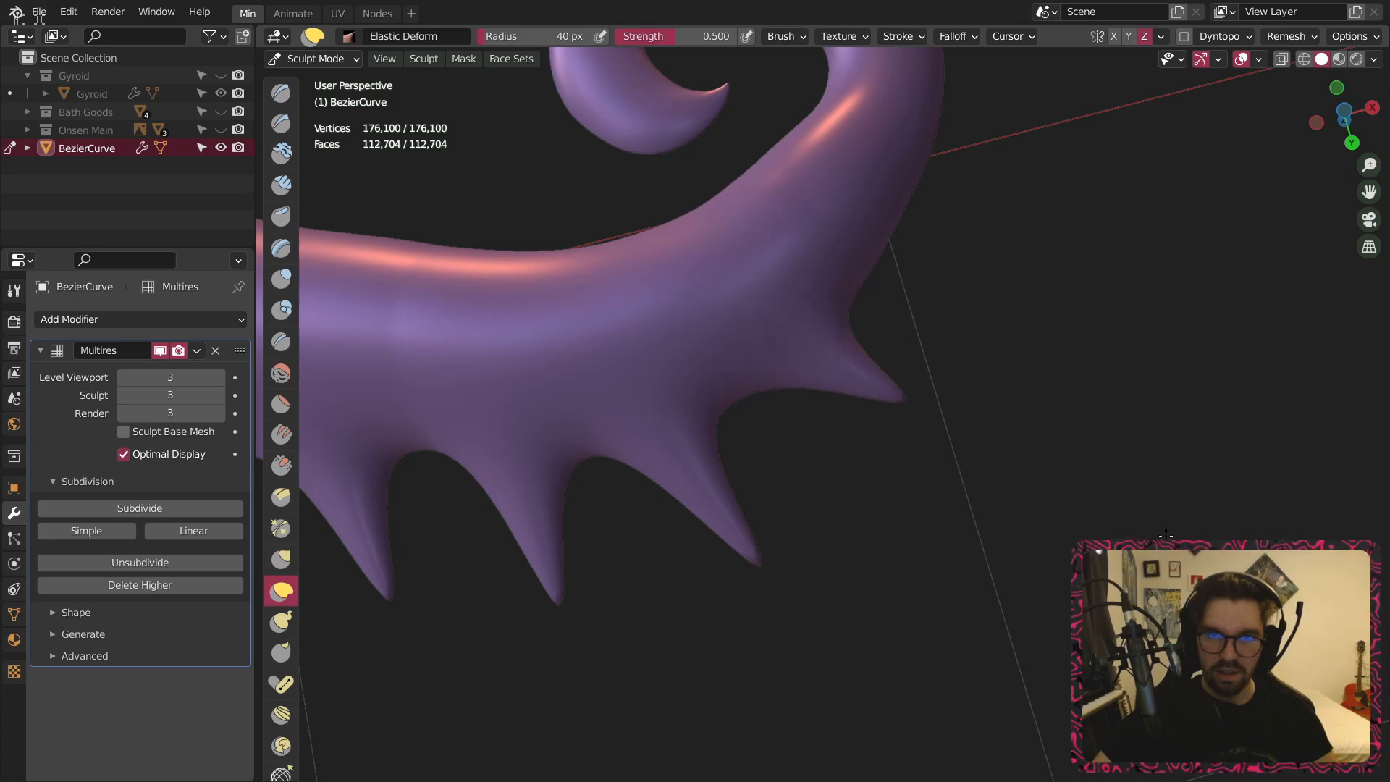
# Pull three more spikes around the outer bend where the tail starts to curl, and save the file.
pyautogui.moveTo(1092, 366)
pyautogui.keyDown('shift'); pyautogui.mouseDown(button='middle')
pyautogui.moveTo(685, 403)
pyautogui.moveTo(747, 351)
pyautogui.mouseUp(button='middle'); pyautogui.keyUp('shift')
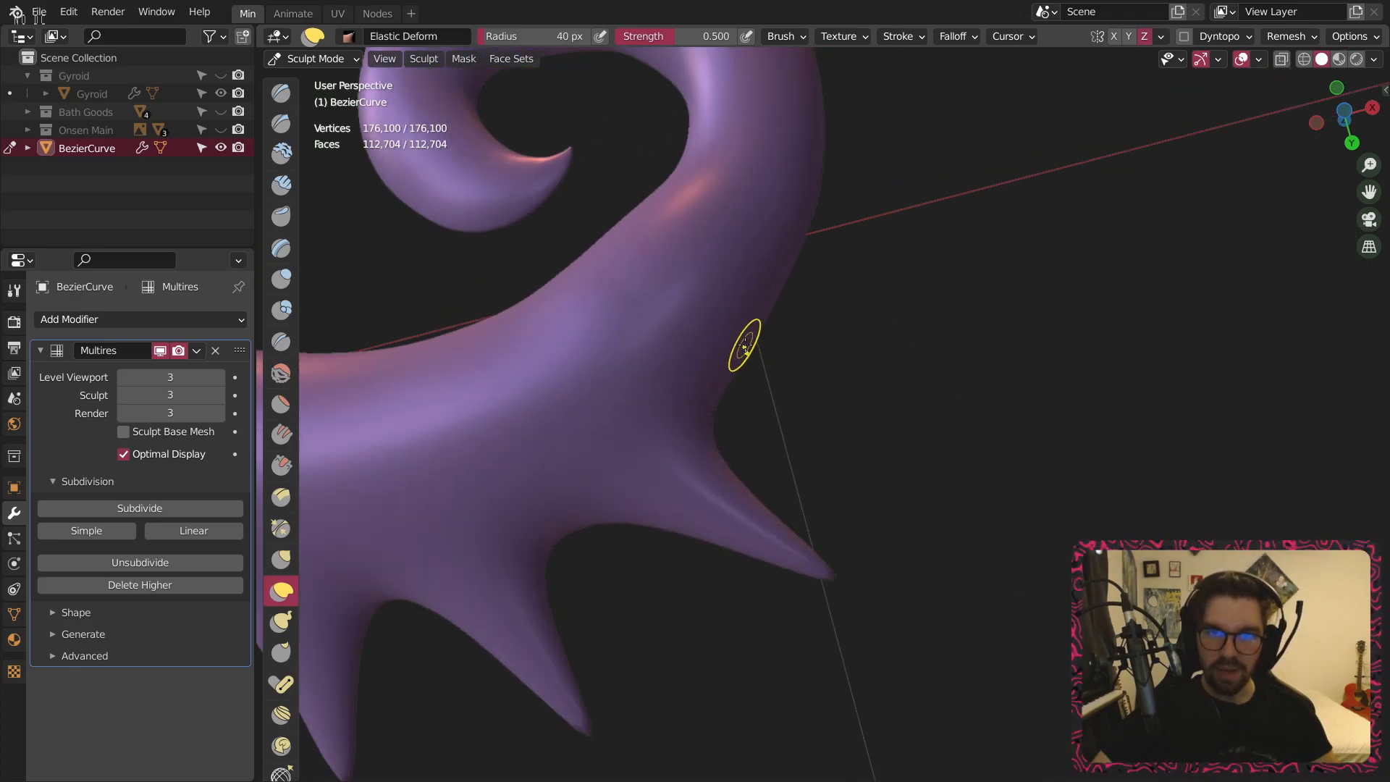
pyautogui.moveTo(898, 359); pyautogui.dragTo(1013, 373)
pyautogui.keyDown('shift'); pyautogui.moveTo(1106, 207); pyautogui.dragTo(931, 408, button='middle'); pyautogui.keyUp('shift')
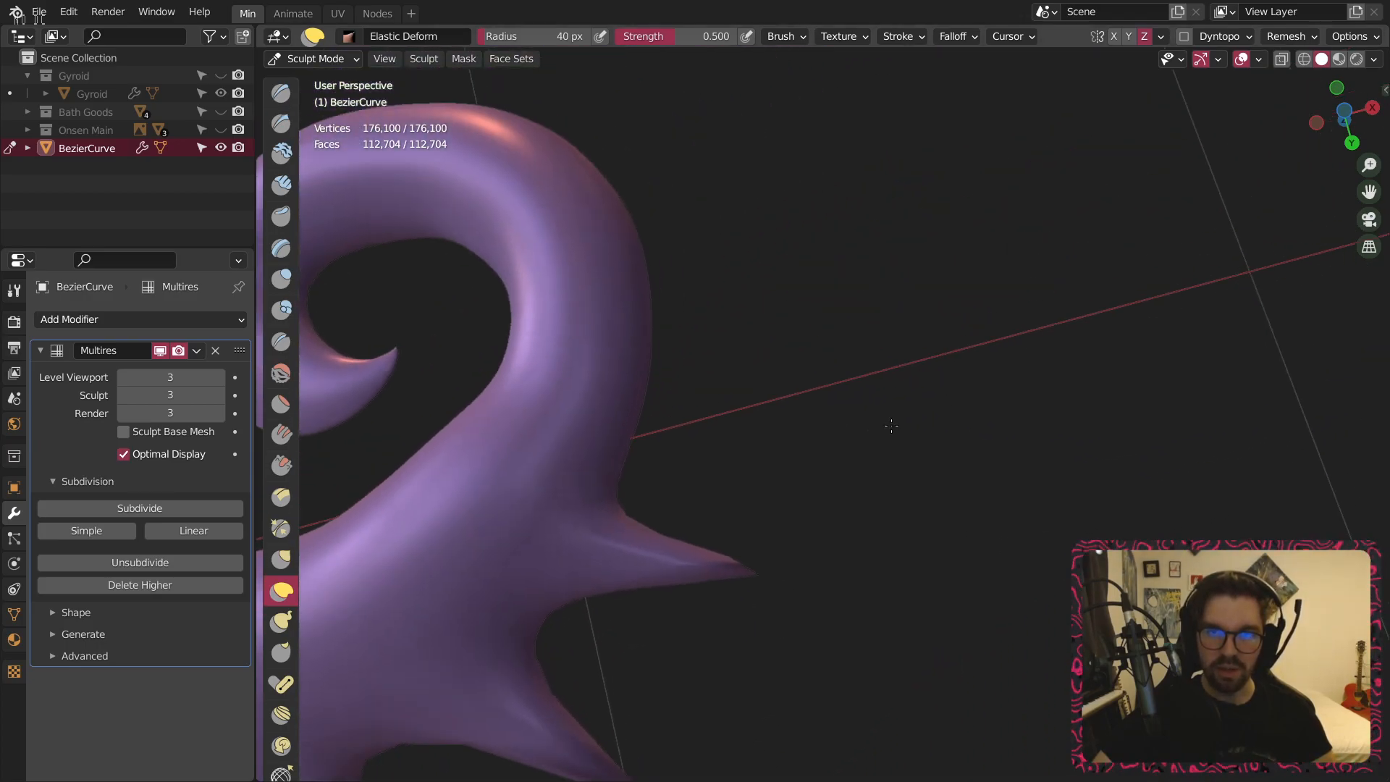
pyautogui.moveTo(636, 418); pyautogui.dragTo(731, 397)
pyautogui.moveTo(667, 232); pyautogui.dragTo(676, 376, button='middle')
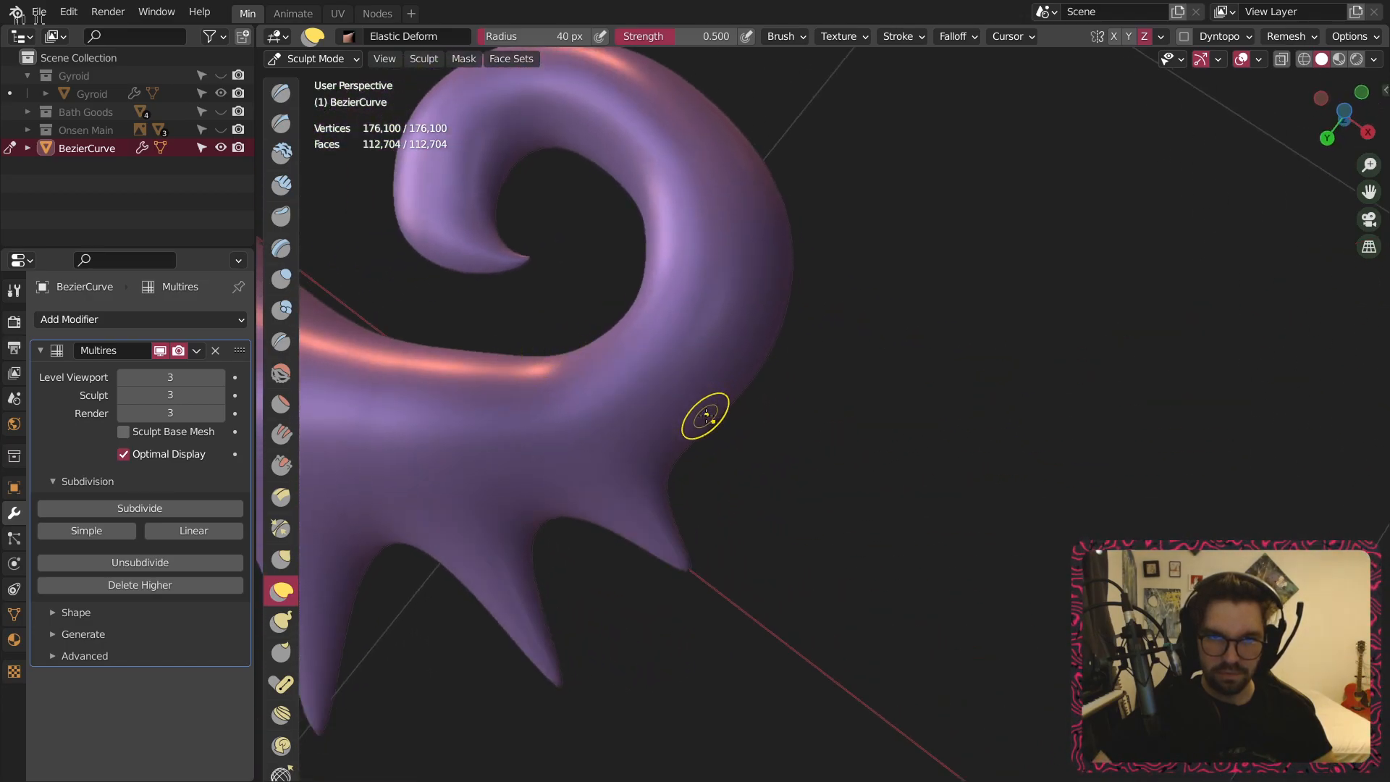
pyautogui.moveTo(943, 379)
pyautogui.mouseDown(button='middle')
pyautogui.moveTo(742, 369)
pyautogui.moveTo(720, 398)
pyautogui.moveTo(756, 413)
pyautogui.mouseUp(button='middle')
pyautogui.moveTo(803, 427); pyautogui.dragTo(901, 439)
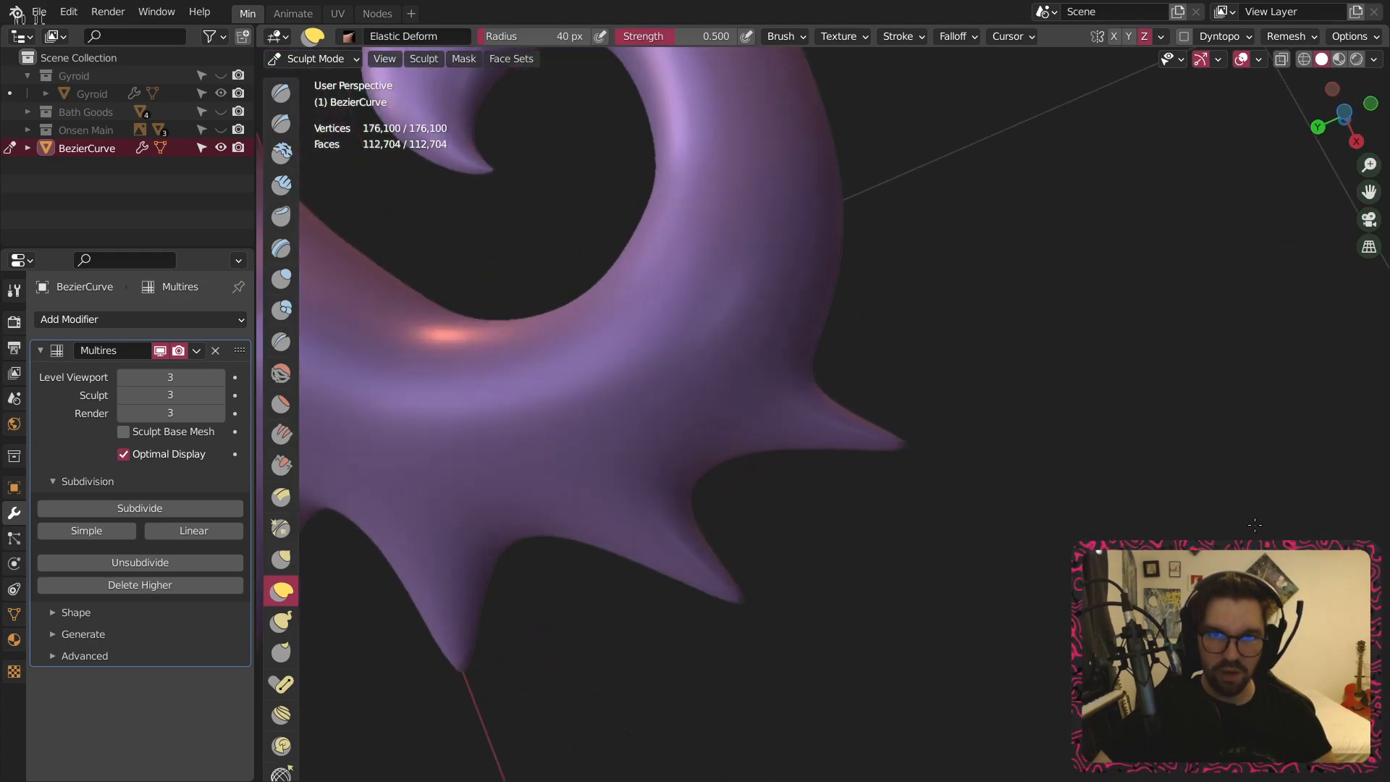
pyautogui.hotkey('ctrl', 's')
# Finish the spike row around the outside of the tail curl toward its tip with shorter Elastic Deform pulls.
pyautogui.moveTo(1002, 357)
pyautogui.mouseDown(button='middle')
pyautogui.moveTo(813, 357)
pyautogui.moveTo(871, 446)
pyautogui.moveTo(806, 419)
pyautogui.mouseUp(button='middle')
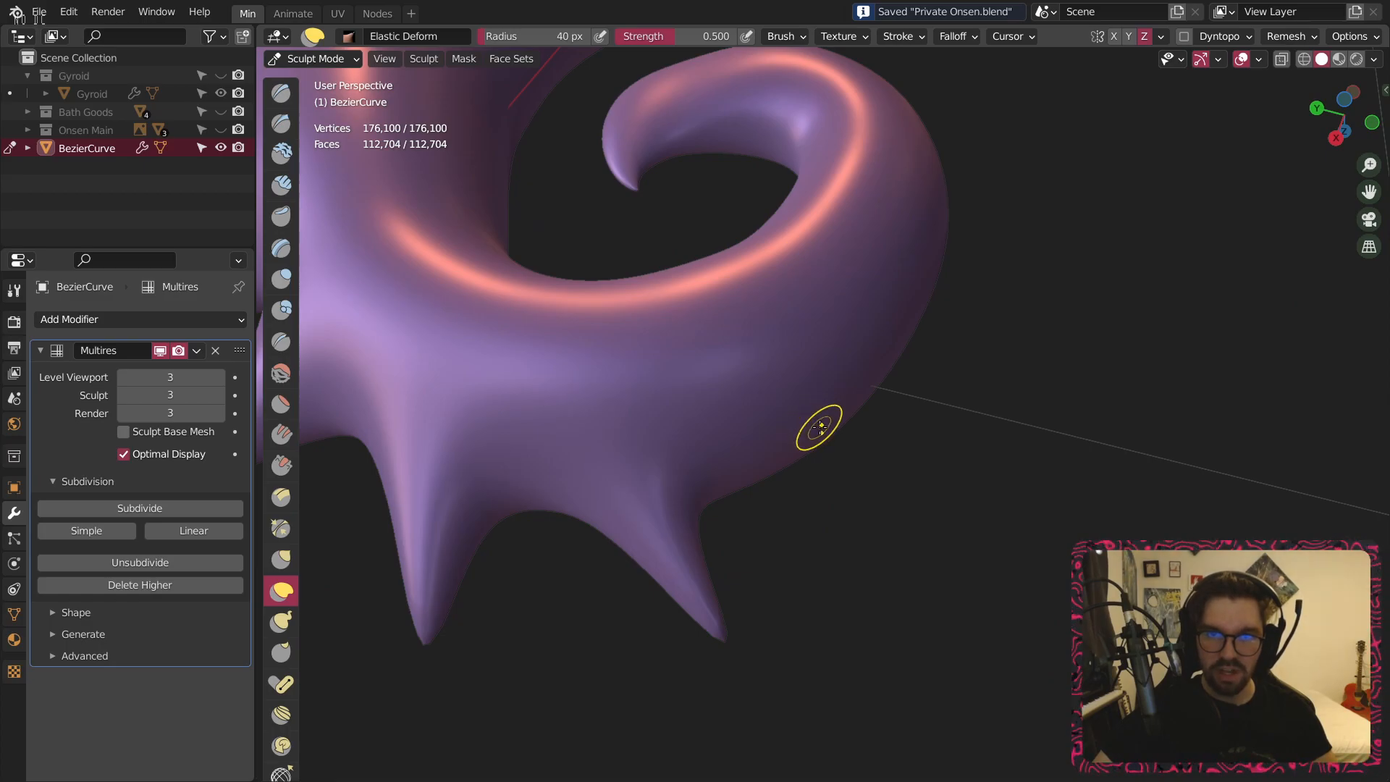
pyautogui.moveTo(823, 427)
pyautogui.mouseDown()
pyautogui.moveTo(931, 449)
pyautogui.moveTo(968, 475)
pyautogui.mouseUp()
pyautogui.moveTo(968, 475)
pyautogui.mouseDown(button='middle')
pyautogui.moveTo(896, 384)
pyautogui.moveTo(785, 389)
pyautogui.moveTo(804, 398)
pyautogui.mouseUp(button='middle')
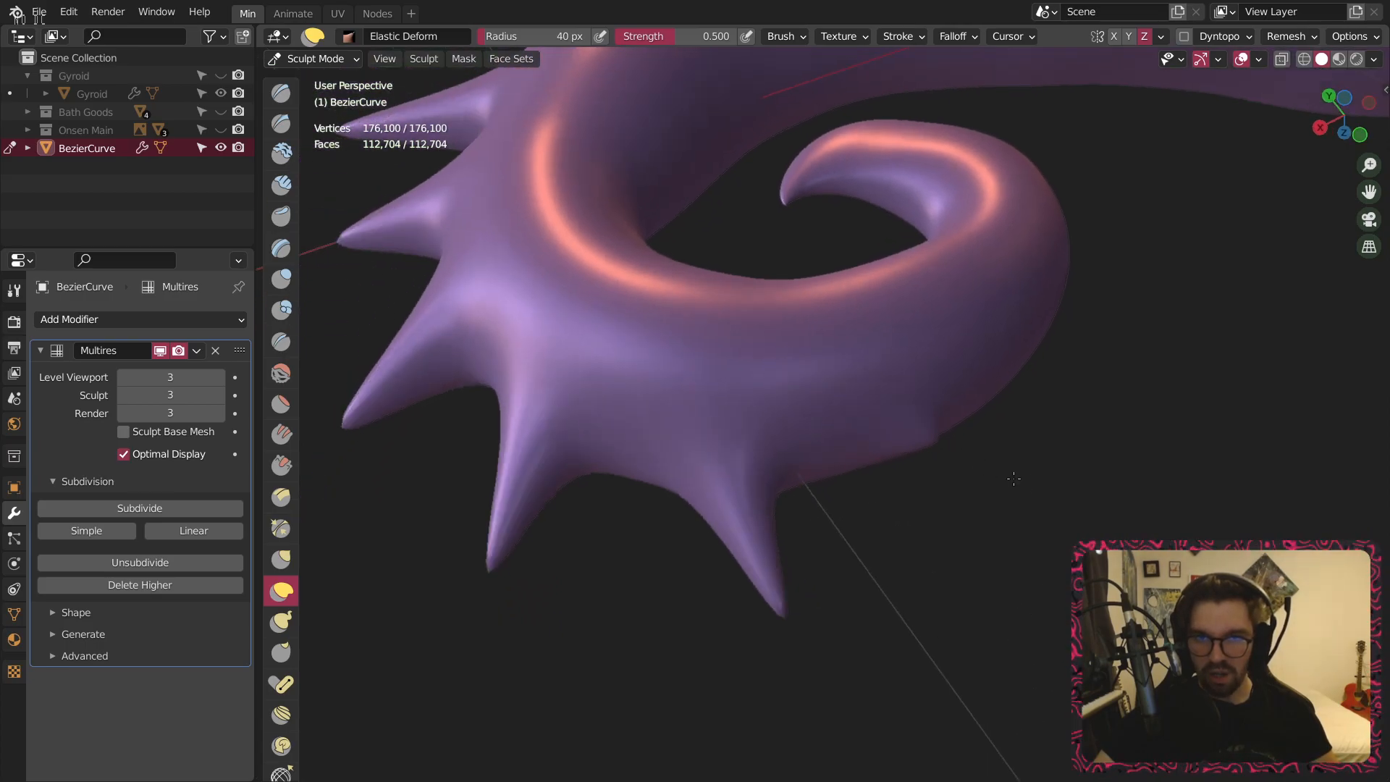
pyautogui.moveTo(1132, 463); pyautogui.dragTo(811, 333, button='middle')
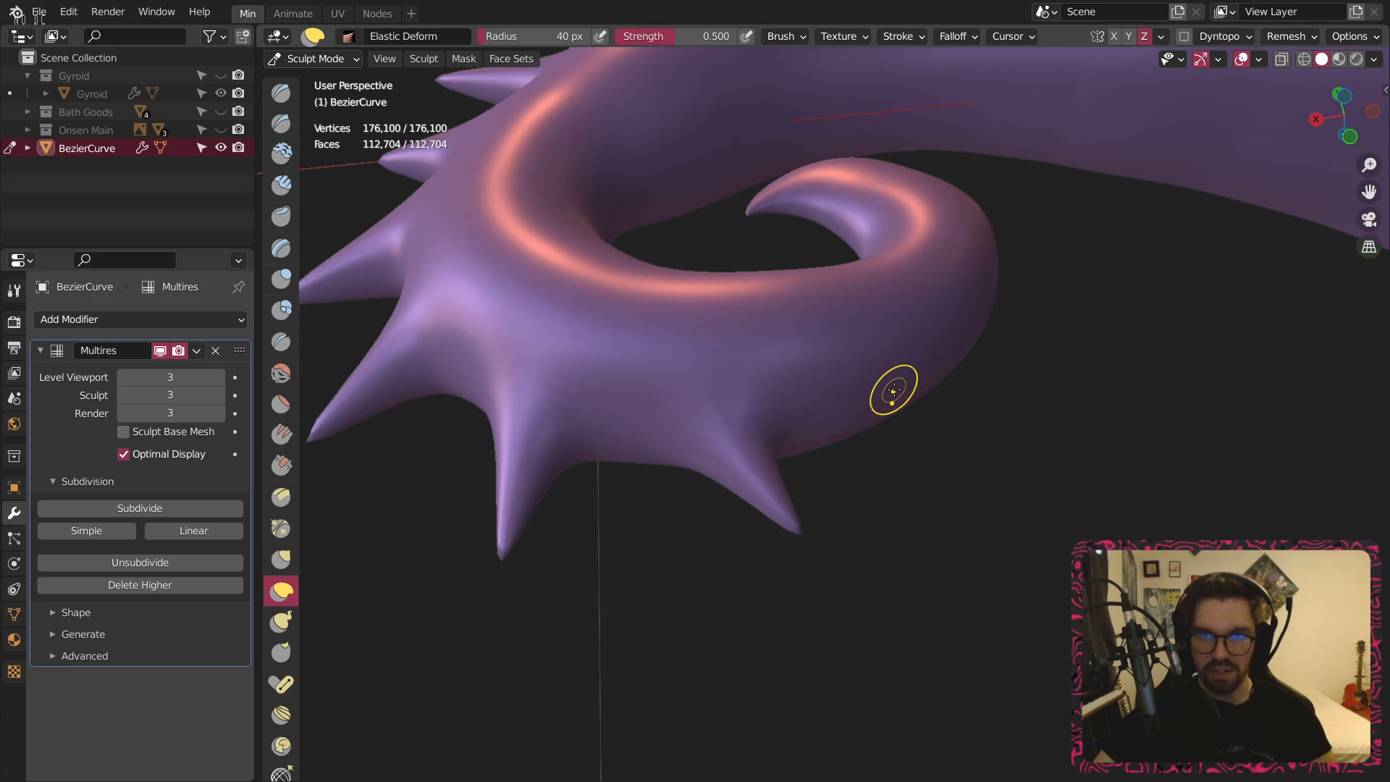
pyautogui.moveTo(1027, 362)
pyautogui.keyDown('shift'); pyautogui.mouseDown(button='middle')
pyautogui.moveTo(831, 355)
pyautogui.moveTo(878, 341)
pyautogui.moveTo(847, 375)
pyautogui.mouseUp(button='middle'); pyautogui.keyUp('shift')
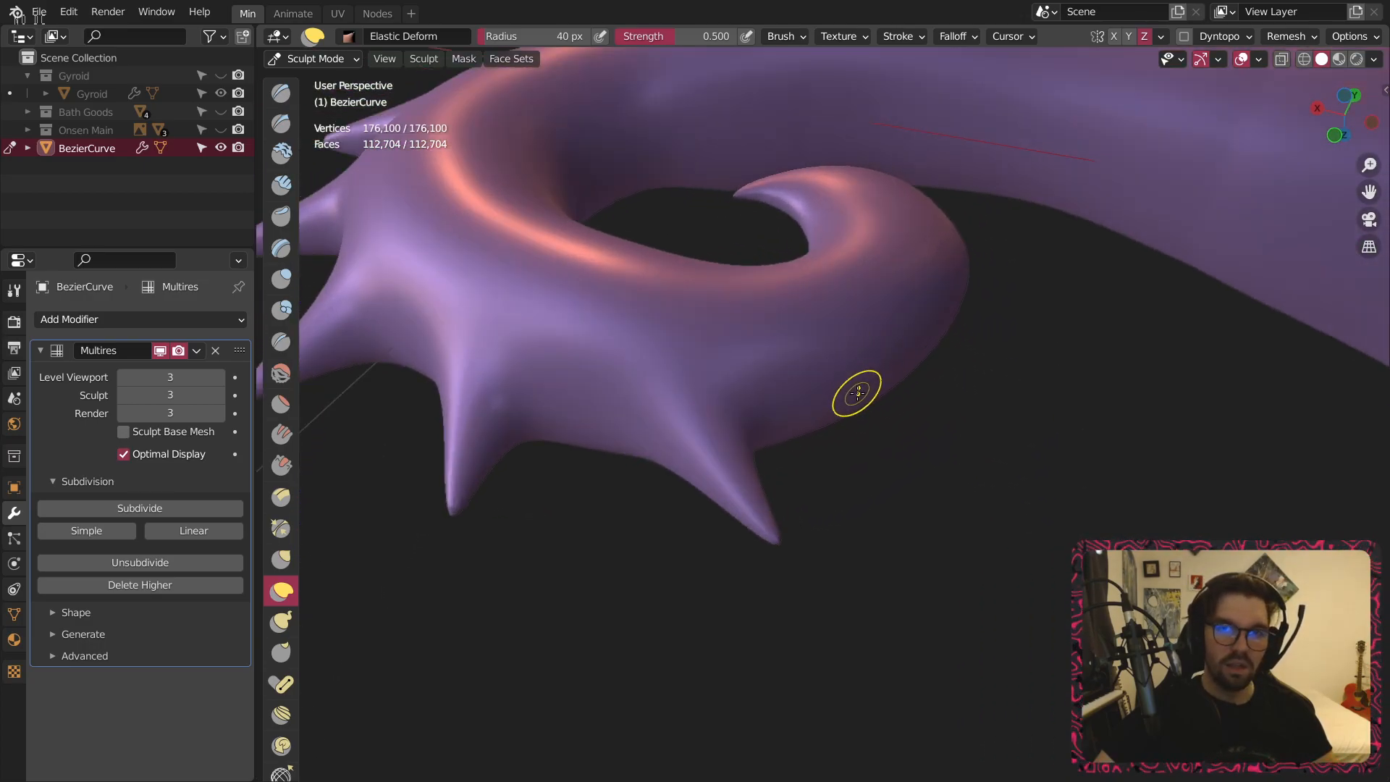
pyautogui.moveTo(1007, 326); pyautogui.dragTo(850, 350, button='middle')
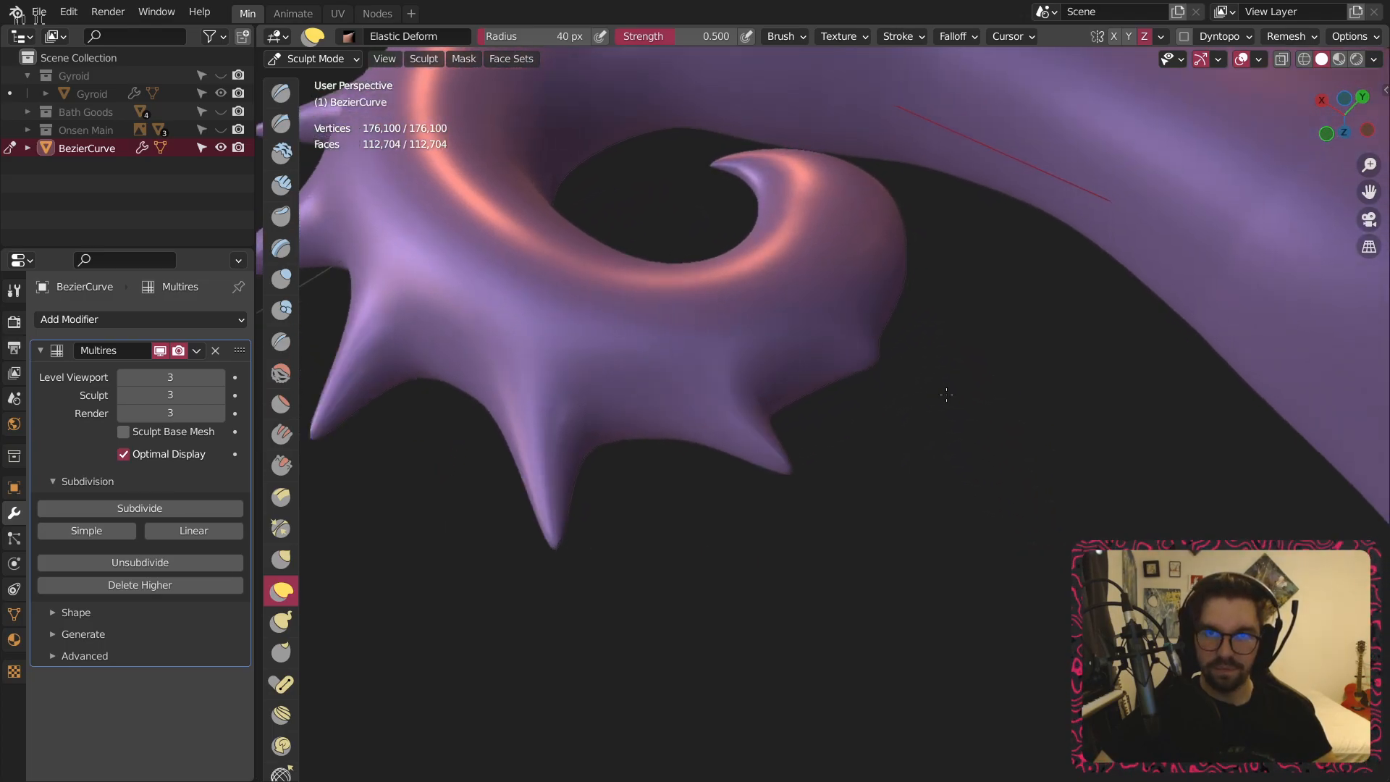
# Examine the spike row along the whole seahorse and the open end of its snout.
pyautogui.scroll(-10, 919, 311)
pyautogui.moveTo(909, 301); pyautogui.dragTo(1044, 343, button='middle')
pyautogui.scroll(-3, 1042, 345)
pyautogui.keyDown('shift'); pyautogui.moveTo(1008, 262); pyautogui.dragTo(682, 270, button='middle'); pyautogui.keyUp('shift')
pyautogui.scroll(5, 682, 270)
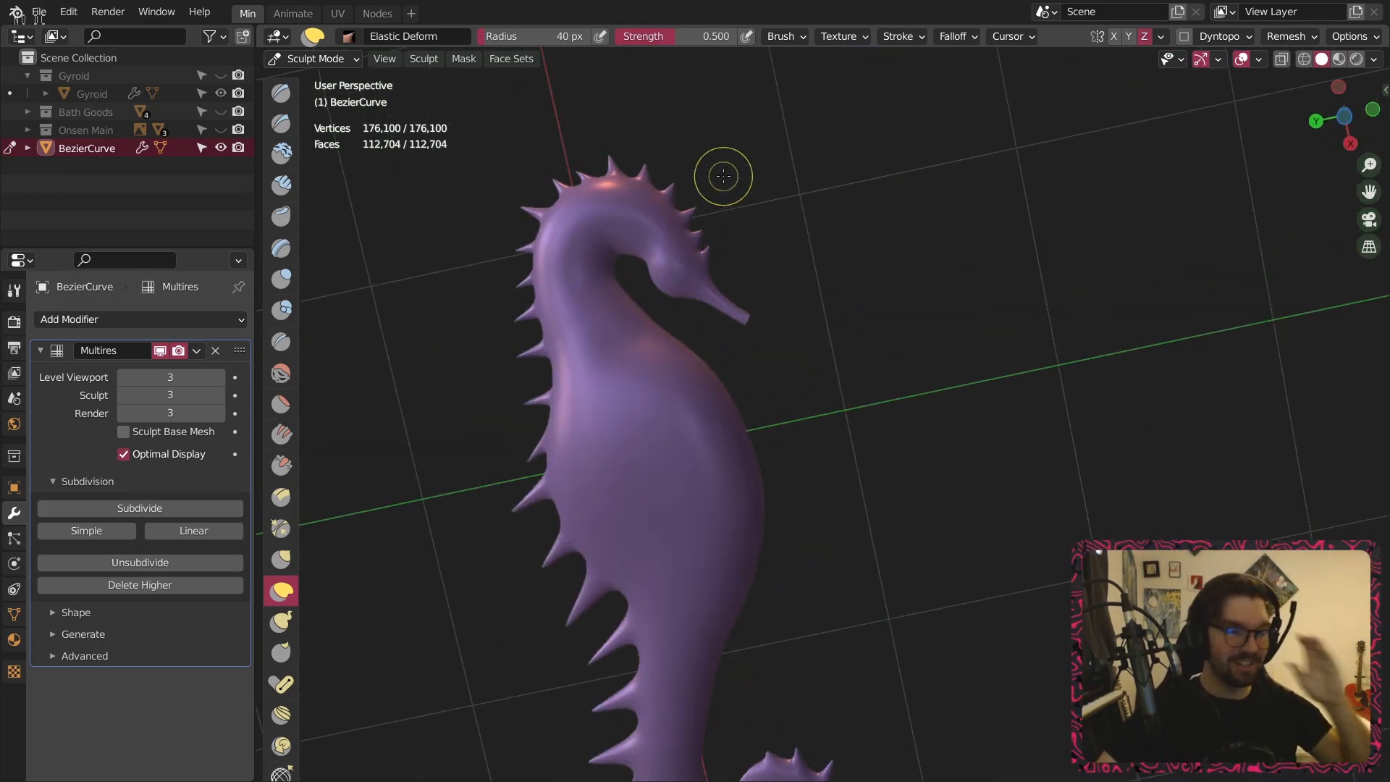
pyautogui.scroll(5, 698, 258)
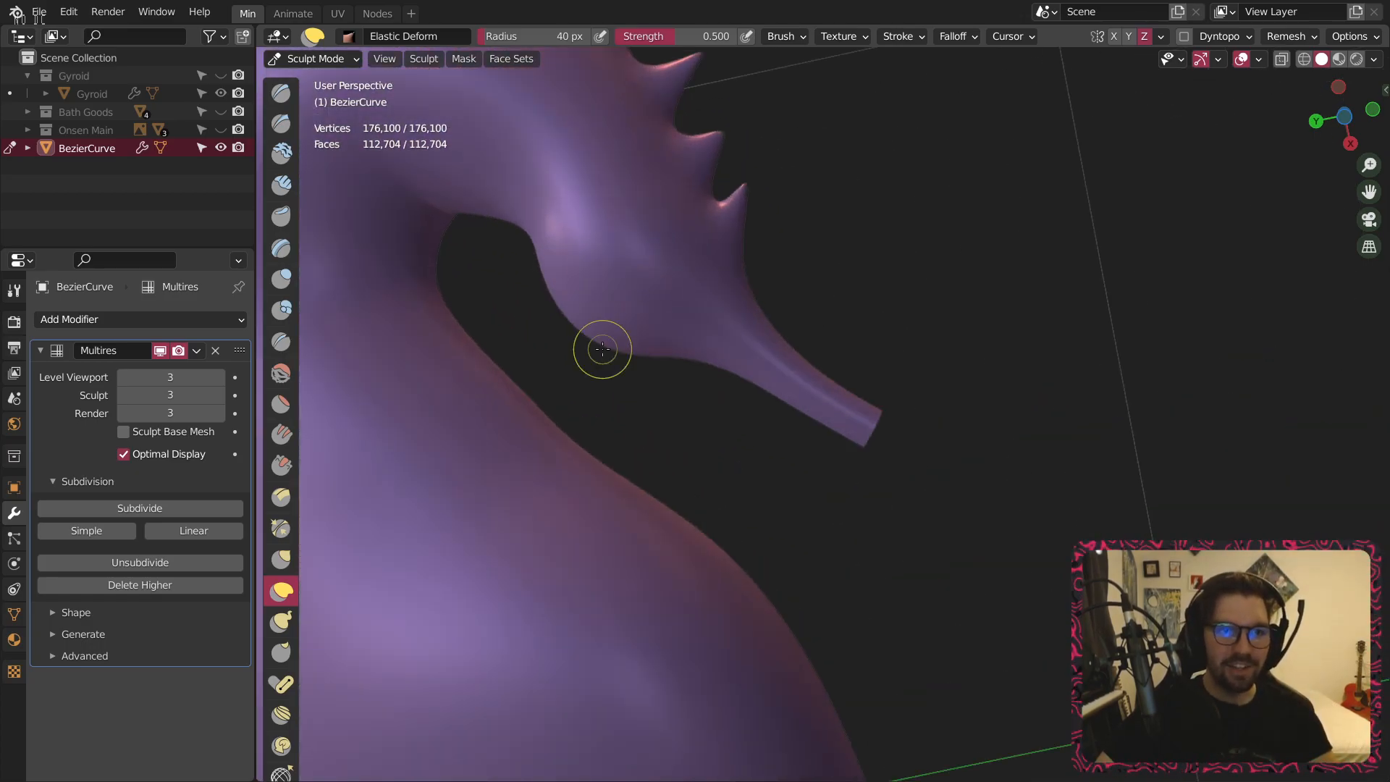
pyautogui.scroll(-4, 602, 349)
pyautogui.moveTo(732, 320)
pyautogui.mouseDown(button='middle')
pyautogui.moveTo(637, 279)
pyautogui.moveTo(416, 434)
pyautogui.moveTo(394, 304)
pyautogui.mouseUp(button='middle')
# In Edit Mode, fill the open edge loop at the snout's end with a face and switch to face selection.
pyautogui.click(319, 59)
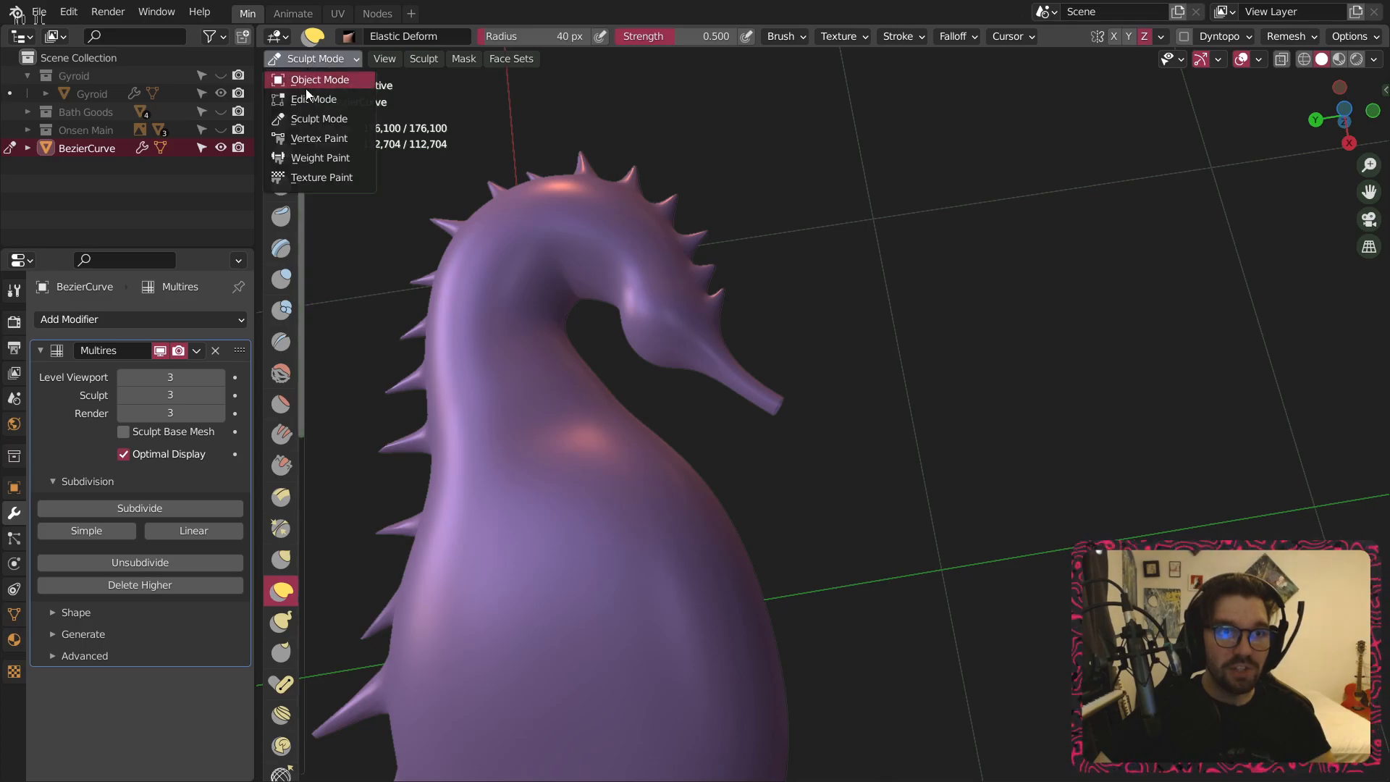
pyautogui.click(300, 100)
pyautogui.scroll(6, 751, 413)
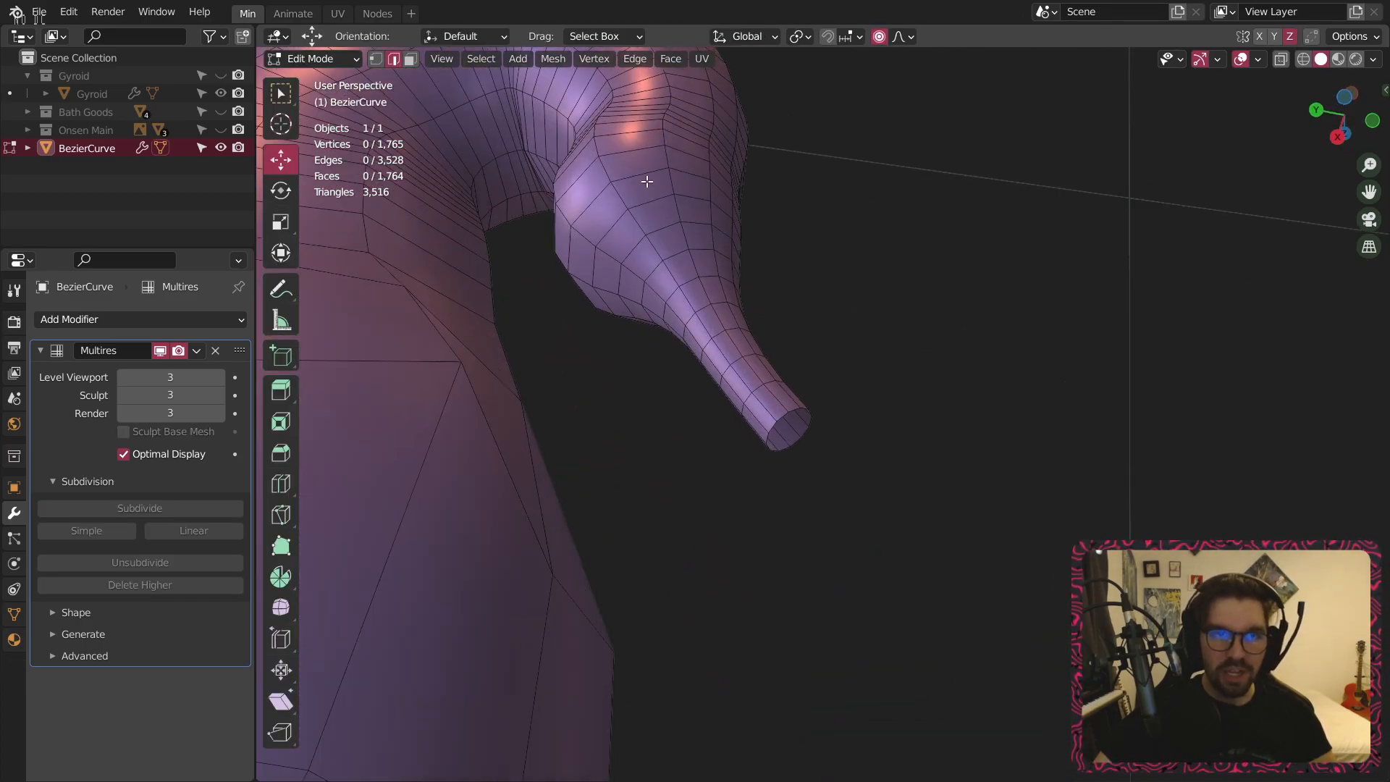
pyautogui.moveTo(758, 389); pyautogui.dragTo(771, 397, button='middle')
pyautogui.keyDown('alt'); pyautogui.click(778, 393); pyautogui.keyUp('alt')
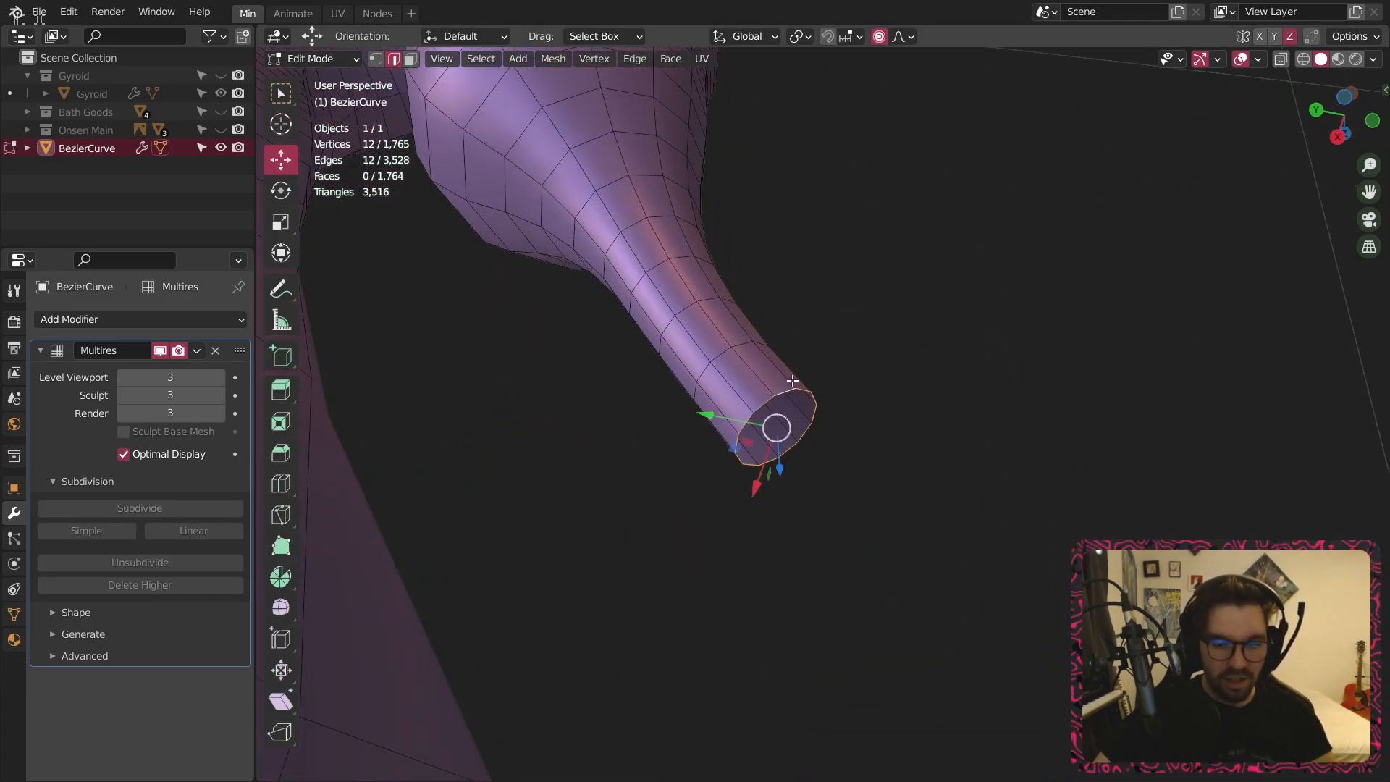
pyautogui.press('f')
pyautogui.press('3')
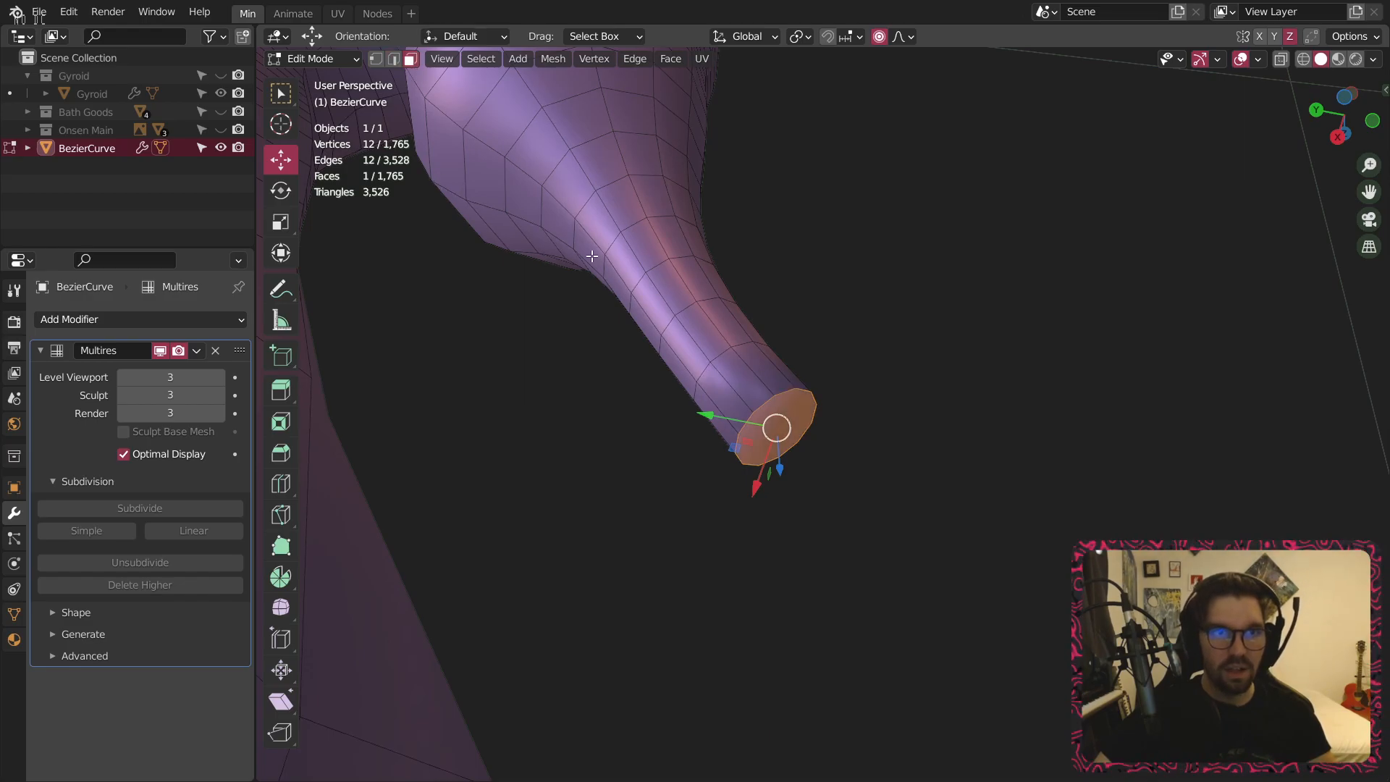
# Try insetting the snout's end face and extruding it along its normals, and undo both operations.
pyautogui.press('i')
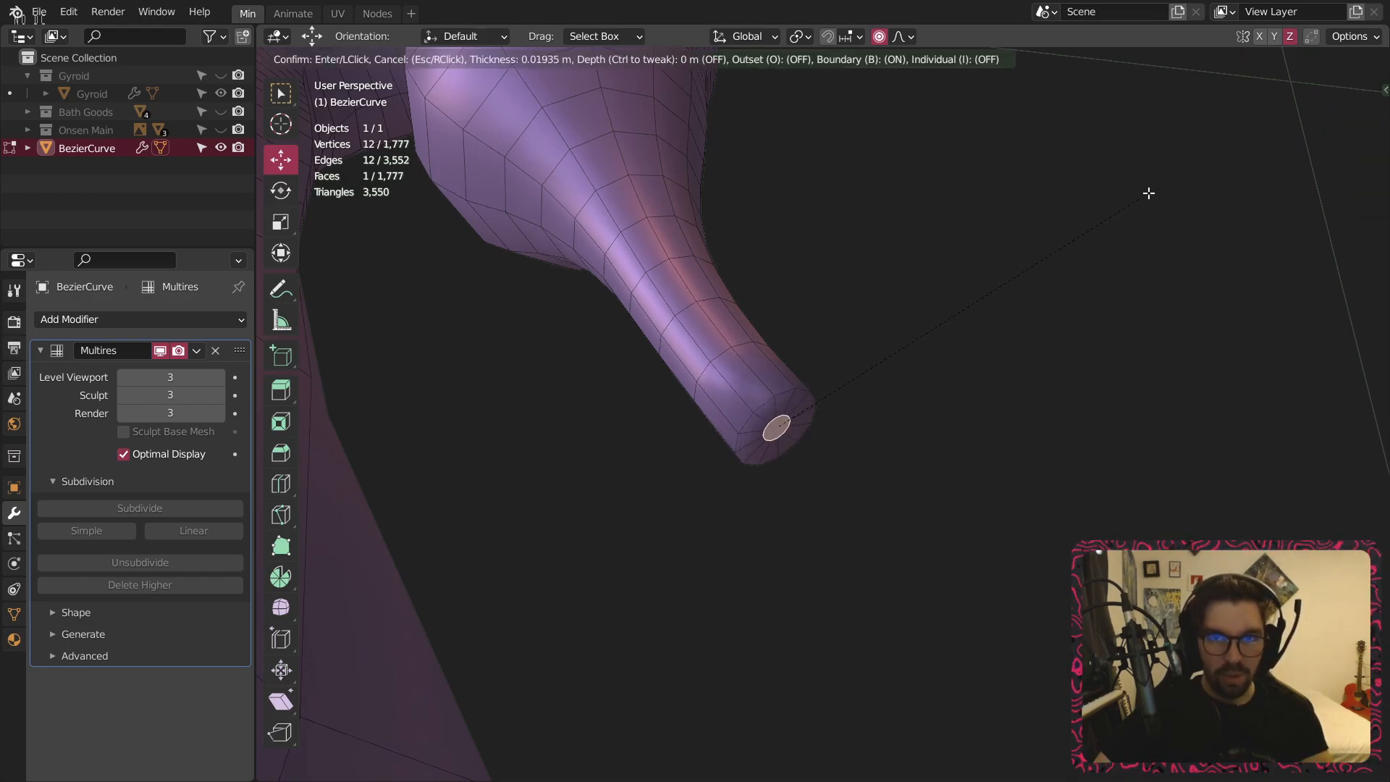
pyautogui.click(1130, 196)
pyautogui.rightClick(779, 450)
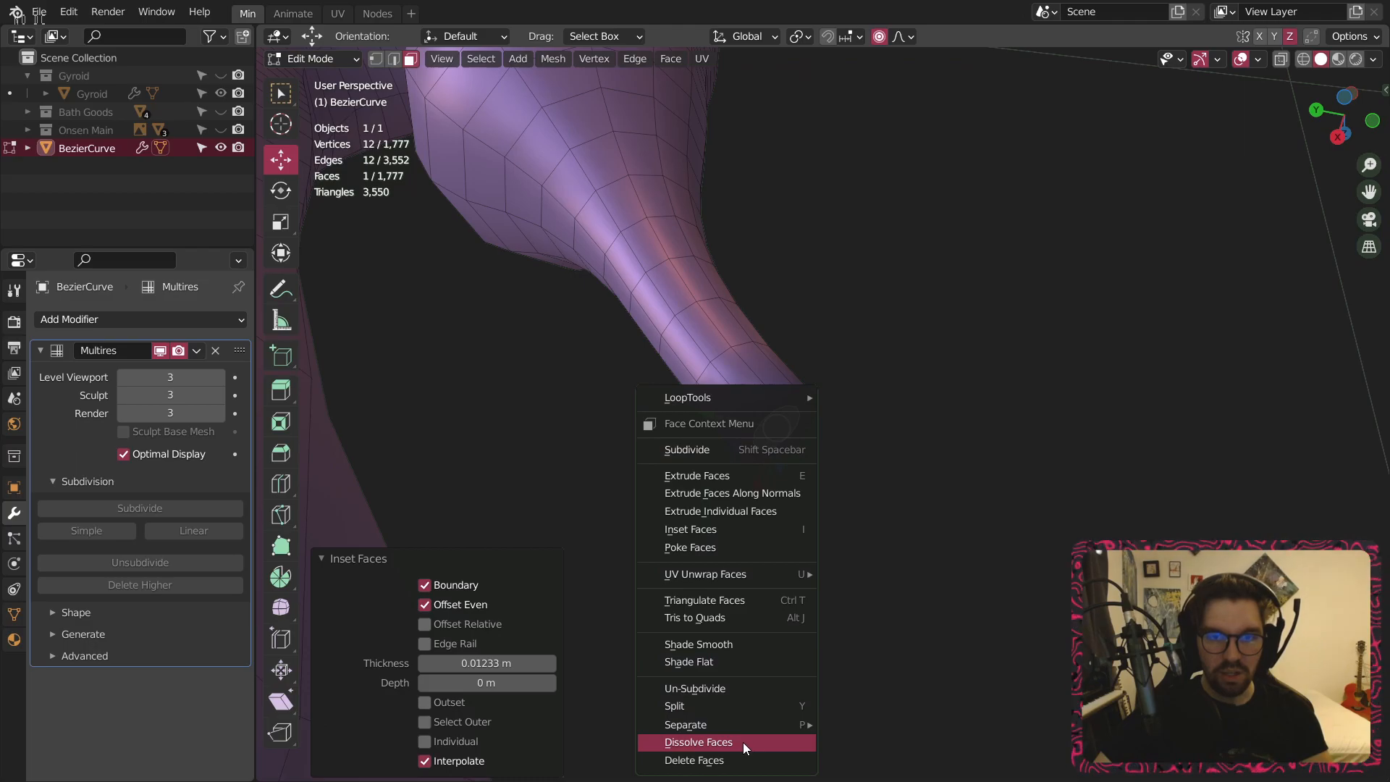
pyautogui.click(794, 488)
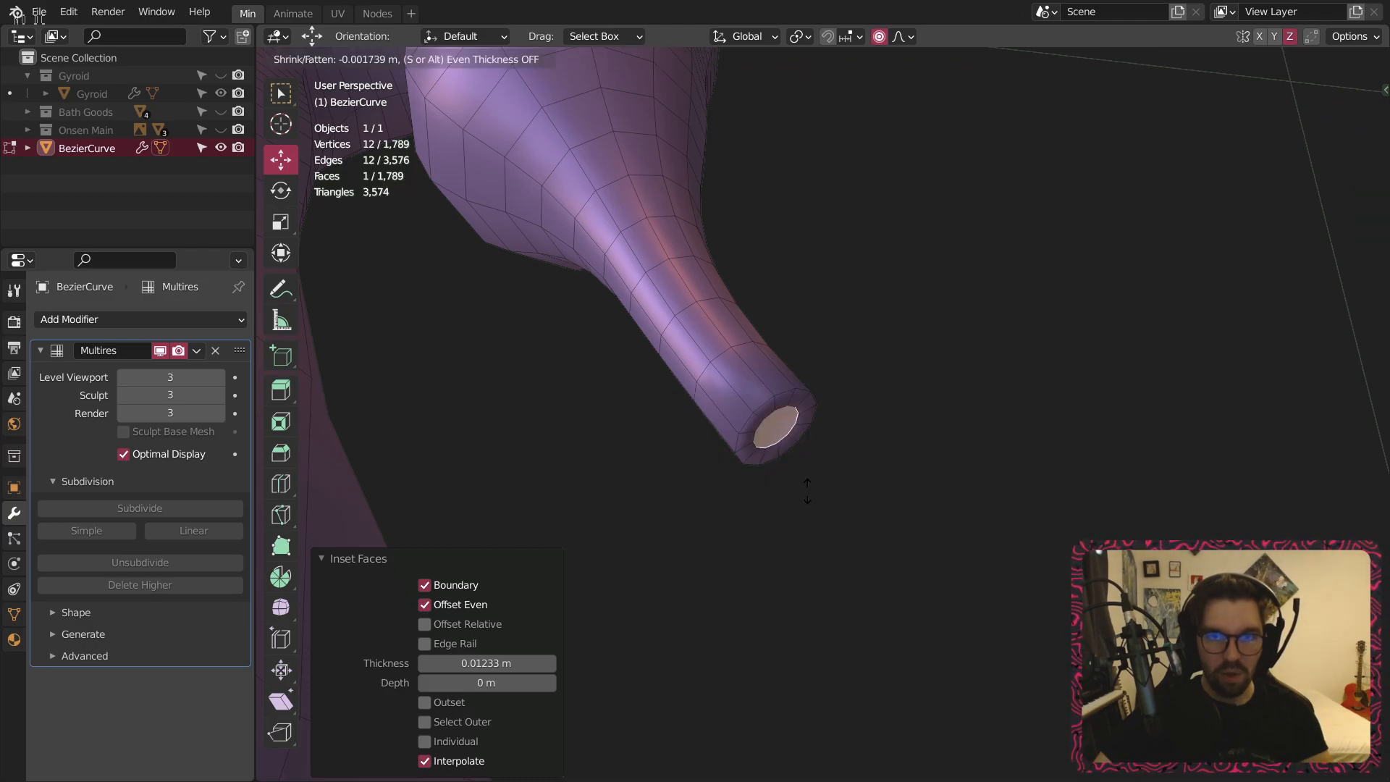
pyautogui.click(866, 484)
pyautogui.hotkey('ctrl', 'z')
pyautogui.hotkey('ctrl', 'z')
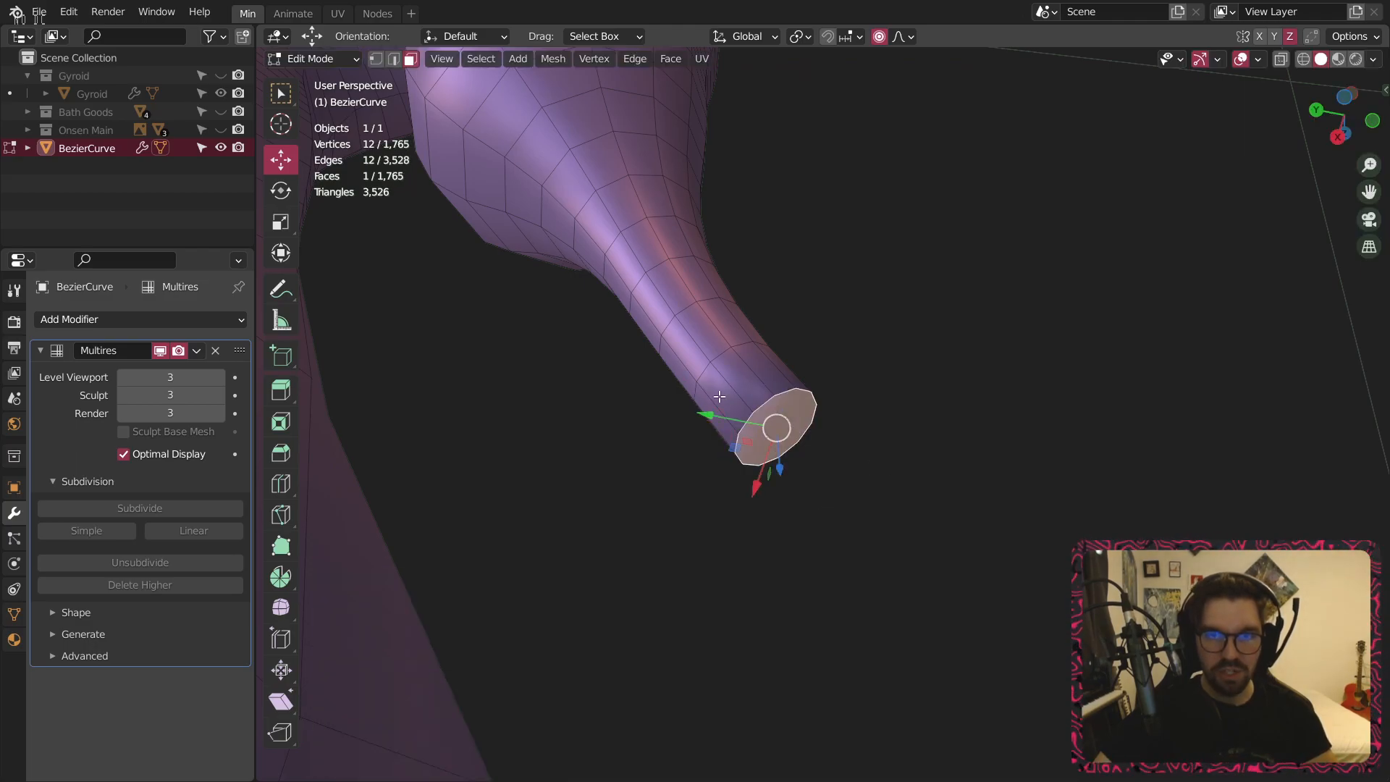
# Return to Object Mode, examine the seahorse's overall shape and deselect it.
pyautogui.click(301, 58)
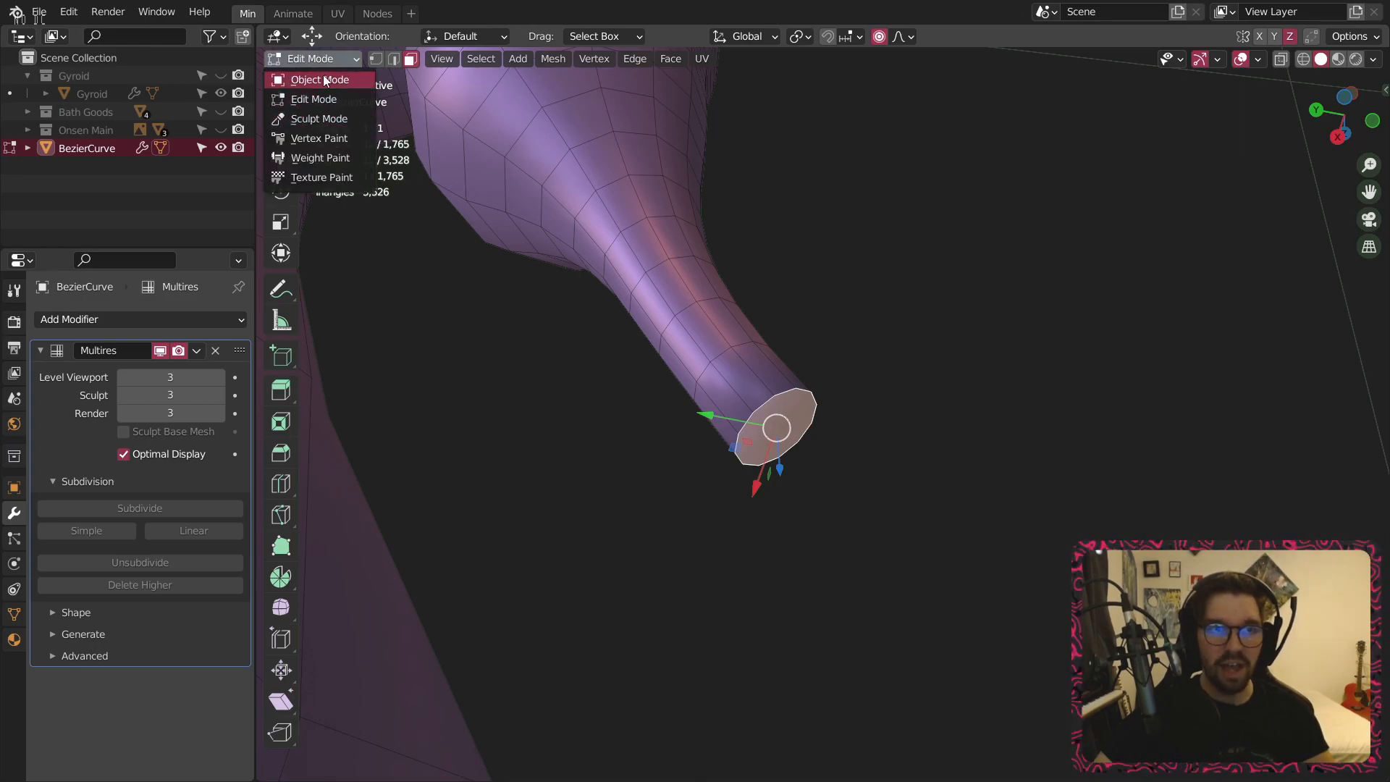
pyautogui.click(317, 81)
pyautogui.scroll(-4, 590, 337)
pyautogui.moveTo(589, 336); pyautogui.dragTo(640, 374, button='middle')
pyautogui.scroll(-3, 640, 373)
pyautogui.keyDown('shift'); pyautogui.moveTo(543, 268); pyautogui.dragTo(765, 351, button='middle'); pyautogui.keyUp('shift')
pyautogui.scroll(-4, 817, 443)
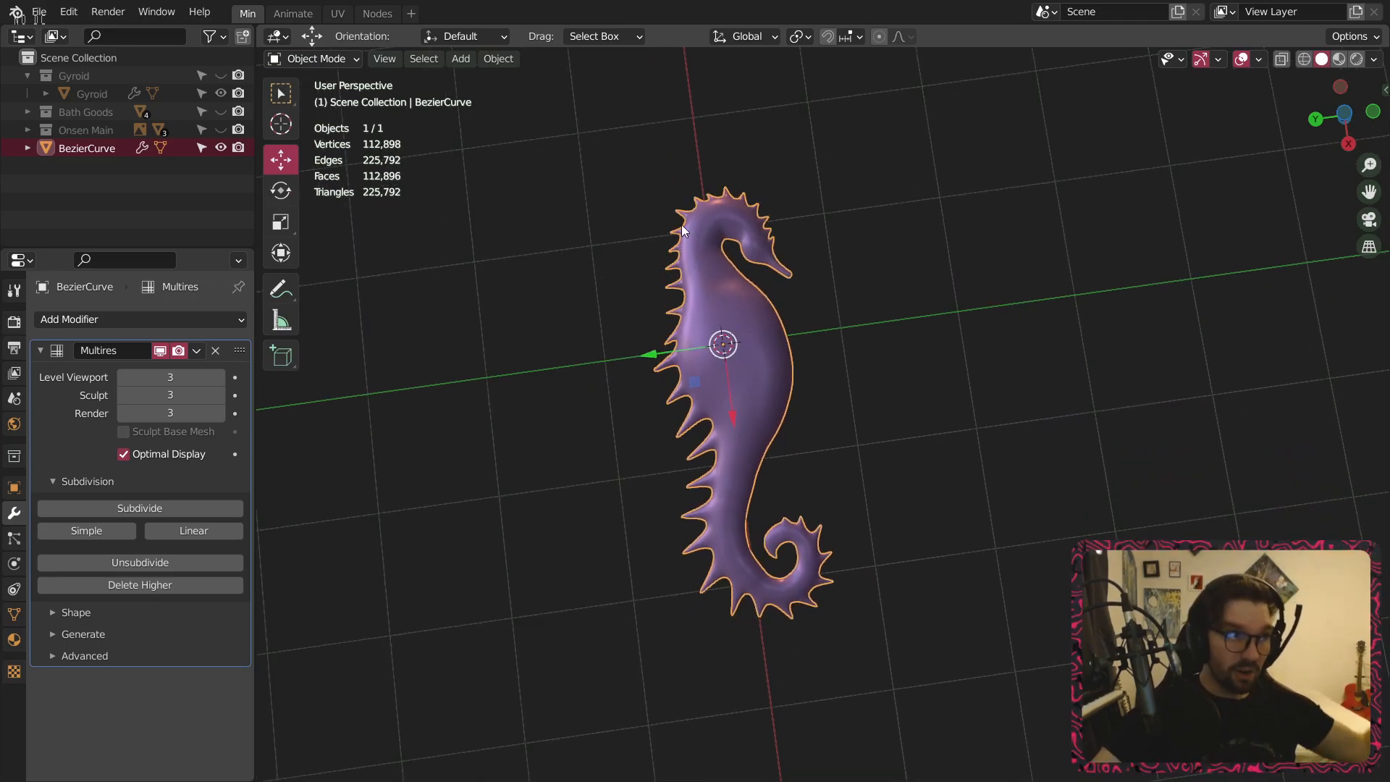
pyautogui.scroll(4, 757, 276)
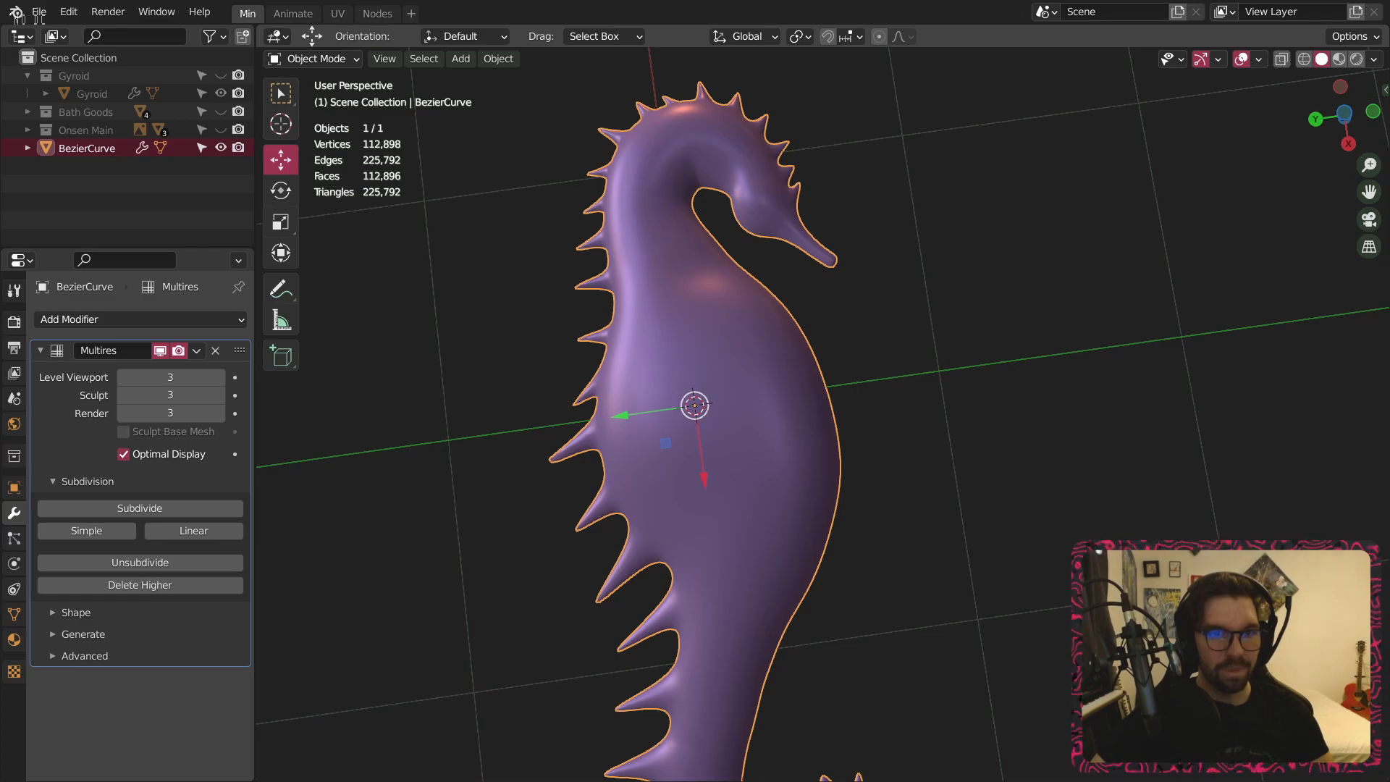
pyautogui.scroll(-5, 826, 314)
pyautogui.moveTo(825, 314); pyautogui.dragTo(827, 302, button='middle')
pyautogui.hotkey('alt', 'a')
pyautogui.scroll(4, 646, 324)
pyautogui.moveTo(802, 372); pyautogui.dragTo(795, 420, button='middle')
pyautogui.scroll(-5, 753, 384)
# Create a new collection named Speed in the scene.
pyautogui.rightClick(78, 195)
pyautogui.click(139, 203)
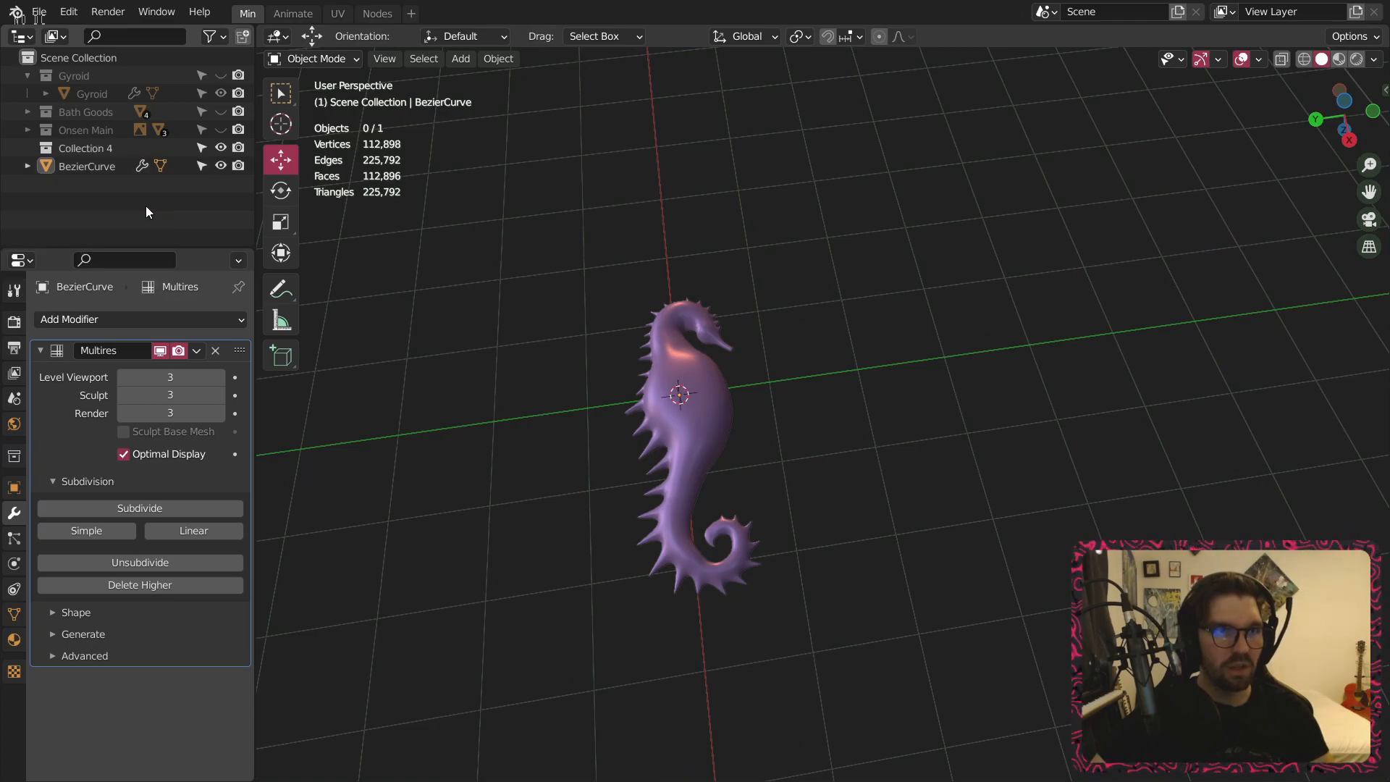
pyautogui.doubleClick(107, 149)
pyautogui.write('Speed')
pyautogui.press('Return')
# Put the BezierCurve seahorse into the Speed collection and rename it Golden Seahorse Bomb.
pyautogui.moveTo(87, 168); pyautogui.dragTo(90, 149)
pyautogui.doubleClick(106, 166)
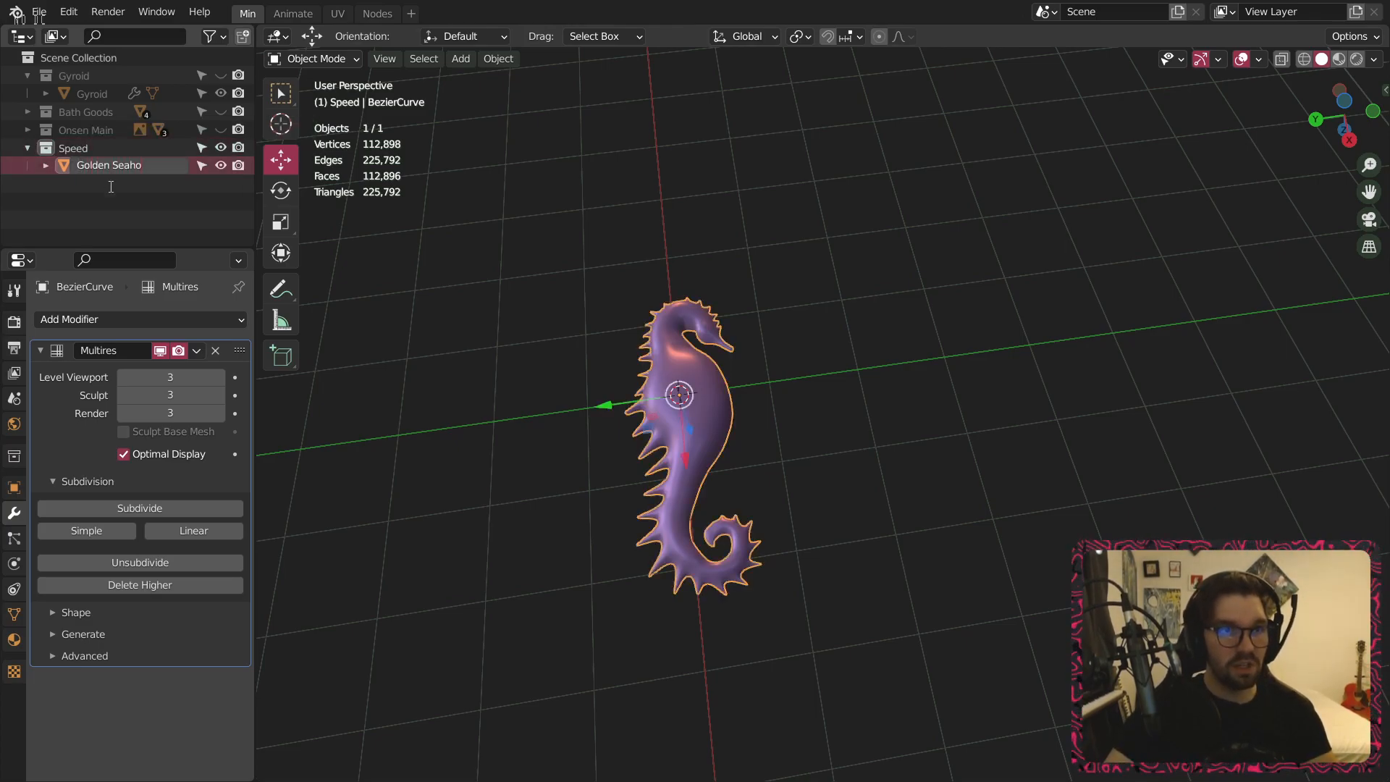
pyautogui.press('Return')
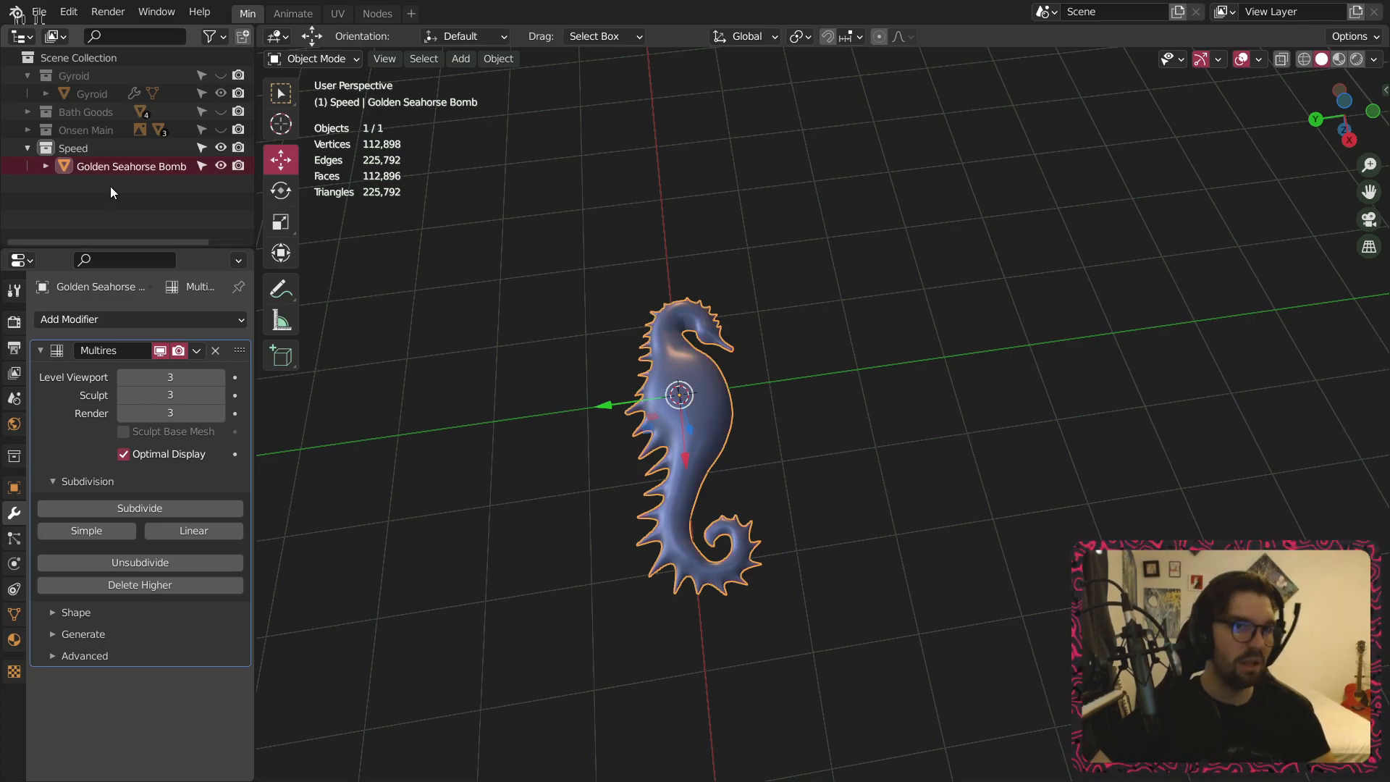
# Move the seahorse well away from the world origin in the positive Y direction and deselect it.
pyautogui.click(754, 446)
pyautogui.scroll(-4, 775, 388)
pyautogui.moveTo(856, 341); pyautogui.dragTo(763, 398, button='middle')
pyautogui.click(763, 398)
pyautogui.press('g')
pyautogui.click(346, 392)
pyautogui.click(532, 302)
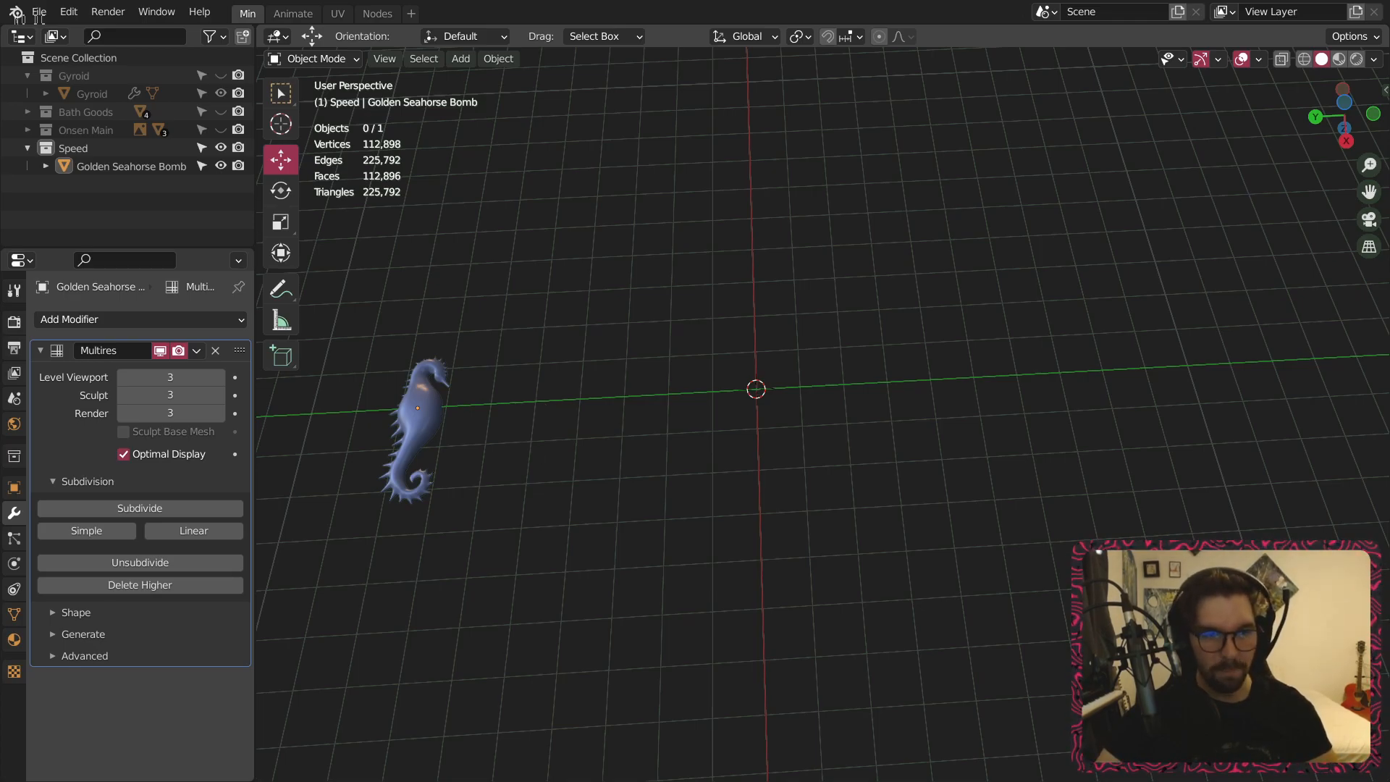
# In the Right orthographic view, add a cylinder mesh with 24 vertices at the world origin.
pyautogui.moveTo(728, 479); pyautogui.dragTo(826, 275, button='middle')
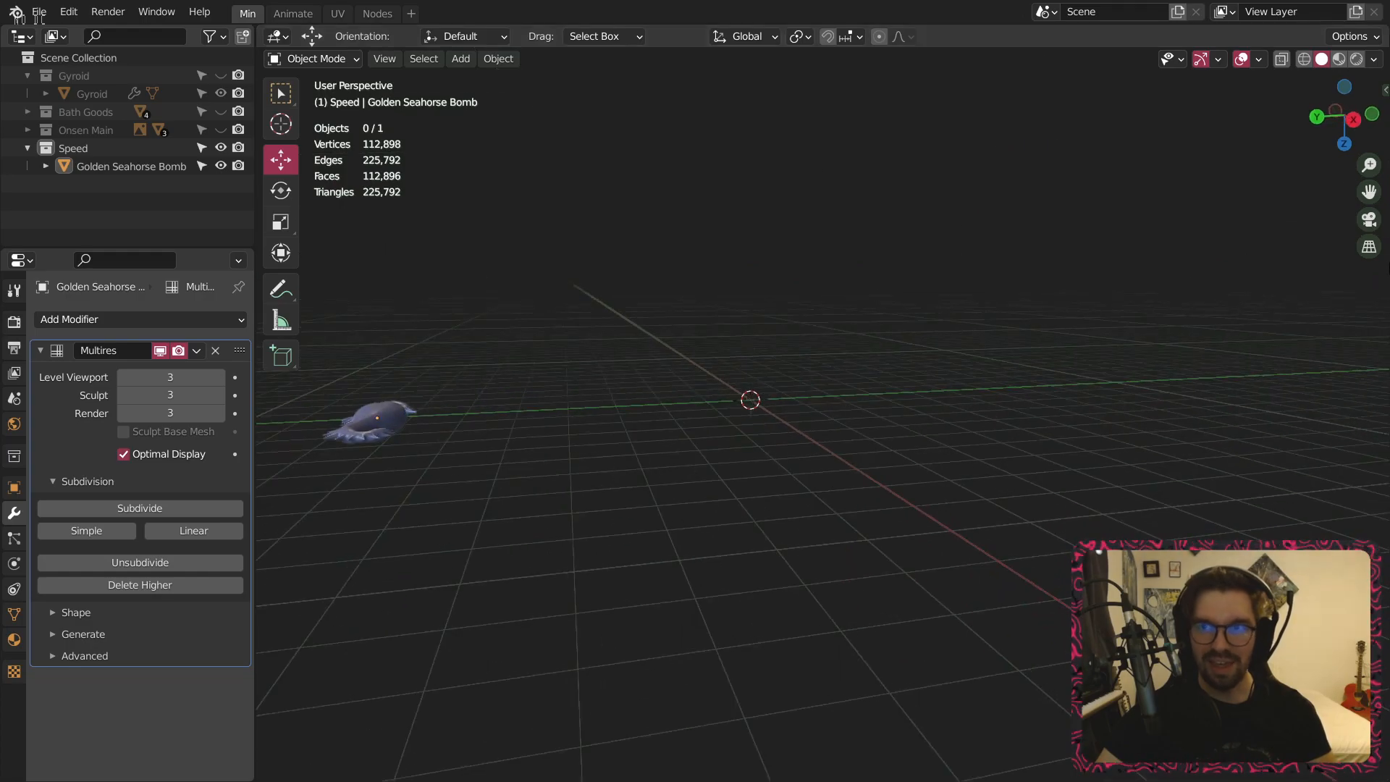
pyautogui.click(1354, 120)
pyautogui.keyDown('shift'); pyautogui.moveTo(960, 439); pyautogui.dragTo(857, 437, button='middle'); pyautogui.keyUp('shift')
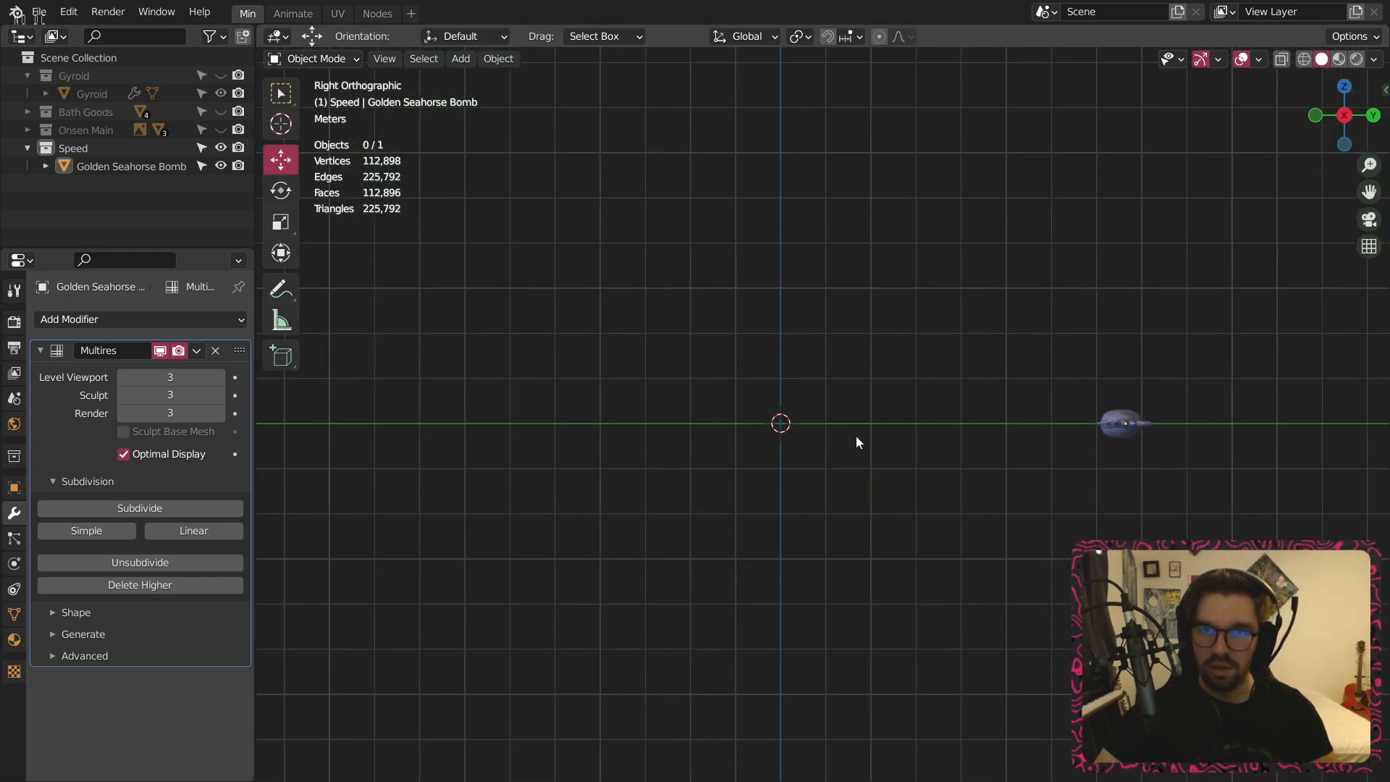
pyautogui.scroll(3, 757, 420)
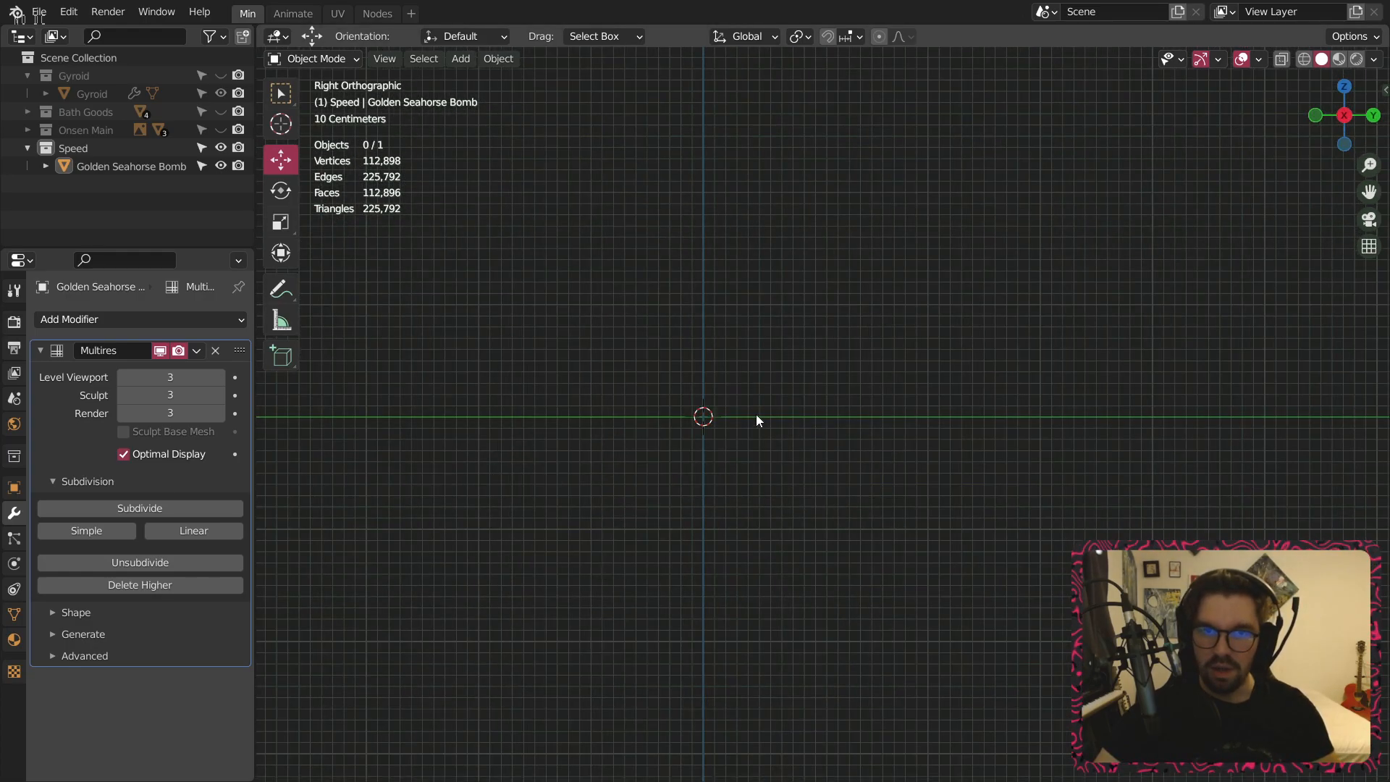
pyautogui.click(463, 61)
pyautogui.moveTo(521, 80)
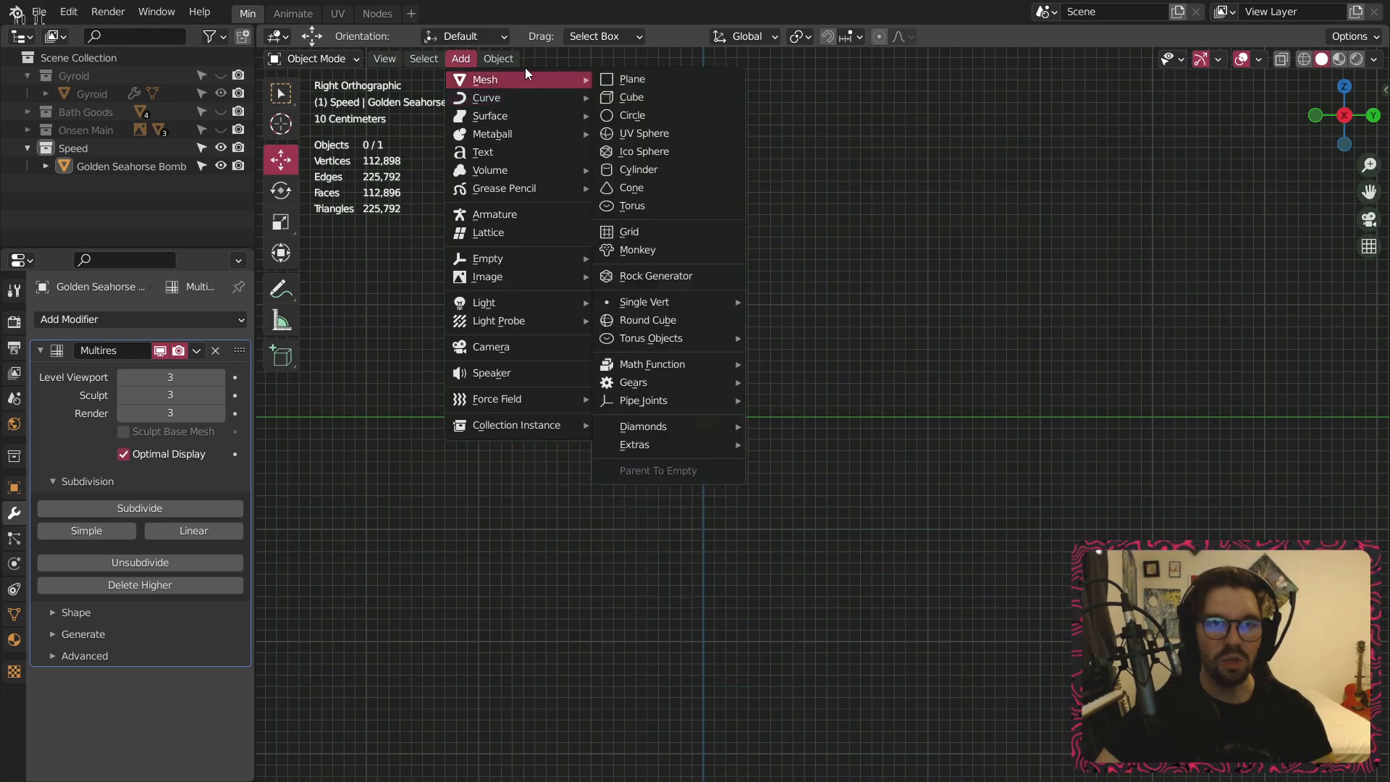
pyautogui.click(624, 172)
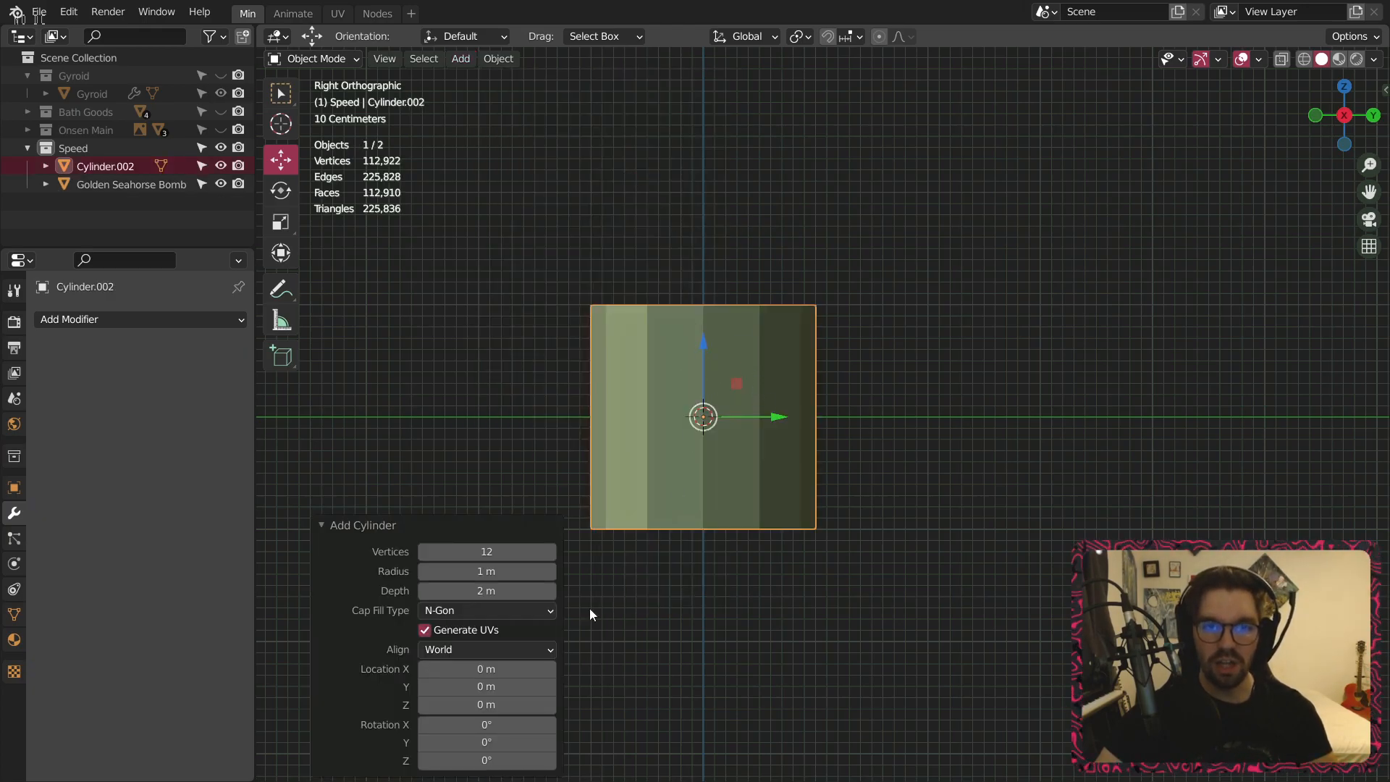
pyautogui.click(486, 552)
pyautogui.write('24')
pyautogui.press('Return')
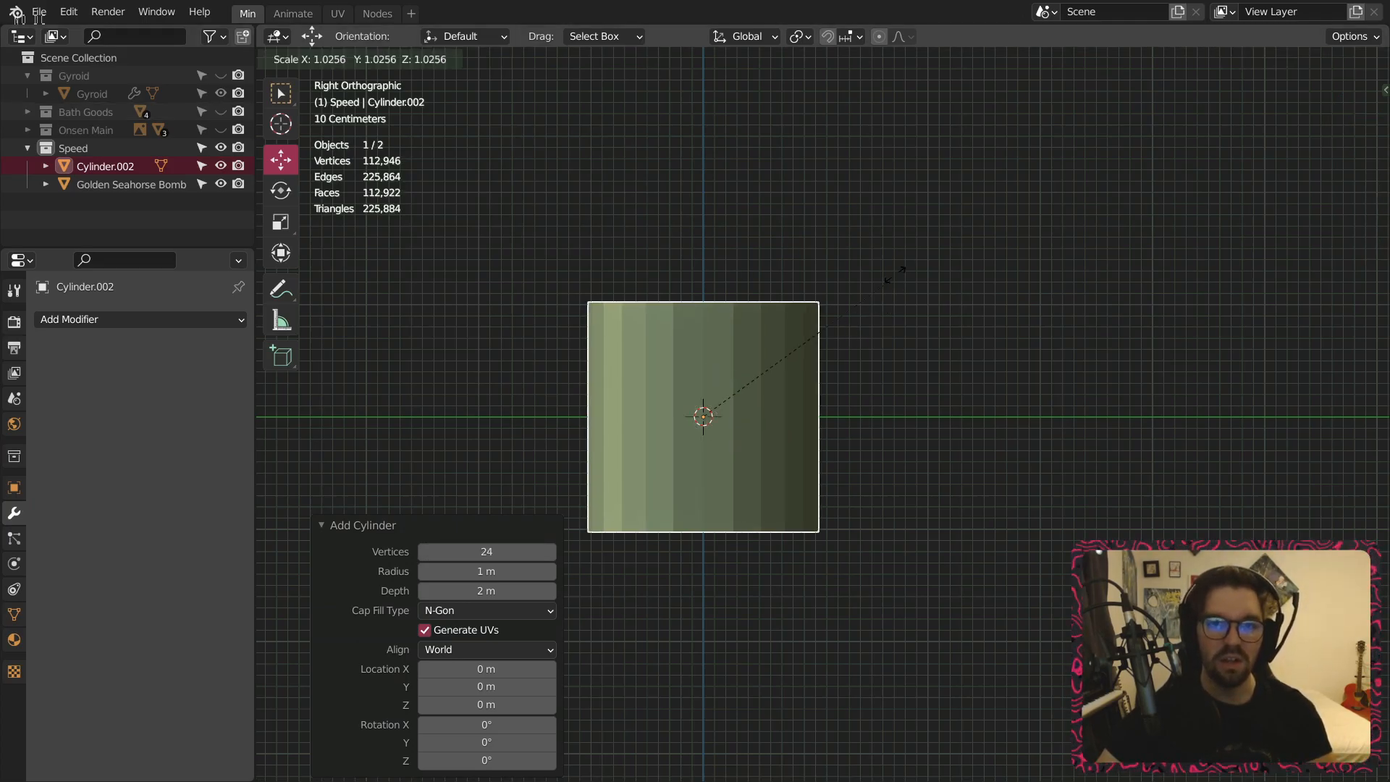
# Scale the cylinder up evenly, stretch it taller along Z and apply its scale.
pyautogui.press('s')
pyautogui.click(963, 258)
pyautogui.click(701, 336)
pyautogui.click(281, 222)
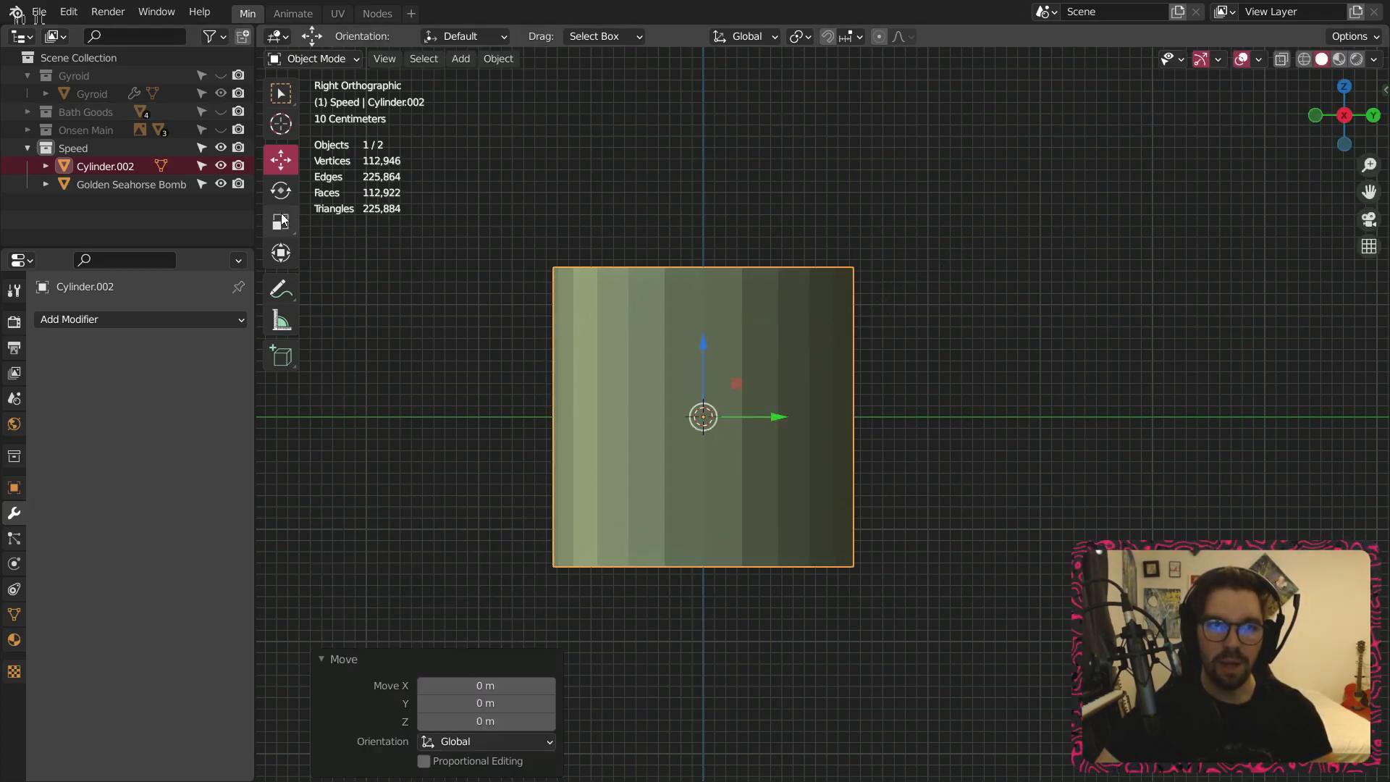
pyautogui.moveTo(701, 355); pyautogui.dragTo(723, 295)
pyautogui.hotkey('ctrl', 'a')
pyautogui.click(723, 294)
pyautogui.keyDown('shift'); pyautogui.moveTo(417, 309); pyautogui.dragTo(536, 320, button='middle'); pyautogui.keyUp('shift')
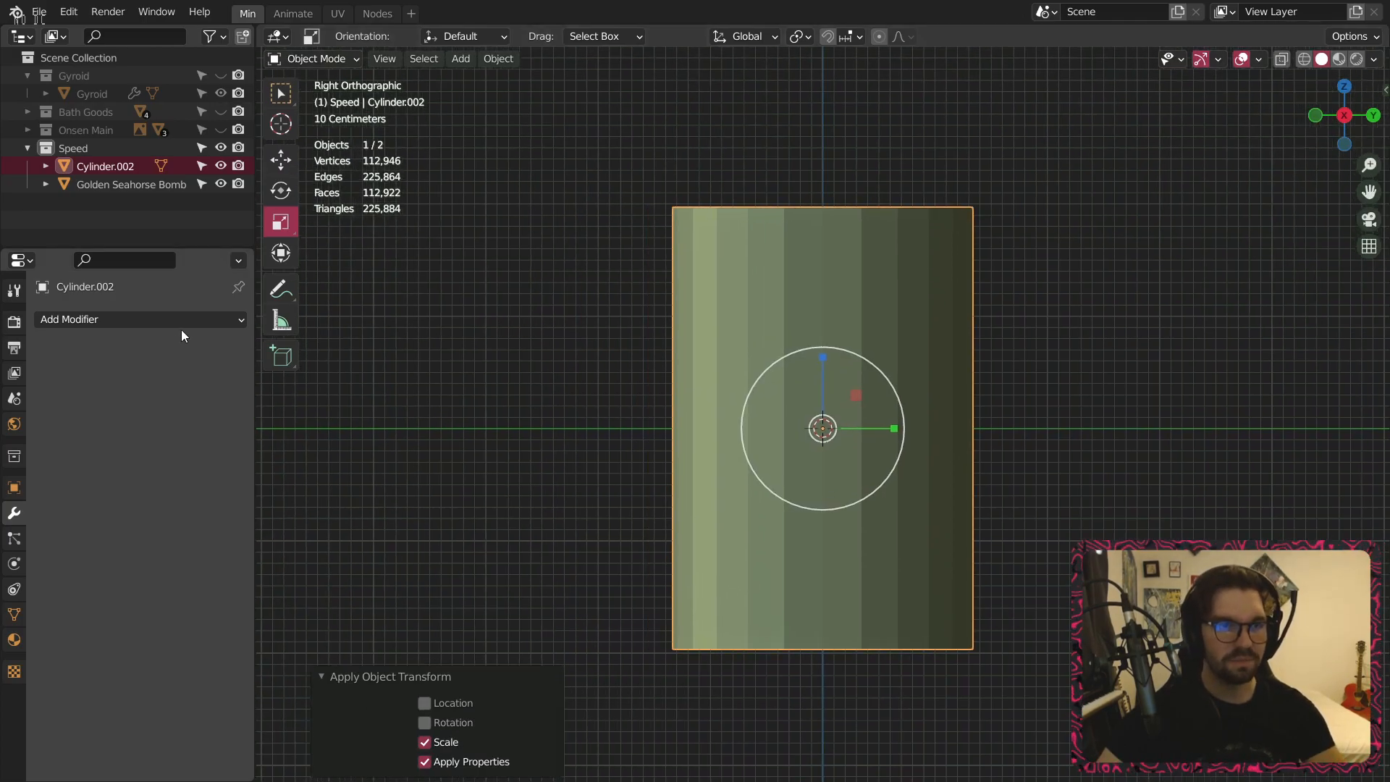
# Add a Multiresolution modifier to the cylinder and subdivide it three times.
pyautogui.click(160, 316)
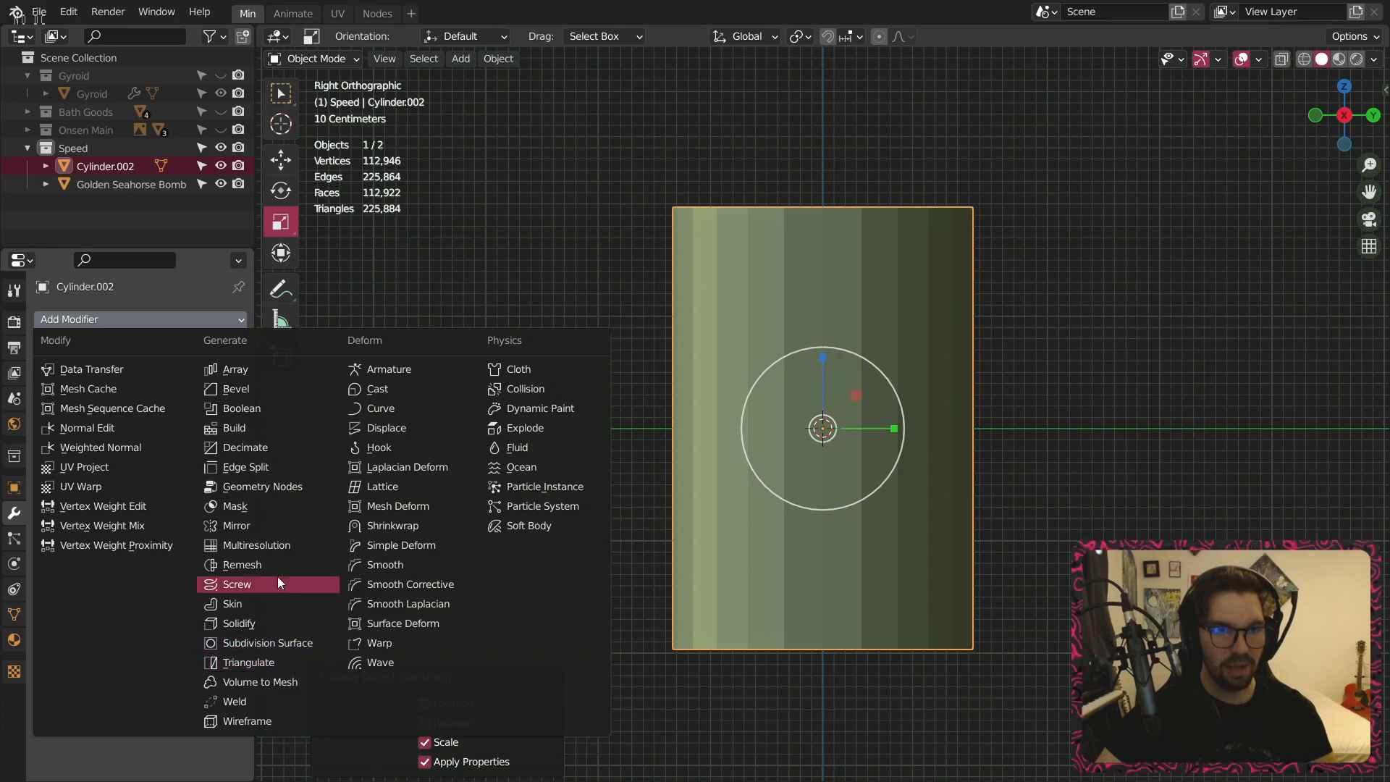
pyautogui.click(283, 545)
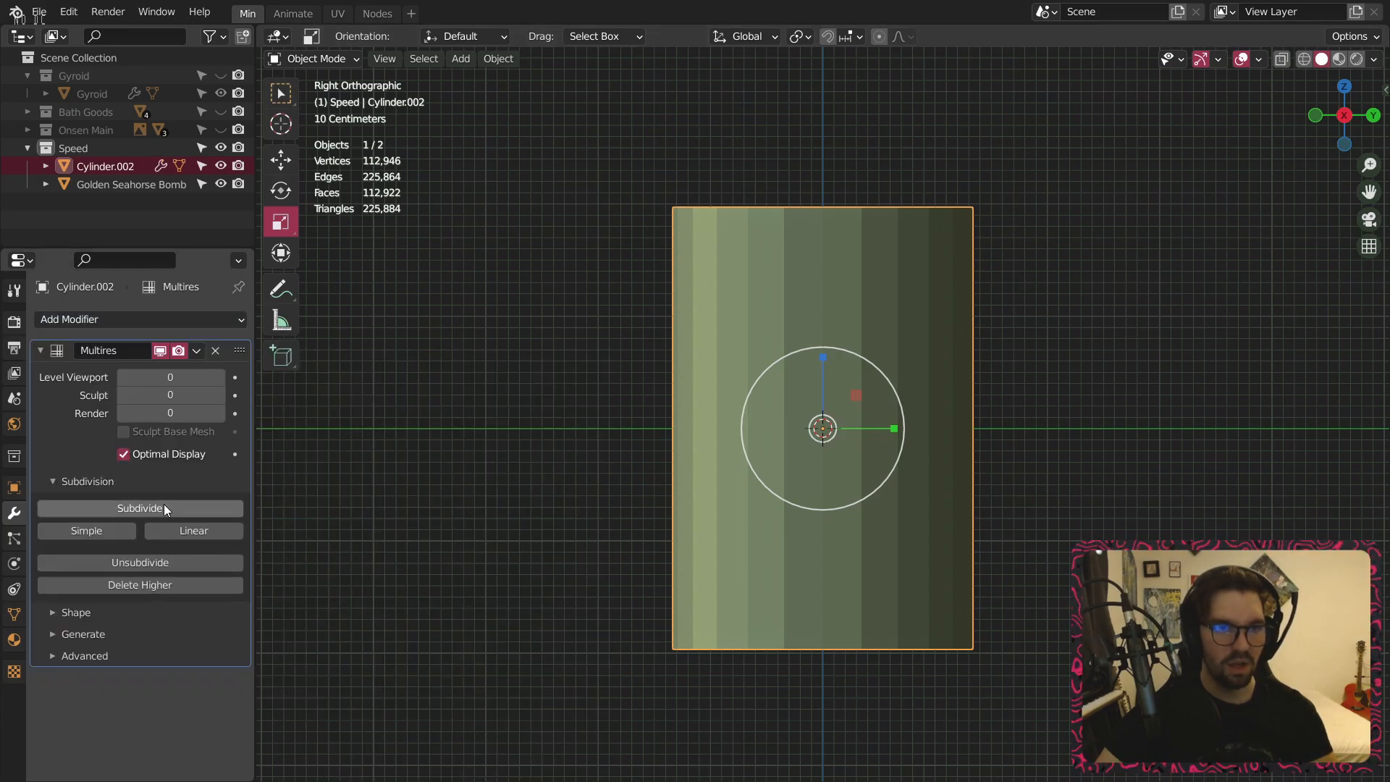
pyautogui.click(163, 504)
pyautogui.click(164, 502)
pyautogui.click(164, 503)
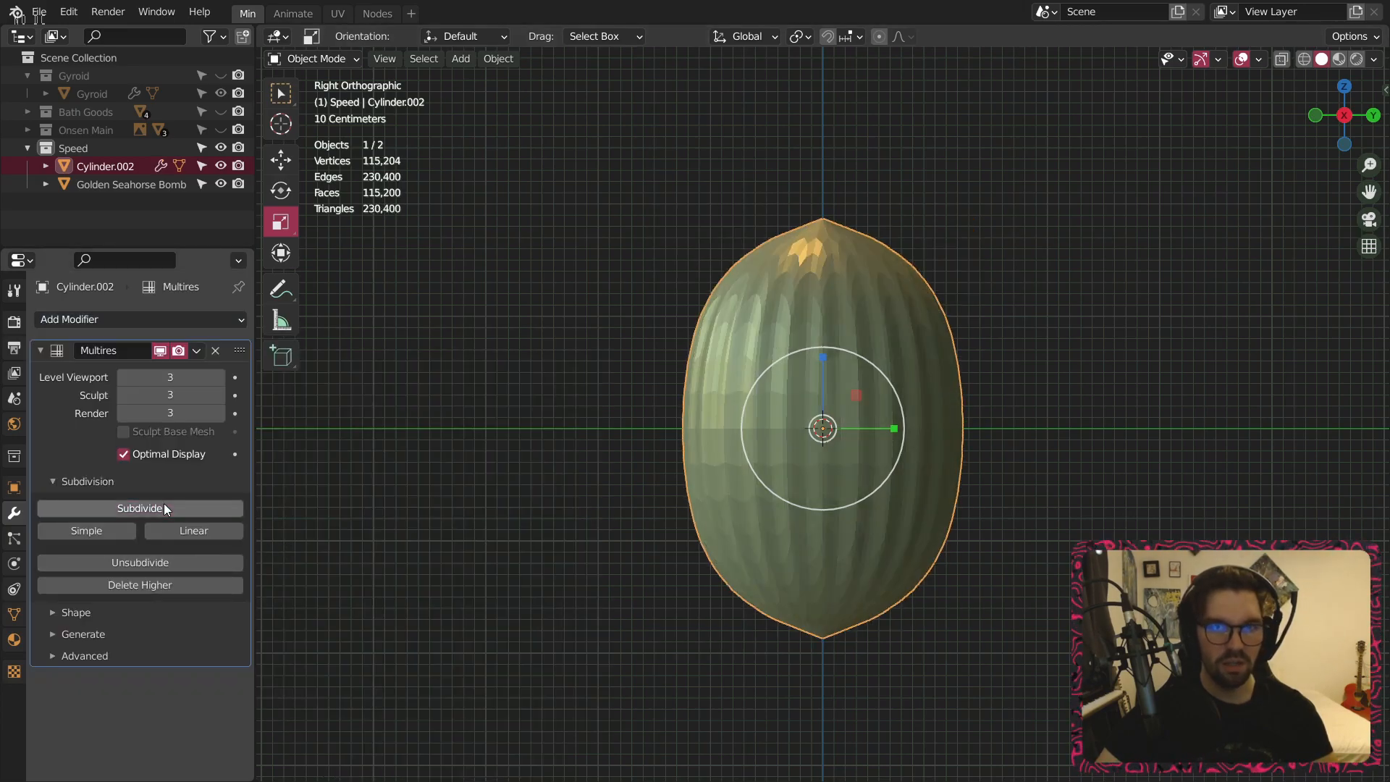
# In Edit Mode, cut two horizontal edge loops around the cylinder.
pyautogui.click(311, 58)
pyautogui.click(311, 78)
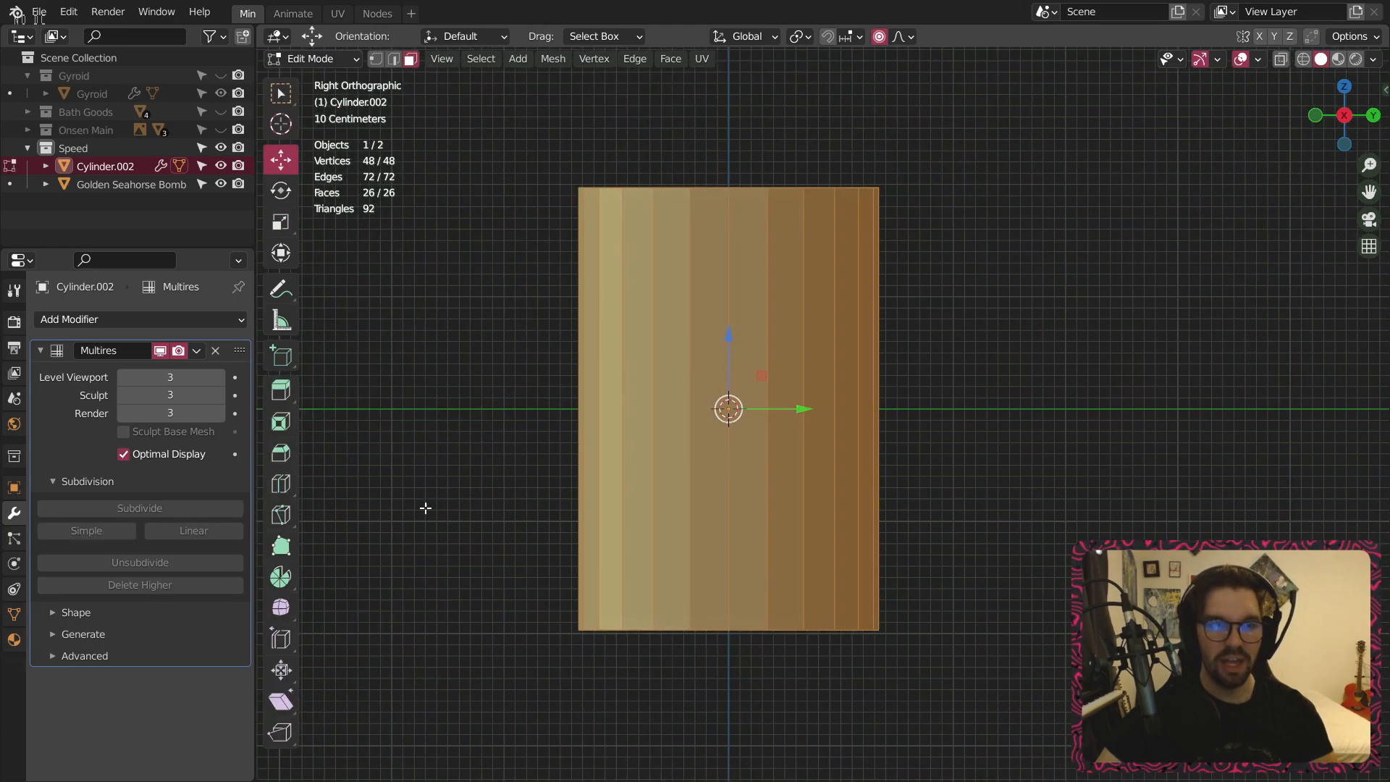
pyautogui.click(288, 491)
pyautogui.click(719, 413)
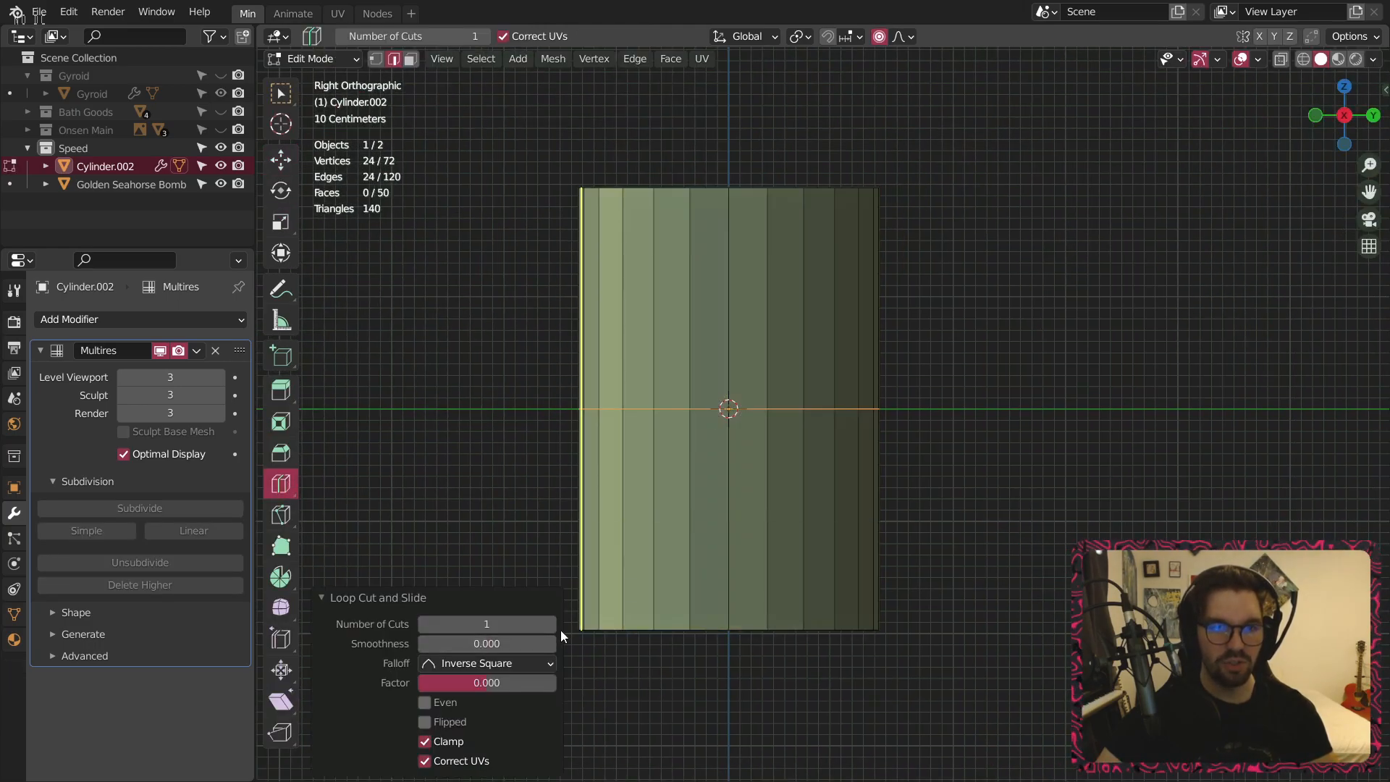
pyautogui.click(550, 624)
# Spread the two edge loops toward the cylinder's ends with a Z scale of 2.275, and return to Object Mode with nothing selected.
pyautogui.click(281, 222)
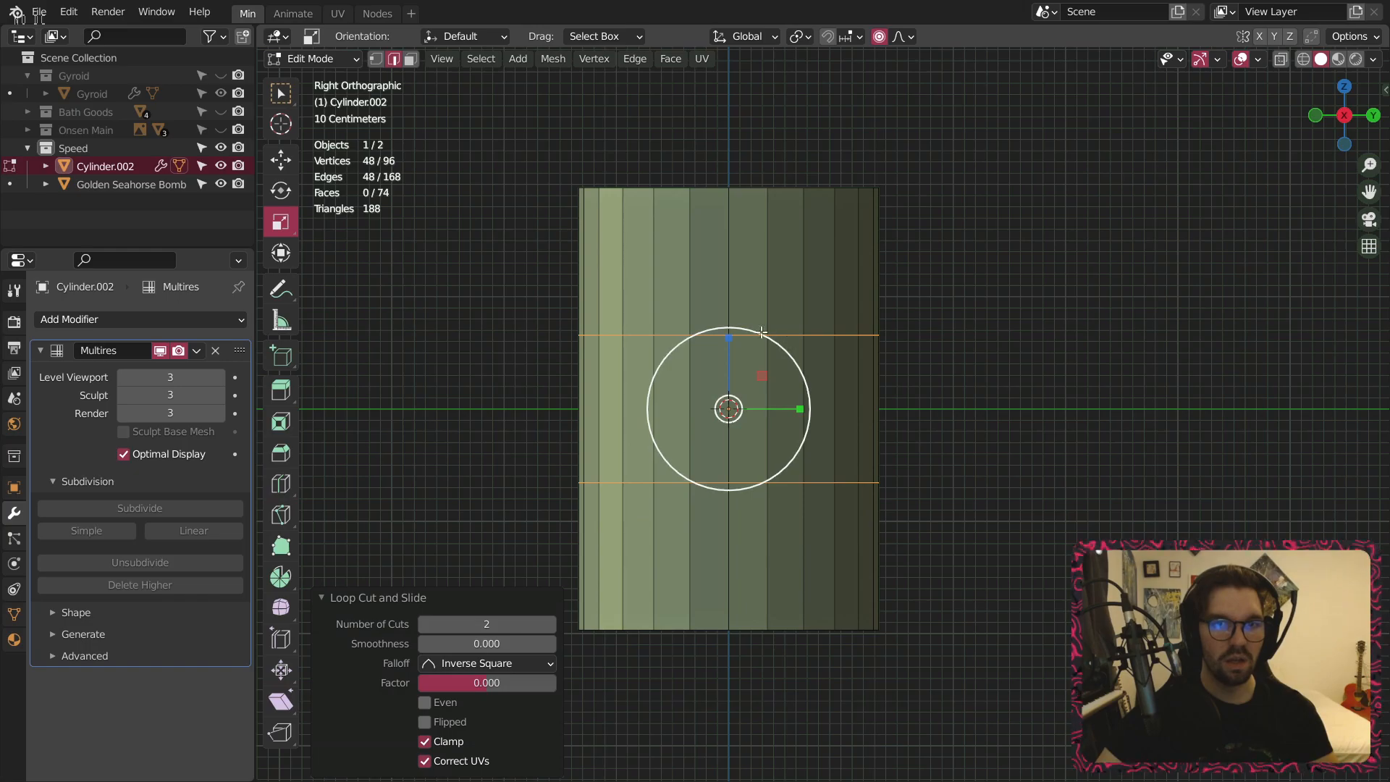
pyautogui.moveTo(729, 339); pyautogui.dragTo(787, 246)
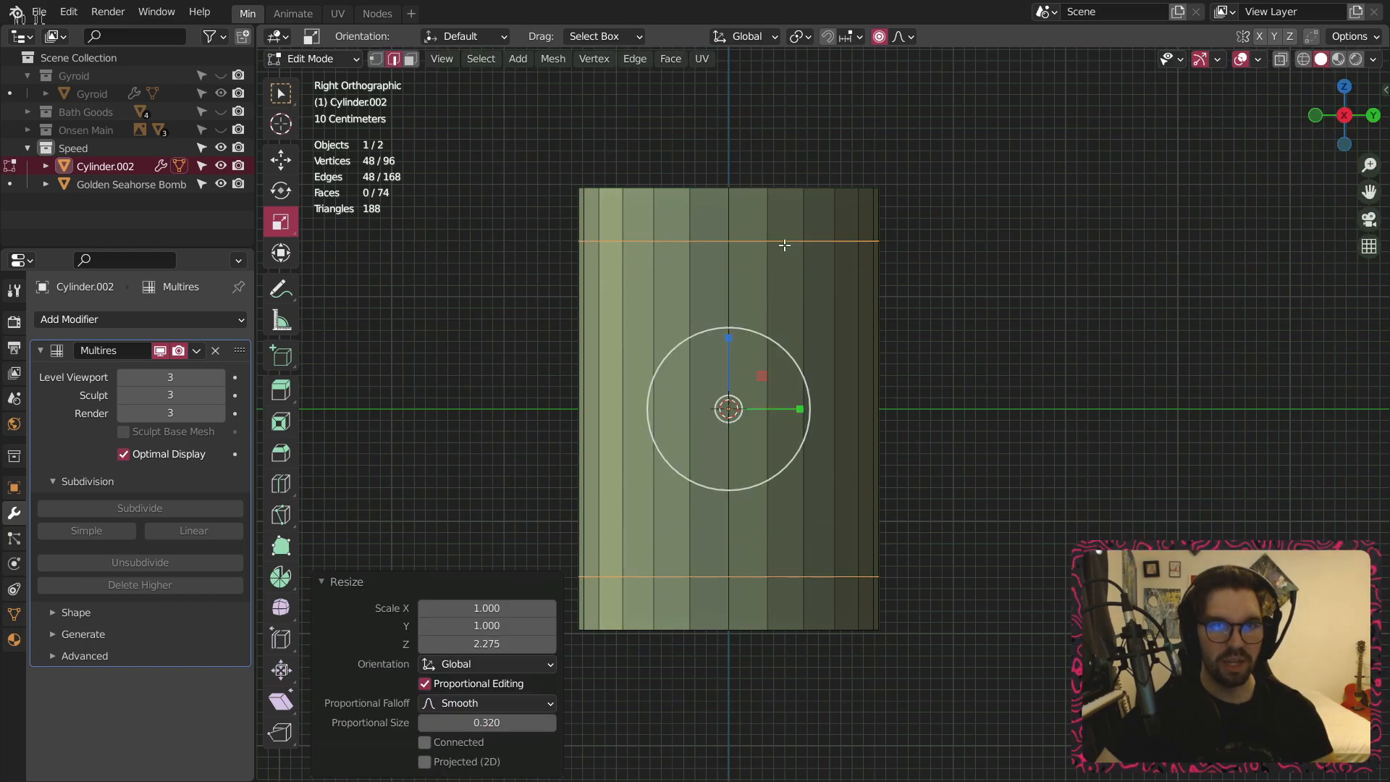
pyautogui.click(336, 62)
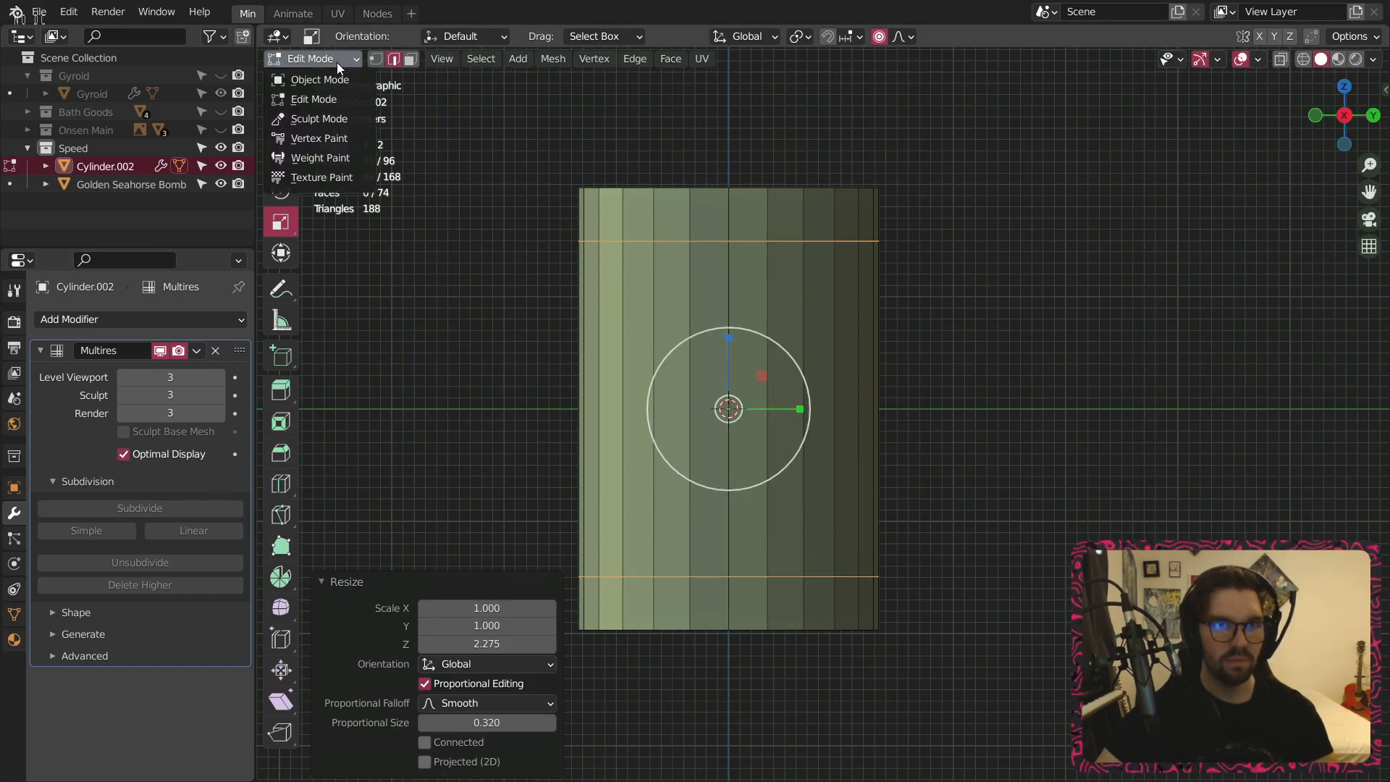
pyautogui.click(329, 79)
pyautogui.click(488, 327)
pyautogui.scroll(-3, 717, 422)
pyautogui.moveTo(717, 423); pyautogui.dragTo(784, 444, button='middle')
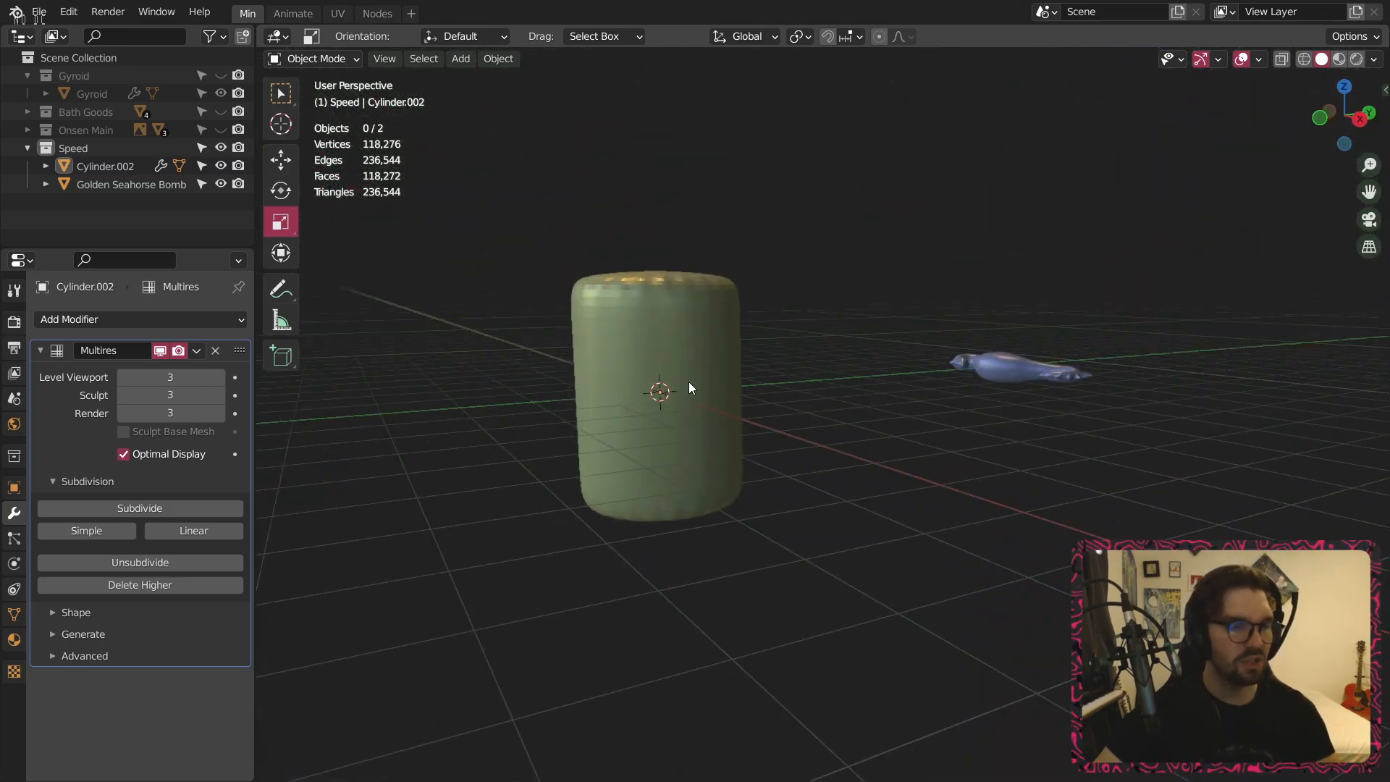
# Try carving a hollow into the cylinder's top in Sculpt Mode with Clay Strips at a 128 px radius, and undo the strokes.
pyautogui.click(328, 59)
pyautogui.click(318, 118)
pyautogui.moveTo(702, 297); pyautogui.dragTo(669, 395, button='middle')
pyautogui.scroll(3, 617, 333)
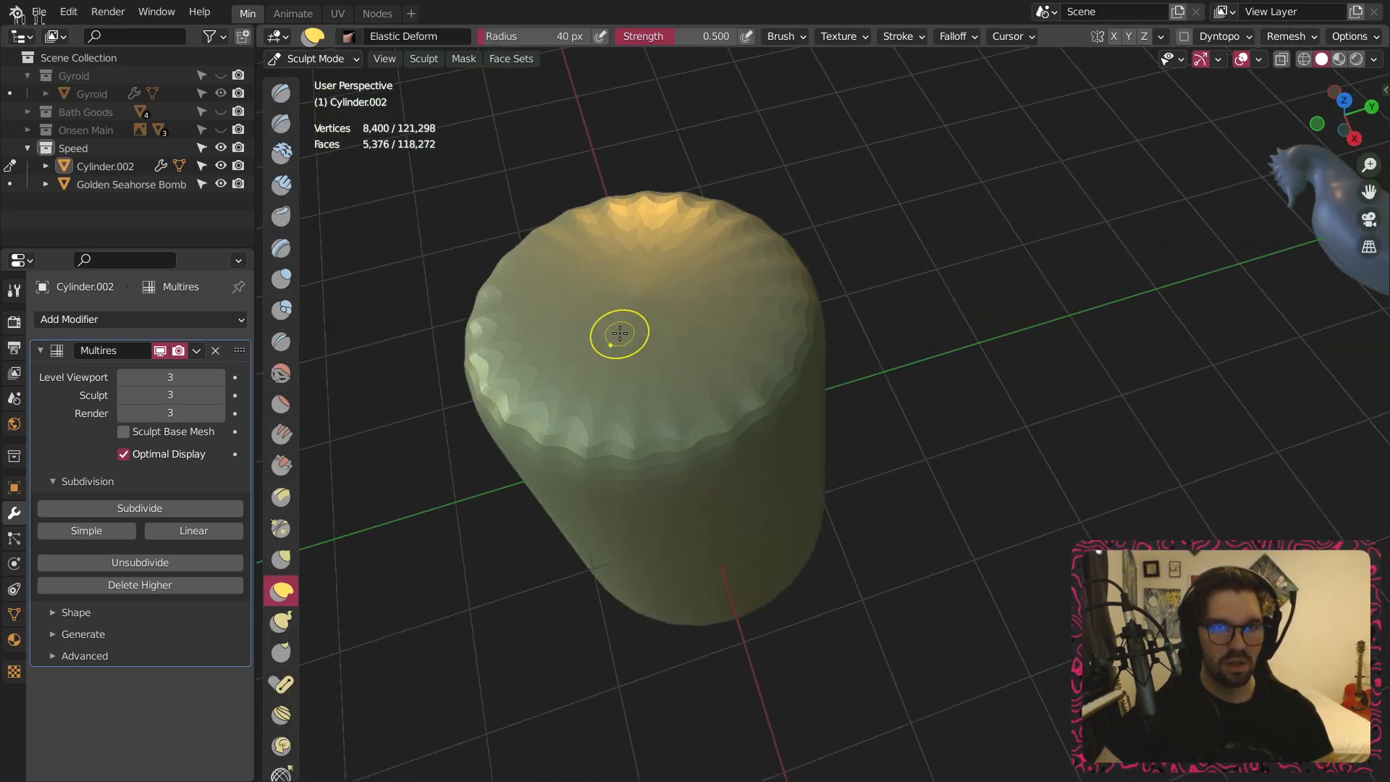
pyautogui.keyDown('shift'); pyautogui.moveTo(617, 332); pyautogui.dragTo(661, 354, button='middle'); pyautogui.keyUp('shift')
pyautogui.click(290, 183)
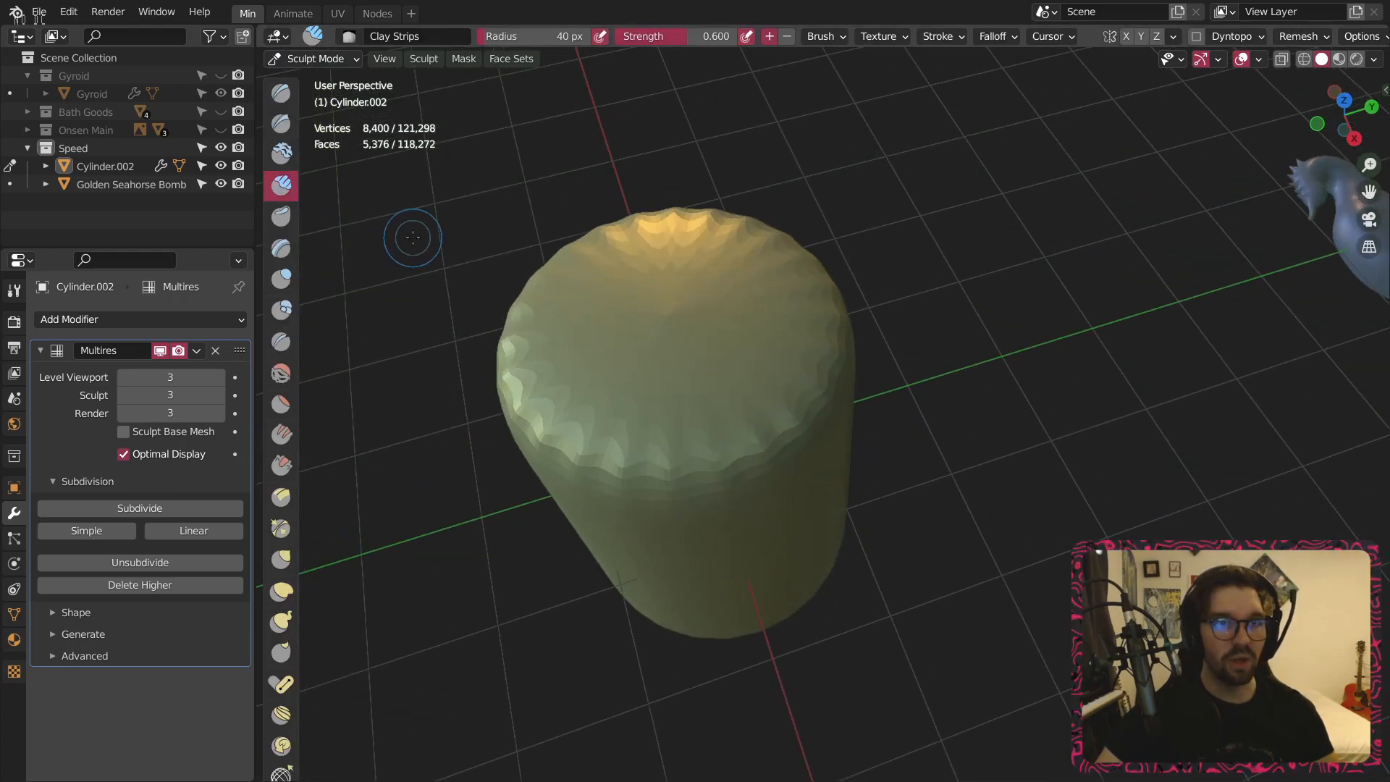
pyautogui.moveTo(642, 307)
pyautogui.keyDown('ctrl'); pyautogui.mouseDown()
pyautogui.moveTo(650, 334)
pyautogui.moveTo(611, 301)
pyautogui.moveTo(669, 289)
pyautogui.mouseUp(); pyautogui.keyUp('ctrl')
pyautogui.moveTo(699, 365)
pyautogui.keyDown('ctrl'); pyautogui.mouseDown()
pyautogui.moveTo(713, 382)
pyautogui.moveTo(684, 291)
pyautogui.moveTo(673, 357)
pyautogui.moveTo(692, 352)
pyautogui.mouseUp(); pyautogui.keyUp('ctrl')
pyautogui.moveTo(704, 368)
pyautogui.mouseDown(button='middle')
pyautogui.moveTo(656, 318)
pyautogui.moveTo(676, 289)
pyautogui.moveTo(736, 416)
pyautogui.mouseUp(button='middle')
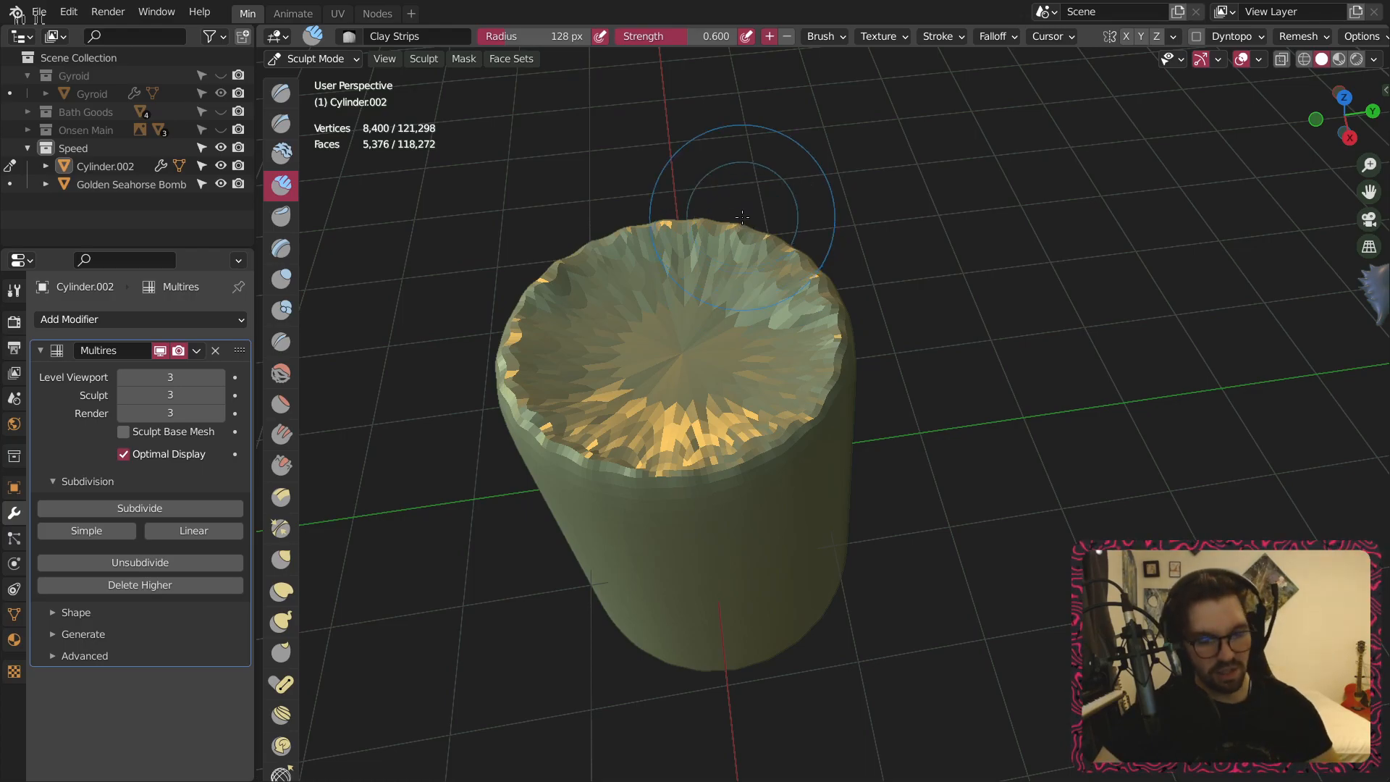
pyautogui.hotkey('ctrl', 'z')
pyautogui.hotkey('ctrl', 'z')
pyautogui.hotkey('ctrl', 'z')
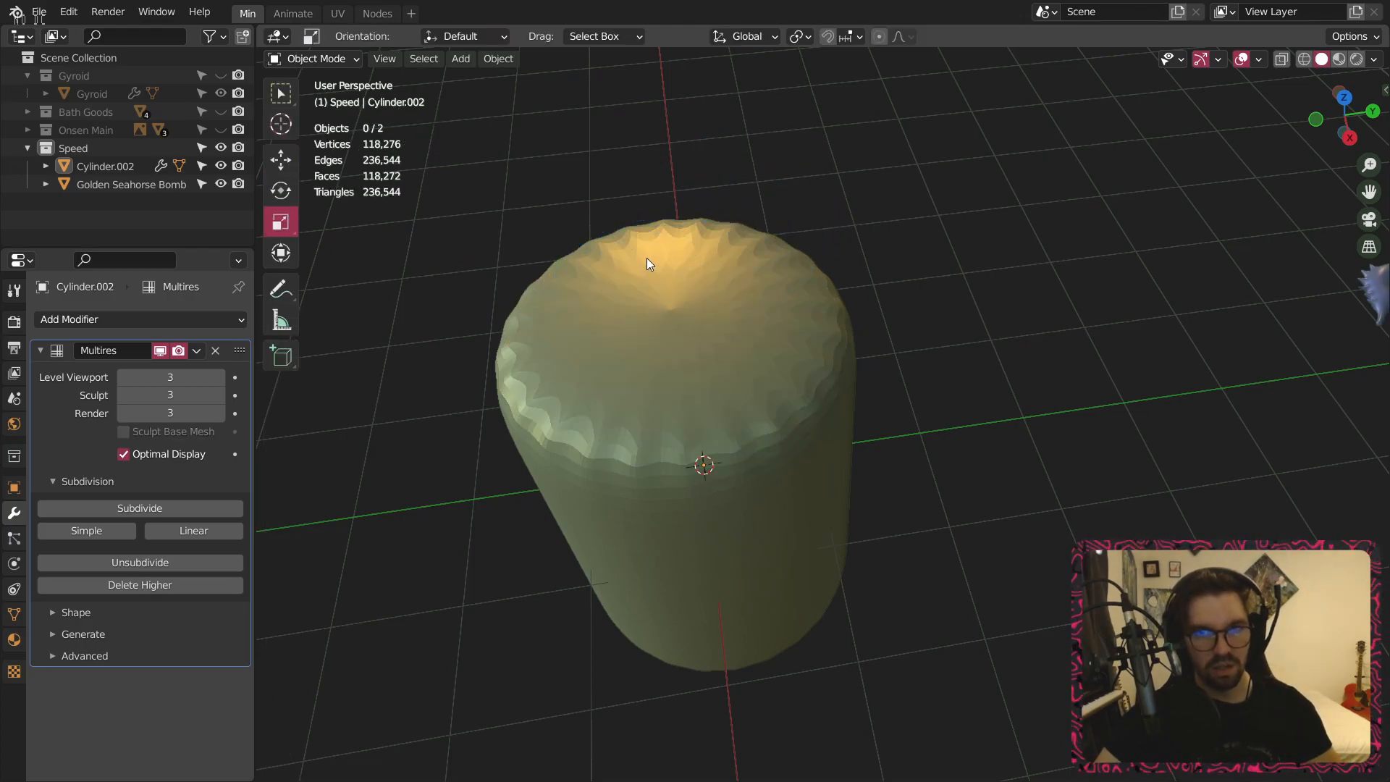
pyautogui.hotkey('ctrl', 'shift', 'z')
# Return to Object Mode and select the cylinder.
pyautogui.moveTo(659, 313); pyautogui.dragTo(645, 286, button='middle')
pyautogui.click(318, 63)
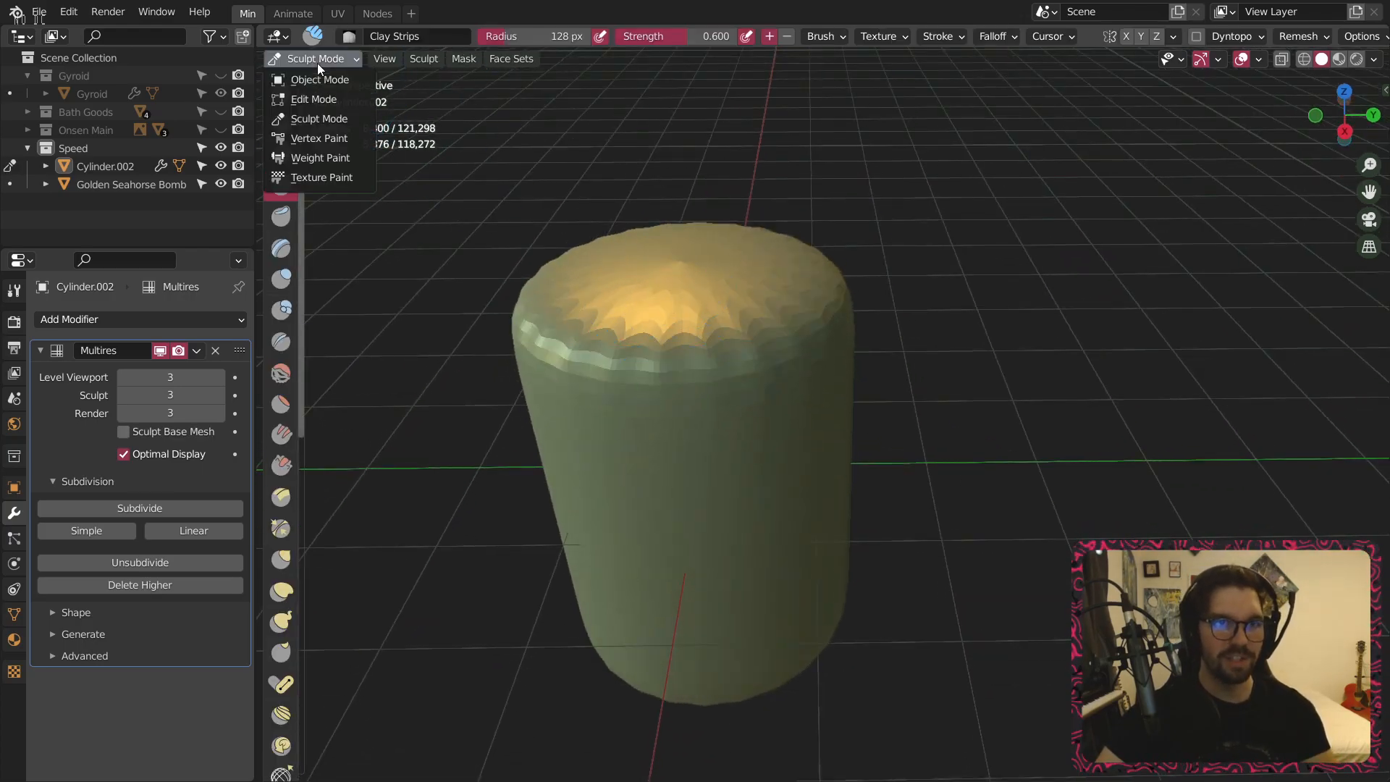
pyautogui.click(320, 80)
pyautogui.click(651, 359)
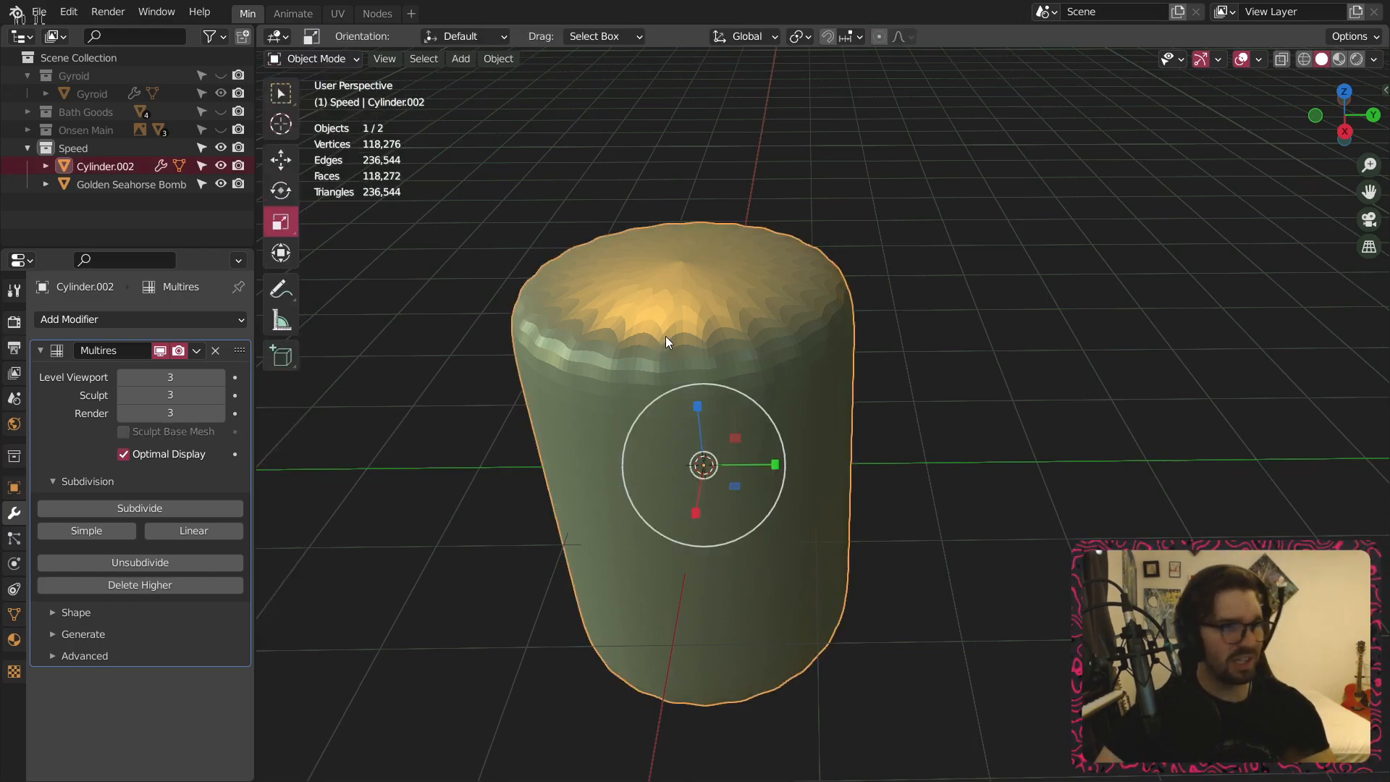
pyautogui.scroll(2, 668, 346)
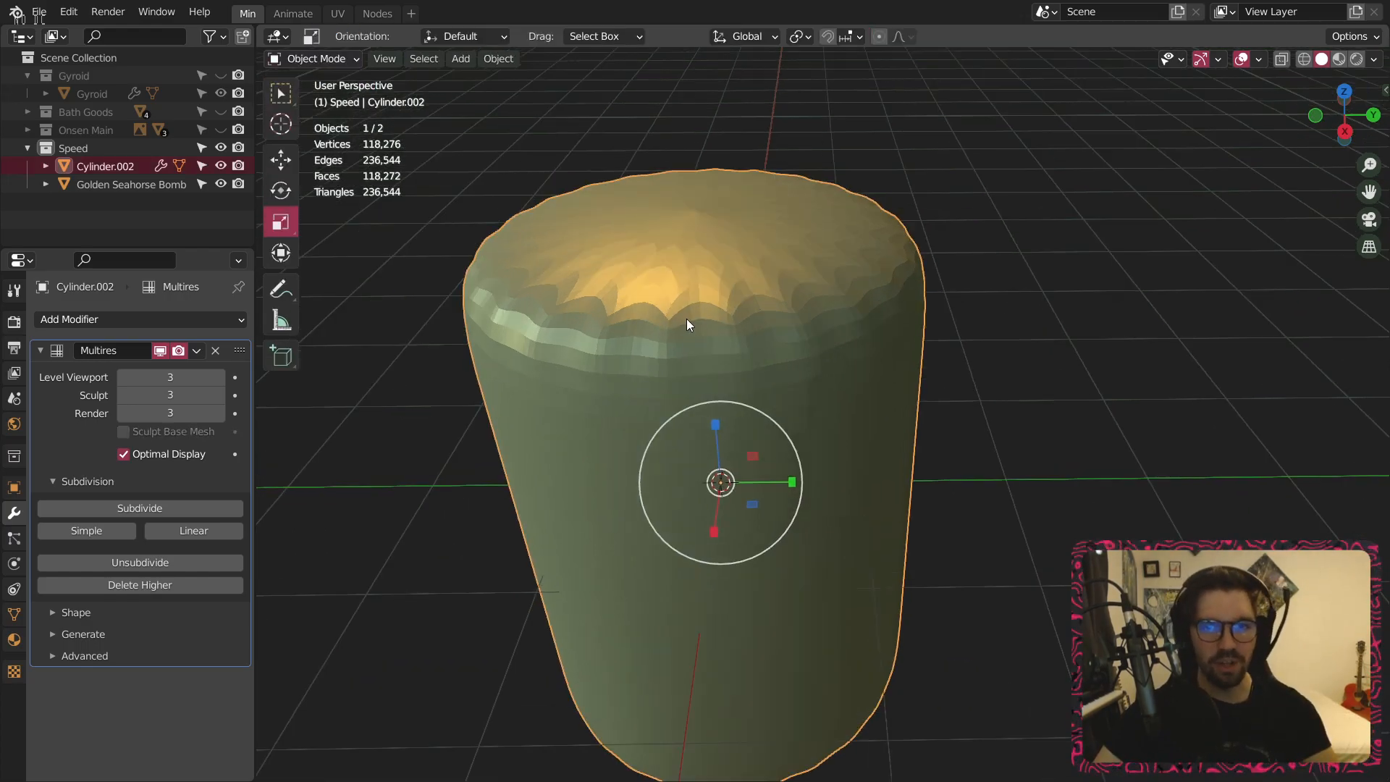
# Apply the cylinder's Multires modifier and enter Sculpt Mode.
pyautogui.click(197, 352)
pyautogui.click(210, 370)
pyautogui.click(333, 60)
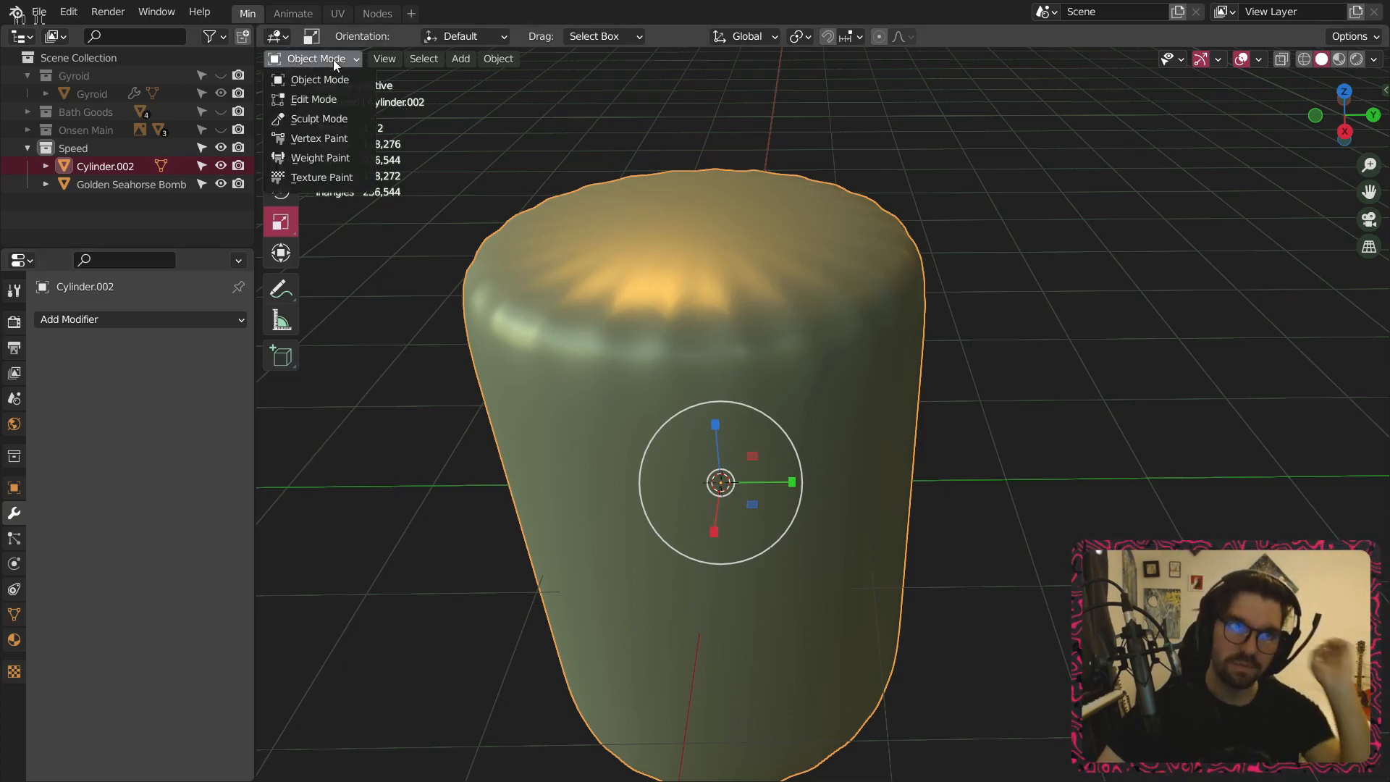
pyautogui.click(317, 117)
# Voxel remesh the cylinder with a finer voxel size of about 0.06.
pyautogui.scroll(-4, 644, 297)
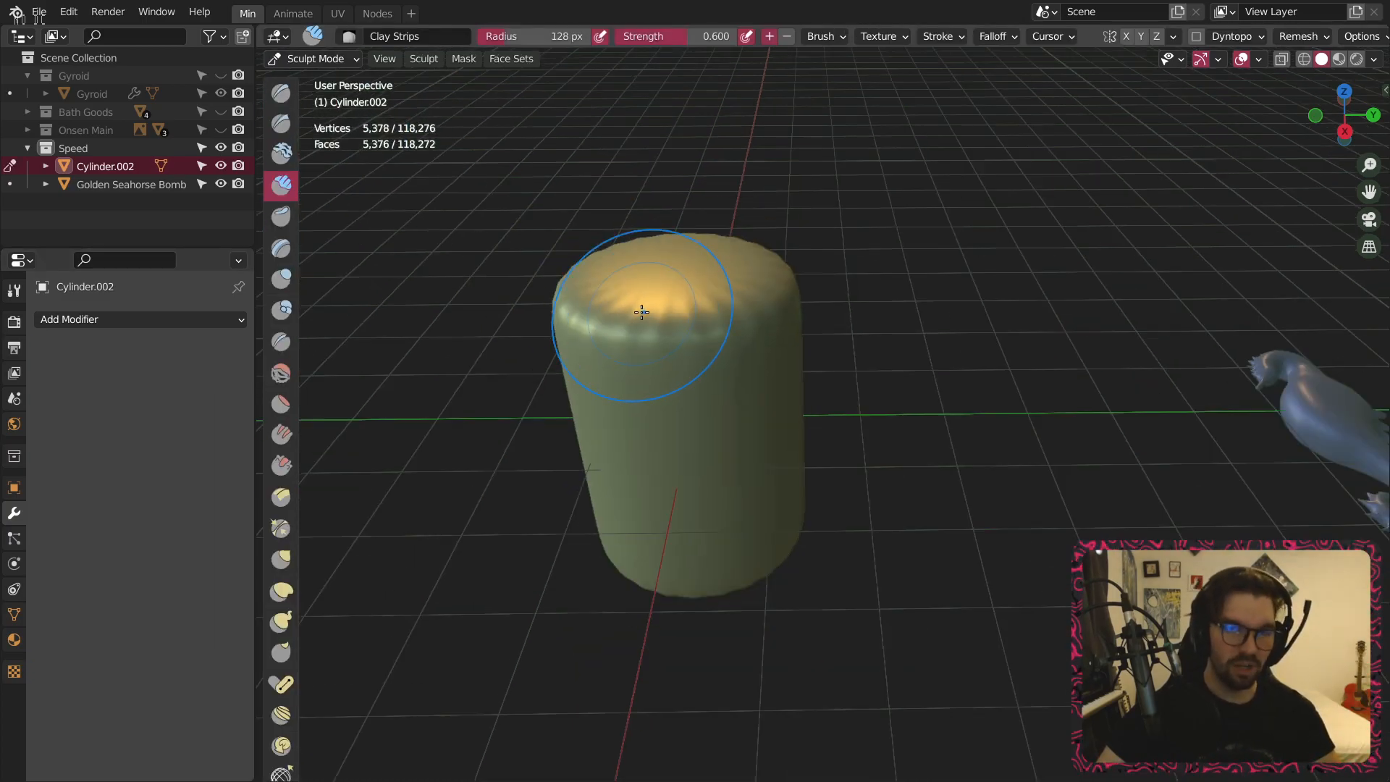
pyautogui.moveTo(707, 375); pyautogui.dragTo(749, 304, button='middle')
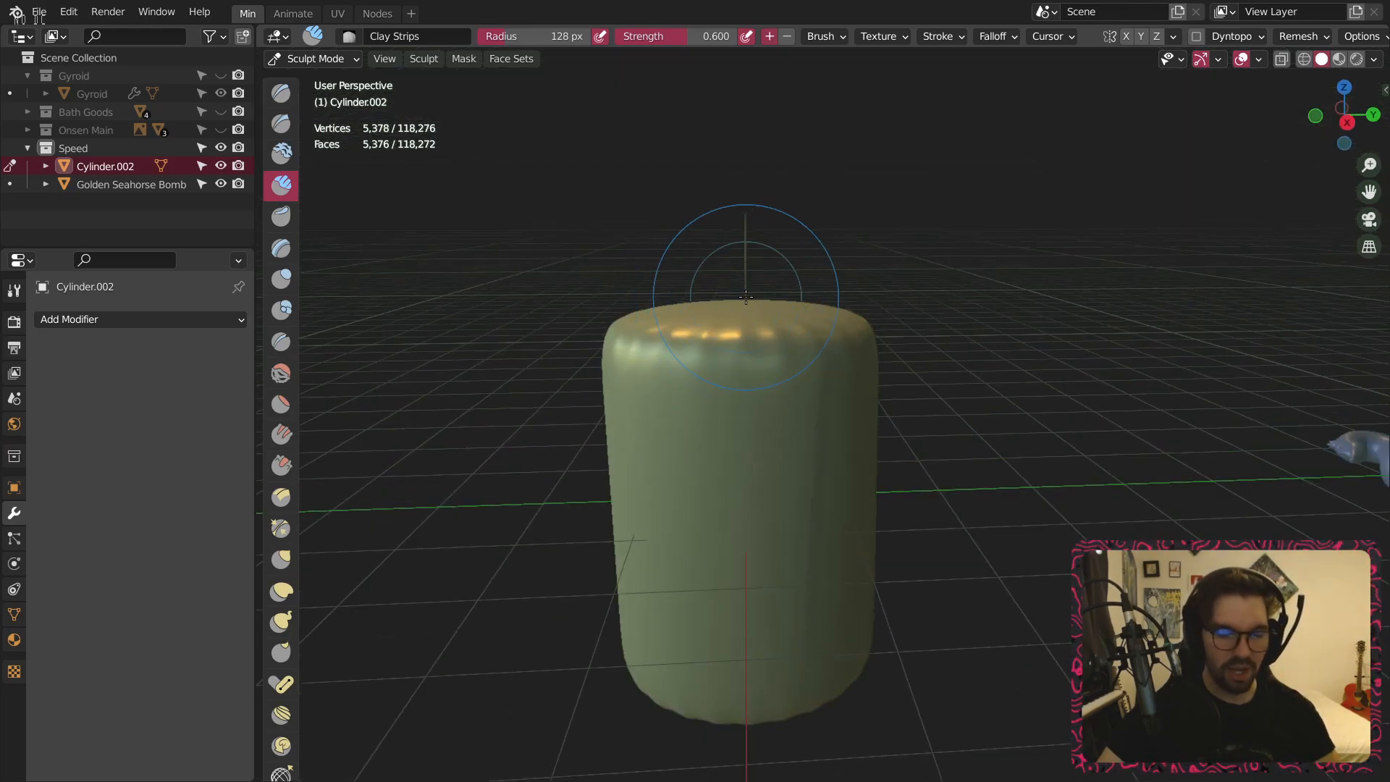
pyautogui.hotkey('ctrl', 'r')
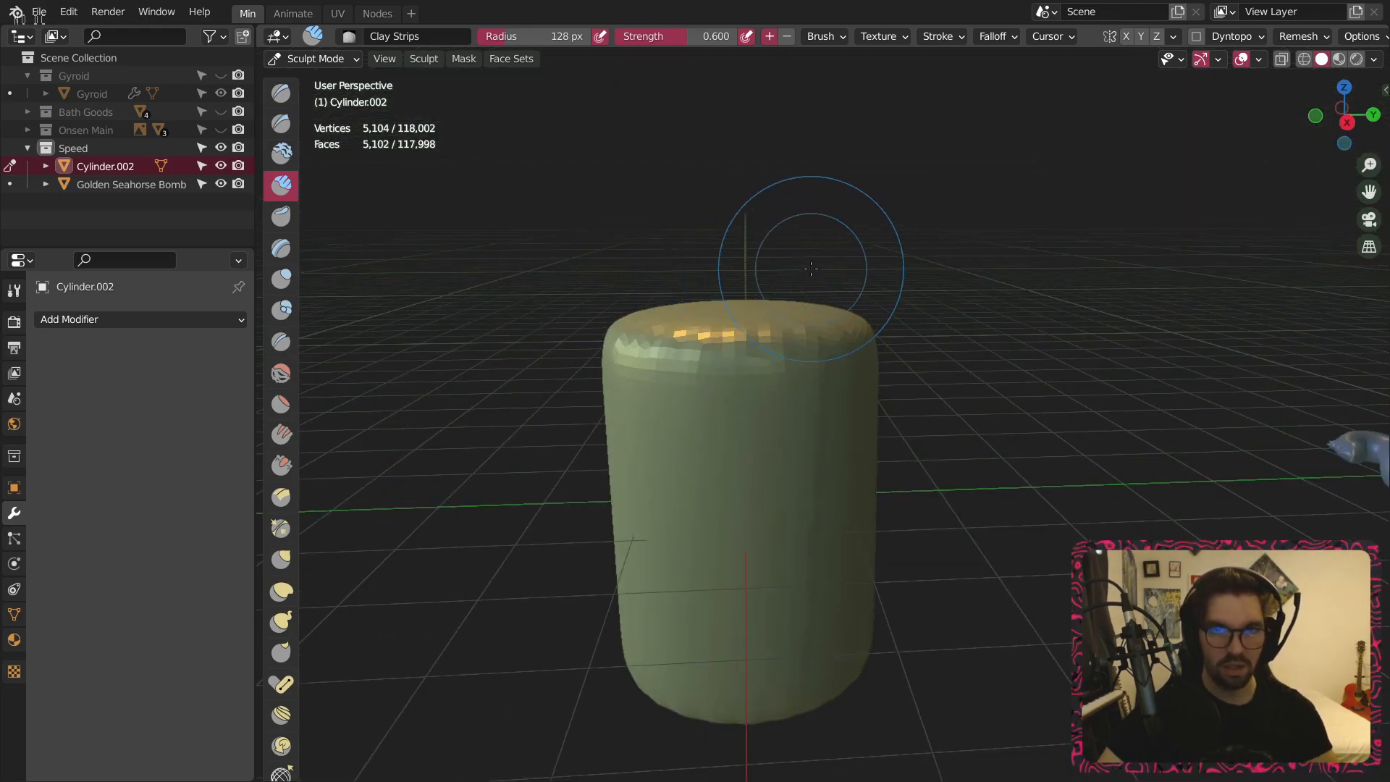
pyautogui.press('r')
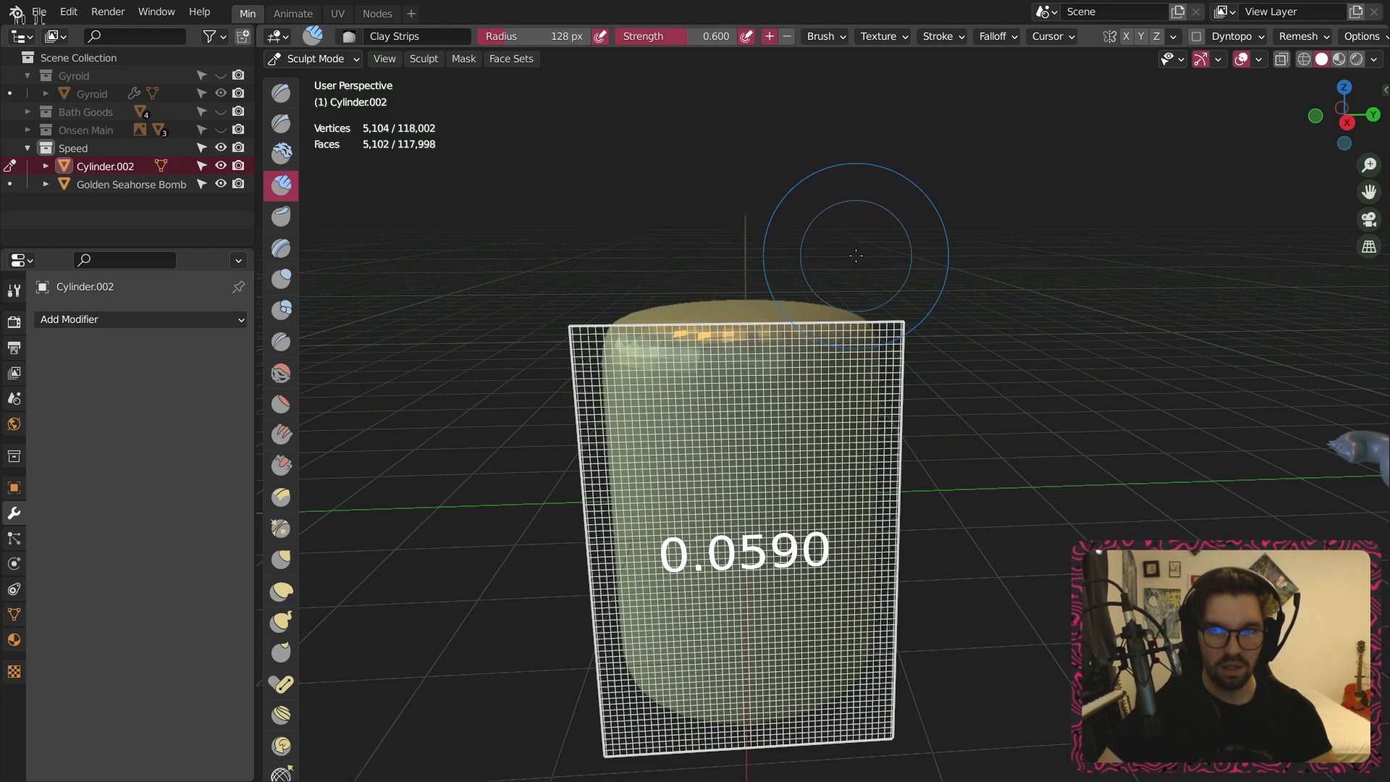
pyautogui.click(854, 255)
pyautogui.hotkey('ctrl', 'r')
pyautogui.moveTo(854, 255); pyautogui.dragTo(745, 366, button='middle')
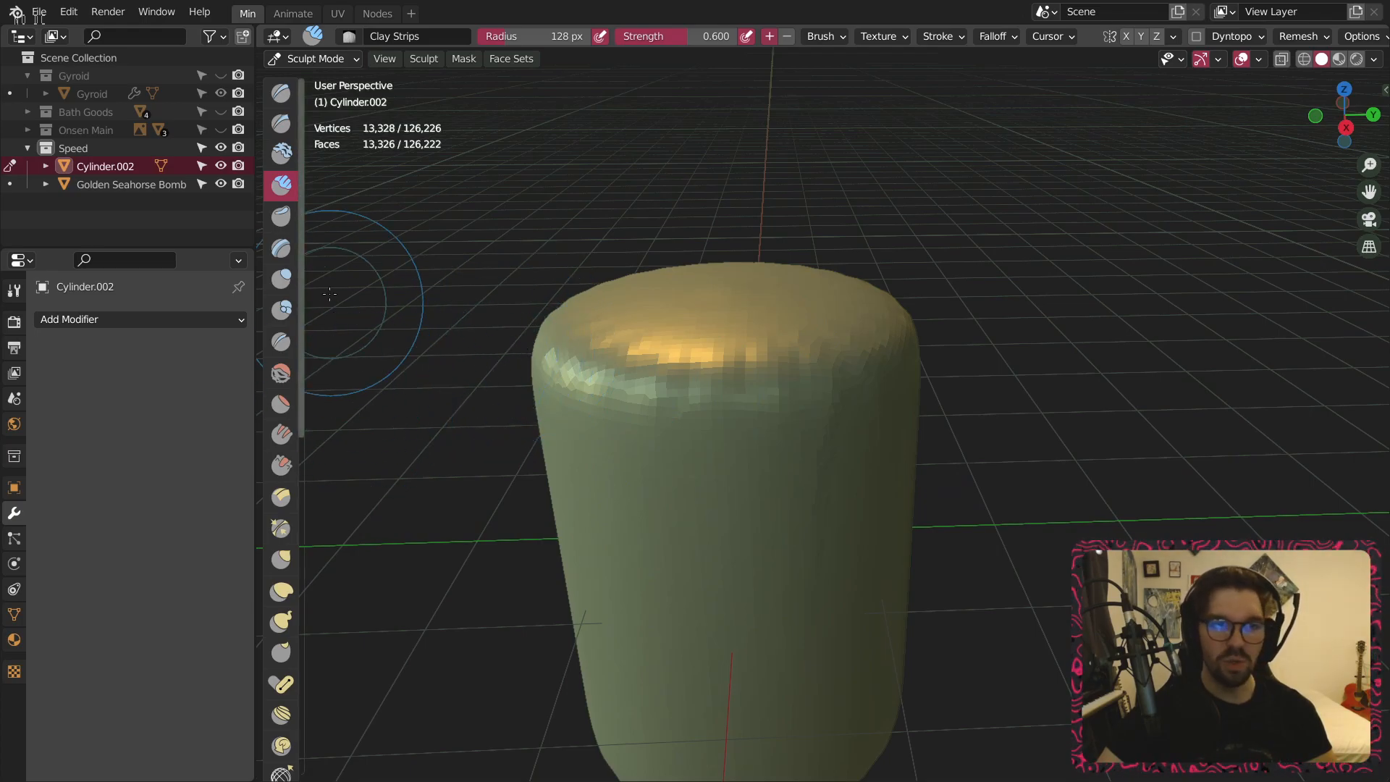
# Carve a hollow with an uneven rim into the cylinder's top using inverted Clay Strips strokes at a 128 px radius.
pyautogui.moveTo(932, 296); pyautogui.dragTo(931, 359, button='middle')
pyautogui.moveTo(729, 460)
pyautogui.keyDown('ctrl'); pyautogui.mouseDown()
pyautogui.moveTo(681, 416)
pyautogui.moveTo(804, 417)
pyautogui.moveTo(806, 379)
pyautogui.moveTo(753, 464)
pyautogui.moveTo(616, 420)
pyautogui.moveTo(630, 355)
pyautogui.moveTo(822, 421)
pyautogui.mouseUp(); pyautogui.keyUp('ctrl')
pyautogui.moveTo(757, 455)
pyautogui.mouseDown()
pyautogui.moveTo(637, 550)
pyautogui.moveTo(564, 522)
pyautogui.moveTo(652, 579)
pyautogui.moveTo(698, 458)
pyautogui.moveTo(601, 565)
pyautogui.moveTo(898, 406)
pyautogui.moveTo(833, 521)
pyautogui.moveTo(749, 455)
pyautogui.mouseUp()
pyautogui.moveTo(749, 455); pyautogui.dragTo(667, 333, button='middle')
pyautogui.moveTo(782, 456)
pyautogui.mouseDown()
pyautogui.moveTo(905, 434)
pyautogui.moveTo(868, 376)
pyautogui.moveTo(811, 415)
pyautogui.moveTo(695, 449)
pyautogui.moveTo(833, 493)
pyautogui.mouseUp()
pyautogui.moveTo(832, 493)
pyautogui.mouseDown(button='middle')
pyautogui.moveTo(795, 464)
pyautogui.moveTo(738, 474)
pyautogui.moveTo(724, 507)
pyautogui.mouseUp(button='middle')
pyautogui.moveTo(724, 507)
pyautogui.mouseDown()
pyautogui.moveTo(637, 434)
pyautogui.moveTo(746, 498)
pyautogui.mouseUp()
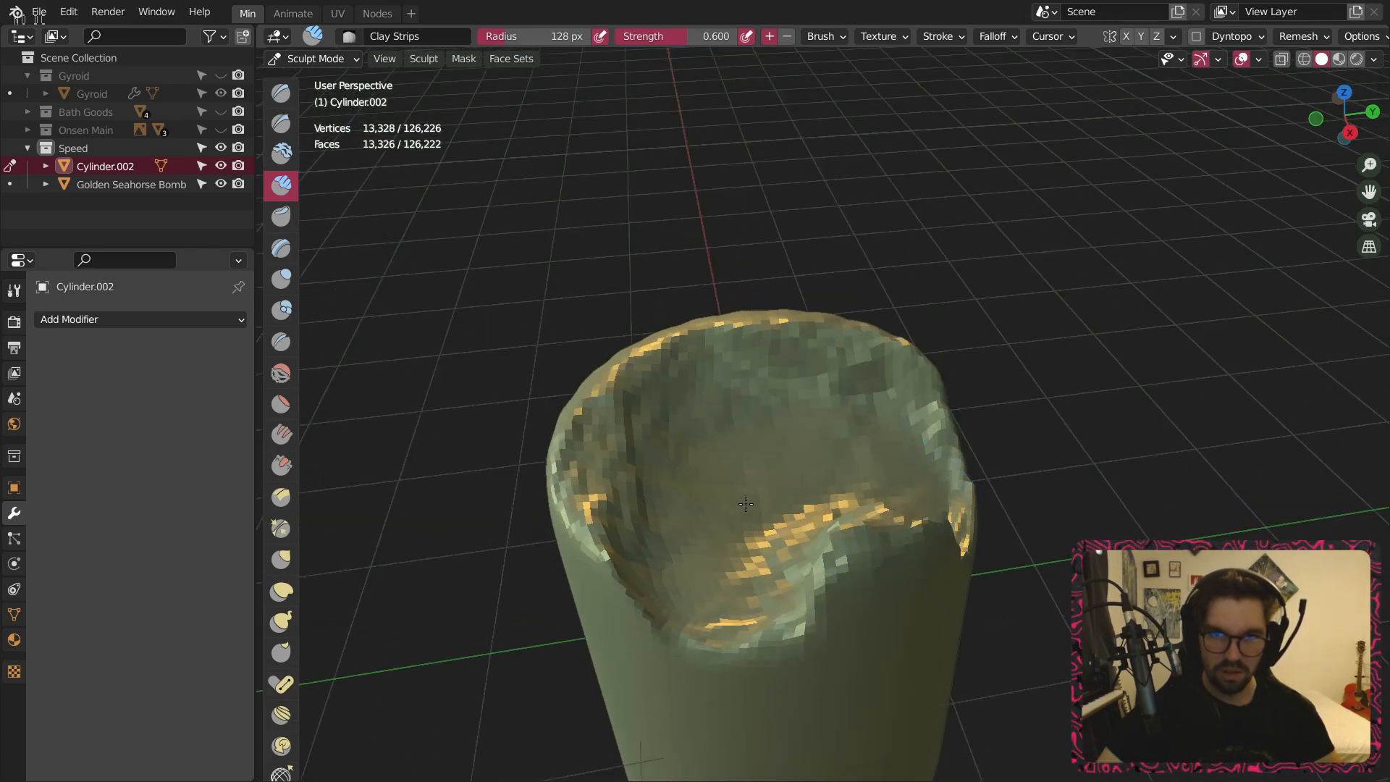
# Shade the cylinder smooth in Object Mode, deselect it, and return to Sculpt Mode.
pyautogui.click(318, 59)
pyautogui.click(322, 81)
pyautogui.rightClick(651, 417)
pyautogui.click(651, 417)
pyautogui.click(515, 259)
pyautogui.click(301, 58)
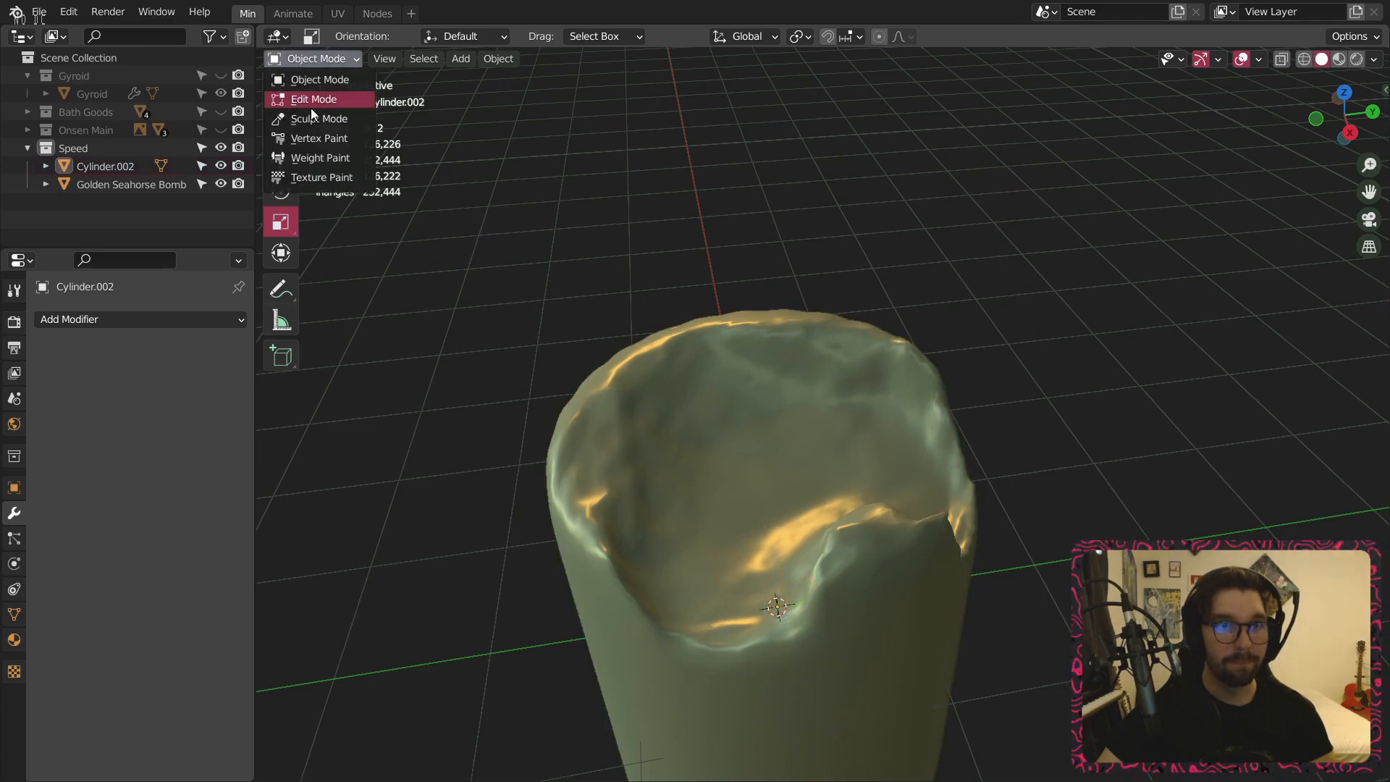
pyautogui.click(311, 102)
pyautogui.click(312, 59)
pyautogui.click(307, 120)
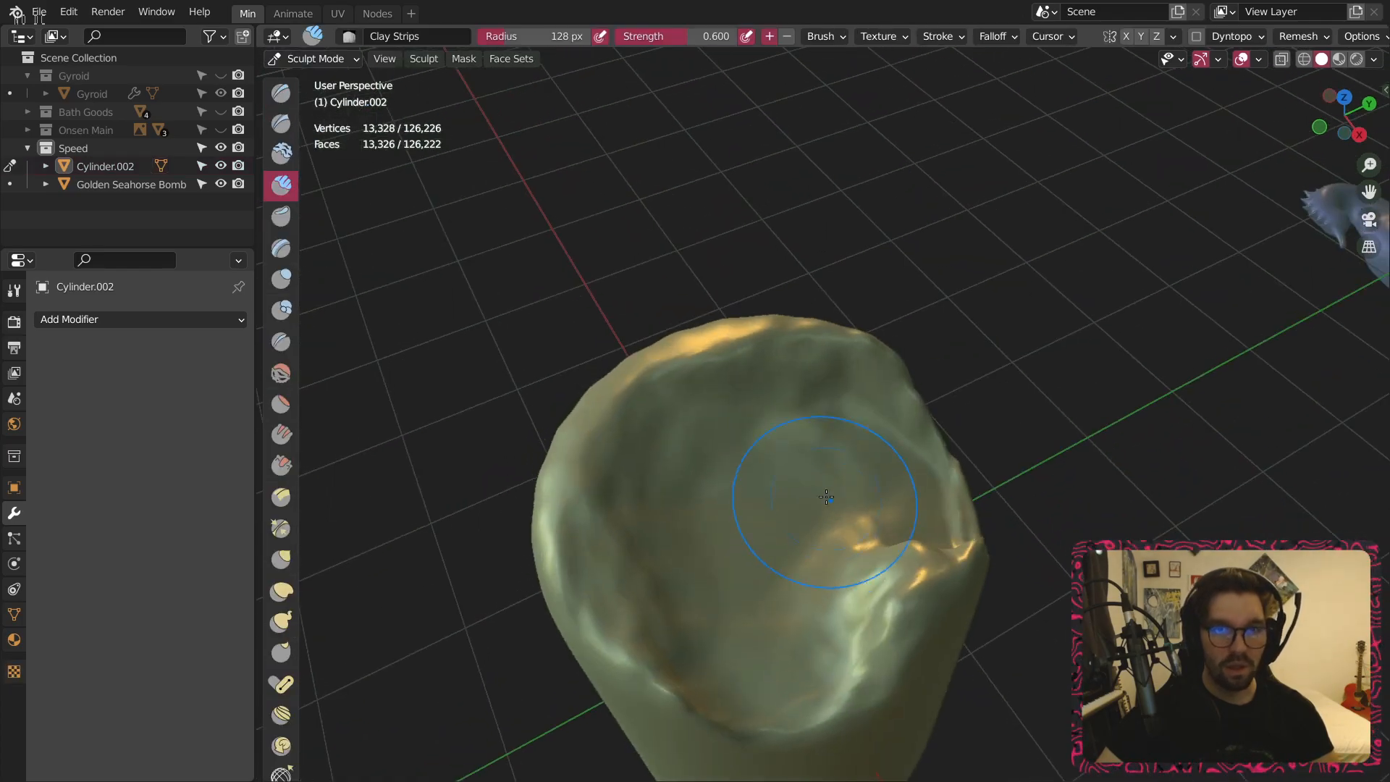
# Deepen the hollow and refine its inner wall with Clay Strips, reducing the brush radius to 73 px.
pyautogui.moveTo(847, 480); pyautogui.dragTo(821, 534, button='middle')
pyautogui.moveTo(751, 438)
pyautogui.mouseDown(button='middle')
pyautogui.moveTo(739, 443)
pyautogui.moveTo(811, 393)
pyautogui.mouseUp(button='middle')
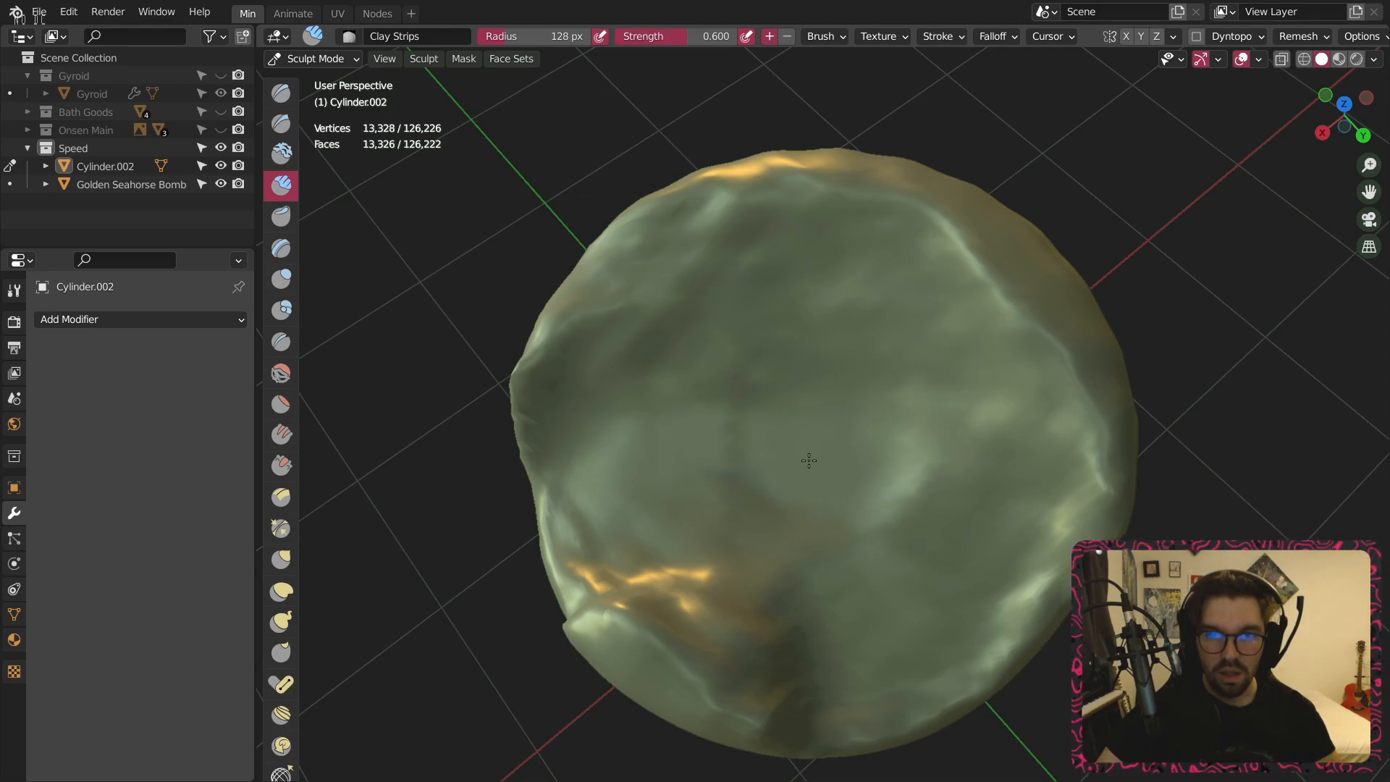
pyautogui.scroll(-2, 881, 456)
pyautogui.moveTo(881, 456); pyautogui.dragTo(848, 456, button='middle')
pyautogui.scroll(3, 848, 462)
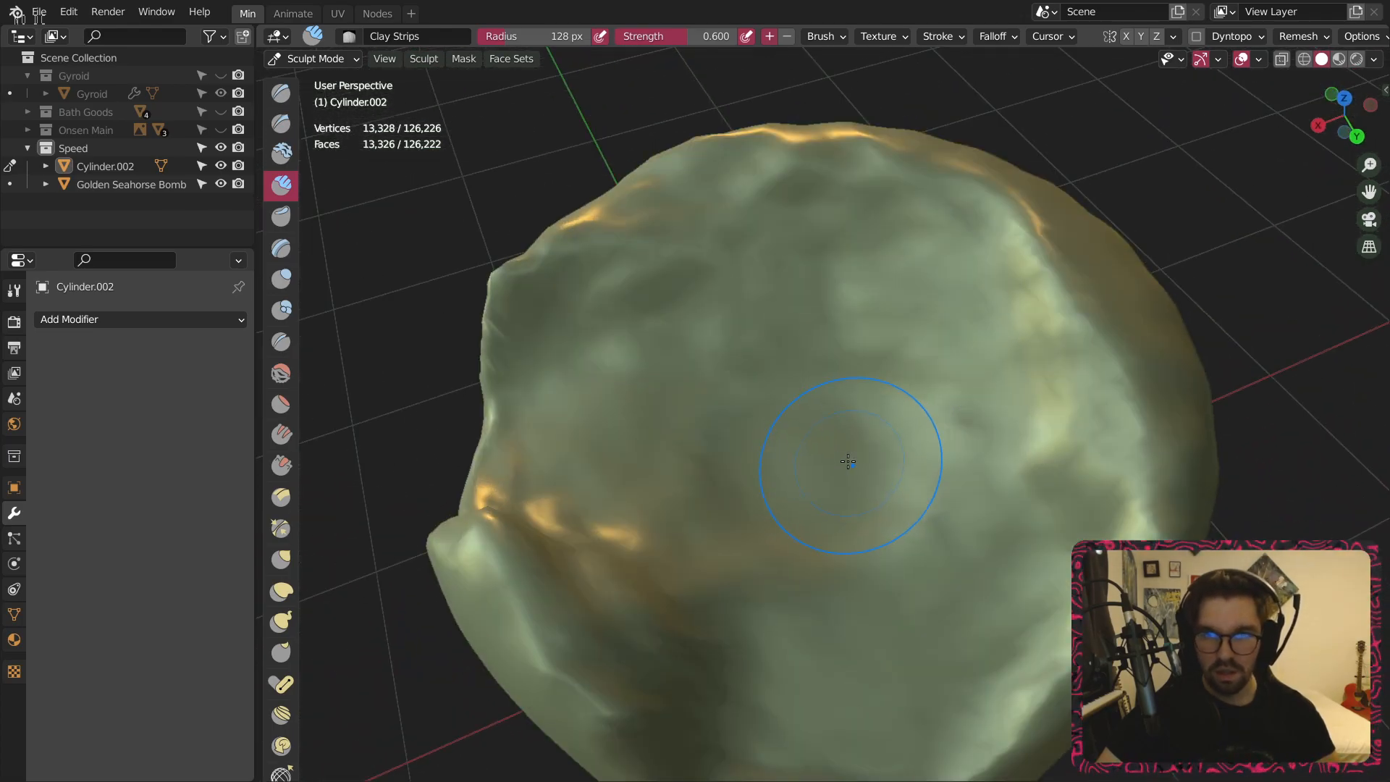
pyautogui.moveTo(831, 436)
pyautogui.mouseDown()
pyautogui.moveTo(829, 332)
pyautogui.moveTo(873, 464)
pyautogui.moveTo(963, 340)
pyautogui.moveTo(832, 433)
pyautogui.moveTo(731, 463)
pyautogui.moveTo(927, 488)
pyautogui.moveTo(832, 491)
pyautogui.mouseUp()
pyautogui.scroll(-2, 832, 490)
pyautogui.moveTo(832, 491)
pyautogui.mouseDown(button='middle')
pyautogui.moveTo(787, 440)
pyautogui.moveTo(900, 437)
pyautogui.moveTo(899, 409)
pyautogui.moveTo(642, 407)
pyautogui.mouseUp(button='middle')
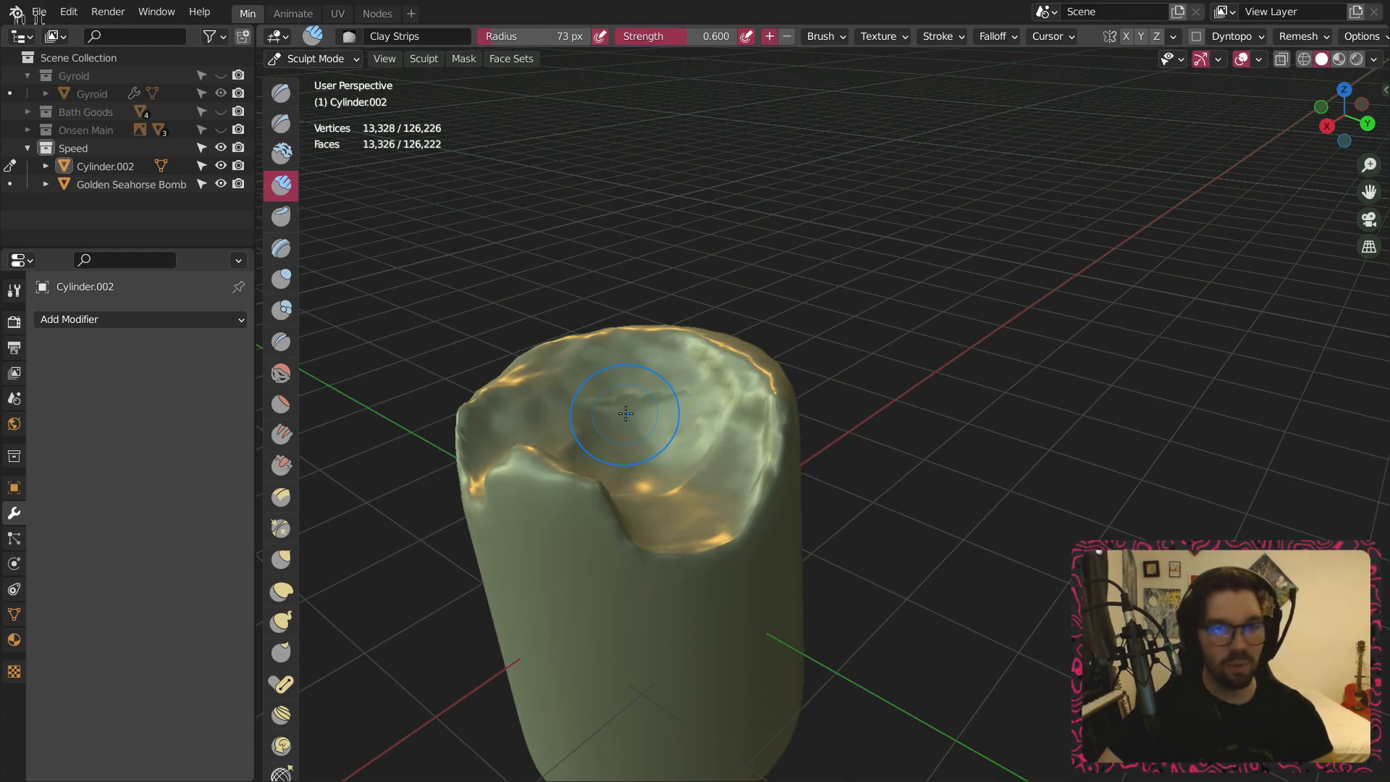
pyautogui.moveTo(601, 493)
pyautogui.mouseDown(button='middle')
pyautogui.moveTo(568, 637)
pyautogui.moveTo(652, 605)
pyautogui.moveTo(403, 493)
pyautogui.moveTo(637, 518)
pyautogui.mouseUp(button='middle')
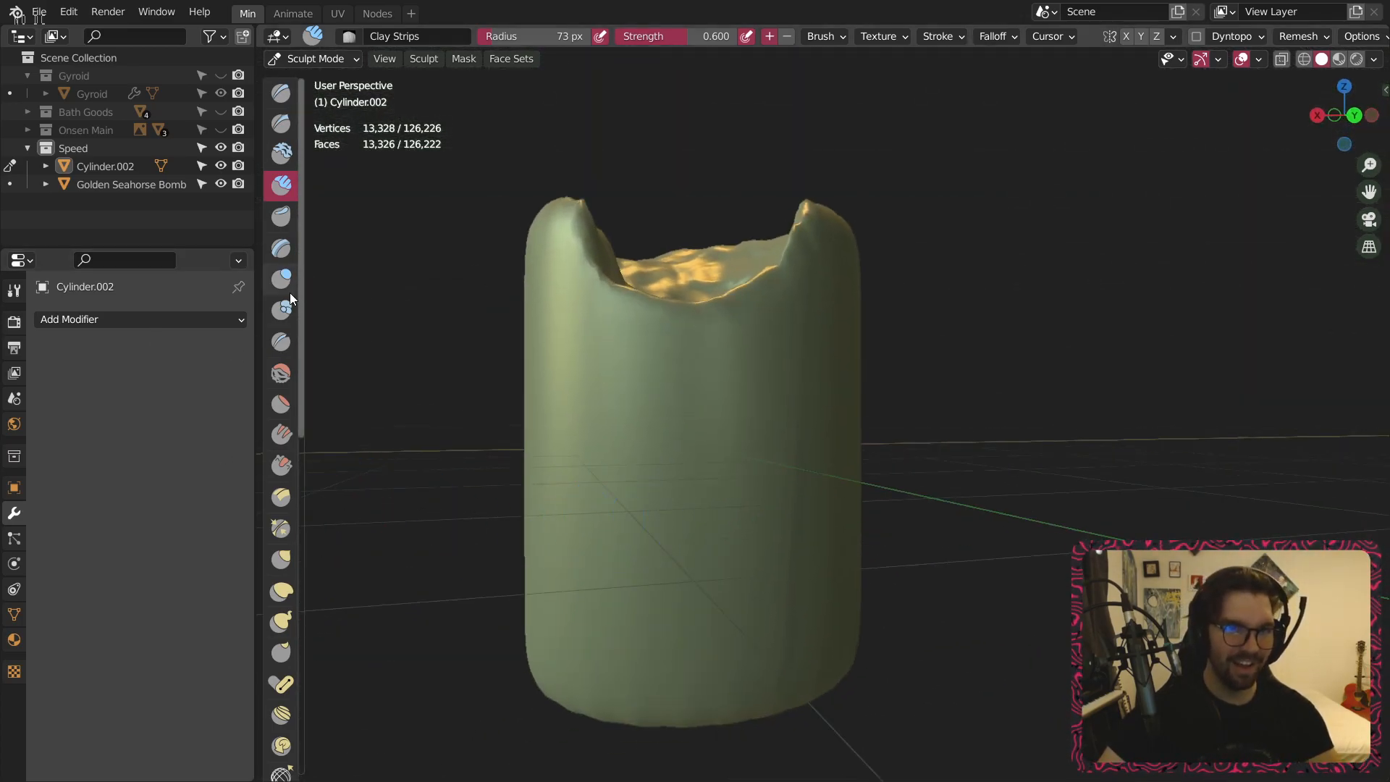
# Bulge the cylinder's base outward all around with the Blob brush at a 205 px radius and 0.500 strength.
pyautogui.keyDown('shift'); pyautogui.moveTo(546, 512); pyautogui.dragTo(590, 391, button='middle'); pyautogui.keyUp('shift')
pyautogui.press(']')
pyautogui.press(']')
pyautogui.press(']')
pyautogui.press(']')
pyautogui.press(']')
pyautogui.press(']')
pyautogui.press(']')
pyautogui.press(']')
pyautogui.press(']')
pyautogui.press(']')
pyautogui.moveTo(701, 547)
pyautogui.mouseDown()
pyautogui.moveTo(692, 567)
pyautogui.moveTo(796, 543)
pyautogui.mouseUp()
pyautogui.moveTo(796, 543)
pyautogui.mouseDown(button='middle')
pyautogui.moveTo(835, 486)
pyautogui.moveTo(861, 500)
pyautogui.moveTo(712, 517)
pyautogui.moveTo(850, 534)
pyautogui.moveTo(593, 537)
pyautogui.moveTo(503, 593)
pyautogui.moveTo(940, 554)
pyautogui.mouseUp(button='middle')
pyautogui.moveTo(857, 546); pyautogui.dragTo(831, 535, button='middle')
pyautogui.moveTo(723, 548); pyautogui.dragTo(905, 604, button='middle')
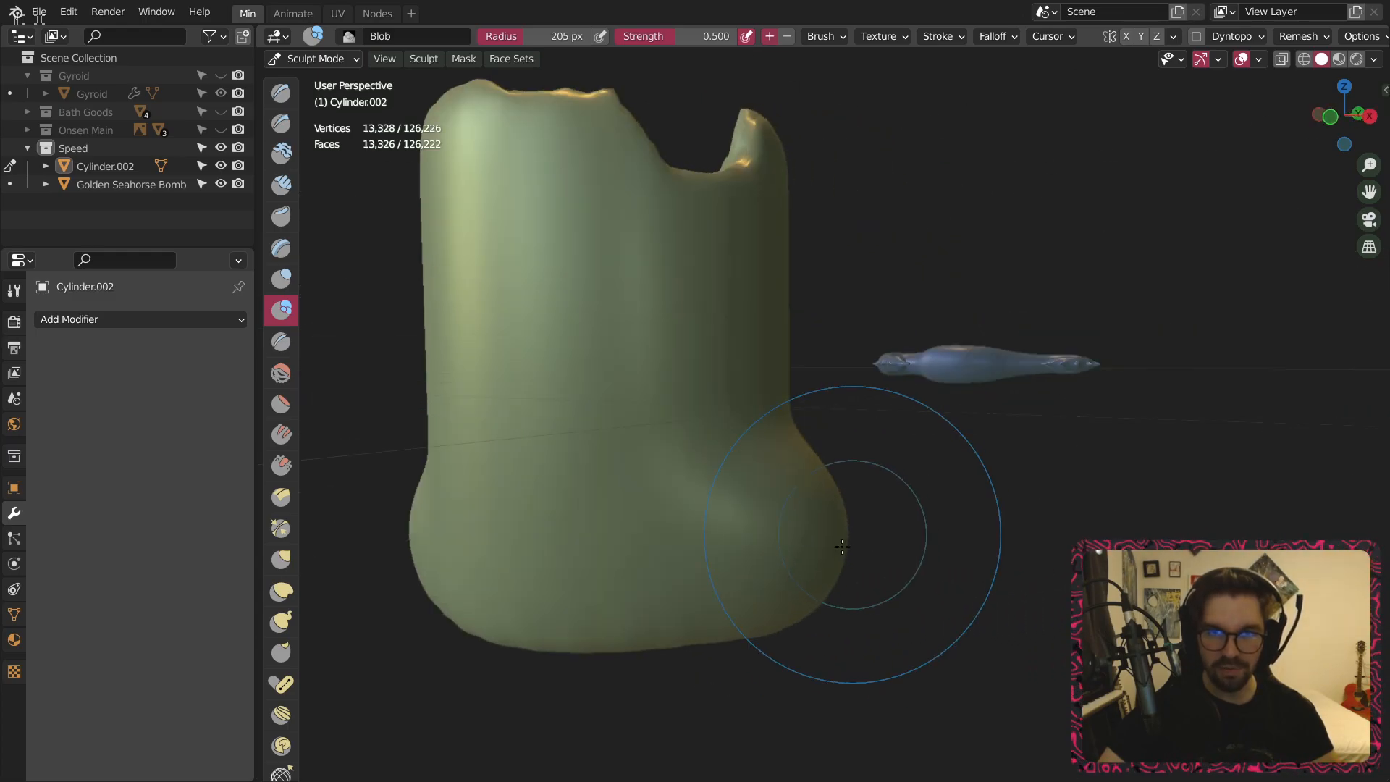
# Build up lumps on the base and up the side wall with the Blob brush at a 133 px radius.
pyautogui.moveTo(550, 611)
pyautogui.mouseDown(button='middle')
pyautogui.moveTo(793, 532)
pyautogui.moveTo(667, 543)
pyautogui.mouseUp(button='middle')
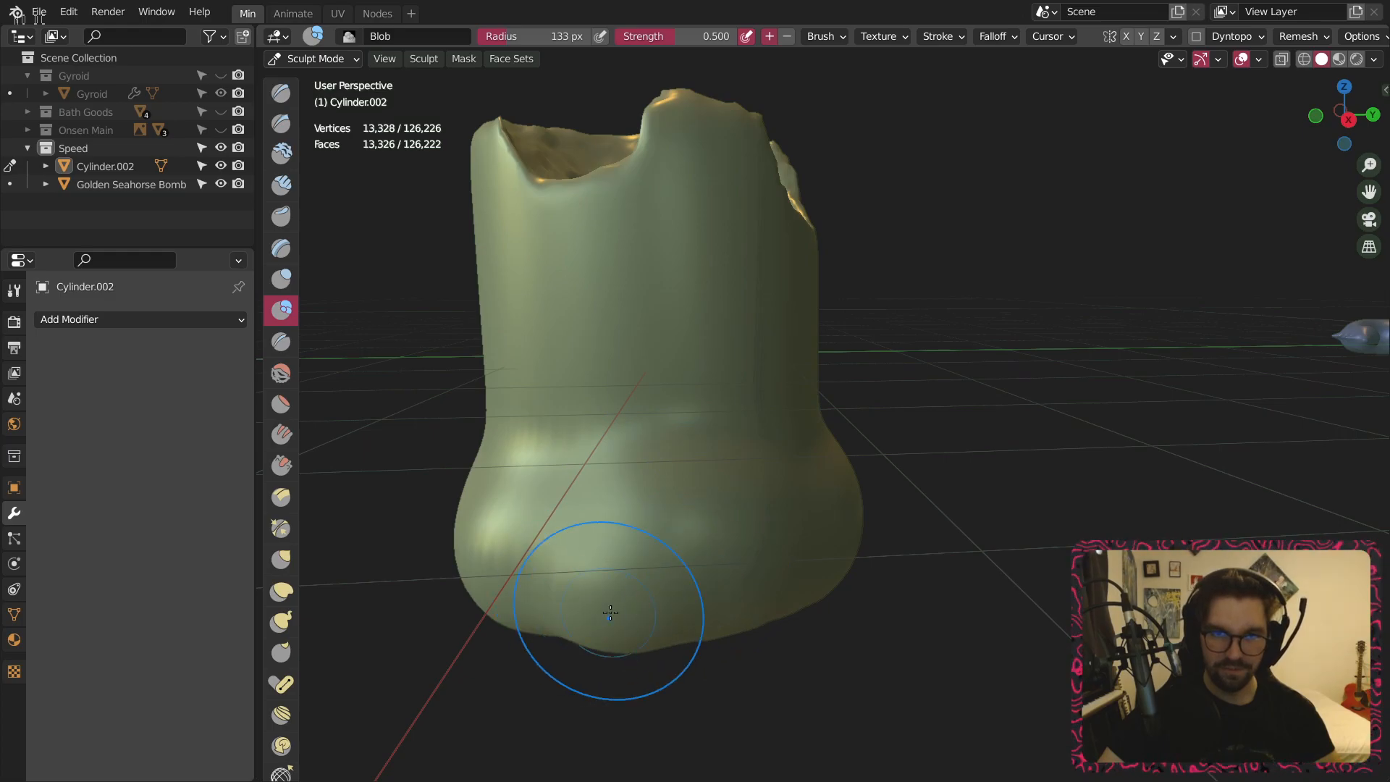
pyautogui.moveTo(745, 579)
pyautogui.mouseDown(button='middle')
pyautogui.moveTo(785, 530)
pyautogui.moveTo(826, 532)
pyautogui.mouseUp(button='middle')
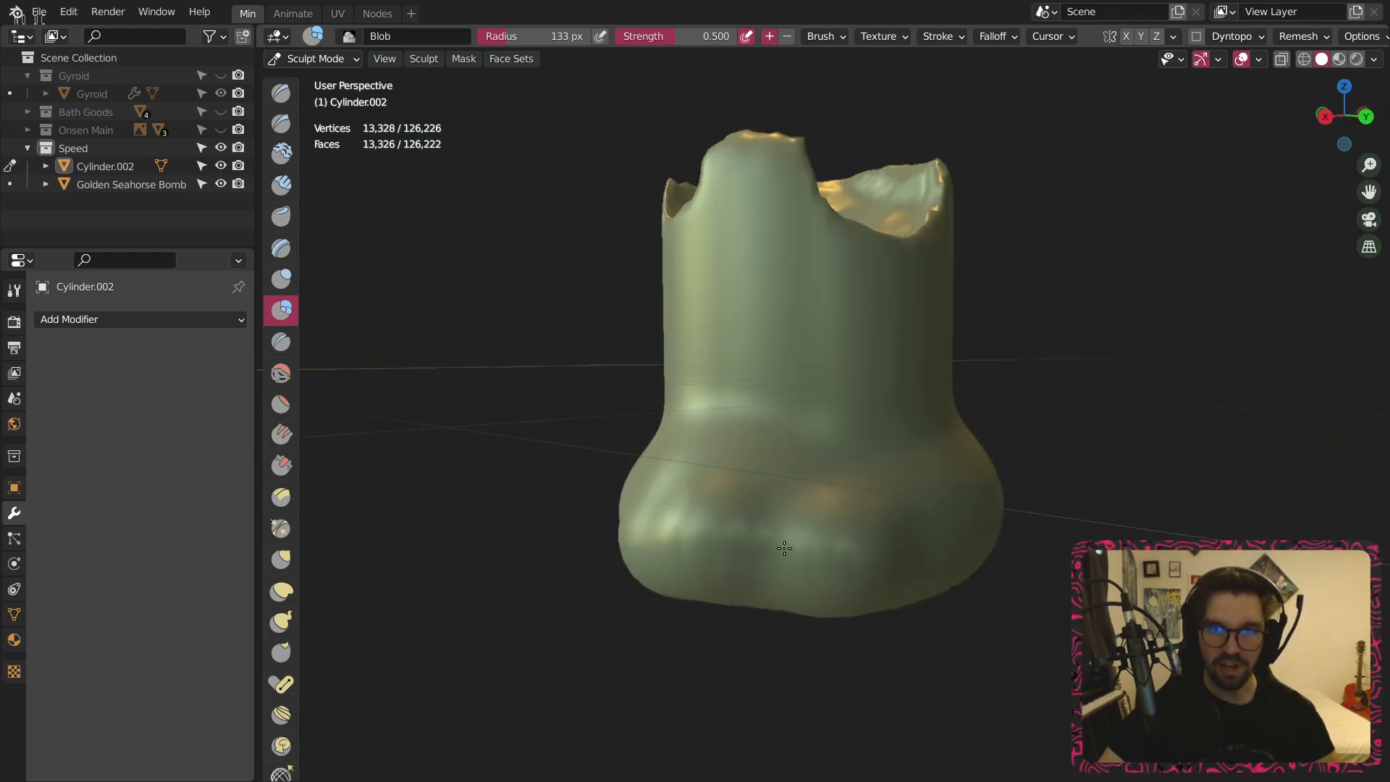
pyautogui.moveTo(820, 499); pyautogui.dragTo(802, 272)
pyautogui.moveTo(787, 438); pyautogui.dragTo(768, 262)
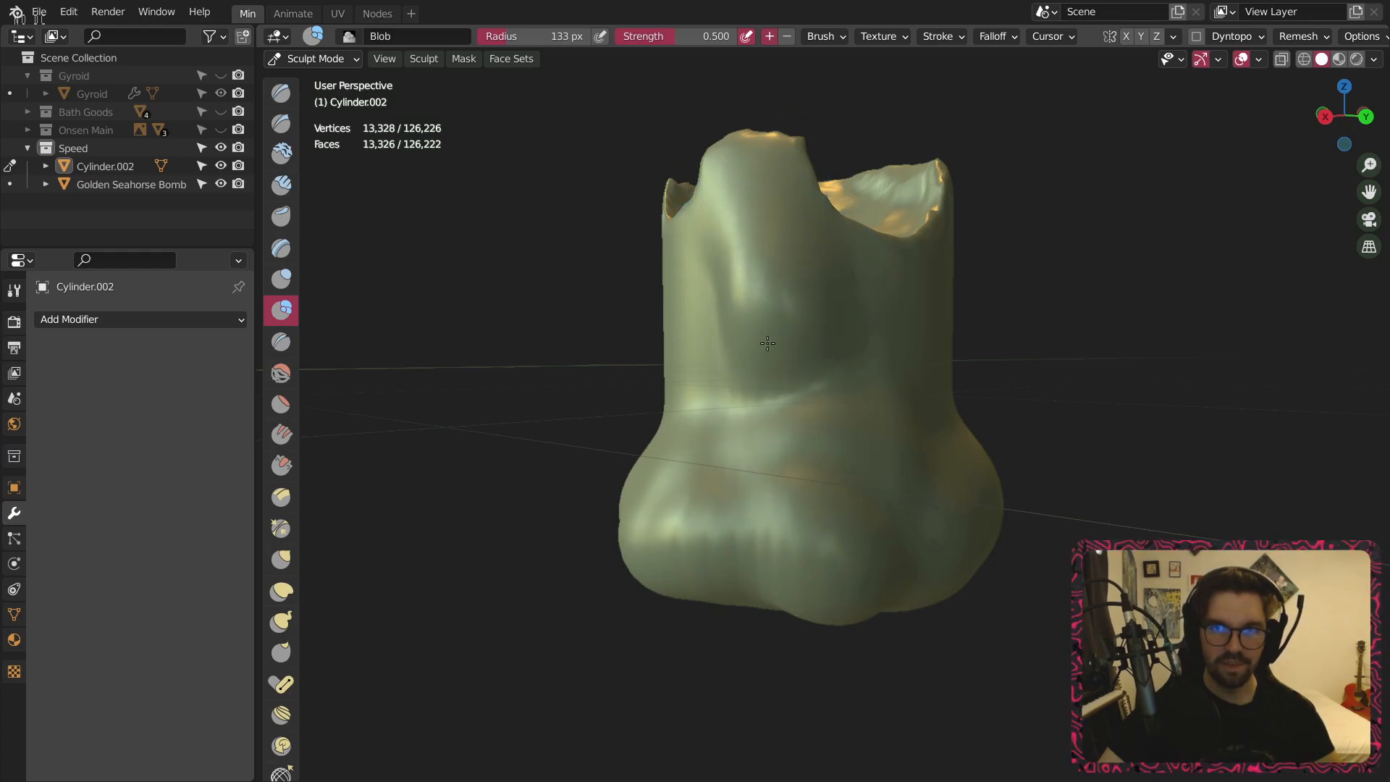
pyautogui.moveTo(753, 550); pyautogui.dragTo(715, 399, button='middle')
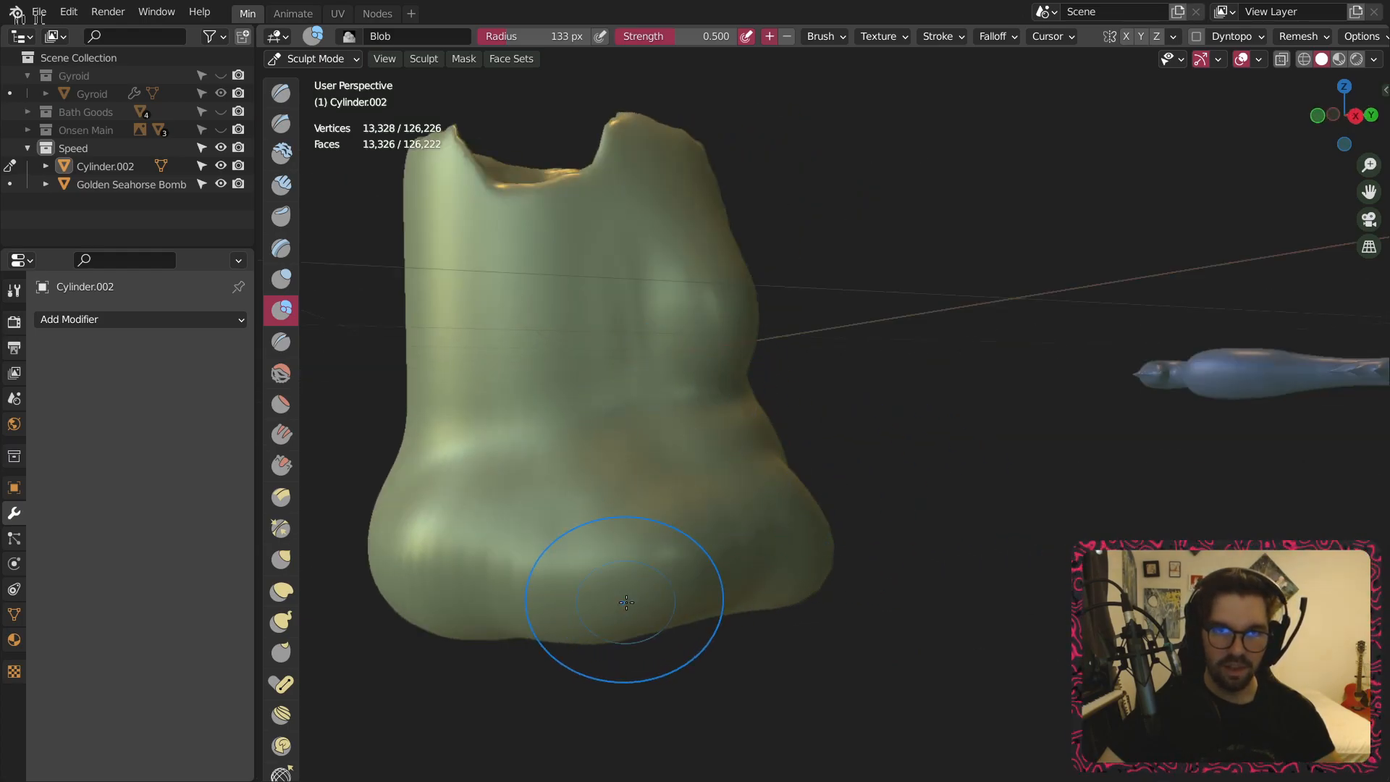
pyautogui.moveTo(624, 584); pyautogui.dragTo(731, 499, button='middle')
# Reduce the Blob brush radius to 62 px and add small lumps along the front of the base.
pyautogui.press('f')
pyautogui.click(809, 420)
pyautogui.press('f')
pyautogui.click(826, 460)
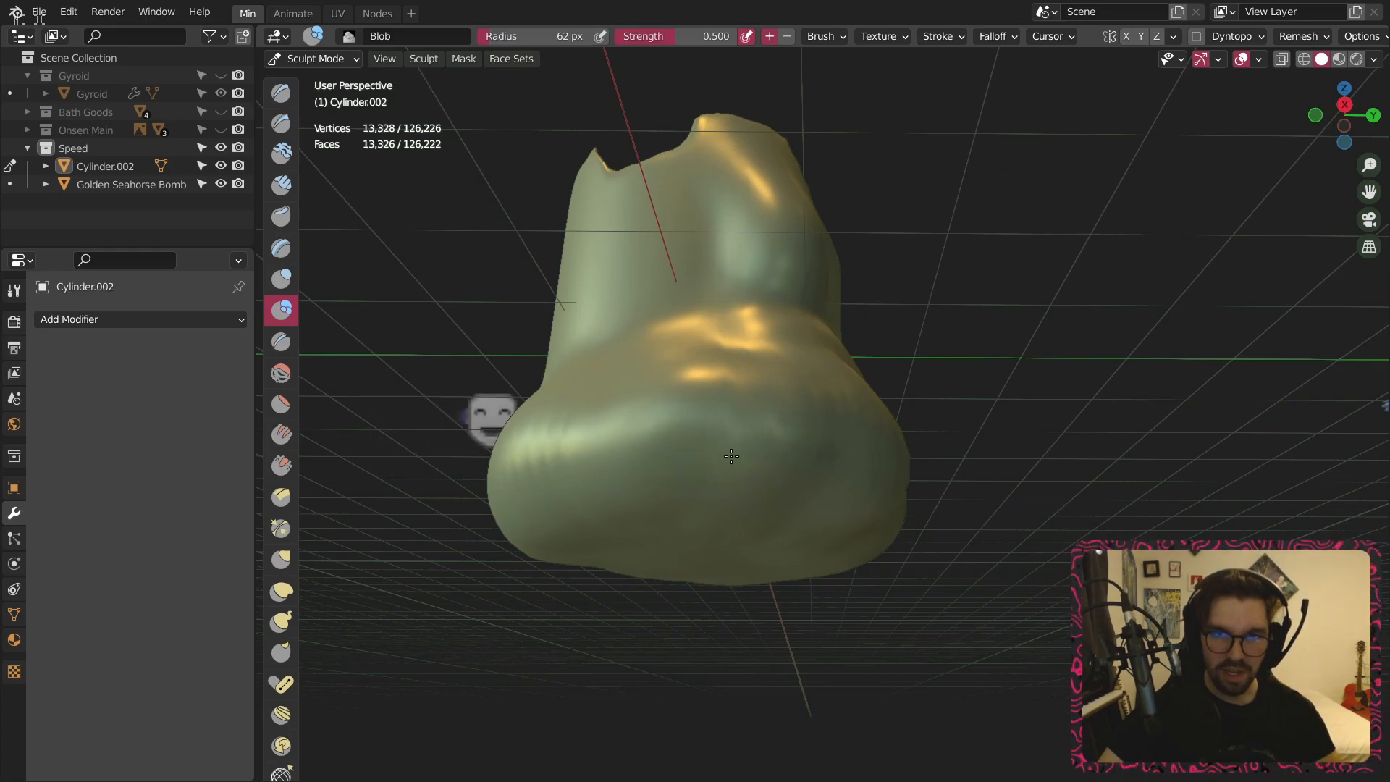
pyautogui.moveTo(741, 457); pyautogui.dragTo(832, 460)
pyautogui.moveTo(842, 467); pyautogui.dragTo(735, 472, button='middle')
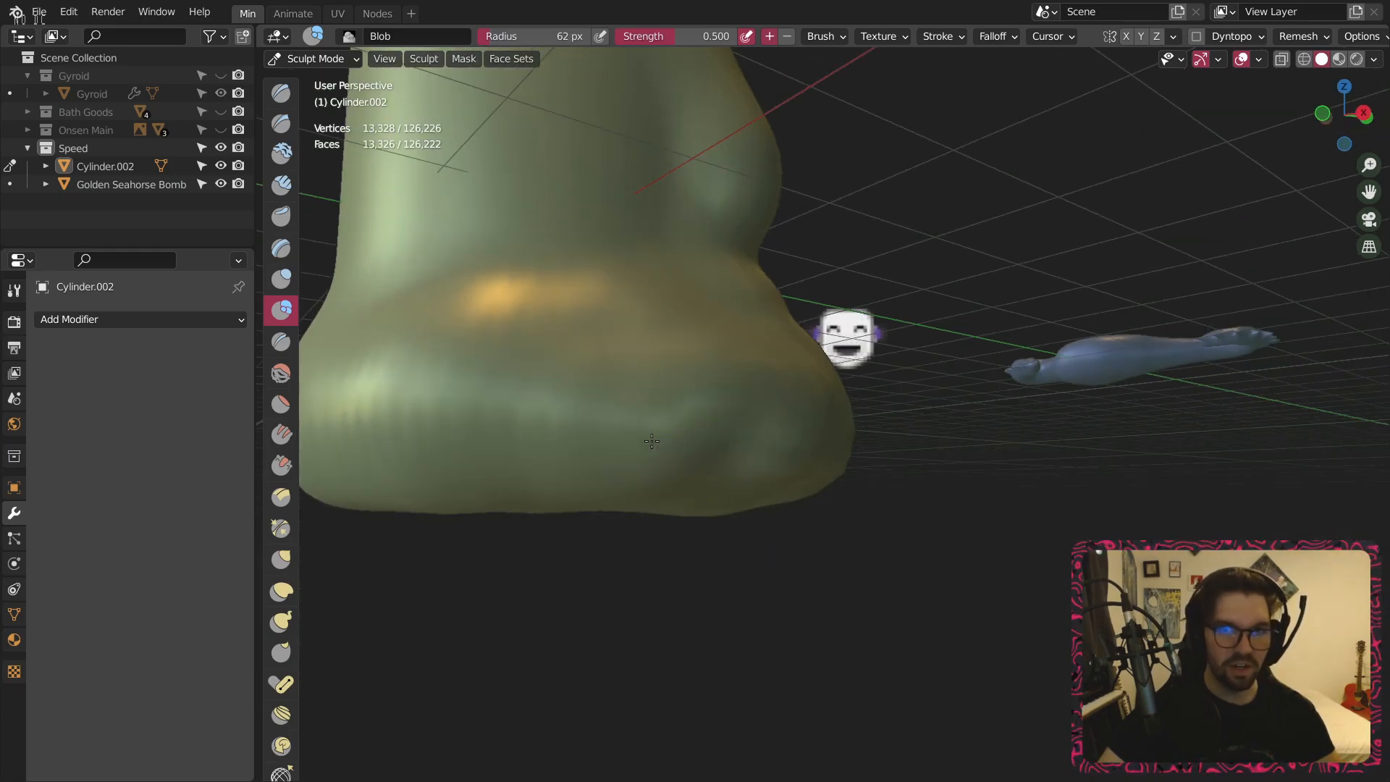
pyautogui.keyDown('shift'); pyautogui.moveTo(506, 444); pyautogui.dragTo(677, 463, button='middle'); pyautogui.keyUp('shift')
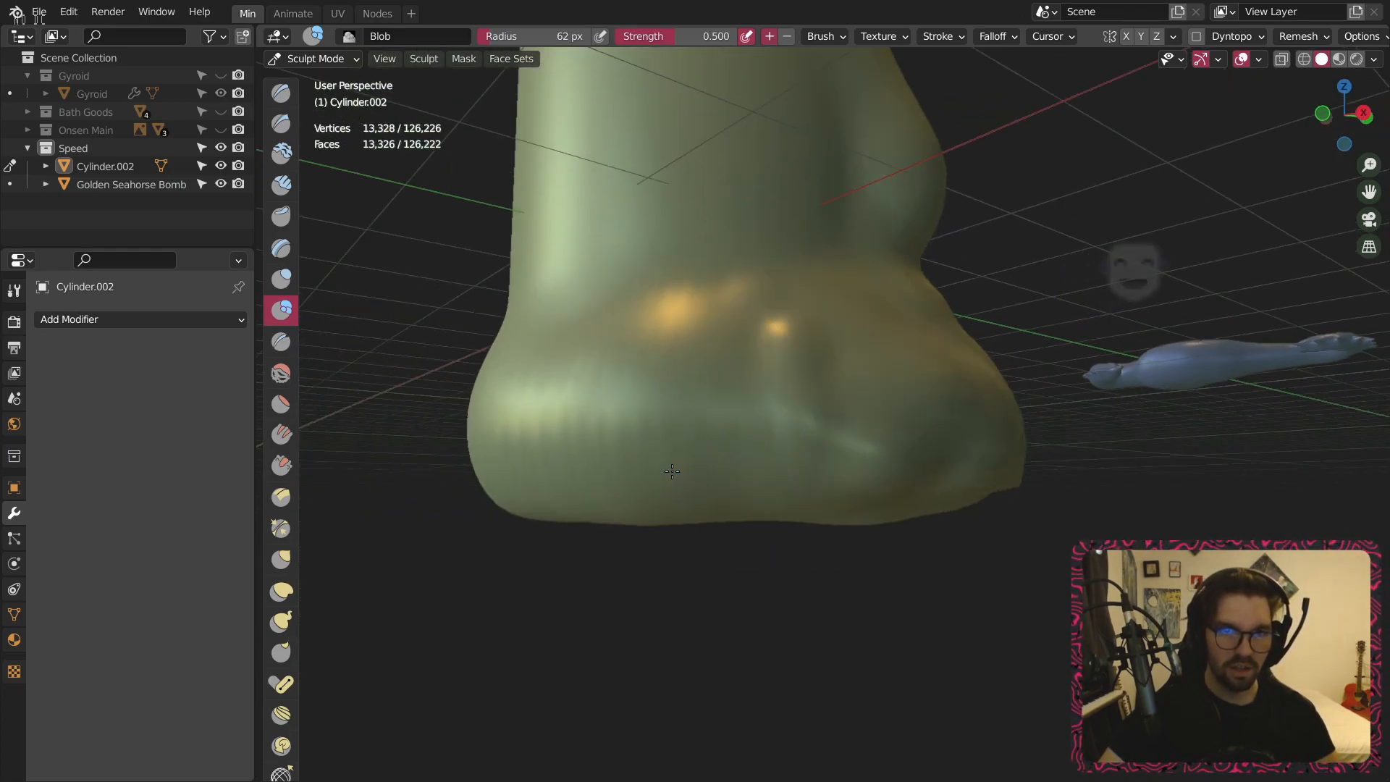
pyautogui.moveTo(871, 403); pyautogui.dragTo(689, 338)
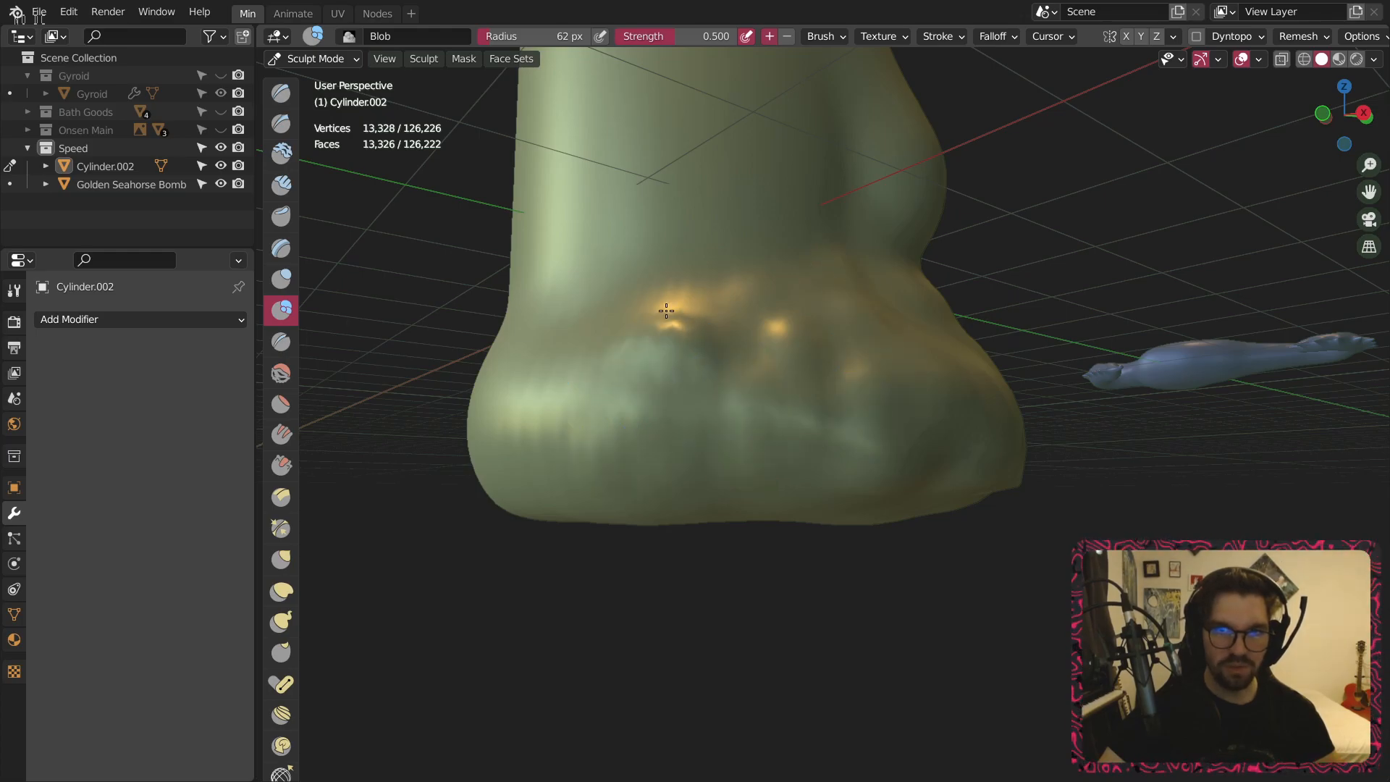
# Continue the small vertical Blob ridges around the next side of the flared base.
pyautogui.moveTo(792, 450); pyautogui.dragTo(677, 507, button='middle')
pyautogui.moveTo(461, 452); pyautogui.dragTo(460, 400)
pyautogui.keyDown('shift'); pyautogui.moveTo(497, 454); pyautogui.dragTo(898, 304, button='middle'); pyautogui.keyUp('shift')
pyautogui.scroll(-2, 876, 362)
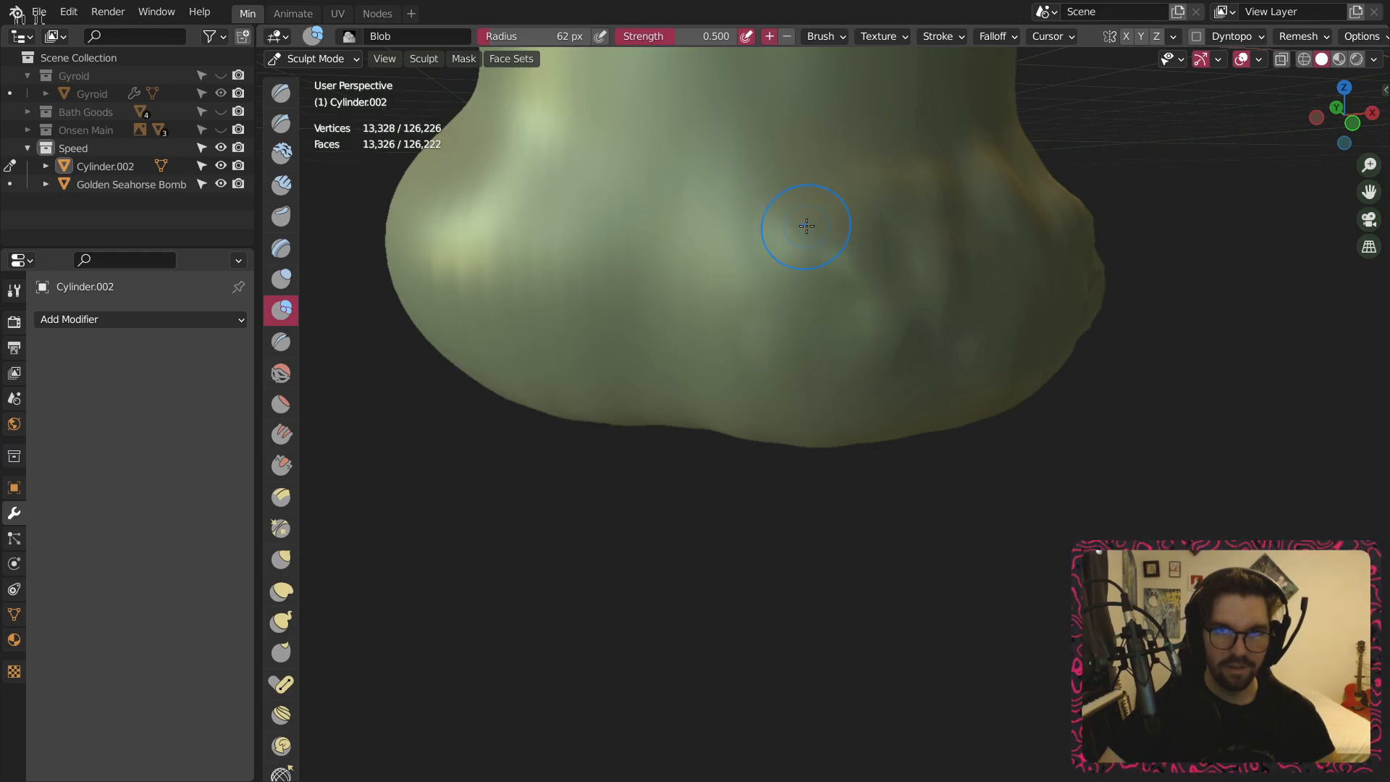
pyautogui.moveTo(791, 224); pyautogui.dragTo(906, 379, button='middle')
pyautogui.moveTo(705, 369); pyautogui.dragTo(722, 238)
pyautogui.moveTo(612, 459)
pyautogui.mouseDown(button='middle')
pyautogui.moveTo(683, 425)
pyautogui.moveTo(806, 480)
pyautogui.mouseUp(button='middle')
pyautogui.moveTo(721, 456); pyautogui.dragTo(744, 279)
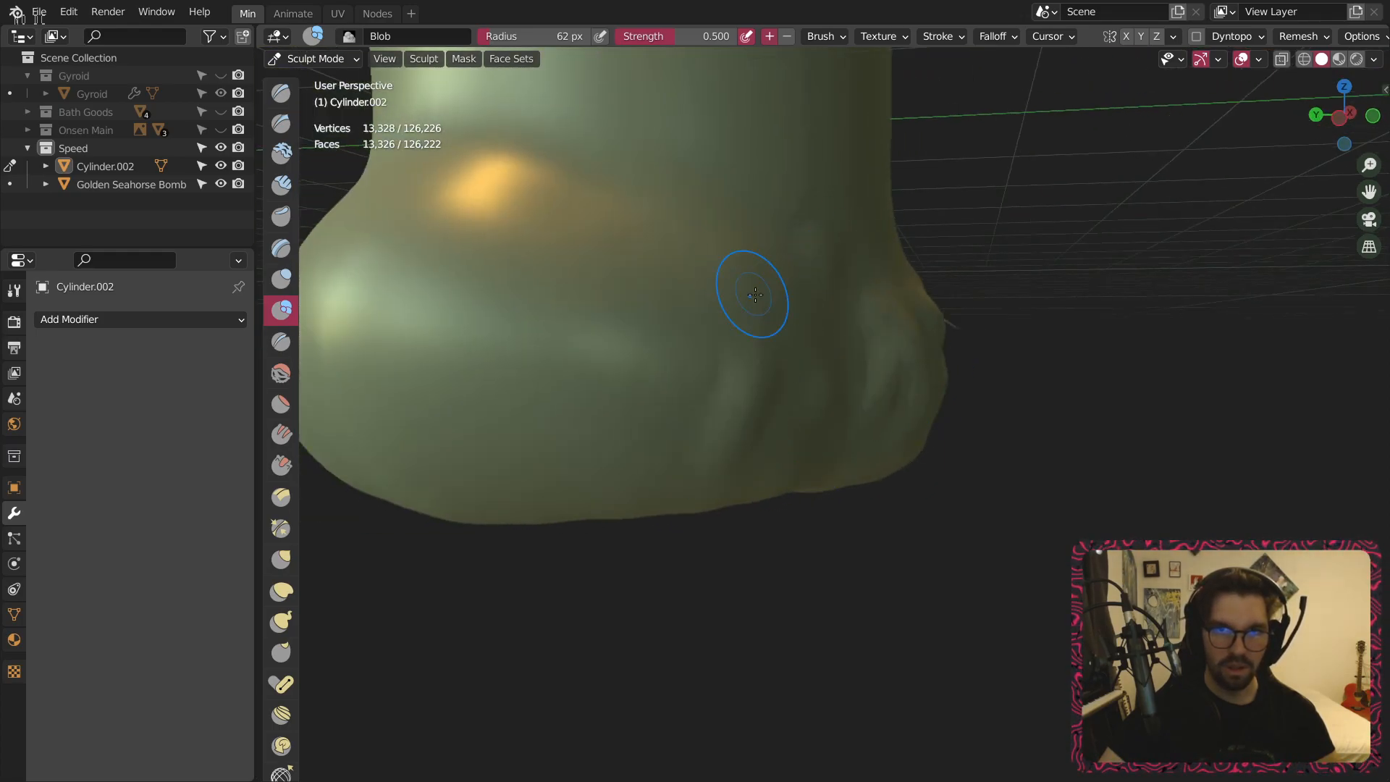
pyautogui.moveTo(647, 294); pyautogui.dragTo(715, 231)
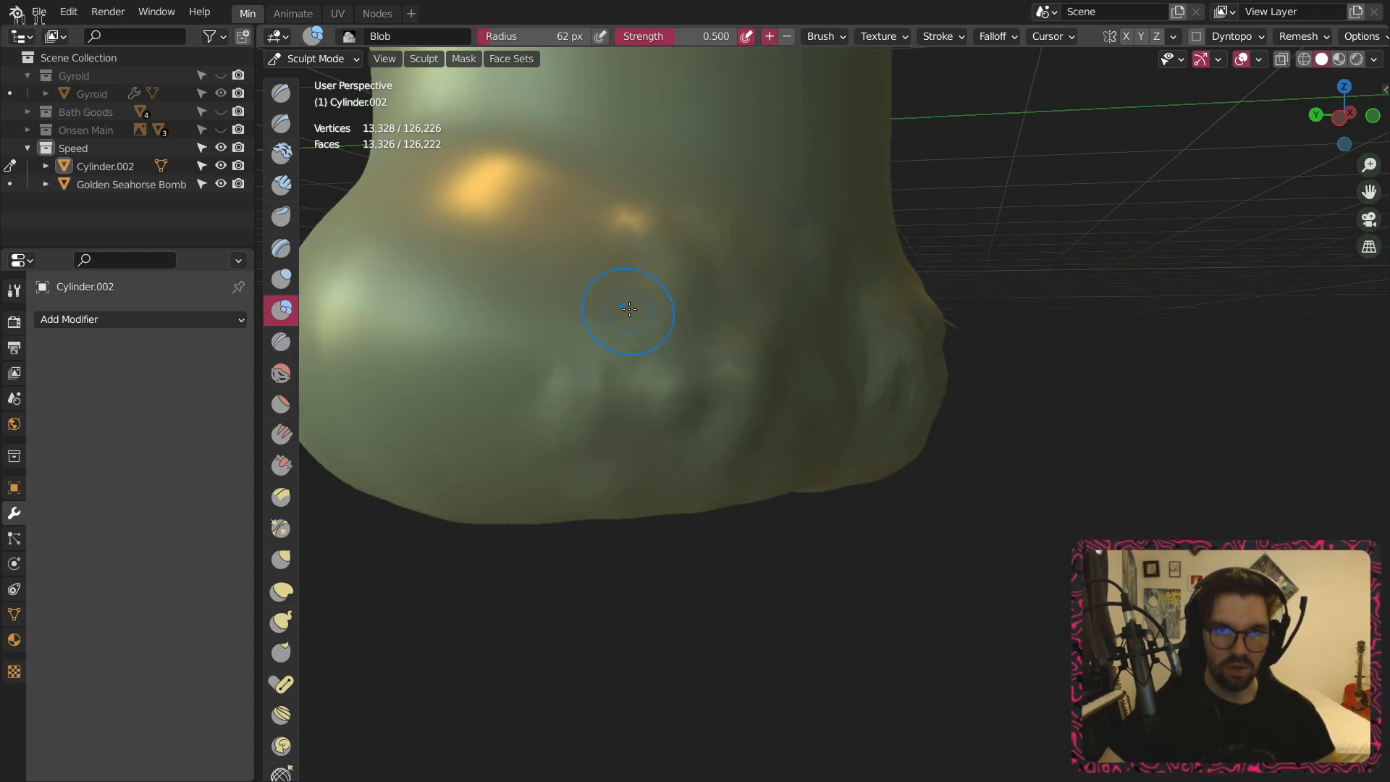
pyautogui.moveTo(546, 459)
pyautogui.mouseDown(button='middle')
pyautogui.moveTo(534, 481)
pyautogui.moveTo(586, 434)
pyautogui.moveTo(526, 396)
pyautogui.mouseUp(button='middle')
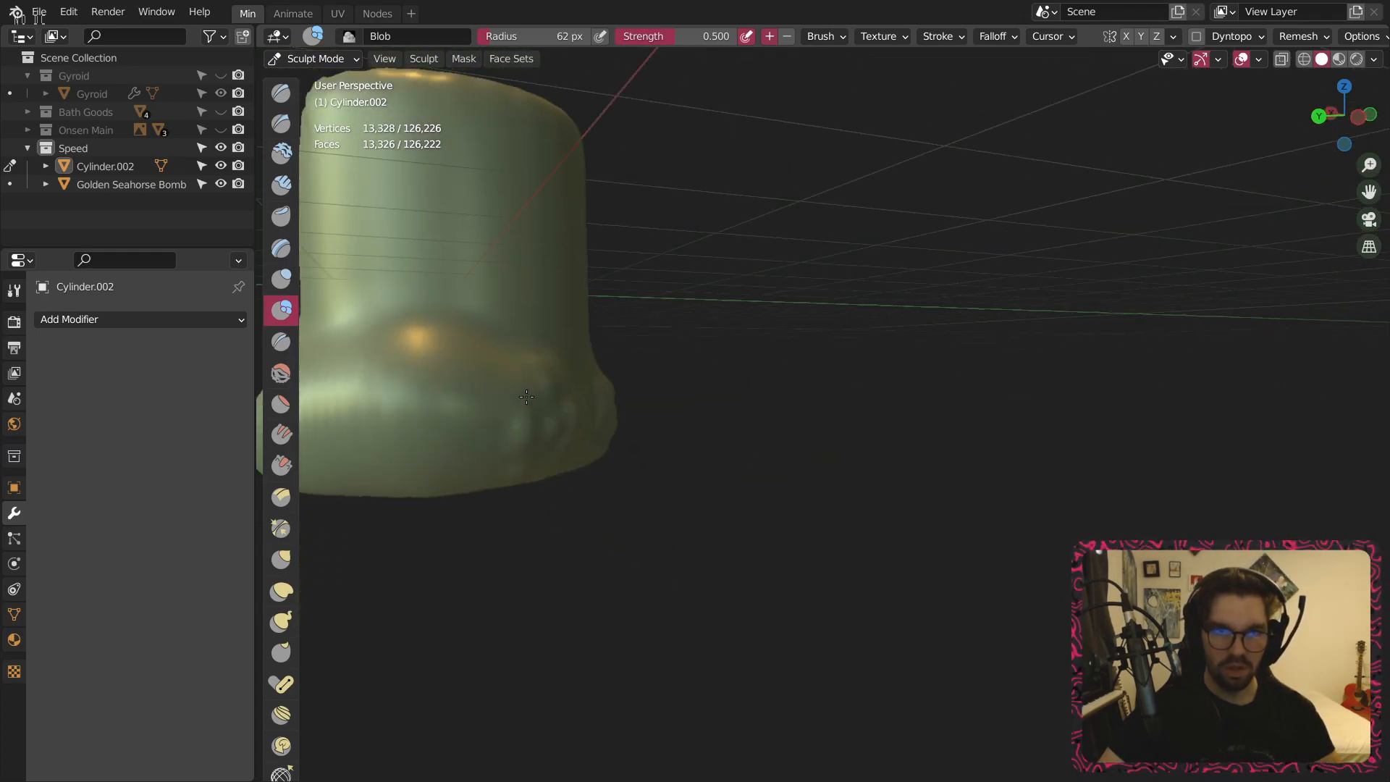
# Add Blob lumps to the remaining smooth section of the base at a 62 px radius.
pyautogui.keyDown('shift'); pyautogui.moveTo(403, 405); pyautogui.dragTo(685, 468, button='middle'); pyautogui.keyUp('shift')
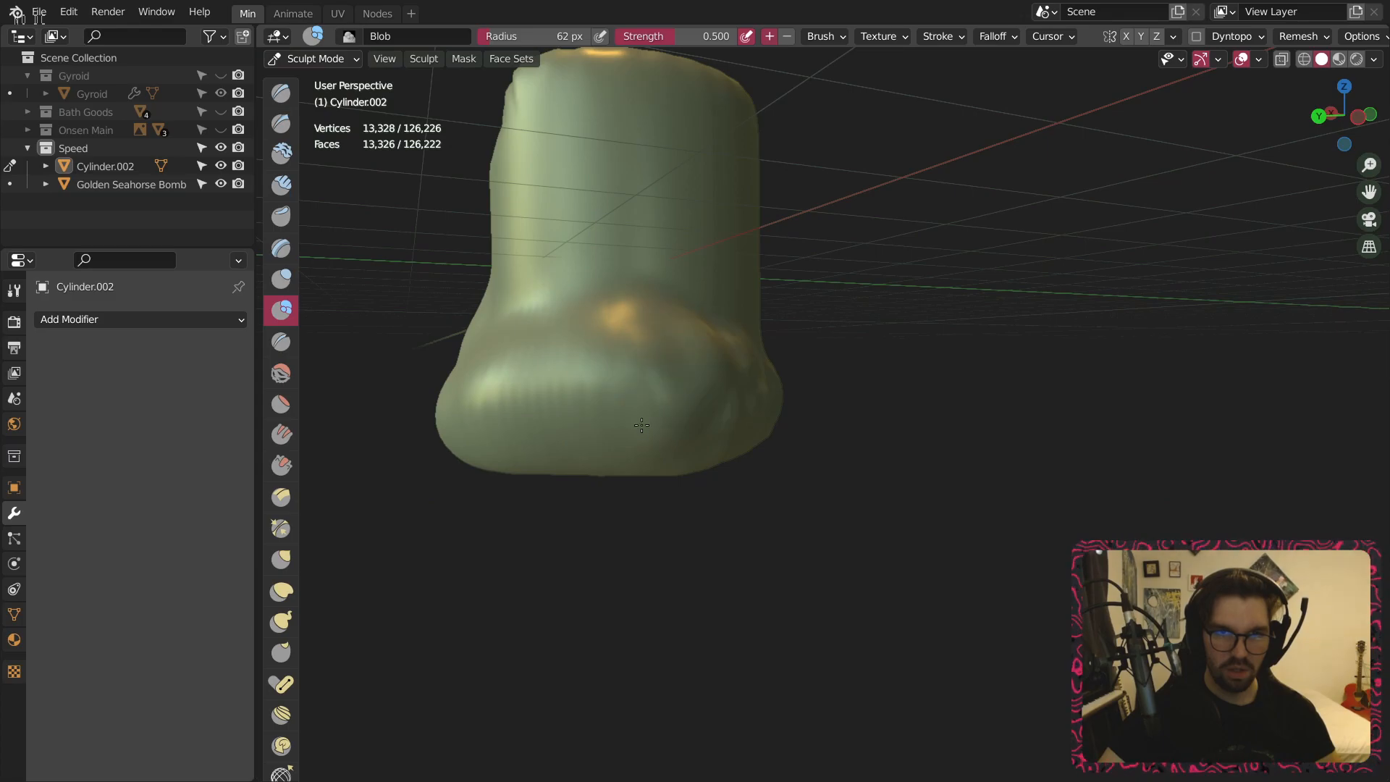
pyautogui.moveTo(593, 369); pyautogui.dragTo(516, 385)
pyautogui.moveTo(576, 434); pyautogui.dragTo(692, 420, button='middle')
pyautogui.moveTo(510, 436)
pyautogui.mouseDown()
pyautogui.moveTo(459, 357)
pyautogui.moveTo(435, 382)
pyautogui.mouseUp()
pyautogui.moveTo(474, 450); pyautogui.dragTo(666, 453, button='middle')
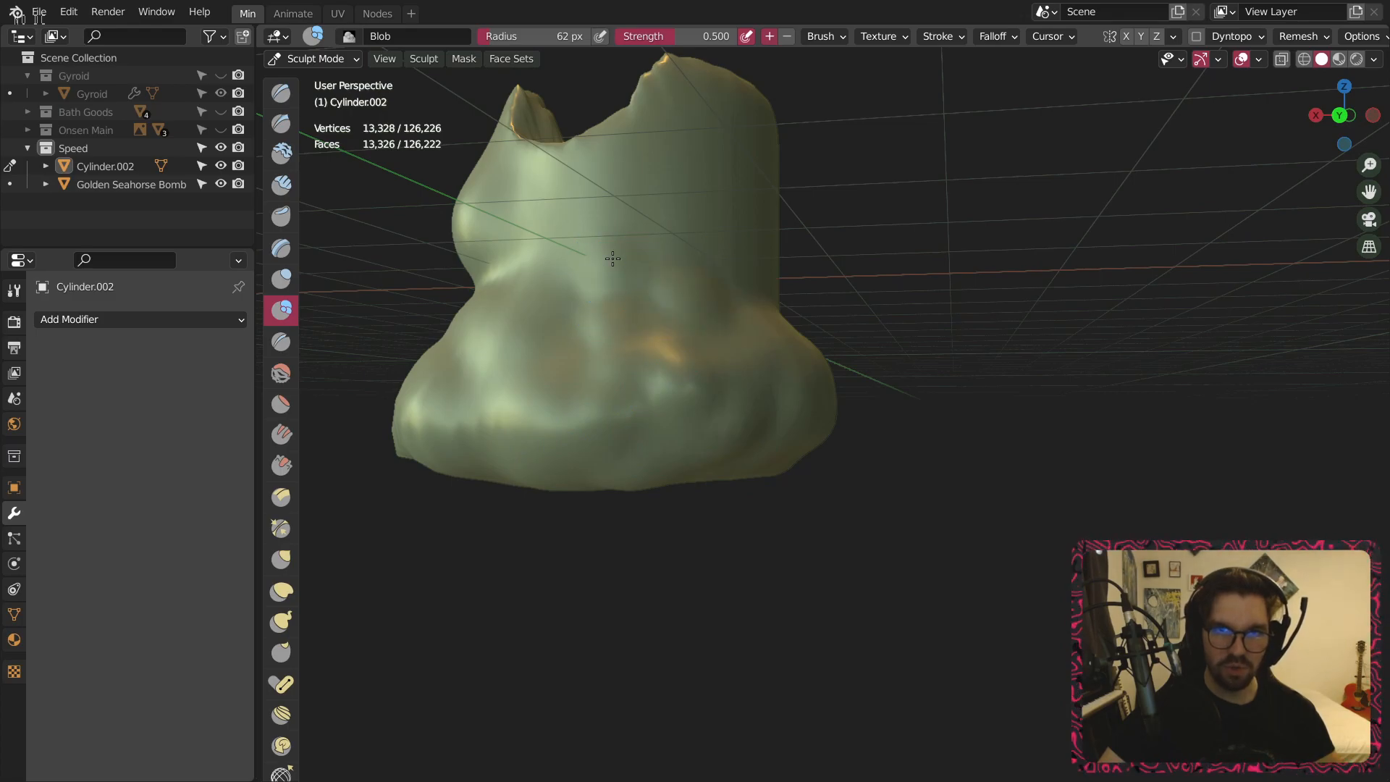
# Add Blob ridges between the wall and the base, and enlarge the brush radius to 113 px.
pyautogui.scroll(-3, 705, 430)
pyautogui.moveTo(676, 406); pyautogui.dragTo(709, 402, button='middle')
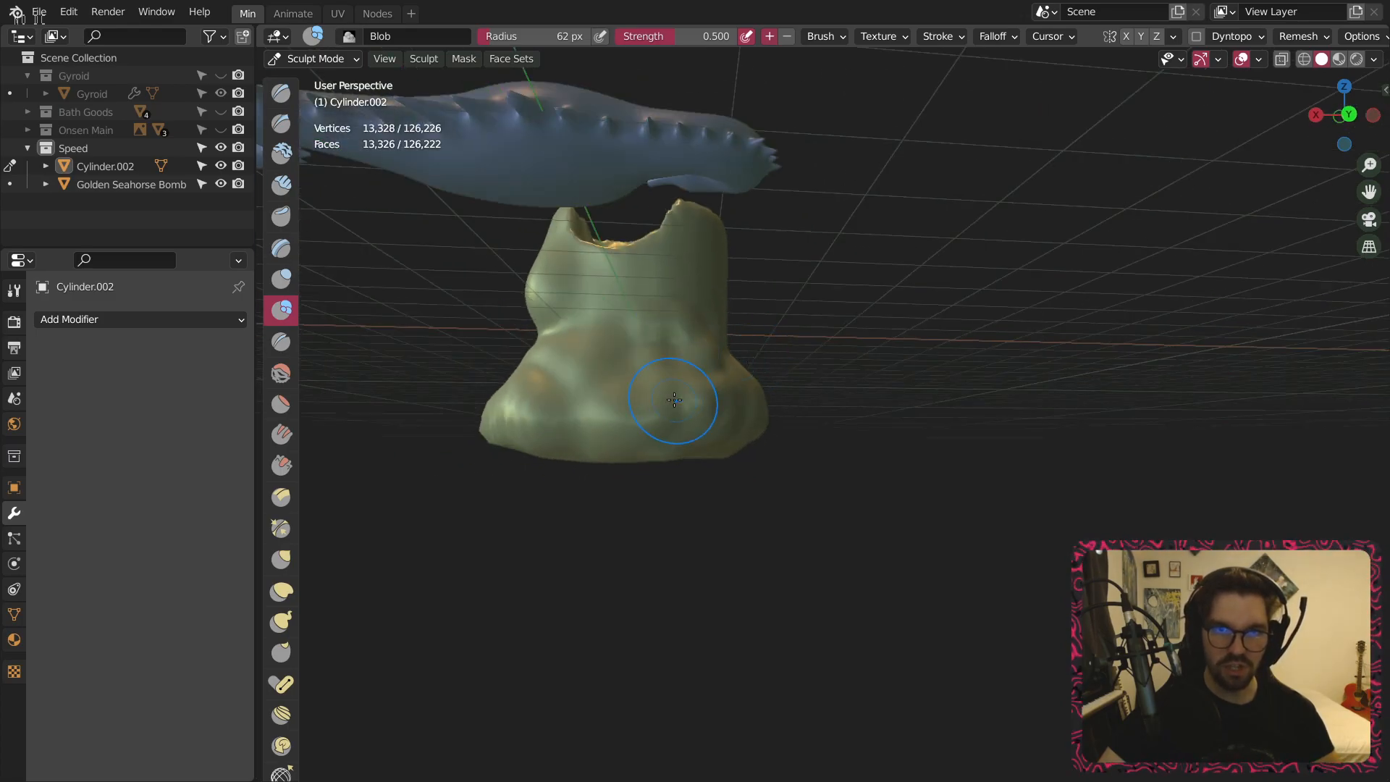
pyautogui.scroll(2, 653, 343)
pyautogui.moveTo(585, 316); pyautogui.dragTo(576, 417)
pyautogui.scroll(-3, 504, 357)
pyautogui.moveTo(504, 357); pyautogui.dragTo(637, 398, button='middle')
pyautogui.scroll(4, 684, 380)
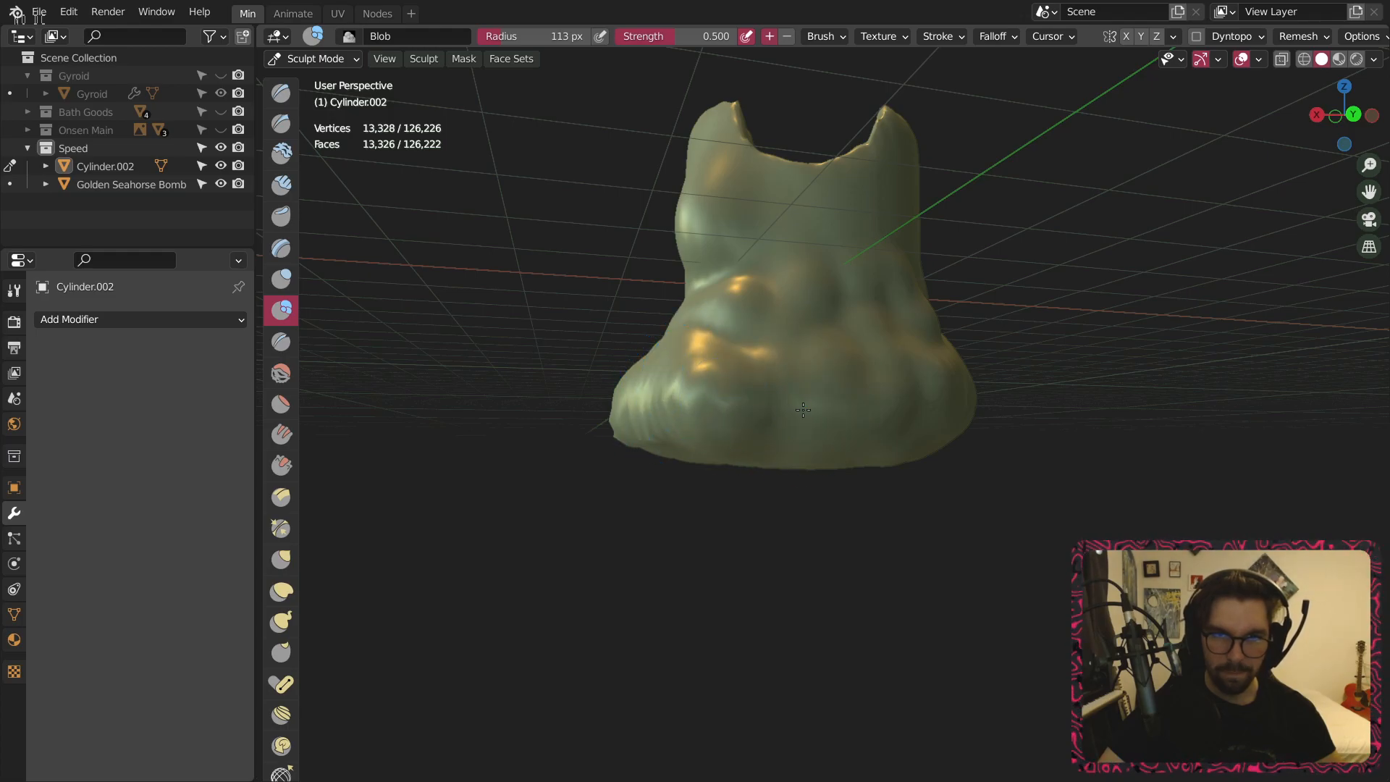
# Remesh the sculpt and pull a toe-like bulge out of the base with the Blob brush at 113 px.
pyautogui.click(724, 398)
pyautogui.scroll(3, 720, 394)
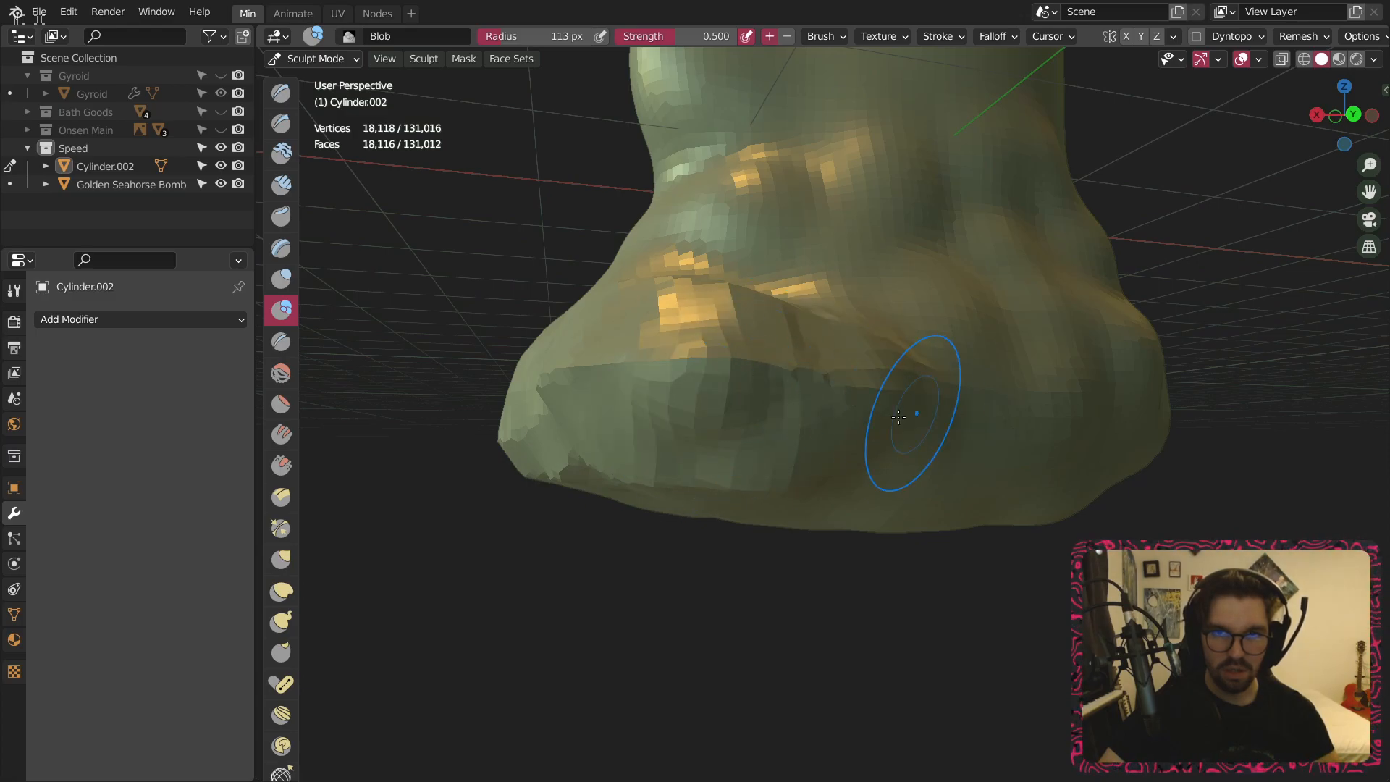
pyautogui.moveTo(629, 425); pyautogui.dragTo(798, 413, button='middle')
pyautogui.moveTo(507, 384); pyautogui.dragTo(372, 419)
pyautogui.moveTo(449, 409); pyautogui.dragTo(380, 402, button='middle')
pyautogui.moveTo(695, 380); pyautogui.dragTo(643, 389)
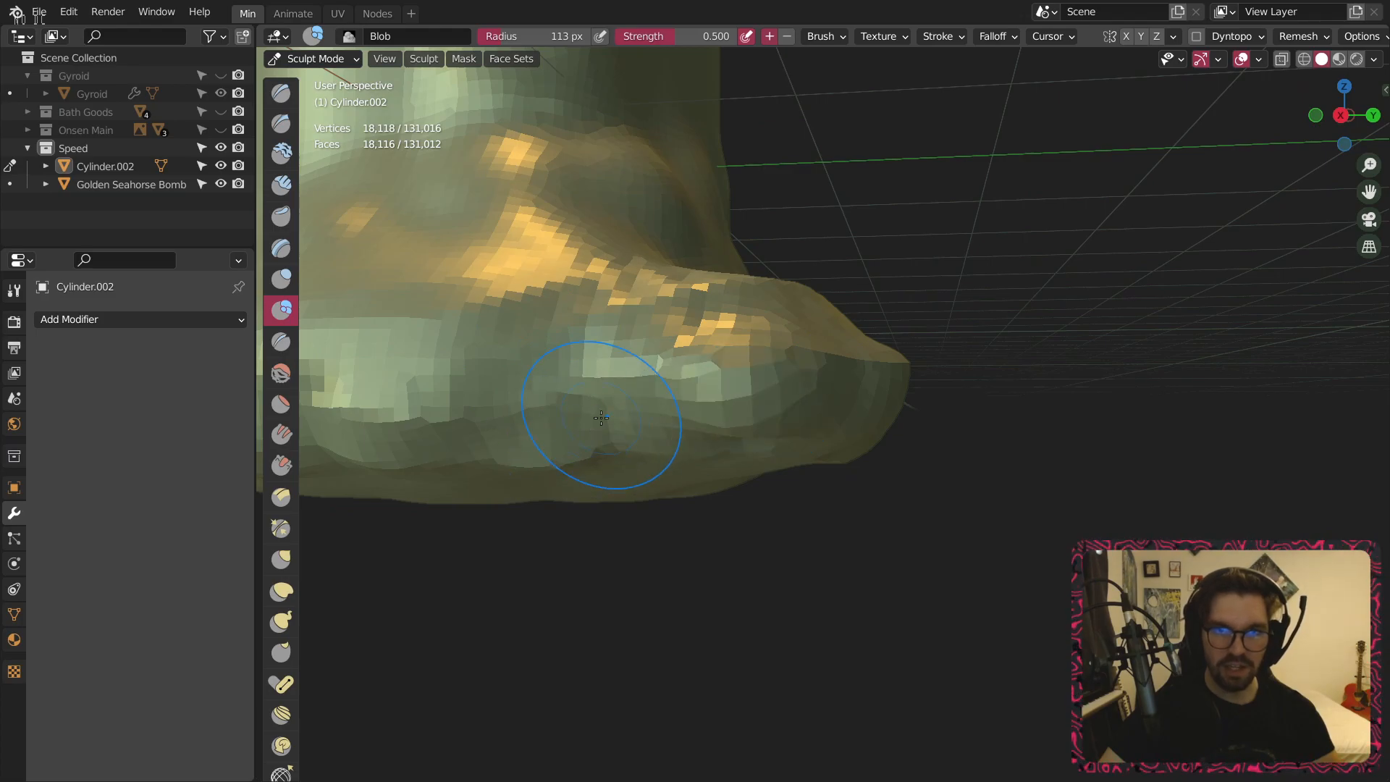
pyautogui.moveTo(593, 423); pyautogui.dragTo(636, 366, button='middle')
pyautogui.moveTo(704, 307); pyautogui.dragTo(717, 426, button='middle')
# Soften the lumpy base and walls from all sides with the Smooth brush at a 208 px radius and 0.373 strength.
pyautogui.scroll(-7, 714, 330)
pyautogui.moveTo(921, 326)
pyautogui.mouseDown(button='middle')
pyautogui.moveTo(1014, 416)
pyautogui.moveTo(925, 496)
pyautogui.moveTo(769, 415)
pyautogui.moveTo(823, 348)
pyautogui.moveTo(366, 273)
pyautogui.mouseUp(button='middle')
pyautogui.click(281, 373)
pyautogui.scroll(-2, 686, 502)
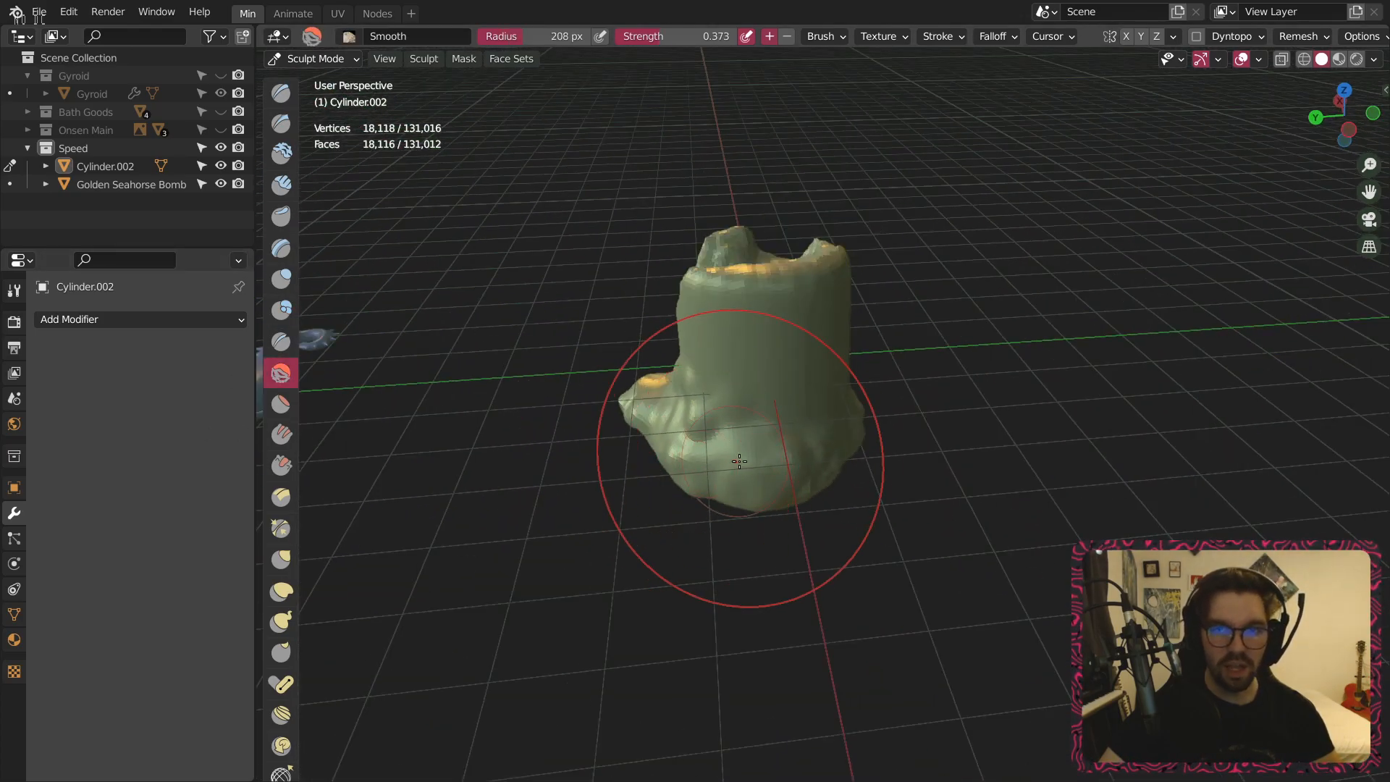
pyautogui.moveTo(831, 455); pyautogui.dragTo(927, 455, button='middle')
pyautogui.moveTo(932, 527); pyautogui.dragTo(1073, 454, button='middle')
pyautogui.moveTo(927, 451); pyautogui.dragTo(892, 534, button='middle')
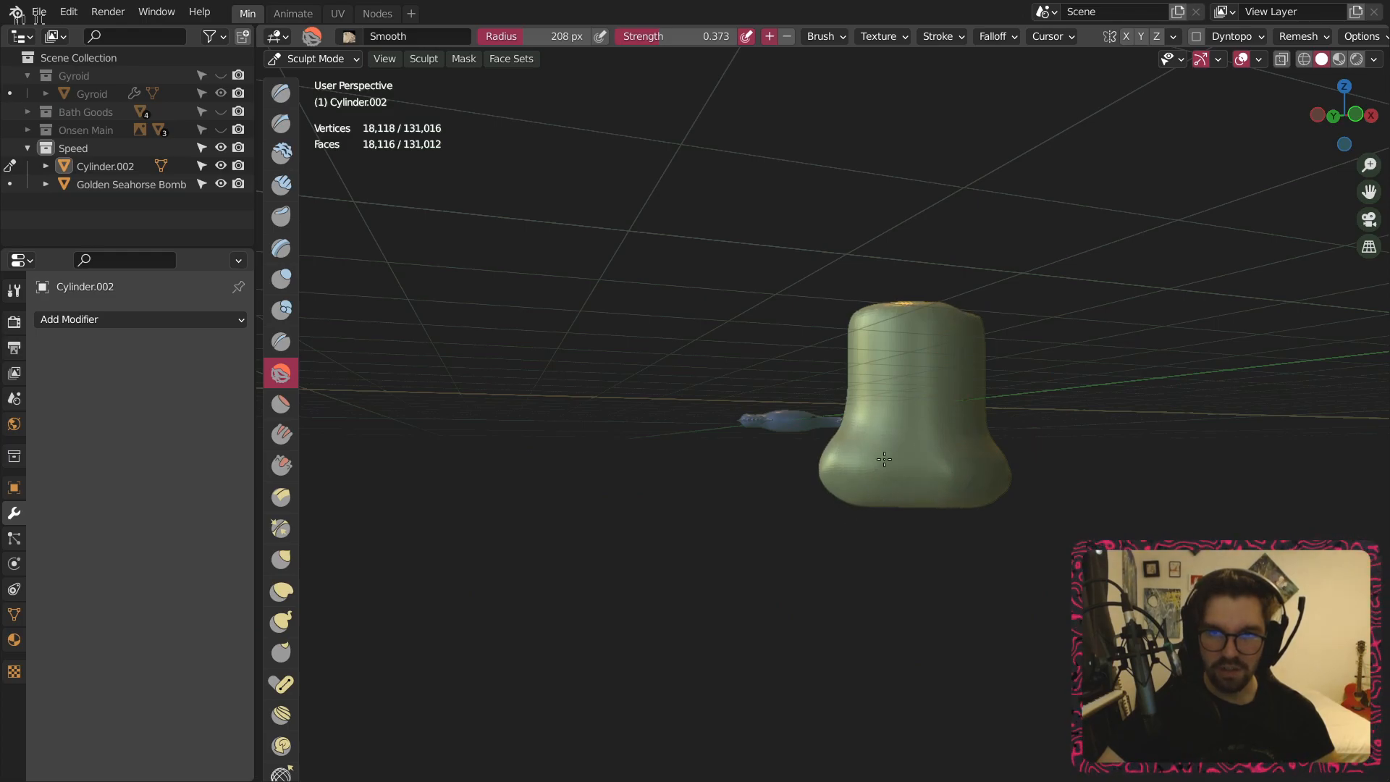
pyautogui.moveTo(832, 485)
pyautogui.mouseDown(button='middle')
pyautogui.moveTo(1028, 555)
pyautogui.moveTo(1180, 532)
pyautogui.mouseUp(button='middle')
pyautogui.scroll(4, 754, 555)
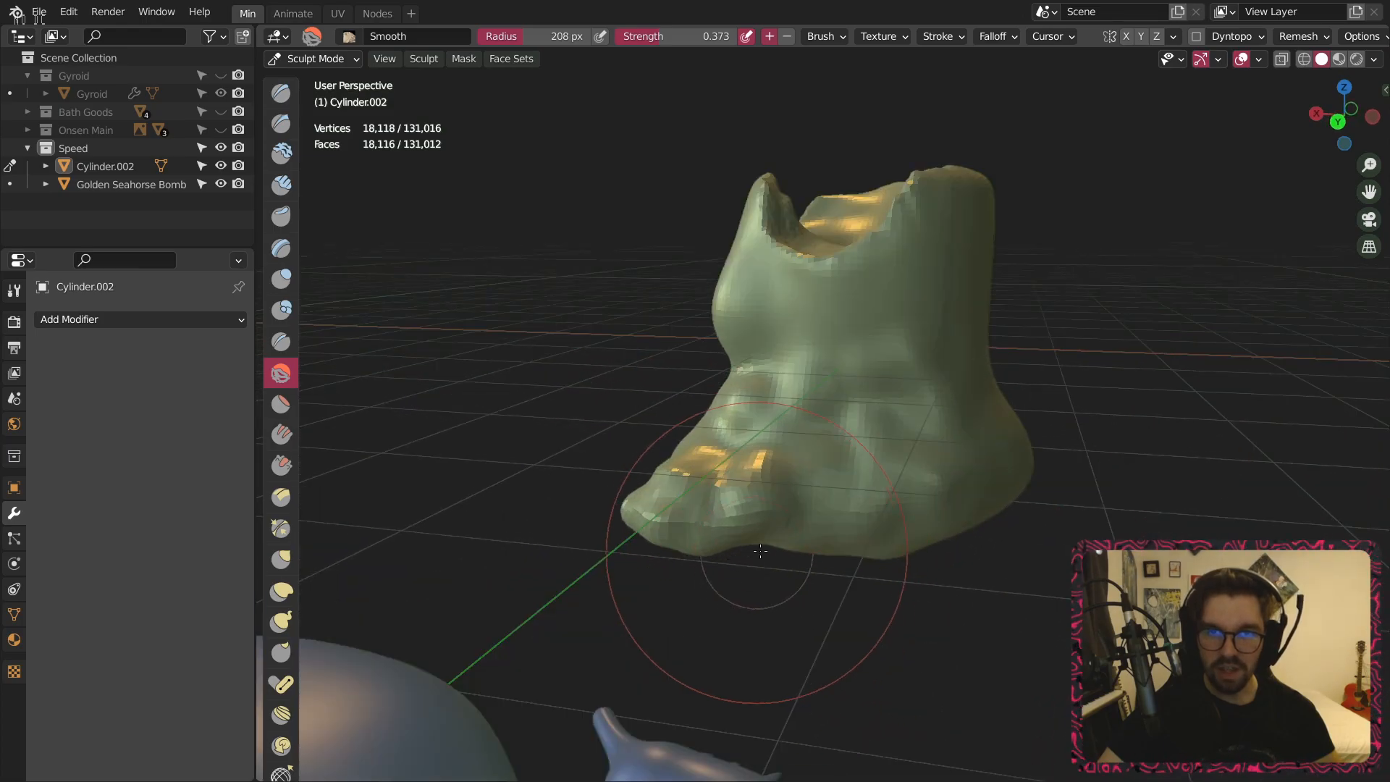
pyautogui.moveTo(754, 416)
pyautogui.mouseDown(button='middle')
pyautogui.moveTo(789, 336)
pyautogui.moveTo(838, 391)
pyautogui.moveTo(741, 380)
pyautogui.moveTo(717, 362)
pyautogui.moveTo(763, 340)
pyautogui.mouseUp(button='middle')
pyautogui.scroll(-2, 741, 380)
pyautogui.moveTo(890, 593)
pyautogui.mouseDown(button='middle')
pyautogui.moveTo(855, 695)
pyautogui.moveTo(811, 753)
pyautogui.mouseUp(button='middle')
pyautogui.moveTo(767, 264)
pyautogui.mouseDown(button='middle')
pyautogui.moveTo(658, 366)
pyautogui.moveTo(721, 391)
pyautogui.moveTo(250, 440)
pyautogui.mouseUp(button='middle')
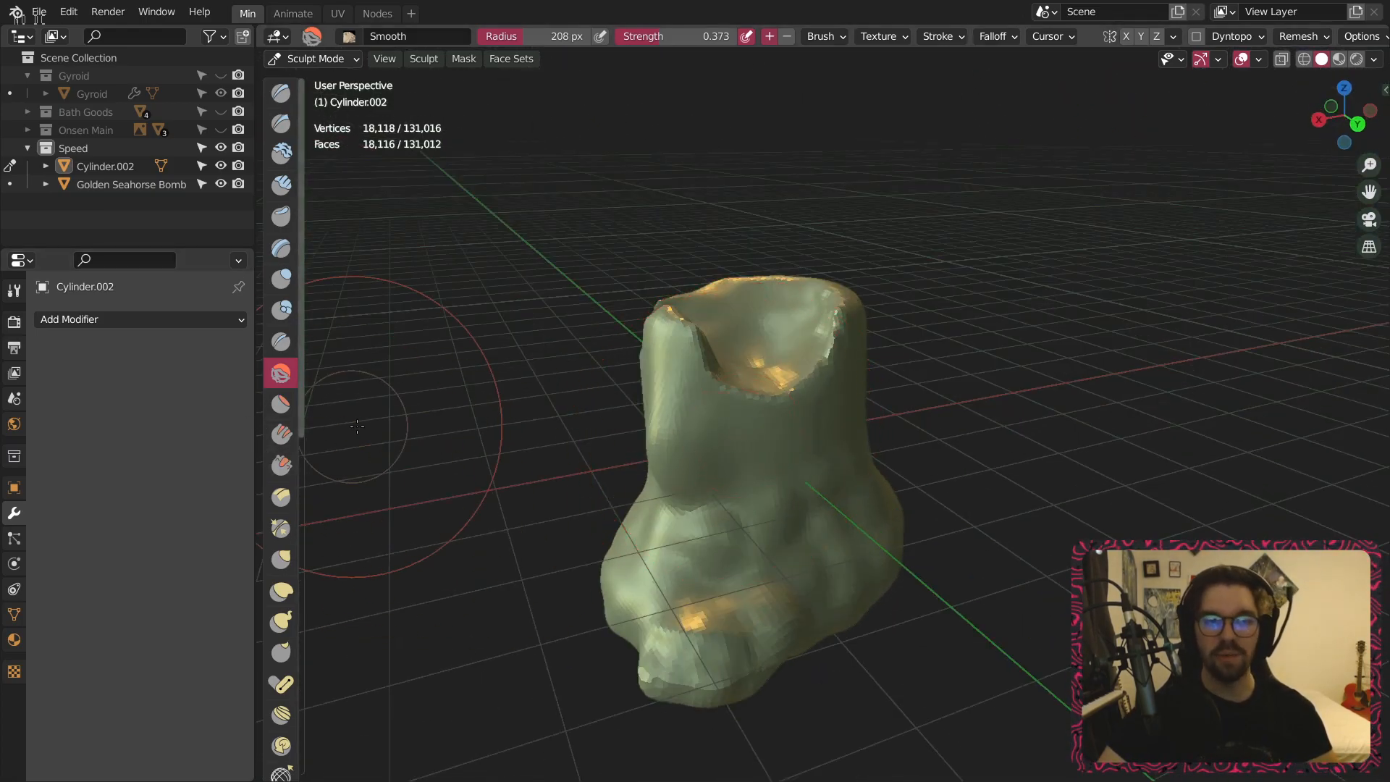
# Cut a crease into the front wall above the base with the Crease brush at a 148 px radius.
pyautogui.click(280, 341)
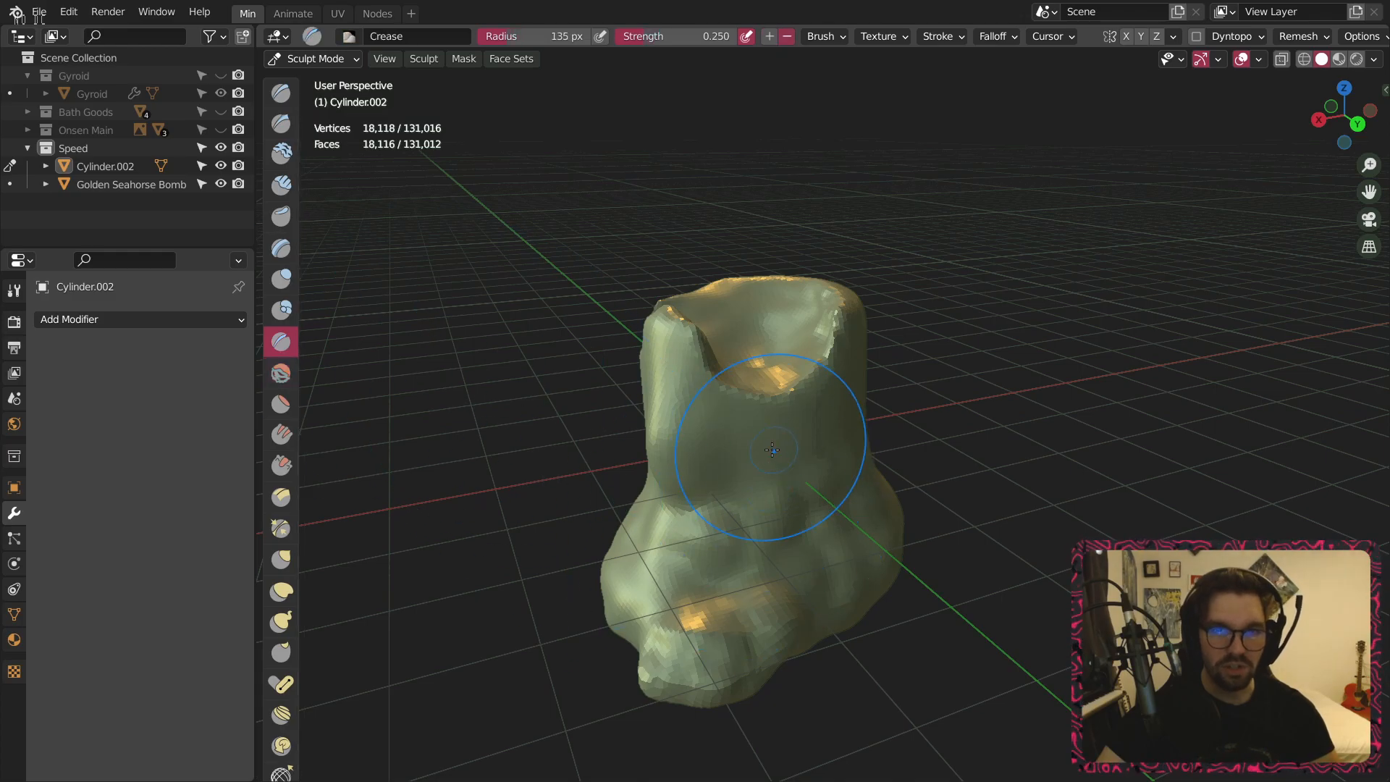
pyautogui.scroll(-2, 763, 465)
pyautogui.press(']')
pyautogui.press(']')
pyautogui.keyDown('shift'); pyautogui.moveTo(776, 483); pyautogui.dragTo(717, 451, button='middle'); pyautogui.keyUp('shift')
pyautogui.scroll(4, 722, 363)
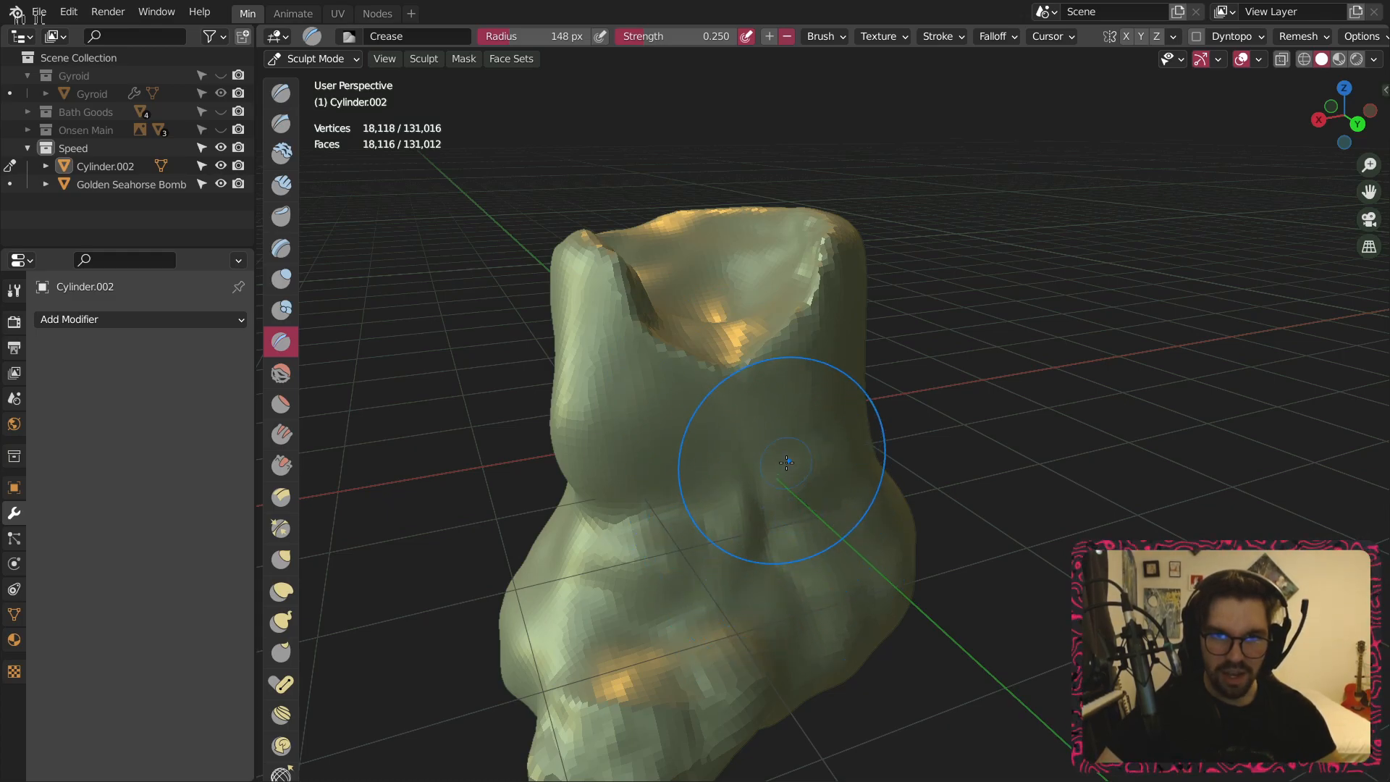
# Crease a groove downward from the point of the V-shaped notch in the boot sculpt's rim.
pyautogui.moveTo(800, 435); pyautogui.dragTo(714, 406, button='middle')
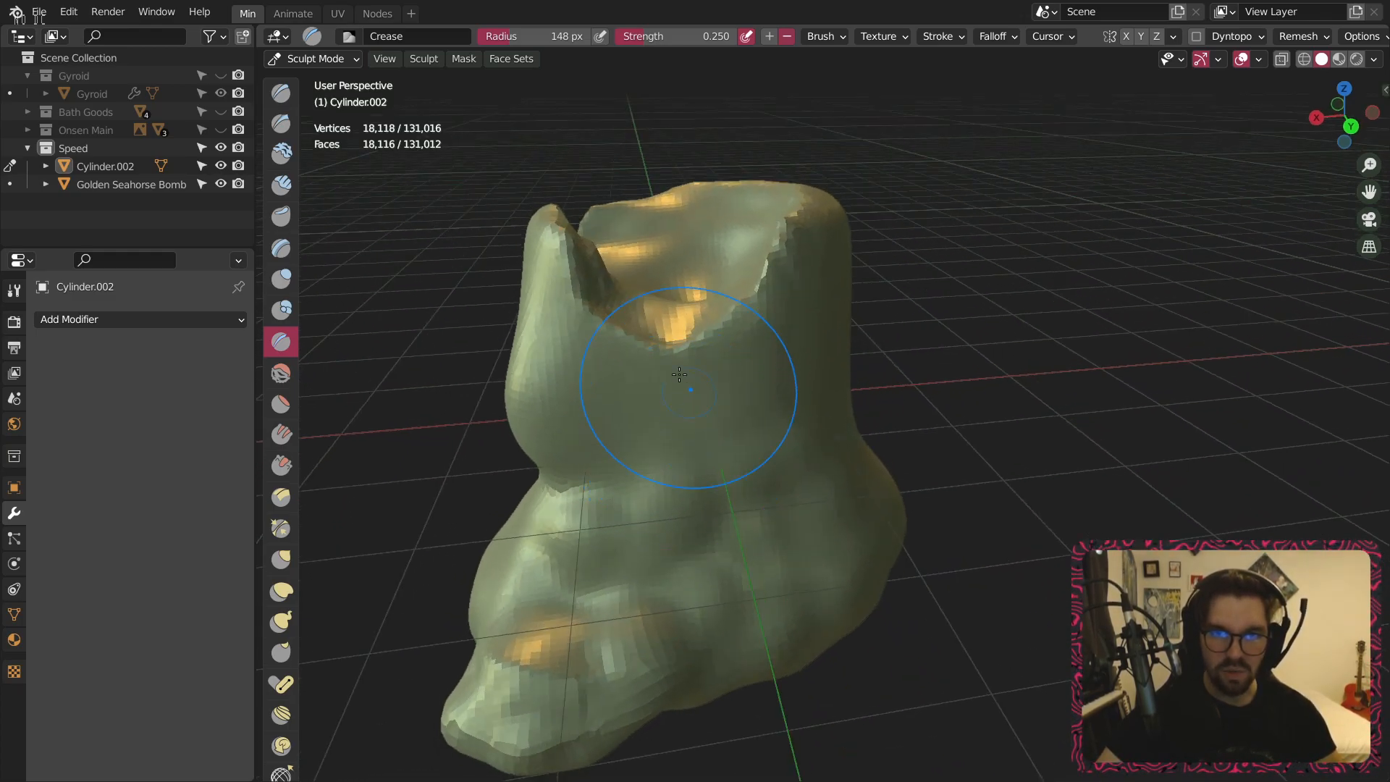
pyautogui.scroll(2, 669, 298)
pyautogui.moveTo(669, 299); pyautogui.dragTo(672, 353)
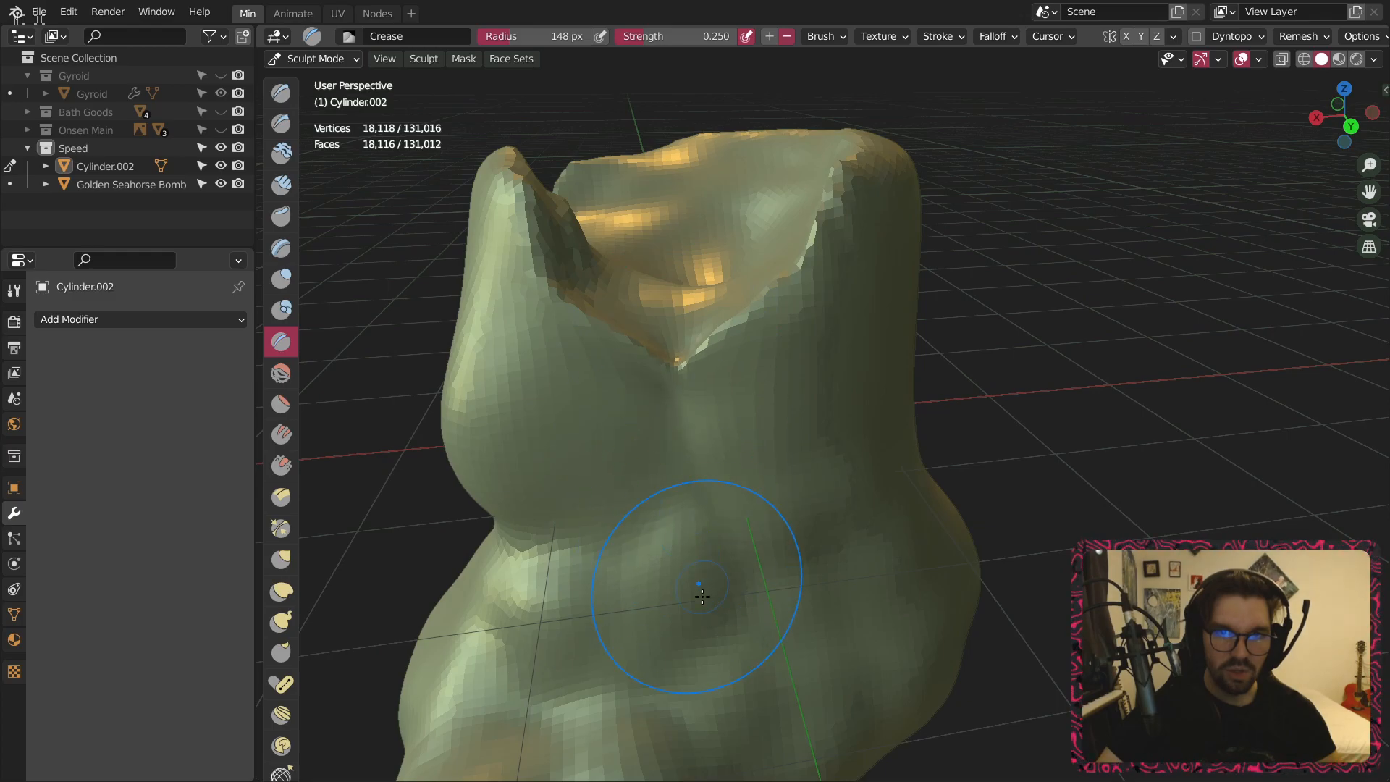
pyautogui.keyDown('shift'); pyautogui.moveTo(667, 528); pyautogui.dragTo(589, 273, button='middle'); pyautogui.keyUp('shift')
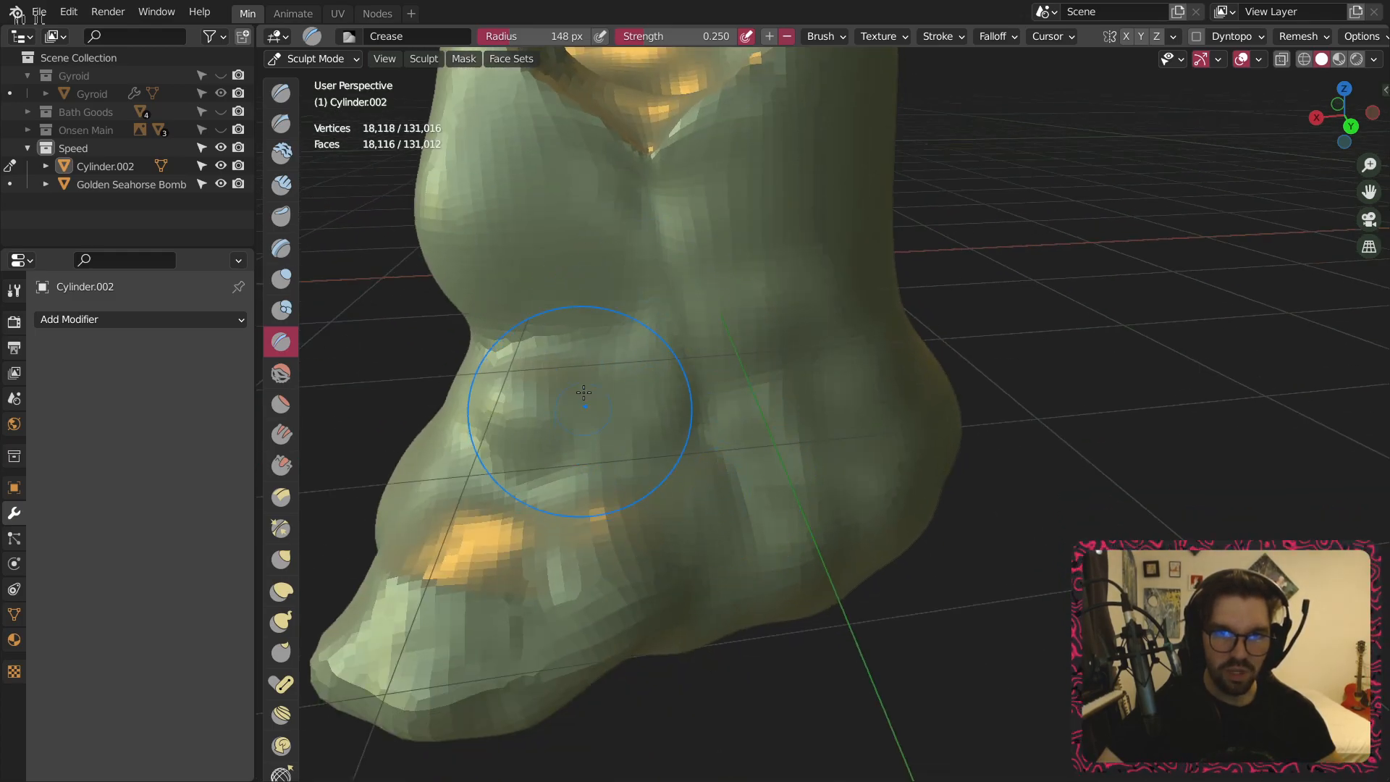
# Carve a long crease down the side of the boot from the upper shaft toward the foot.
pyautogui.scroll(-2, 719, 571)
pyautogui.moveTo(704, 404)
pyautogui.mouseDown(button='middle')
pyautogui.moveTo(786, 478)
pyautogui.moveTo(780, 438)
pyautogui.moveTo(811, 391)
pyautogui.mouseUp(button='middle')
pyautogui.scroll(2, 653, 307)
pyautogui.scroll(1, 653, 306)
pyautogui.scroll(-3, 790, 407)
pyautogui.keyDown('shift'); pyautogui.moveTo(630, 324); pyautogui.dragTo(905, 284, button='middle'); pyautogui.keyUp('shift')
pyautogui.moveTo(785, 250)
pyautogui.mouseDown()
pyautogui.moveTo(820, 335)
pyautogui.moveTo(844, 486)
pyautogui.mouseUp()
pyautogui.moveTo(947, 577); pyautogui.dragTo(651, 308, button='middle')
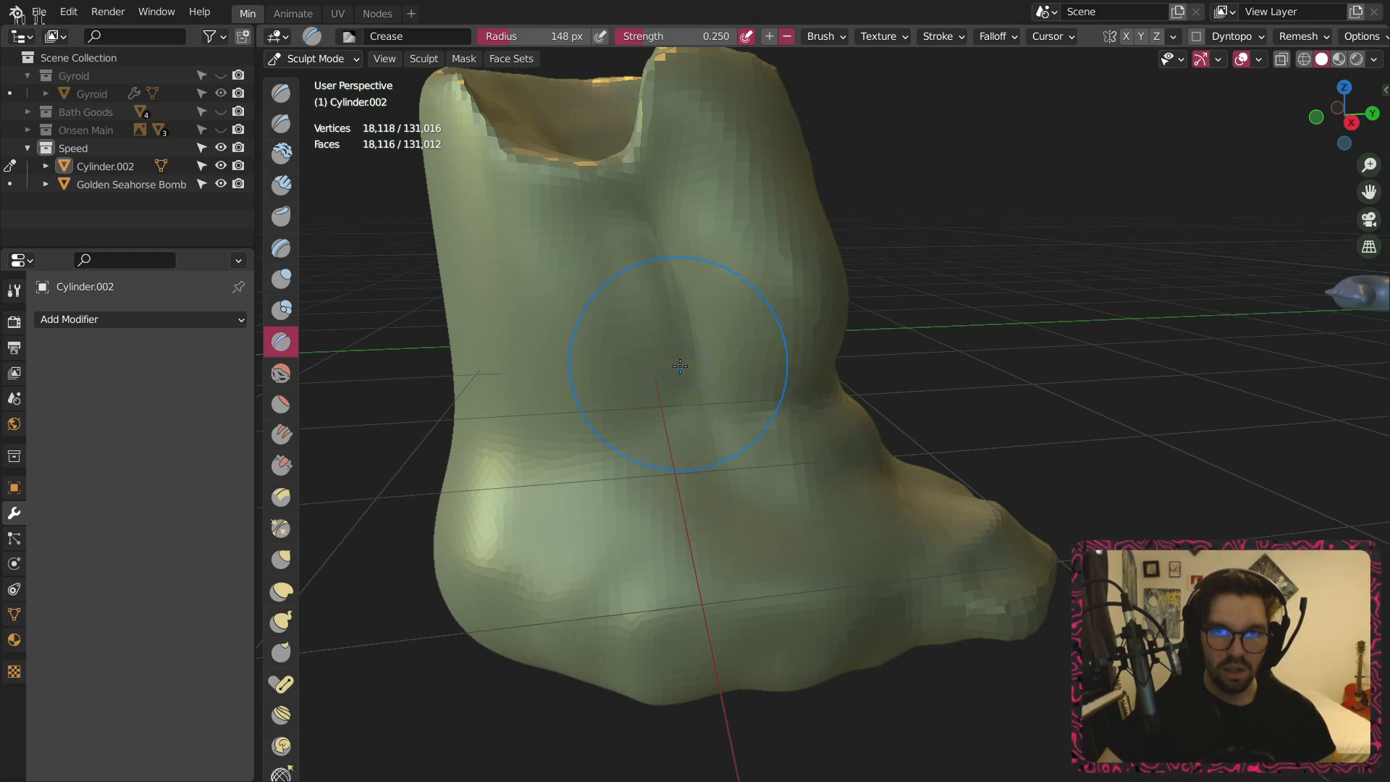
# Deepen the creases separating the bulging front flap from the boot's side and ankle.
pyautogui.moveTo(791, 369); pyautogui.dragTo(698, 398, button='middle')
pyautogui.moveTo(905, 374)
pyautogui.mouseDown()
pyautogui.moveTo(928, 431)
pyautogui.moveTo(850, 459)
pyautogui.moveTo(816, 643)
pyautogui.mouseUp()
pyautogui.keyDown('shift'); pyautogui.moveTo(890, 629); pyautogui.dragTo(776, 597, button='middle'); pyautogui.keyUp('shift')
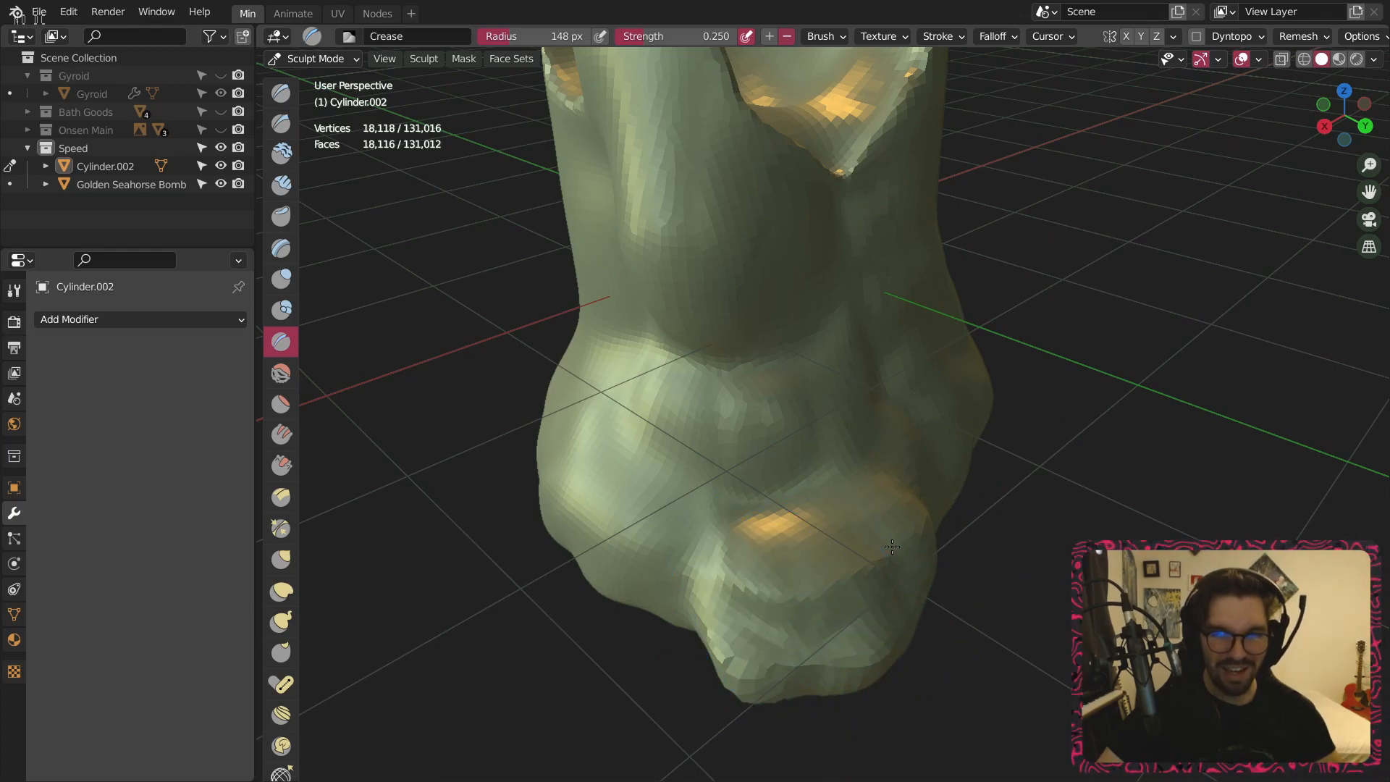
pyautogui.moveTo(892, 547); pyautogui.dragTo(632, 505, button='middle')
pyautogui.keyDown('shift'); pyautogui.moveTo(542, 573); pyautogui.dragTo(651, 556, button='middle'); pyautogui.keyUp('shift')
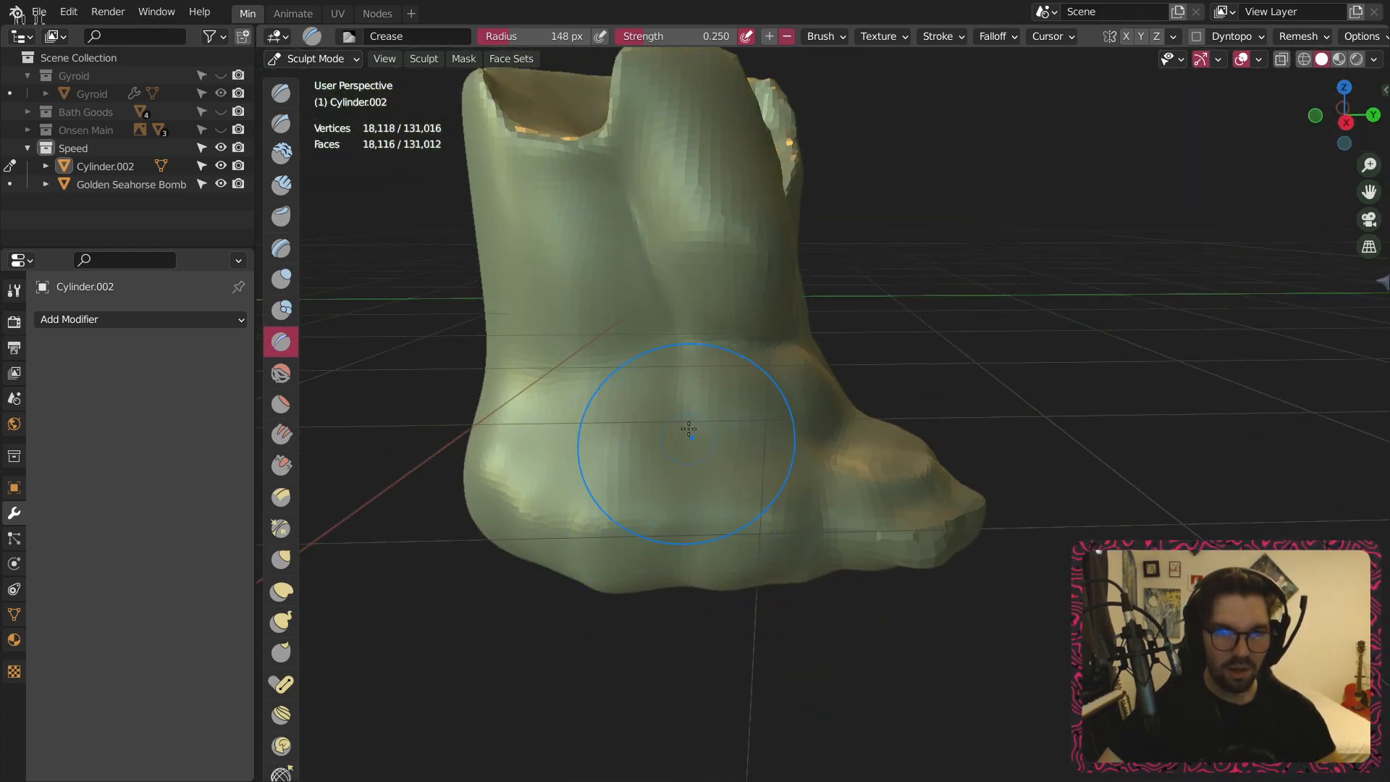
pyautogui.moveTo(671, 467); pyautogui.dragTo(770, 498, button='middle')
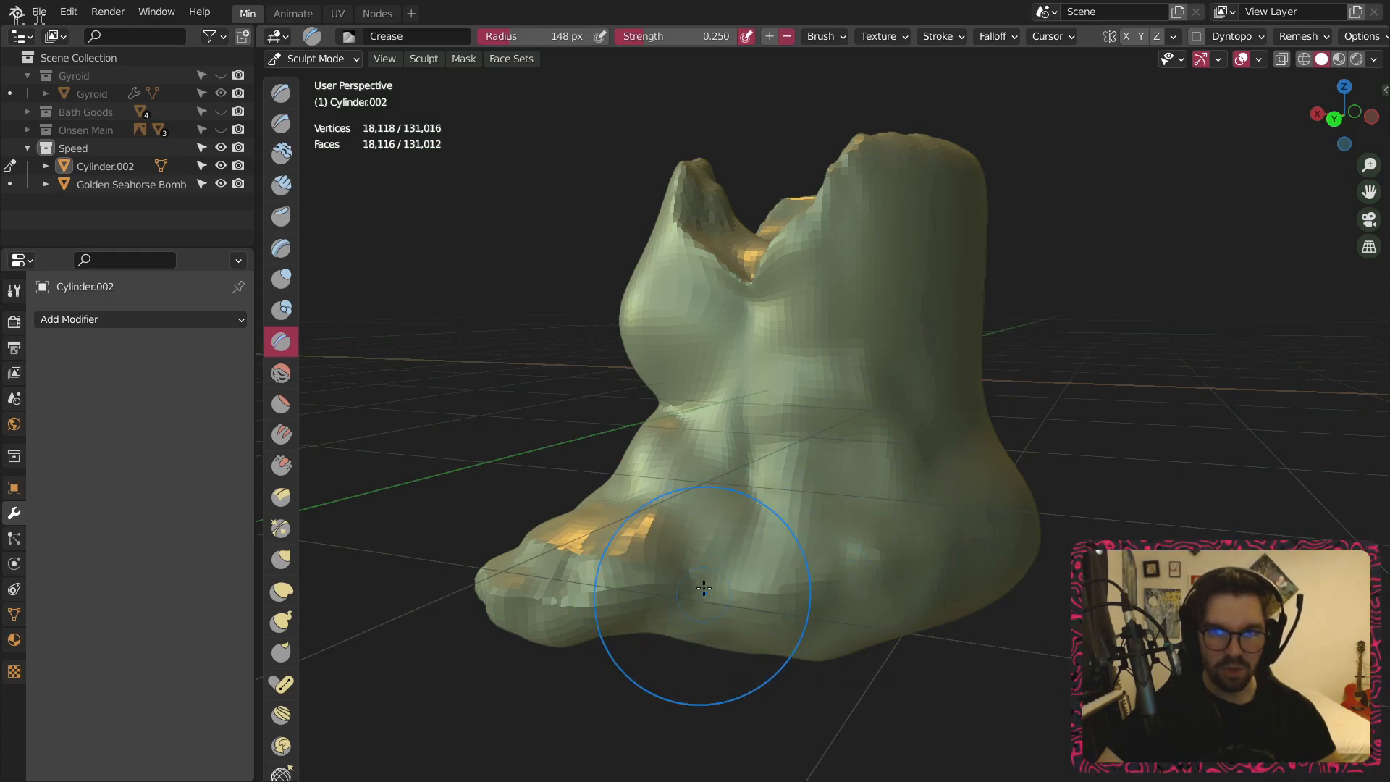
# Raise rounded bumps on the lower part of the front flap with the Blob brush at an 86 px radius.
pyautogui.scroll(-2, 674, 582)
pyautogui.moveTo(673, 583)
pyautogui.mouseDown(button='middle')
pyautogui.moveTo(844, 579)
pyautogui.moveTo(783, 568)
pyautogui.mouseUp(button='middle')
pyautogui.scroll(3, 616, 471)
pyautogui.moveTo(548, 334)
pyautogui.mouseDown(button='middle')
pyautogui.moveTo(562, 306)
pyautogui.moveTo(652, 410)
pyautogui.mouseUp(button='middle')
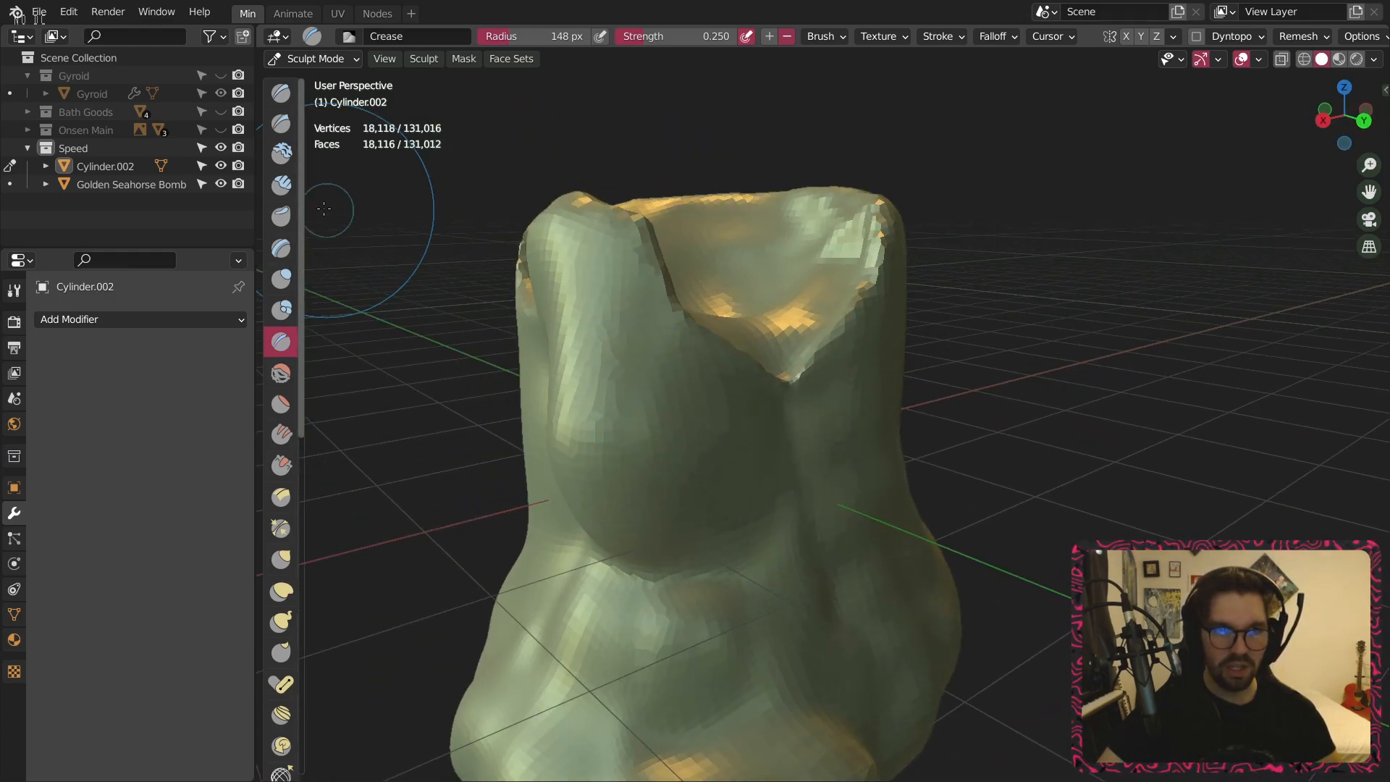
pyautogui.click(278, 313)
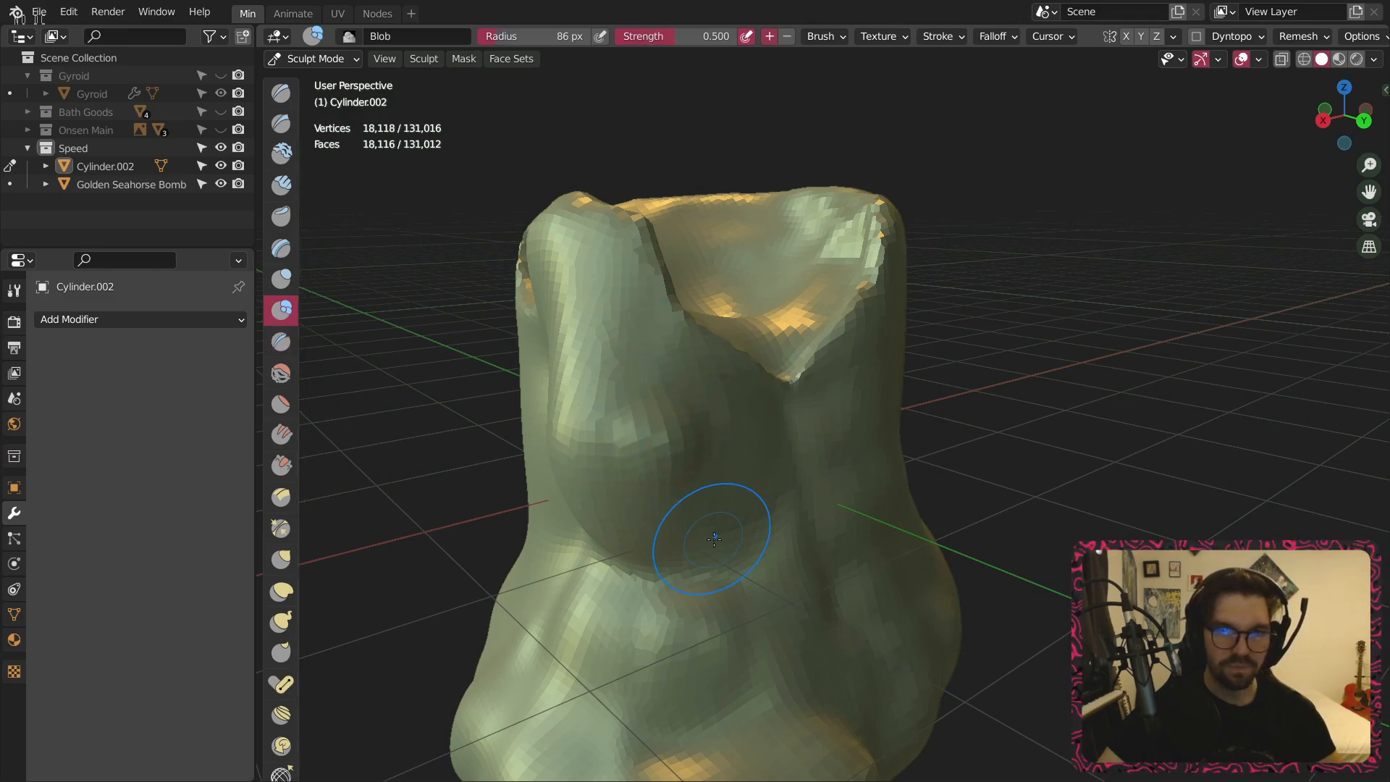
pyautogui.moveTo(714, 539); pyautogui.dragTo(667, 547, button='middle')
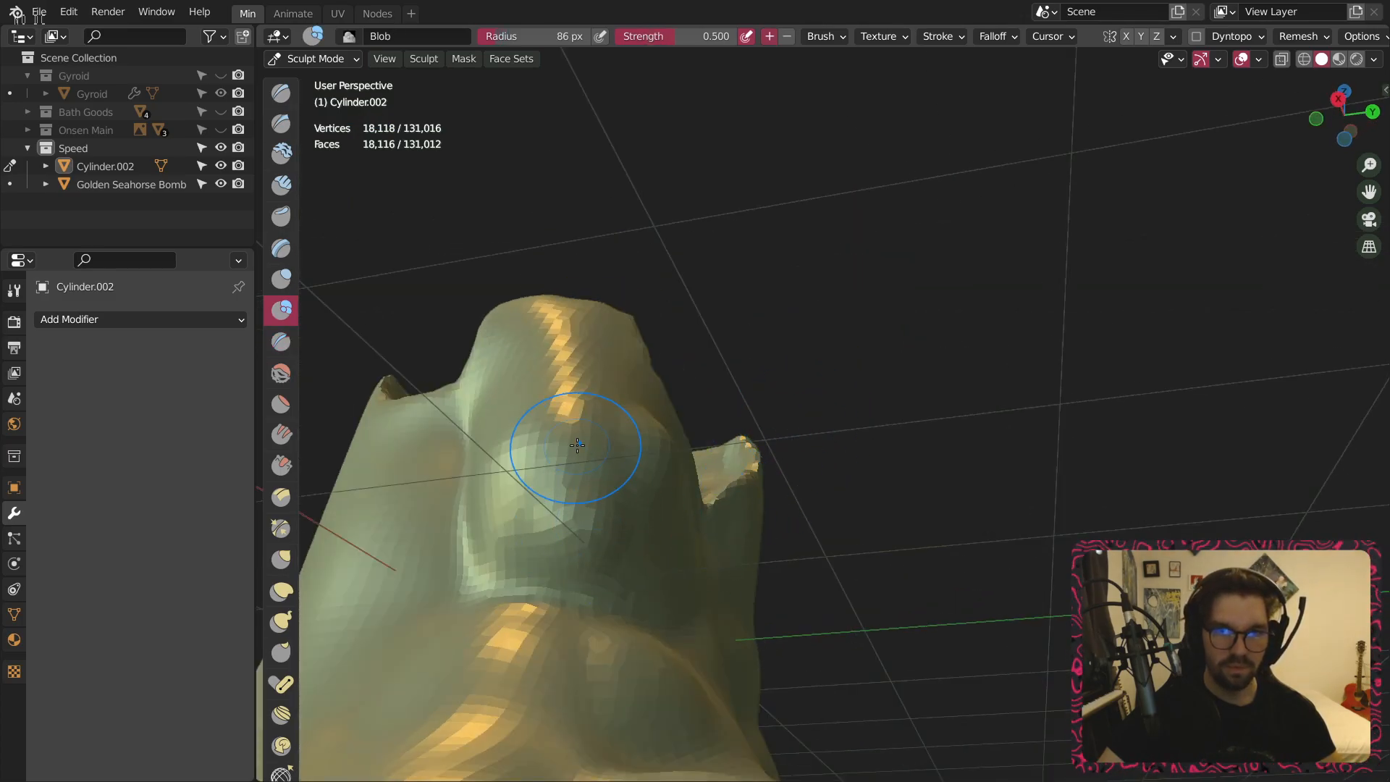
pyautogui.moveTo(630, 425); pyautogui.dragTo(497, 583, button='middle')
# Apply smooth shading to the boot sculpt in Object Mode.
pyautogui.click(311, 58)
pyautogui.click(319, 75)
pyautogui.click(612, 323)
pyautogui.moveTo(633, 411); pyautogui.dragTo(652, 304, button='middle')
# Check the boot's mesh topology in Edit Mode and return to Sculpt Mode.
pyautogui.click(308, 60)
pyautogui.click(314, 99)
pyautogui.moveTo(652, 362); pyautogui.dragTo(594, 362, button='middle')
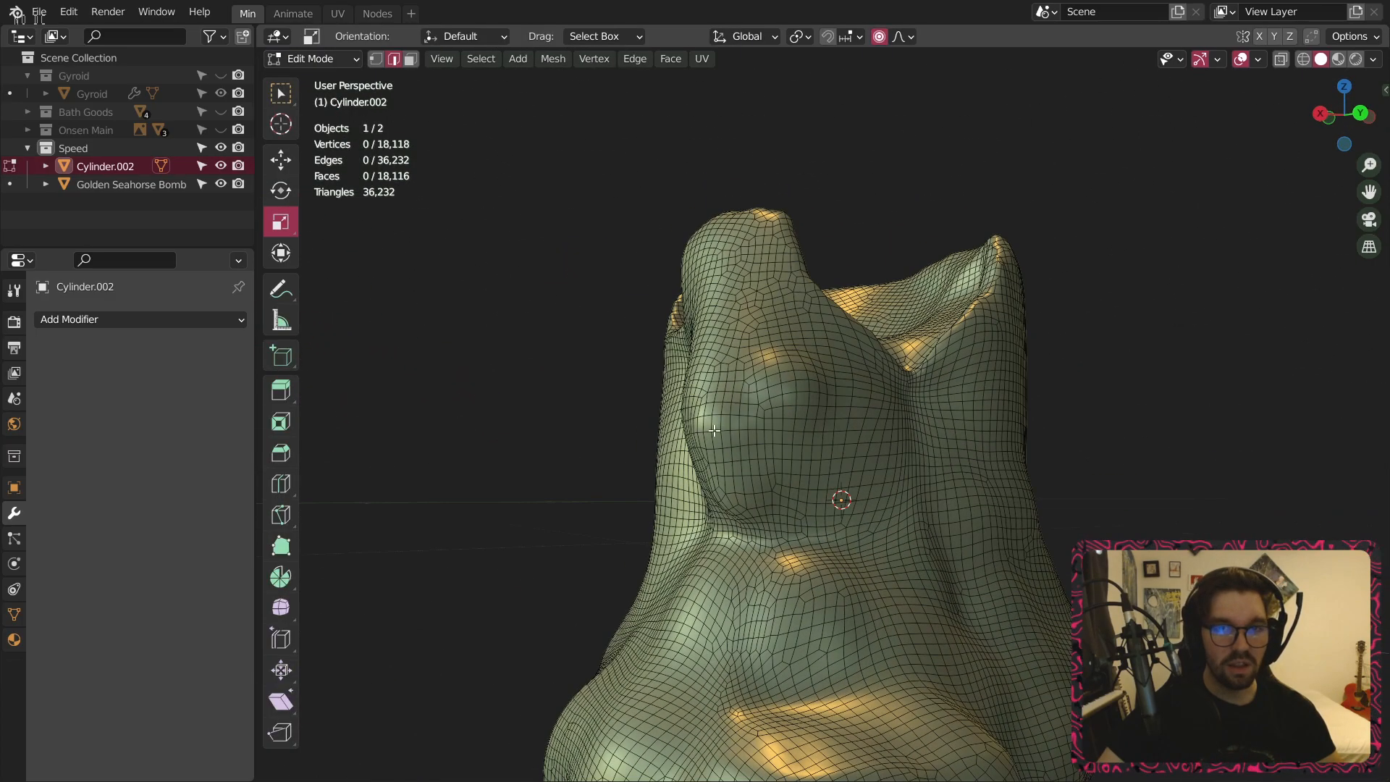
pyautogui.scroll(2, 594, 362)
pyautogui.click(322, 60)
pyautogui.click(328, 100)
pyautogui.click(300, 58)
pyautogui.click(326, 118)
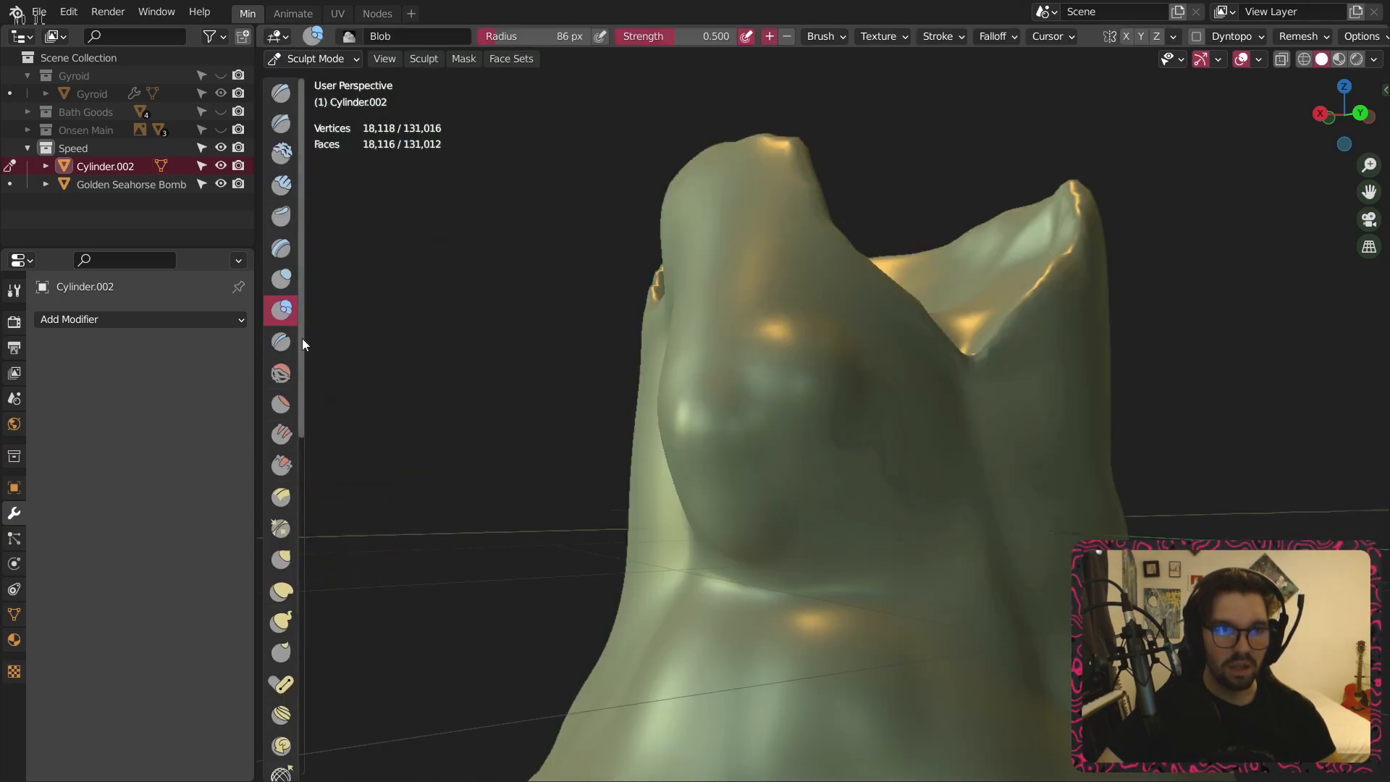
# Carve small creases around the bumps on the front flap with the Crease brush at an 86 px radius.
pyautogui.click(281, 341)
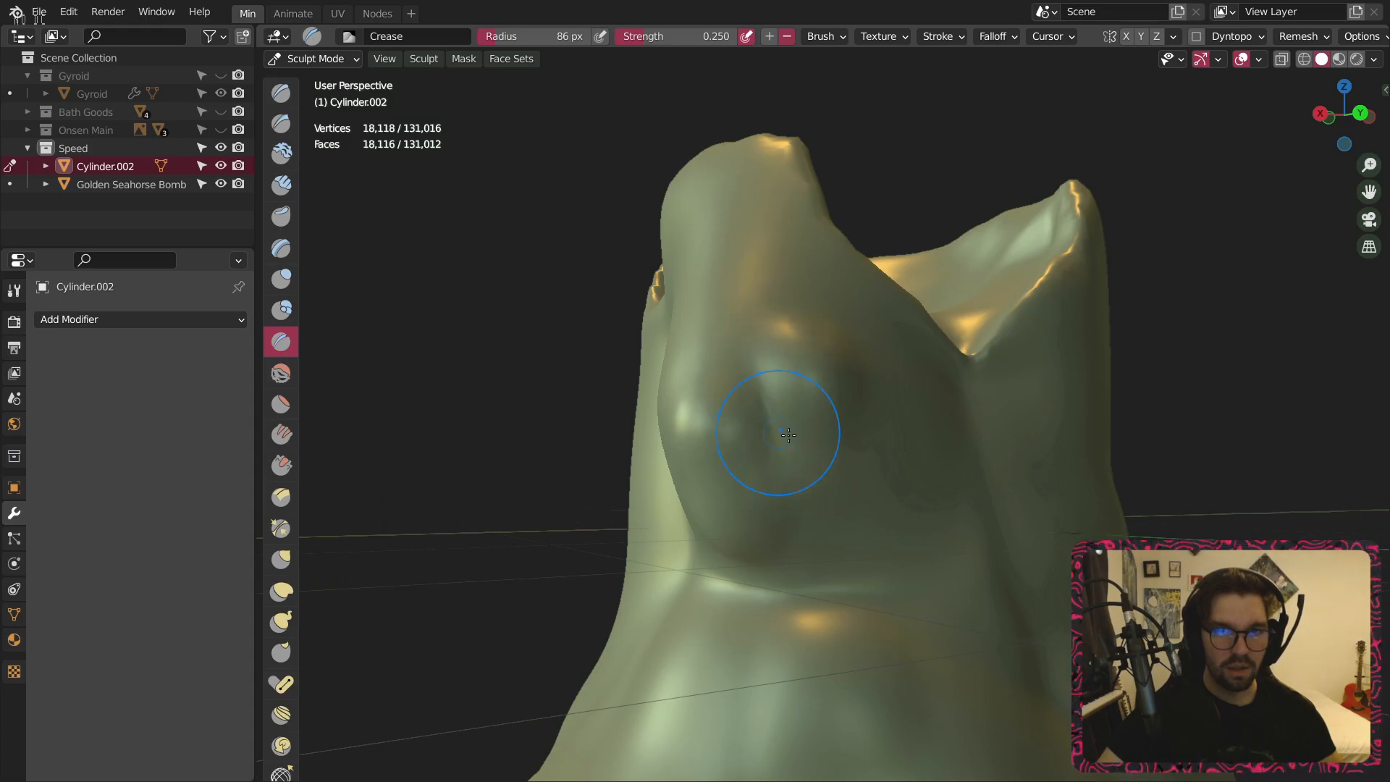
pyautogui.moveTo(775, 419); pyautogui.dragTo(733, 343, button='middle')
pyautogui.moveTo(889, 449); pyautogui.dragTo(799, 462, button='middle')
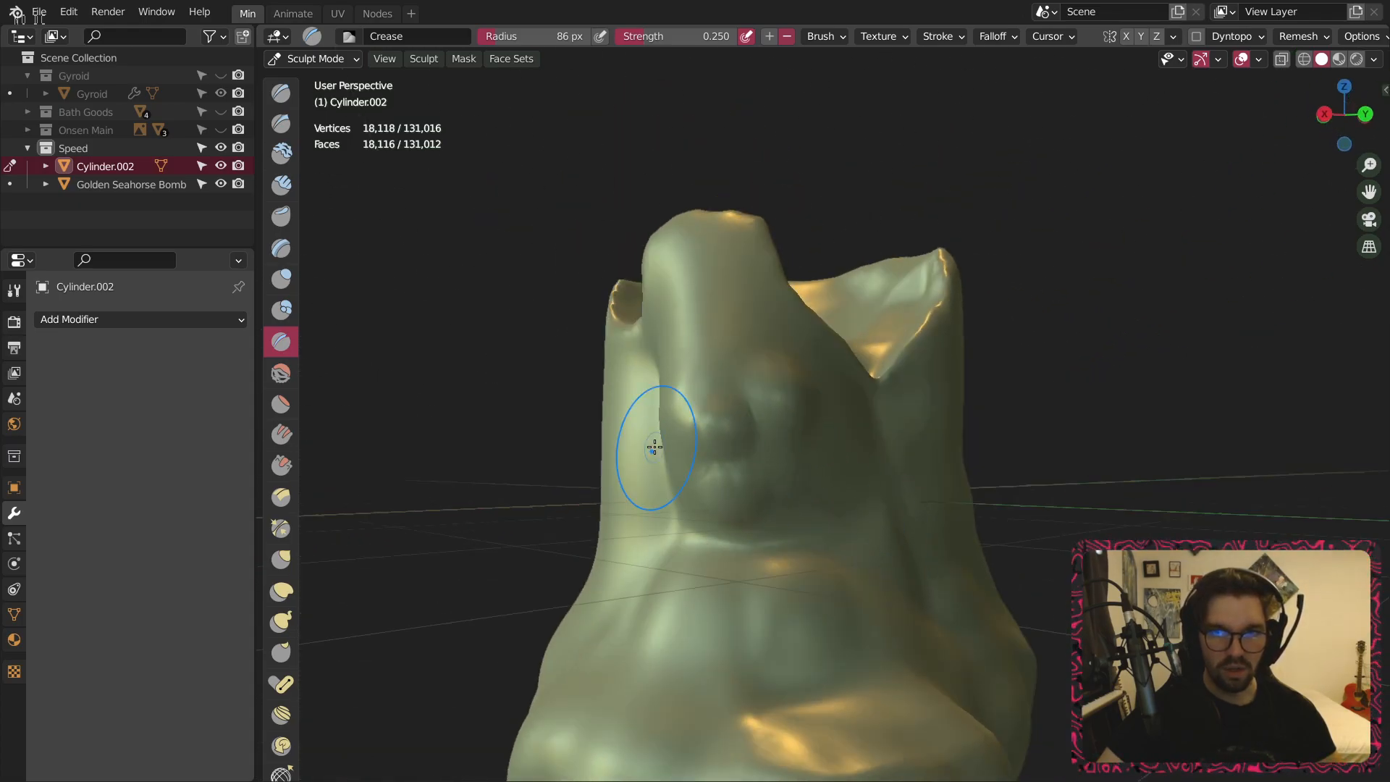
pyautogui.scroll(-4, 719, 333)
pyautogui.moveTo(811, 377)
pyautogui.mouseDown(button='middle')
pyautogui.moveTo(879, 408)
pyautogui.moveTo(825, 579)
pyautogui.mouseUp(button='middle')
pyautogui.moveTo(873, 661)
pyautogui.mouseDown(button='middle')
pyautogui.moveTo(699, 559)
pyautogui.moveTo(521, 492)
pyautogui.mouseUp(button='middle')
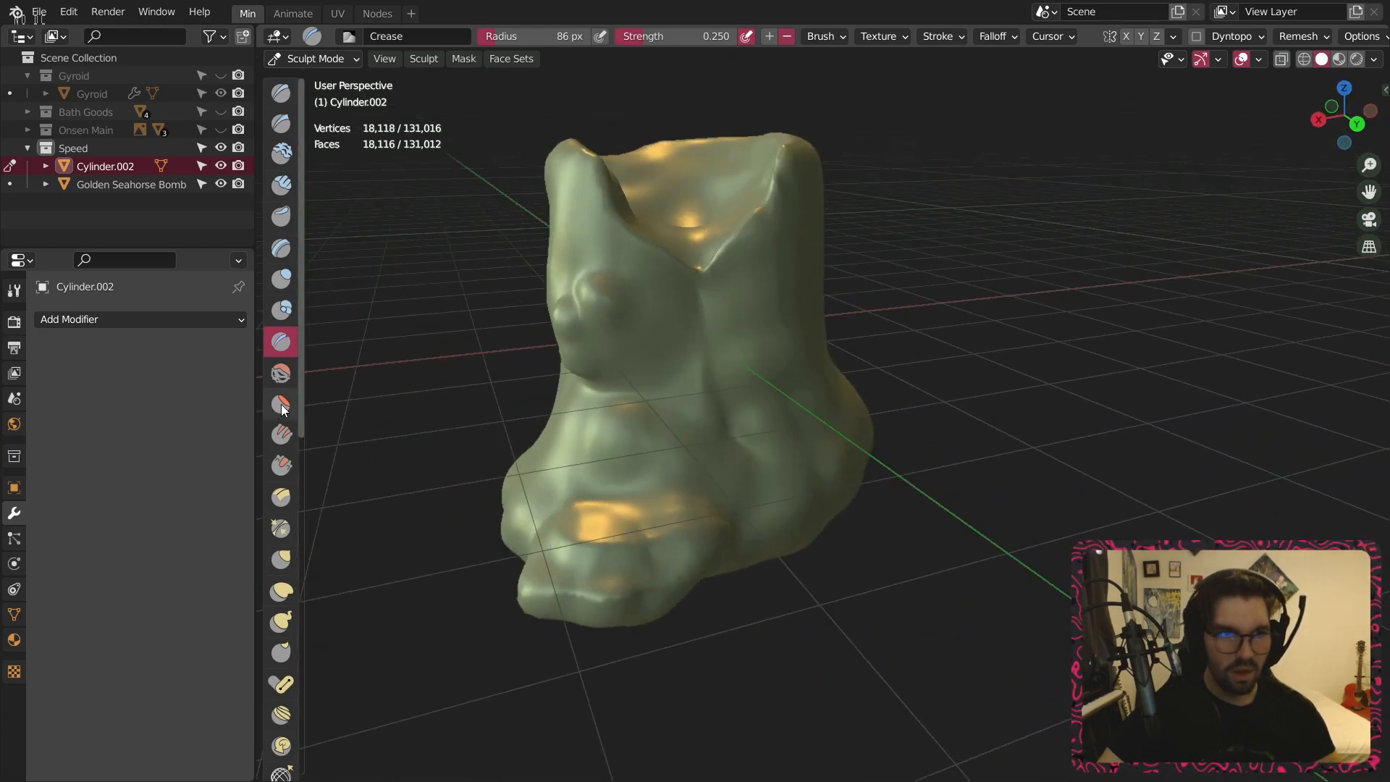
# Switch to the Clay Strips brush and reduce its radius to 40 px.
pyautogui.click(281, 185)
pyautogui.moveTo(667, 270)
pyautogui.mouseDown()
pyautogui.moveTo(688, 319)
pyautogui.moveTo(677, 319)
pyautogui.moveTo(714, 319)
pyautogui.mouseUp()
pyautogui.press('[')
pyautogui.press('[')
pyautogui.press('[')
pyautogui.press('[')
pyautogui.press('[')
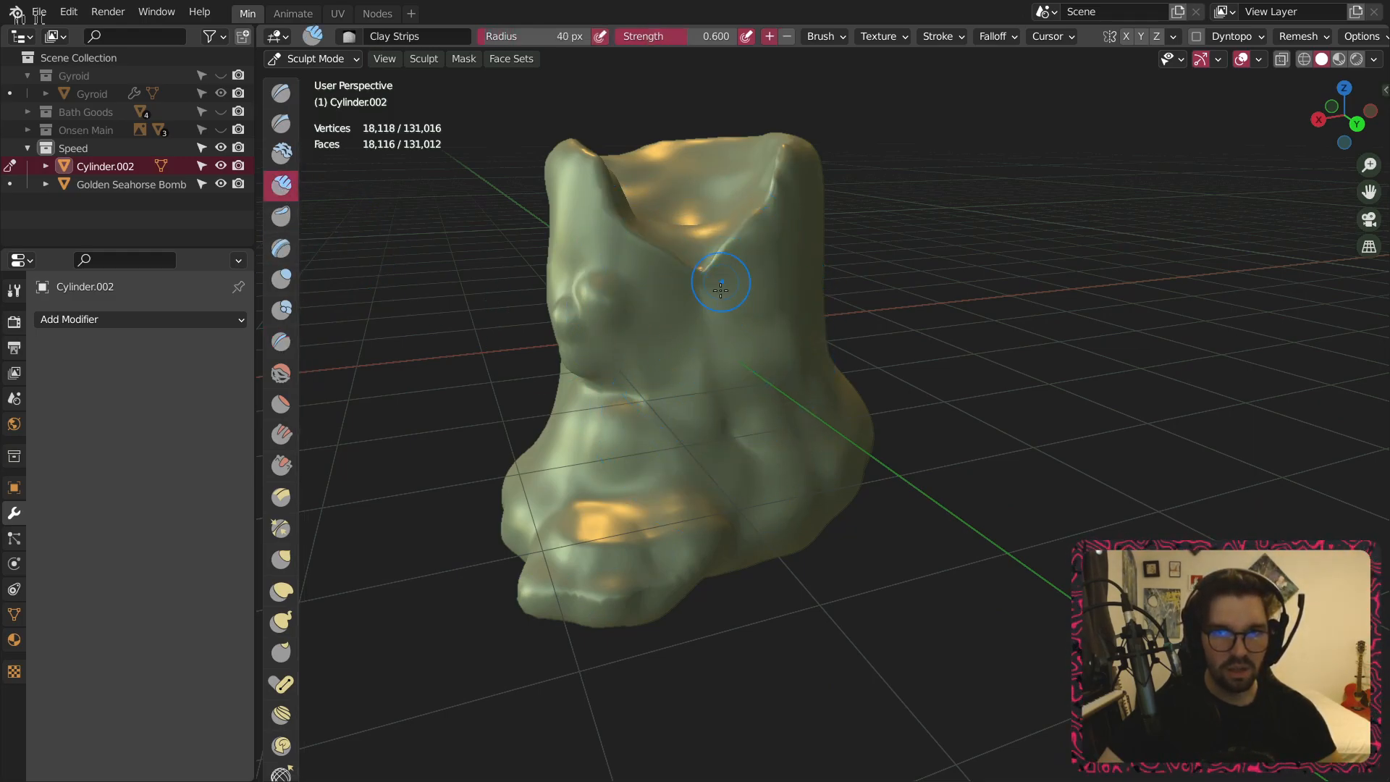
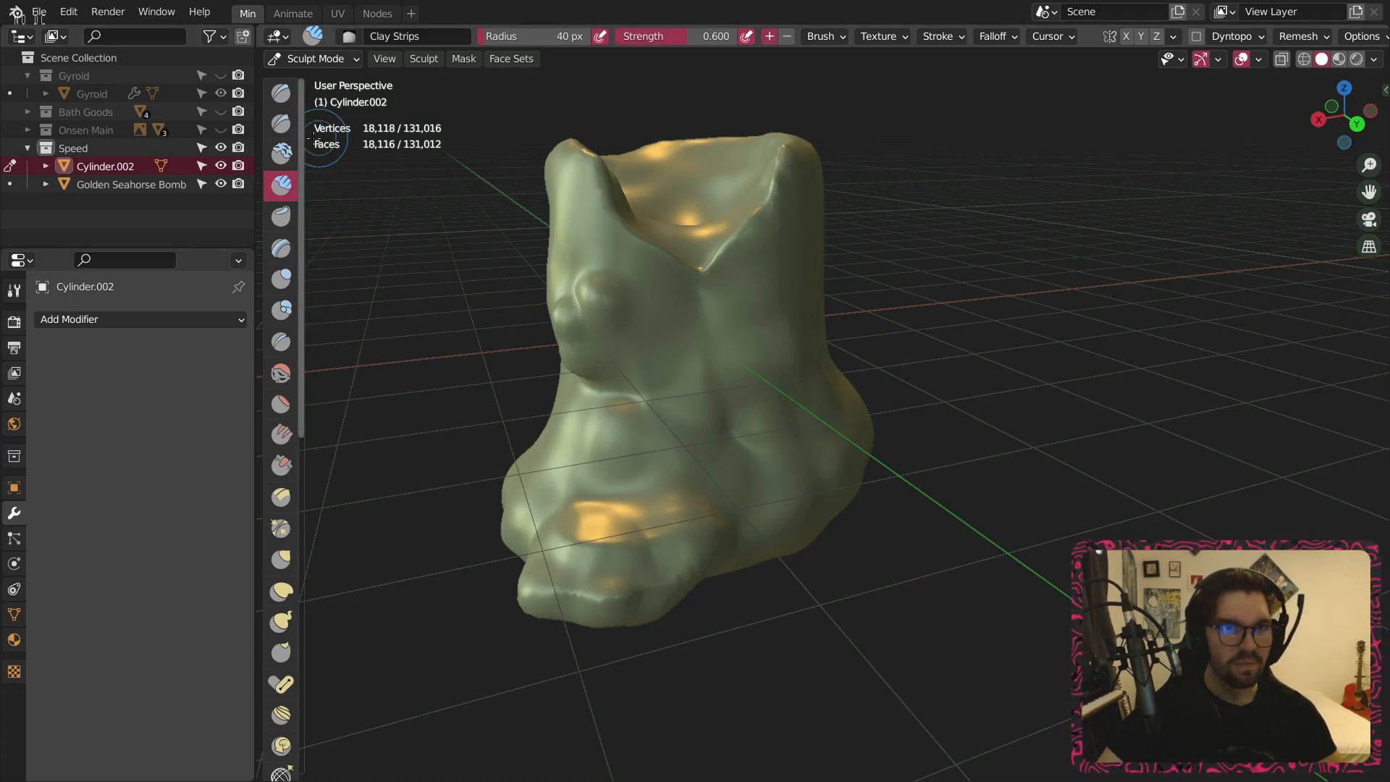
# Build vertical folds below the V-shaped notch and down the boot's side with the Clay brush at 40 px.
pyautogui.scroll(3, 672, 256)
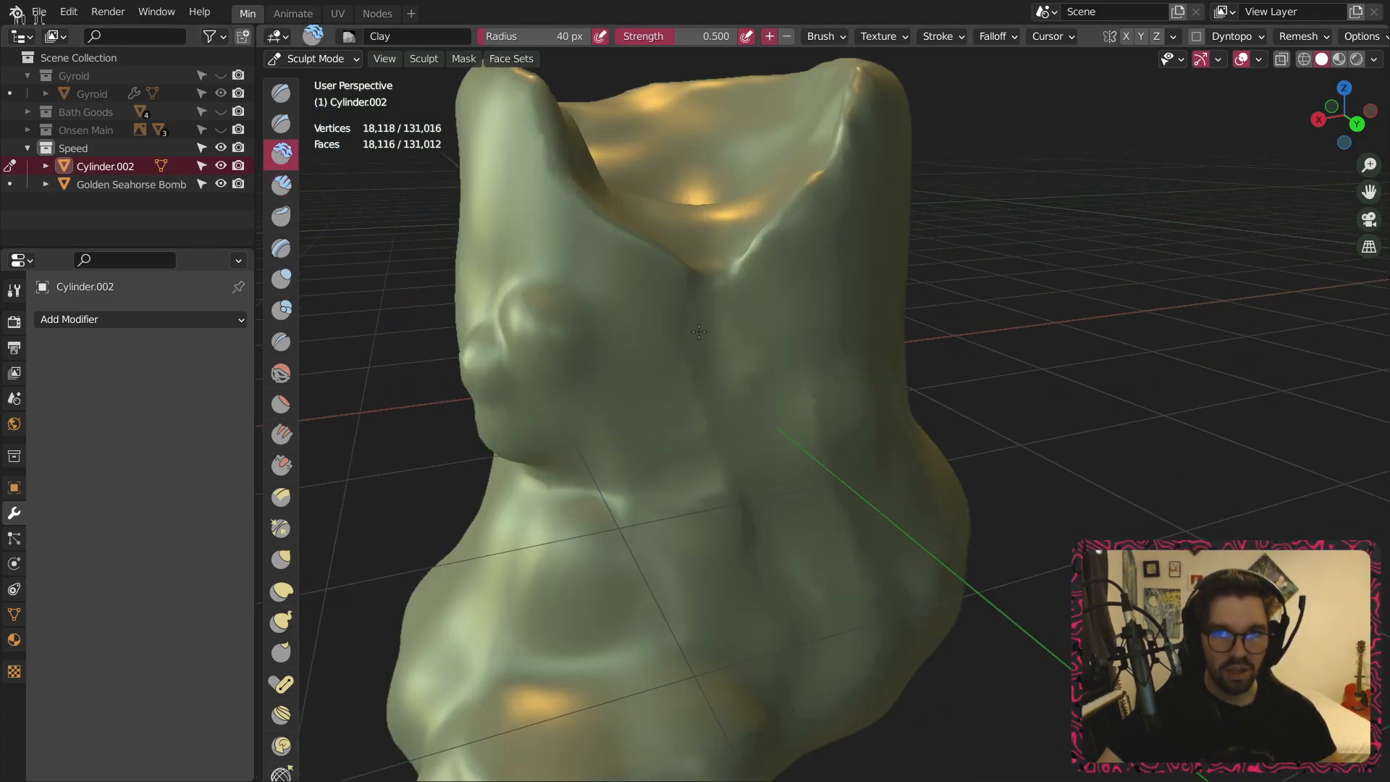
pyautogui.moveTo(685, 287); pyautogui.dragTo(719, 497)
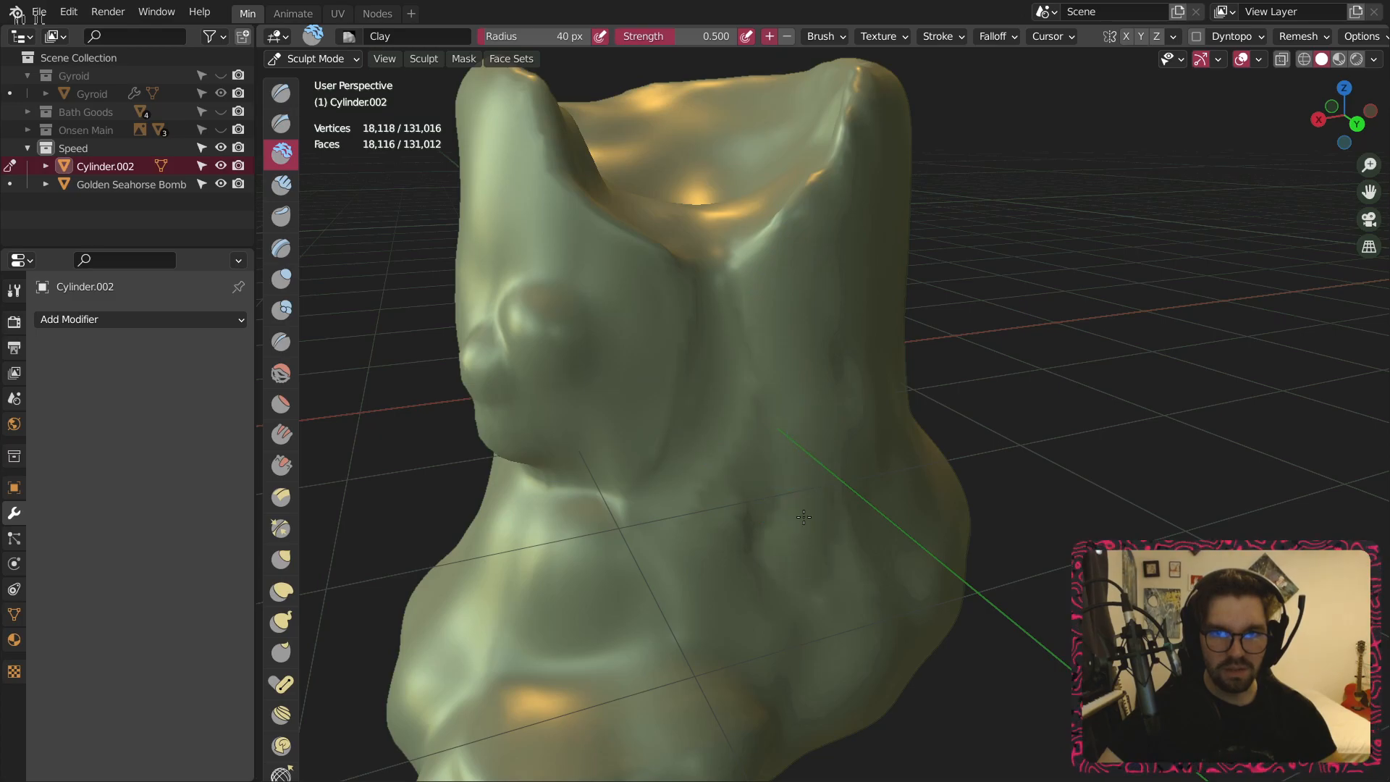
pyautogui.keyDown('shift'); pyautogui.moveTo(867, 645); pyautogui.dragTo(714, 431, button='middle'); pyautogui.keyUp('shift')
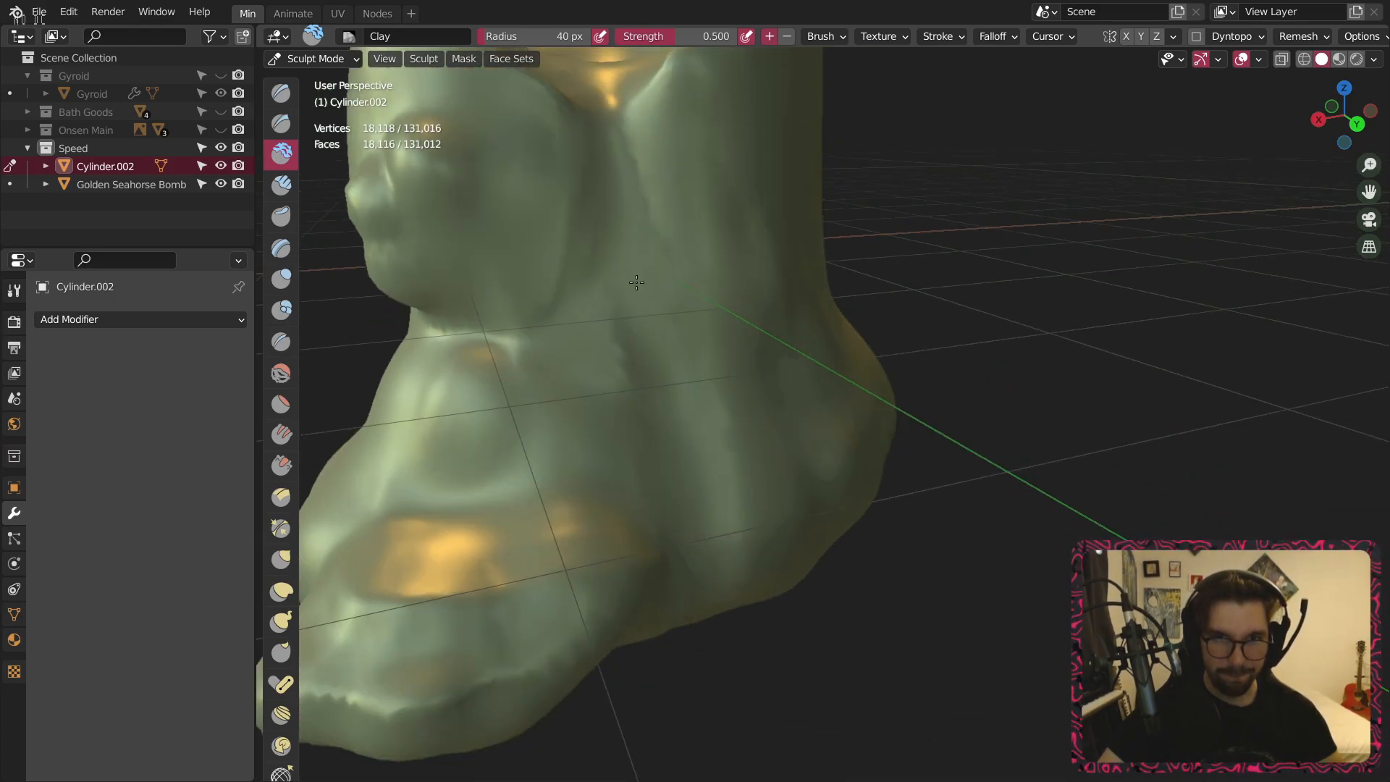
pyautogui.scroll(-3, 663, 237)
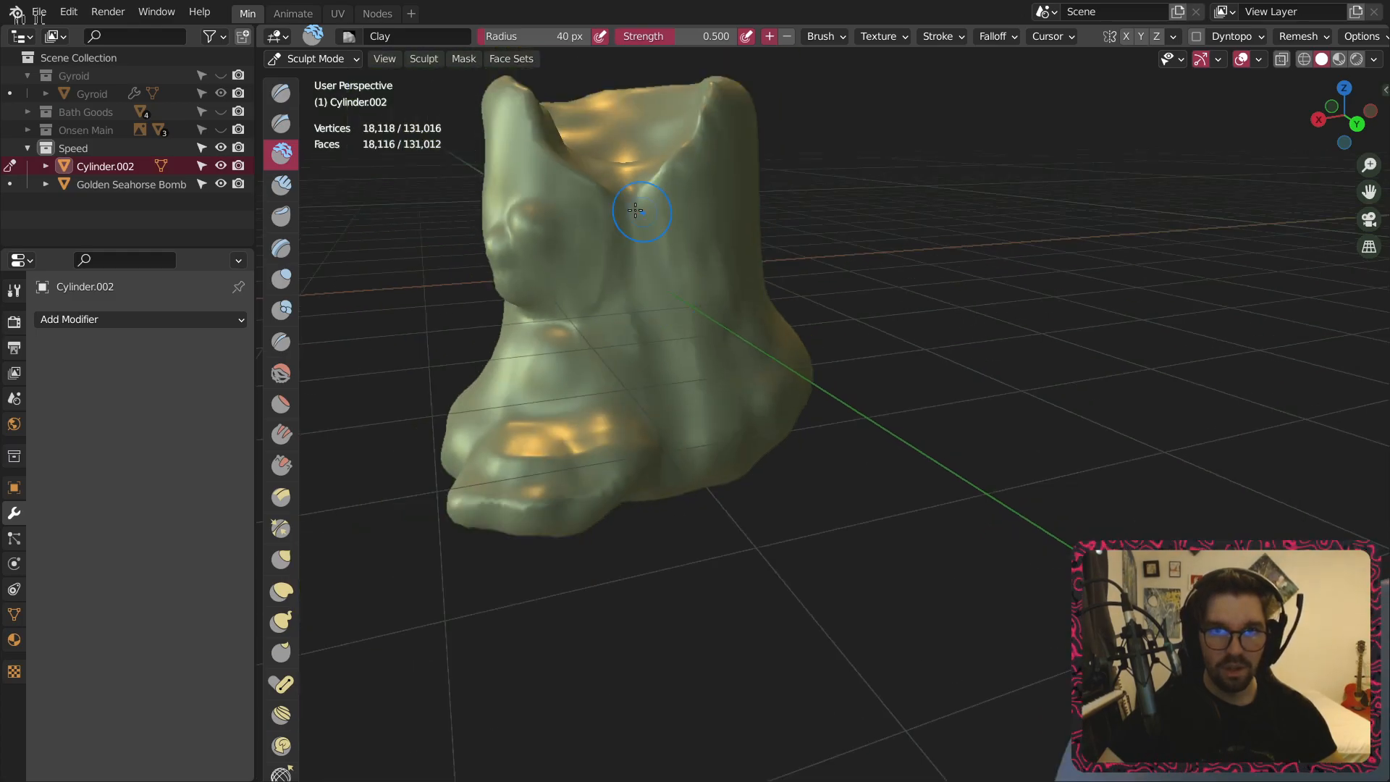
# Add finer Clay strokes along the flap edge and ankle folds, using brush radii of 15 and 20 px.
pyautogui.moveTo(599, 361); pyautogui.dragTo(759, 371, button='middle')
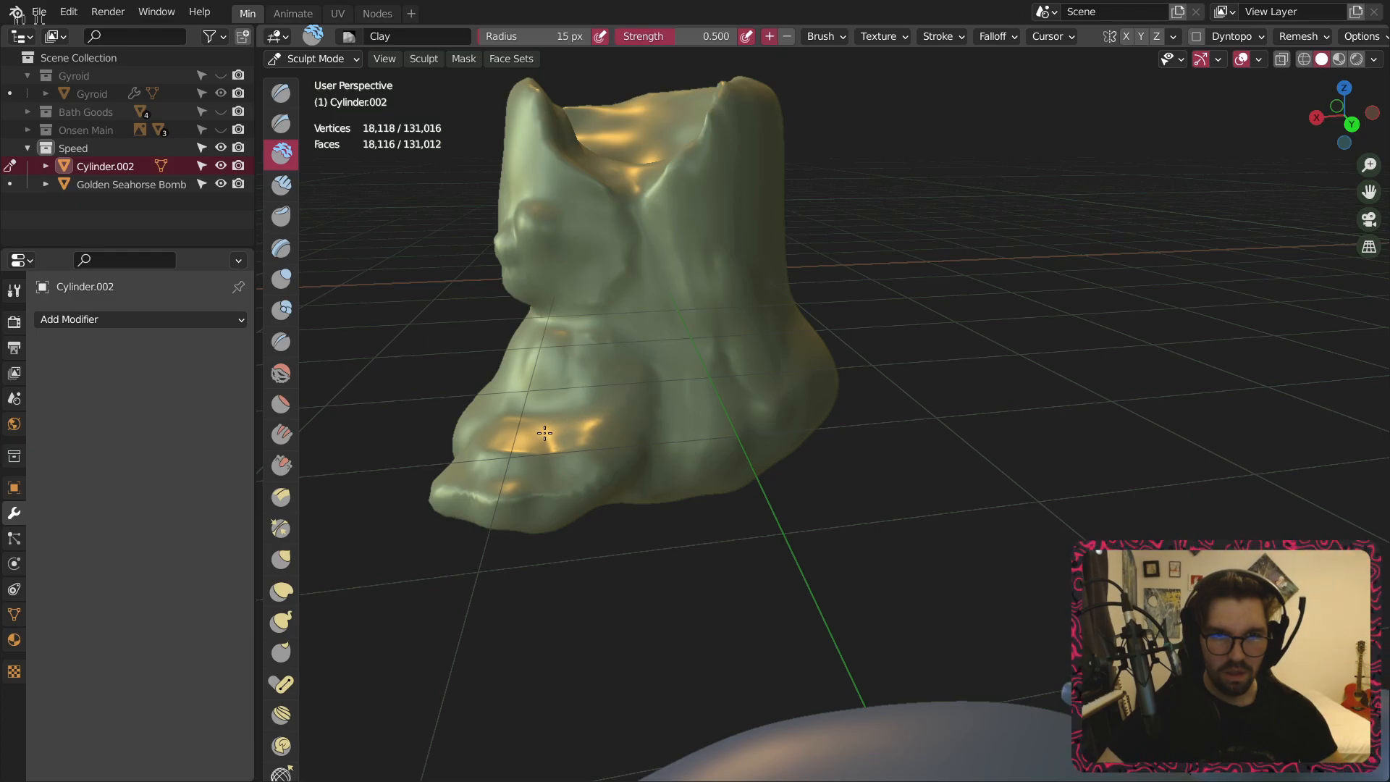
pyautogui.scroll(6, 620, 359)
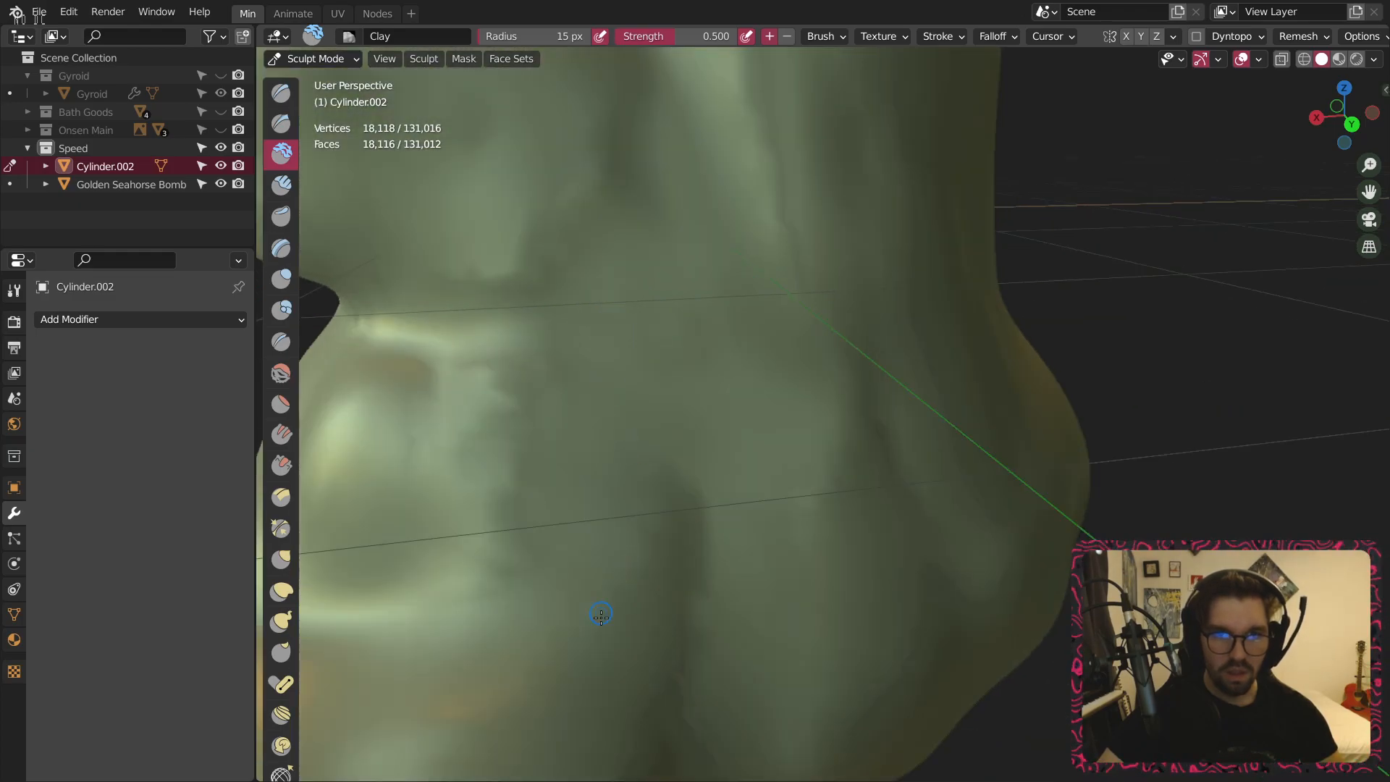
pyautogui.scroll(-5, 651, 564)
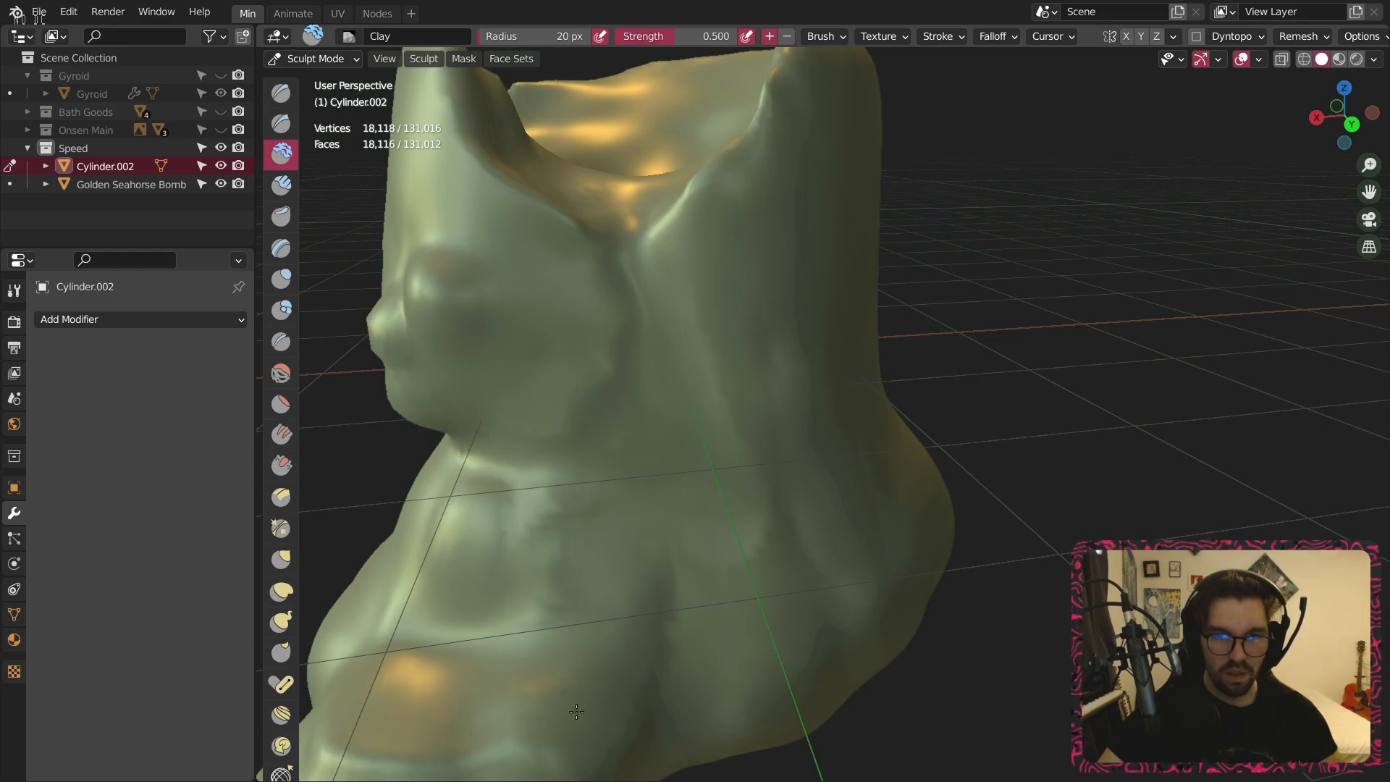
pyautogui.scroll(-4, 630, 681)
pyautogui.moveTo(634, 474)
pyautogui.mouseDown(button='middle')
pyautogui.moveTo(507, 434)
pyautogui.moveTo(745, 448)
pyautogui.moveTo(636, 480)
pyautogui.moveTo(540, 435)
pyautogui.moveTo(622, 373)
pyautogui.moveTo(688, 428)
pyautogui.moveTo(601, 445)
pyautogui.mouseUp(button='middle')
pyautogui.scroll(4, 568, 380)
# Enlarge the Clay brush to 45 px and sculpt lumpy, partly smoothed relief over the front flap.
pyautogui.press(']')
pyautogui.moveTo(543, 492); pyautogui.dragTo(568, 484, button='middle')
pyautogui.moveTo(596, 397)
pyautogui.keyDown('shift'); pyautogui.mouseDown()
pyautogui.moveTo(481, 413)
pyautogui.moveTo(507, 463)
pyautogui.mouseUp(); pyautogui.keyUp('shift')
pyautogui.moveTo(558, 458); pyautogui.dragTo(599, 463, button='middle')
pyautogui.moveTo(493, 525)
pyautogui.mouseDown()
pyautogui.moveTo(519, 382)
pyautogui.moveTo(481, 271)
pyautogui.mouseUp()
pyautogui.moveTo(532, 434); pyautogui.dragTo(615, 532, button='middle')
pyautogui.moveTo(615, 532)
pyautogui.mouseDown()
pyautogui.moveTo(481, 382)
pyautogui.moveTo(518, 261)
pyautogui.moveTo(579, 304)
pyautogui.moveTo(679, 451)
pyautogui.mouseUp()
pyautogui.moveTo(555, 535)
pyautogui.mouseDown()
pyautogui.moveTo(466, 434)
pyautogui.moveTo(443, 294)
pyautogui.mouseUp()
pyautogui.moveTo(487, 354); pyautogui.dragTo(572, 362, button='middle')
pyautogui.moveTo(587, 399)
pyautogui.mouseDown()
pyautogui.moveTo(501, 572)
pyautogui.moveTo(434, 372)
pyautogui.mouseUp()
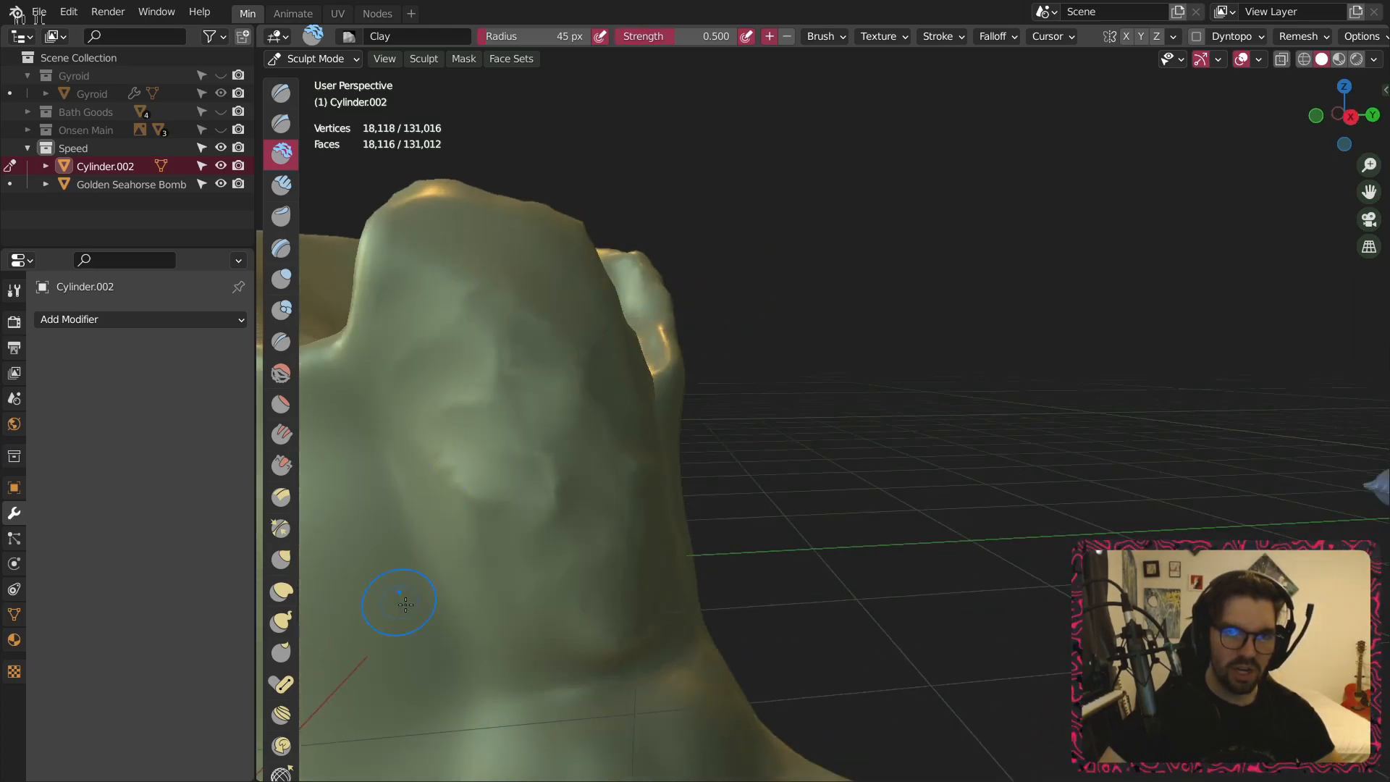
# Build up broad folds along the boot's side and heel with the Clay brush, raising its radius to 74 px.
pyautogui.moveTo(400, 598); pyautogui.dragTo(583, 472, button='middle')
pyautogui.scroll(-4, 471, 192)
pyautogui.moveTo(470, 192)
pyautogui.mouseDown(button='middle')
pyautogui.moveTo(420, 332)
pyautogui.moveTo(544, 473)
pyautogui.mouseUp(button='middle')
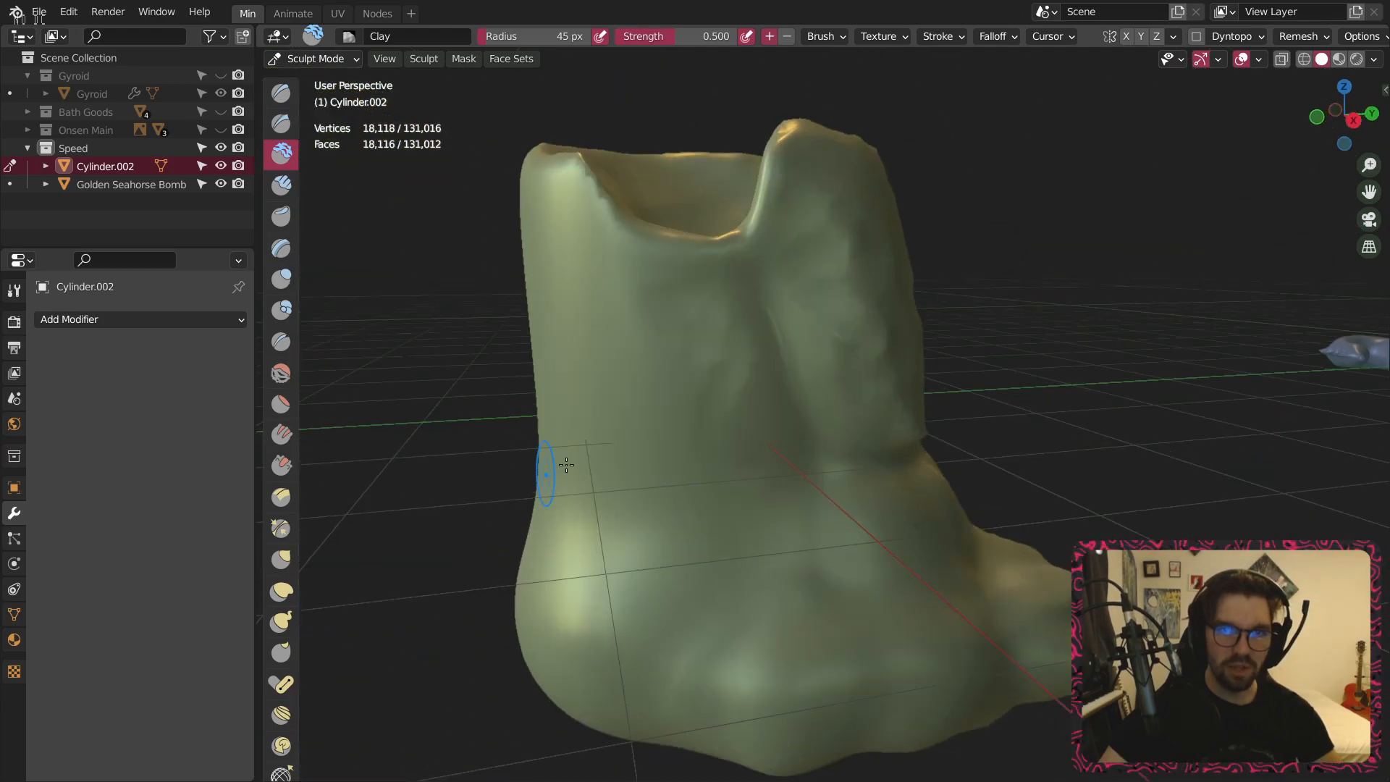
pyautogui.moveTo(661, 348)
pyautogui.mouseDown()
pyautogui.moveTo(688, 341)
pyautogui.moveTo(637, 507)
pyautogui.moveTo(695, 507)
pyautogui.moveTo(575, 617)
pyautogui.mouseUp()
pyautogui.moveTo(575, 617); pyautogui.dragTo(708, 528, button='middle')
pyautogui.moveTo(707, 527)
pyautogui.mouseDown()
pyautogui.moveTo(558, 589)
pyautogui.moveTo(577, 258)
pyautogui.moveTo(565, 409)
pyautogui.mouseUp()
pyautogui.moveTo(648, 398)
pyautogui.mouseDown()
pyautogui.moveTo(602, 322)
pyautogui.moveTo(691, 481)
pyautogui.moveTo(563, 383)
pyautogui.moveTo(550, 449)
pyautogui.moveTo(630, 290)
pyautogui.moveTo(652, 347)
pyautogui.moveTo(582, 496)
pyautogui.moveTo(688, 450)
pyautogui.moveTo(611, 496)
pyautogui.moveTo(689, 444)
pyautogui.moveTo(761, 598)
pyautogui.moveTo(697, 362)
pyautogui.moveTo(689, 502)
pyautogui.moveTo(515, 280)
pyautogui.moveTo(459, 475)
pyautogui.moveTo(559, 654)
pyautogui.mouseUp()
pyautogui.scroll(-2, 572, 645)
pyautogui.moveTo(608, 521)
pyautogui.mouseDown(button='middle')
pyautogui.moveTo(514, 588)
pyautogui.moveTo(708, 530)
pyautogui.moveTo(616, 500)
pyautogui.mouseUp(button='middle')
pyautogui.scroll(2, 491, 360)
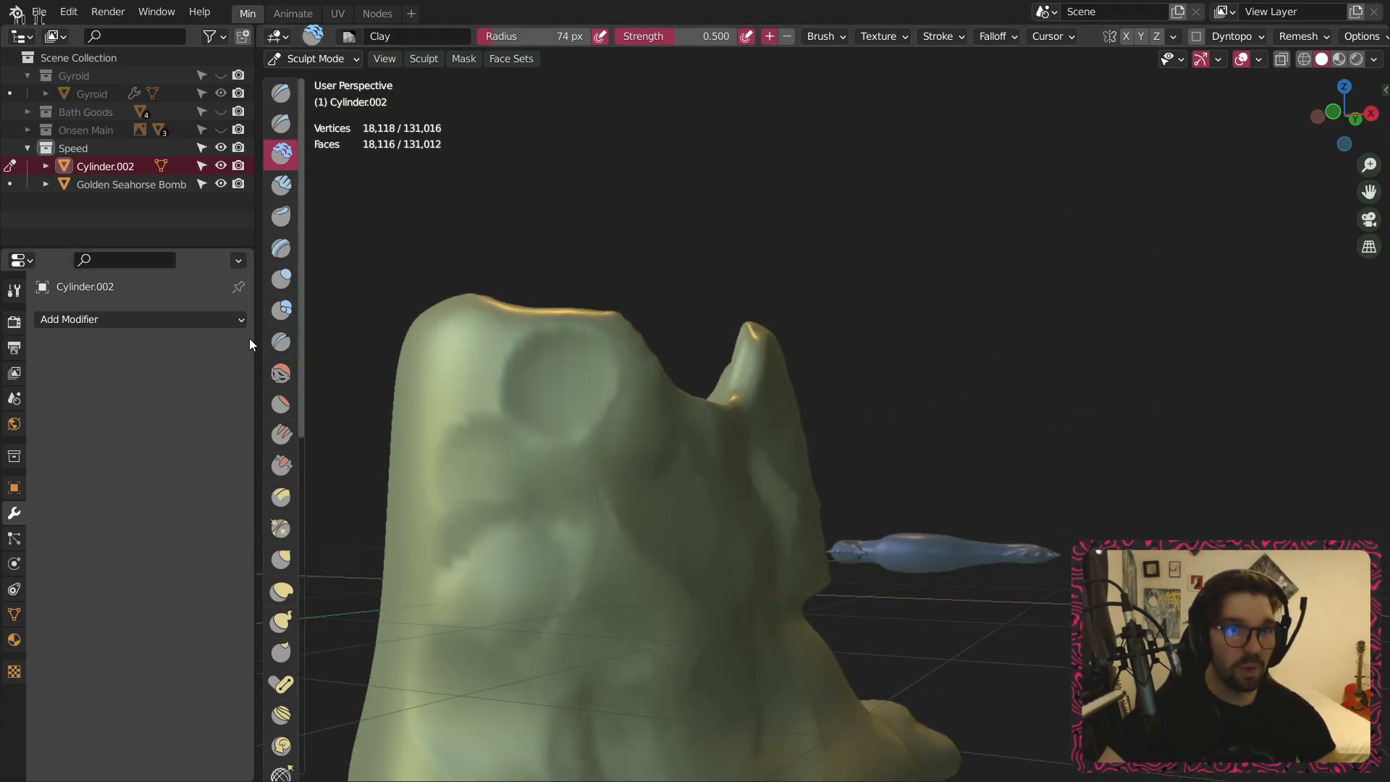
# Raise a bump near the rear rim with the Blob brush, then enlarge it to 152 px and swell the boot's side.
pyautogui.click(280, 305)
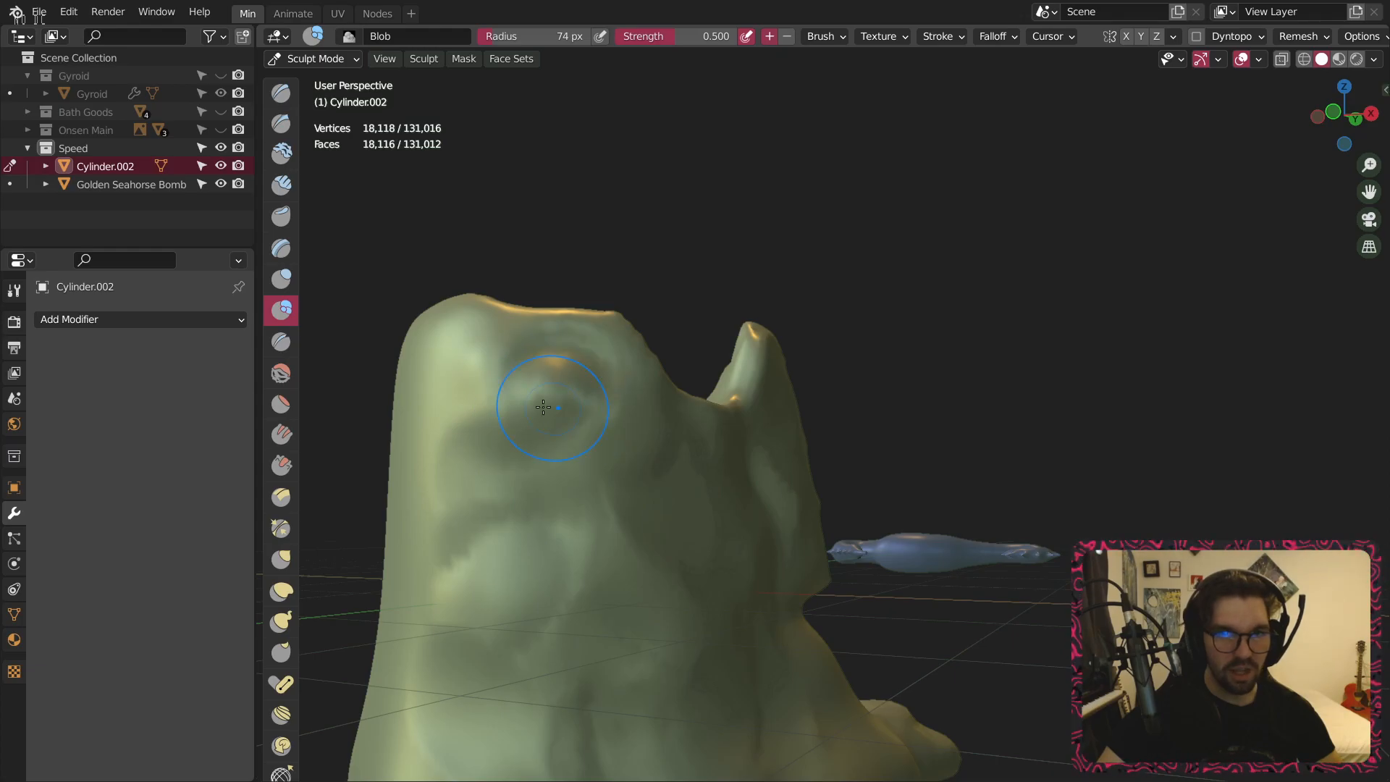
pyautogui.press('f')
pyautogui.click(584, 492)
pyautogui.moveTo(500, 518)
pyautogui.mouseDown()
pyautogui.moveTo(471, 574)
pyautogui.moveTo(564, 503)
pyautogui.mouseUp()
pyautogui.keyDown('shift'); pyautogui.moveTo(624, 623); pyautogui.dragTo(630, 475, button='middle'); pyautogui.keyUp('shift')
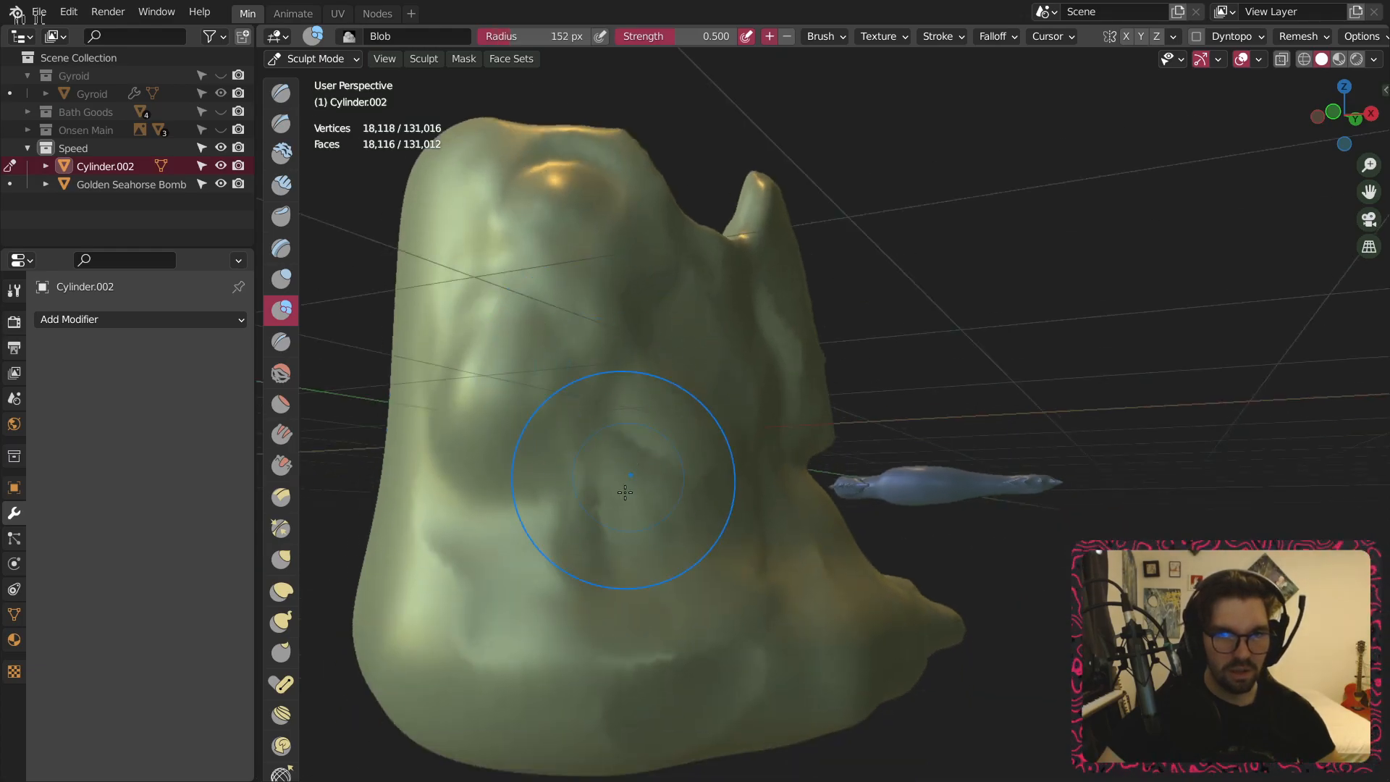
pyautogui.moveTo(630, 475); pyautogui.dragTo(581, 581)
pyautogui.moveTo(498, 463); pyautogui.dragTo(541, 537)
pyautogui.scroll(-3, 640, 413)
pyautogui.moveTo(631, 449)
pyautogui.mouseDown(button='middle')
pyautogui.moveTo(564, 514)
pyautogui.moveTo(547, 467)
pyautogui.moveTo(607, 463)
pyautogui.mouseUp(button='middle')
pyautogui.moveTo(597, 316); pyautogui.dragTo(599, 301)
pyautogui.moveTo(598, 301); pyautogui.dragTo(614, 437, button='middle')
pyautogui.scroll(2, 573, 310)
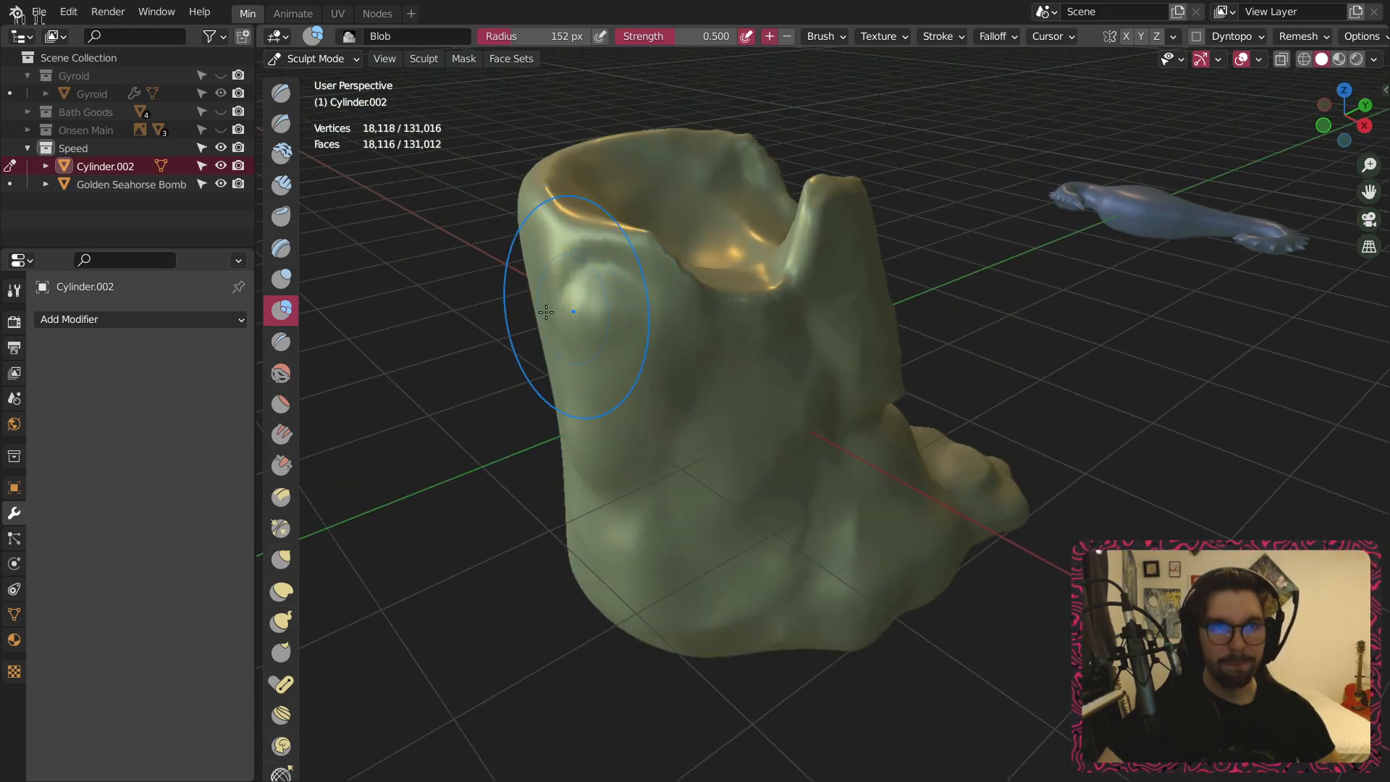
# Smooth the bump near the rear rim with the Smooth brush at a 152 px radius.
pyautogui.click(281, 373)
pyautogui.moveTo(579, 308); pyautogui.dragTo(592, 344)
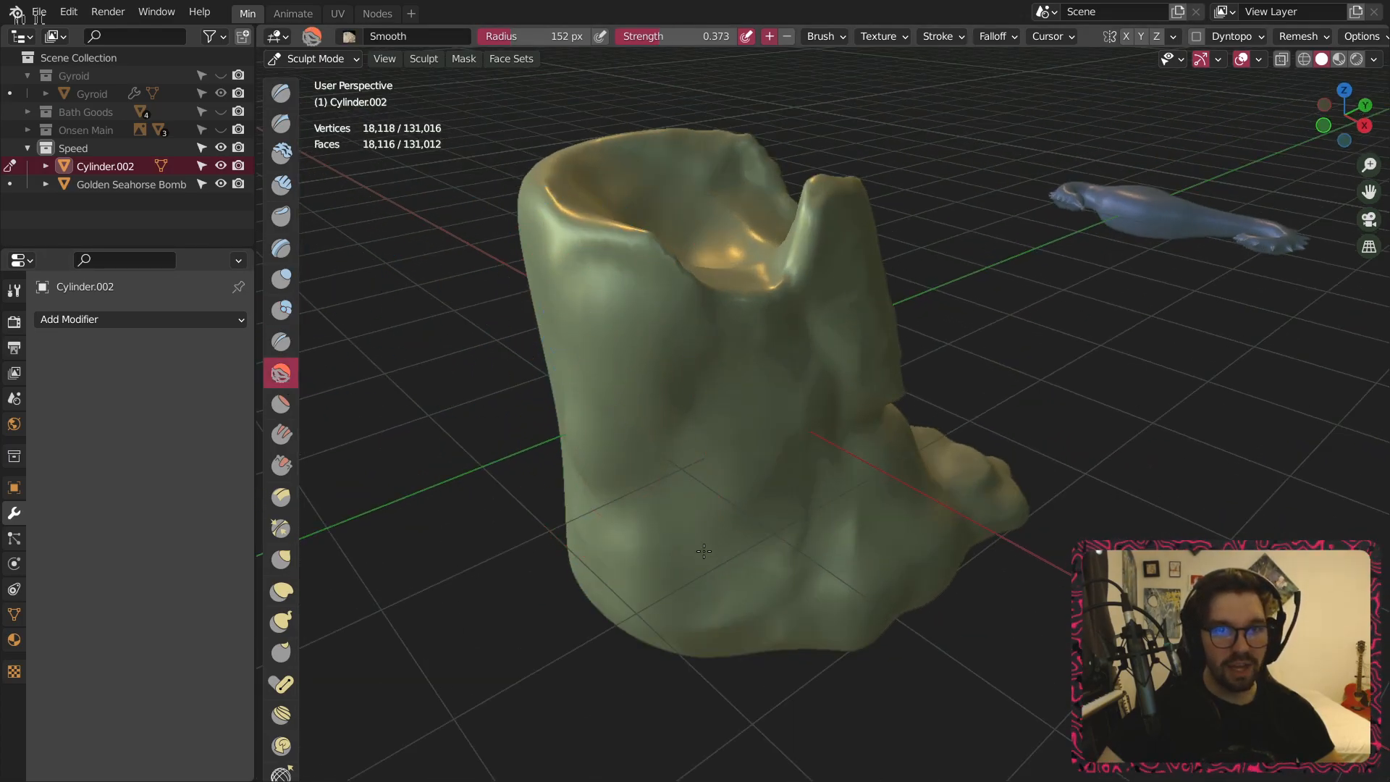
pyautogui.moveTo(848, 542)
pyautogui.mouseDown(button='middle')
pyautogui.moveTo(681, 471)
pyautogui.moveTo(789, 467)
pyautogui.moveTo(680, 502)
pyautogui.moveTo(900, 435)
pyautogui.mouseUp(button='middle')
pyautogui.scroll(-2, 900, 435)
pyautogui.moveTo(637, 373); pyautogui.dragTo(739, 395, button='middle')
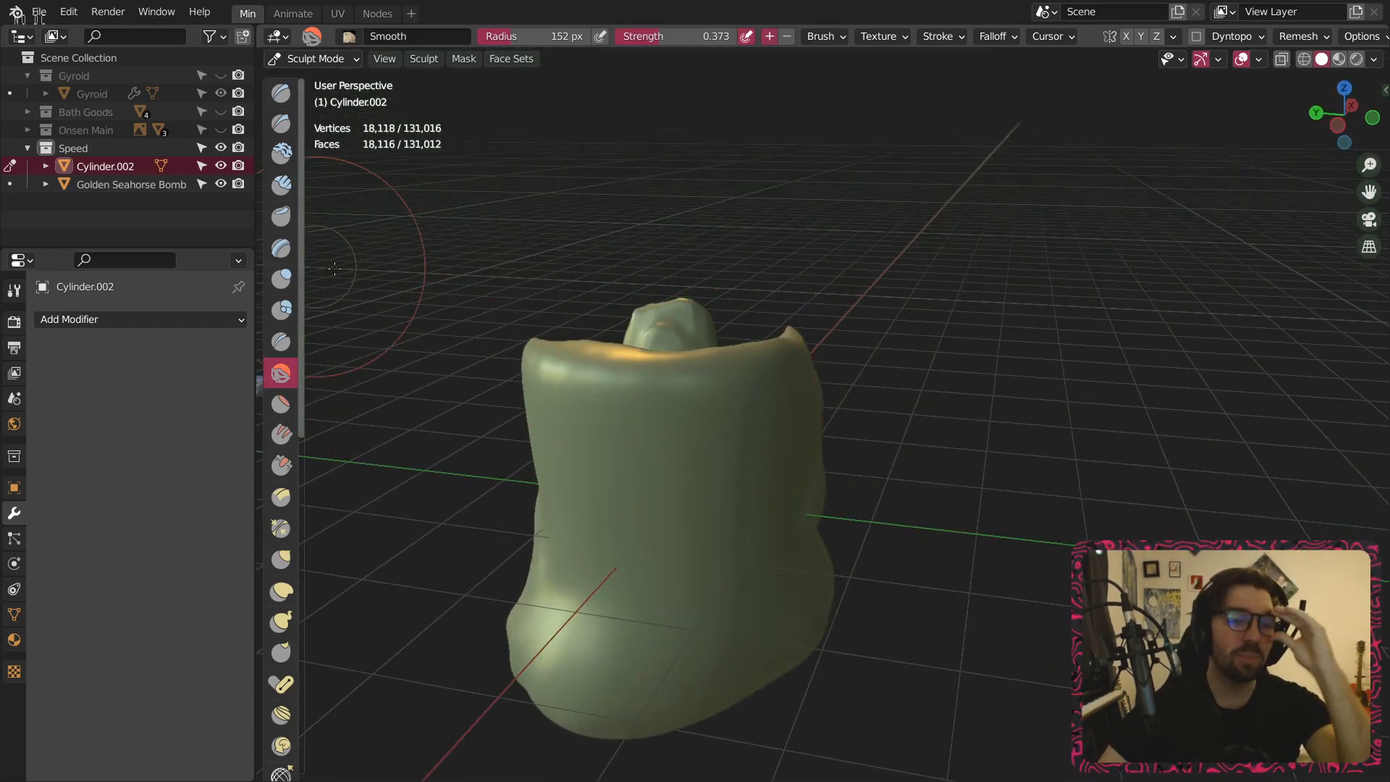
# Shape folds along the boot's back and side with the Clay Strips and Draw Sharp brushes at a 152 px radius.
pyautogui.click(282, 185)
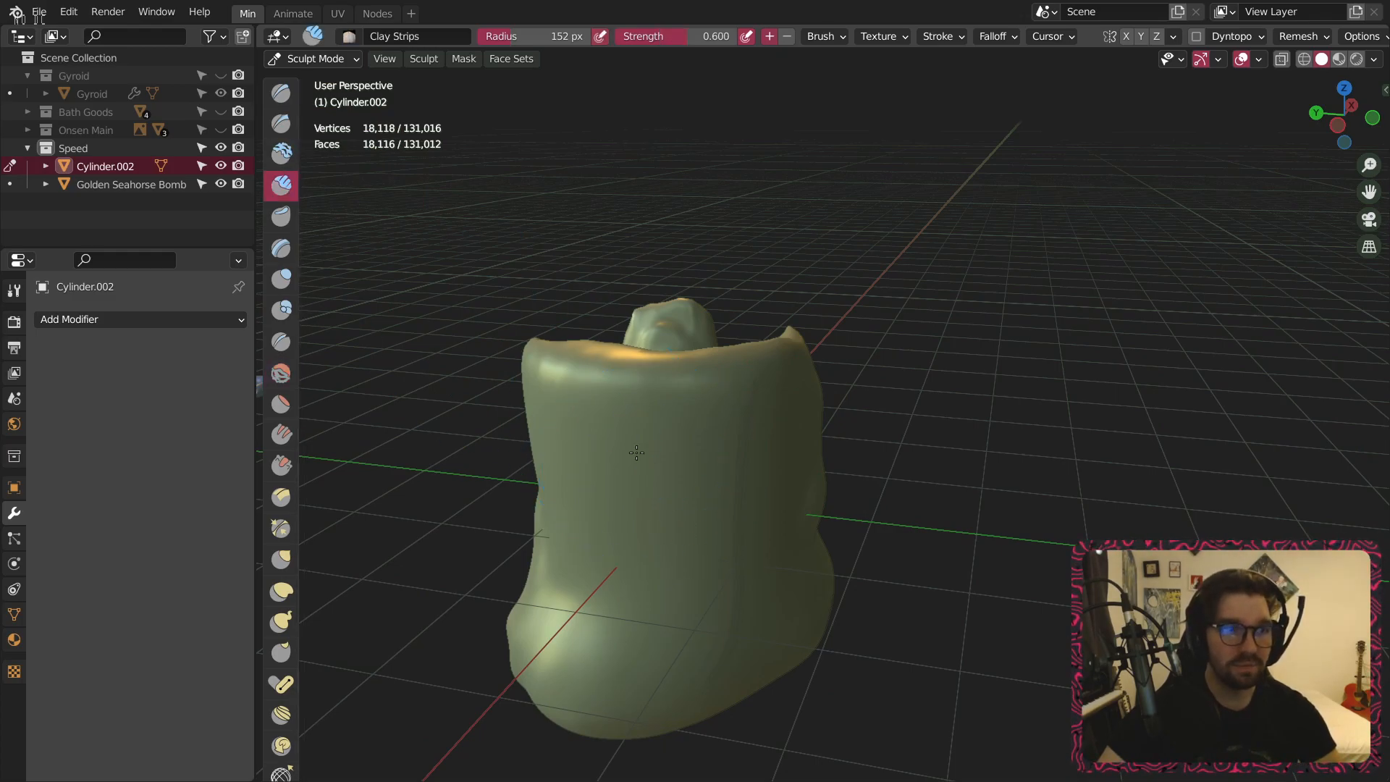
pyautogui.moveTo(637, 456); pyautogui.dragTo(667, 398, button='middle')
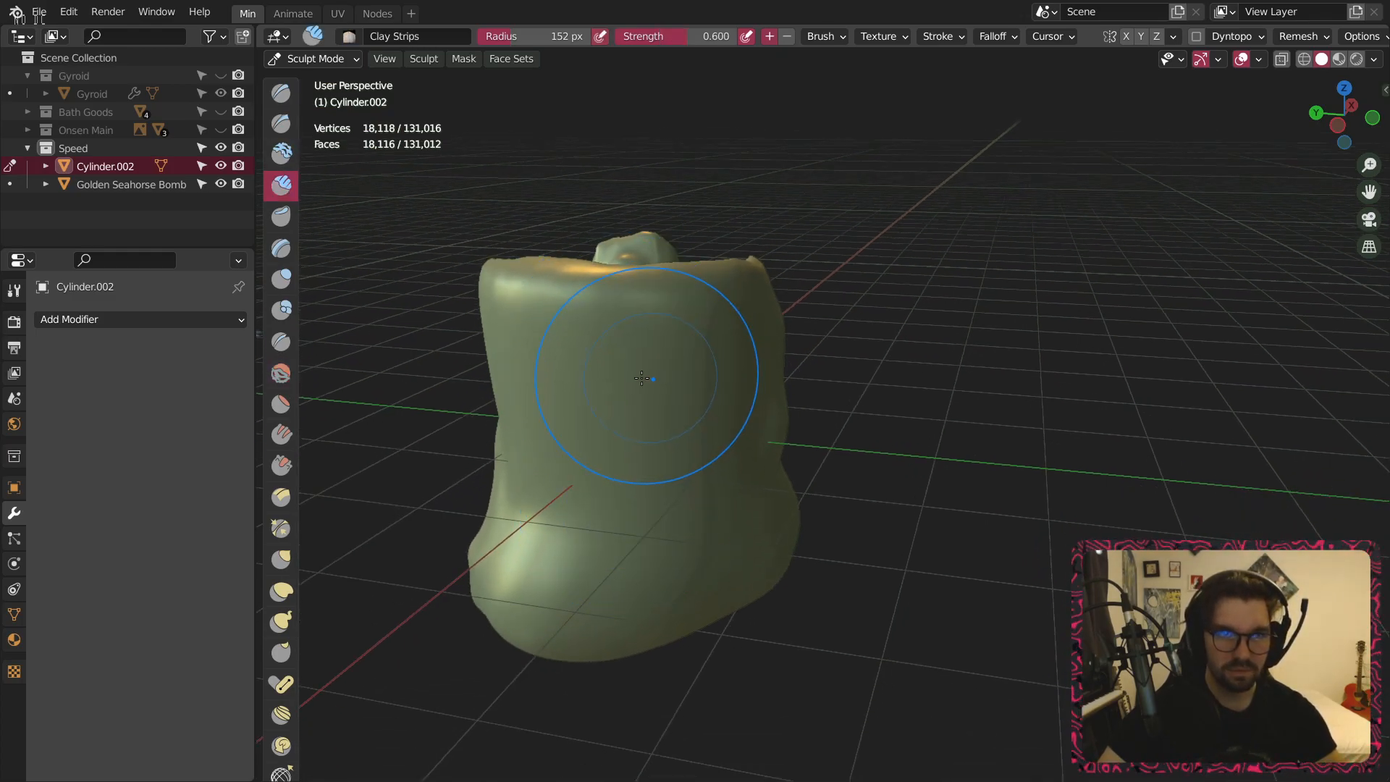
pyautogui.click(281, 123)
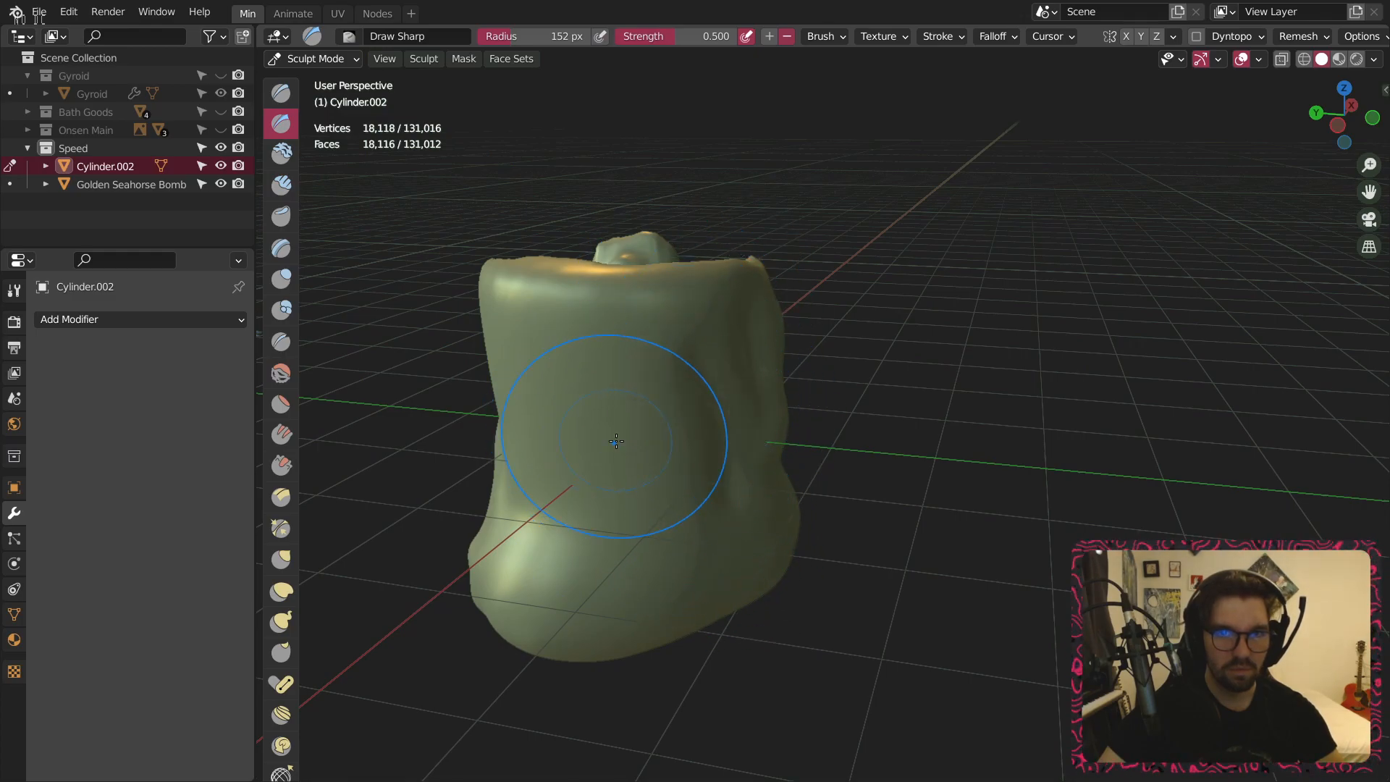
pyautogui.moveTo(617, 426)
pyautogui.mouseDown(button='middle')
pyautogui.moveTo(496, 412)
pyautogui.moveTo(730, 414)
pyautogui.moveTo(723, 490)
pyautogui.moveTo(653, 476)
pyautogui.moveTo(653, 515)
pyautogui.mouseUp(button='middle')
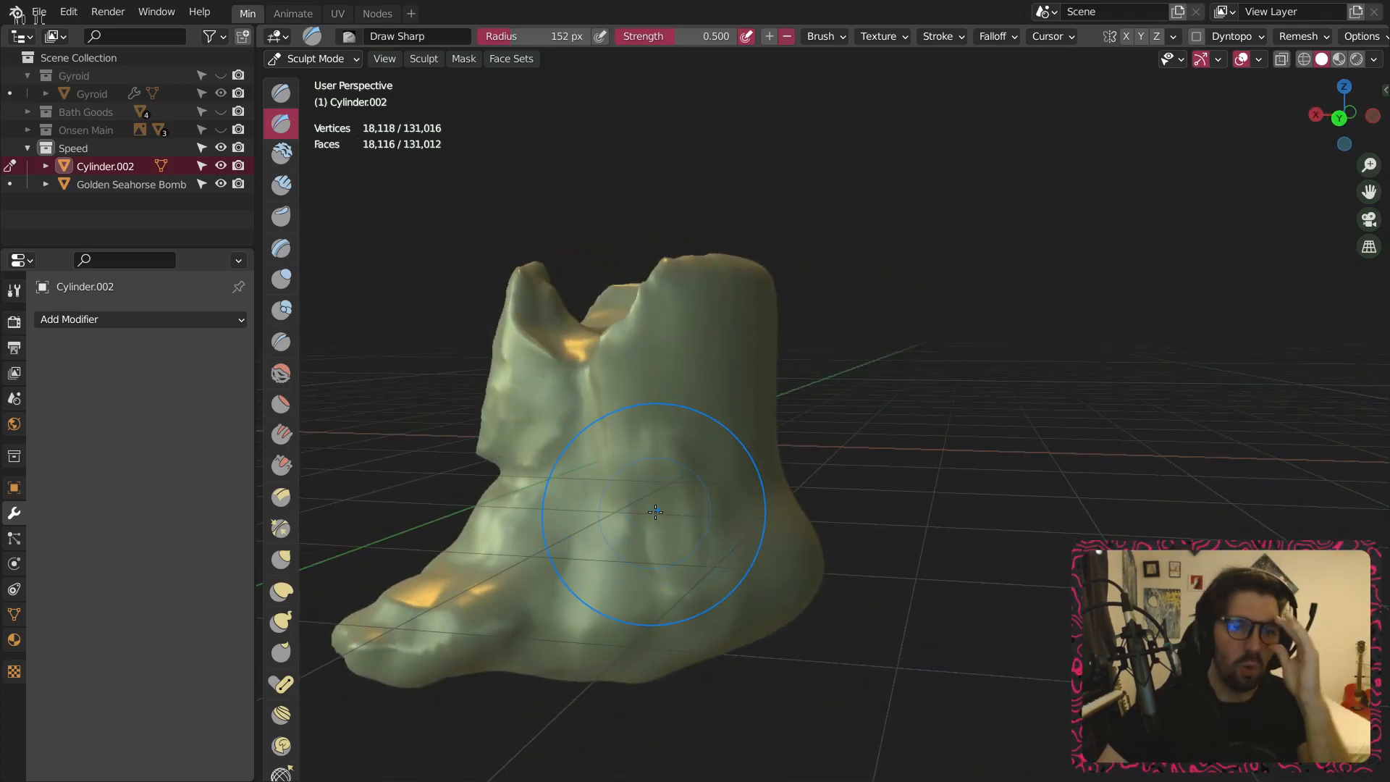
pyautogui.moveTo(572, 367)
pyautogui.mouseDown(button='middle')
pyautogui.moveTo(579, 343)
pyautogui.moveTo(564, 352)
pyautogui.mouseUp(button='middle')
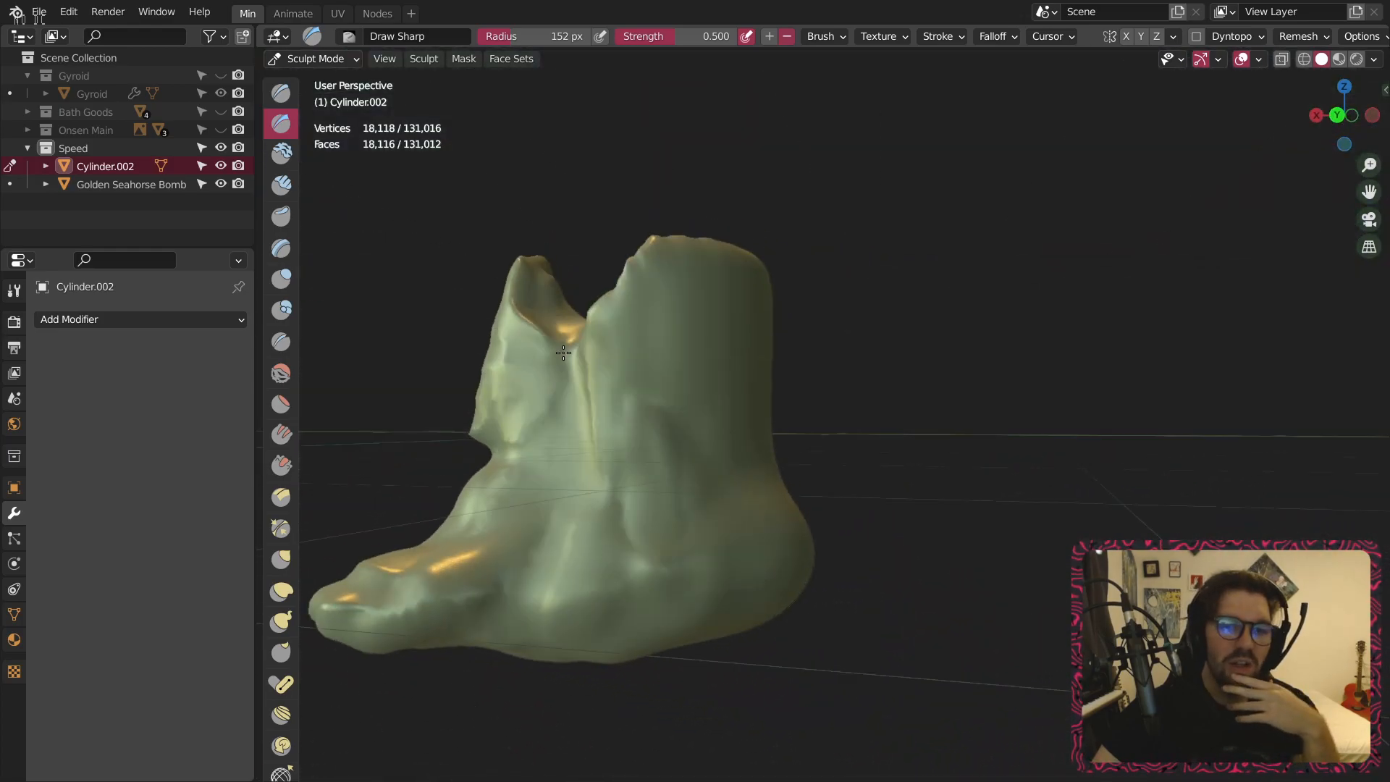
# Sculpt creases across the toe and front of the foot with the Crease brush at 152 px radius and 0.250 strength.
pyautogui.scroll(2, 691, 372)
pyautogui.click(280, 340)
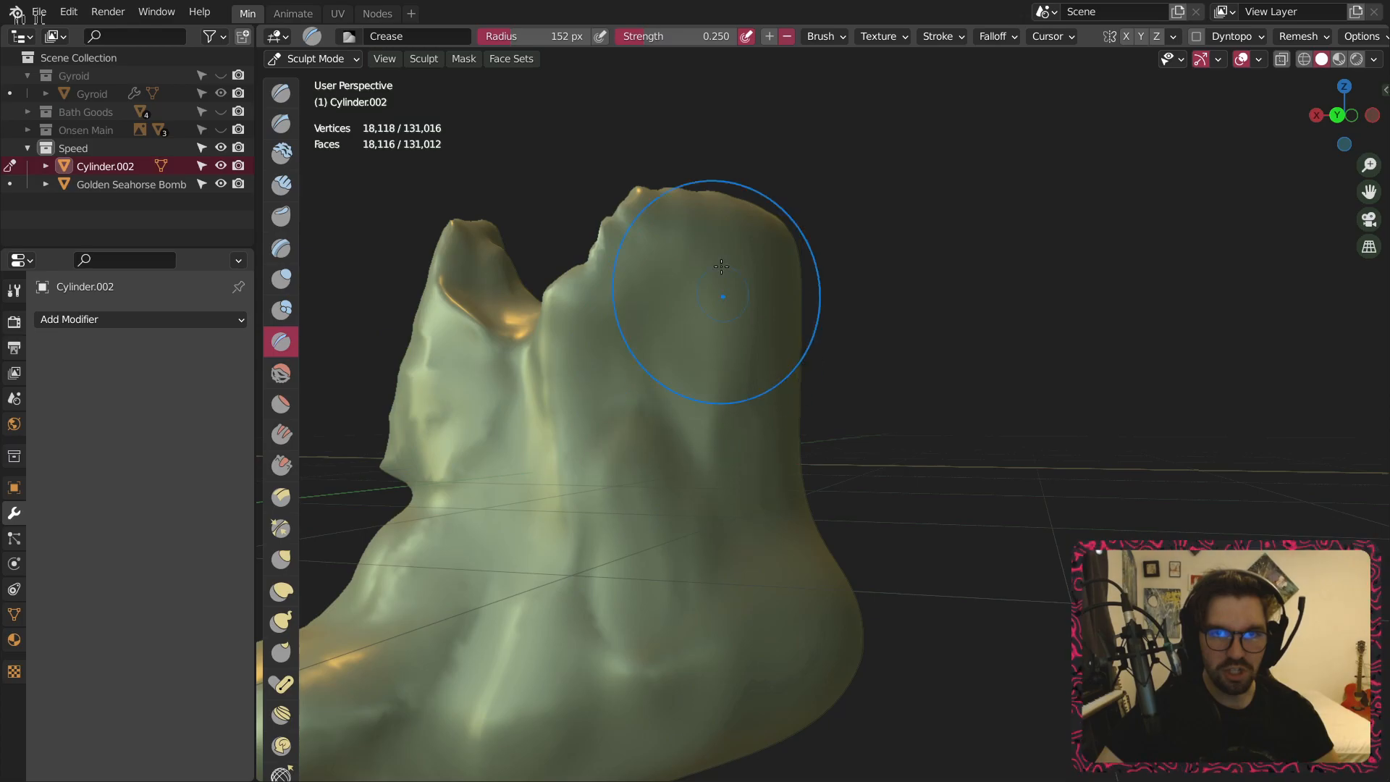
pyautogui.keyDown('shift'); pyautogui.moveTo(615, 691); pyautogui.dragTo(658, 634, button='middle'); pyautogui.keyUp('shift')
pyautogui.moveTo(514, 608); pyautogui.dragTo(776, 484, button='middle')
pyautogui.moveTo(717, 587); pyautogui.dragTo(762, 624, button='middle')
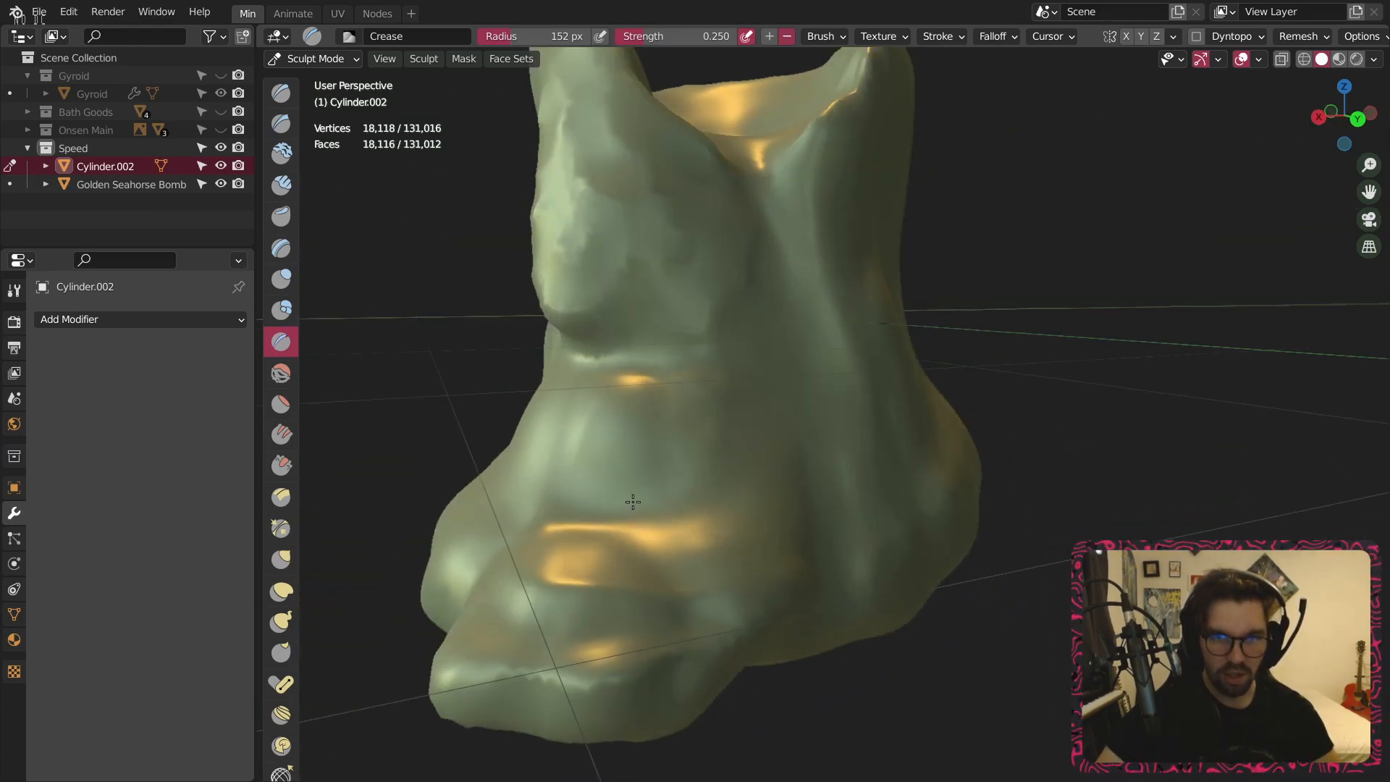
pyautogui.moveTo(569, 579); pyautogui.dragTo(577, 651)
pyautogui.keyDown('ctrl'); pyautogui.moveTo(679, 454); pyautogui.dragTo(687, 522, button='middle'); pyautogui.keyUp('ctrl')
pyautogui.moveTo(687, 523); pyautogui.dragTo(826, 460, button='middle')
pyautogui.moveTo(572, 511); pyautogui.dragTo(519, 522)
pyautogui.moveTo(519, 522); pyautogui.dragTo(490, 648, button='middle')
pyautogui.keyDown('shift'); pyautogui.moveTo(557, 450); pyautogui.dragTo(746, 532, button='middle'); pyautogui.keyUp('shift')
pyautogui.moveTo(745, 463); pyautogui.dragTo(615, 398, button='middle')
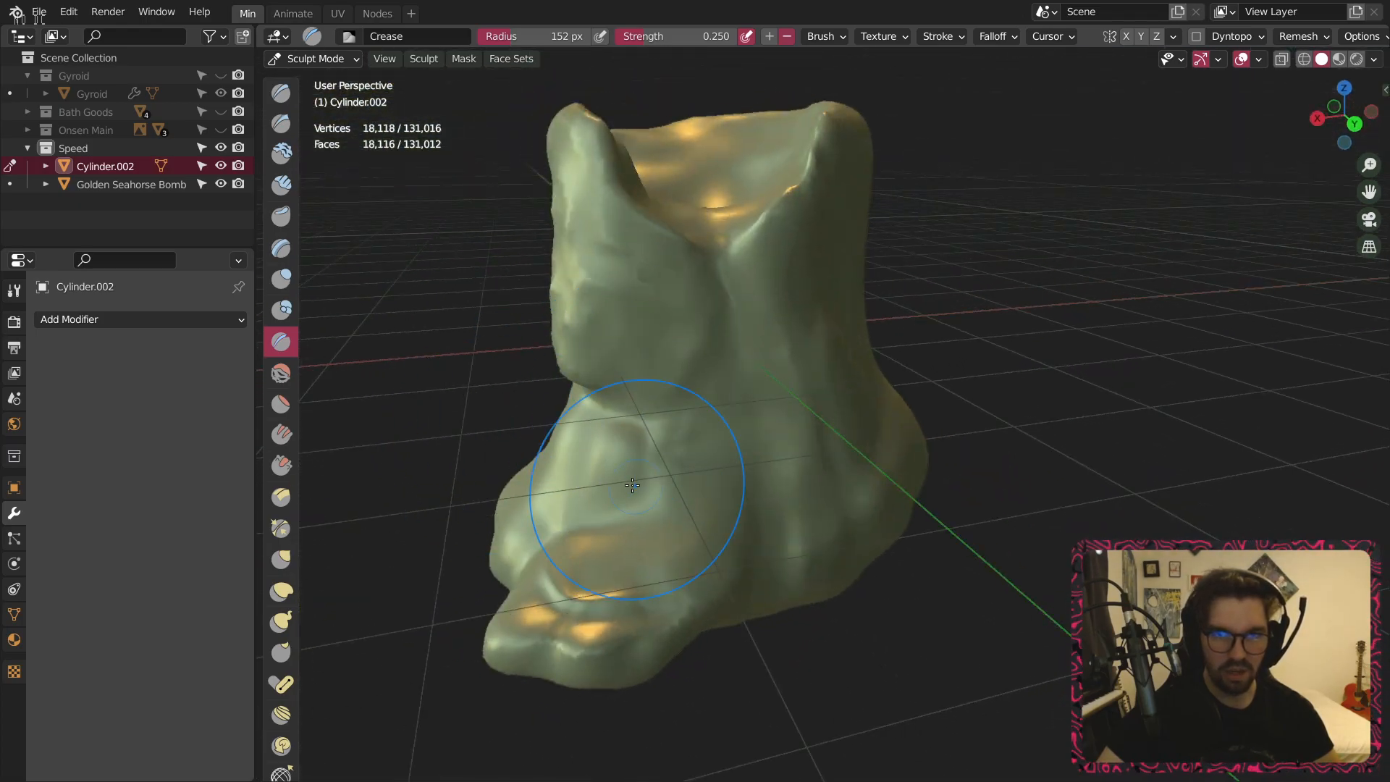
# Check the sculpt from the front and above, and switch the boot to Object Mode with nothing selected.
pyautogui.scroll(-2, 711, 459)
pyautogui.moveTo(711, 458)
pyautogui.mouseDown(button='middle')
pyautogui.moveTo(596, 483)
pyautogui.moveTo(667, 459)
pyautogui.mouseUp(button='middle')
pyautogui.moveTo(620, 396)
pyautogui.mouseDown(button='middle')
pyautogui.moveTo(481, 496)
pyautogui.moveTo(745, 453)
pyautogui.moveTo(791, 536)
pyautogui.moveTo(749, 553)
pyautogui.mouseUp(button='middle')
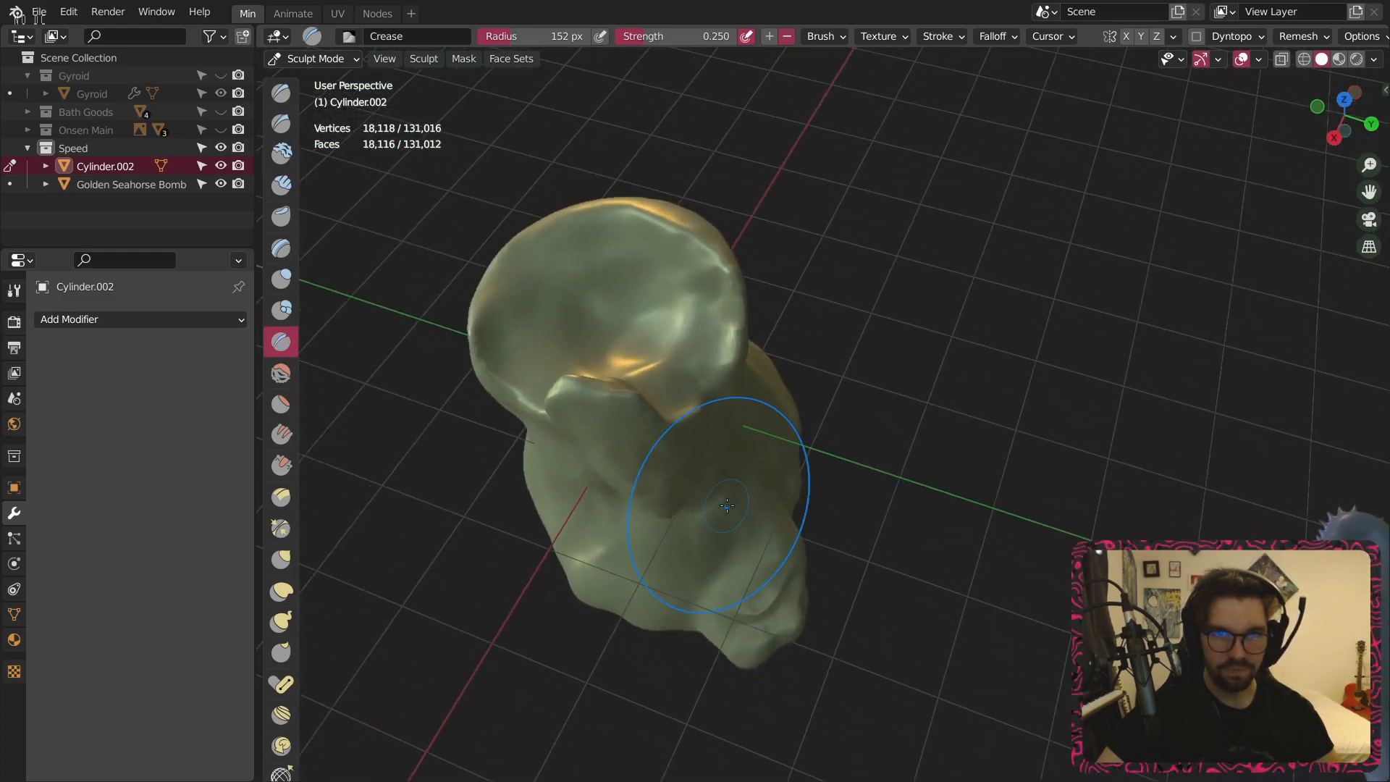
pyautogui.scroll(4, 630, 320)
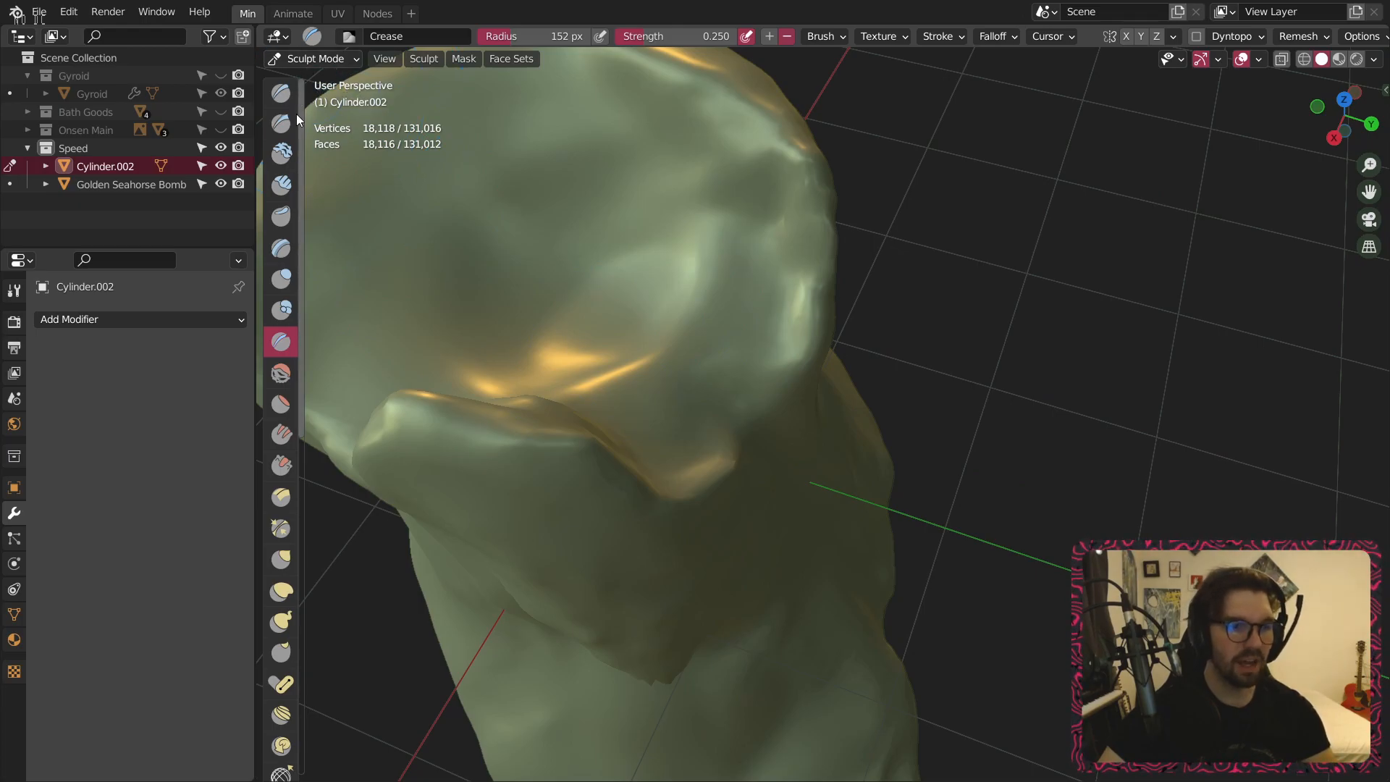
pyautogui.scroll(-5, 499, 183)
pyautogui.moveTo(500, 183); pyautogui.dragTo(440, 146, button='middle')
pyautogui.keyDown('shift'); pyautogui.moveTo(440, 146); pyautogui.dragTo(532, 239, button='middle'); pyautogui.keyUp('shift')
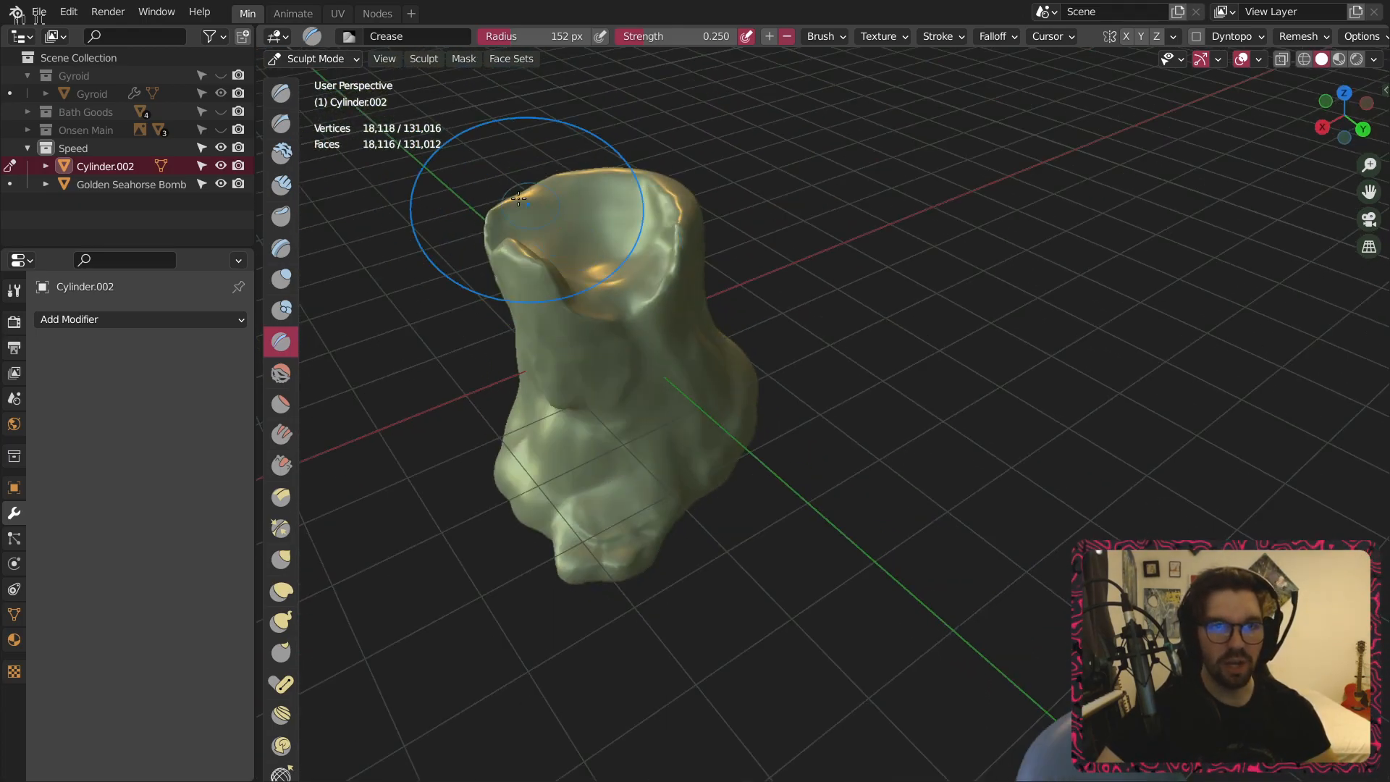
pyautogui.click(328, 58)
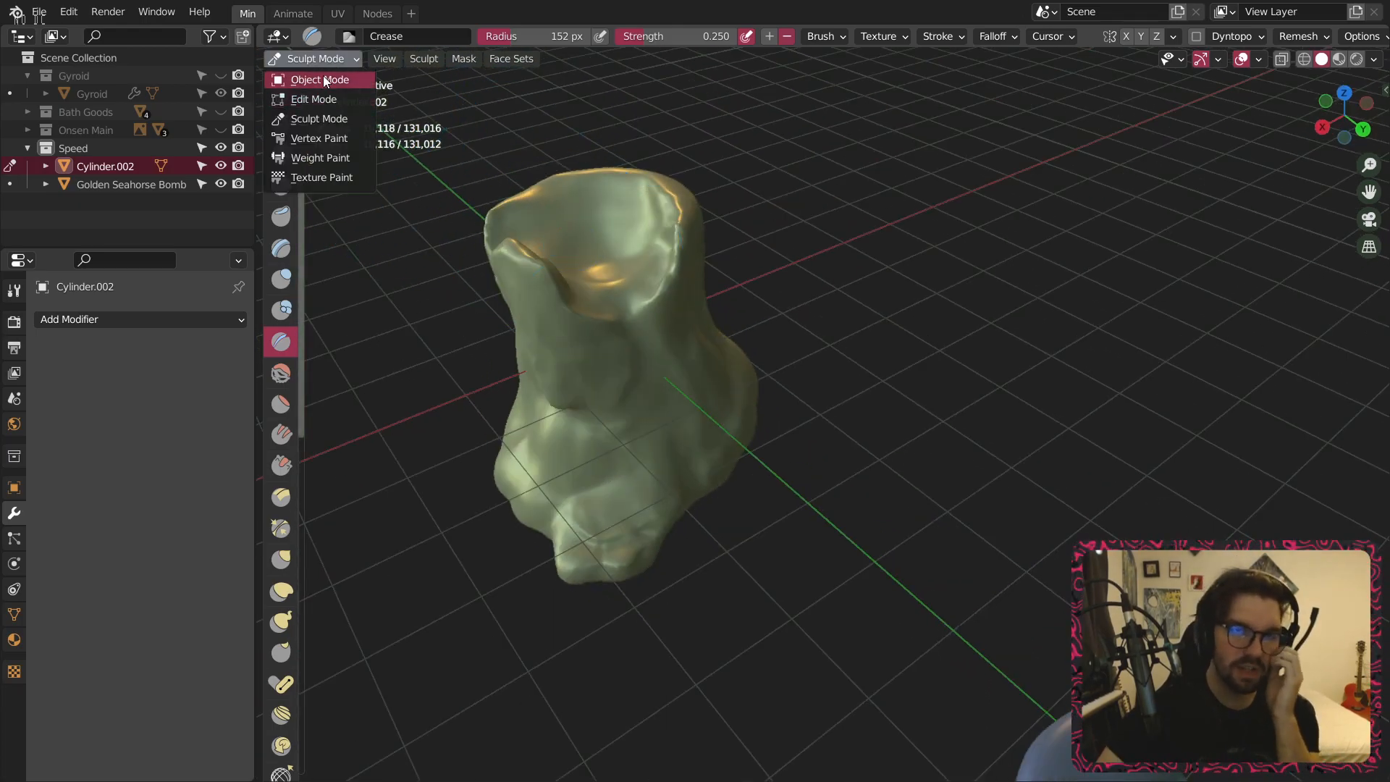
pyautogui.click(324, 80)
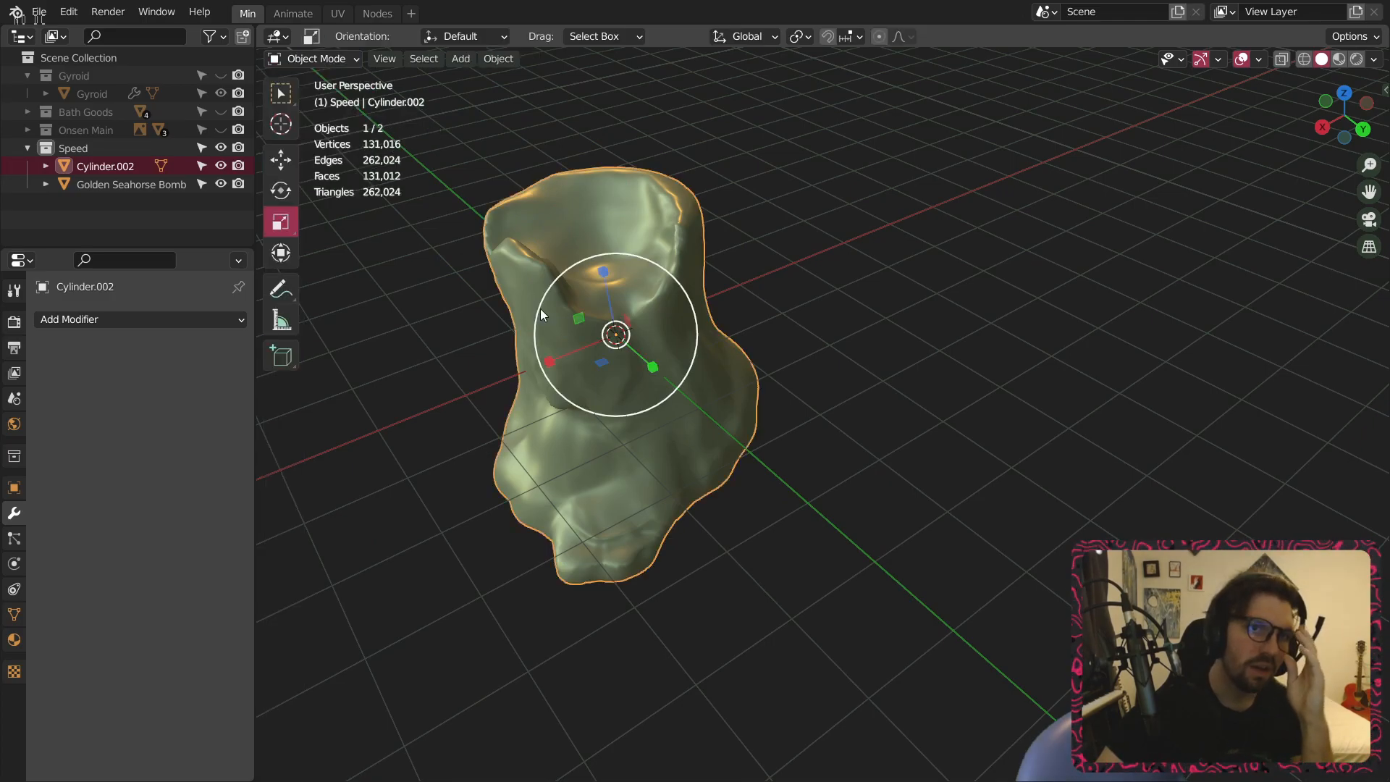
pyautogui.scroll(3, 562, 333)
pyautogui.hotkey('alt', 'a')
# Open the mesh's Remesh settings and voxel remesh the boot at a 0.061 m voxel size.
pyautogui.click(14, 615)
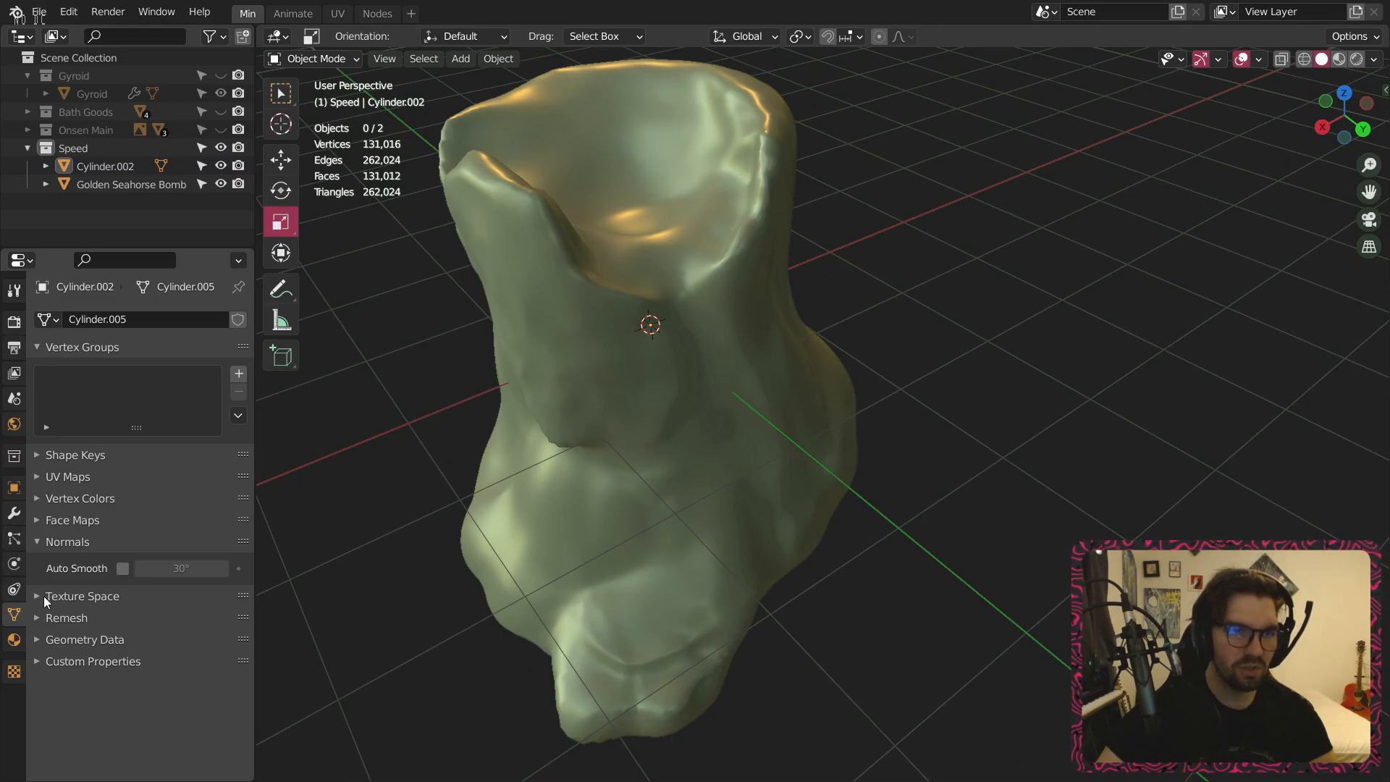
pyautogui.click(43, 617)
pyautogui.click(38, 542)
pyautogui.scroll(-2, 558, 405)
pyautogui.scroll(3, 563, 423)
pyautogui.scroll(-2, 178, 735)
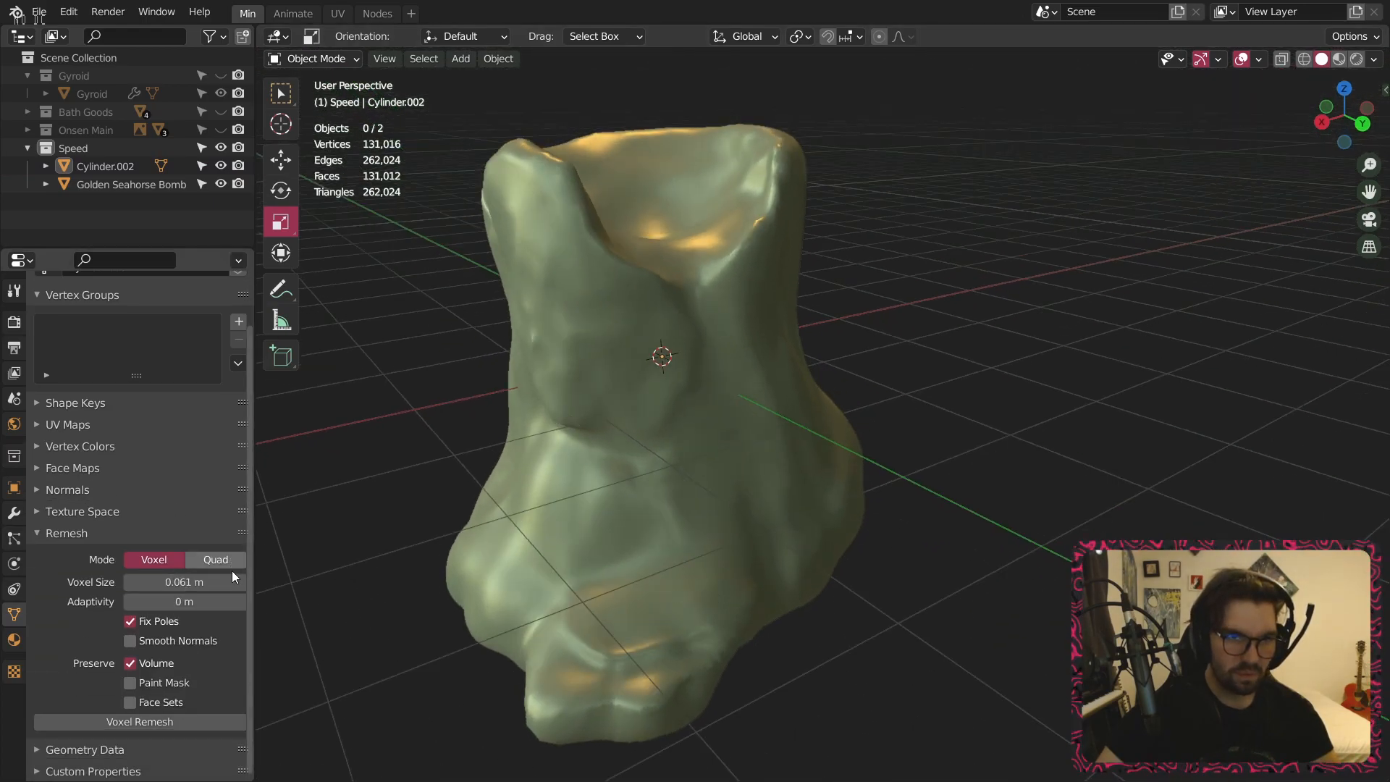
pyautogui.click(202, 717)
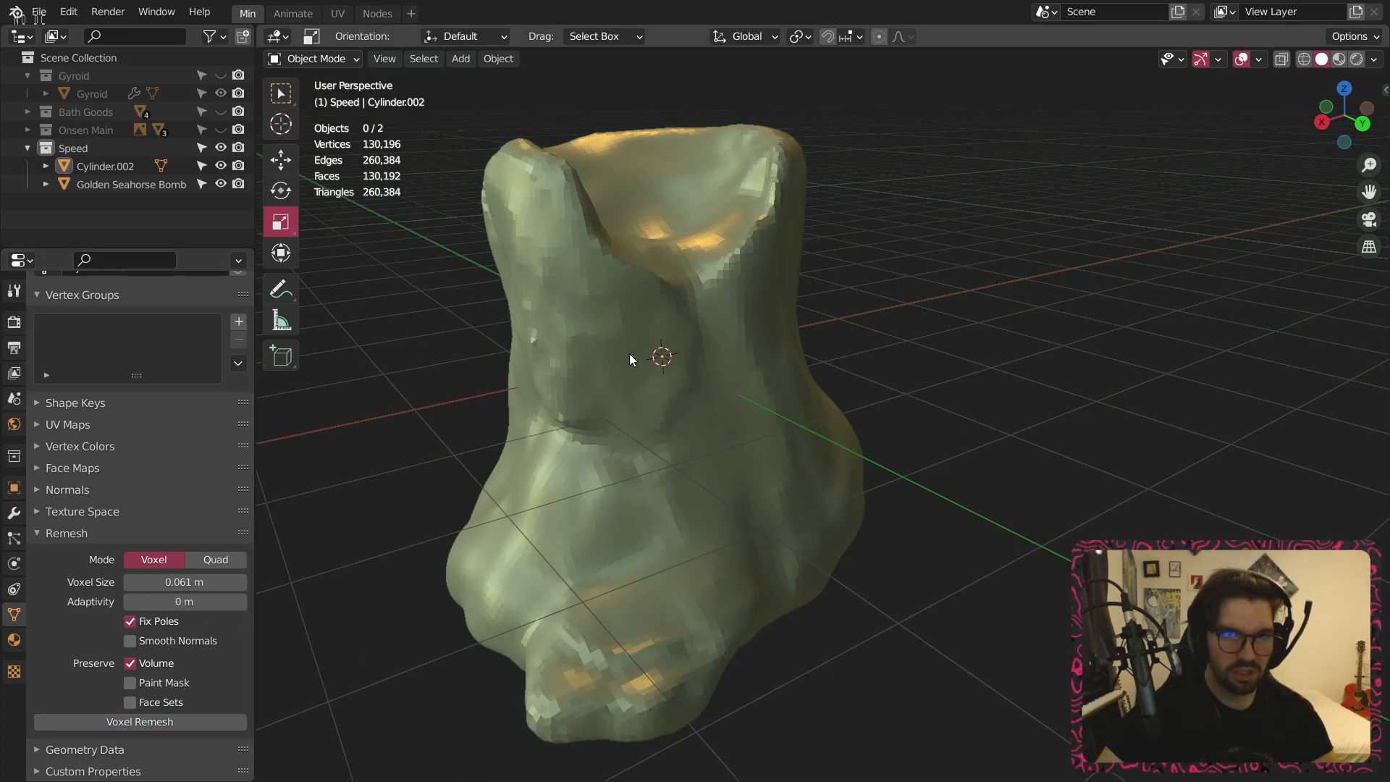
# Remesh the boot at a 0.1 m voxel size and shade it smooth.
pyautogui.moveTo(634, 354); pyautogui.dragTo(604, 313, button='middle')
pyautogui.scroll(4, 603, 312)
pyautogui.click(207, 572)
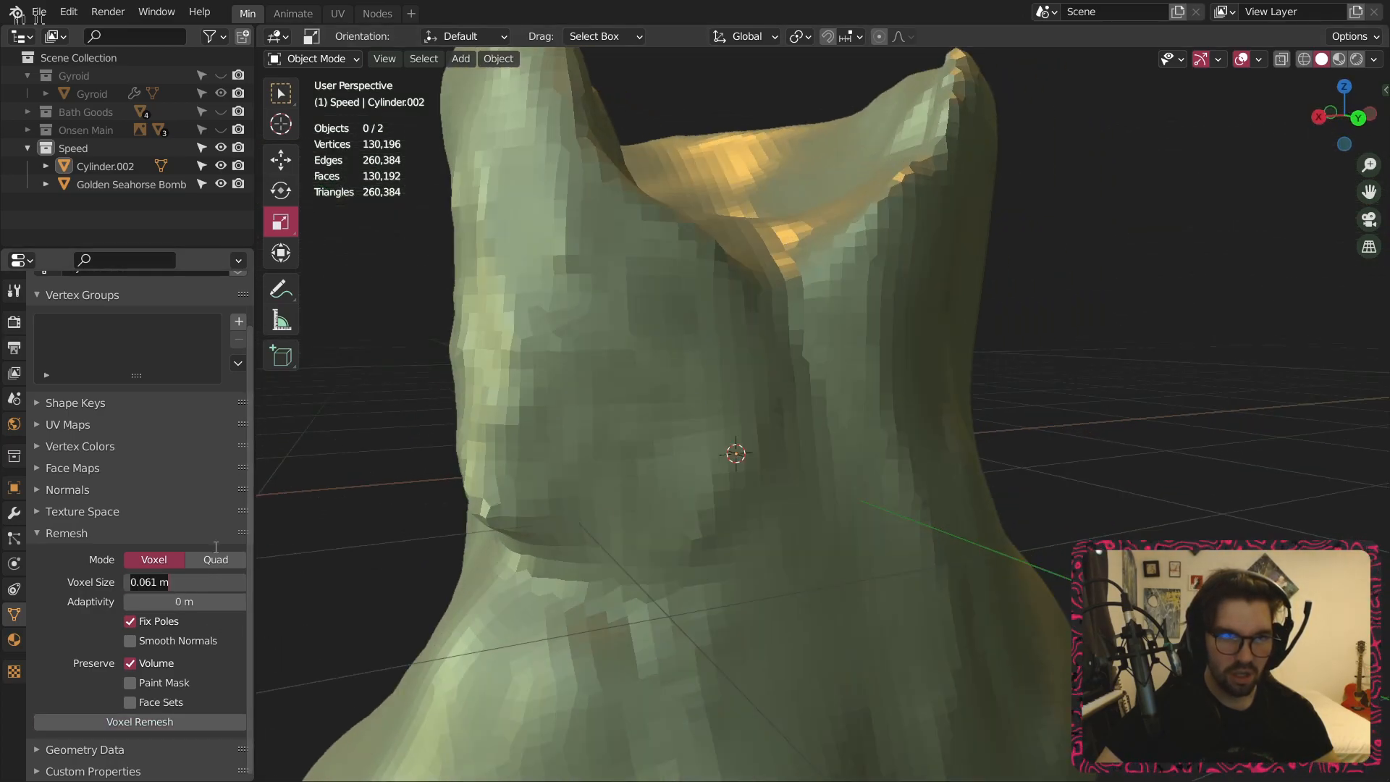
pyautogui.write('.1')
pyautogui.press('Return')
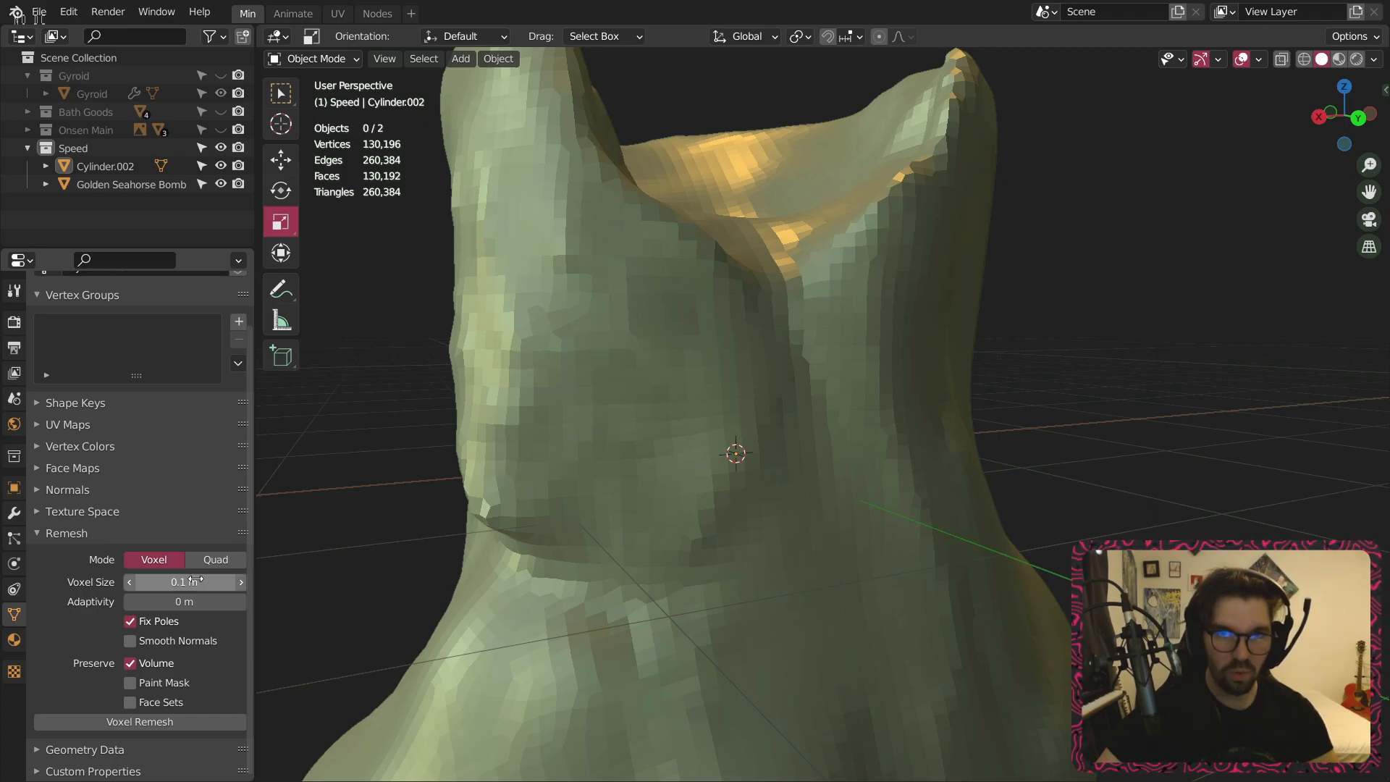
pyautogui.click(150, 723)
pyautogui.scroll(-4, 575, 437)
pyautogui.moveTo(575, 437); pyautogui.dragTo(567, 409, button='middle')
pyautogui.rightClick(561, 406)
pyautogui.click(561, 407)
pyautogui.click(546, 426)
pyautogui.rightClick(546, 426)
pyautogui.click(546, 426)
pyautogui.hotkey('alt', 'a')
# Voxel remesh the boot at a coarser 0.2 m voxel size and apply smooth shading.
pyautogui.moveTo(633, 449)
pyautogui.mouseDown(button='middle')
pyautogui.moveTo(429, 554)
pyautogui.moveTo(660, 437)
pyautogui.moveTo(741, 449)
pyautogui.moveTo(567, 472)
pyautogui.mouseUp(button='middle')
pyautogui.click(590, 471)
pyautogui.click(191, 585)
pyautogui.write('.2')
pyautogui.press('Return')
pyautogui.click(201, 716)
pyautogui.moveTo(580, 476); pyautogui.dragTo(629, 403, button='middle')
pyautogui.rightClick(628, 403)
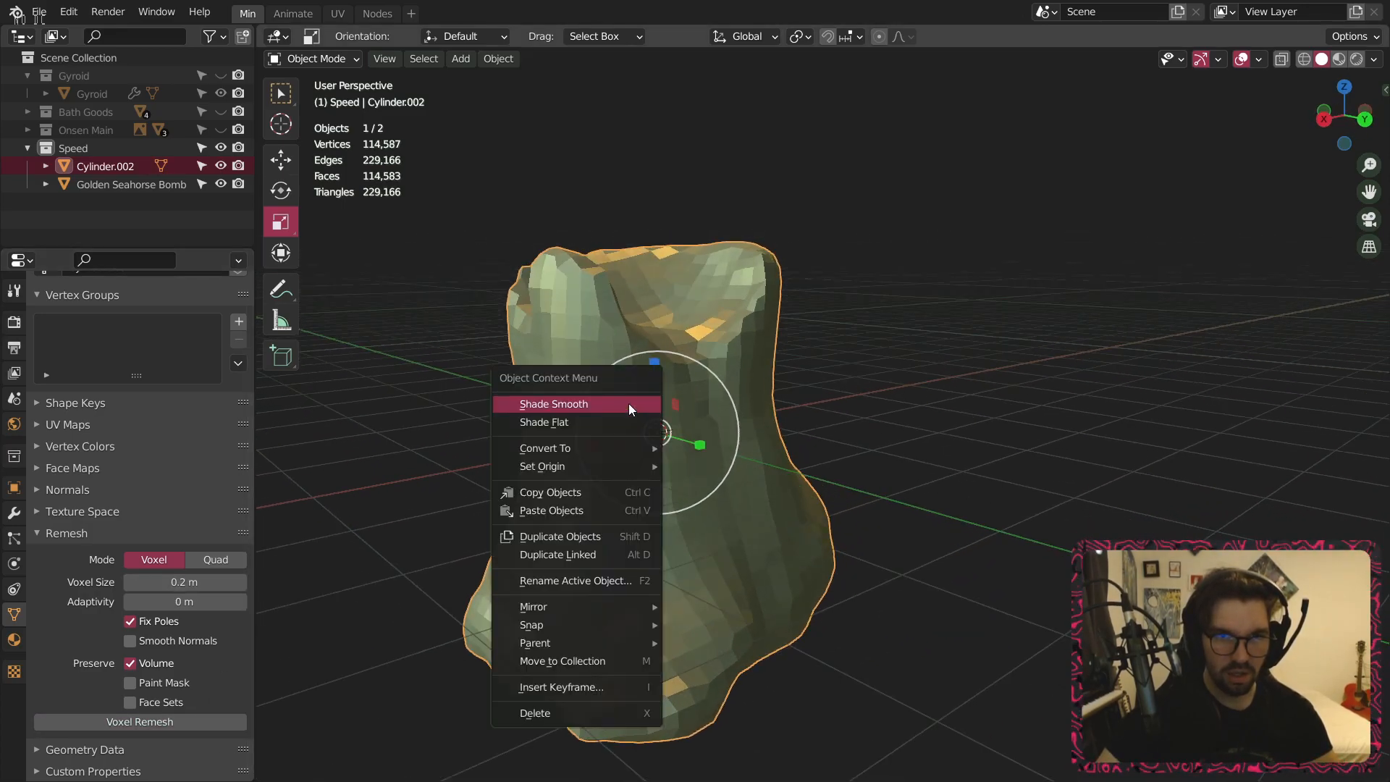
pyautogui.click(629, 401)
pyautogui.click(875, 313)
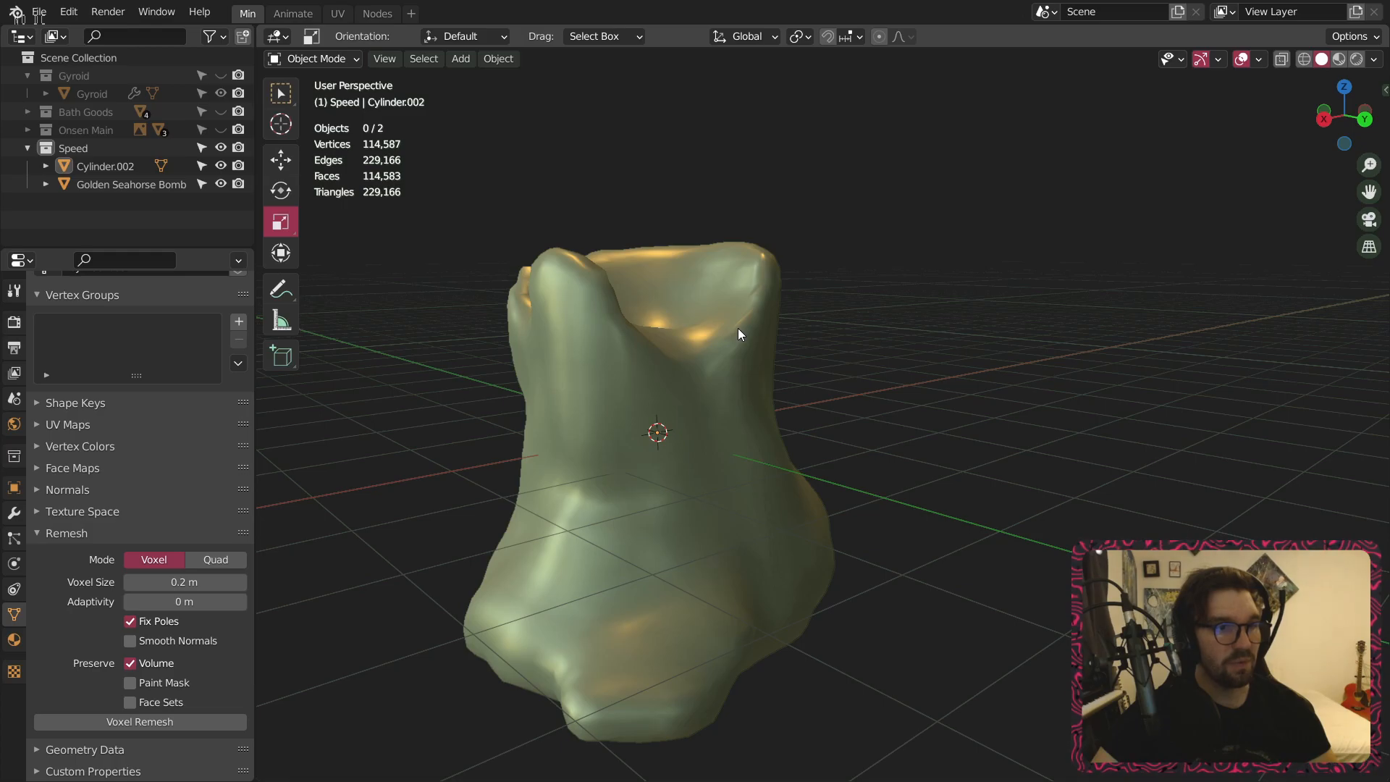
# Inspect the remeshed boot's surface and its topology in Edit Mode, and return to Object Mode.
pyautogui.click(654, 420)
pyautogui.scroll(3, 659, 401)
pyautogui.moveTo(659, 401); pyautogui.dragTo(194, 578, button='middle')
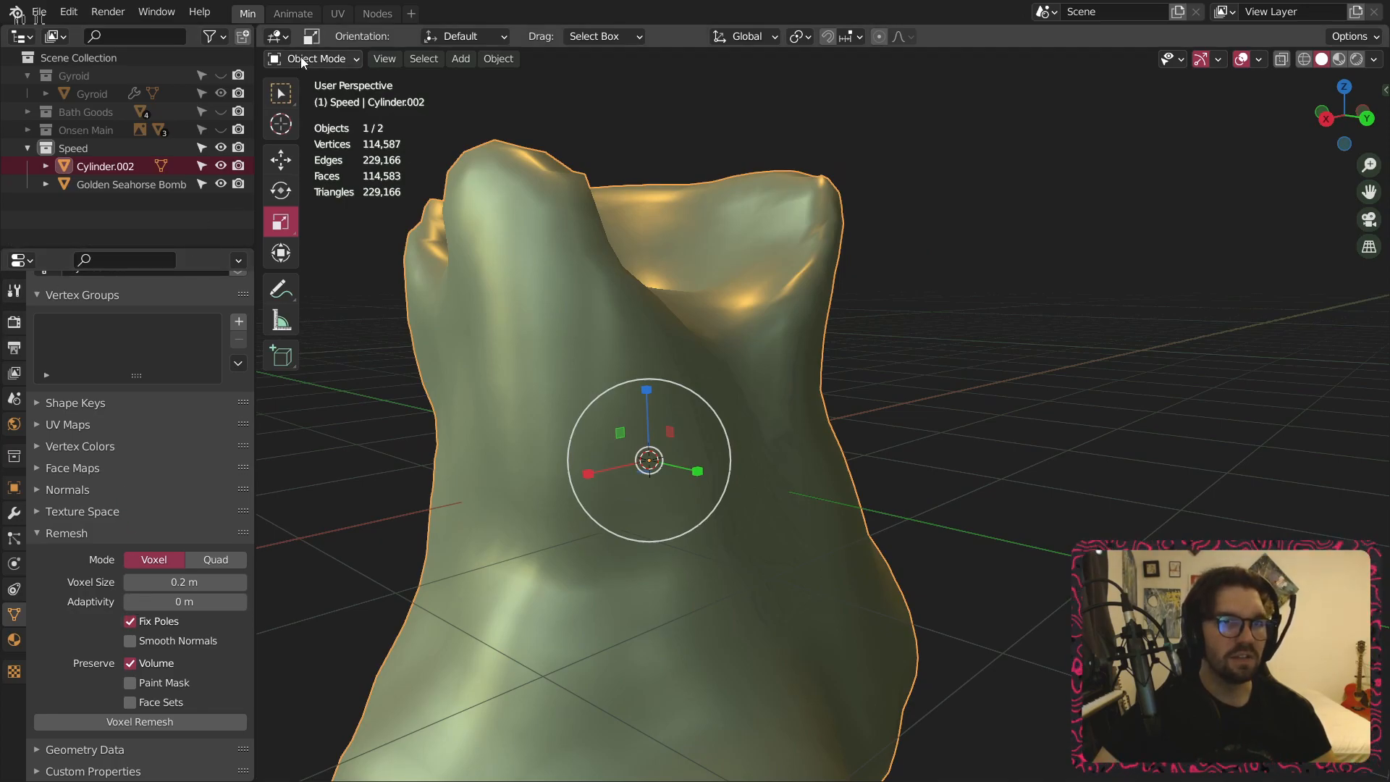
pyautogui.scroll(-4, 646, 403)
pyautogui.click(867, 346)
pyautogui.moveTo(650, 292)
pyautogui.mouseDown(button='middle')
pyautogui.moveTo(945, 289)
pyautogui.moveTo(740, 326)
pyautogui.moveTo(624, 301)
pyautogui.moveTo(566, 375)
pyautogui.moveTo(707, 357)
pyautogui.moveTo(661, 396)
pyautogui.moveTo(558, 332)
pyautogui.moveTo(637, 298)
pyautogui.mouseUp(button='middle')
pyautogui.click(637, 299)
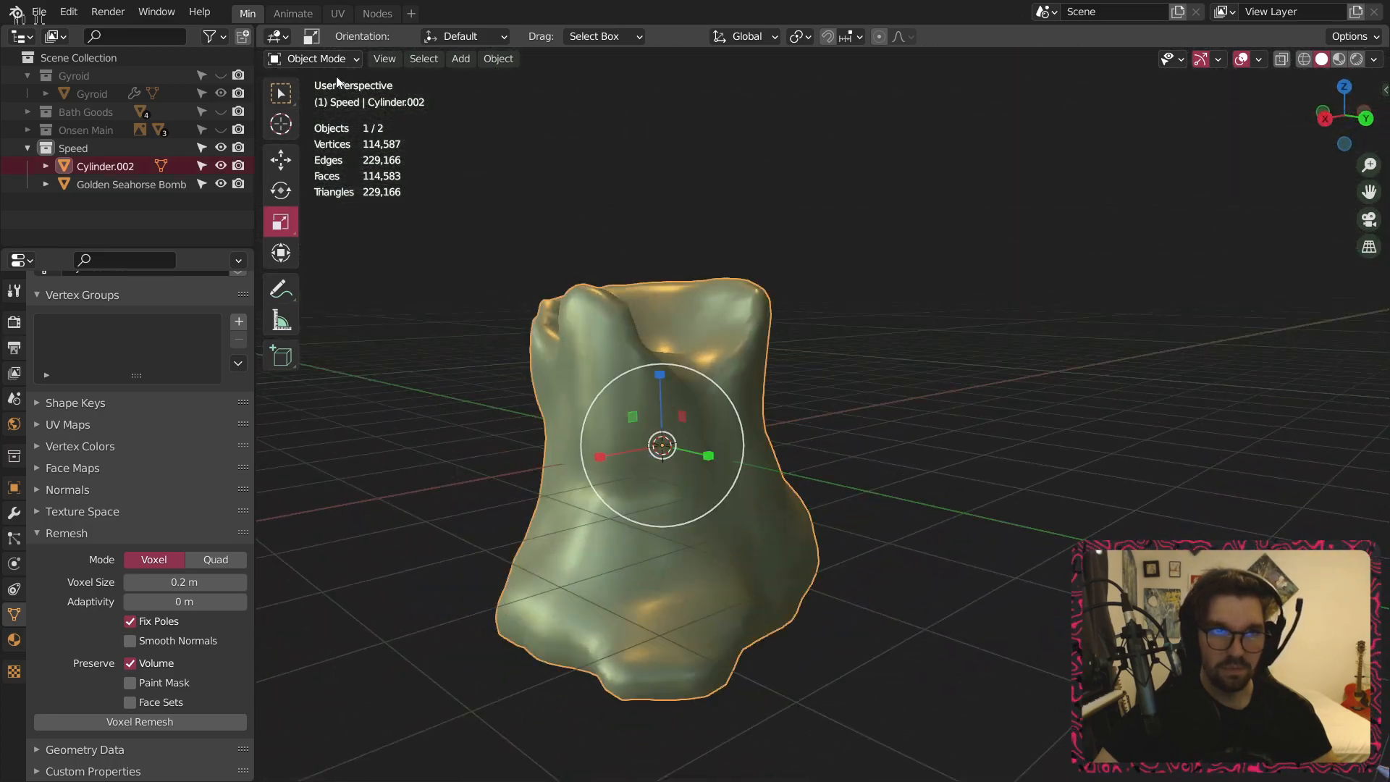
pyautogui.click(314, 56)
pyautogui.click(315, 80)
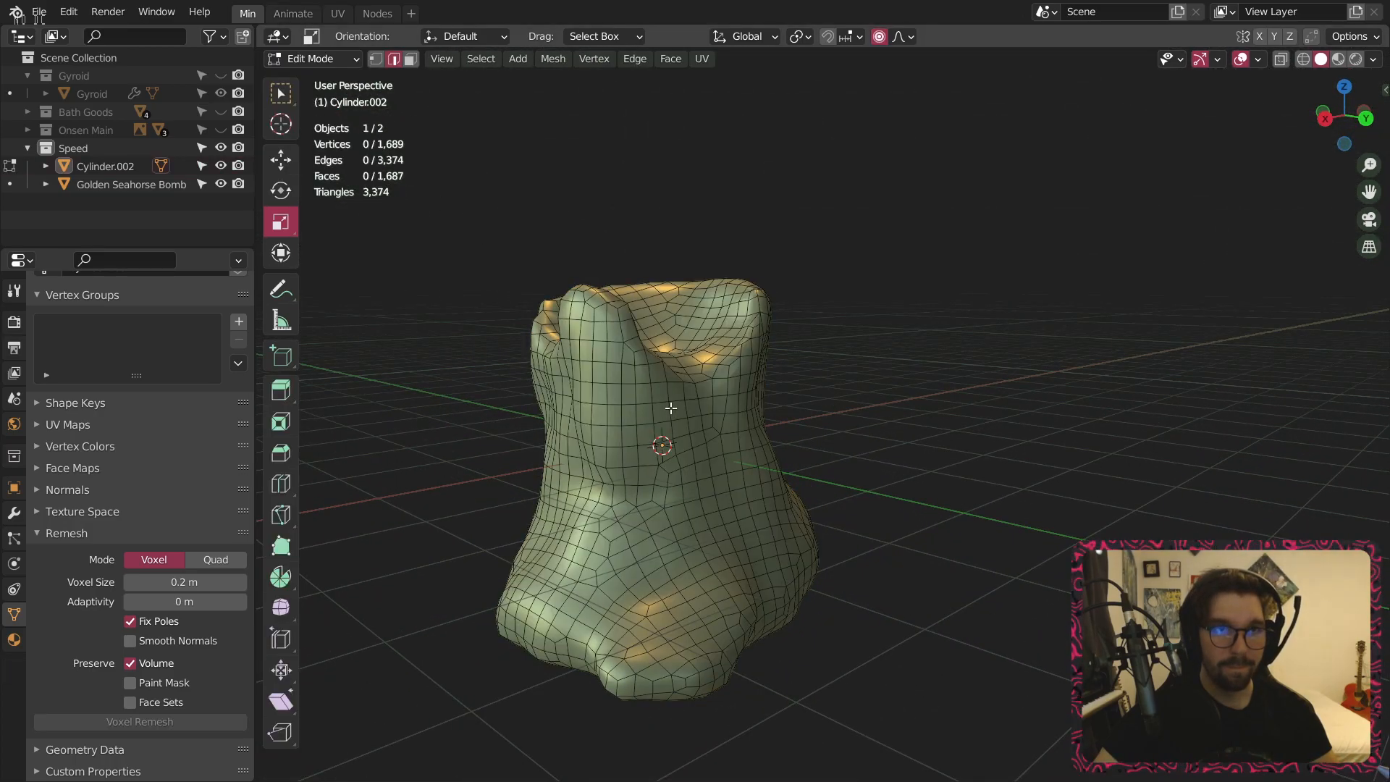
pyautogui.moveTo(672, 410); pyautogui.dragTo(615, 412, button='middle')
pyautogui.click(310, 59)
pyautogui.click(311, 52)
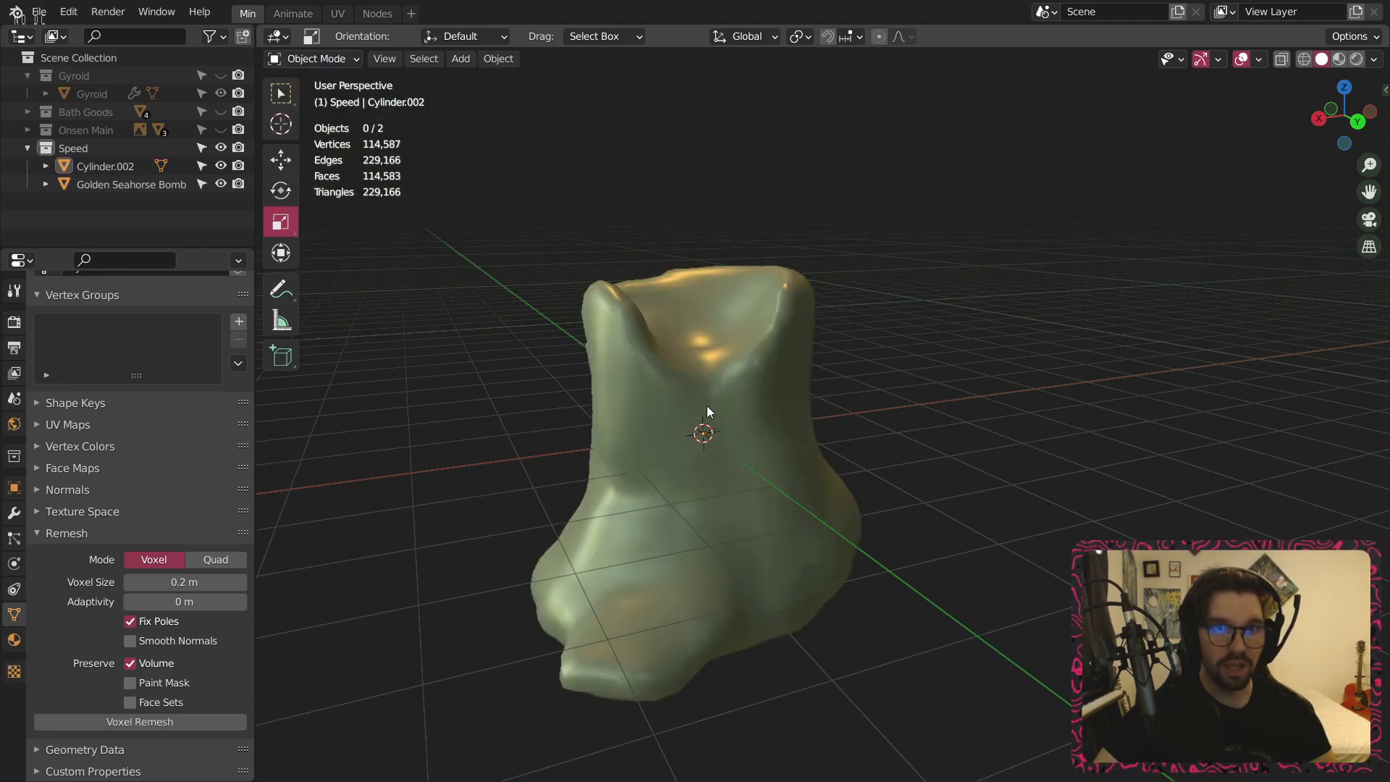
# Add a mesh cylinder with 12 vertices, a 1 m radius and a 2 m depth at the origin.
pyautogui.scroll(3, 696, 319)
pyautogui.click(471, 59)
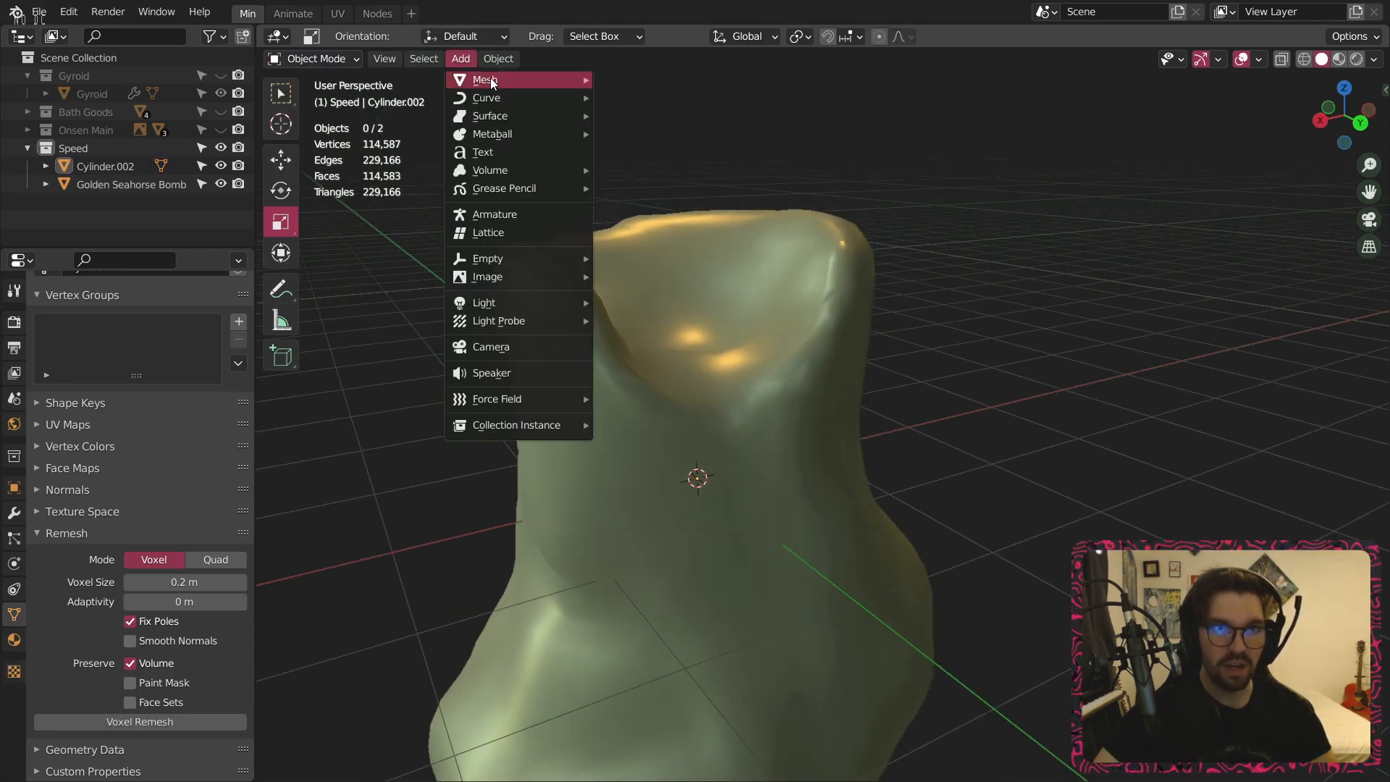
pyautogui.moveTo(490, 77)
pyautogui.click(666, 172)
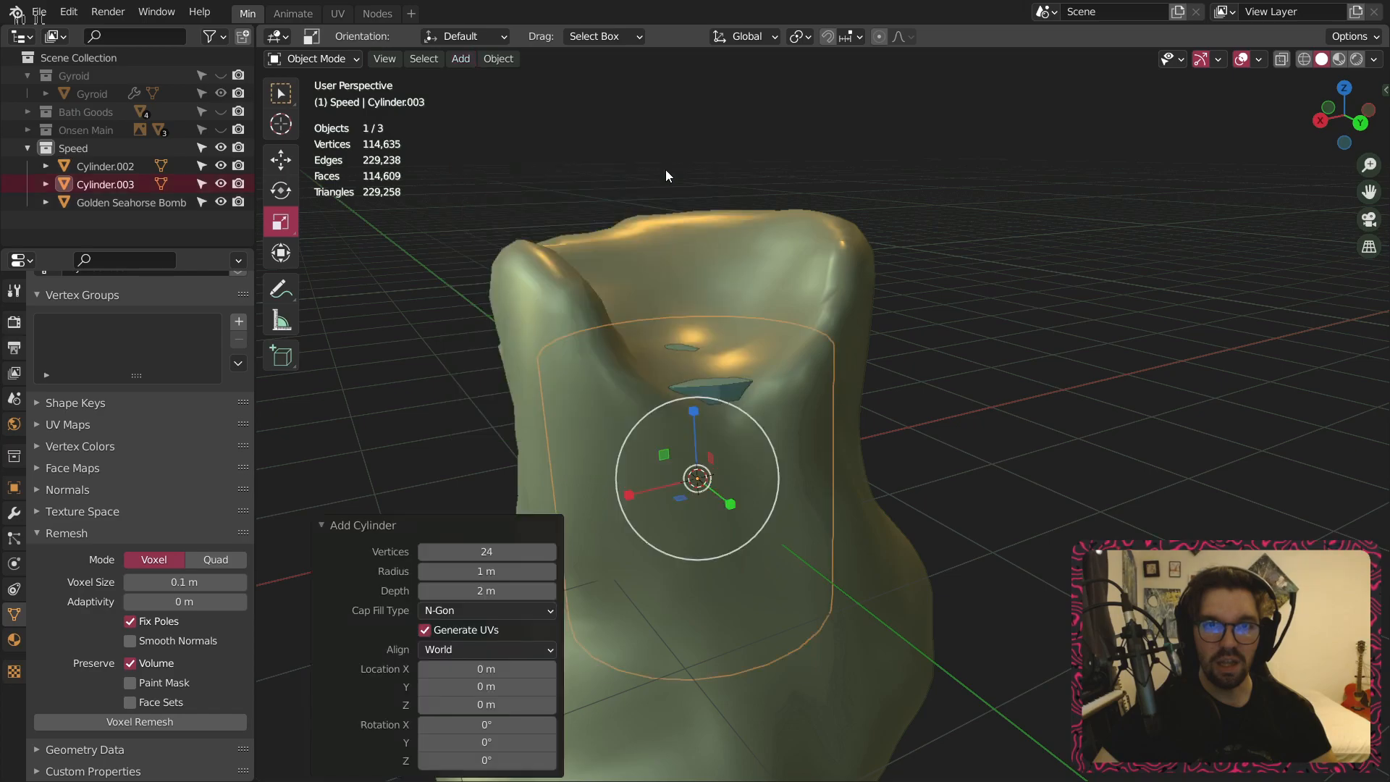
pyautogui.scroll(-6, 724, 333)
pyautogui.scroll(5, 732, 349)
pyautogui.moveTo(734, 335); pyautogui.dragTo(732, 348, button='middle')
pyautogui.click(500, 552)
pyautogui.write('12')
pyautogui.press('Return')
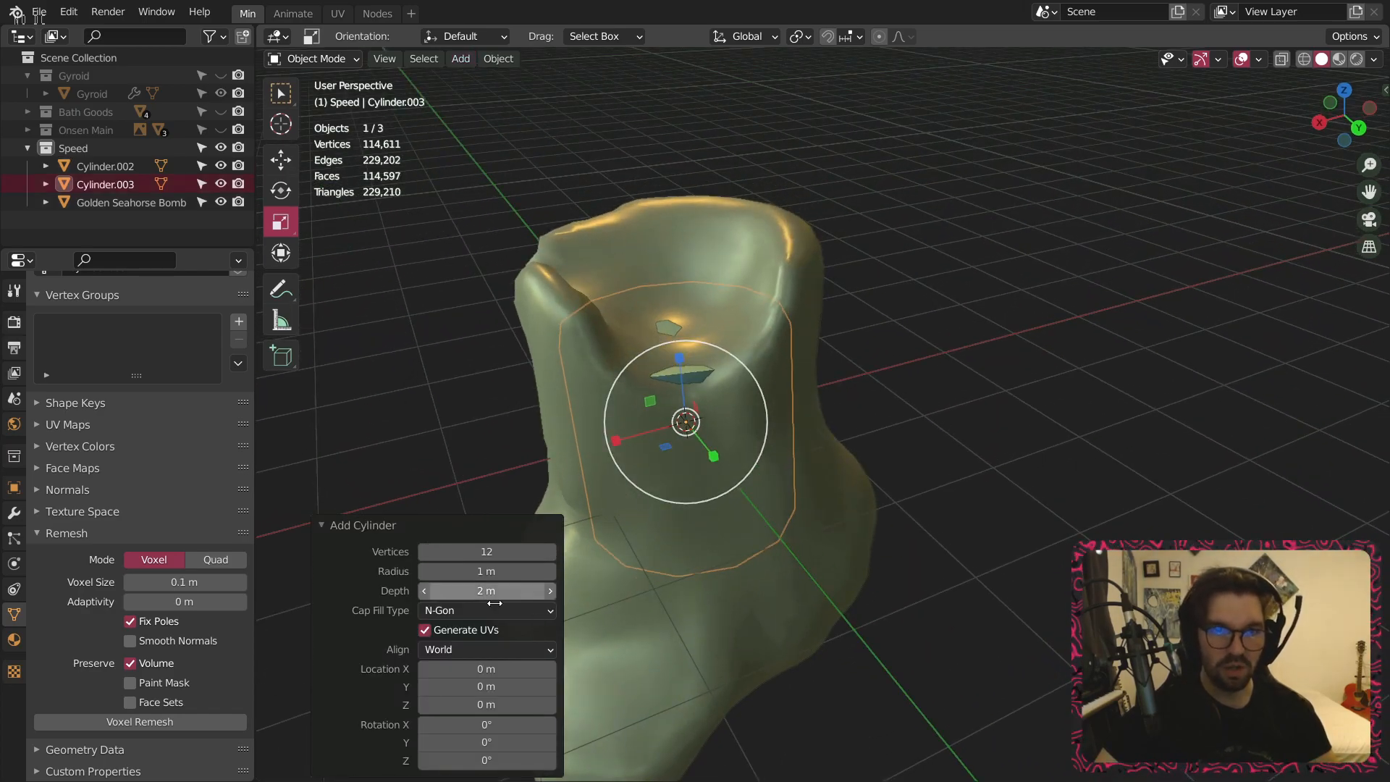
# Scale the cylinder uniformly by about 0.391 and raise it about 1.07 m along Z into the boot's opening.
pyautogui.press('s')
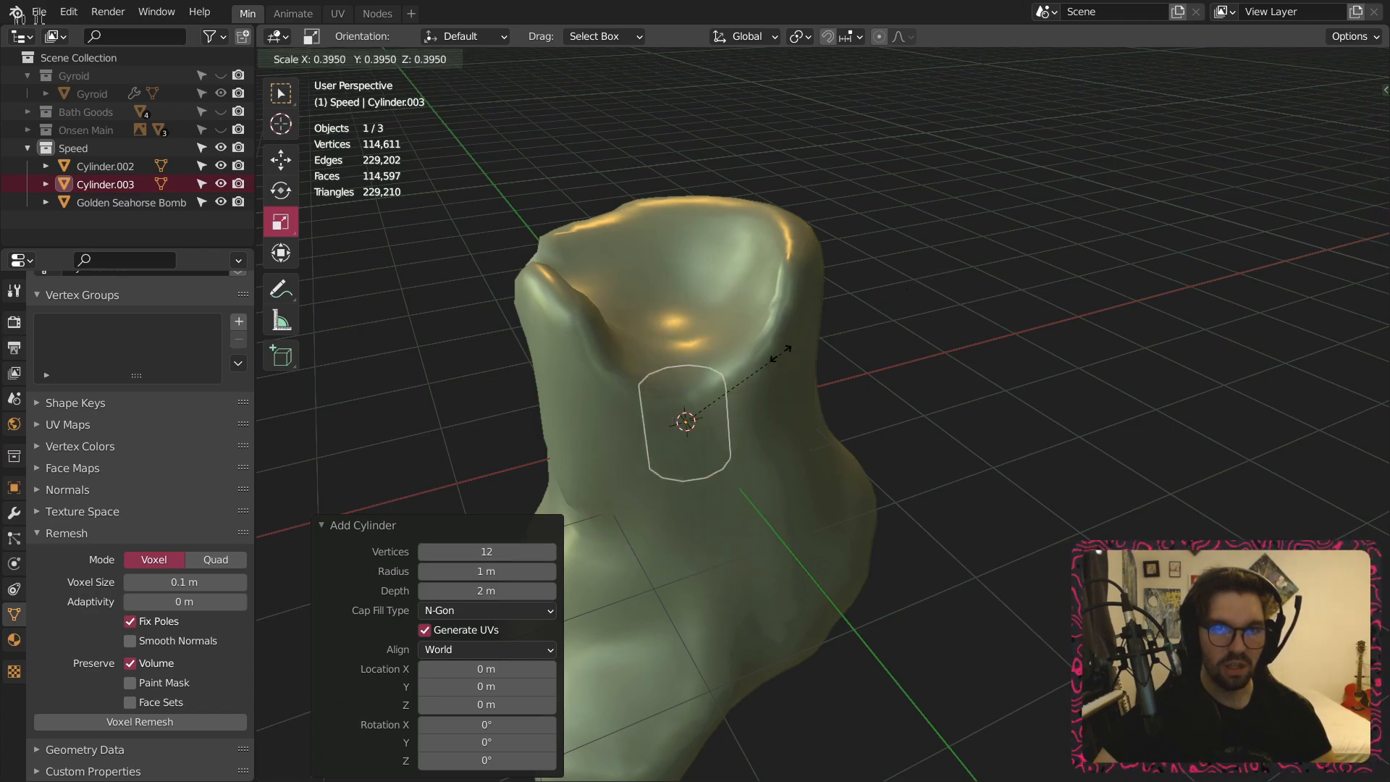
pyautogui.press('Return')
pyautogui.hotkey('shift', 'space')
pyautogui.press('g')
pyautogui.moveTo(677, 354); pyautogui.dragTo(671, 247)
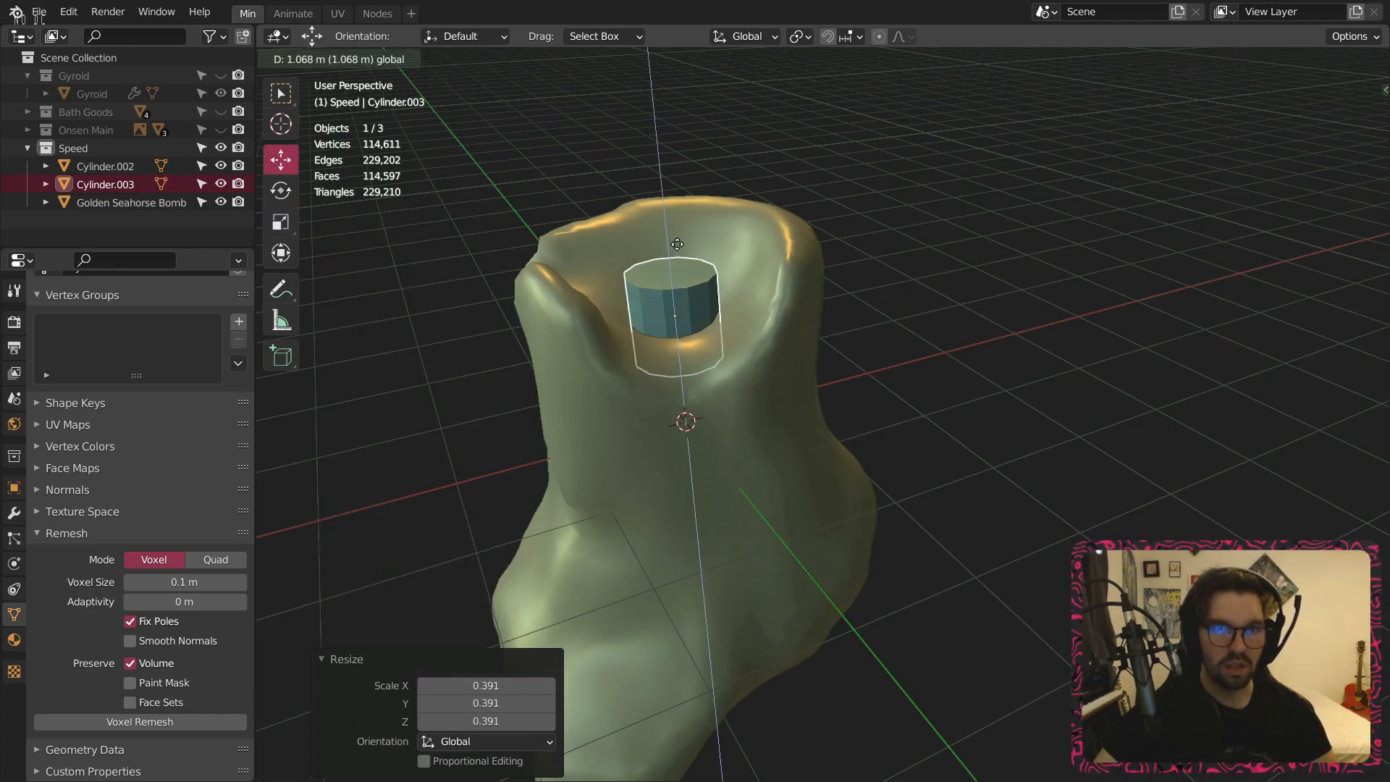
# Shrink the cylinder uniformly by about 0.164 and stretch it along Z into a thin upright rod.
pyautogui.scroll(4, 687, 262)
pyautogui.press('s')
pyautogui.click(649, 301)
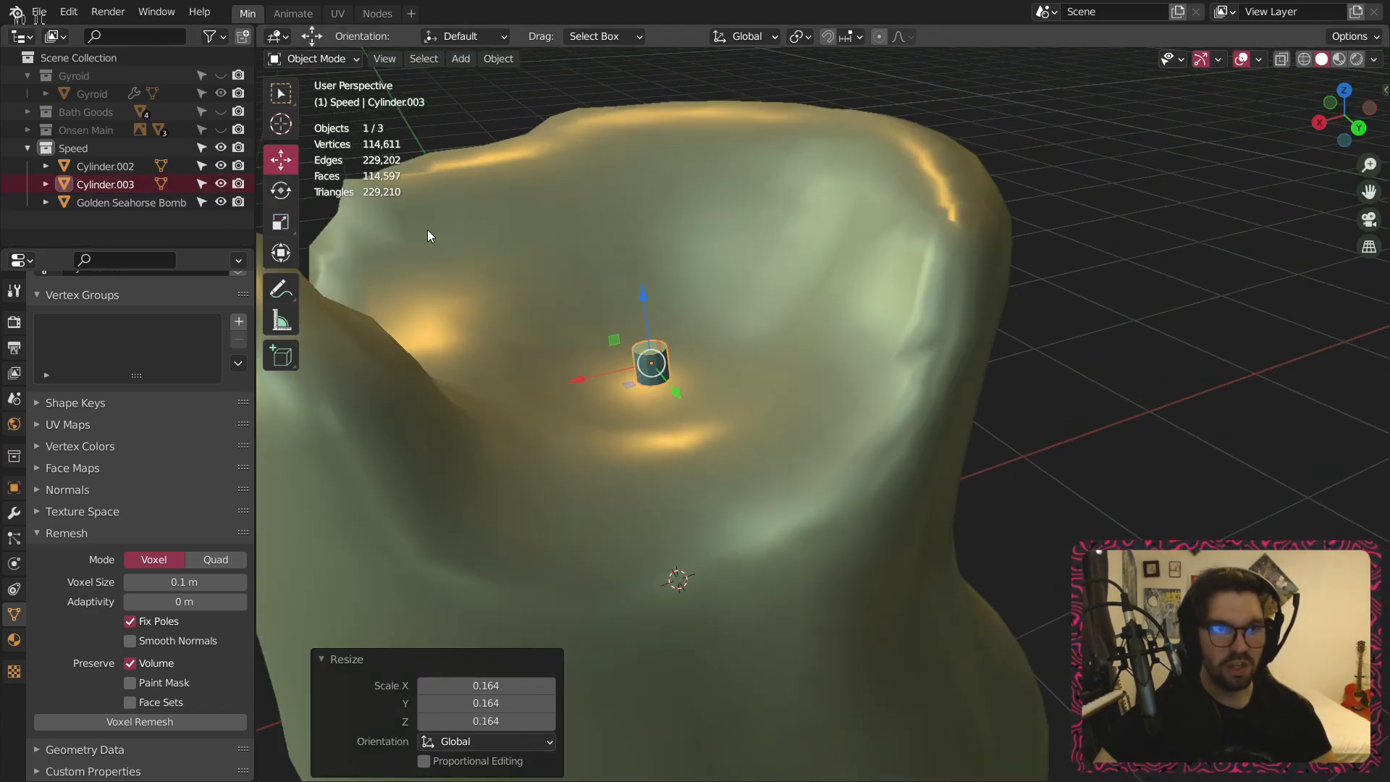
pyautogui.click(283, 224)
pyautogui.moveTo(643, 296); pyautogui.dragTo(643, 232)
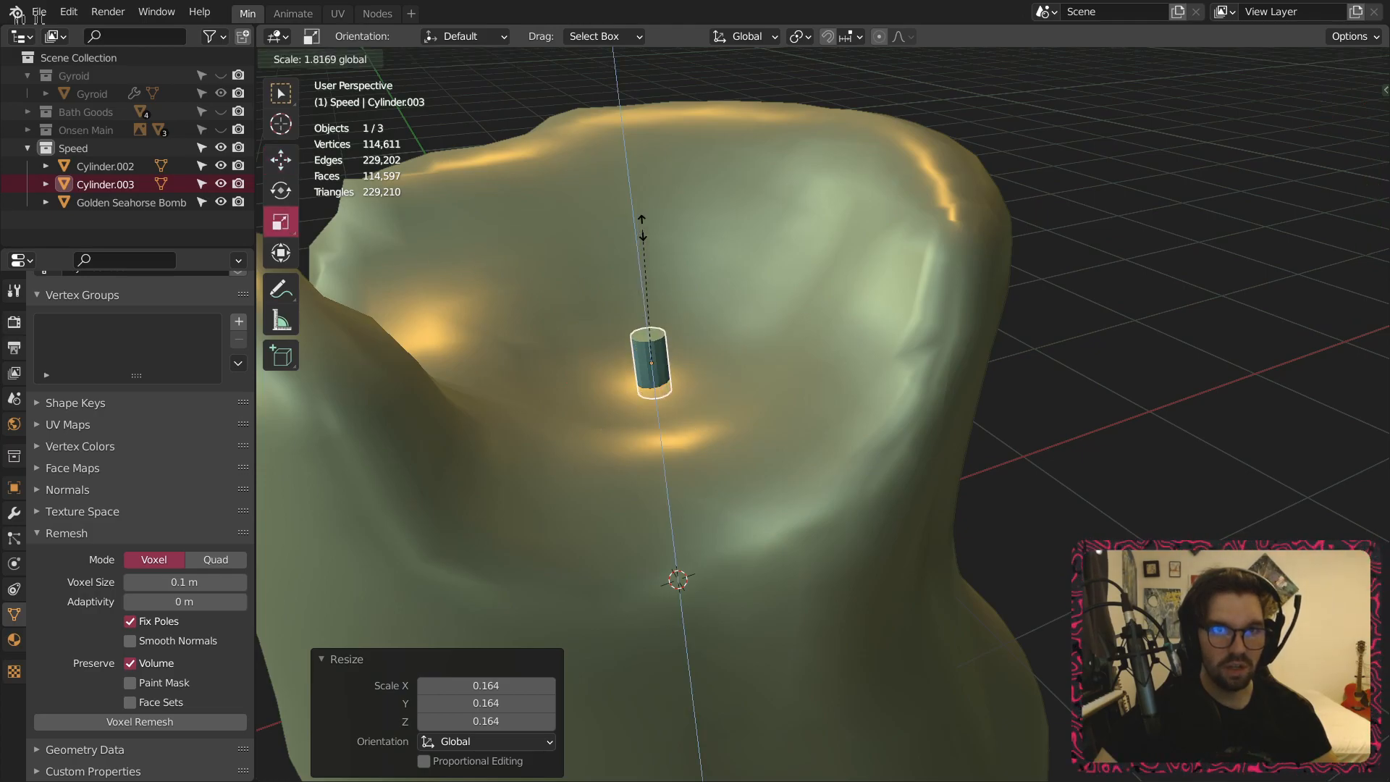
pyautogui.moveTo(659, 97); pyautogui.dragTo(659, 91)
pyautogui.click(1079, 432)
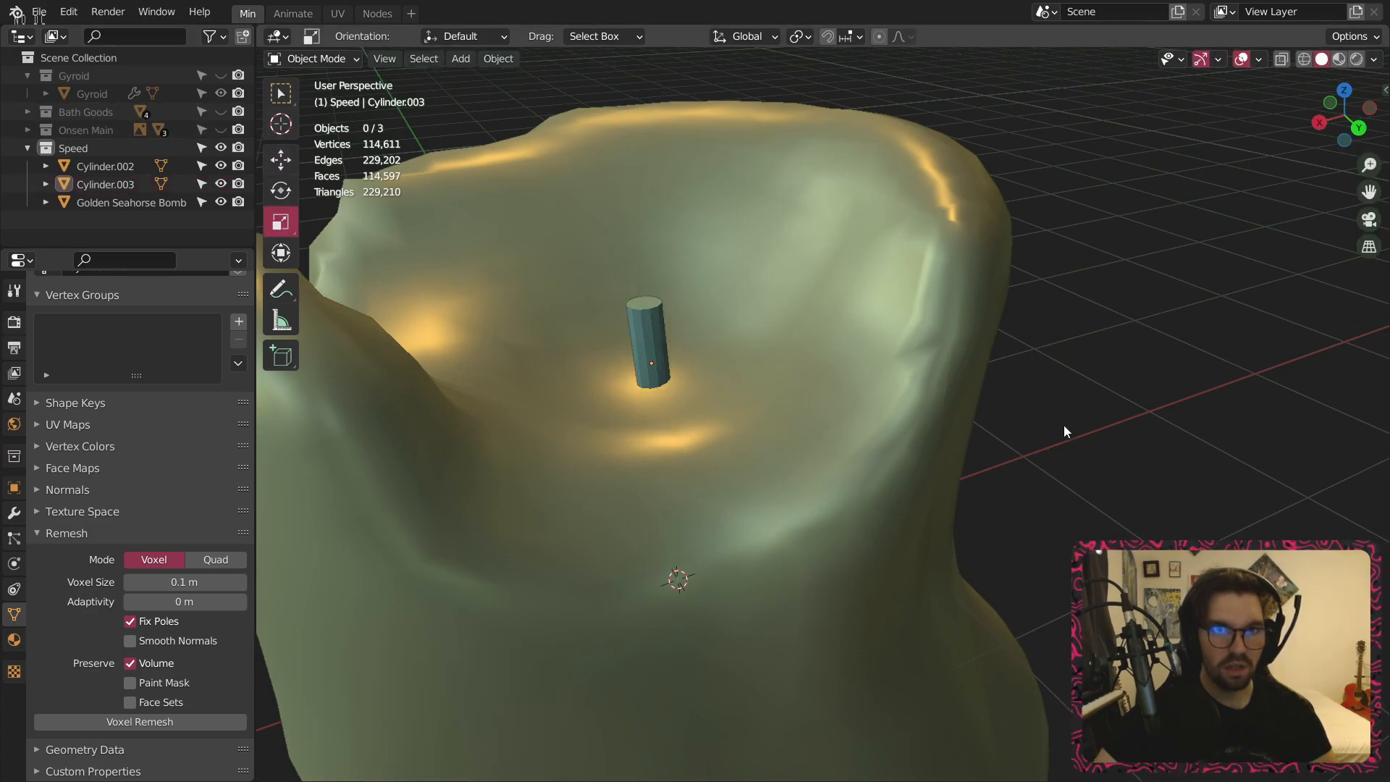
# Lower the small cylinder about 0.028 m along Z into the opening's floor and shade it smooth.
pyautogui.scroll(-4, 991, 403)
pyautogui.click(852, 372)
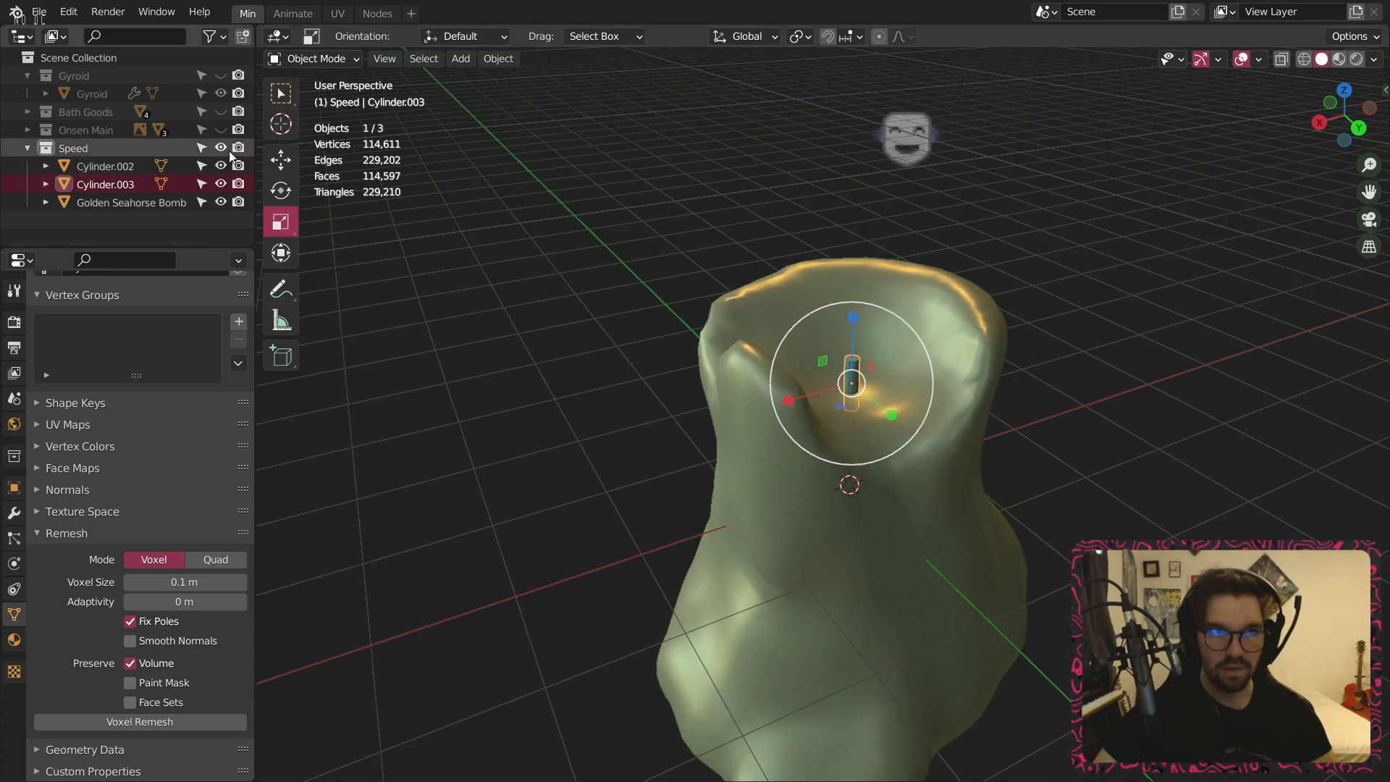
pyautogui.click(281, 159)
pyautogui.moveTo(853, 315); pyautogui.dragTo(847, 316)
pyautogui.scroll(4, 1080, 423)
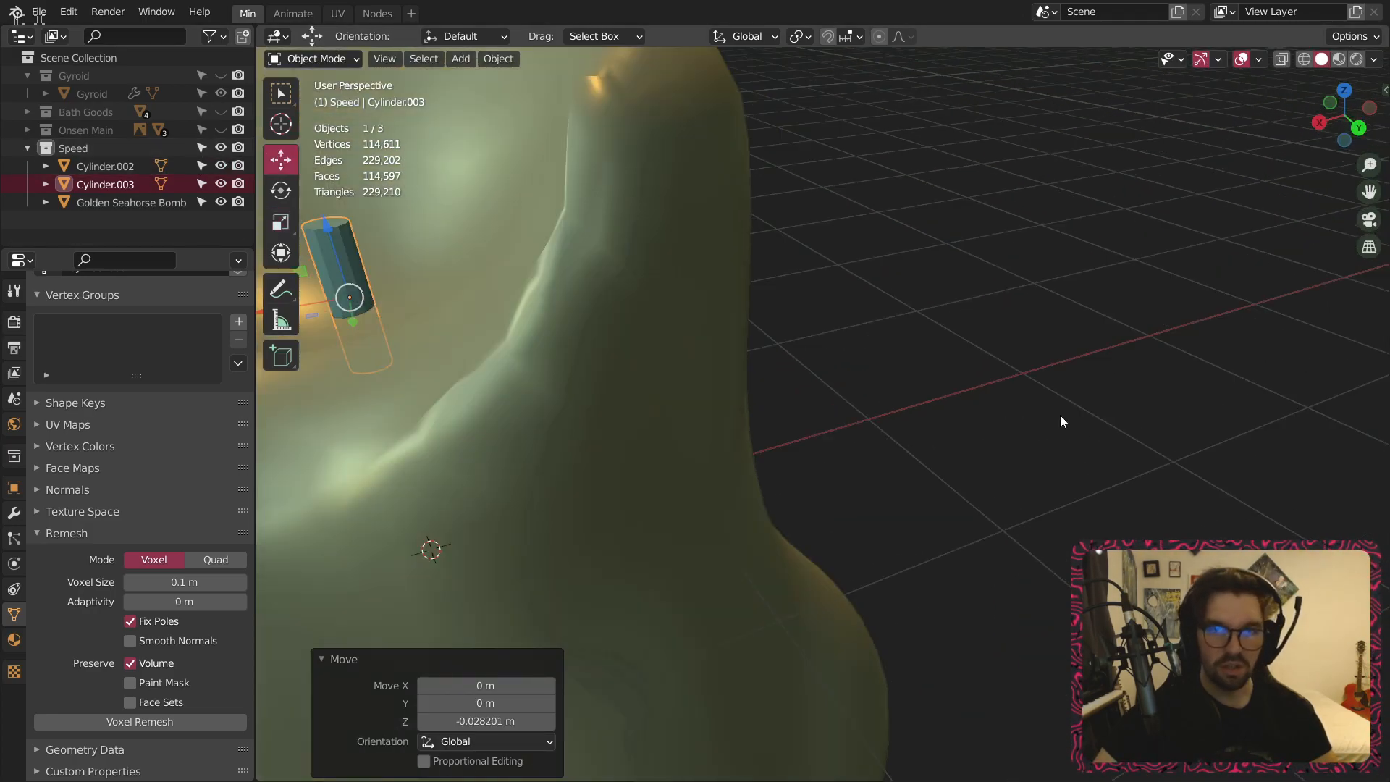
pyautogui.press('KP_Decimal')
pyautogui.rightClick(510, 309)
pyautogui.click(512, 307)
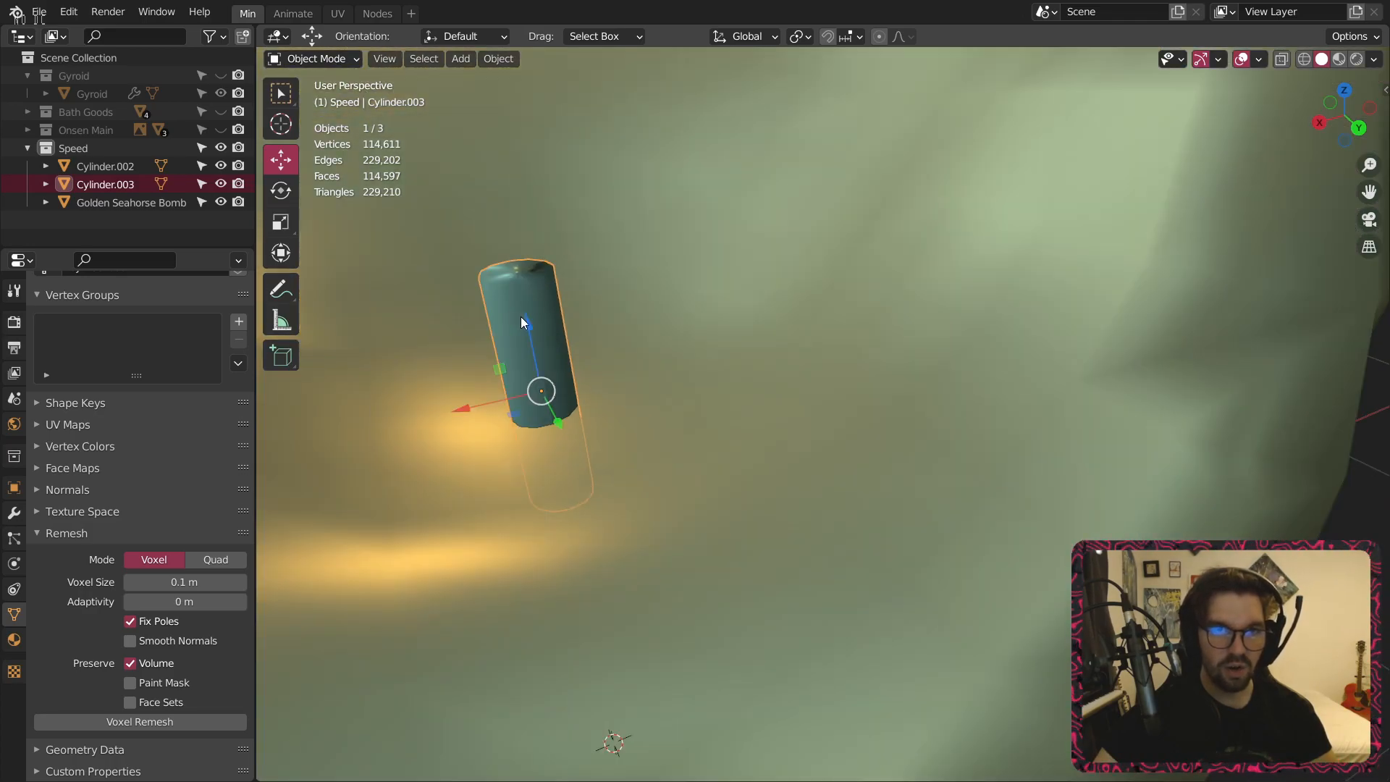
# Try to apply location, rotation and scale to the small cylinder, and undo it.
pyautogui.click(305, 59)
pyautogui.click(319, 98)
pyautogui.click(320, 60)
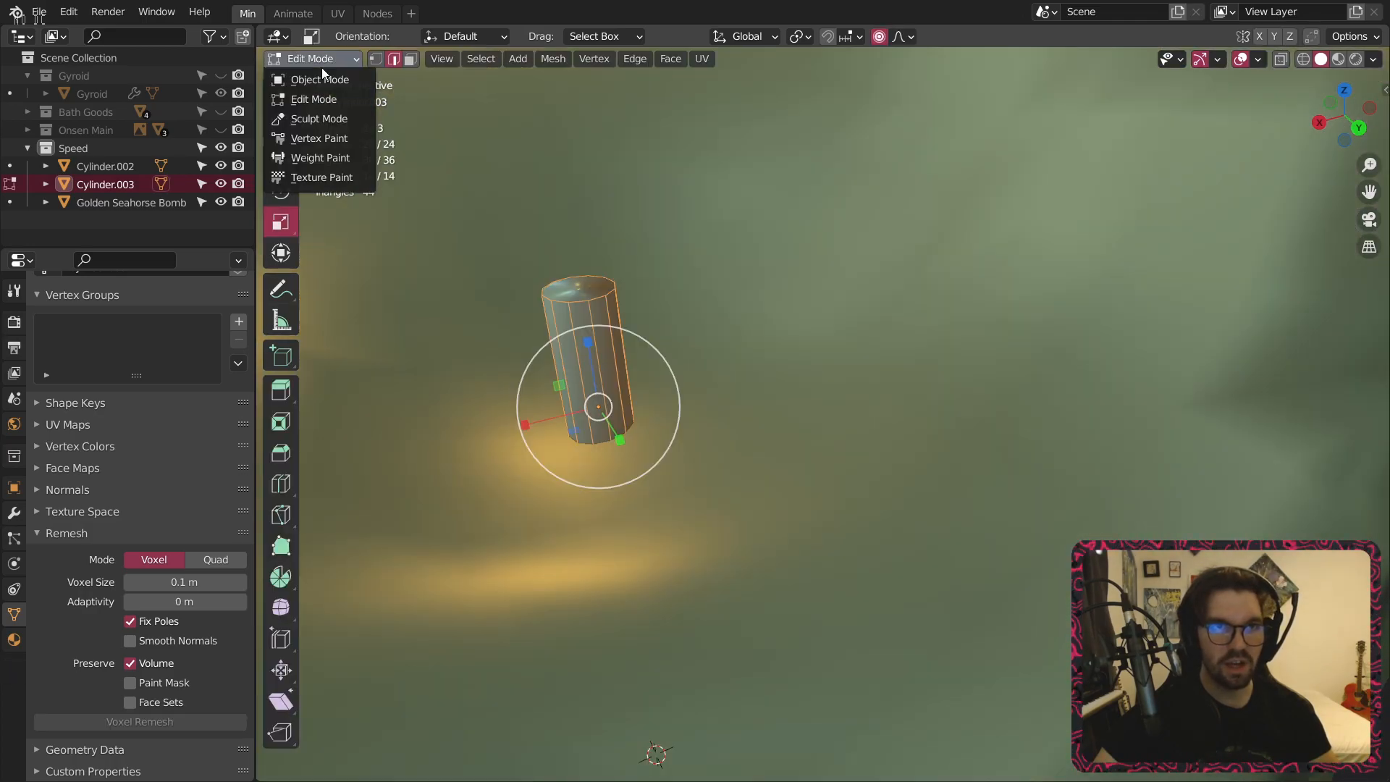
pyautogui.click(319, 79)
pyautogui.click(572, 306)
pyautogui.click(579, 319)
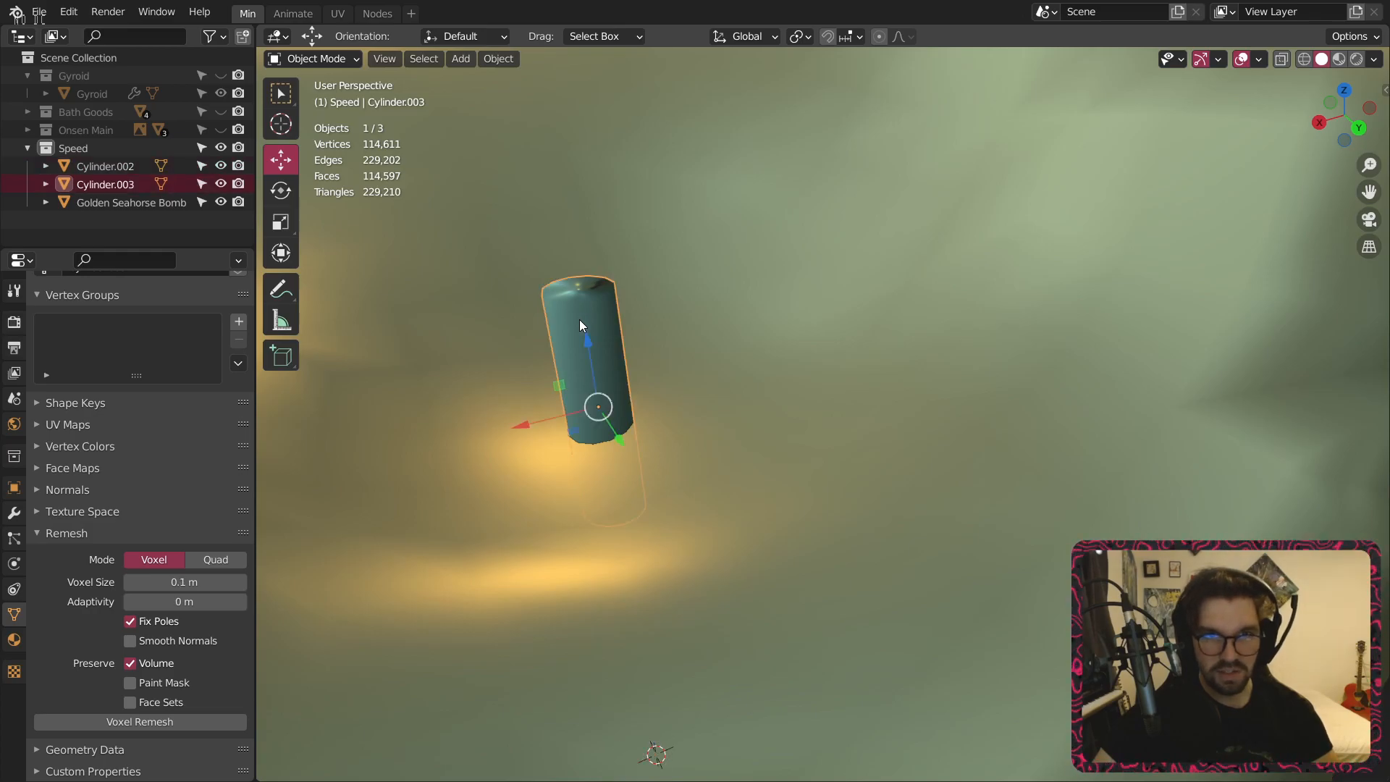
pyautogui.hotkey('ctrl', 'a')
pyautogui.click(597, 332)
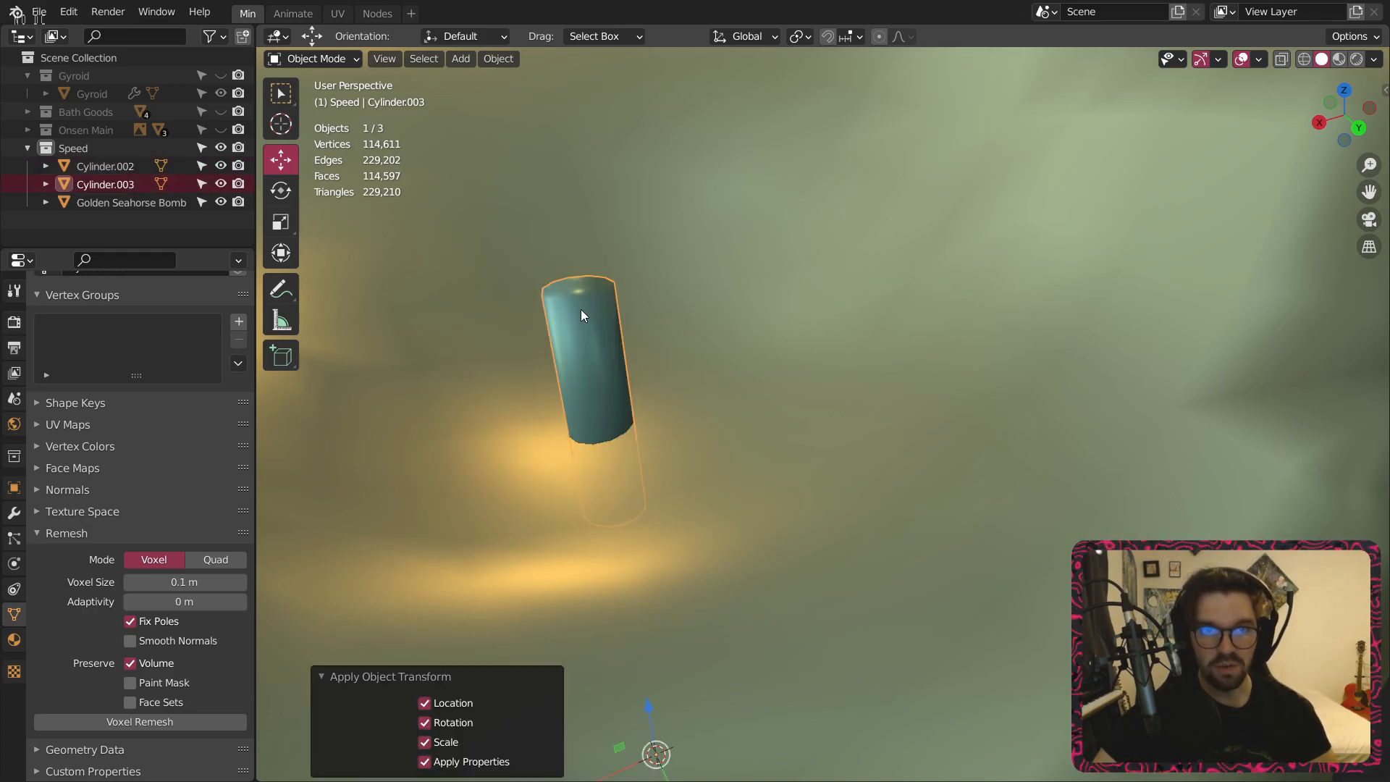
pyautogui.hotkey('ctrl', 'z')
# Apply the scale transform of the small cylinder in the boot's opening.
pyautogui.rightClick(585, 303)
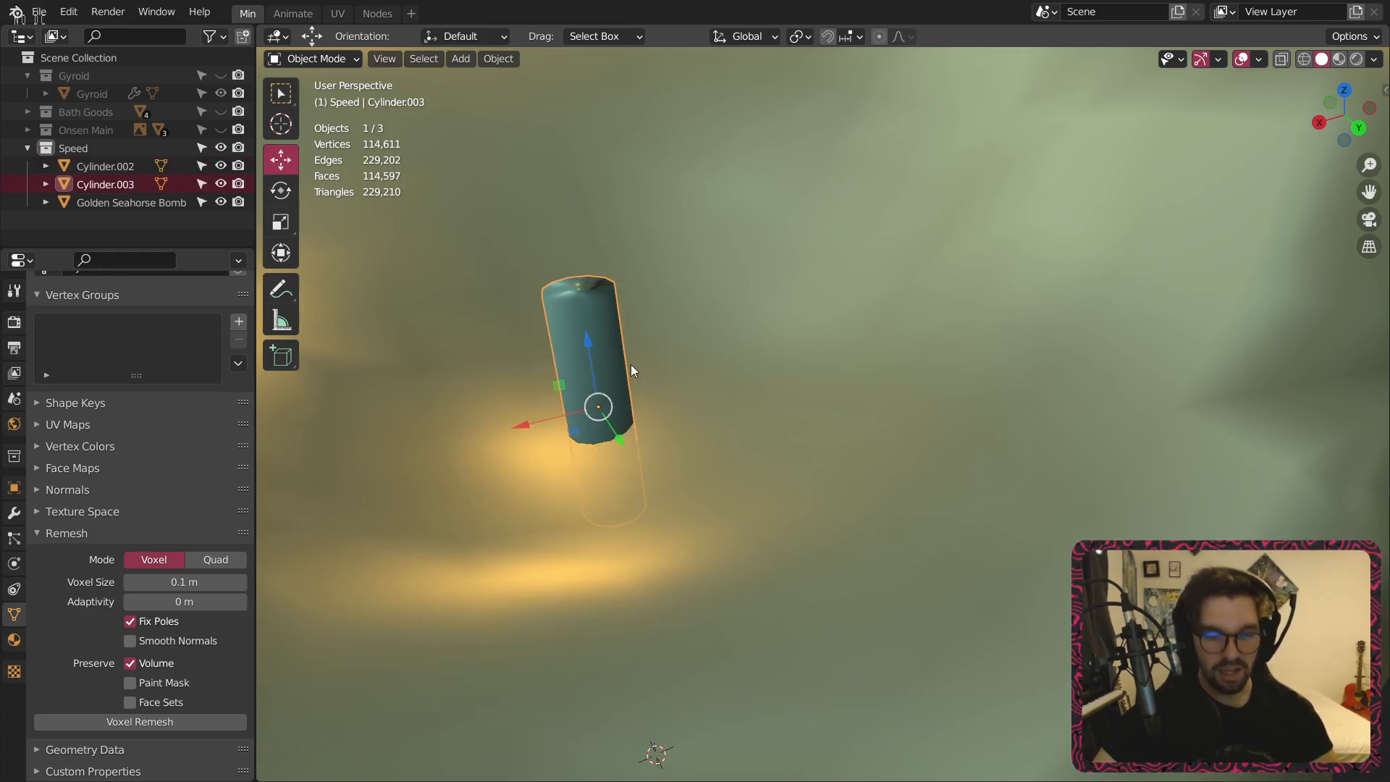
pyautogui.hotkey('ctrl', 'a')
pyautogui.click(596, 341)
# Round off the small cylinder's top by beveling the top face's edges 0.0452 m wide with 3 segments.
pyautogui.click(339, 60)
pyautogui.click(320, 88)
pyautogui.click(410, 59)
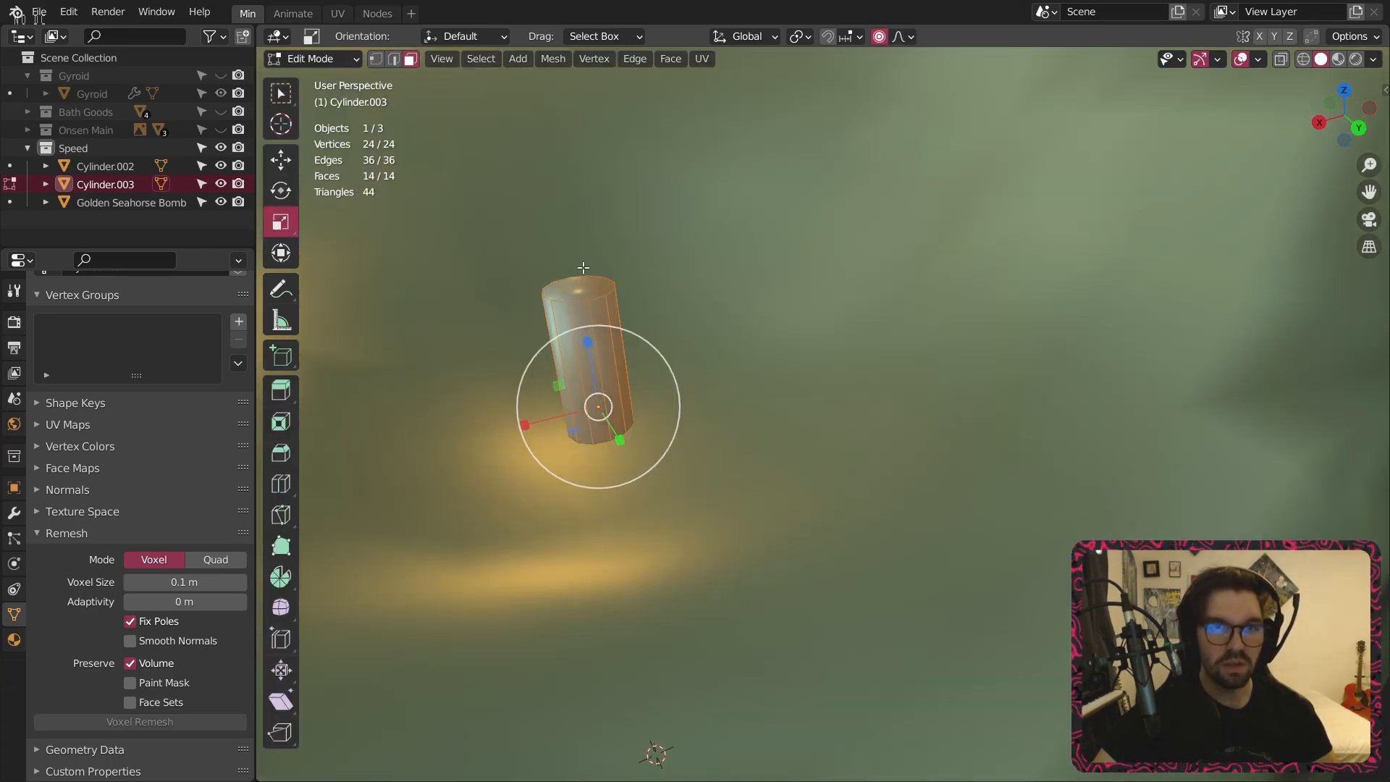
pyautogui.click(579, 291)
pyautogui.press('i')
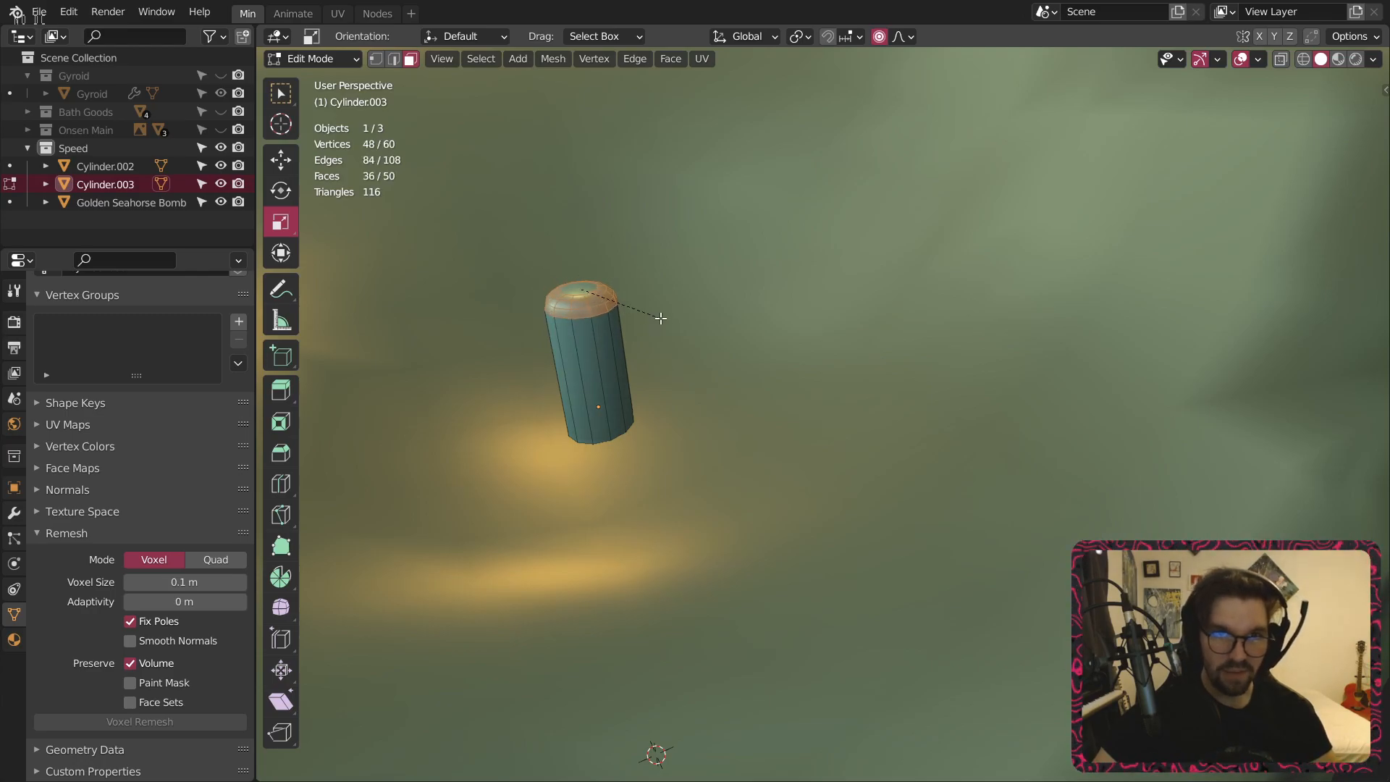
pyautogui.click(670, 311)
pyautogui.click(313, 59)
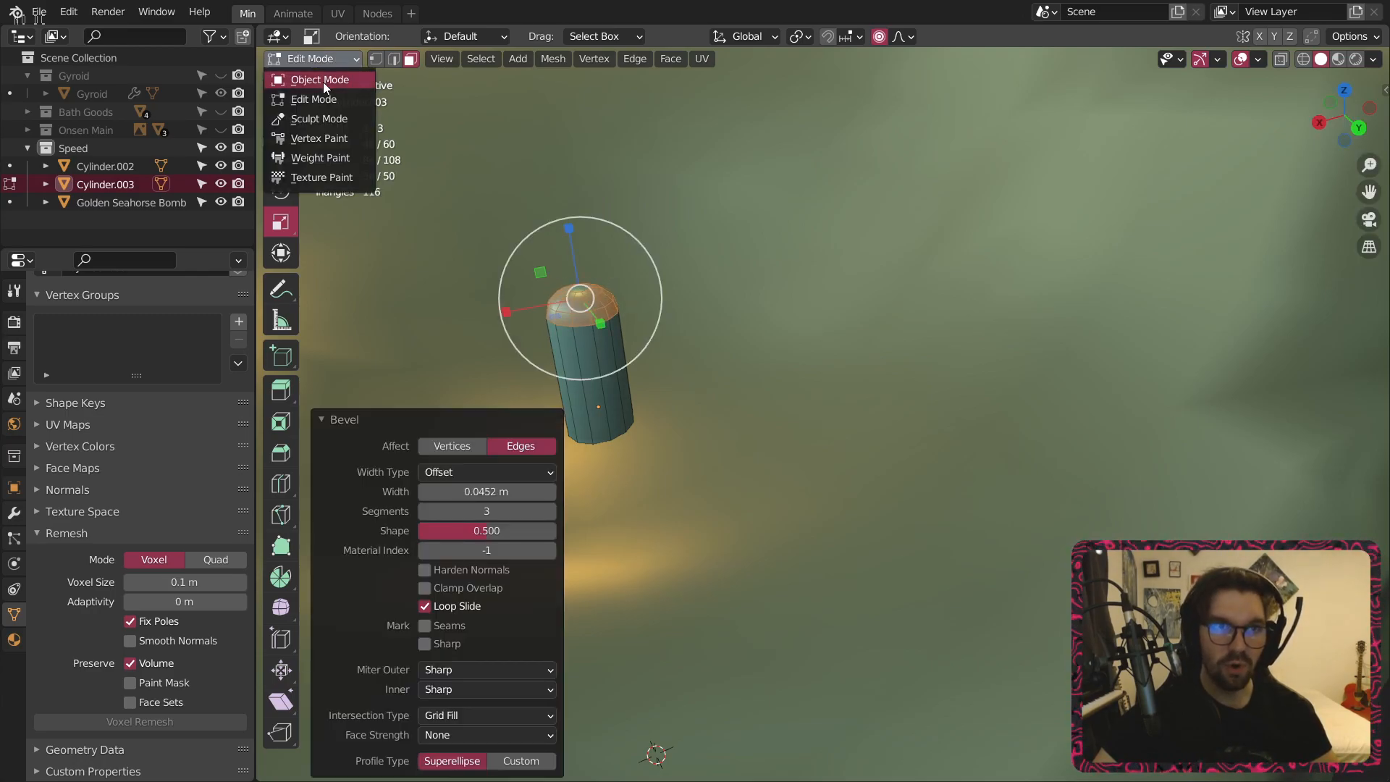
pyautogui.click(323, 79)
pyautogui.scroll(6, 620, 311)
pyautogui.scroll(-5, 1111, 376)
pyautogui.moveTo(1111, 375); pyautogui.dragTo(1072, 420, button='middle')
pyautogui.click(1187, 462)
pyautogui.scroll(6, 776, 376)
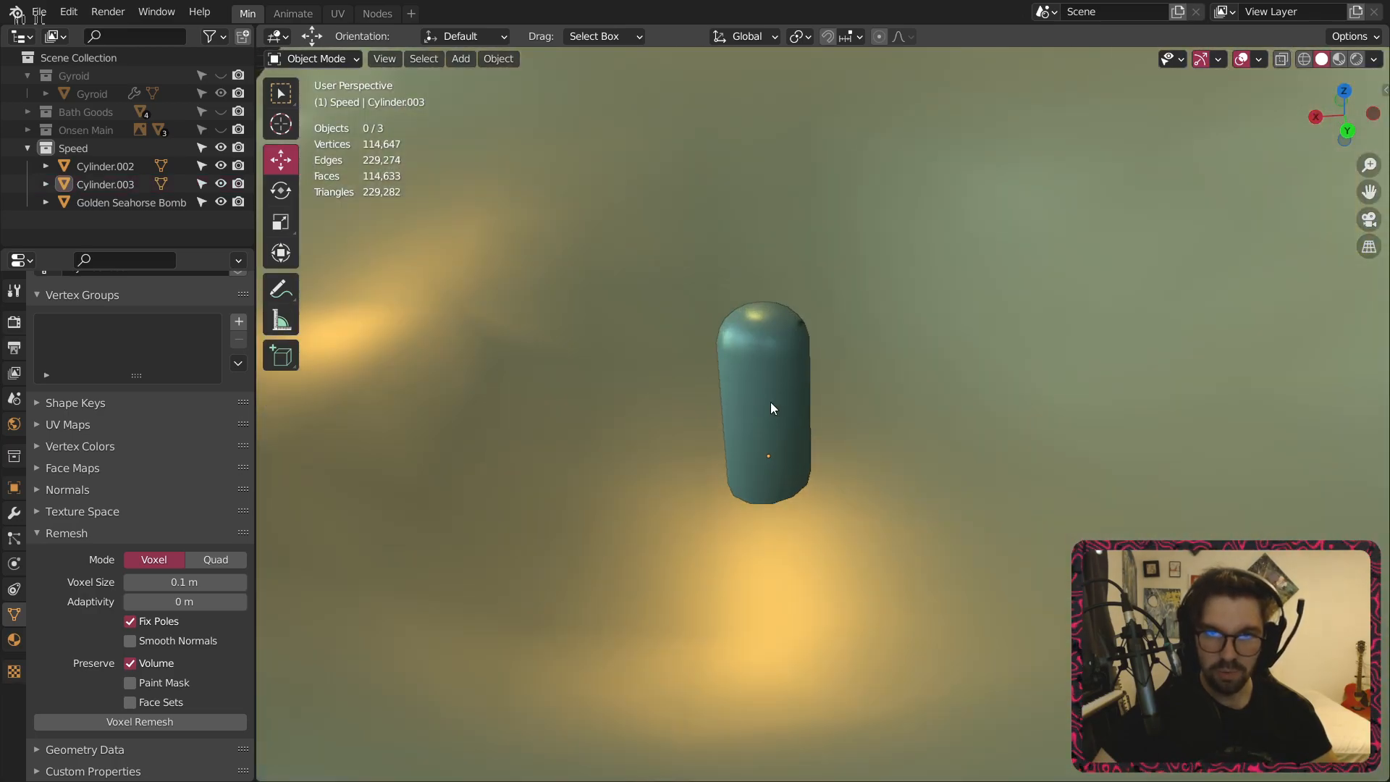
# Lower the rounded cylinder along Z so it sits deeper in the opening's floor.
pyautogui.click(776, 402)
pyautogui.scroll(-5, 864, 422)
pyautogui.scroll(-3, 862, 421)
pyautogui.moveTo(862, 422); pyautogui.dragTo(883, 330, button='middle')
pyautogui.scroll(5, 887, 396)
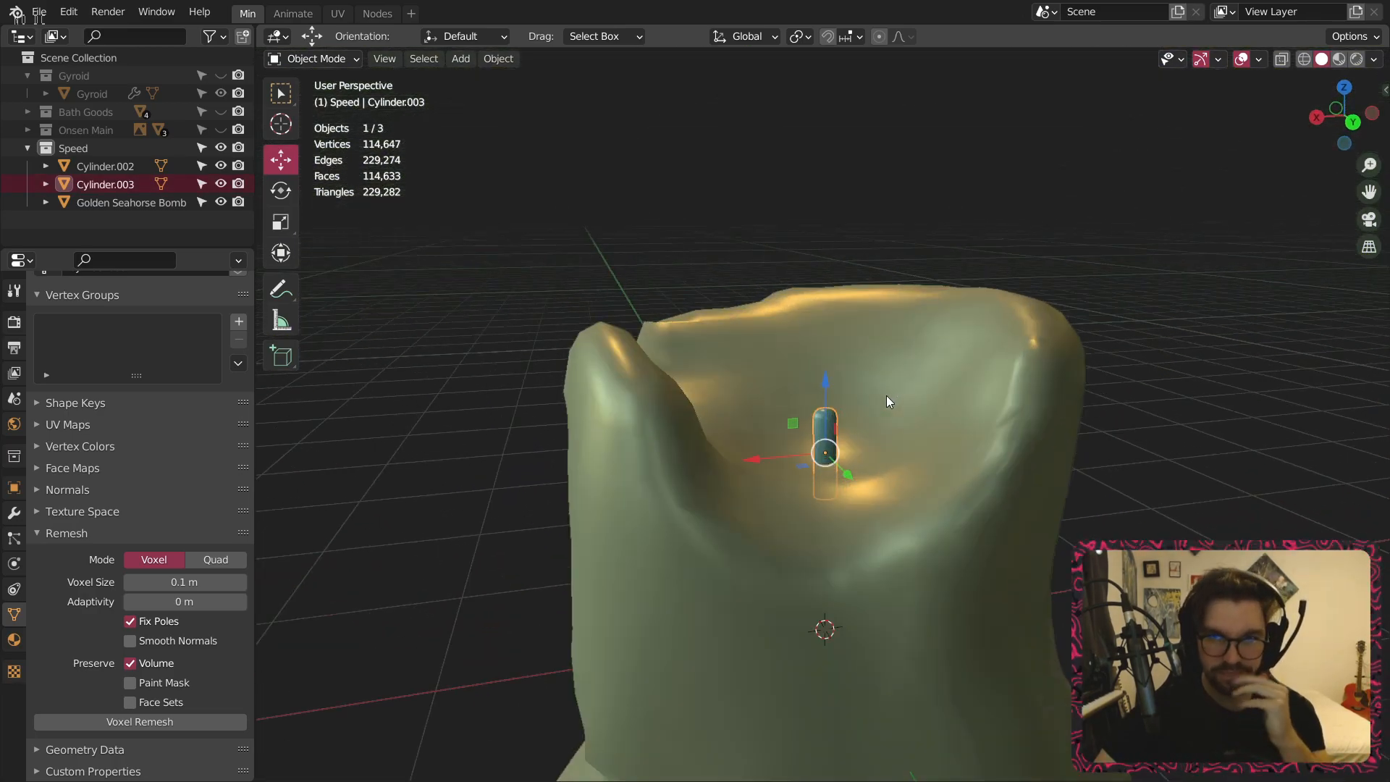
pyautogui.moveTo(799, 394); pyautogui.dragTo(800, 418)
pyautogui.hotkey('alt', 'a')
pyautogui.keyDown('shift'); pyautogui.moveTo(878, 457); pyautogui.dragTo(837, 440, button='middle'); pyautogui.keyUp('shift')
pyautogui.scroll(2, 840, 443)
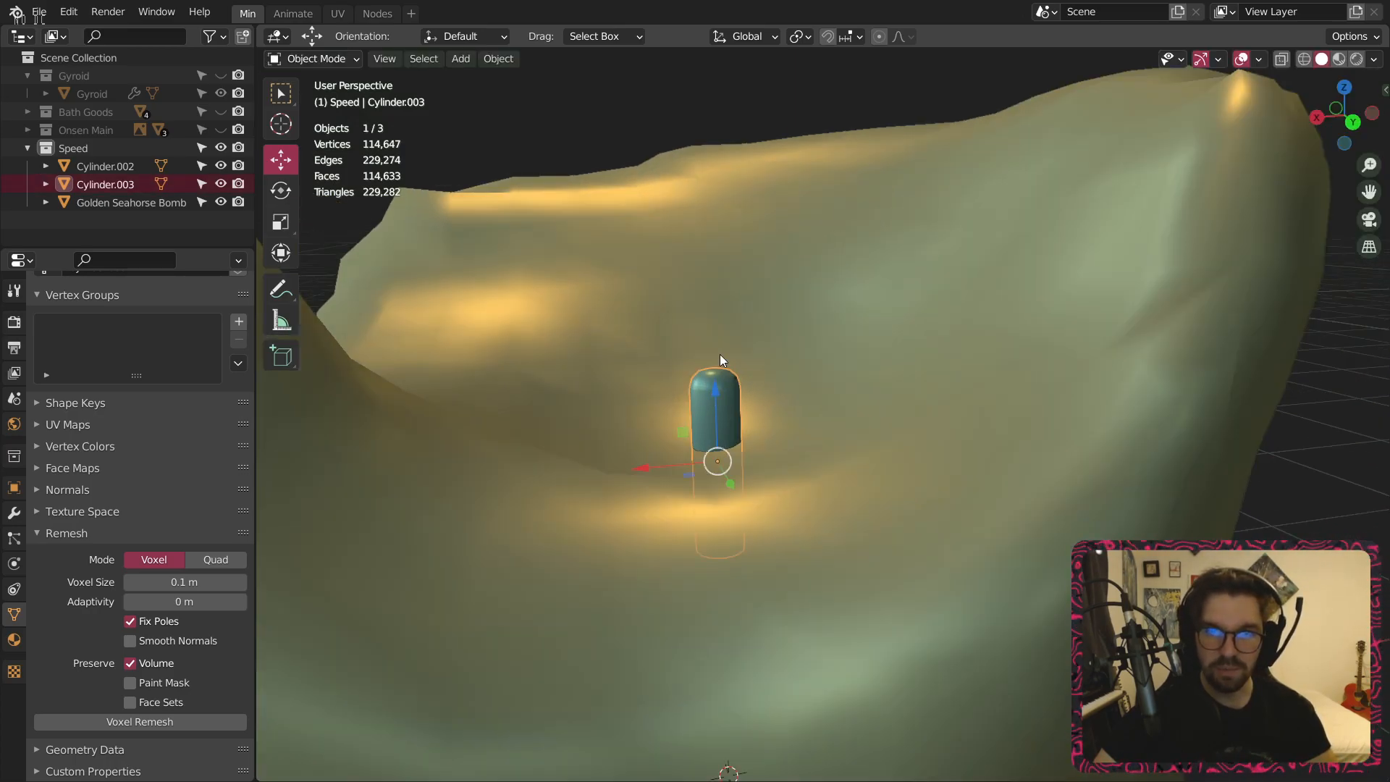
# Raise the rounded cylinder slightly along Z and tilt it 16.9° about the global Y axis.
pyautogui.moveTo(715, 393); pyautogui.dragTo(672, 393)
pyautogui.hotkey('shift', 'space')
pyautogui.press('r')
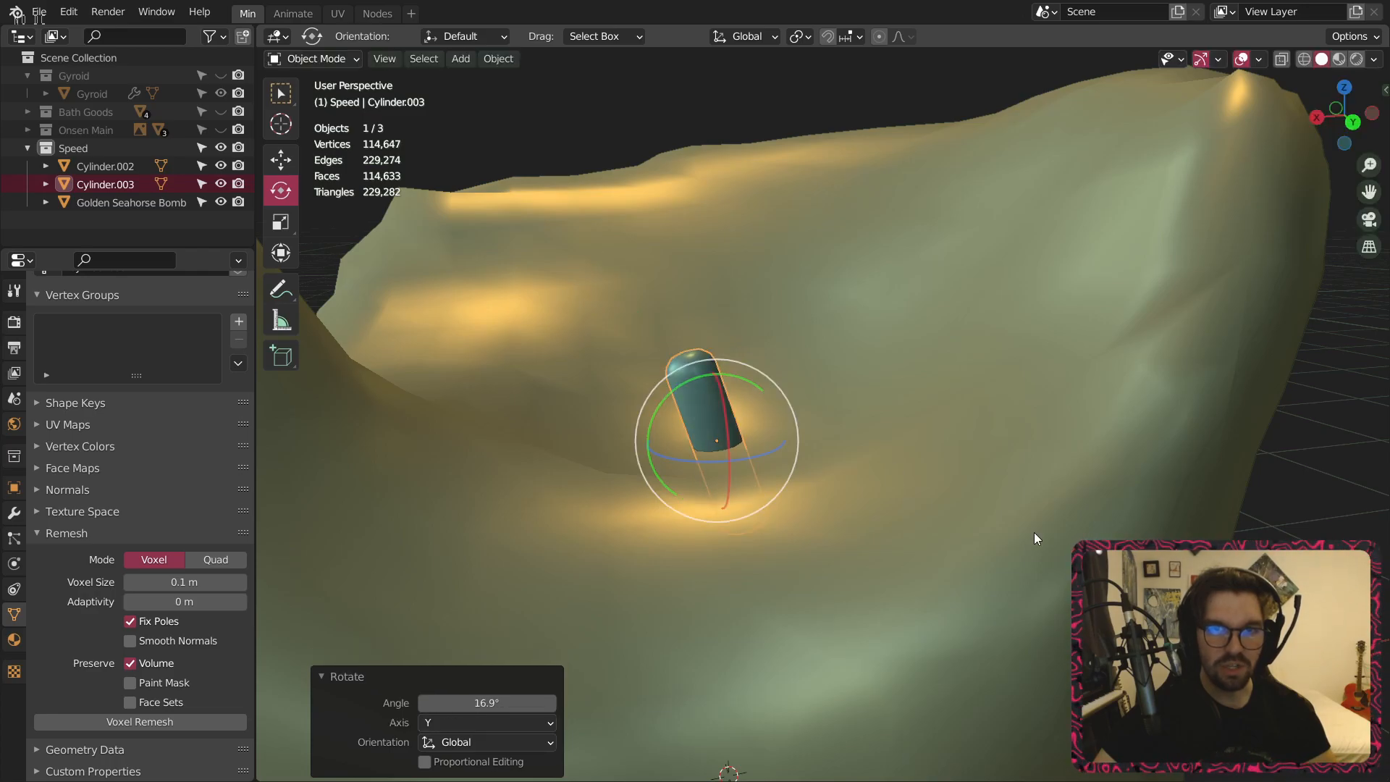
pyautogui.hotkey('alt', 'a')
pyautogui.scroll(-4, 971, 476)
pyautogui.moveTo(971, 476); pyautogui.dragTo(557, 159, button='middle')
pyautogui.click(462, 61)
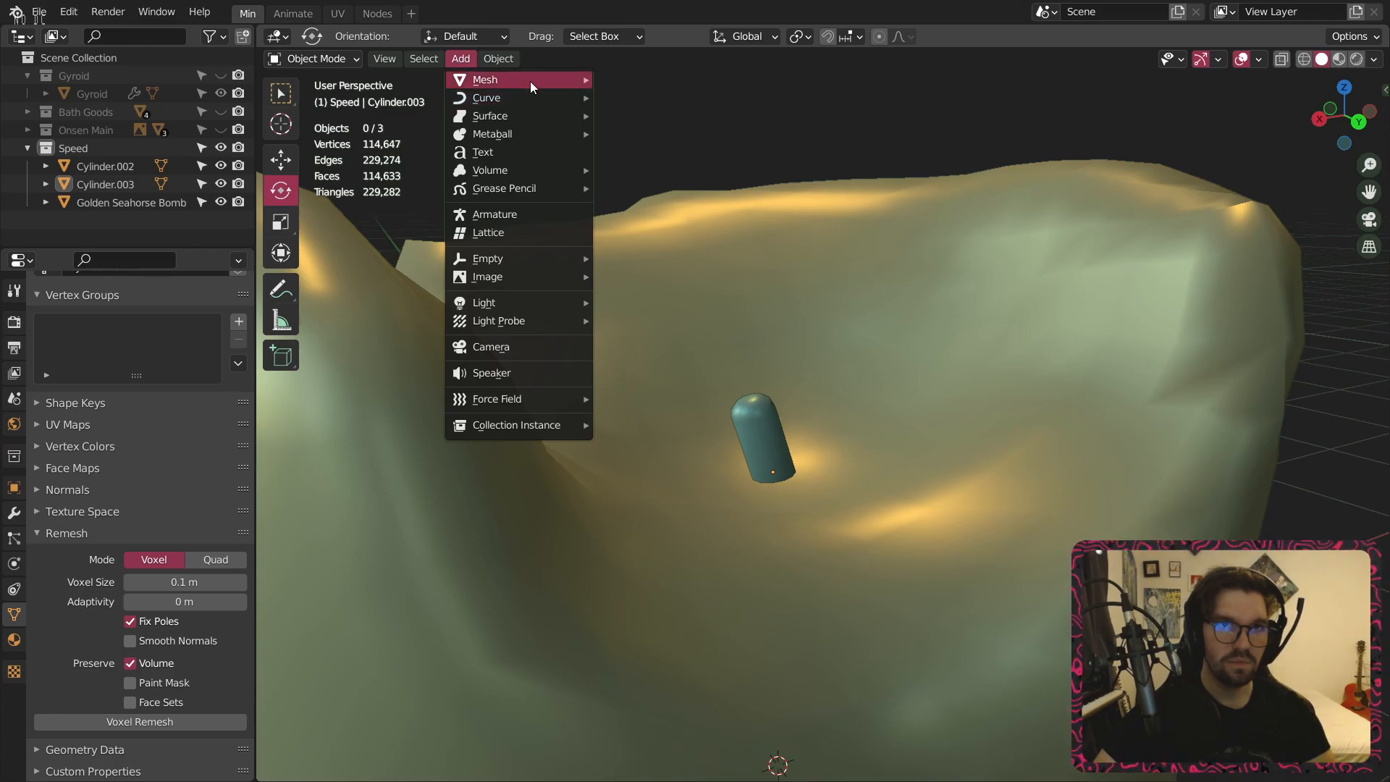
pyautogui.moveTo(534, 80)
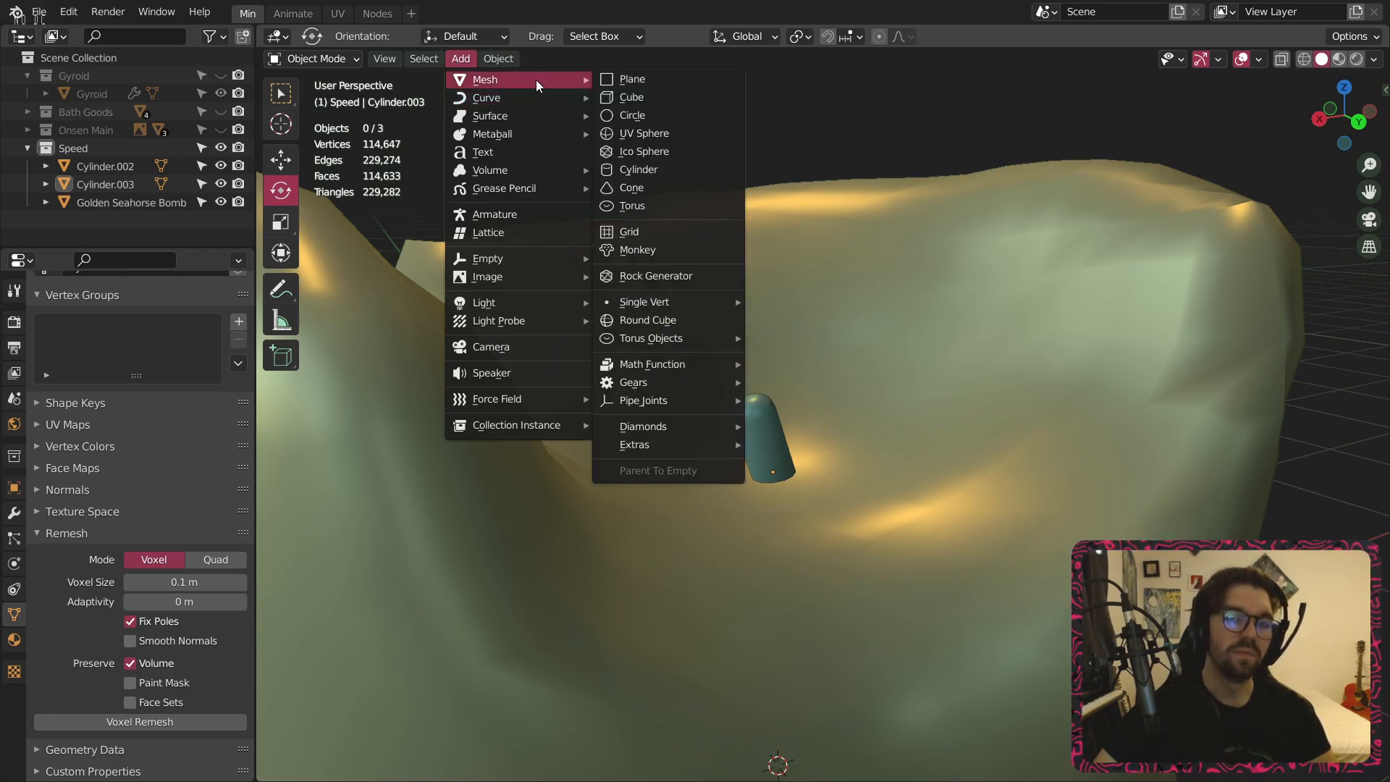
pyautogui.scroll(-3, 1296, 613)
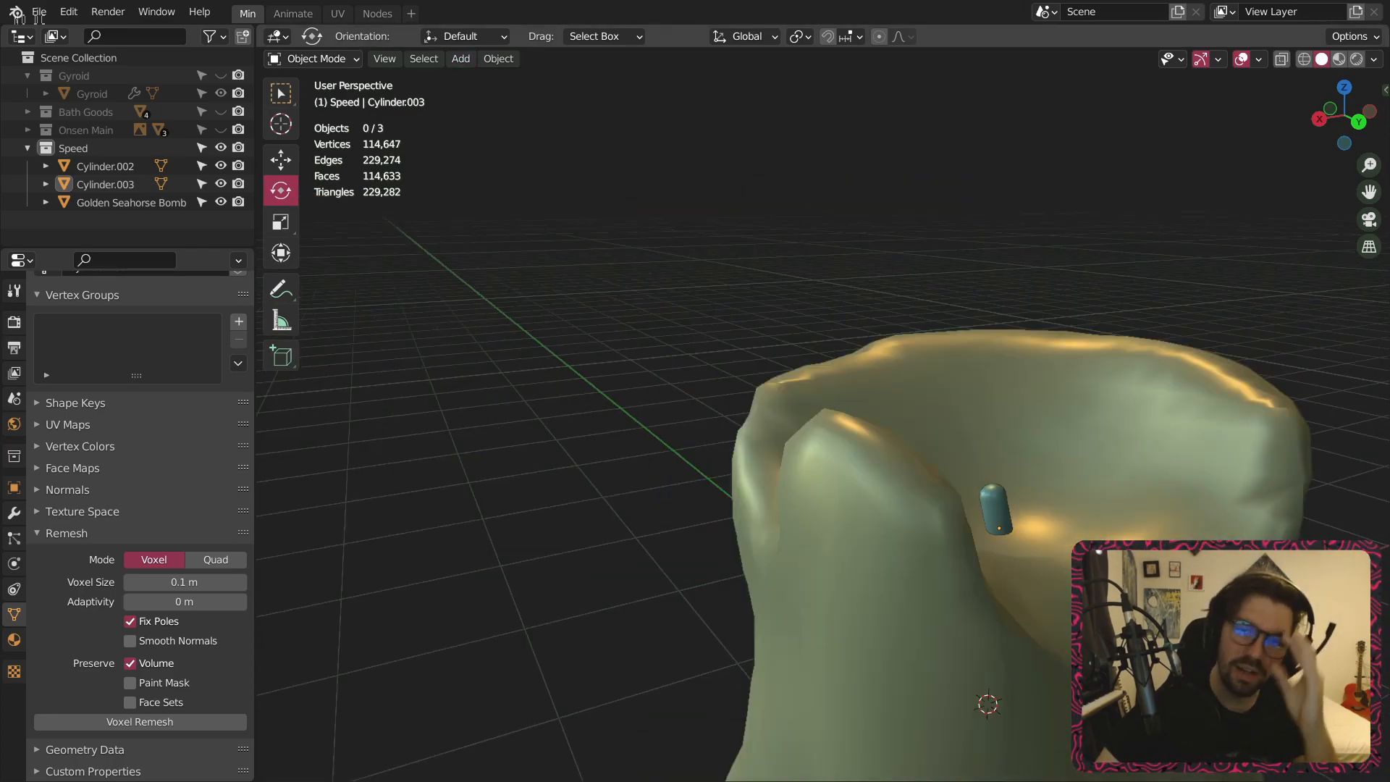
# Move the seahorse along Y closer to the boot-shaped object and scale it uniformly by 3.094.
pyautogui.moveTo(905, 463); pyautogui.dragTo(898, 499, button='middle')
pyautogui.click(914, 519)
pyautogui.click(280, 159)
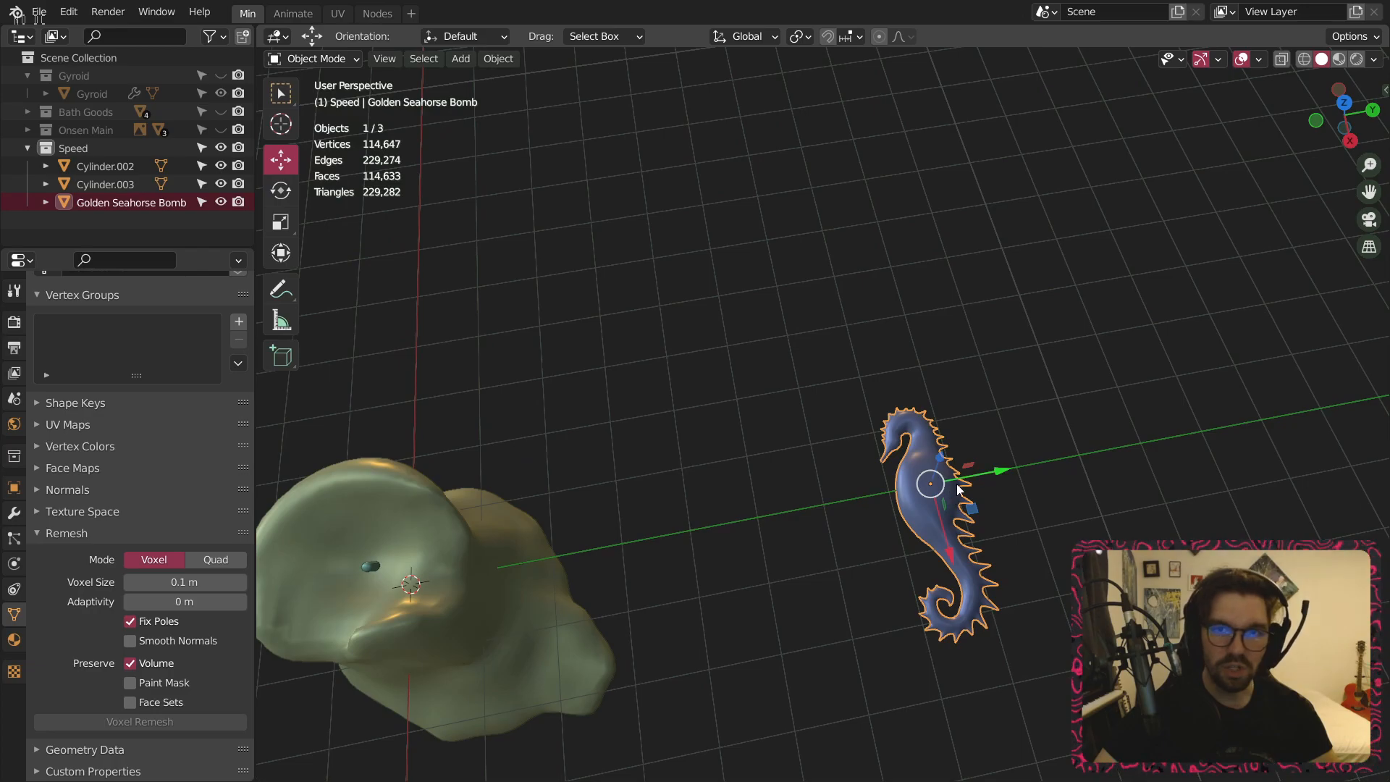
pyautogui.moveTo(994, 470); pyautogui.dragTo(767, 524)
pyautogui.keyDown('shift'); pyautogui.moveTo(768, 524); pyautogui.dragTo(855, 485, button='middle'); pyautogui.keyUp('shift')
pyautogui.click(504, 543)
pyautogui.click(798, 535)
# Scale the seahorse uniformly by 0.580 and adjust its position along Y and X beside the boot-shaped object.
pyautogui.moveTo(849, 459); pyautogui.dragTo(923, 445)
pyautogui.press('s')
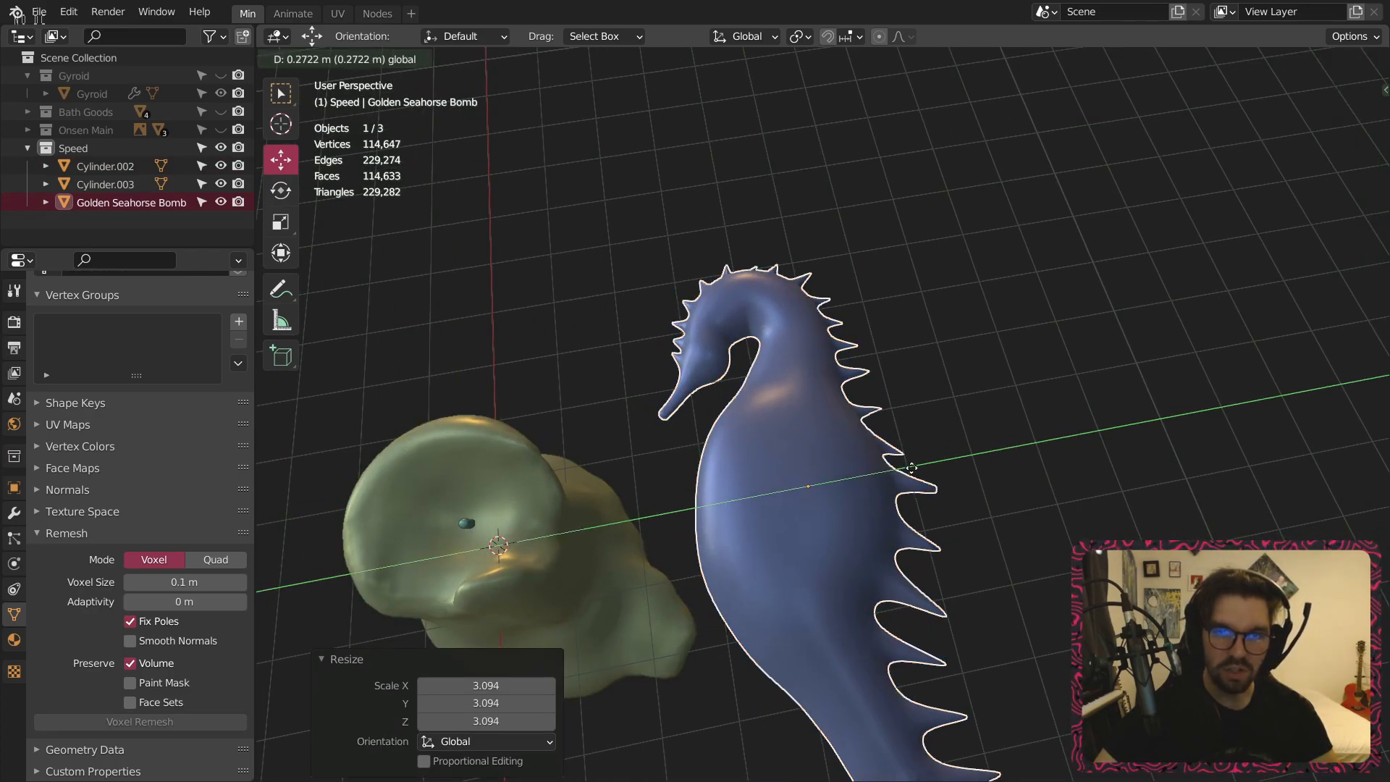
pyautogui.click(986, 433)
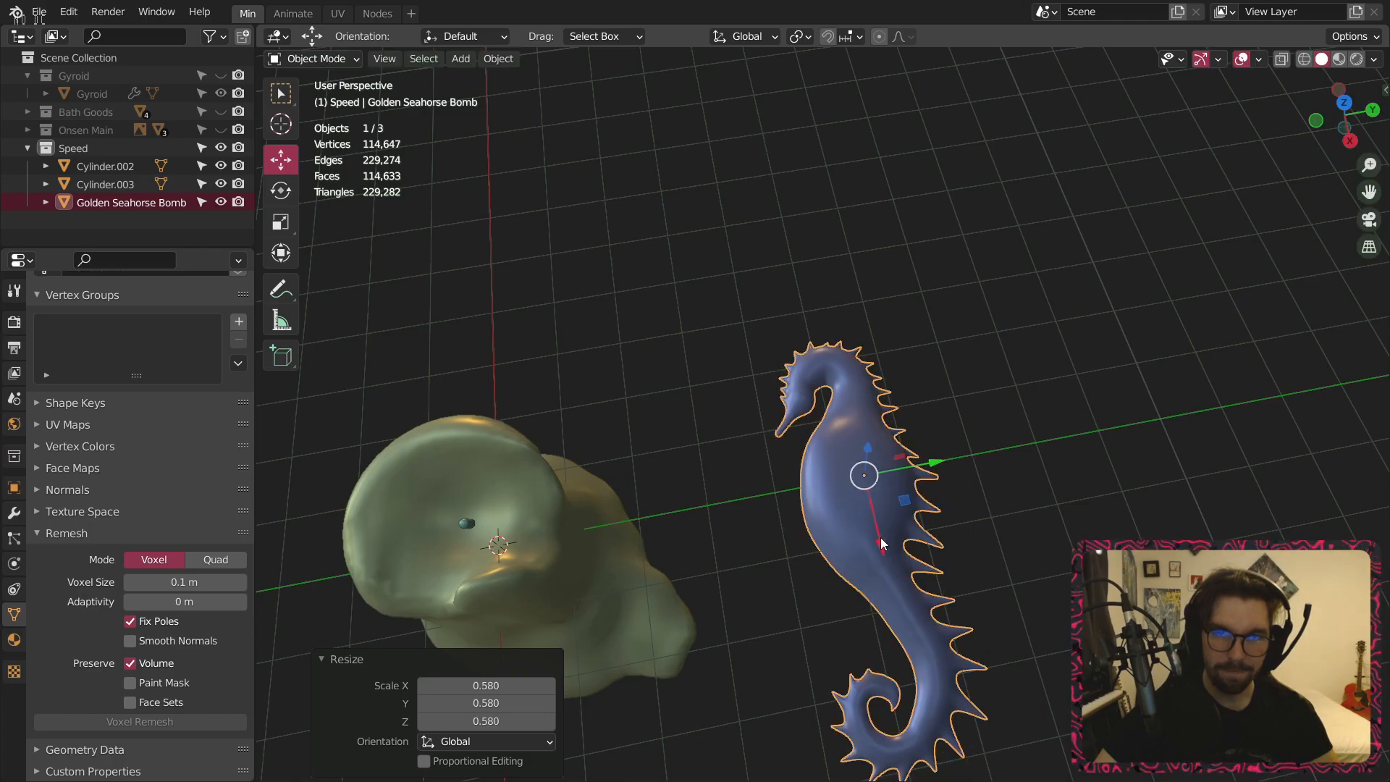
pyautogui.moveTo(881, 539); pyautogui.dragTo(877, 519)
pyautogui.click(1016, 333)
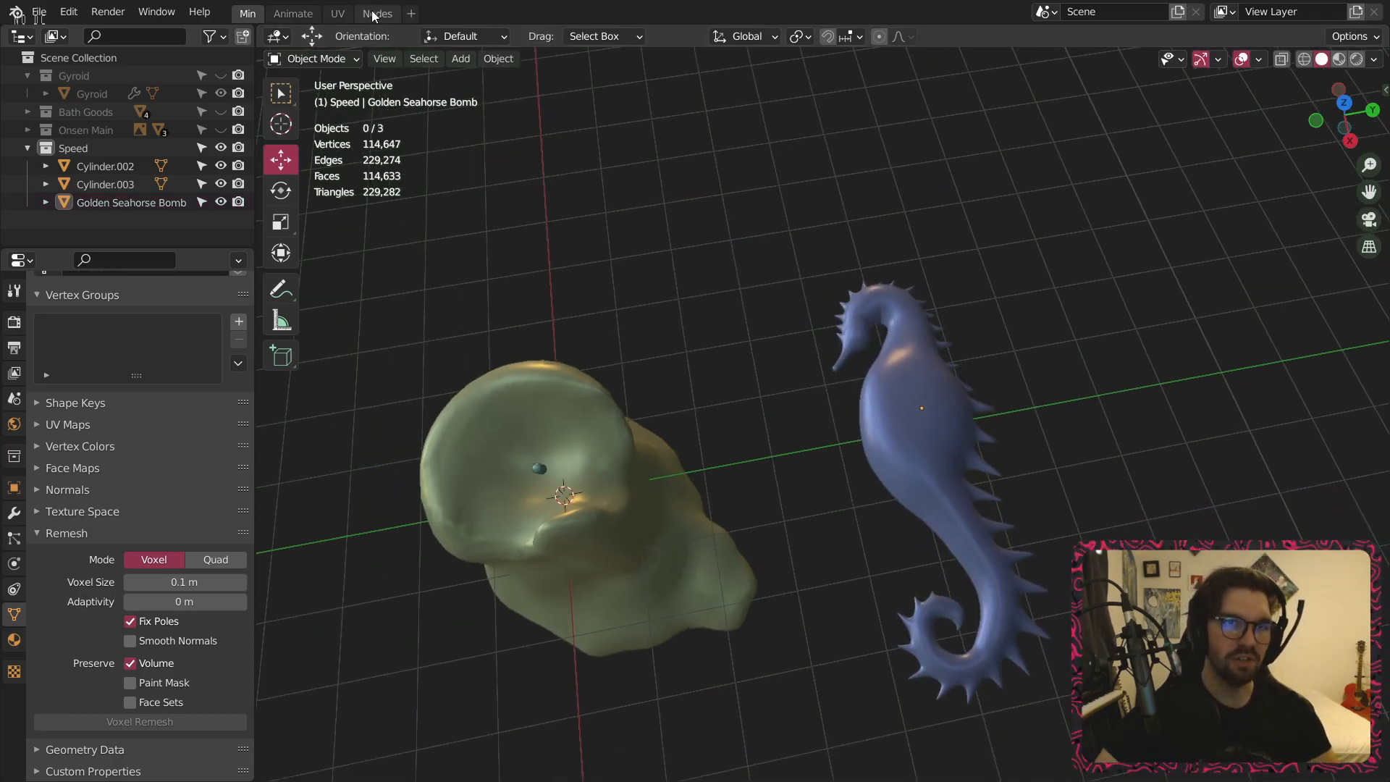
# Switch to the node-editing workspace and create a new material for the small rounded cylinder in the opening.
pyautogui.click(377, 13)
pyautogui.moveTo(724, 355); pyautogui.dragTo(615, 440, button='middle')
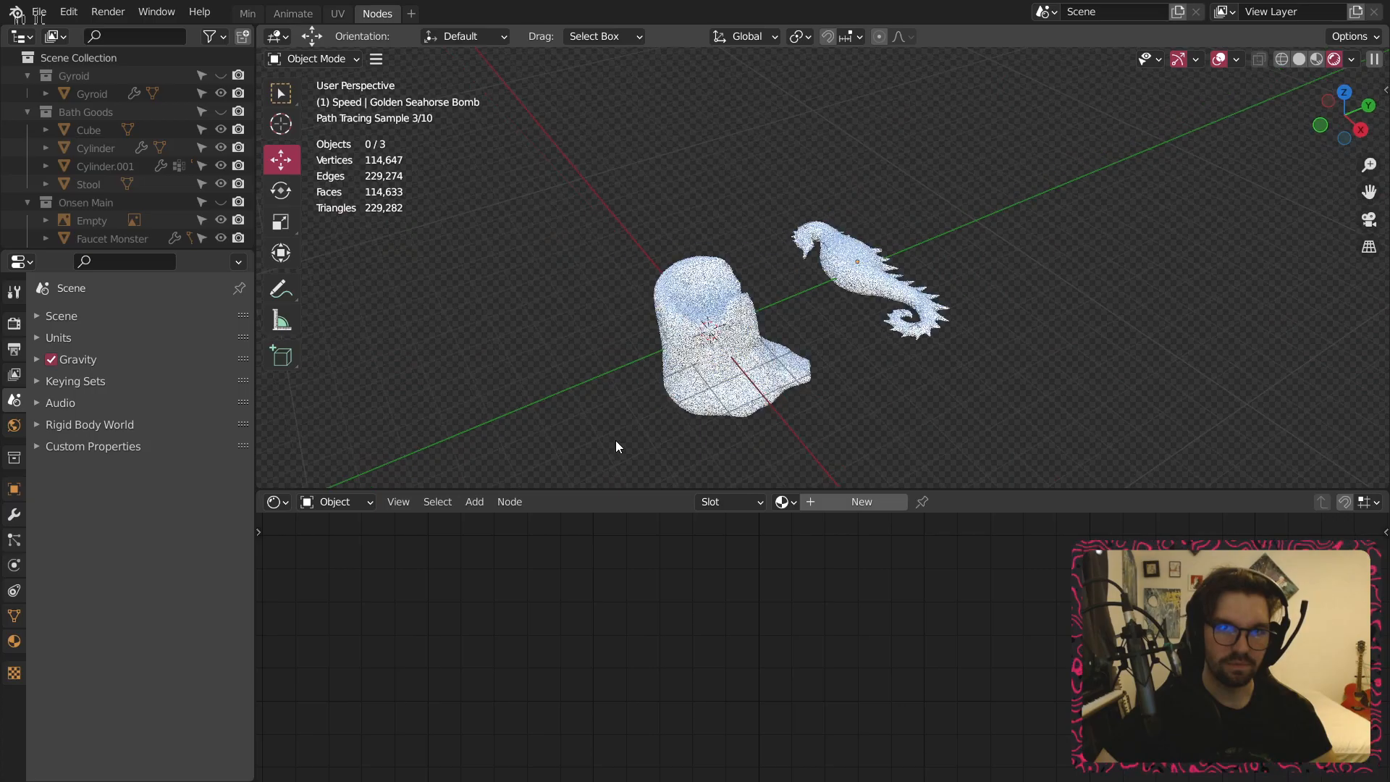
pyautogui.scroll(4, 724, 328)
pyautogui.scroll(5, 726, 334)
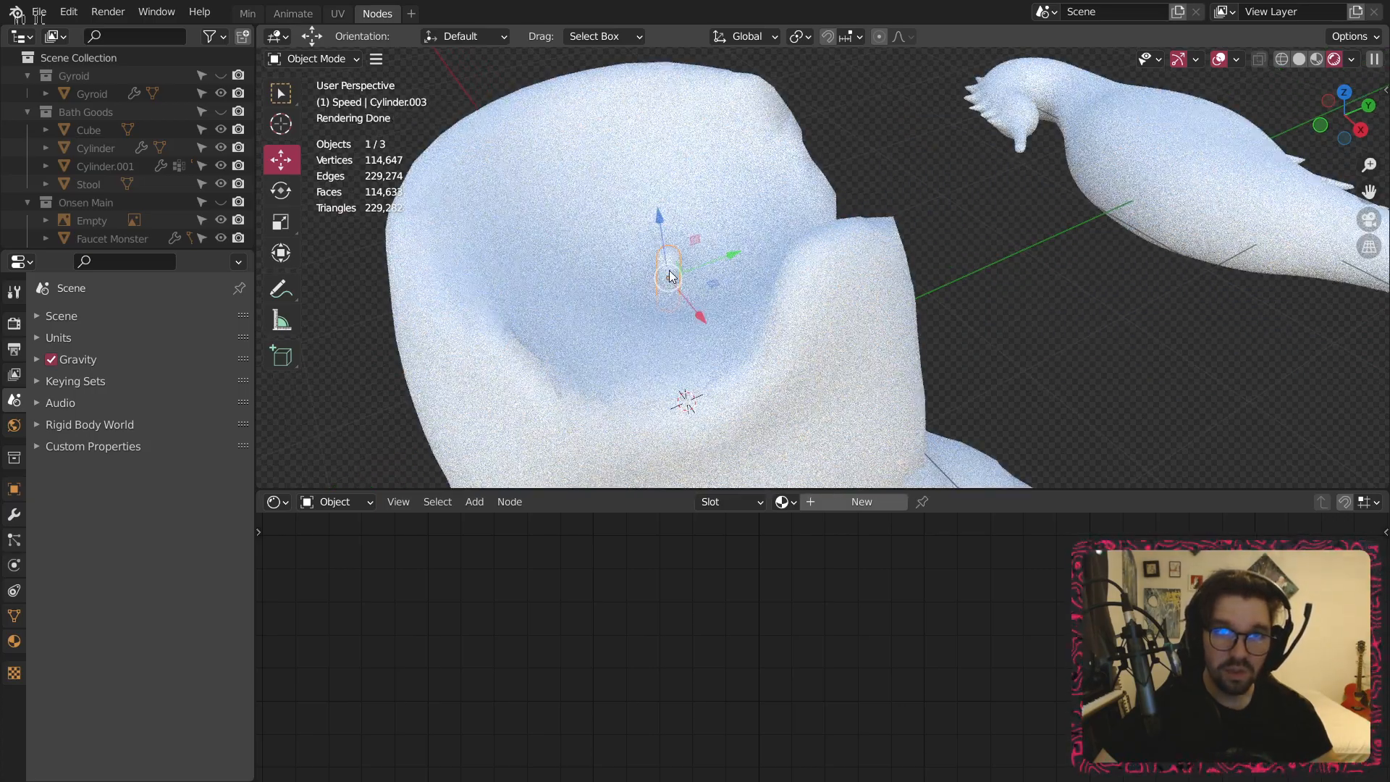
pyautogui.click(834, 502)
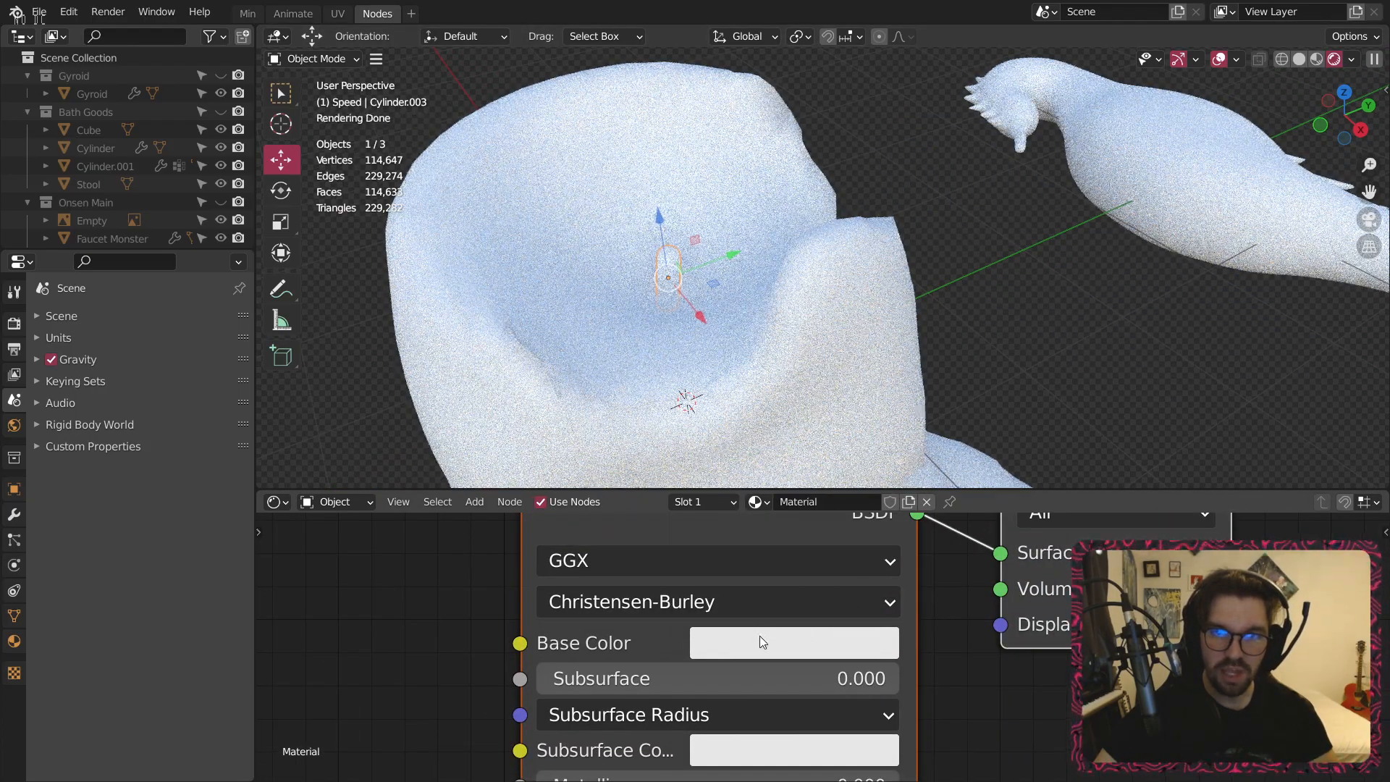
# Darken the base color of the small cylinder's material to near black.
pyautogui.click(759, 642)
pyautogui.moveTo(993, 298); pyautogui.dragTo(992, 420)
pyautogui.scroll(6, 687, 252)
# Set the cylinder material's roughness and specular tint both to 1.000.
pyautogui.moveTo(757, 699); pyautogui.dragTo(715, 503, button='middle')
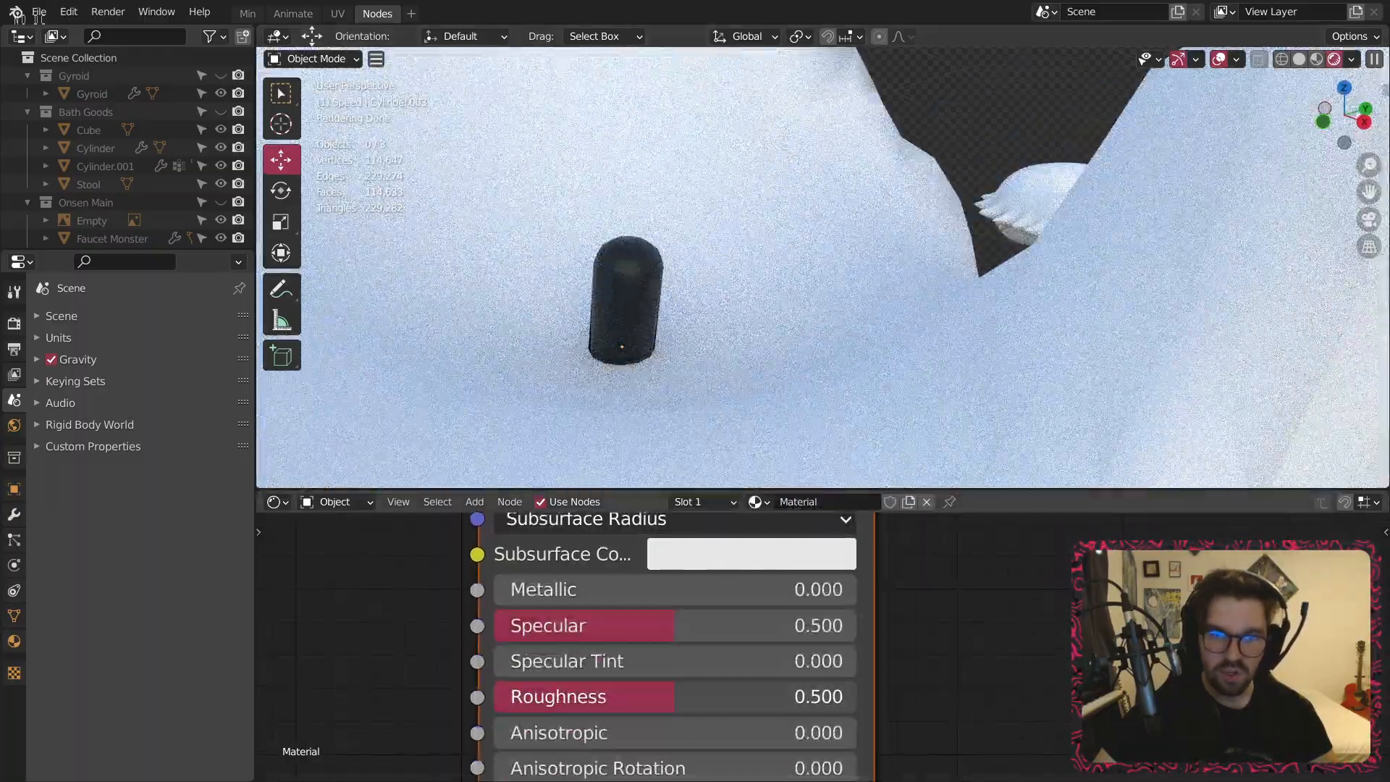
pyautogui.moveTo(628, 696); pyautogui.dragTo(857, 696)
pyautogui.moveTo(629, 658); pyautogui.dragTo(992, 659)
pyautogui.click(840, 702)
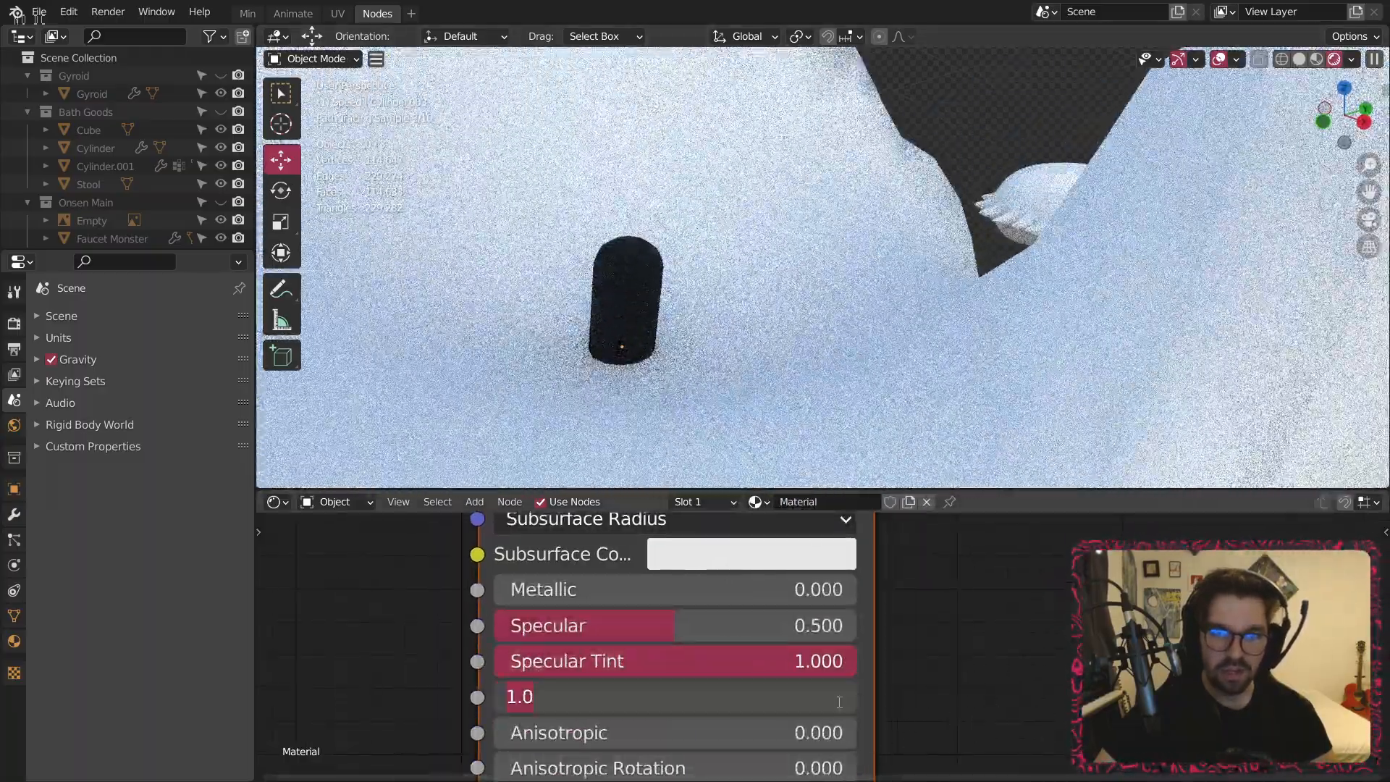
pyautogui.click(964, 636)
# Set the cylinder material's sheen to 1.000 and its roughness to 0.800.
pyautogui.moveTo(787, 732); pyautogui.dragTo(829, 589, button='middle')
pyautogui.moveTo(702, 678); pyautogui.dragTo(760, 629, button='middle')
pyautogui.moveTo(760, 621); pyautogui.dragTo(956, 621)
pyautogui.moveTo(854, 634); pyautogui.dragTo(845, 643, button='middle')
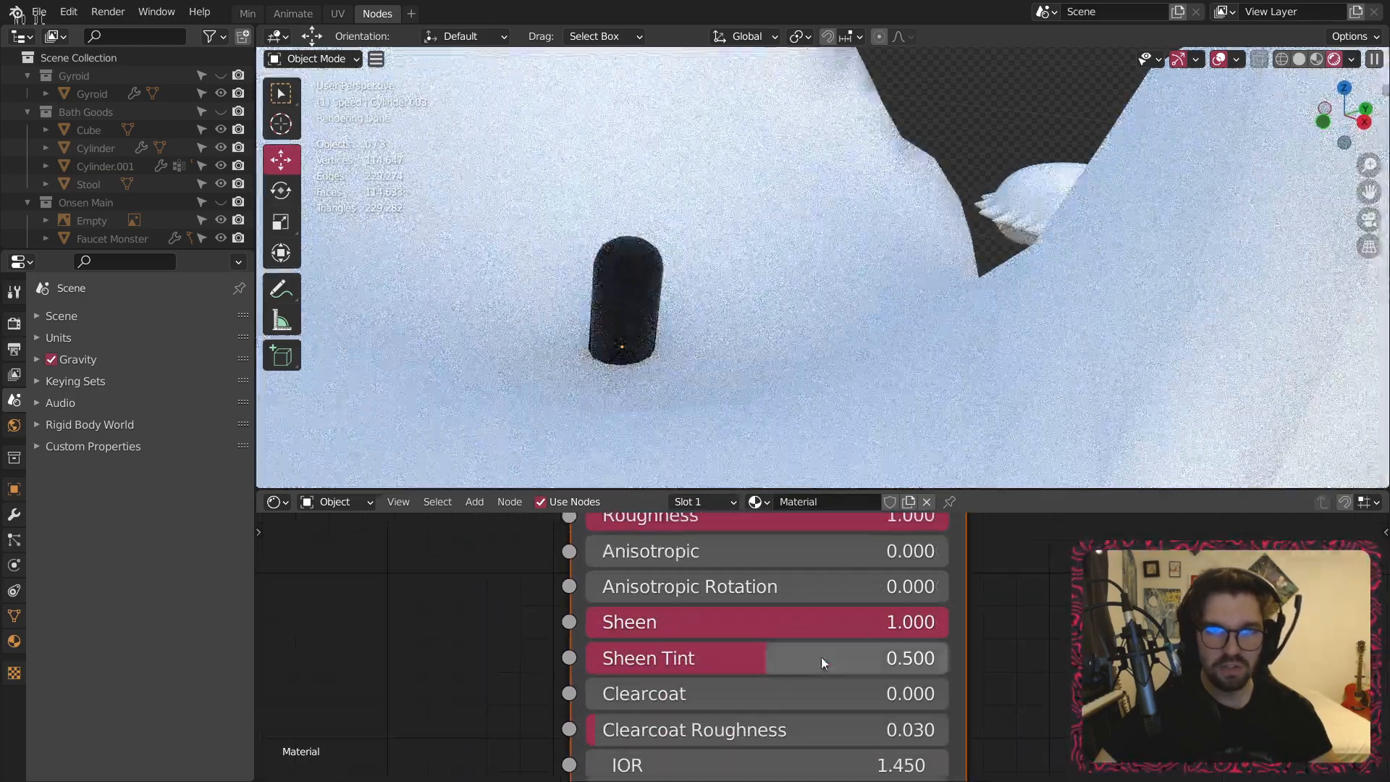
pyautogui.moveTo(877, 527); pyautogui.dragTo(882, 666, button='middle')
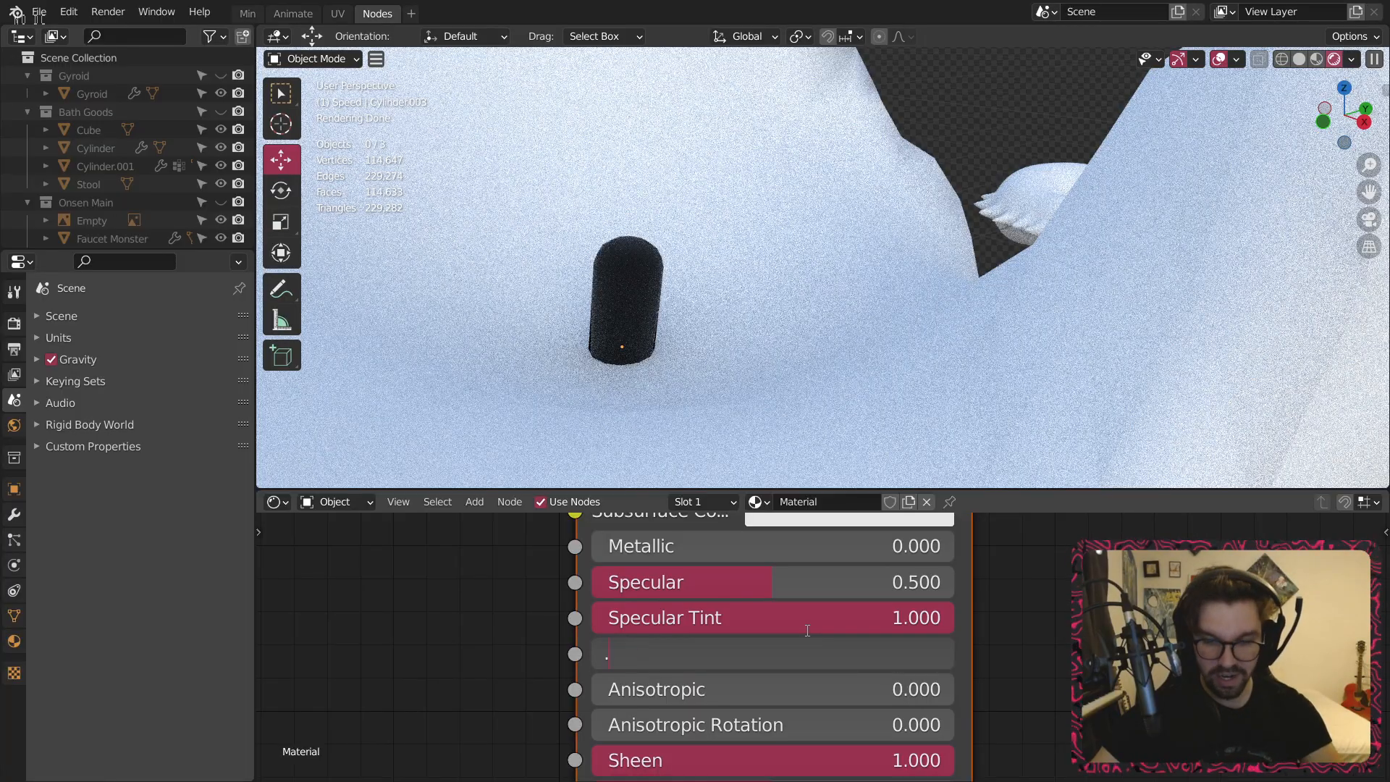
pyautogui.press('Return')
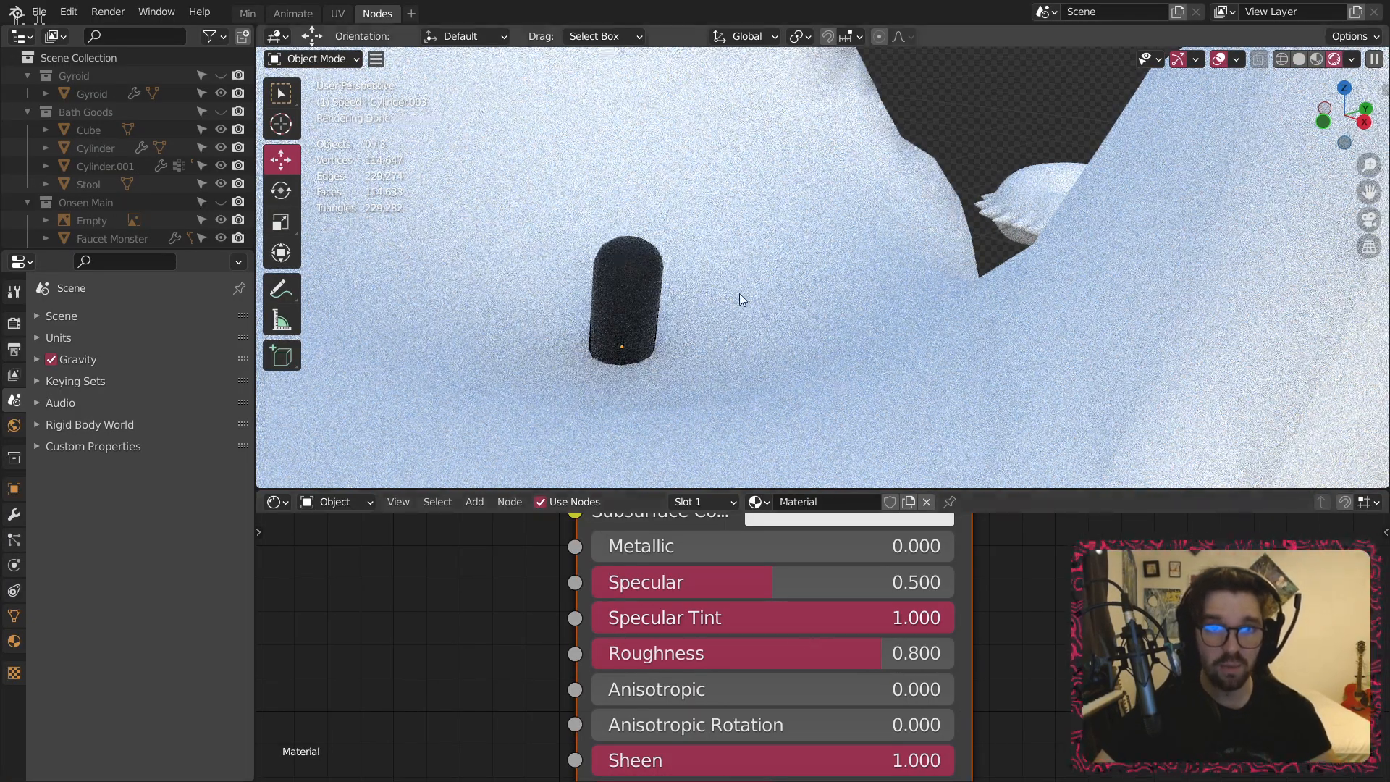
# Create a new material for the seahorse and name it "Sea Bomb".
pyautogui.scroll(-5, 803, 287)
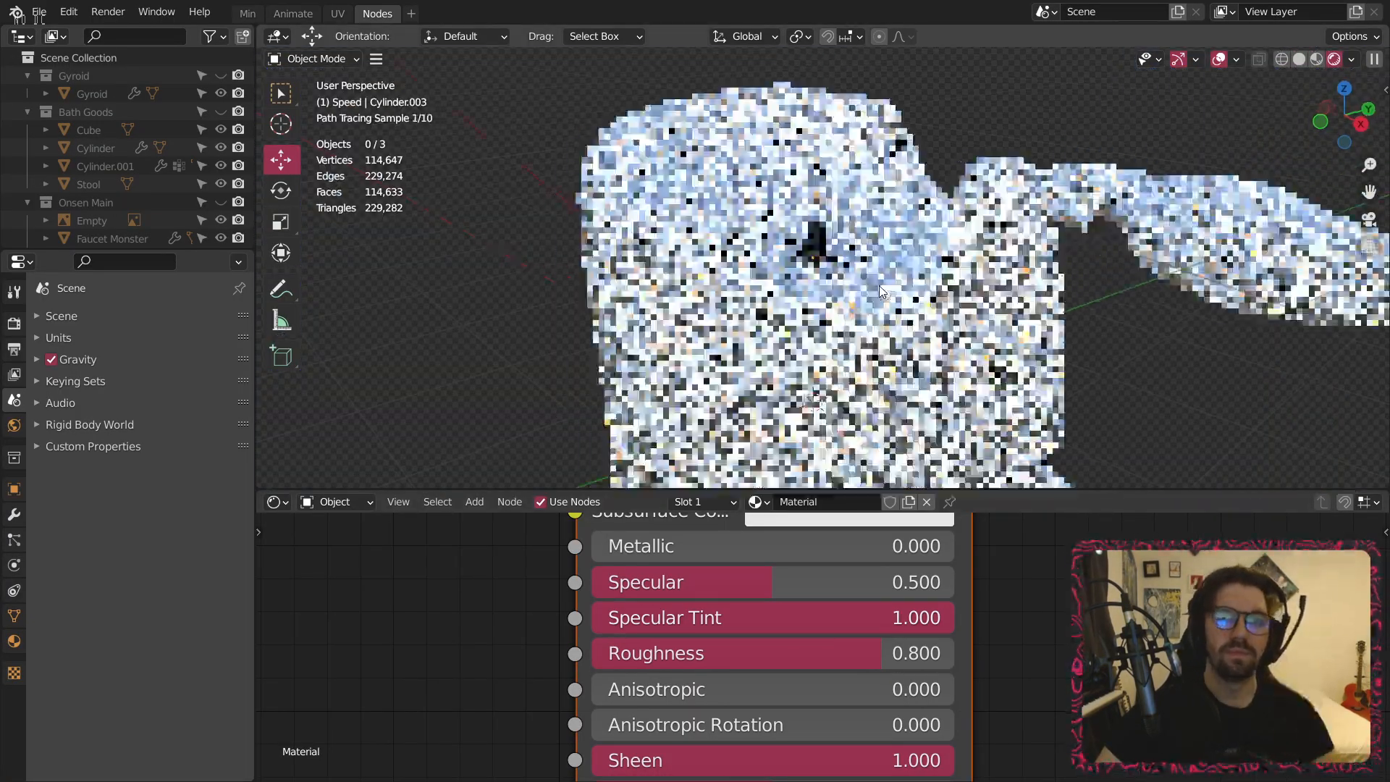
pyautogui.moveTo(758, 263); pyautogui.dragTo(693, 394, button='middle')
pyautogui.click(788, 342)
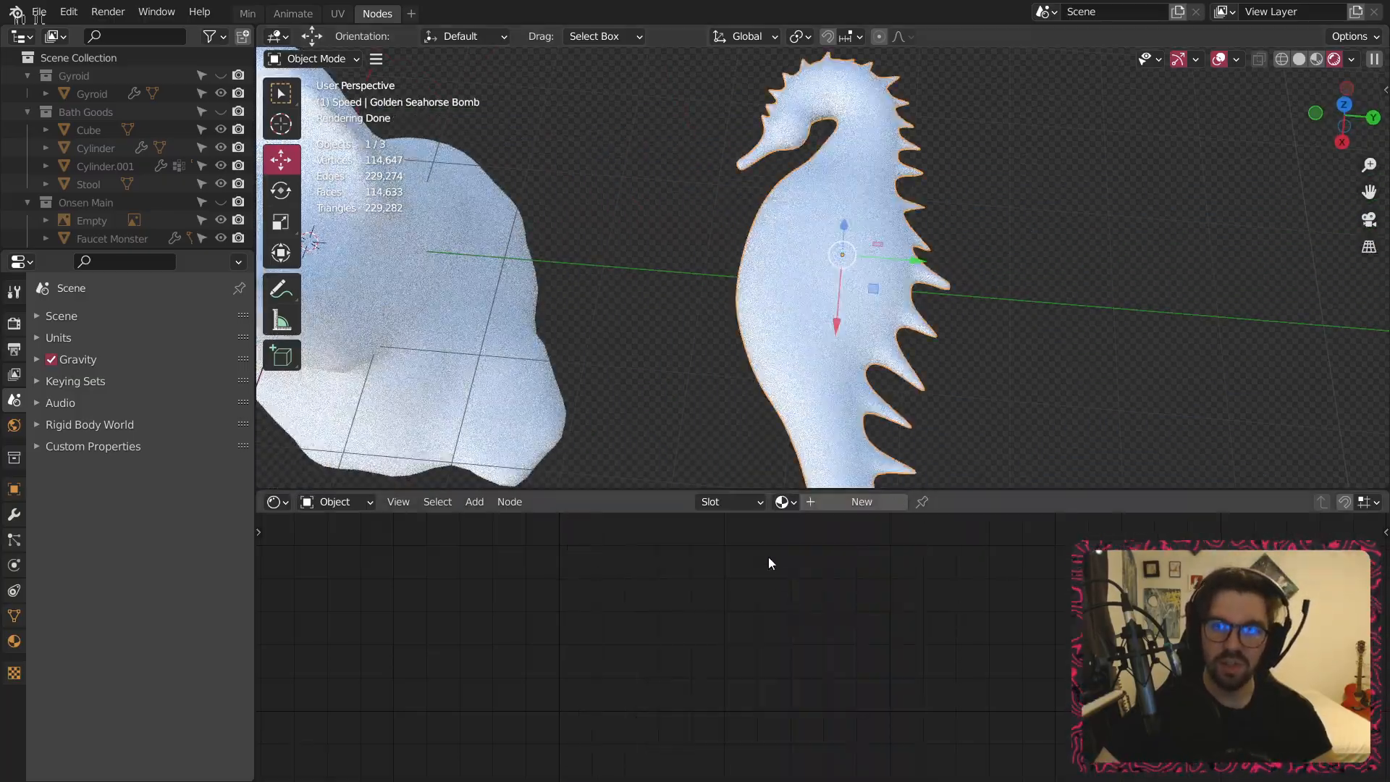
pyautogui.click(827, 506)
pyautogui.doubleClick(809, 505)
pyautogui.write('Sea')
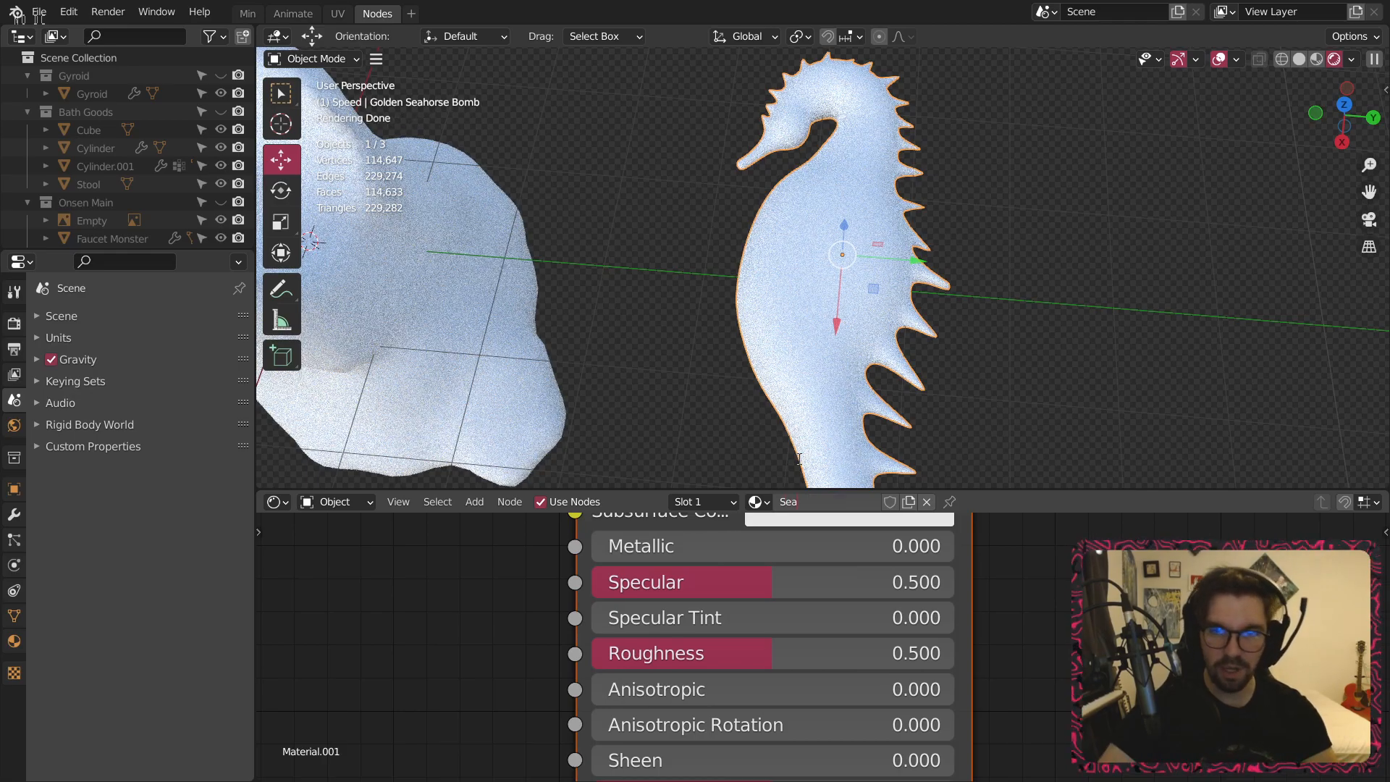
pyautogui.write(' B')
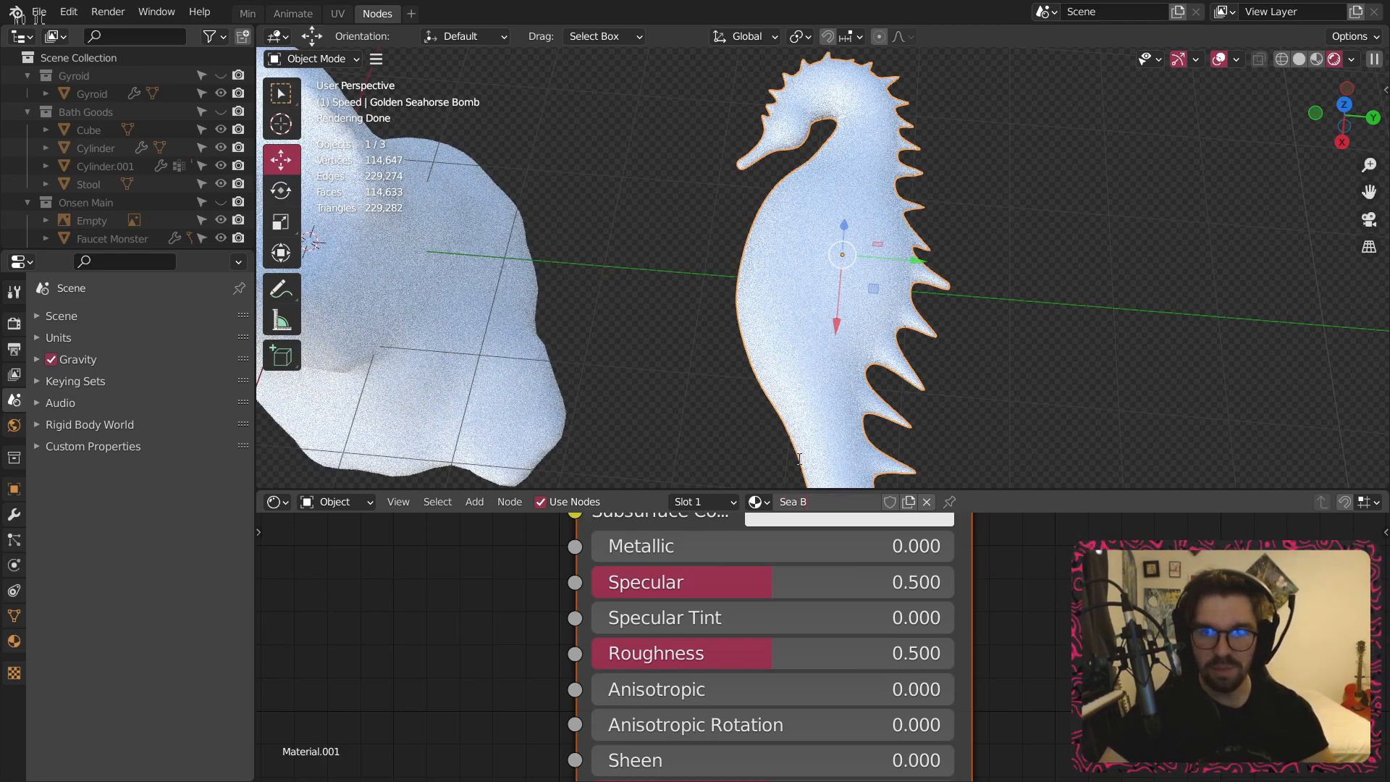
pyautogui.write('omb')
pyautogui.press('Return')
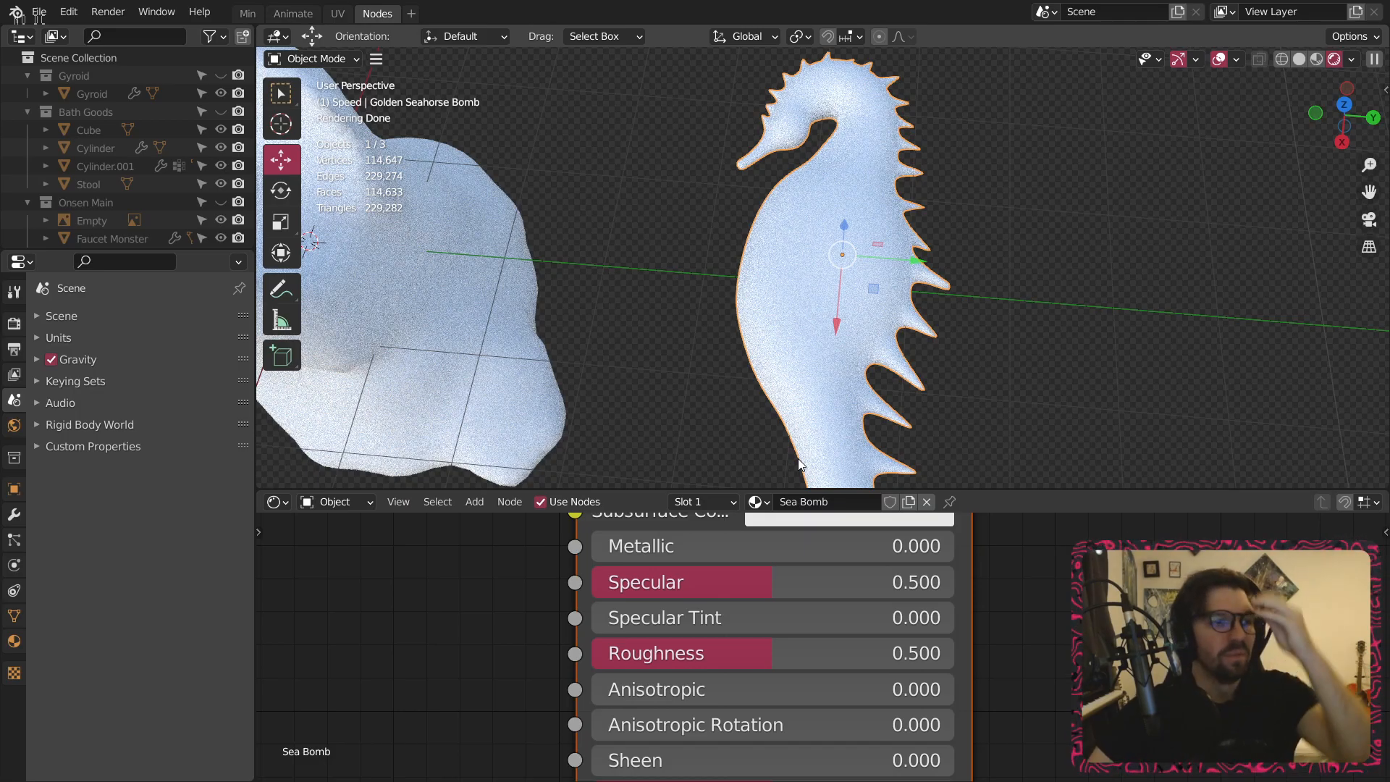
# Change the seahorse material's base color to a golden orange with H 0.074, S 0.796 and L 0.394.
pyautogui.click(1223, 357)
pyautogui.moveTo(891, 237); pyautogui.dragTo(794, 226, button='middle')
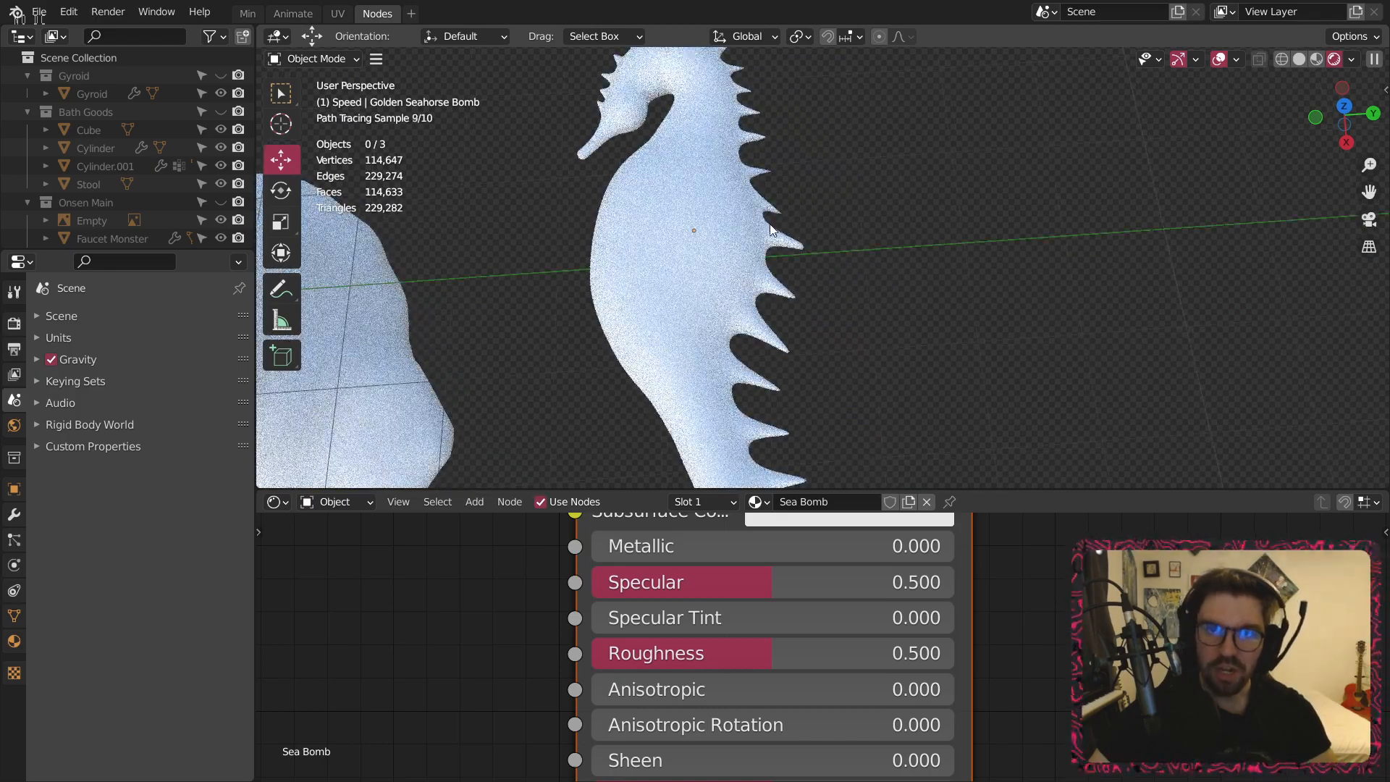
pyautogui.scroll(-4, 770, 224)
pyautogui.click(760, 232)
pyautogui.scroll(3, 853, 215)
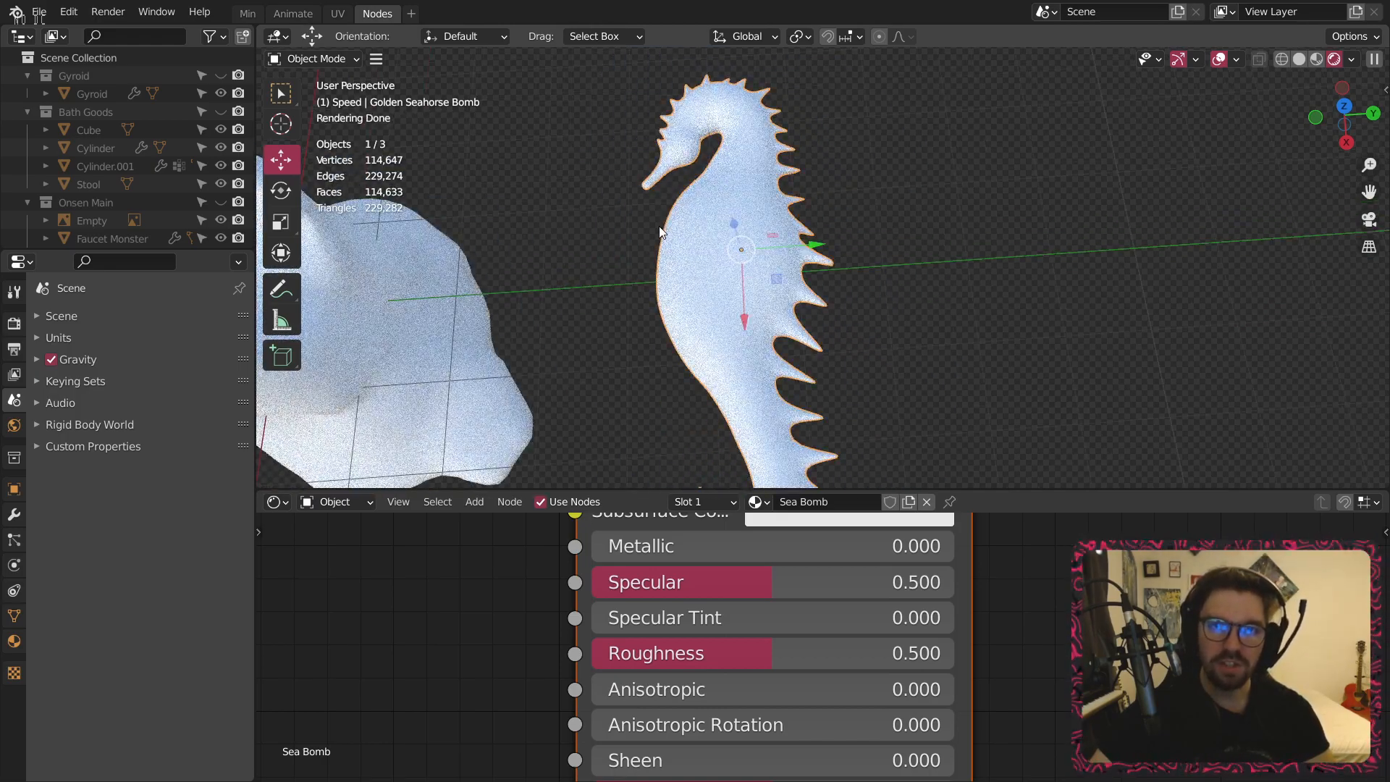
pyautogui.scroll(-4, 853, 216)
pyautogui.scroll(-3, 783, 567)
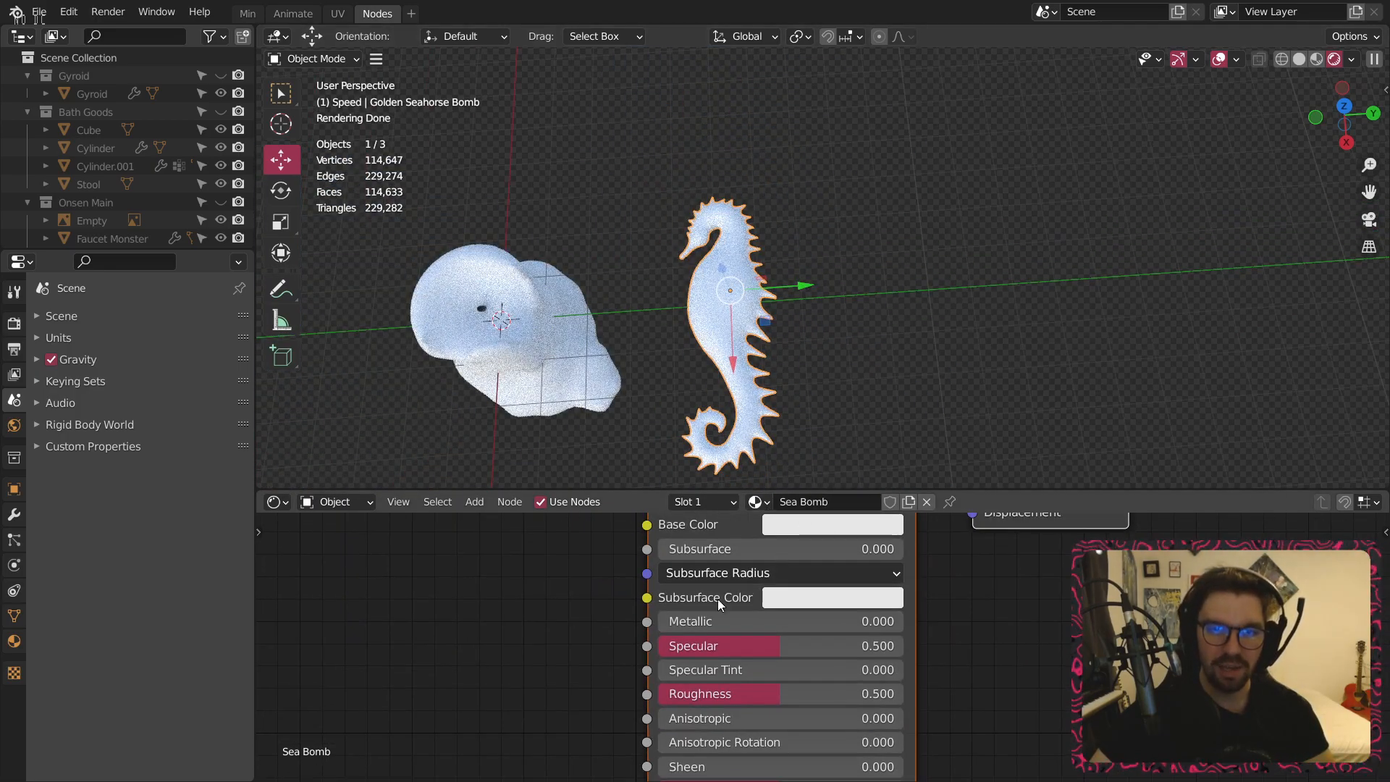
pyautogui.scroll(2, 852, 571)
pyautogui.click(888, 585)
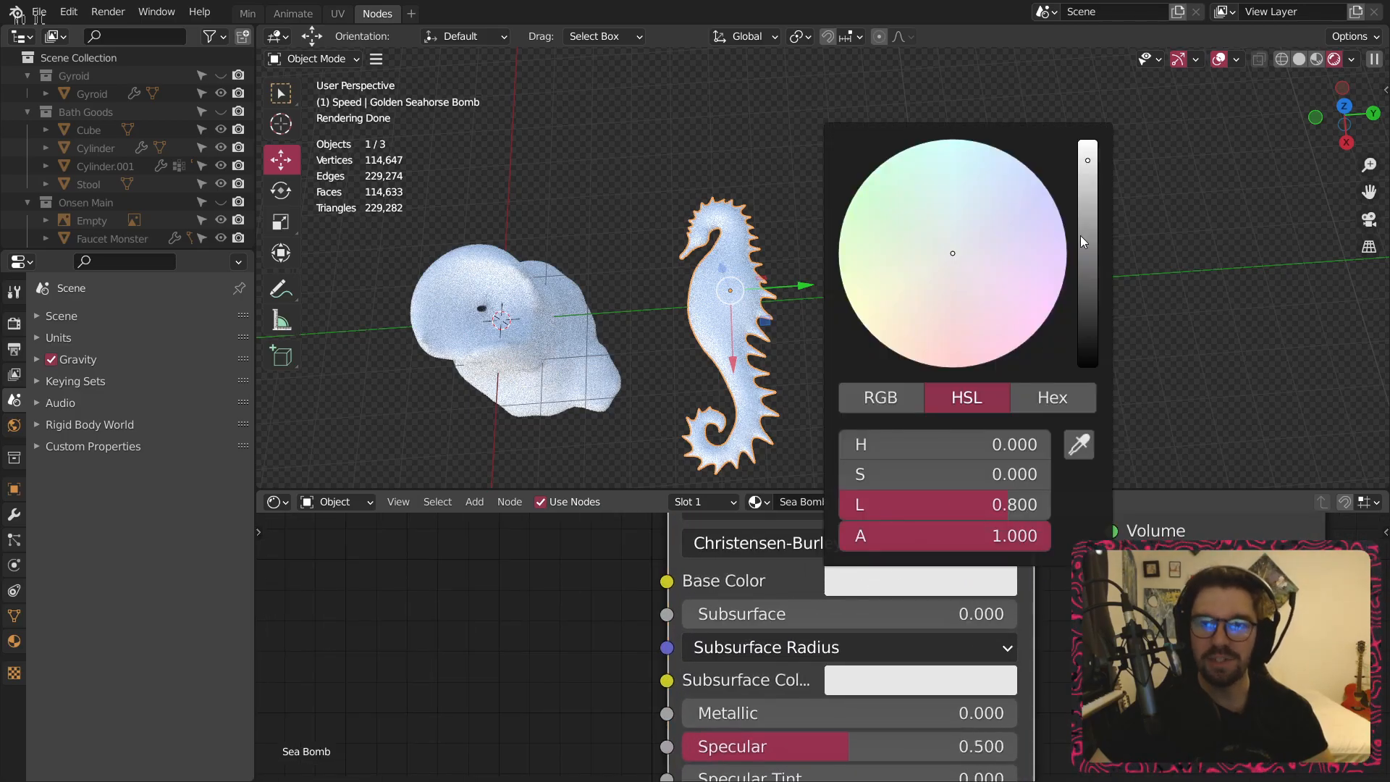
pyautogui.click(948, 295)
pyautogui.click(1088, 233)
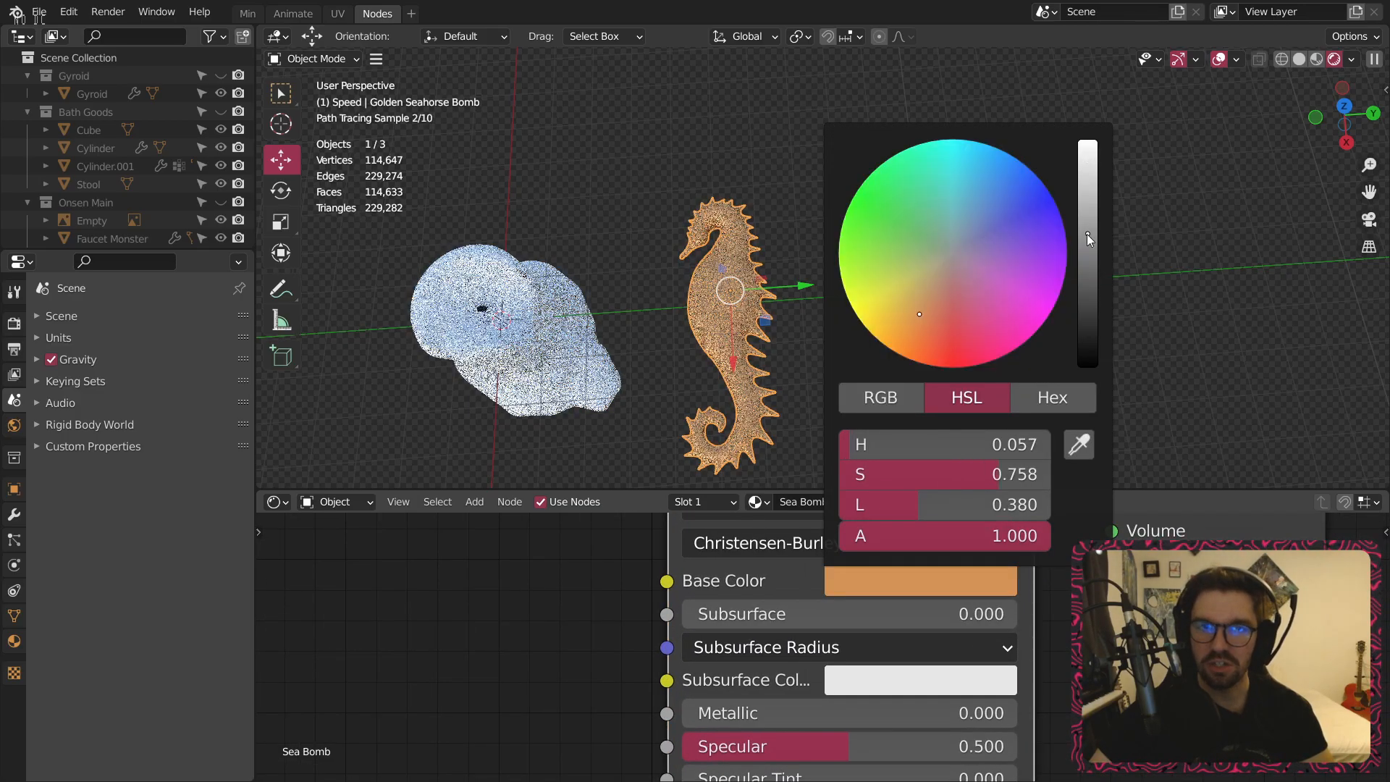
pyautogui.moveTo(906, 320)
pyautogui.mouseDown()
pyautogui.moveTo(893, 338)
pyautogui.moveTo(909, 315)
pyautogui.mouseUp()
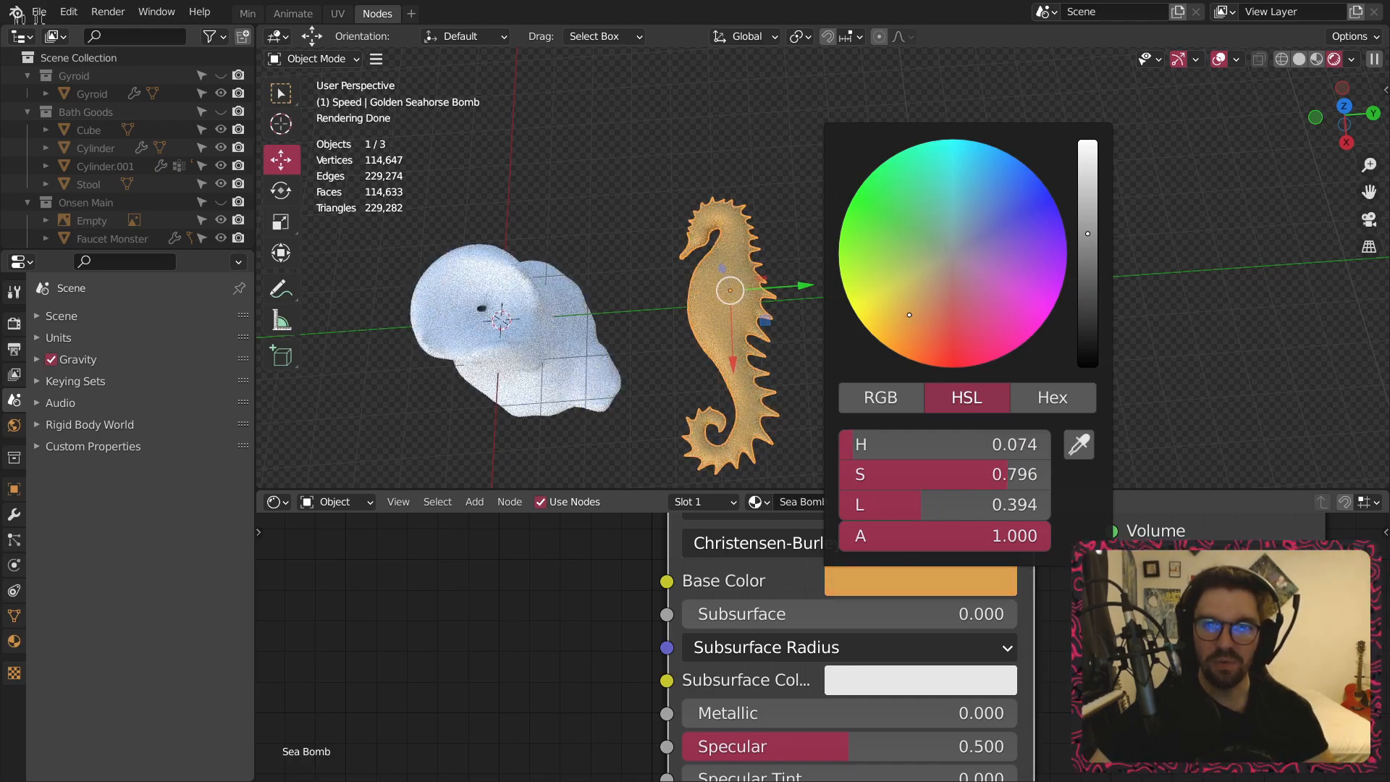
# Set the seahorse material's metallic value to 0.750.
pyautogui.moveTo(854, 666); pyautogui.dragTo(823, 603, button='middle')
pyautogui.scroll(4, 723, 300)
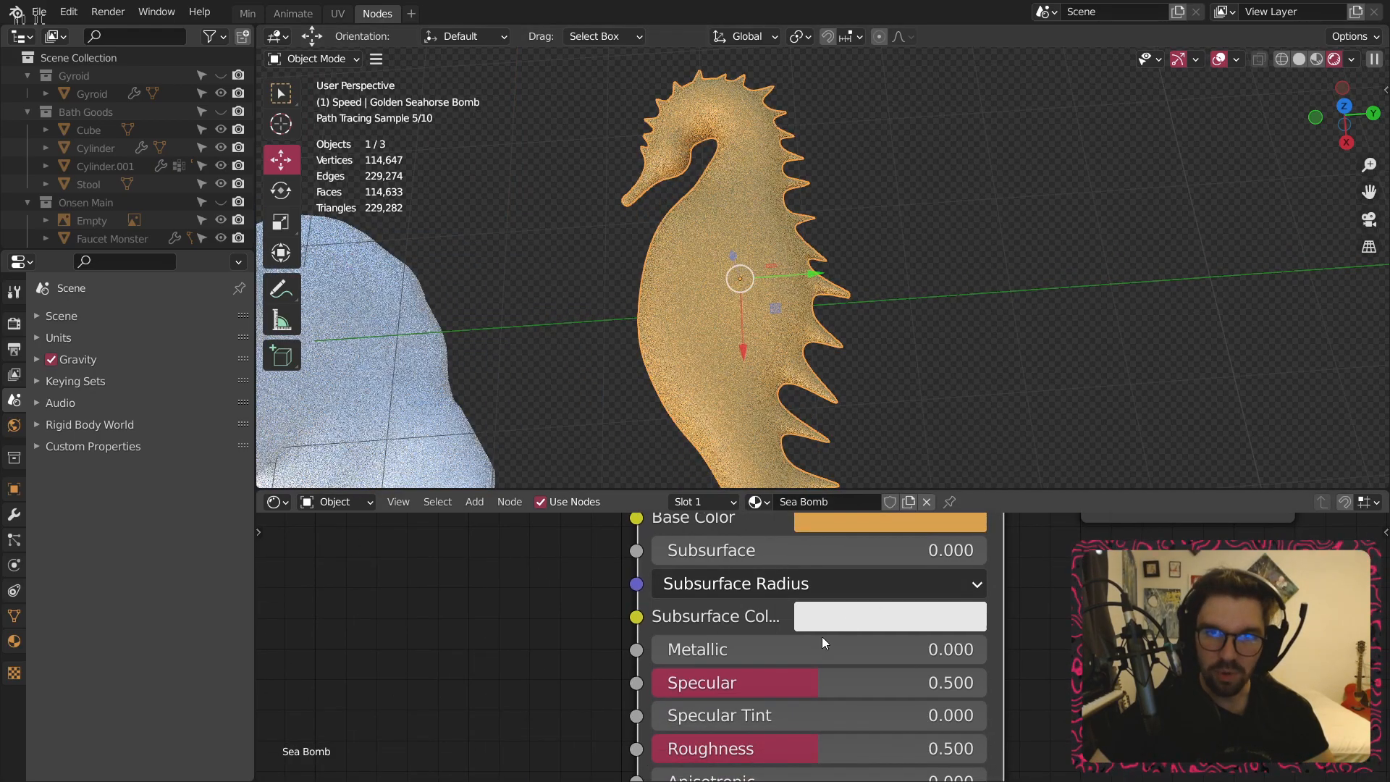
pyautogui.click(744, 655)
pyautogui.write('.75')
pyautogui.press('Return')
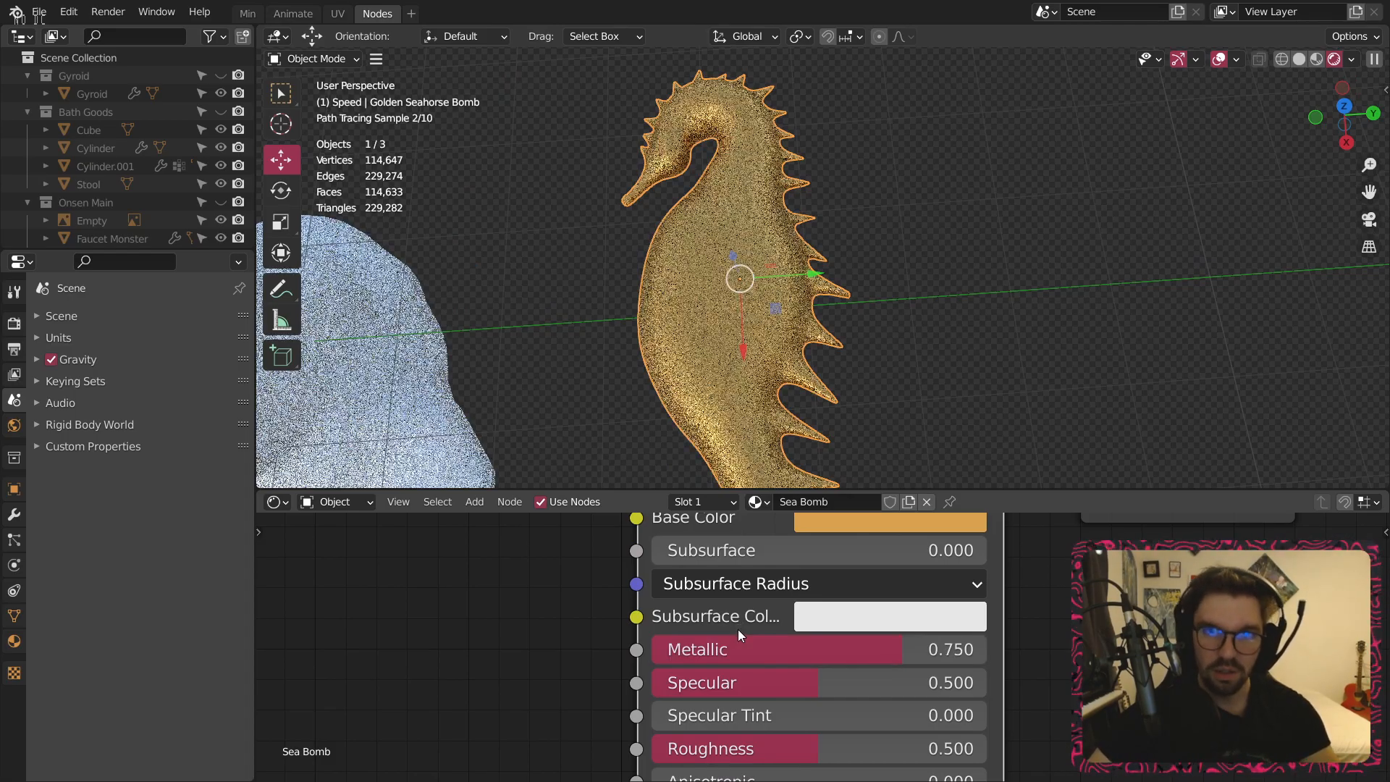
# Fine-tune the surface values of the seahorse's gold material, raising its sheen to 1.000.
pyautogui.click(897, 316)
pyautogui.scroll(-1, 775, 399)
pyautogui.moveTo(780, 683); pyautogui.dragTo(746, 606, button='middle')
pyautogui.scroll(1, 761, 678)
pyautogui.click(806, 678)
pyautogui.press('Return')
pyautogui.scroll(-2, 788, 685)
pyautogui.scroll(1, 761, 698)
pyautogui.moveTo(761, 687); pyautogui.dragTo(951, 681)
pyautogui.moveTo(812, 561); pyautogui.dragTo(820, 657, button='middle')
pyautogui.moveTo(805, 632); pyautogui.dragTo(952, 624)
# Add a Bump node to the Sea Bomb material and connect its output to the shader's Normal input.
pyautogui.keyDown('shift'); pyautogui.scroll(-5, 955, 666); pyautogui.keyUp('shift')
pyautogui.keyDown('shift'); pyautogui.scroll(-6, 955, 666); pyautogui.keyUp('shift')
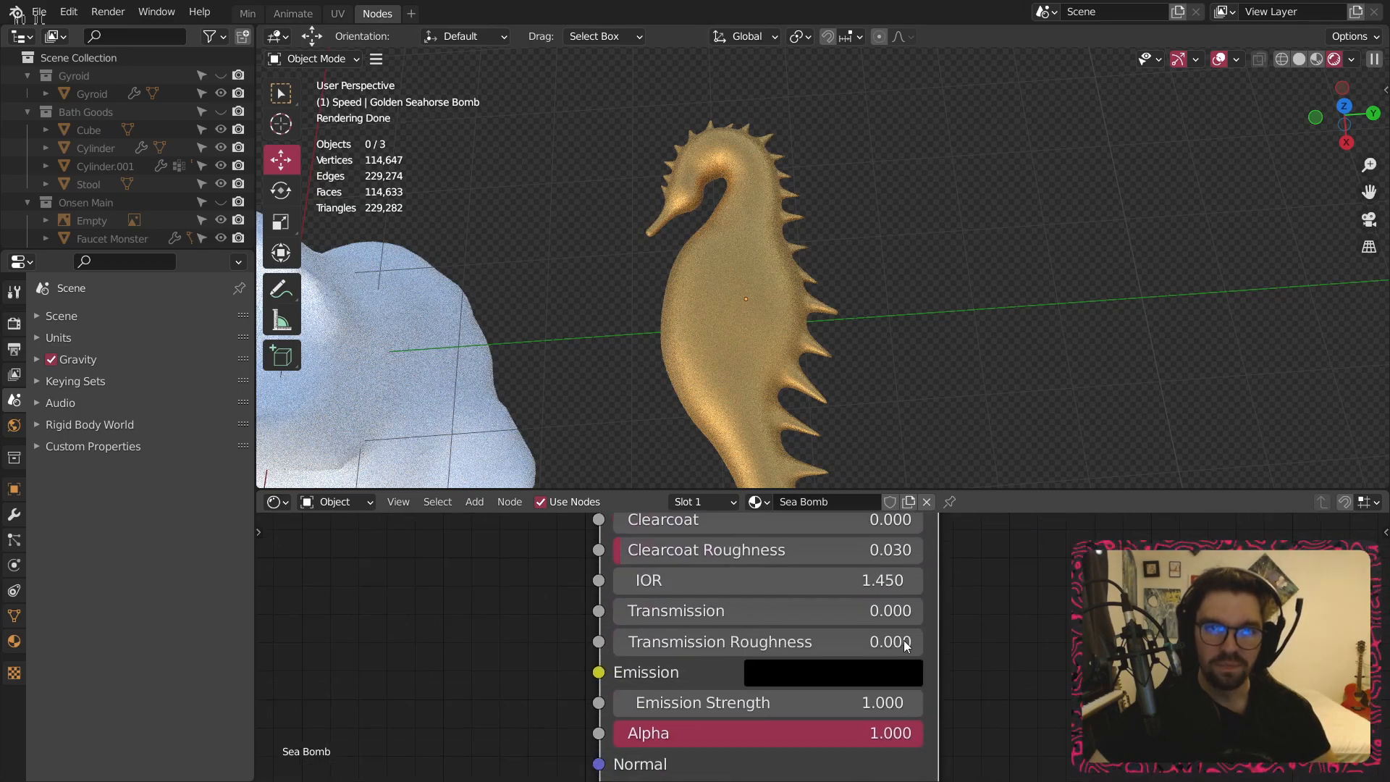
pyautogui.keyDown('ctrl'); pyautogui.scroll(3, 536, 658); pyautogui.keyUp('ctrl')
pyautogui.moveTo(571, 533); pyautogui.dragTo(732, 645, button='middle')
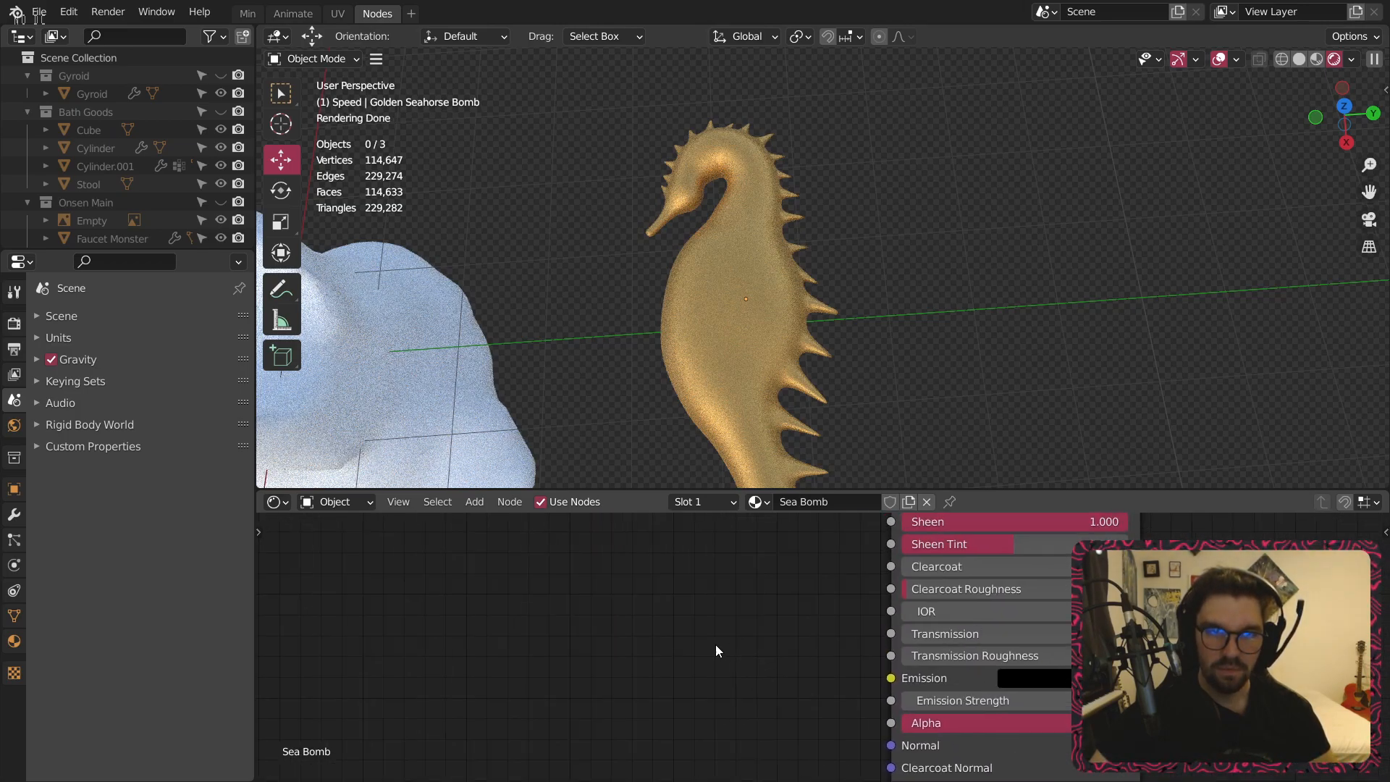
pyautogui.click(474, 502)
pyautogui.moveTo(526, 606)
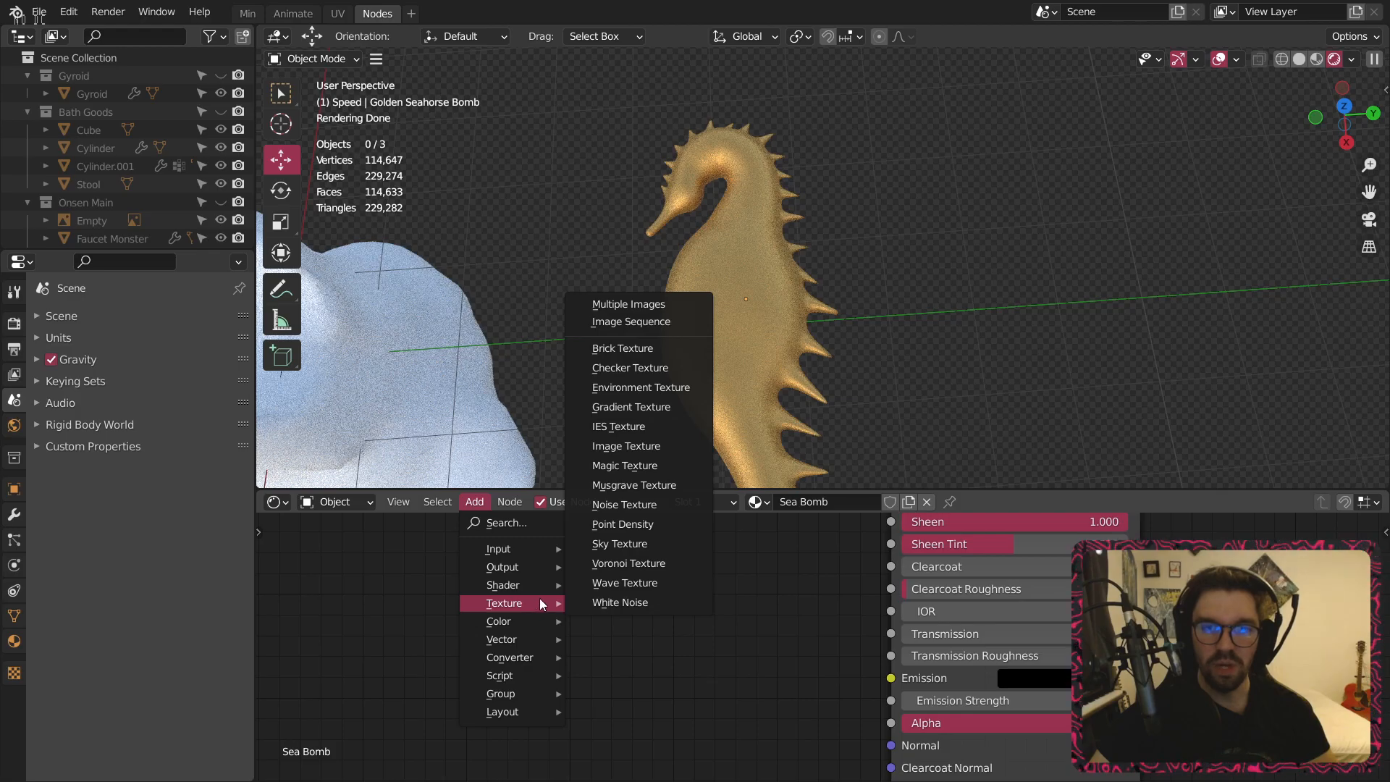
pyautogui.moveTo(505, 640)
pyautogui.click(583, 482)
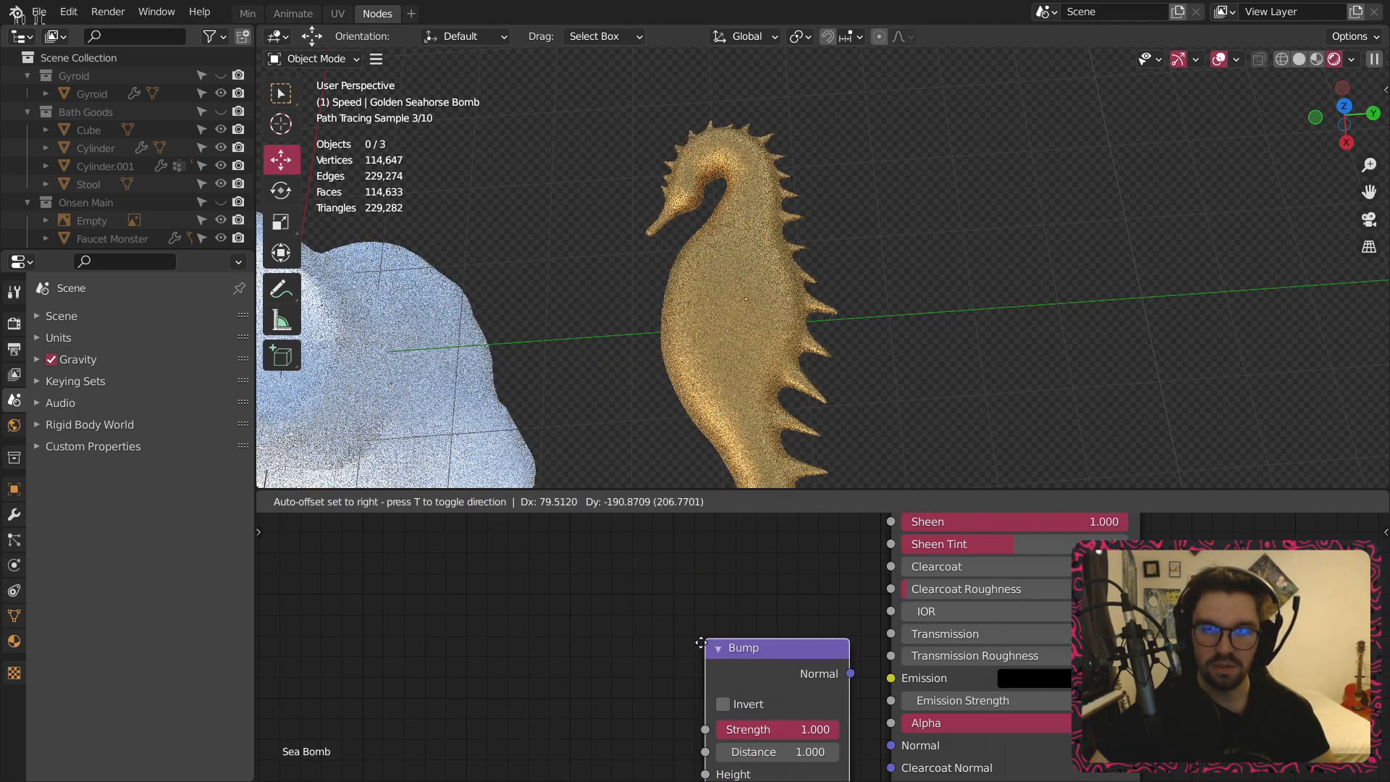
pyautogui.click(663, 653)
pyautogui.moveTo(809, 680); pyautogui.dragTo(891, 745)
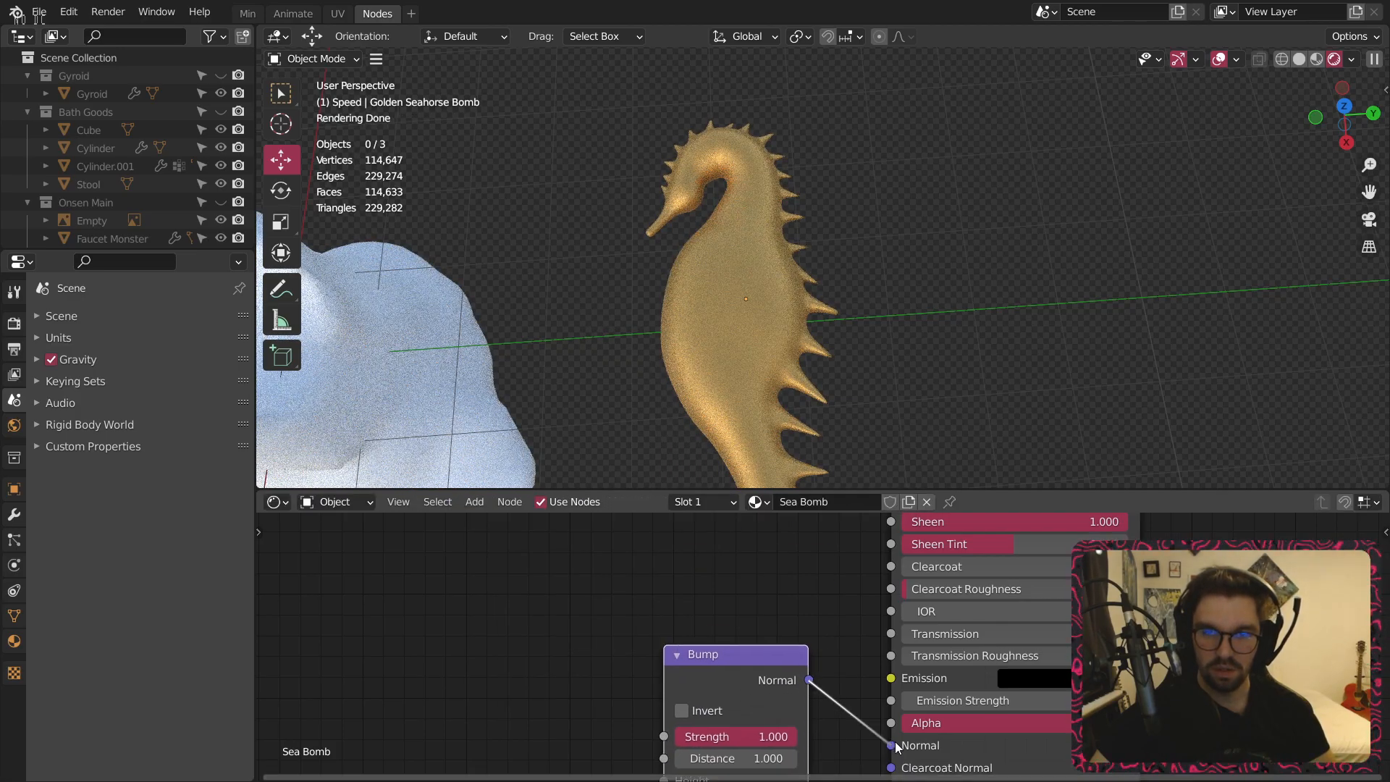
pyautogui.press('g')
pyautogui.click(374, 605)
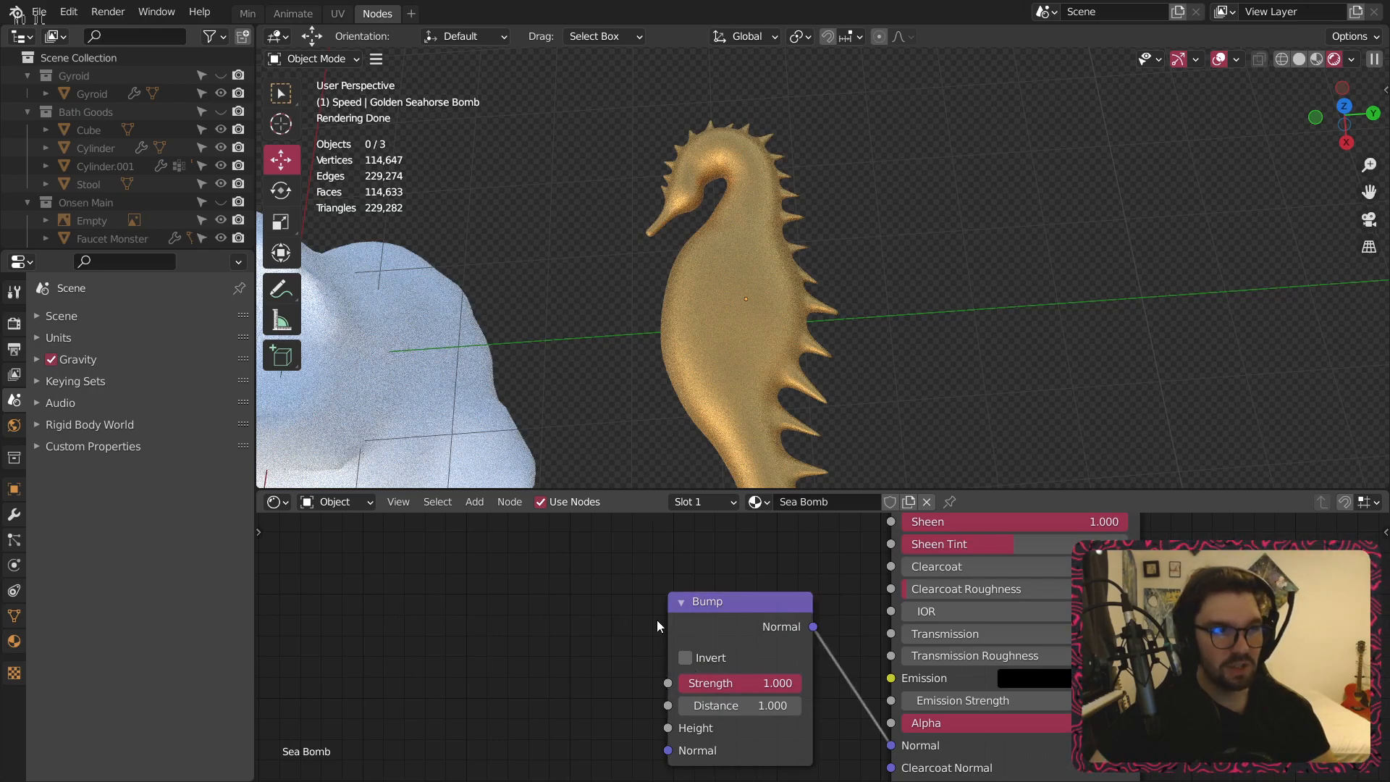
# Add a Noise Texture node and connect its Color output to the Bump node's Height input.
pyautogui.moveTo(658, 620); pyautogui.dragTo(737, 625, button='middle')
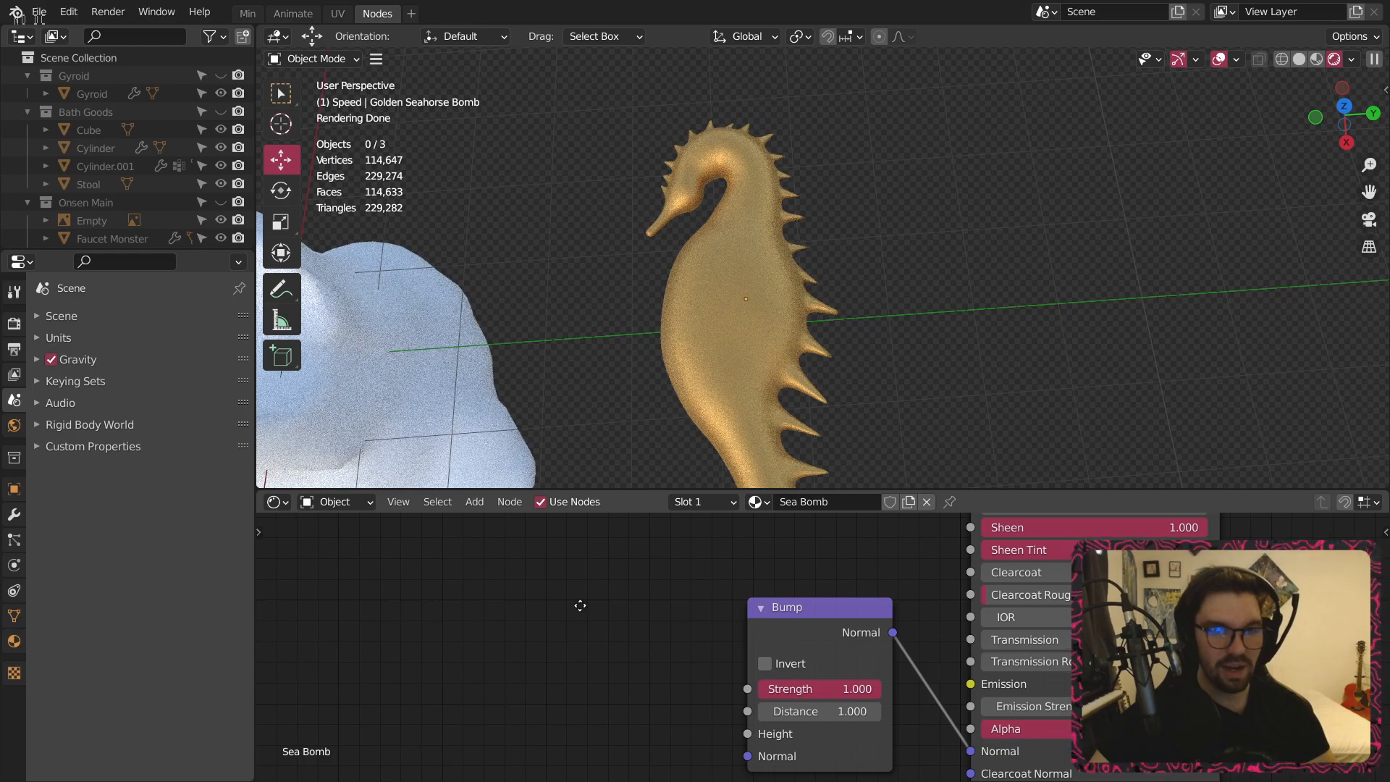
pyautogui.click(475, 503)
pyautogui.moveTo(537, 602)
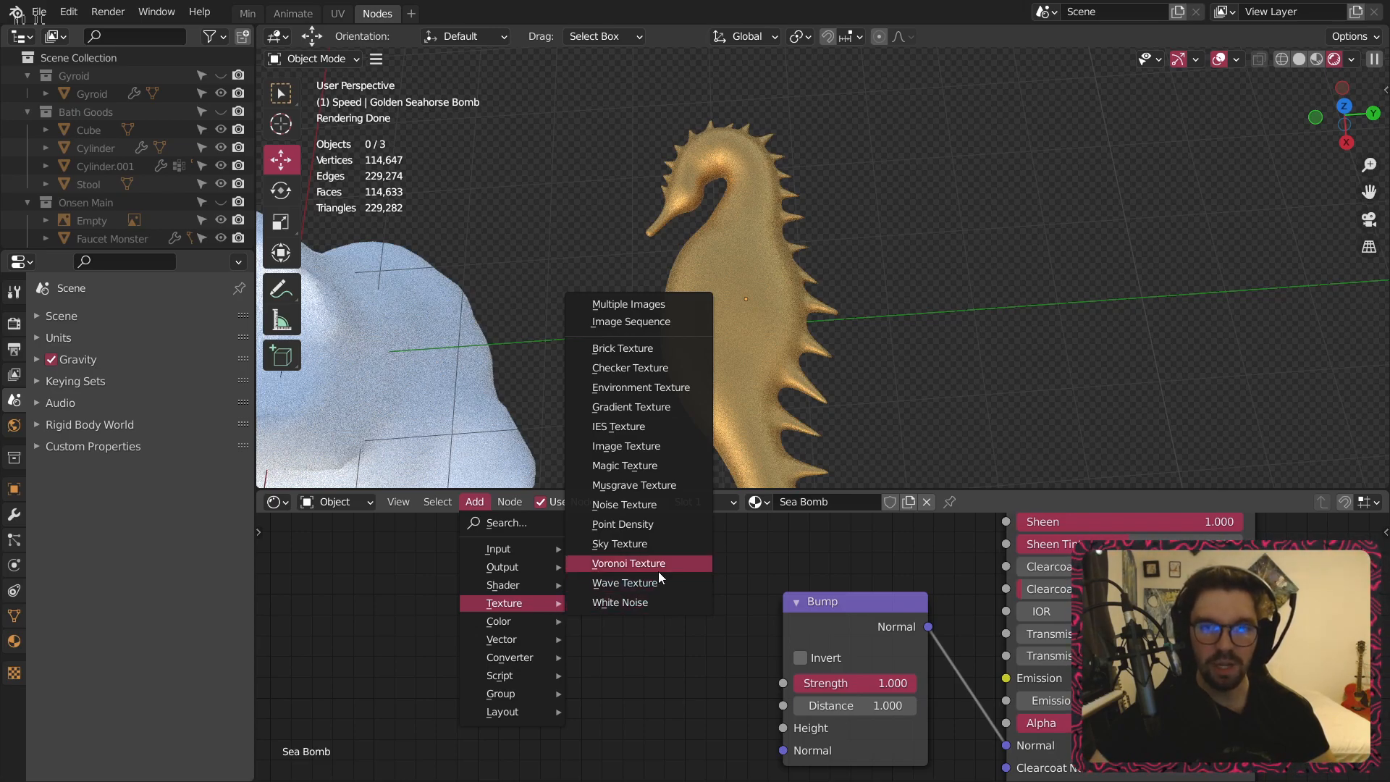
pyautogui.click(624, 504)
pyautogui.click(535, 545)
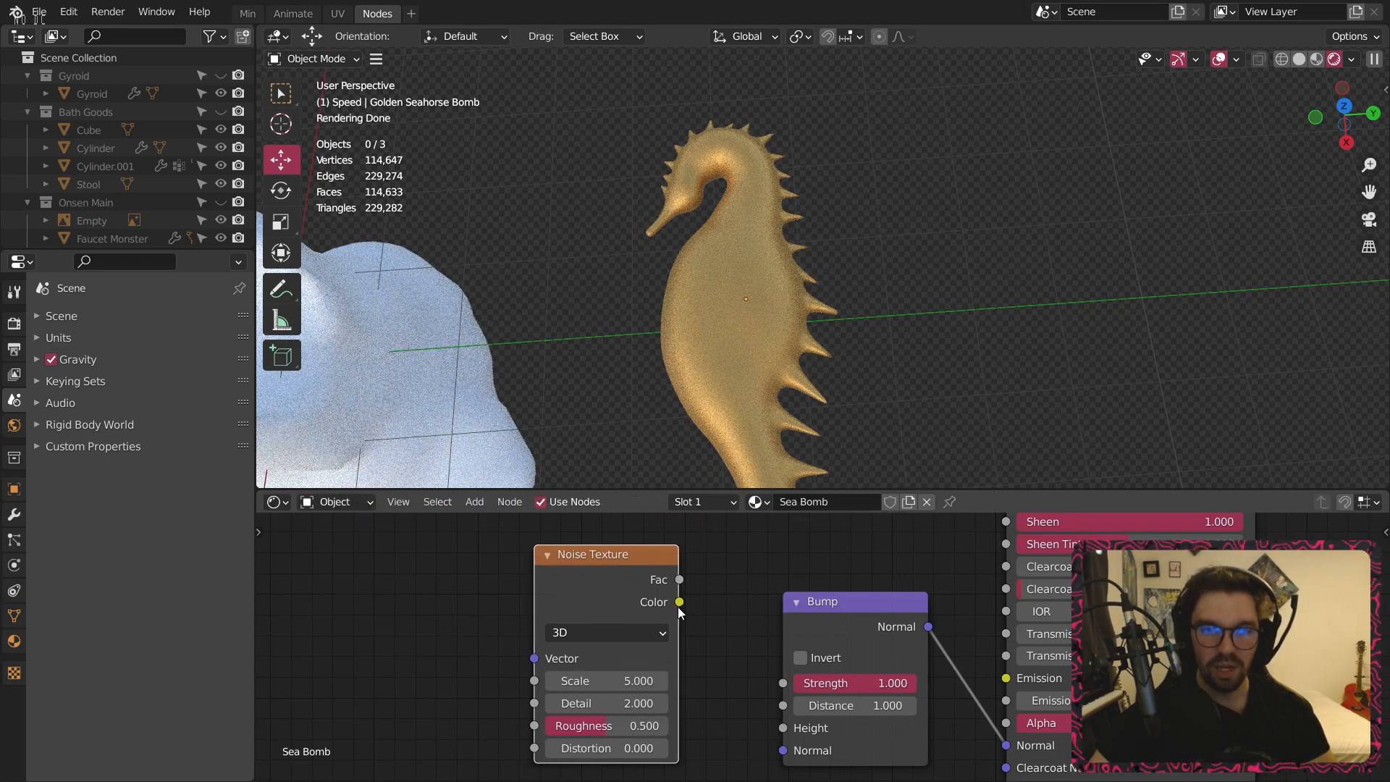
pyautogui.moveTo(780, 722); pyautogui.dragTo(782, 726)
pyautogui.moveTo(631, 562); pyautogui.dragTo(592, 569)
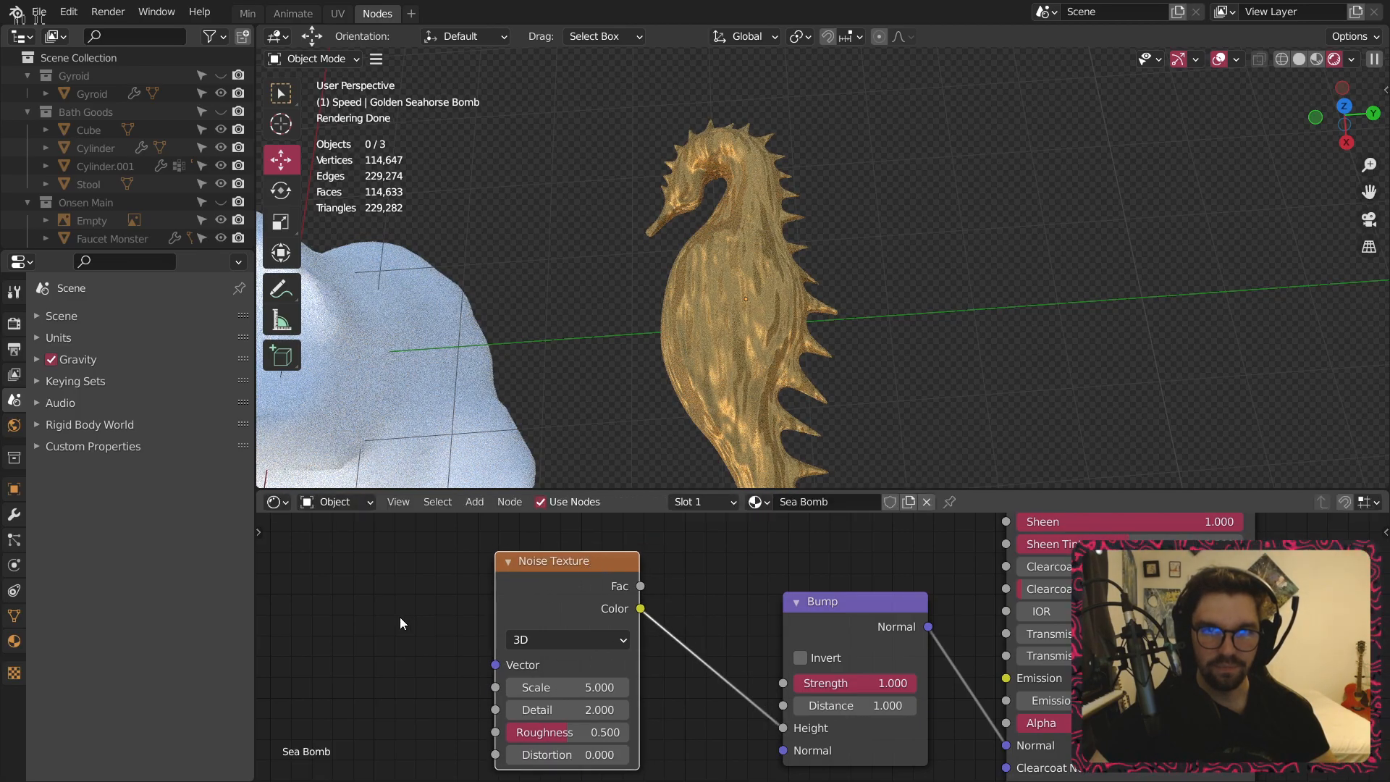
# Apply the scale of the seahorse object.
pyautogui.moveTo(400, 617); pyautogui.dragTo(593, 621, button='middle')
pyautogui.click(749, 437)
pyautogui.hotkey('ctrl', 'a')
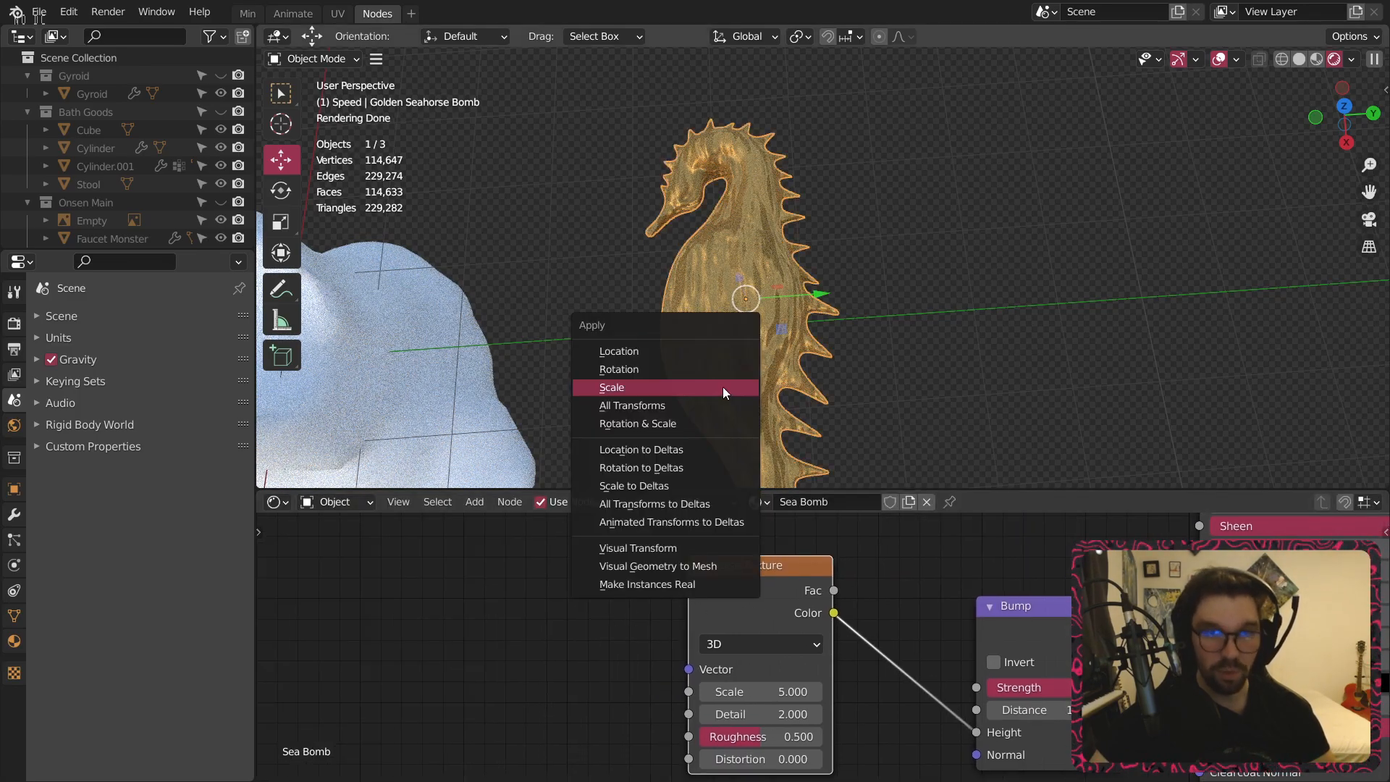
pyautogui.click(722, 386)
# Add Texture Coordinate and Mapping nodes to the Noise Texture and feed the mapping from the Object coordinates.
pyautogui.click(743, 575)
pyautogui.hotkey('ctrl', 't')
pyautogui.moveTo(399, 583); pyautogui.dragTo(652, 763, button='middle')
pyautogui.scroll(1, 651, 764)
pyautogui.moveTo(608, 564); pyautogui.dragTo(640, 532)
pyautogui.moveTo(640, 536); pyautogui.dragTo(506, 532, button='middle')
pyautogui.scroll(5, 693, 311)
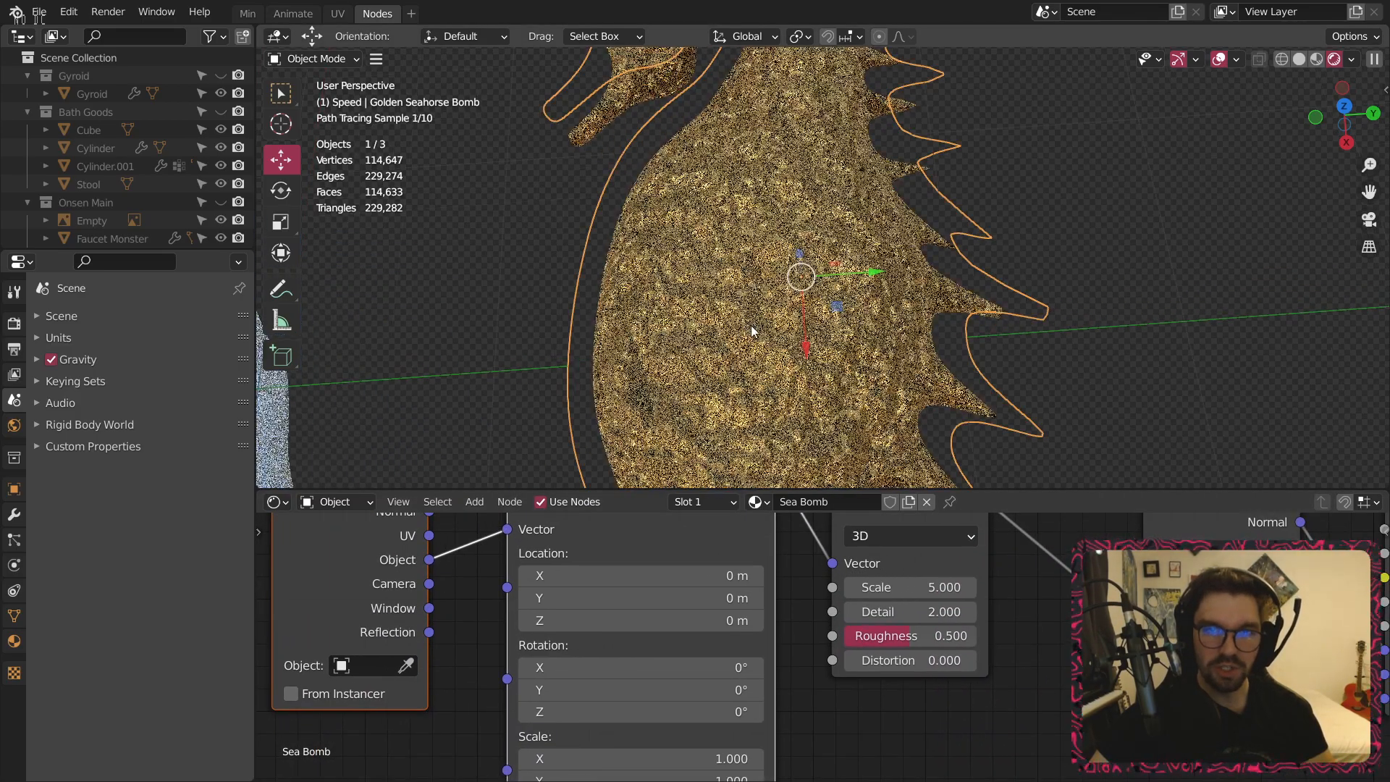
# Make room among the texture nodes and insert a ColorRamp between the Noise Texture and the Bump node.
pyautogui.moveTo(1081, 627); pyautogui.dragTo(897, 702, button='middle')
pyautogui.scroll(-6, 833, 745)
pyautogui.moveTo(833, 746); pyautogui.dragTo(1054, 711, button='middle')
pyautogui.moveTo(1029, 536); pyautogui.dragTo(499, 760)
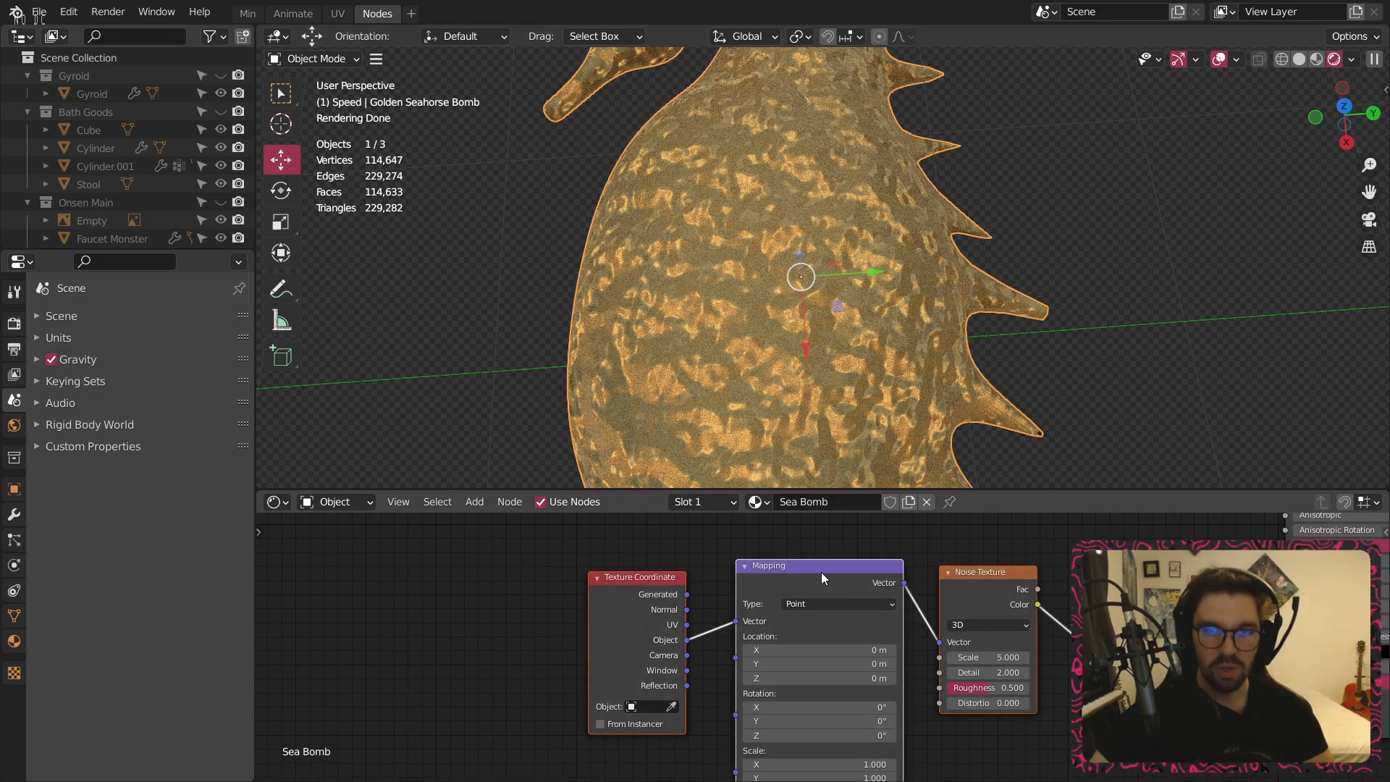
pyautogui.moveTo(822, 579); pyautogui.dragTo(520, 606)
pyautogui.click(476, 505)
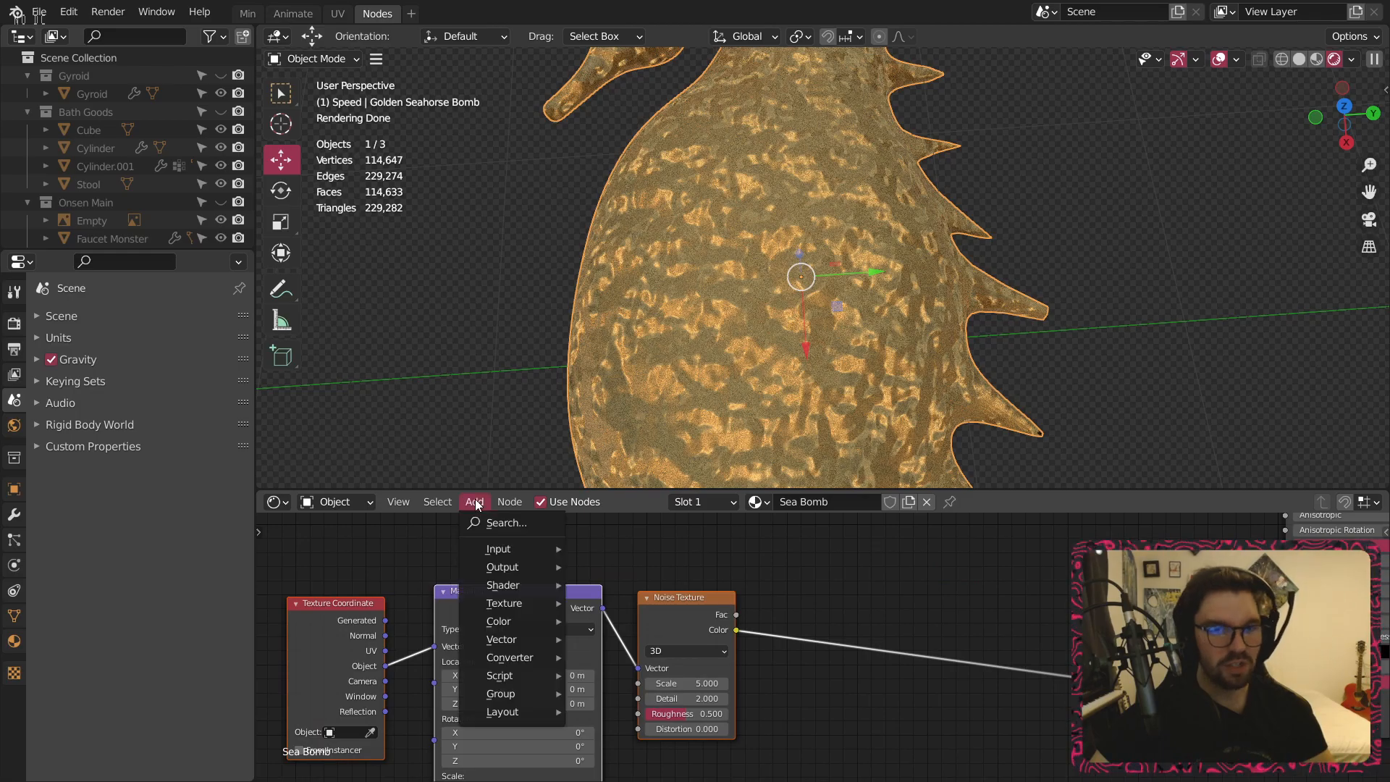
pyautogui.moveTo(540, 670)
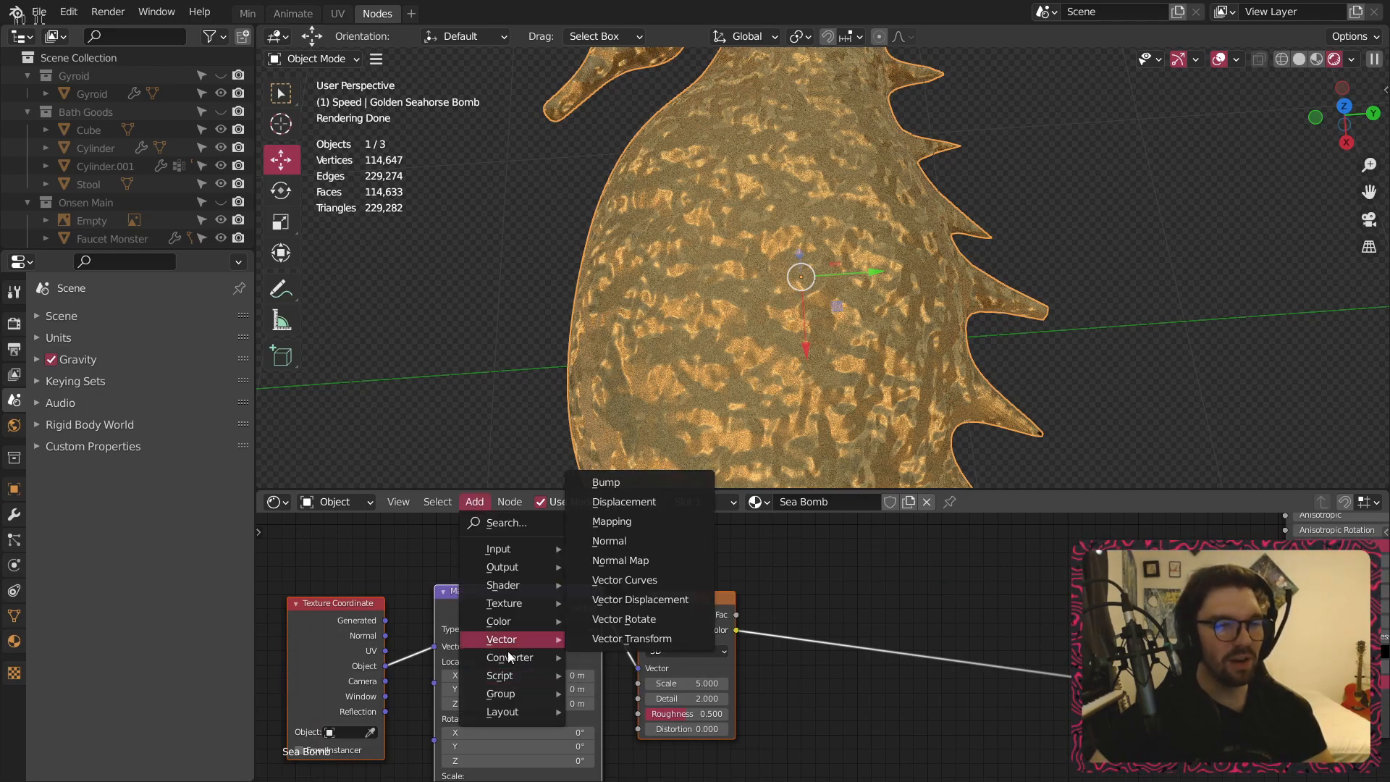
pyautogui.click(619, 443)
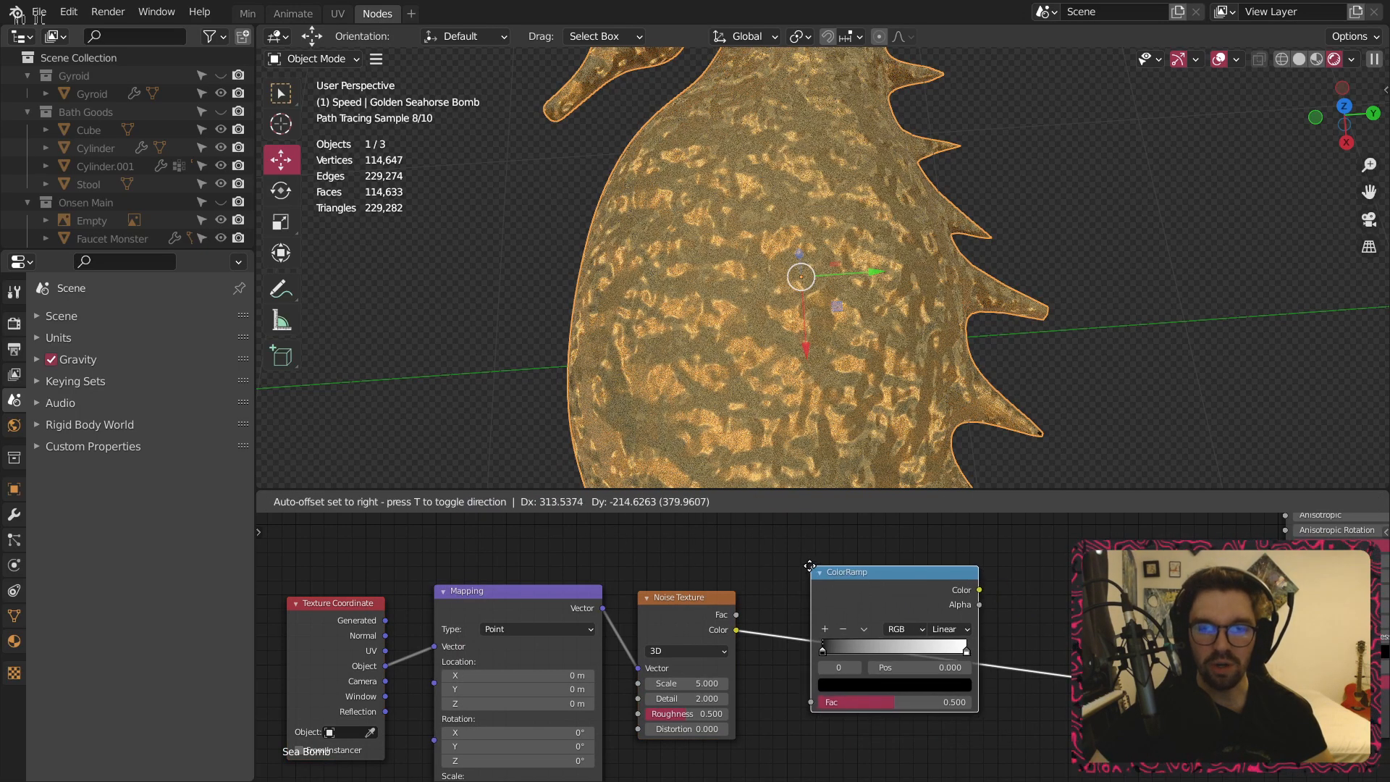
pyautogui.click(912, 594)
# Position the ColorRamp's black stop at 0.300 and its white stop at 0.700.
pyautogui.scroll(2, 848, 650)
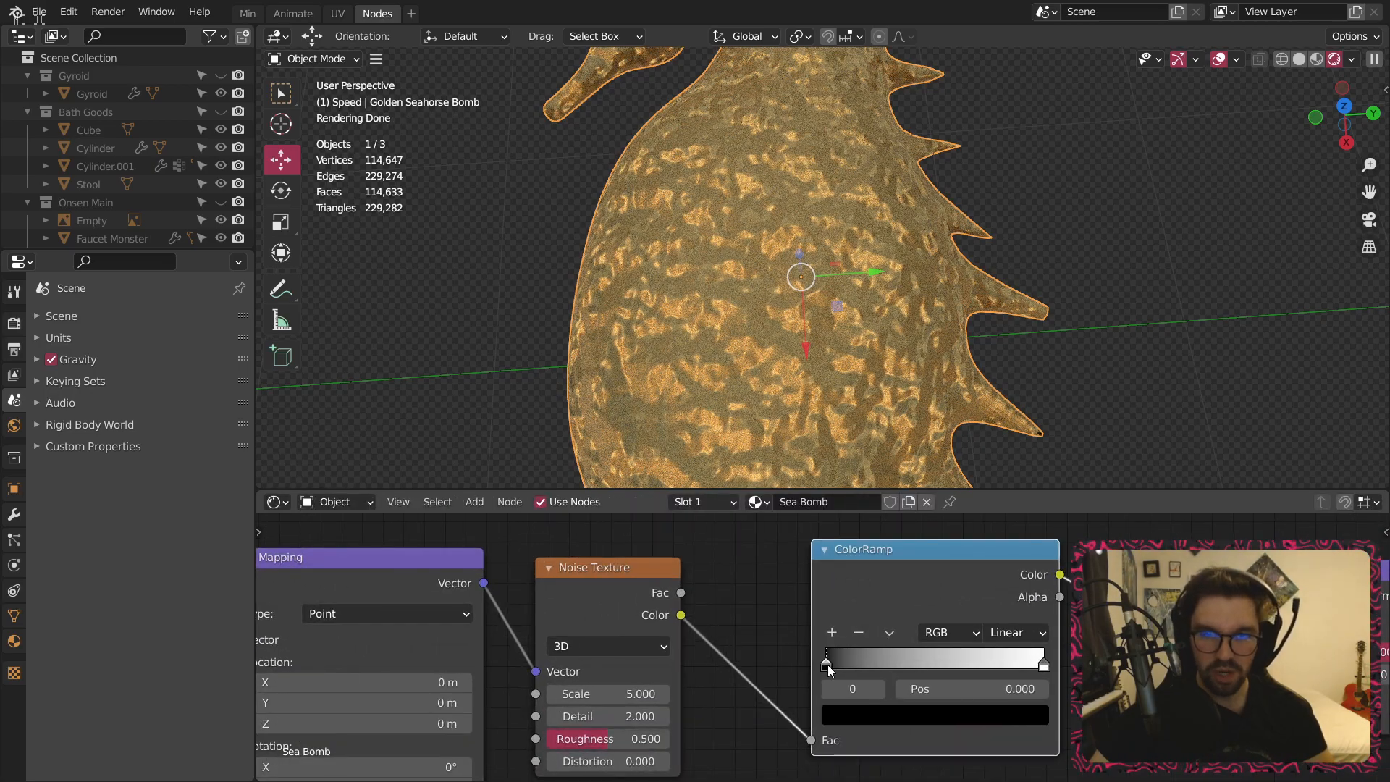
pyautogui.click(978, 692)
pyautogui.write('.')
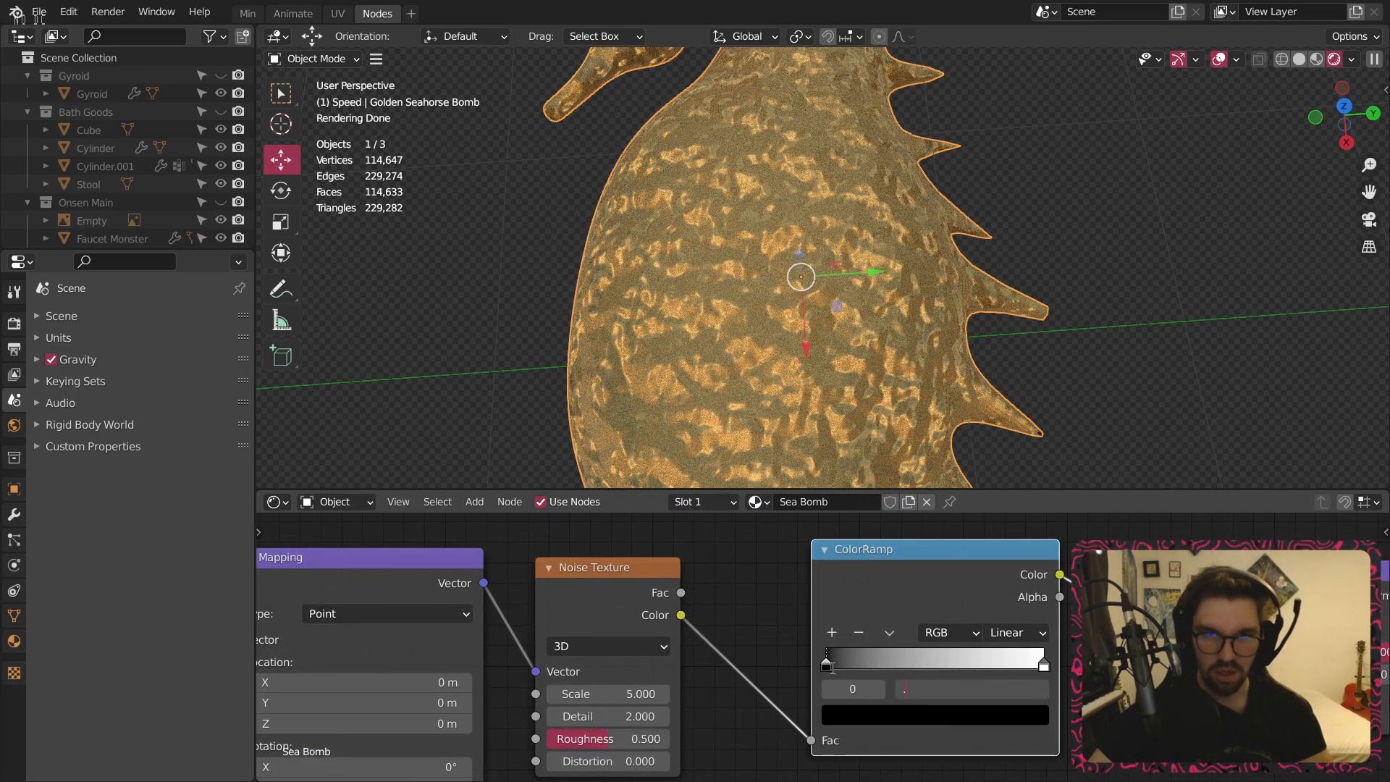
pyautogui.write('3')
pyautogui.press('Return')
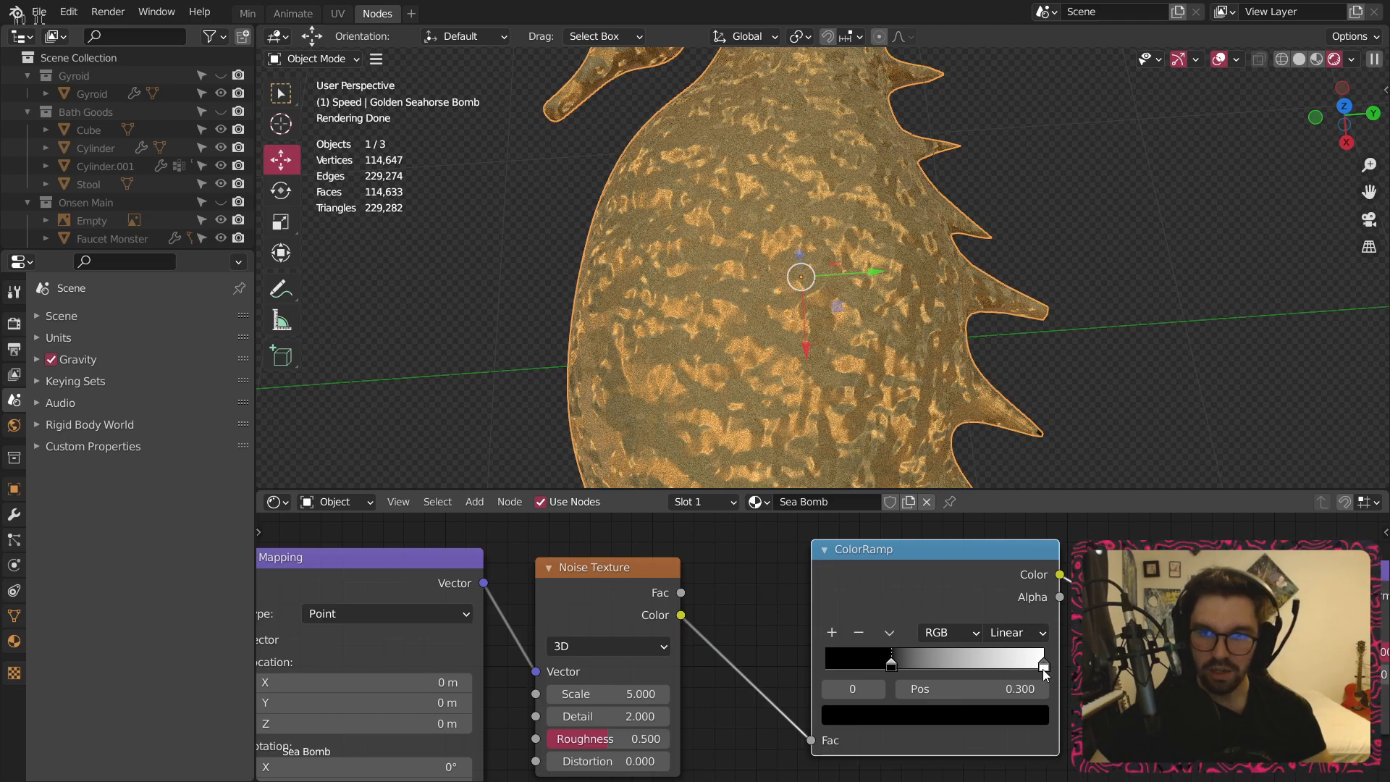
pyautogui.click(1044, 665)
pyautogui.click(1036, 685)
pyautogui.write('.7')
pyautogui.press('Return')
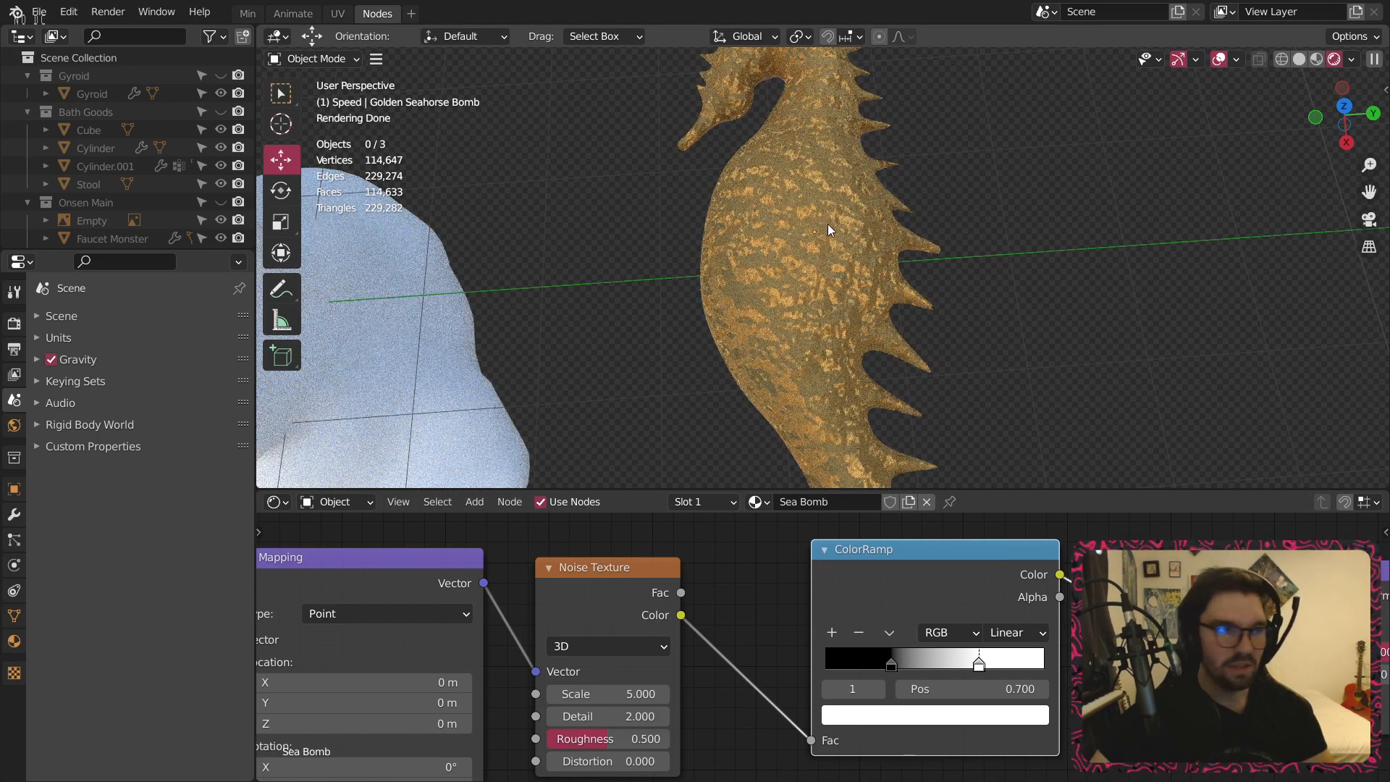
# Set the Noise Texture's scale to 40.
pyautogui.scroll(2, 679, 675)
pyautogui.click(637, 635)
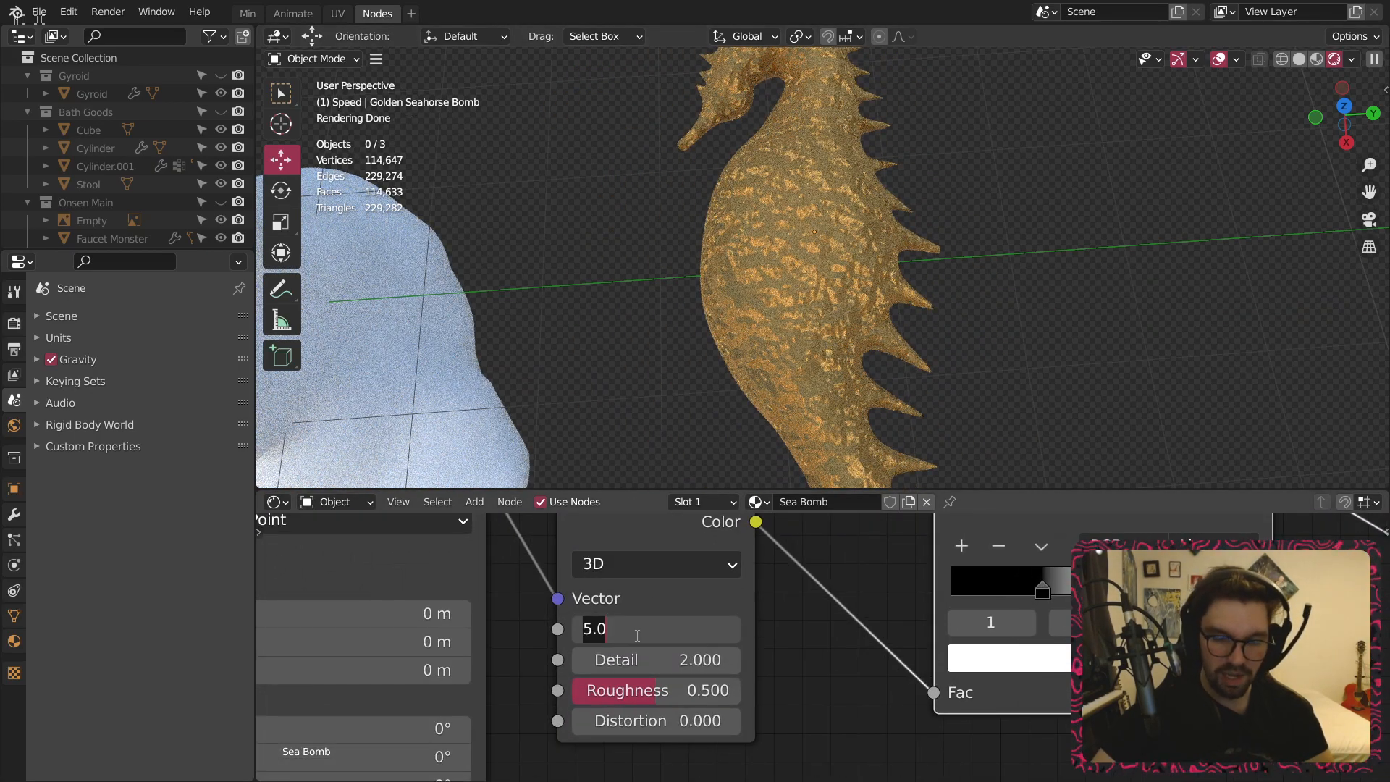
pyautogui.write('40')
pyautogui.press('Return')
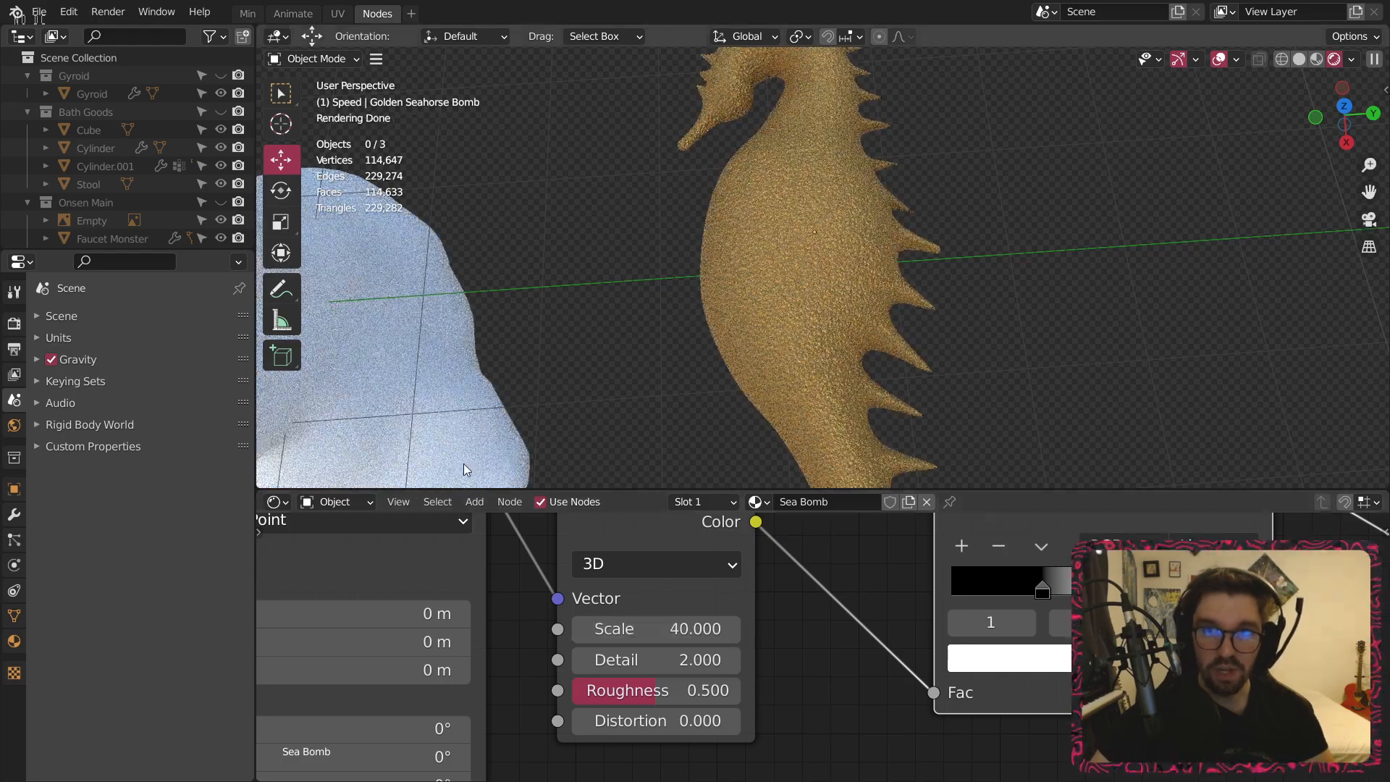
# Invert the Bump node's effect on the seahorse's surface.
pyautogui.scroll(4, 837, 215)
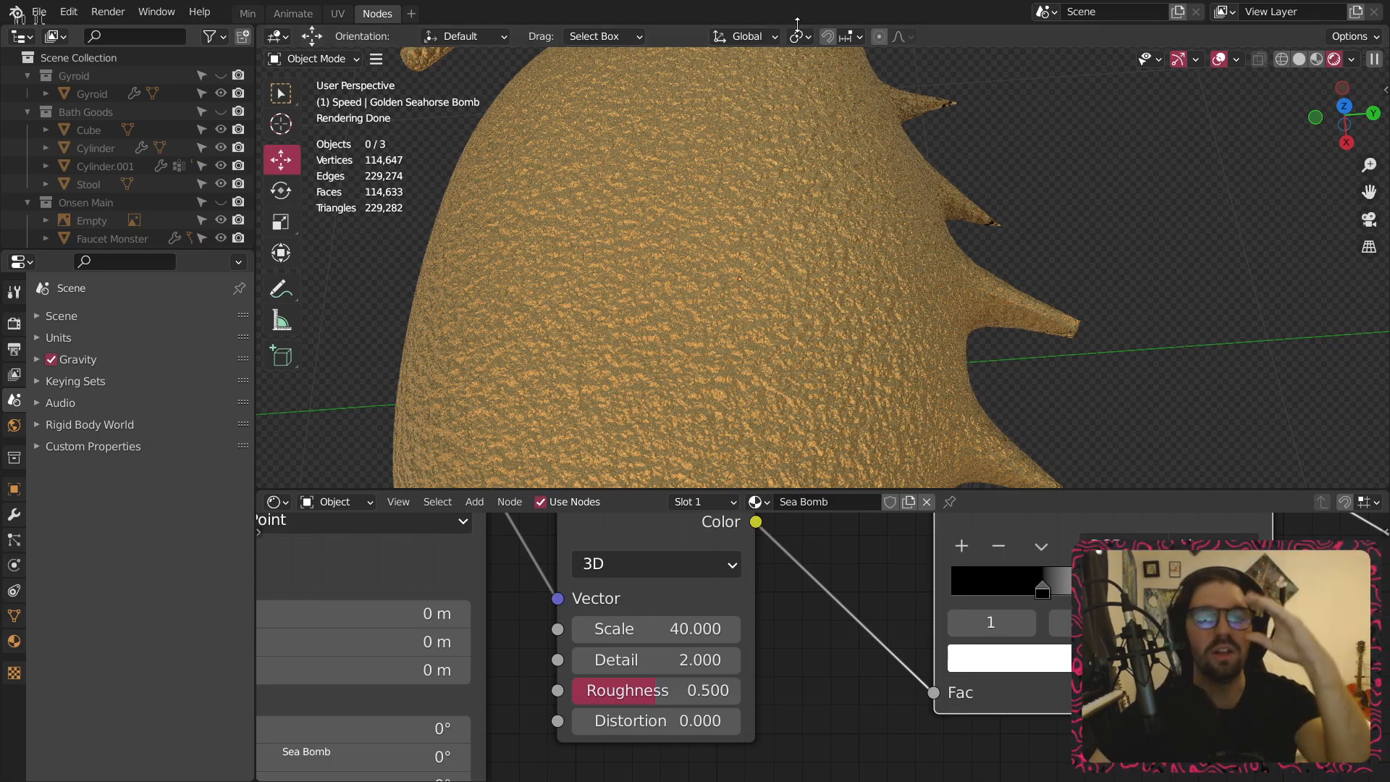
pyautogui.moveTo(789, 94); pyautogui.dragTo(772, 279, button='middle')
pyautogui.moveTo(1376, 565); pyautogui.dragTo(921, 618, button='middle')
pyautogui.click(923, 594)
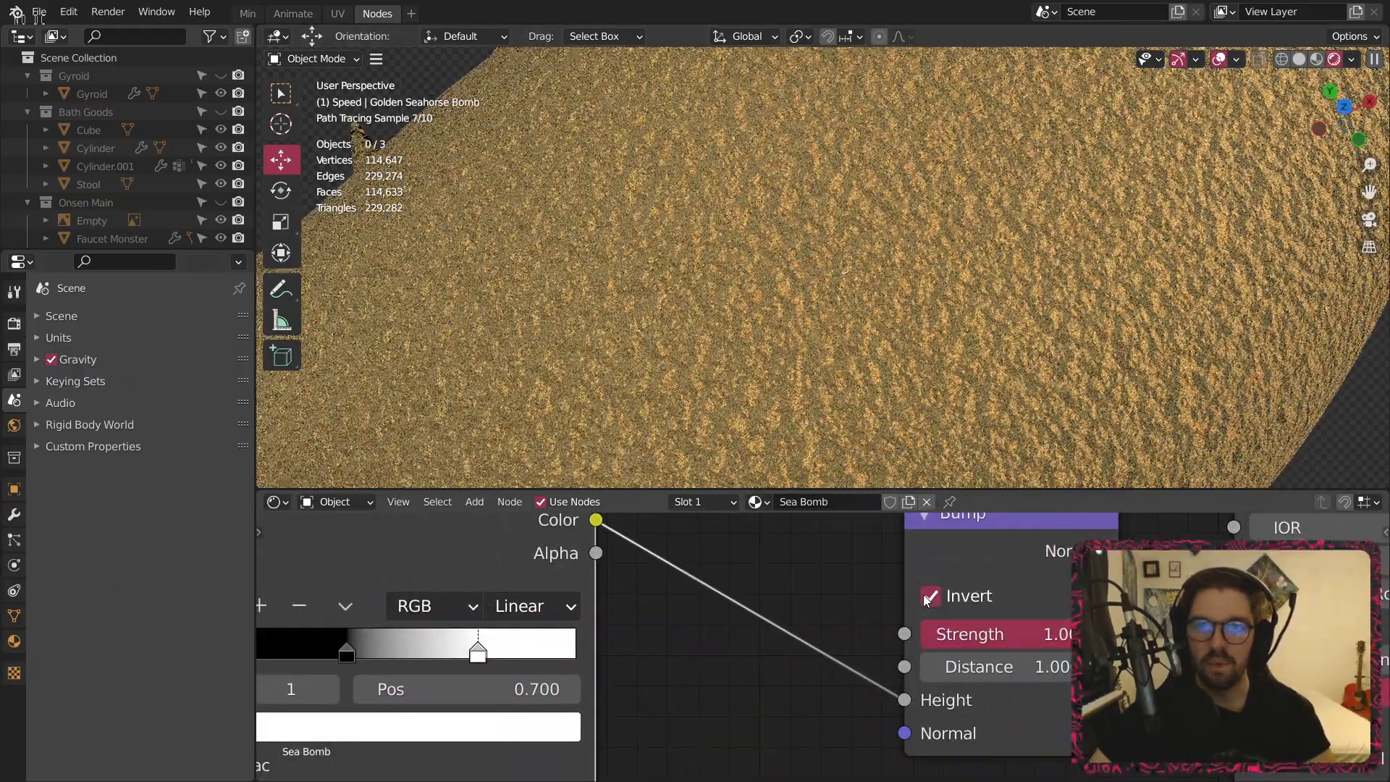
# Try moving the ColorRamp's white stop closer to the black stop, and undo the change.
pyautogui.moveTo(754, 654); pyautogui.dragTo(716, 628, button='middle')
pyautogui.moveTo(685, 612); pyautogui.dragTo(616, 612)
pyautogui.hotkey('ctrl', 'z')
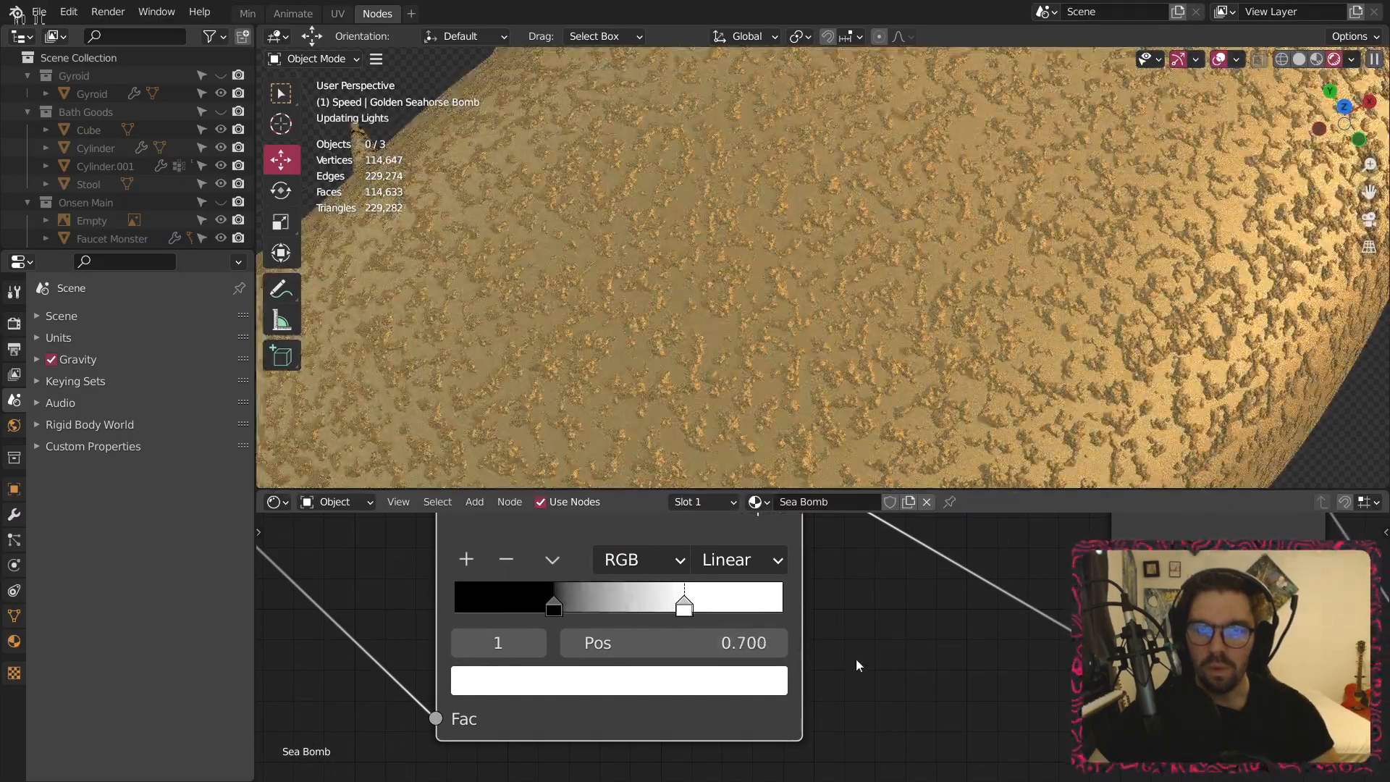
pyautogui.hotkey('ctrl', 'z')
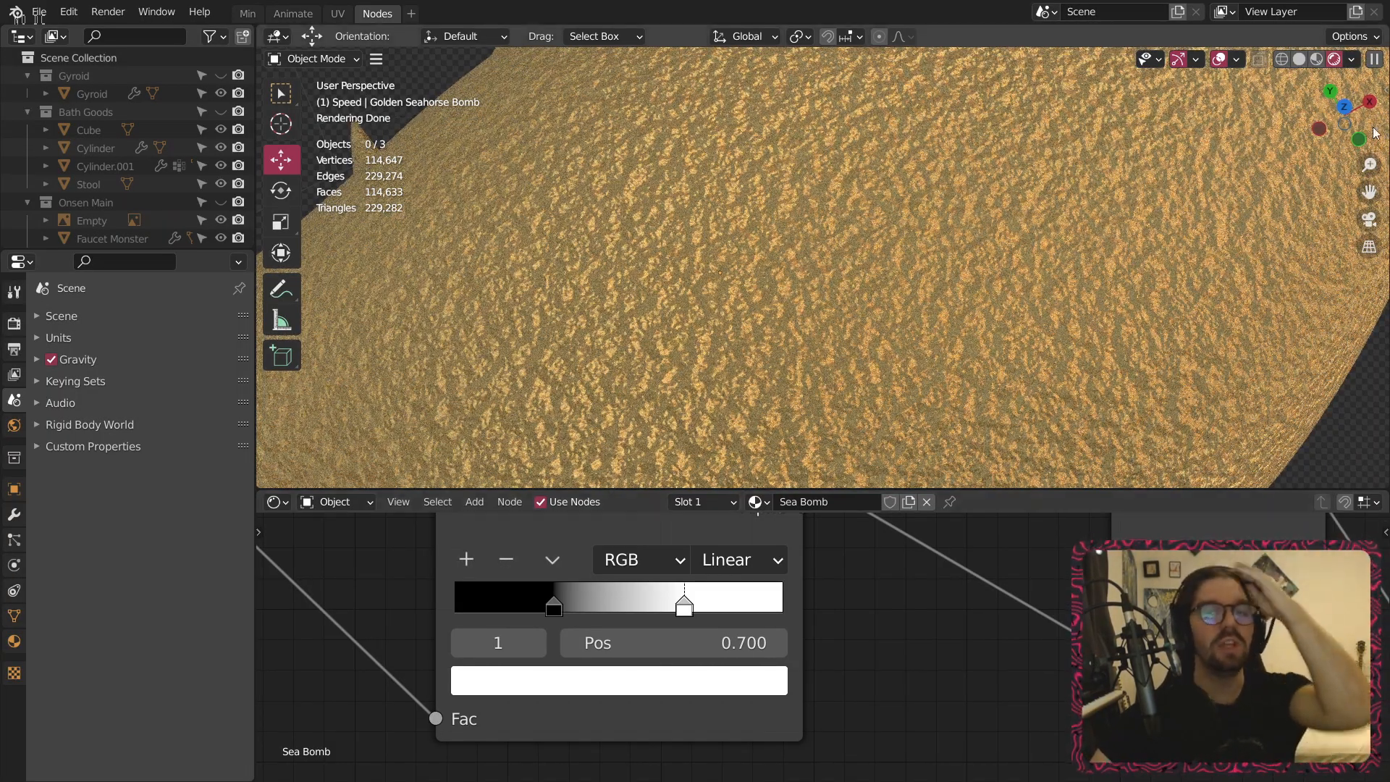
pyautogui.scroll(-5, 872, 239)
pyautogui.moveTo(885, 229)
pyautogui.mouseDown(button='middle')
pyautogui.moveTo(688, 244)
pyautogui.moveTo(844, 259)
pyautogui.moveTo(815, 271)
pyautogui.mouseUp(button='middle')
pyautogui.scroll(6, 815, 271)
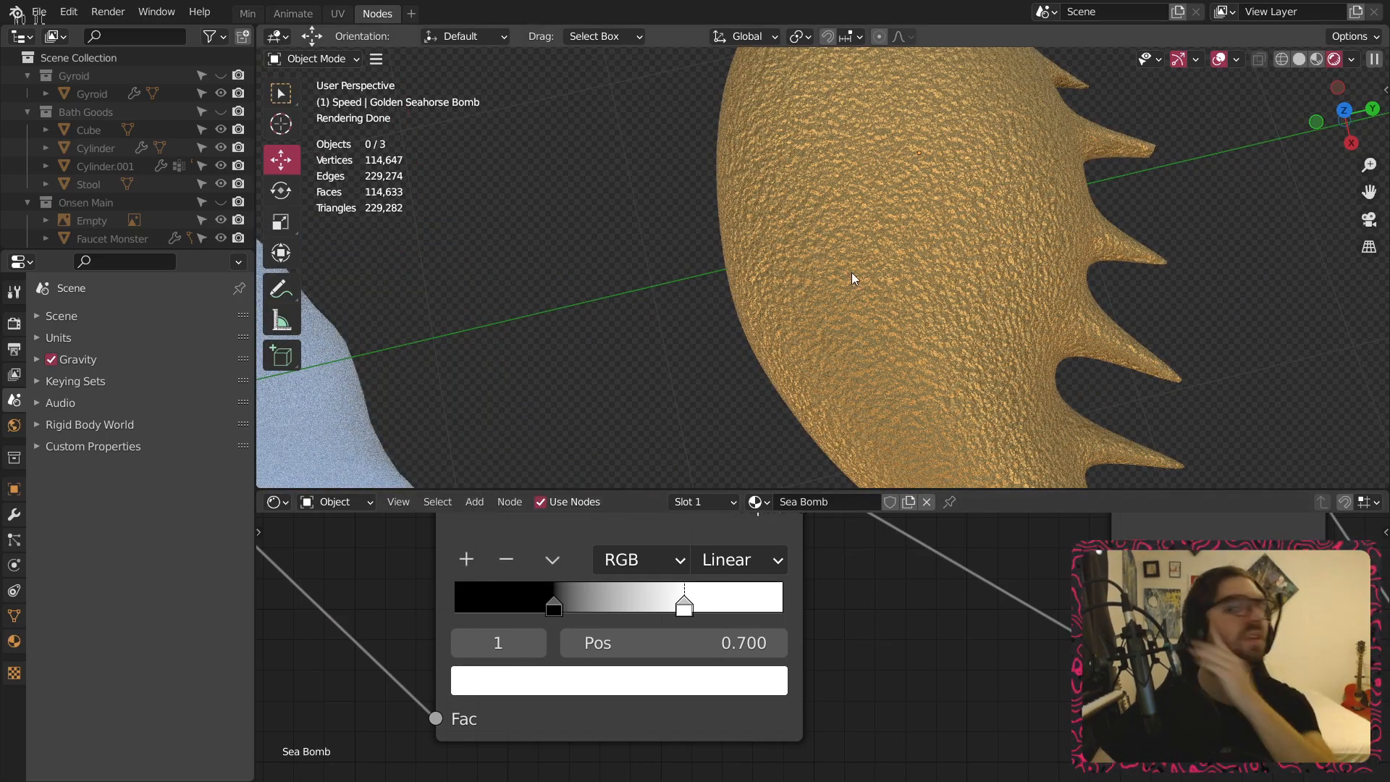
# Rename the boot-shaped object's material as Candle Wax.
pyautogui.scroll(-5, 833, 275)
pyautogui.moveTo(809, 249); pyautogui.dragTo(763, 381, button='middle')
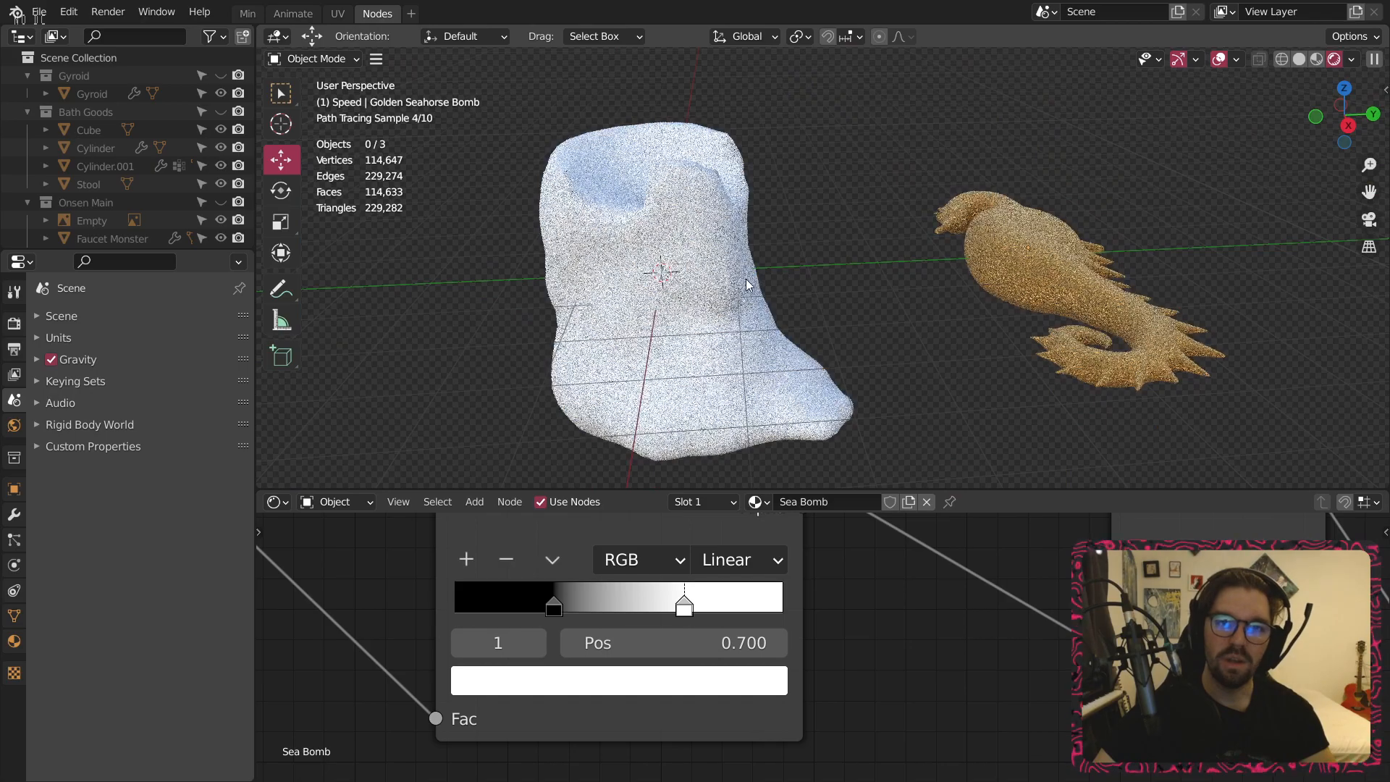
pyautogui.click(762, 381)
pyautogui.click(819, 499)
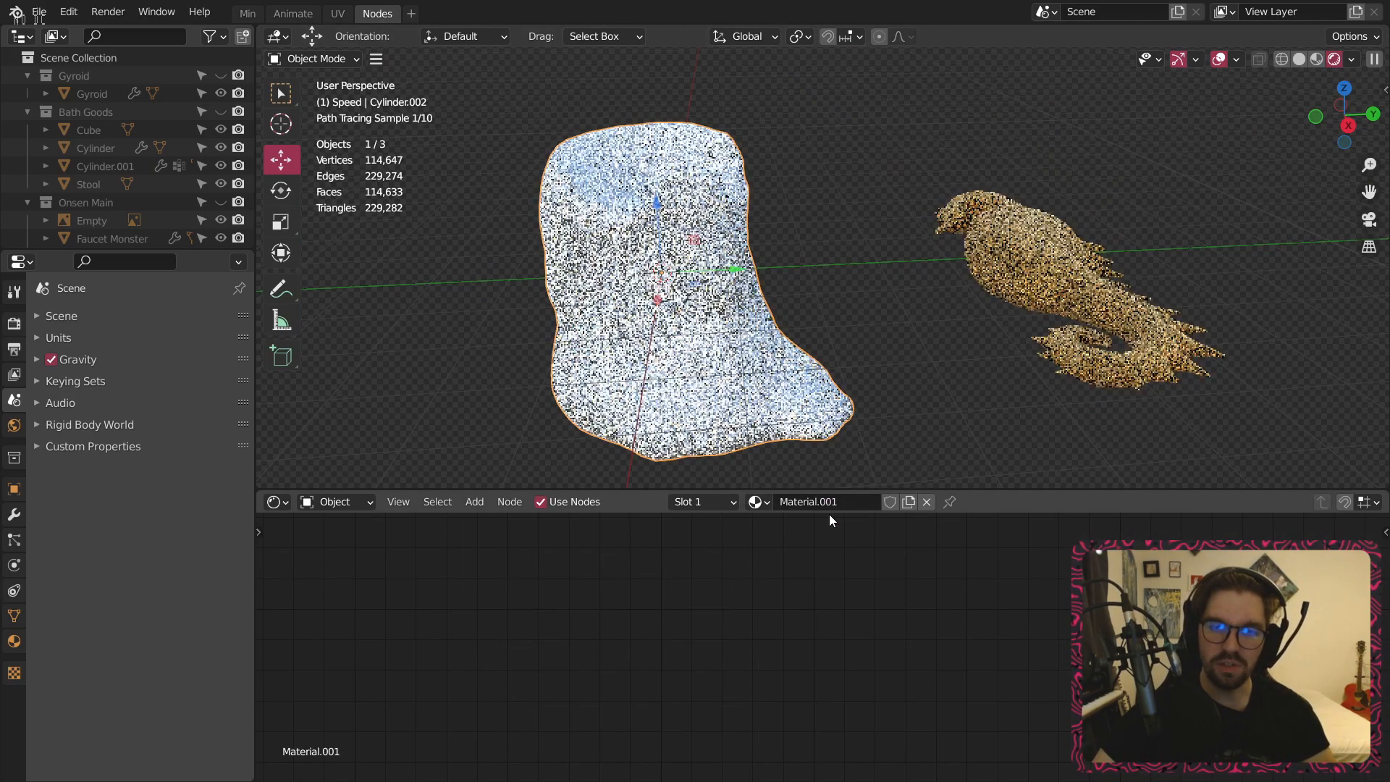
pyautogui.click(821, 500)
pyautogui.write('Cndle')
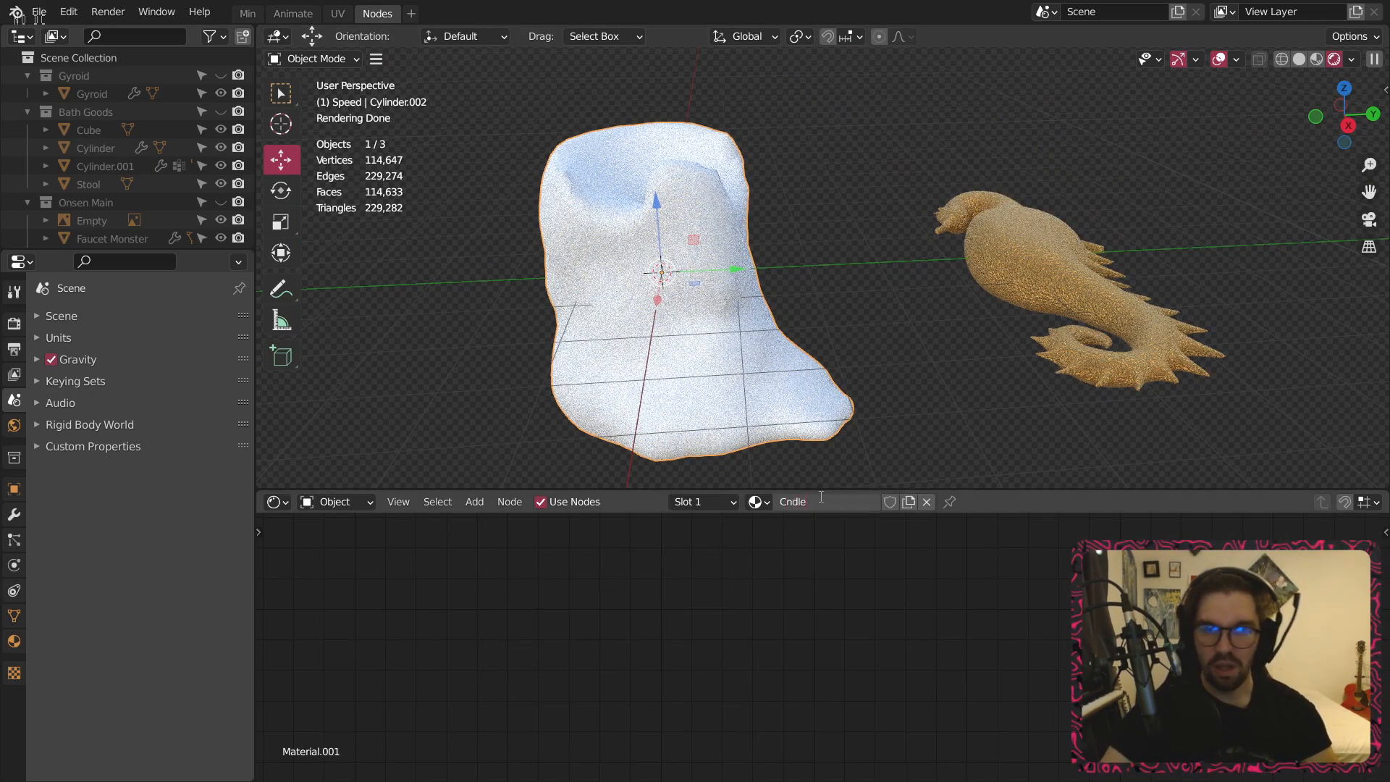
pyautogui.press('BackSpace')
pyautogui.press('BackSpace')
pyautogui.press('BackSpace')
pyautogui.press('BackSpace')
pyautogui.write('andle Wa')
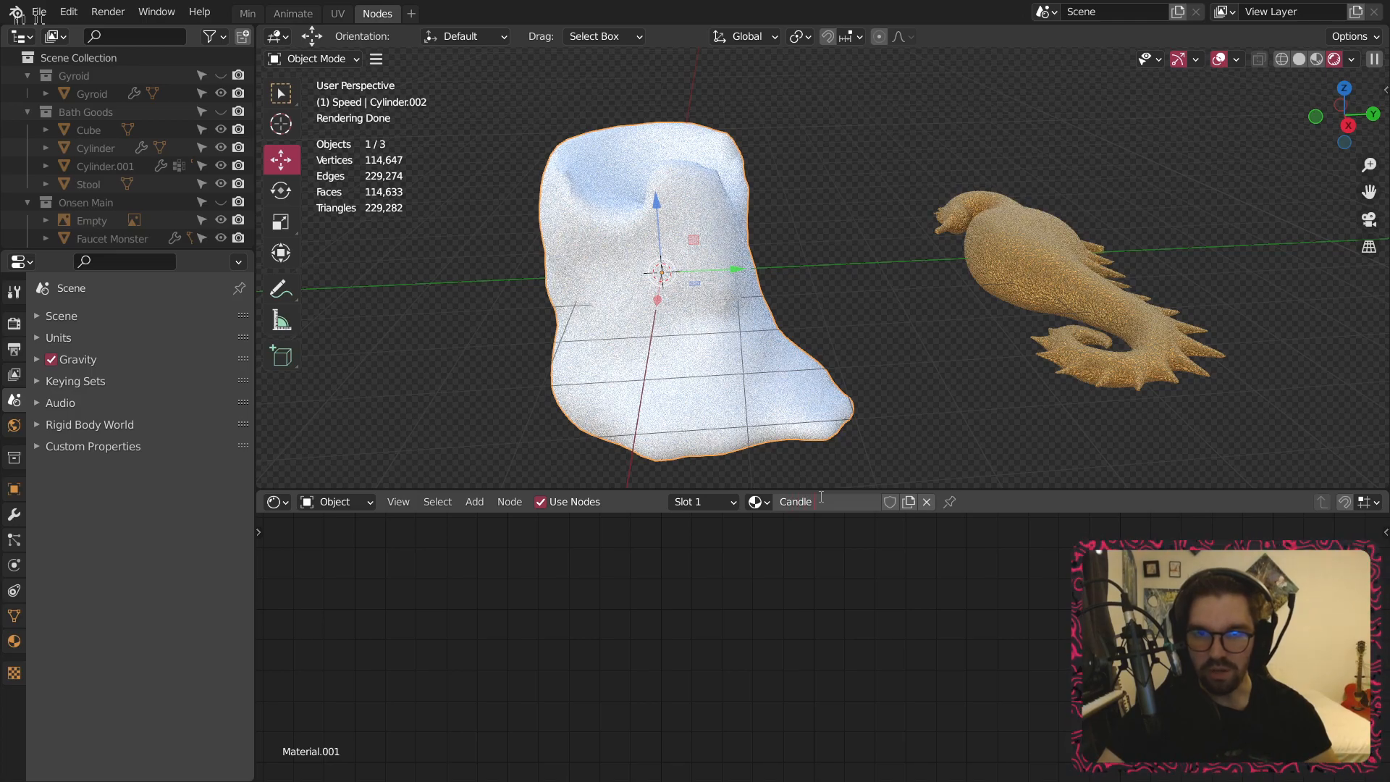
pyautogui.write('x')
pyautogui.press('Return')
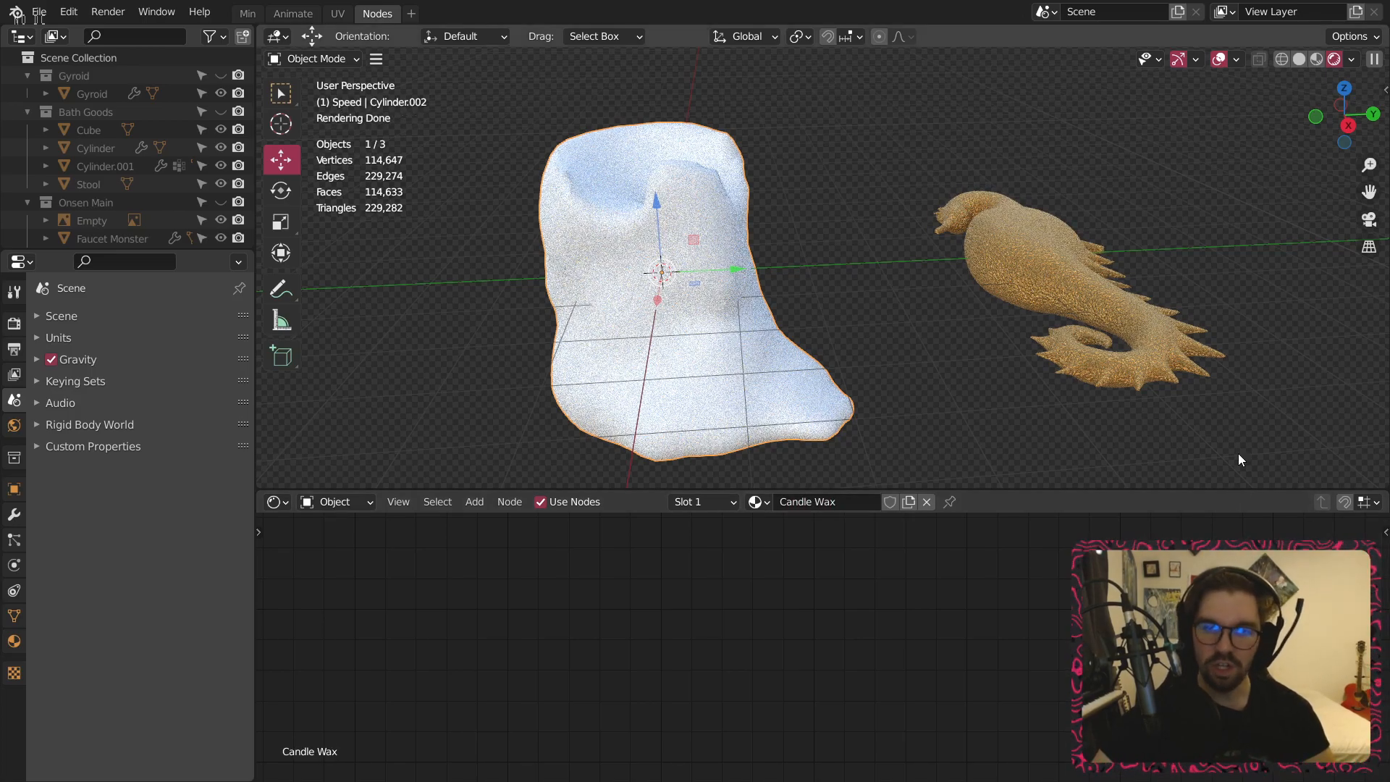
# Set the Candle Wax shader's roughness to 0.7 and its specular to 1.000.
pyautogui.moveTo(1081, 678); pyautogui.dragTo(823, 711, button='middle')
pyautogui.moveTo(972, 603); pyautogui.dragTo(958, 699, button='middle')
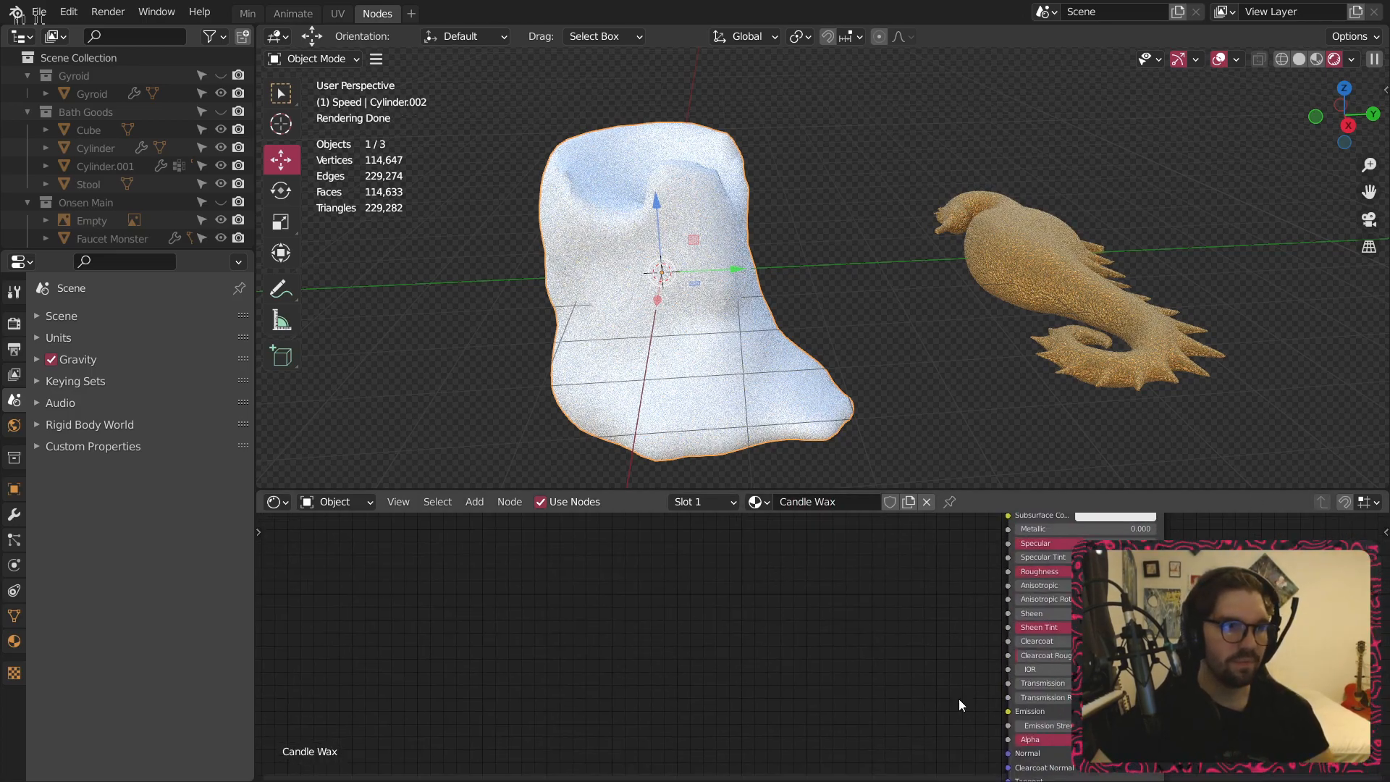
pyautogui.scroll(2, 1129, 608)
pyautogui.moveTo(1187, 587); pyautogui.dragTo(1015, 710, button='middle')
pyautogui.scroll(2, 635, 246)
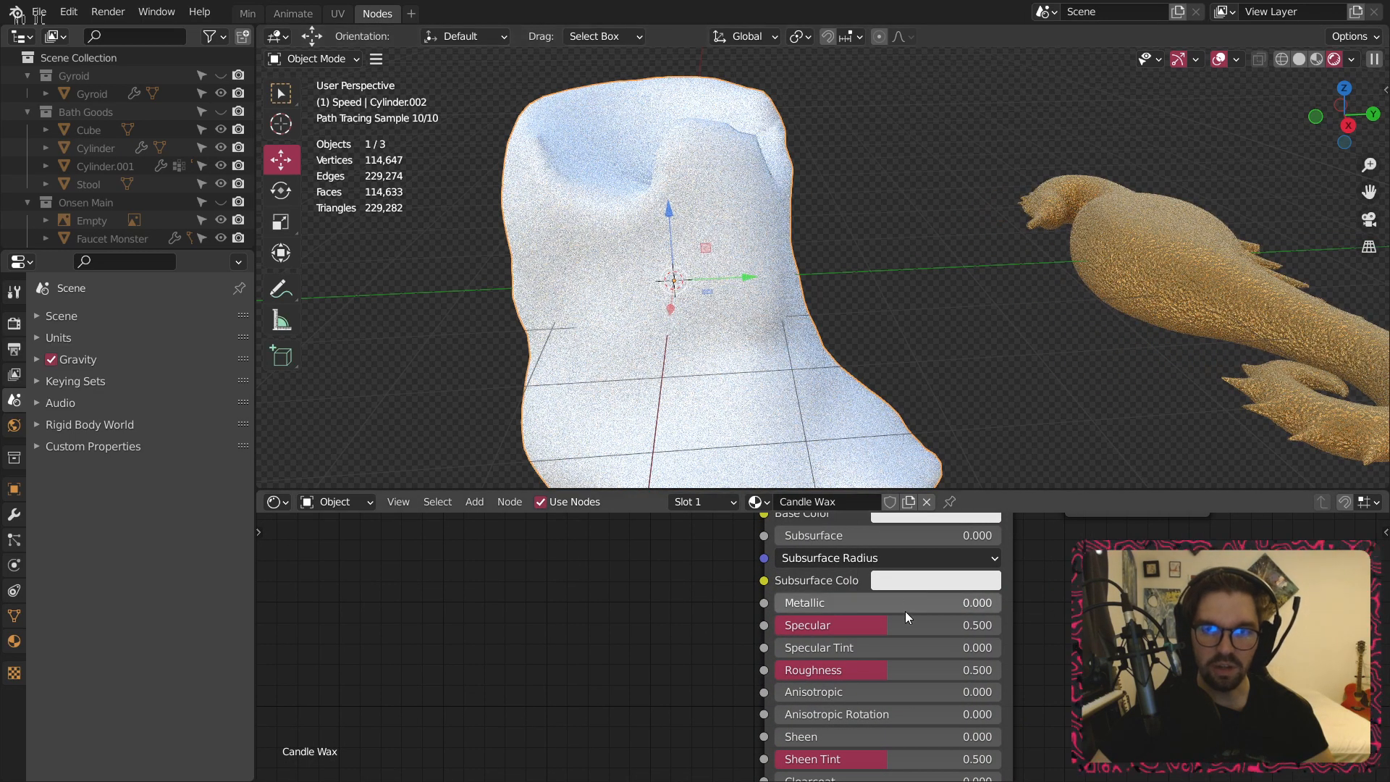
pyautogui.doubleClick(914, 669)
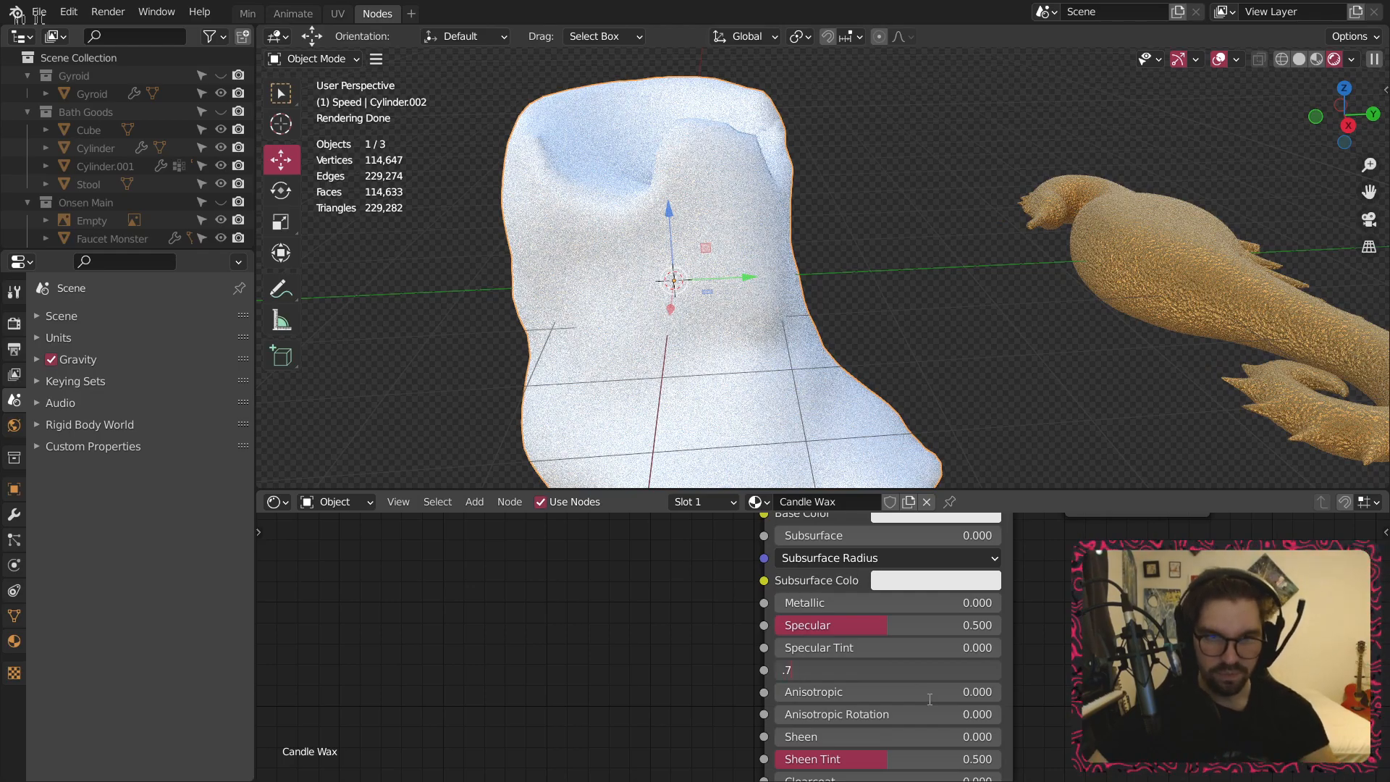
pyautogui.write('0.7')
pyautogui.press('Return')
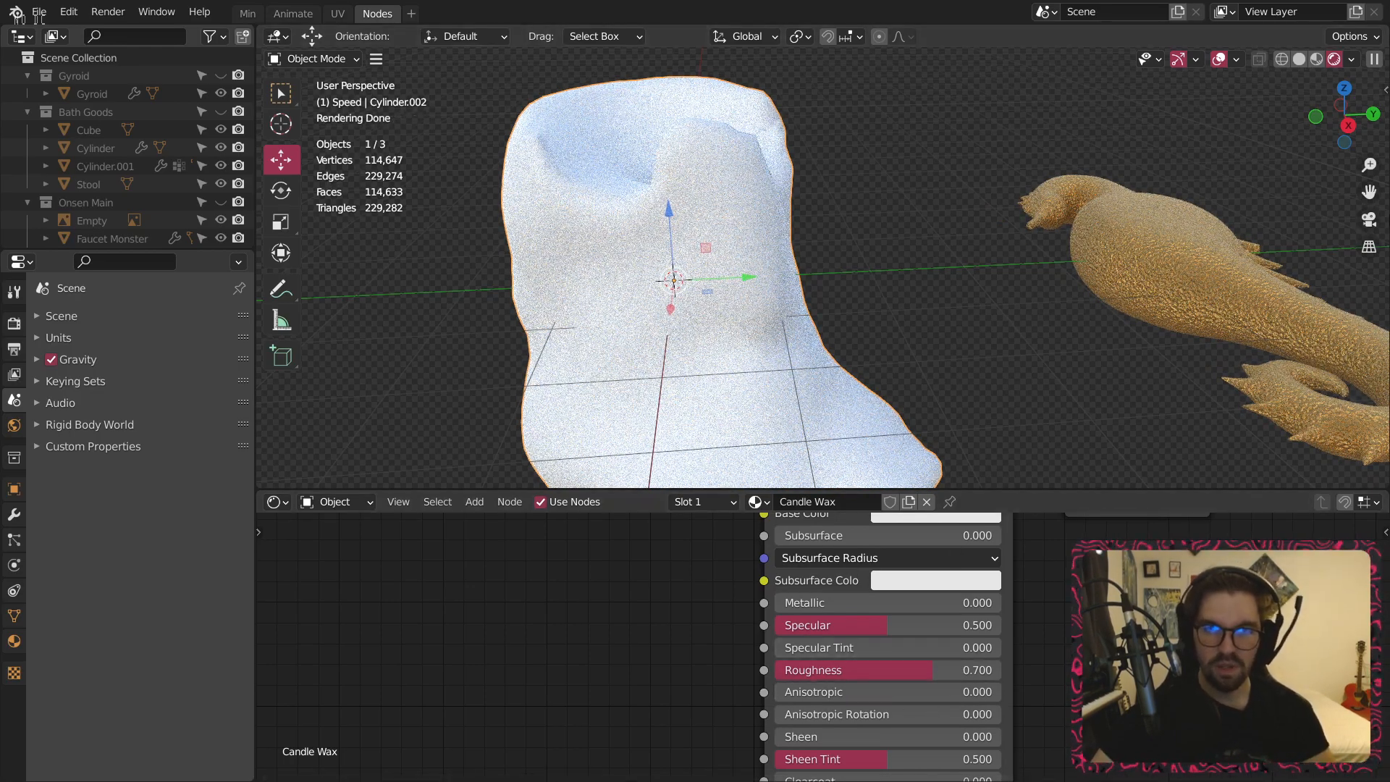
pyautogui.moveTo(887, 624); pyautogui.dragTo(1001, 625)
# Raise the Candle Wax shader's Sheen and Sheen Tint to 1.000.
pyautogui.moveTo(895, 725); pyautogui.dragTo(870, 621, button='middle')
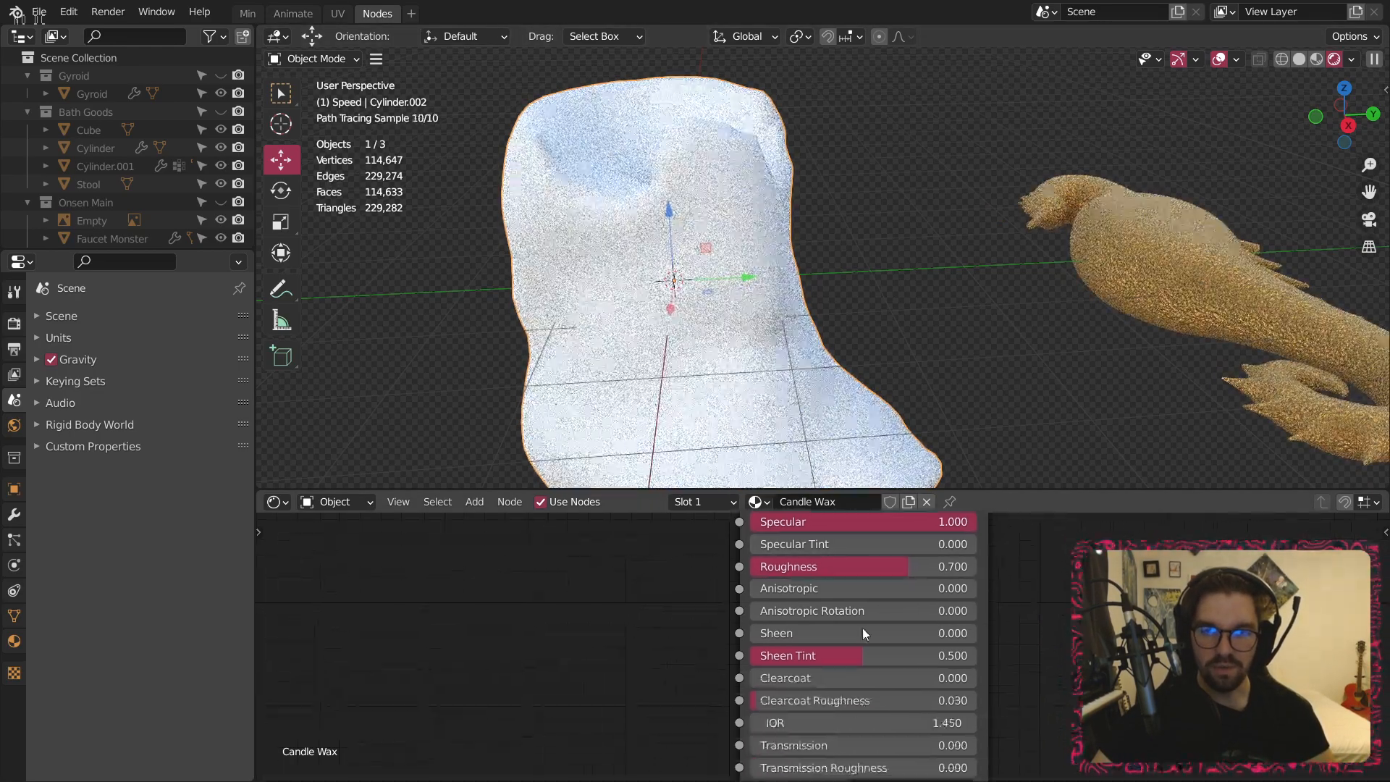
pyautogui.moveTo(870, 634); pyautogui.dragTo(999, 636)
pyautogui.moveTo(872, 658); pyautogui.dragTo(986, 661)
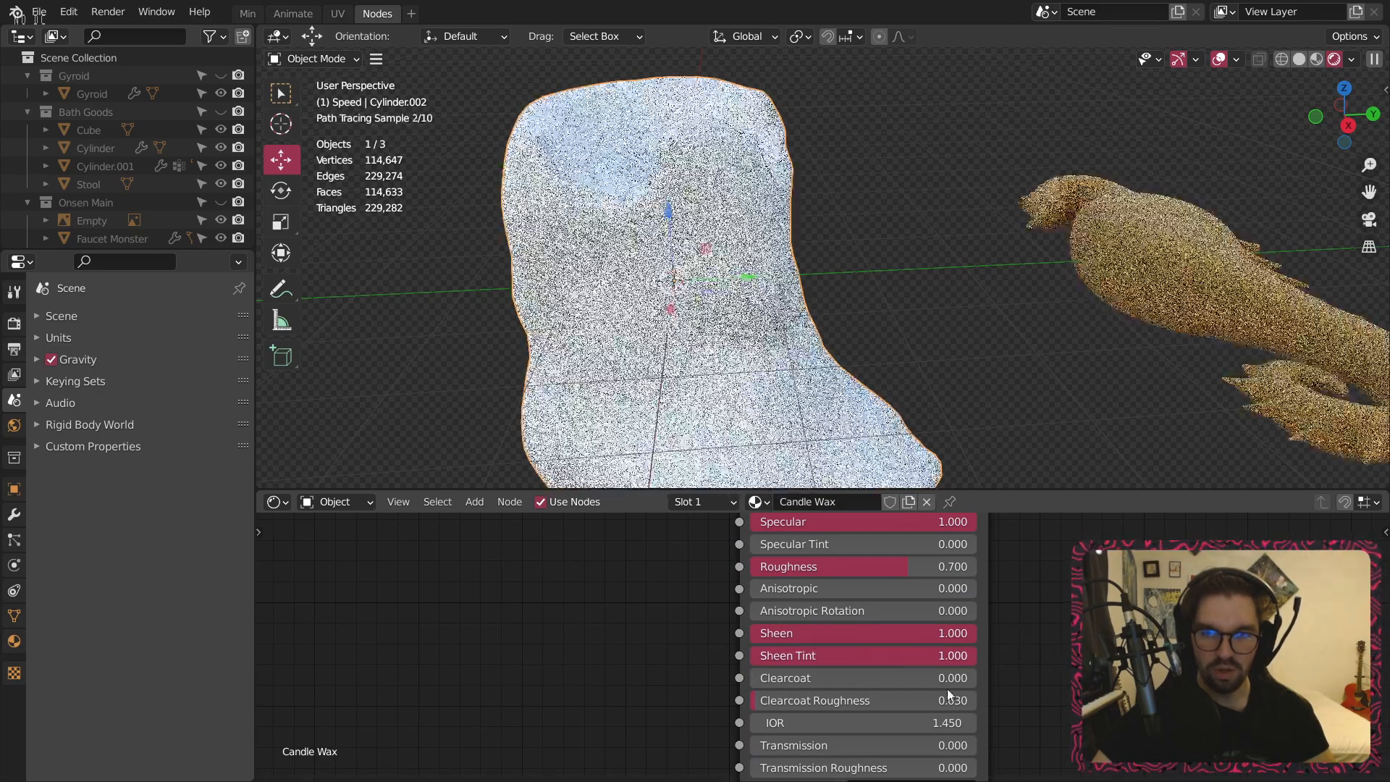
# Set the wax shader's Clearcoat to 1.000 and its Clearcoat Roughness to 0.2.
pyautogui.click(819, 681)
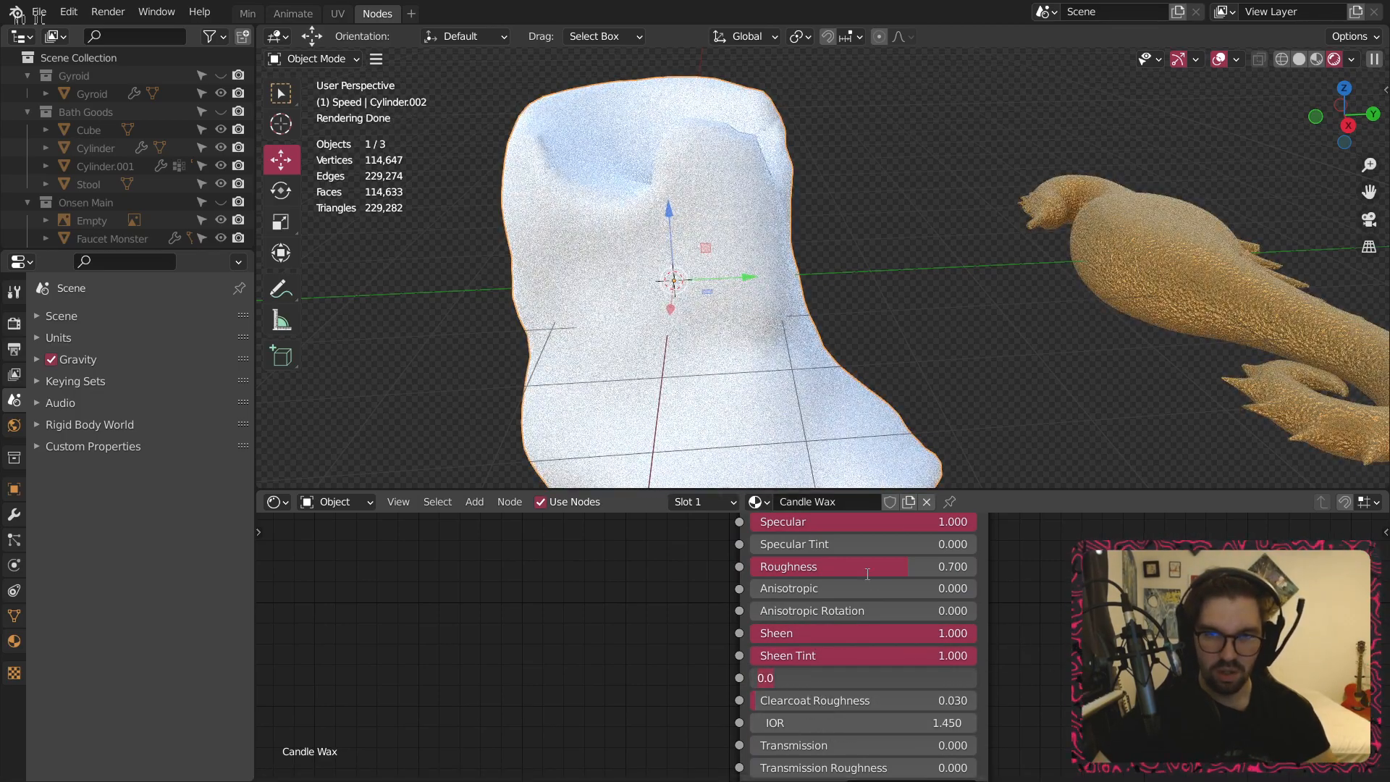
pyautogui.click(886, 659)
pyautogui.moveTo(788, 674); pyautogui.dragTo(975, 679)
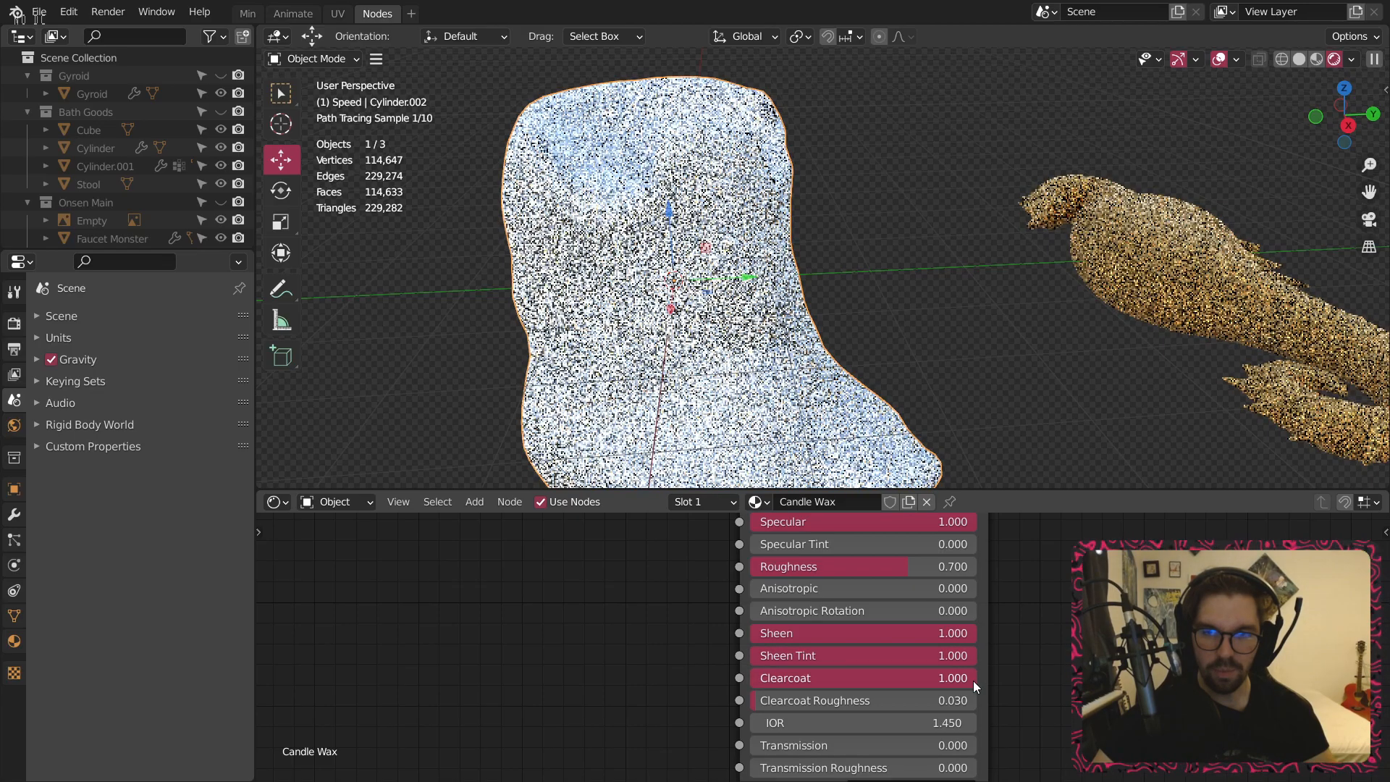
pyautogui.click(870, 702)
pyautogui.write('.2')
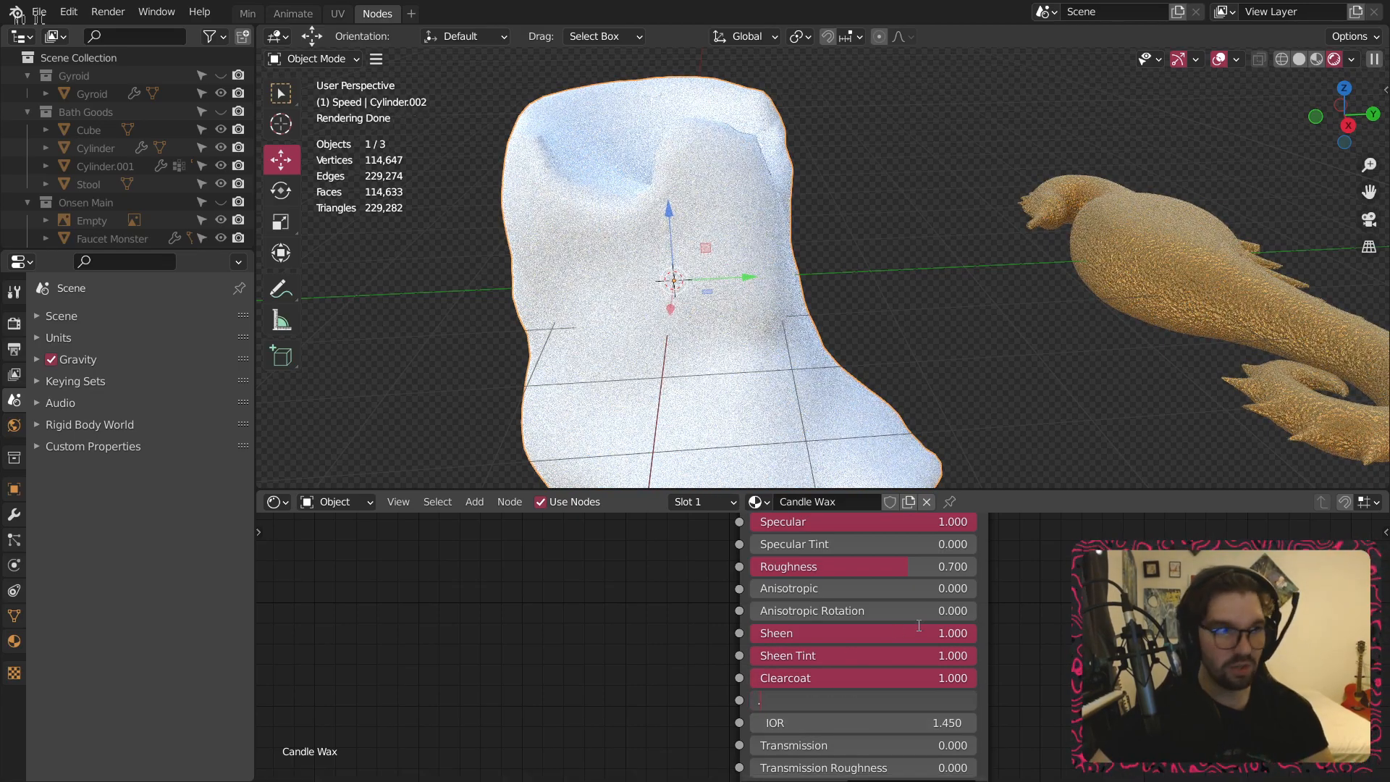
pyautogui.press('Return')
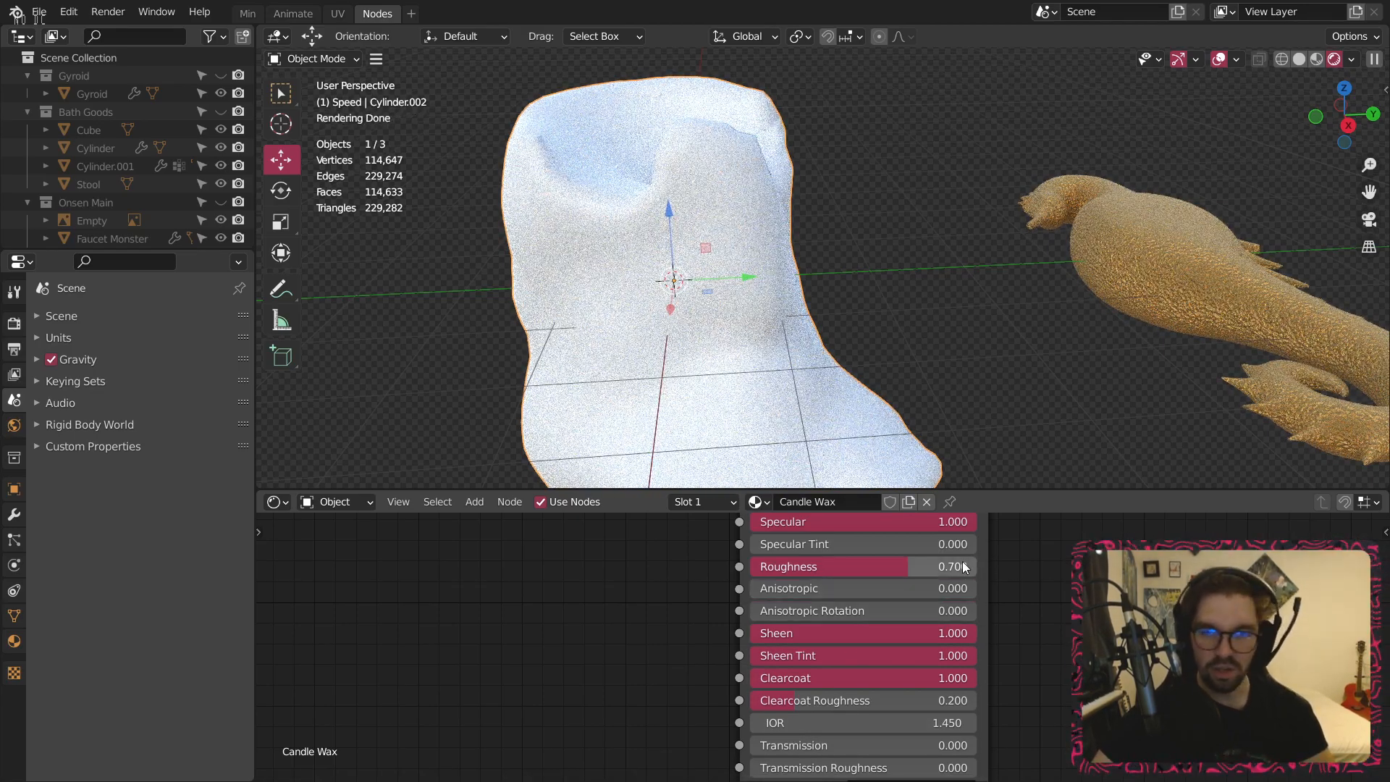
# Set the wax shader's Transmission to 0.2.
pyautogui.scroll(-1, 962, 559)
pyautogui.moveTo(962, 559); pyautogui.dragTo(1006, 527, button='middle')
pyautogui.scroll(1, 971, 689)
pyautogui.click(923, 687)
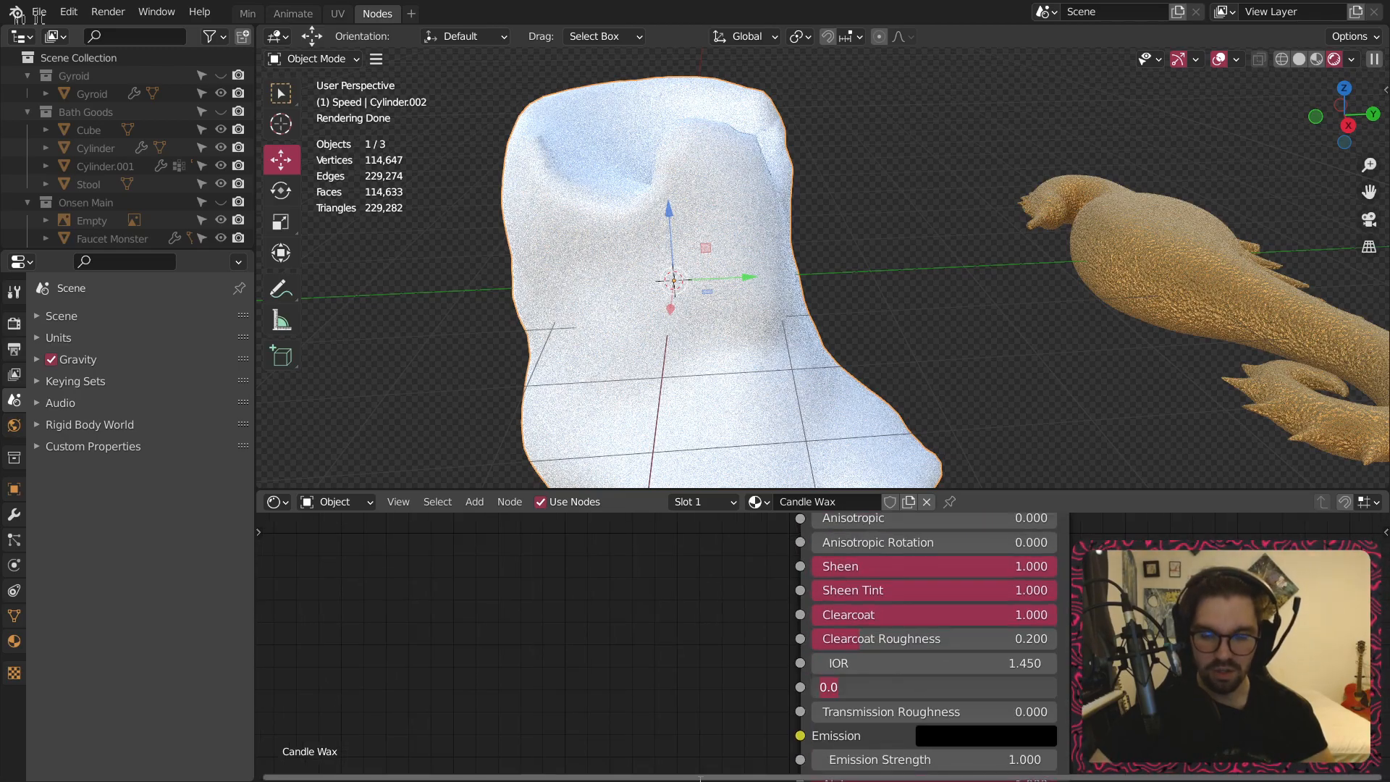
pyautogui.write('.2')
pyautogui.press('Return')
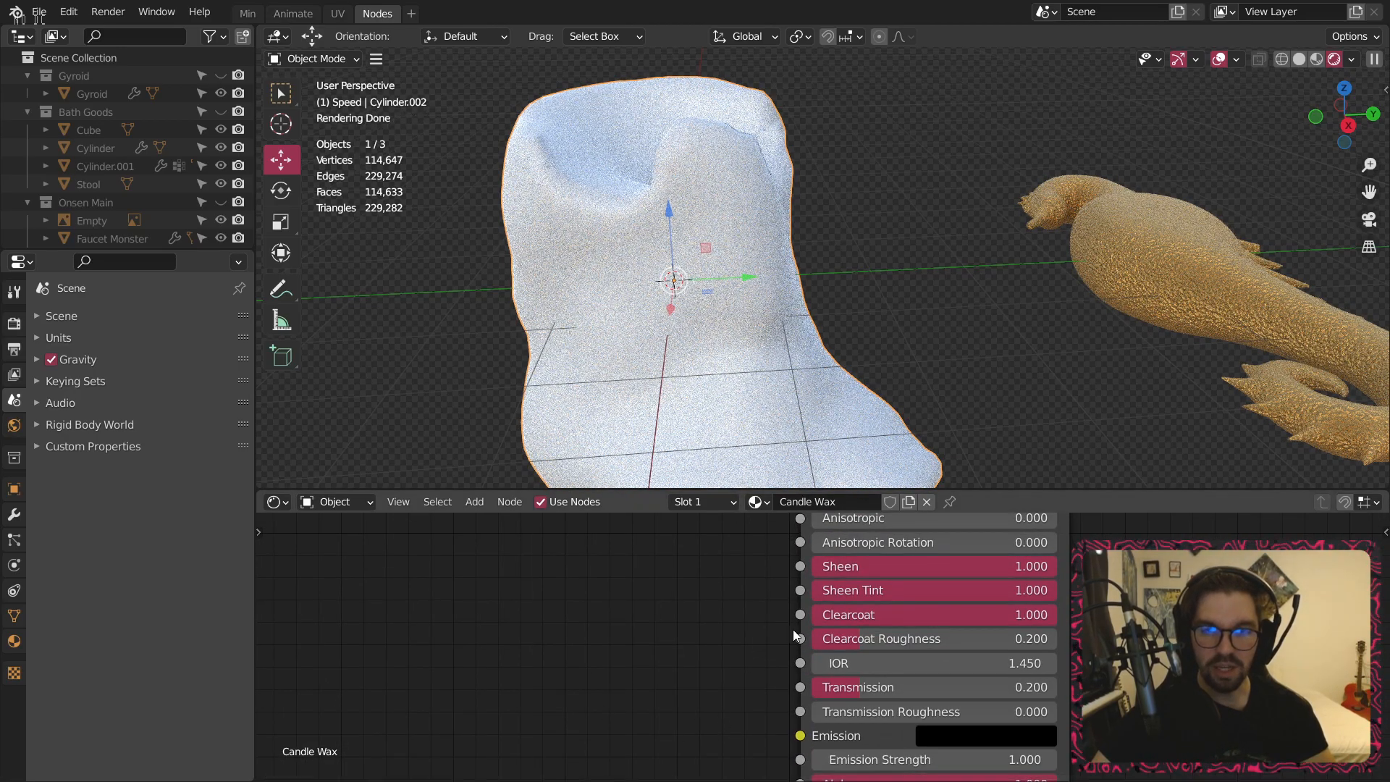
# Add a ColorRamp node beside the Candle Wax material's Principled BSDF.
pyautogui.scroll(-1, 732, 628)
pyautogui.moveTo(731, 624); pyautogui.dragTo(828, 762, button='middle')
pyautogui.scroll(-1, 851, 661)
pyautogui.moveTo(855, 623); pyautogui.dragTo(859, 638, button='middle')
pyautogui.moveTo(774, 619); pyautogui.dragTo(853, 617, button='middle')
pyautogui.click(475, 502)
pyautogui.moveTo(520, 655)
pyautogui.click(632, 443)
pyautogui.click(693, 543)
# Add a Bevel node, link its Normal to the ColorRamp's Fac, and link the ramp's Color to Base Color.
pyautogui.click(475, 502)
pyautogui.moveTo(524, 549)
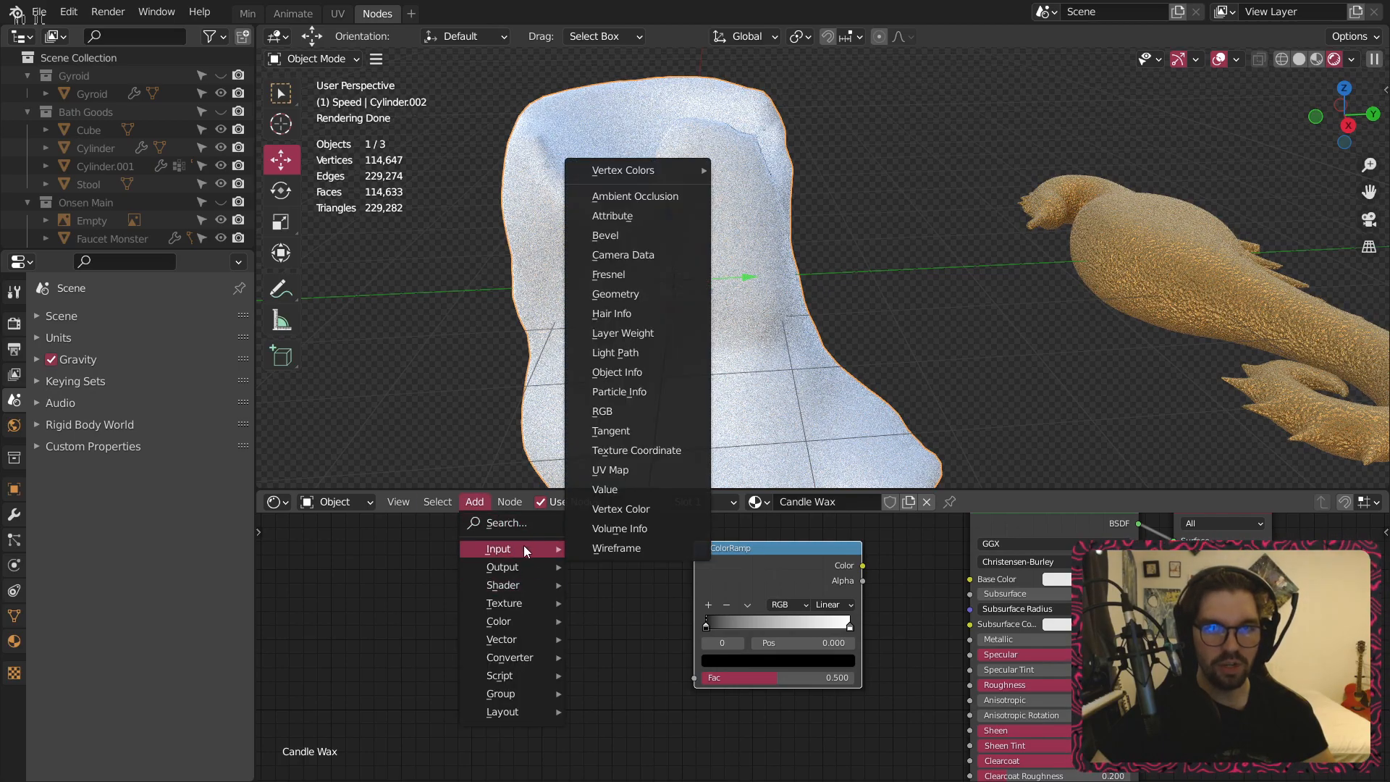
pyautogui.click(622, 236)
pyautogui.click(514, 606)
pyautogui.moveTo(612, 630); pyautogui.dragTo(706, 682)
pyautogui.moveTo(863, 565); pyautogui.dragTo(970, 580)
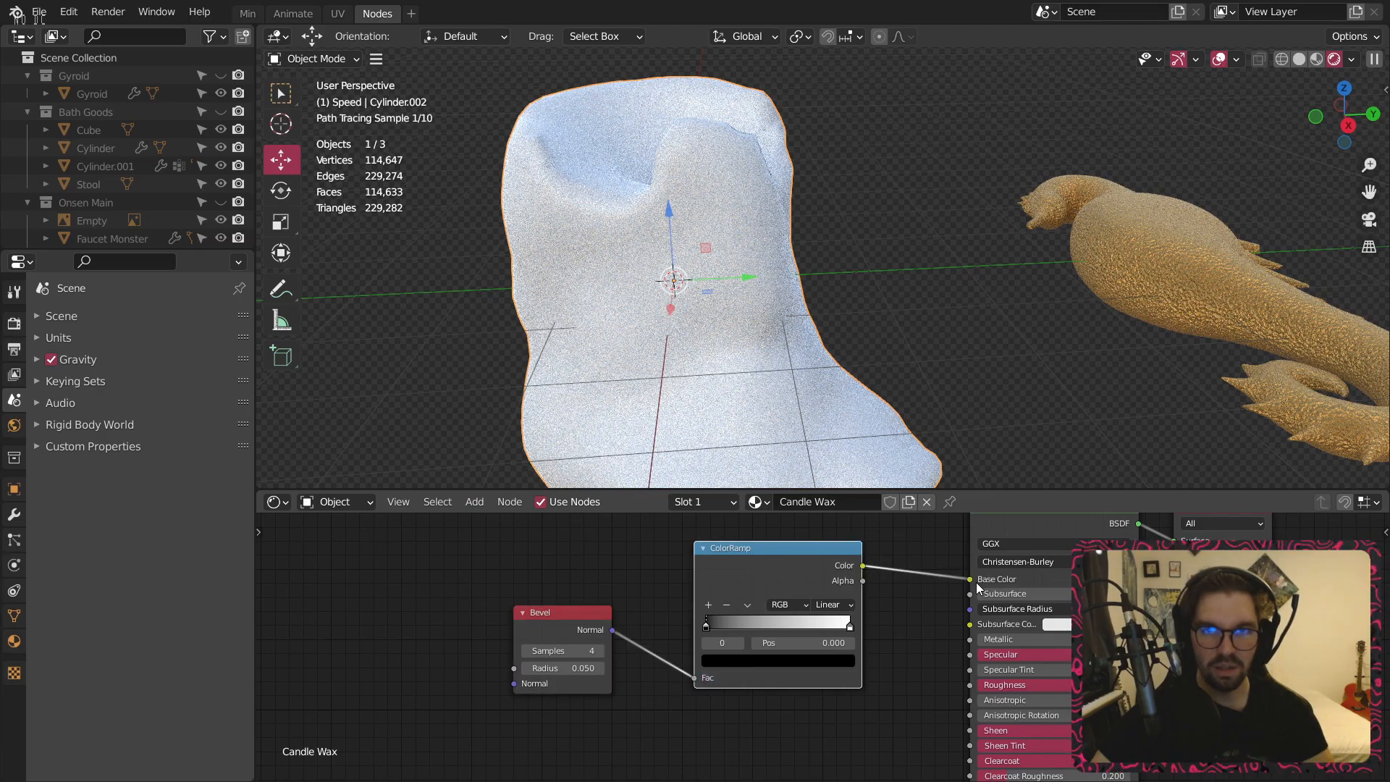
# Check the bevel shading on the candle, and replace the Bevel node with a Geometry node.
pyautogui.moveTo(603, 229); pyautogui.dragTo(724, 265, button='middle')
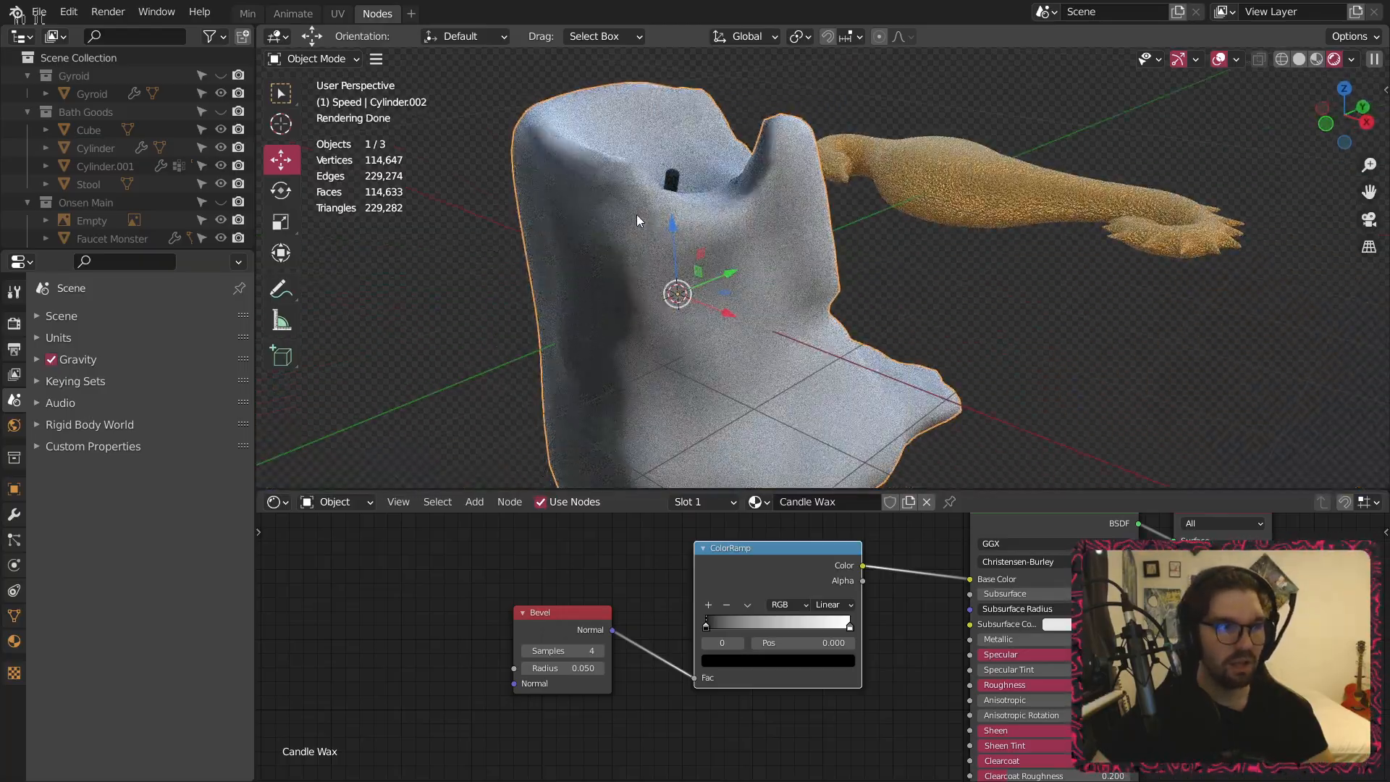
pyautogui.moveTo(627, 263); pyautogui.dragTo(664, 248, button='middle')
pyautogui.moveTo(714, 289); pyautogui.dragTo(724, 362, button='middle')
pyautogui.click(575, 624)
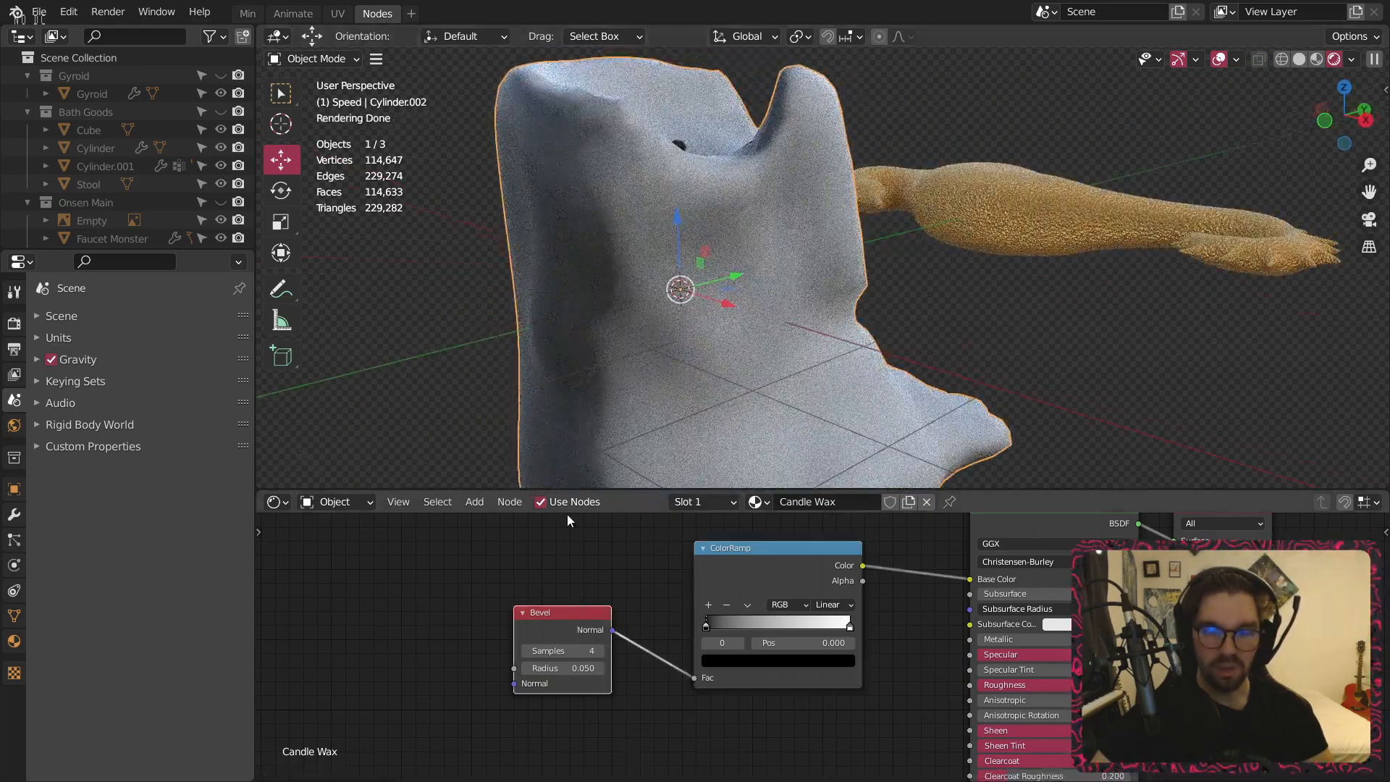
pyautogui.press('x')
pyautogui.click(474, 501)
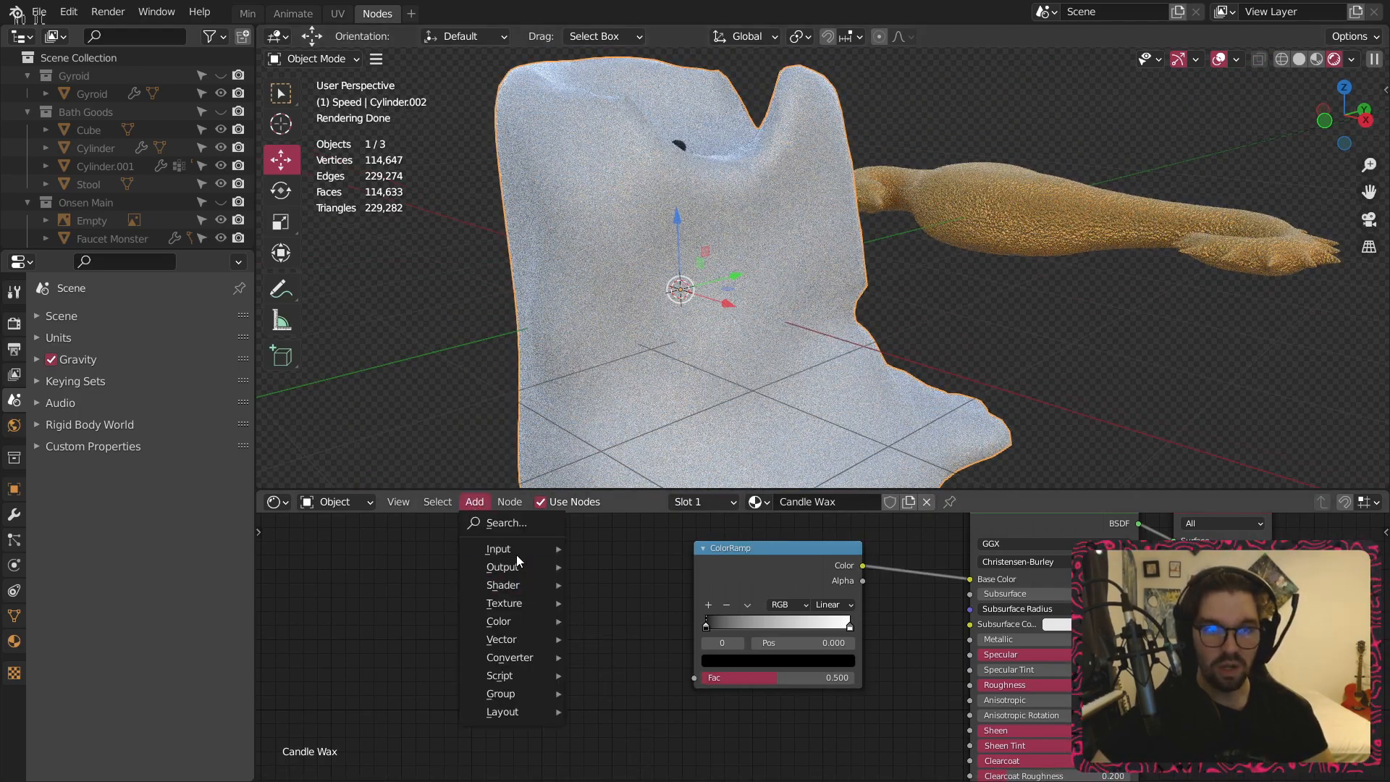
pyautogui.moveTo(517, 555)
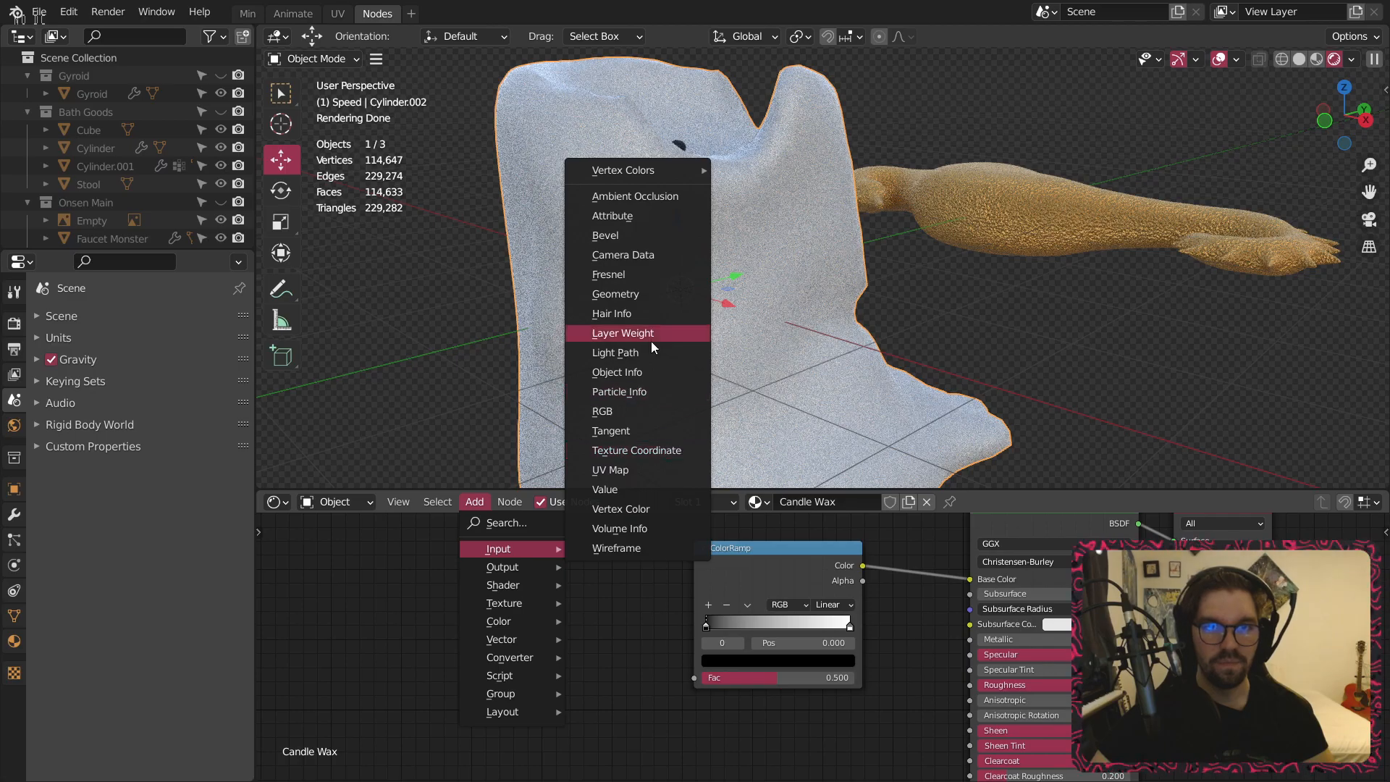
pyautogui.click(630, 294)
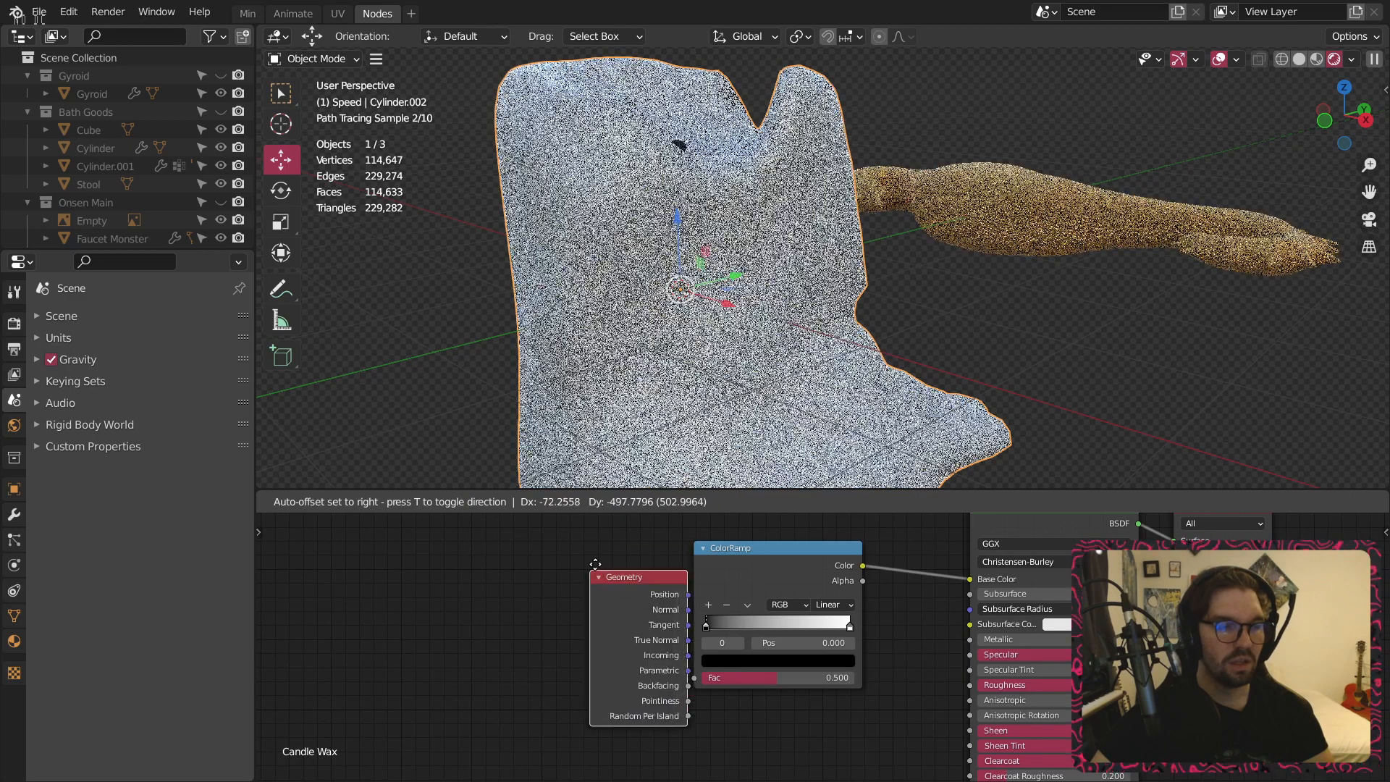
pyautogui.click(601, 627)
# Try the Geometry node's Normal and True Normal outputs as the ColorRamp's Fac, viewing the candle from several sides.
pyautogui.scroll(2, 601, 627)
pyautogui.moveTo(580, 548); pyautogui.dragTo(722, 688)
pyautogui.moveTo(580, 549); pyautogui.dragTo(728, 698)
pyautogui.moveTo(667, 320); pyautogui.dragTo(880, 475, button='middle')
pyautogui.scroll(2, 582, 547)
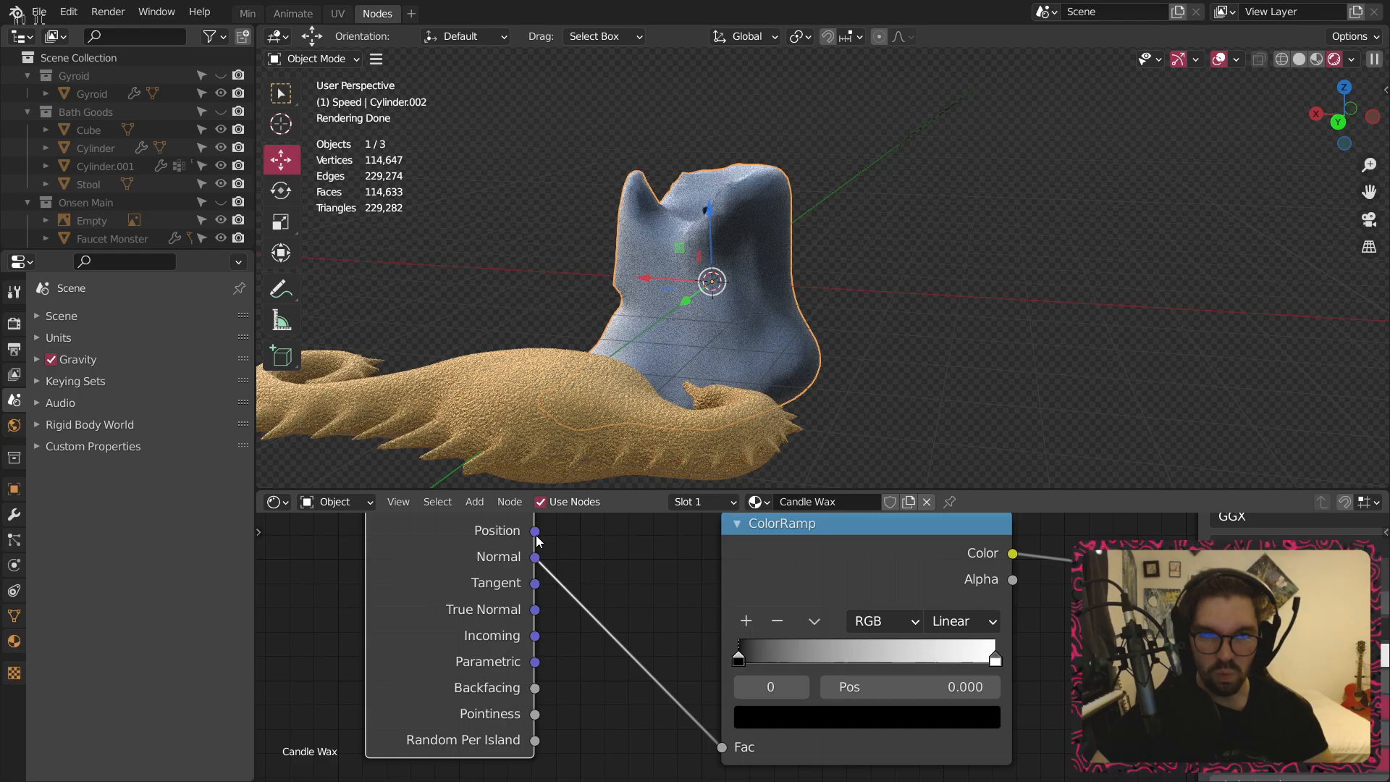
pyautogui.moveTo(539, 610); pyautogui.dragTo(725, 753)
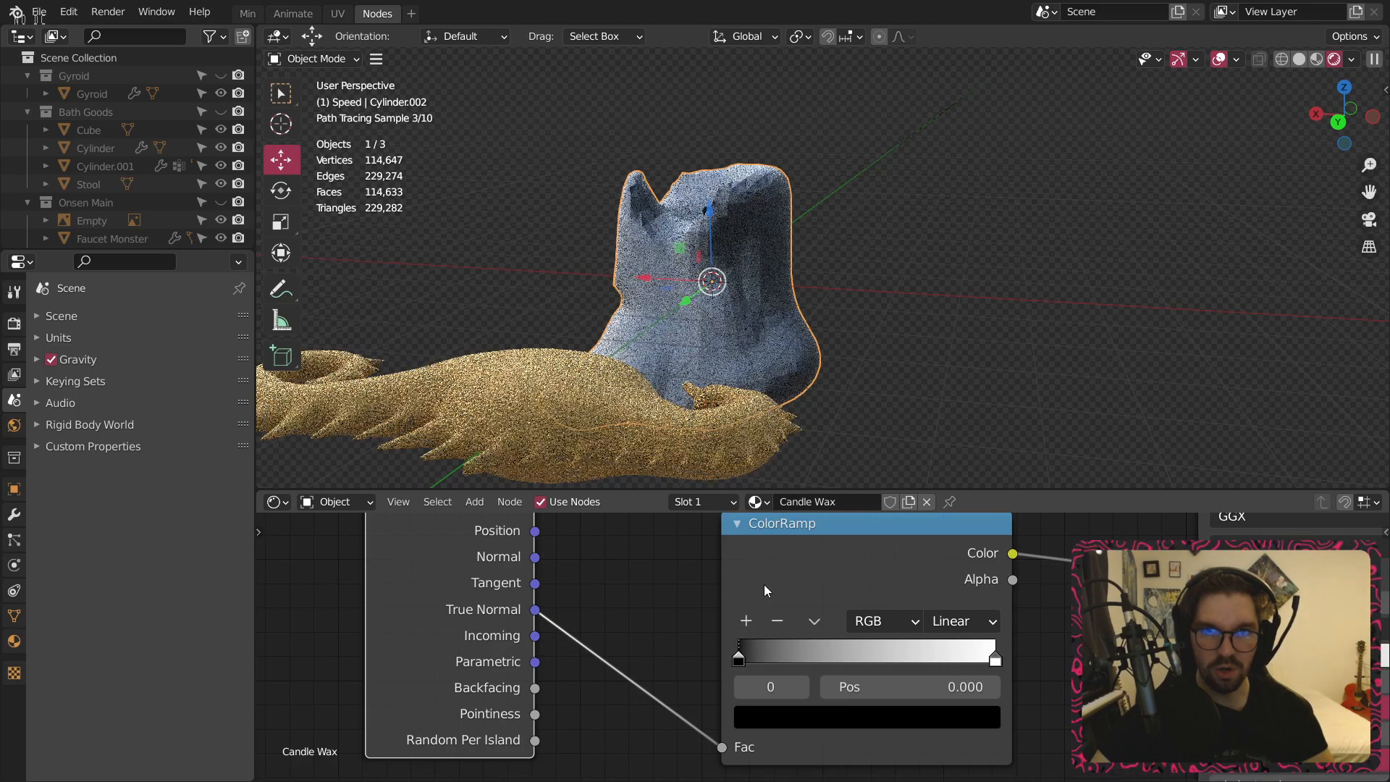
pyautogui.moveTo(799, 280); pyautogui.dragTo(750, 272, button='middle')
pyautogui.scroll(4, 740, 256)
pyautogui.rightClick(603, 280)
pyautogui.click(602, 281)
pyautogui.moveTo(559, 673); pyautogui.dragTo(566, 624, button='middle')
# Try the Geometry node's Incoming, Parametric, Backfacing and Pointiness outputs as the ColorRamp's Fac.
pyautogui.moveTo(543, 587); pyautogui.dragTo(729, 699)
pyautogui.scroll(-1, 664, 414)
pyautogui.moveTo(665, 414); pyautogui.dragTo(950, 282, button='middle')
pyautogui.moveTo(543, 613); pyautogui.dragTo(724, 689)
pyautogui.moveTo(675, 401); pyautogui.dragTo(760, 301, button='middle')
pyautogui.moveTo(543, 639); pyautogui.dragTo(730, 699)
pyautogui.moveTo(663, 397); pyautogui.dragTo(905, 333, button='middle')
pyautogui.scroll(1, 556, 652)
pyautogui.moveTo(719, 711); pyautogui.dragTo(774, 717)
pyautogui.moveTo(622, 348); pyautogui.dragTo(658, 333, button='middle')
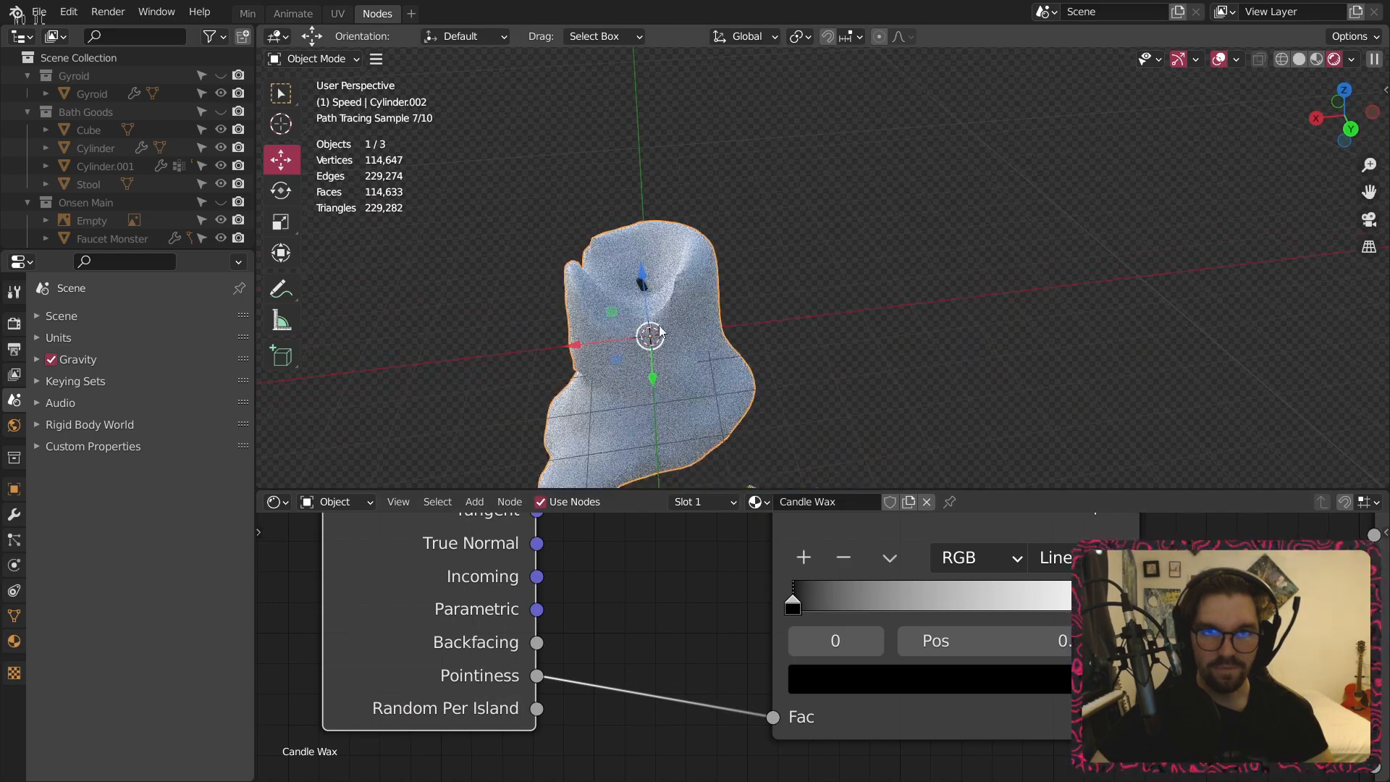
# Replace the Geometry node with a Light Path node placed well clear of the ColorRamp.
pyautogui.moveTo(636, 606); pyautogui.dragTo(698, 750, button='middle')
pyautogui.press('x')
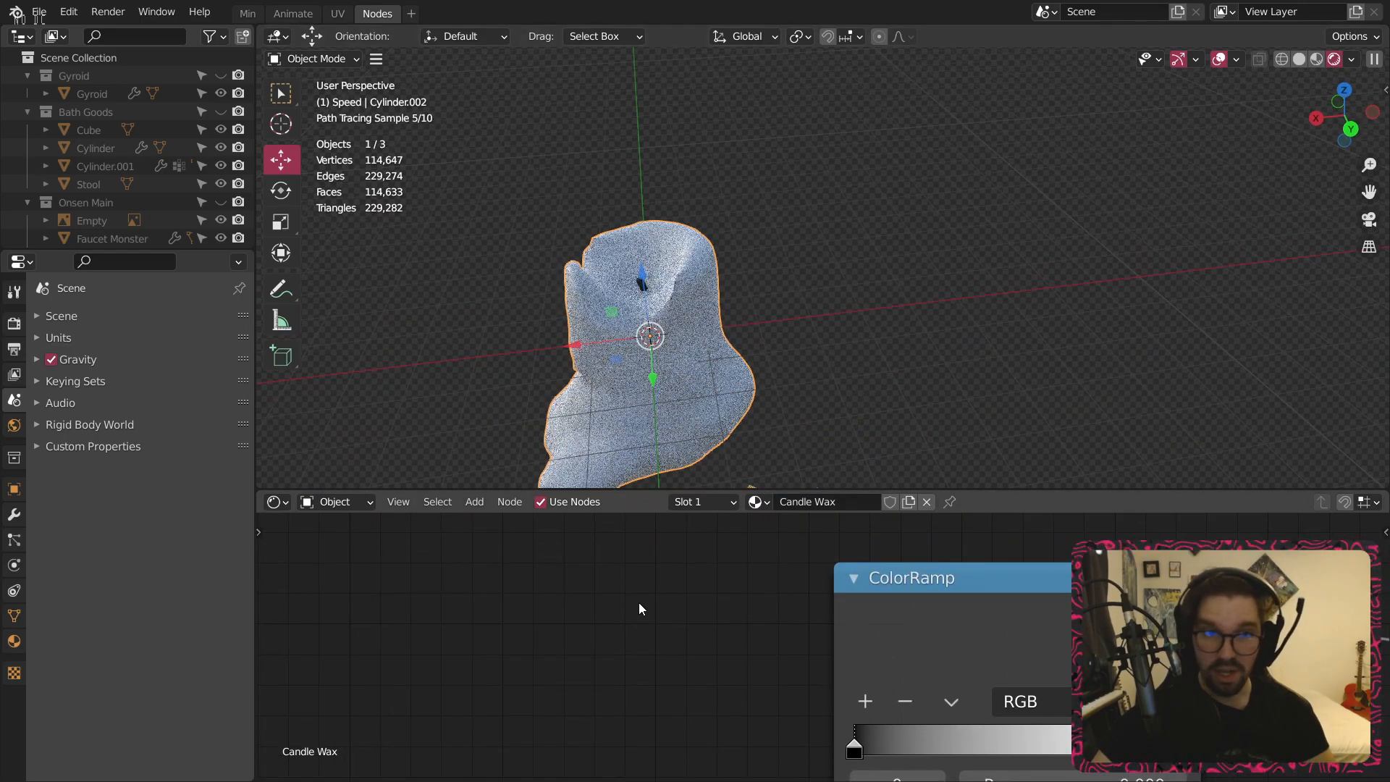
pyautogui.click(475, 502)
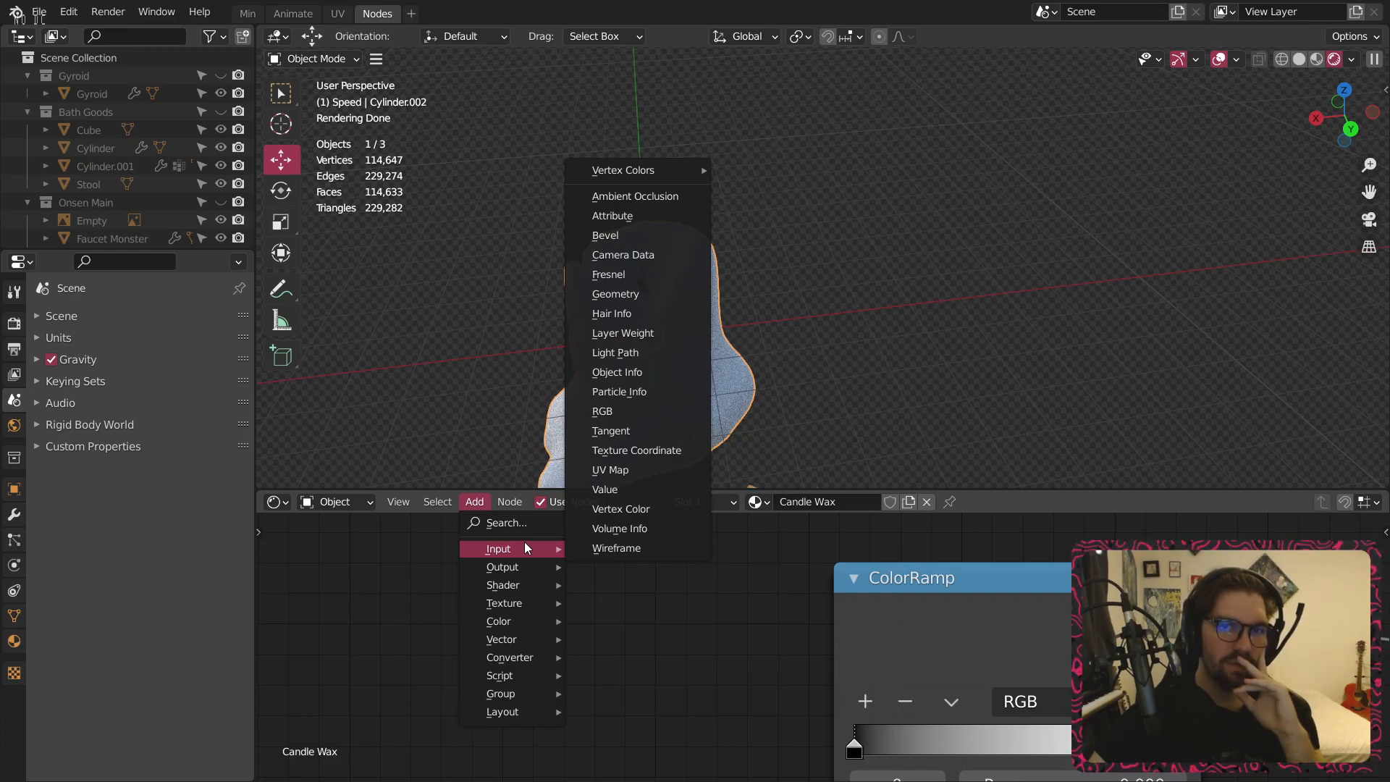
pyautogui.click(615, 353)
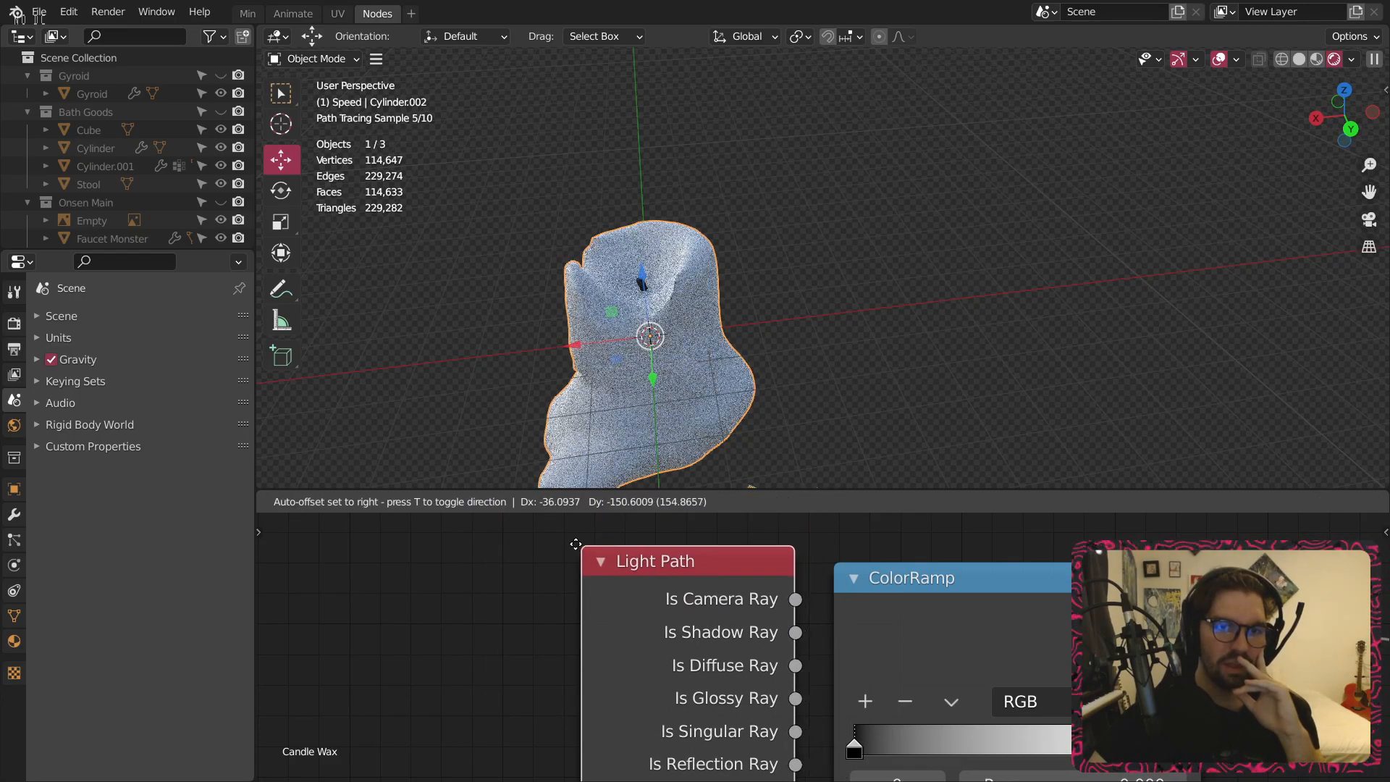
pyautogui.click(350, 513)
pyautogui.scroll(-2, 500, 621)
pyautogui.moveTo(541, 618); pyautogui.dragTo(622, 619, button='middle')
pyautogui.moveTo(556, 563); pyautogui.dragTo(488, 554)
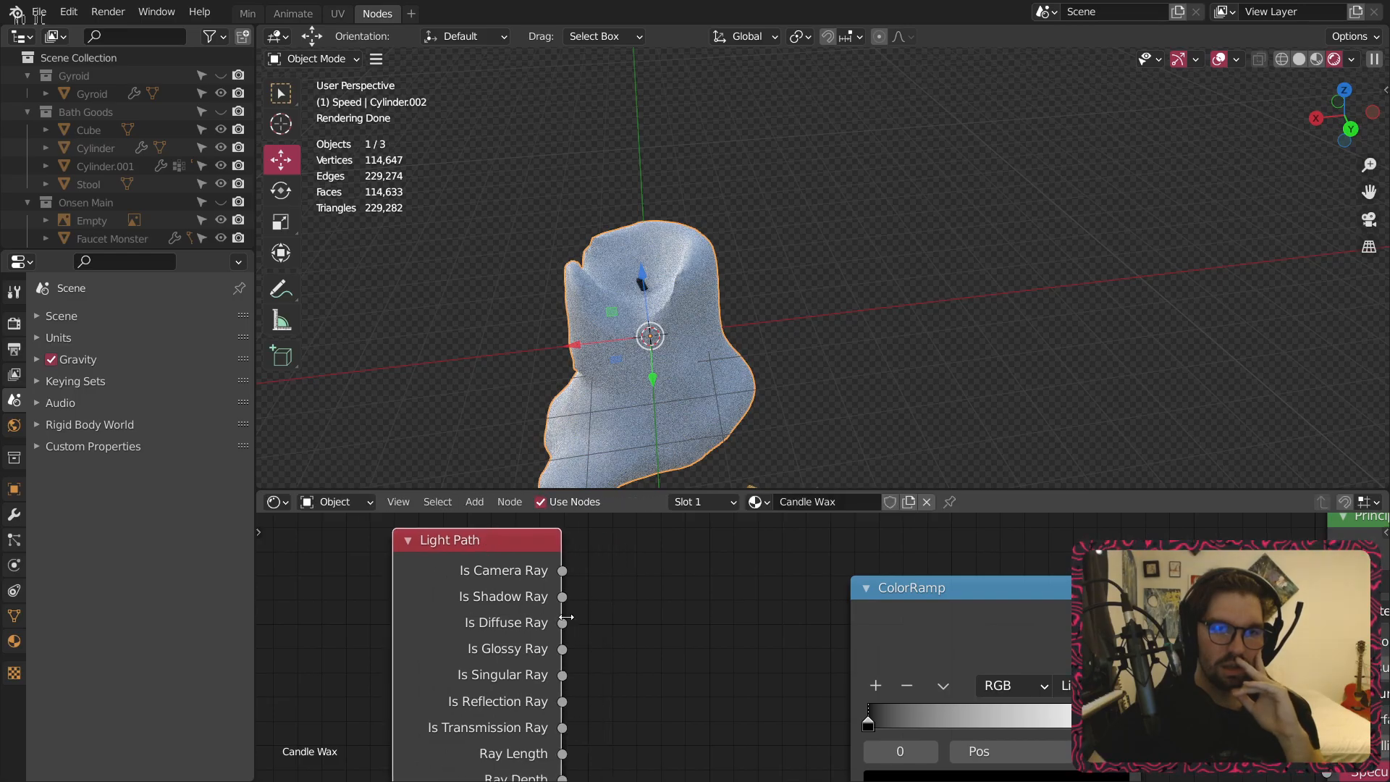
# Try the Light Path node's Is Singular Ray output as the ColorRamp's Fac.
pyautogui.scroll(-2, 557, 606)
pyautogui.moveTo(631, 628); pyautogui.dragTo(585, 571, button='middle')
pyautogui.scroll(1, 550, 623)
pyautogui.moveTo(501, 607); pyautogui.dragTo(814, 754)
pyautogui.moveTo(585, 342); pyautogui.dragTo(717, 362, button='middle')
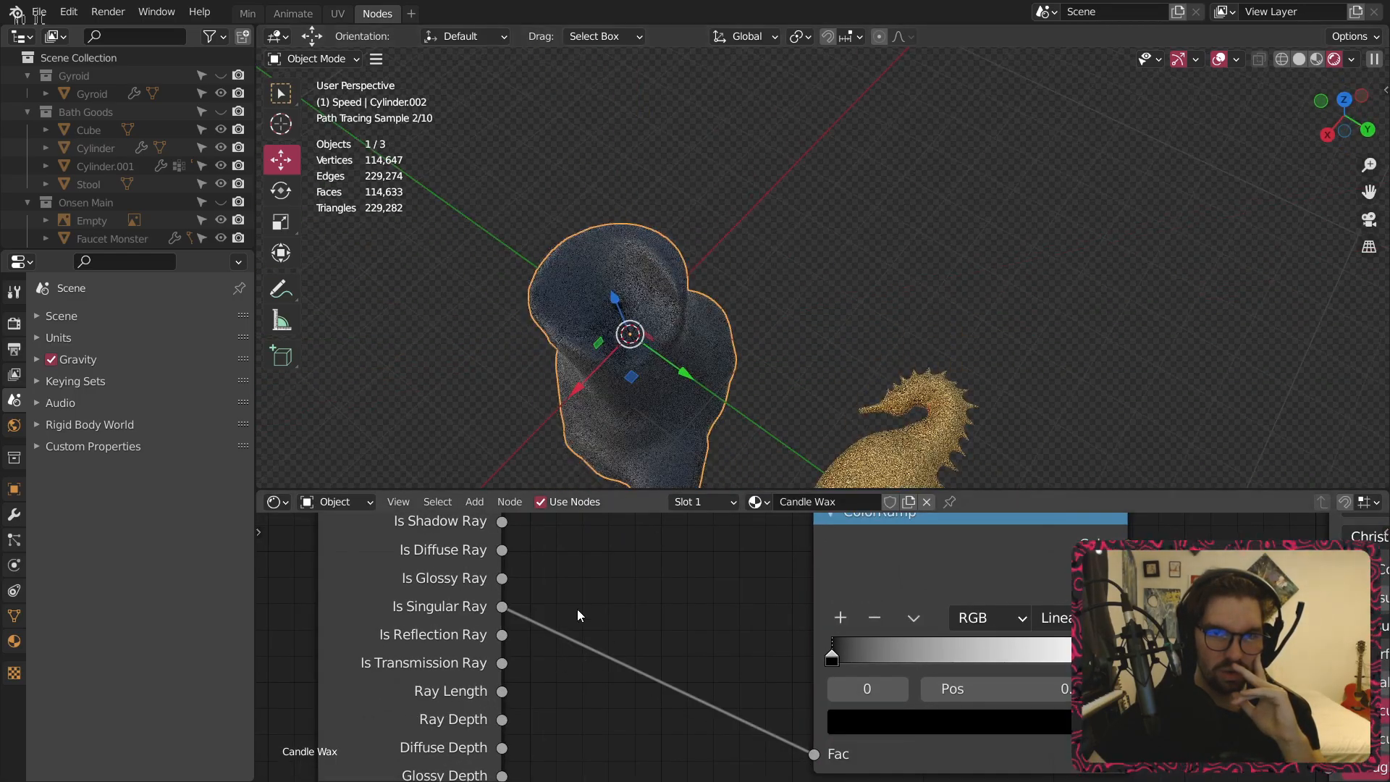
# Delete the Light Path and ColorRamp nodes from the Candle Wax material.
pyautogui.scroll(-3, 605, 550)
pyautogui.moveTo(601, 546); pyautogui.dragTo(718, 577, button='middle')
pyautogui.click(614, 529)
pyautogui.press('x')
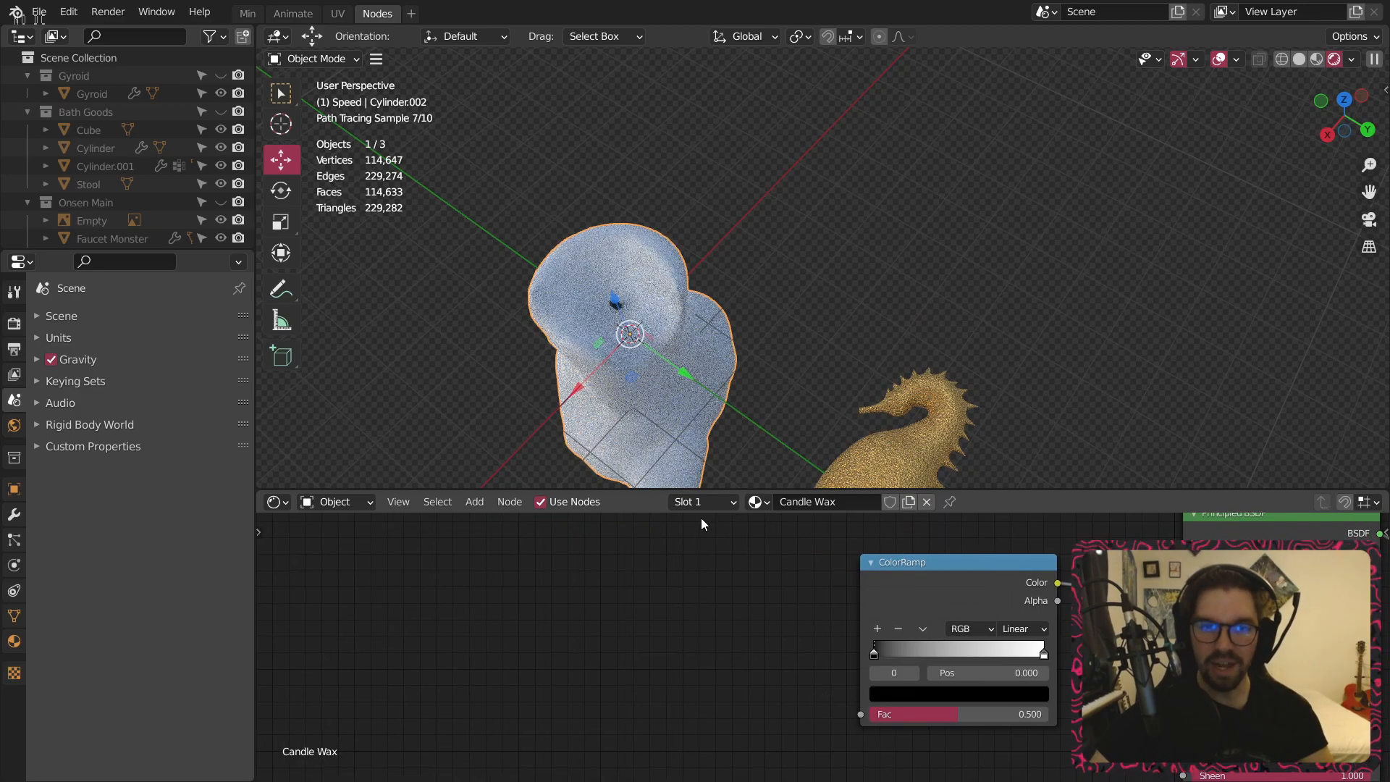
pyautogui.click(474, 502)
pyautogui.scroll(-1, 792, 619)
pyautogui.click(940, 526)
pyautogui.press('x')
# Change the Candle Wax shader's Base Color to a pale purple and check it on the candle.
pyautogui.moveTo(1079, 635); pyautogui.dragTo(970, 664, button='middle')
pyautogui.moveTo(869, 326); pyautogui.dragTo(843, 281, button='middle')
pyautogui.scroll(2, 844, 281)
pyautogui.scroll(4, 949, 593)
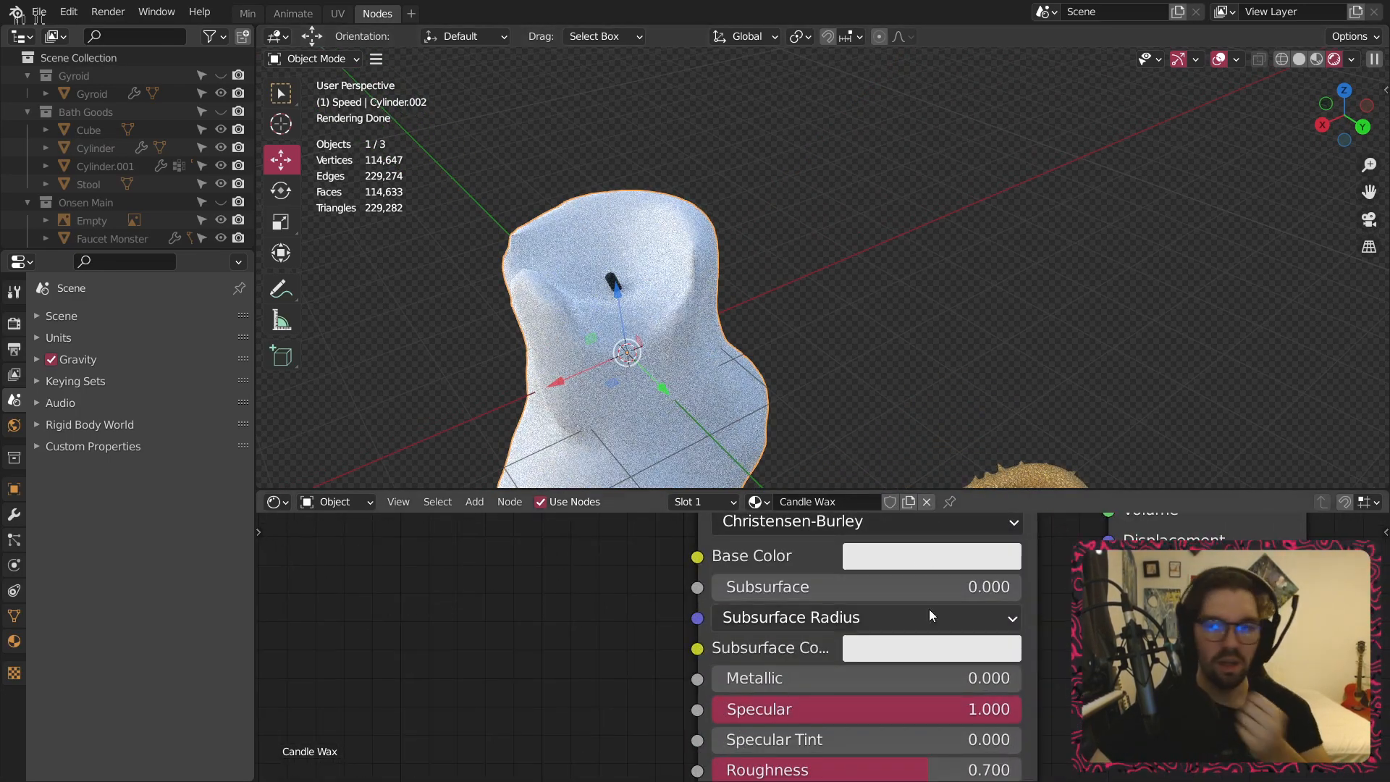
pyautogui.click(908, 563)
pyautogui.click(999, 276)
pyautogui.moveTo(1087, 263); pyautogui.dragTo(1086, 189)
pyautogui.moveTo(998, 264); pyautogui.dragTo(1009, 263)
pyautogui.click(754, 223)
pyautogui.scroll(-3, 754, 223)
pyautogui.moveTo(754, 223); pyautogui.dragTo(846, 207, button='middle')
pyautogui.scroll(5, 677, 329)
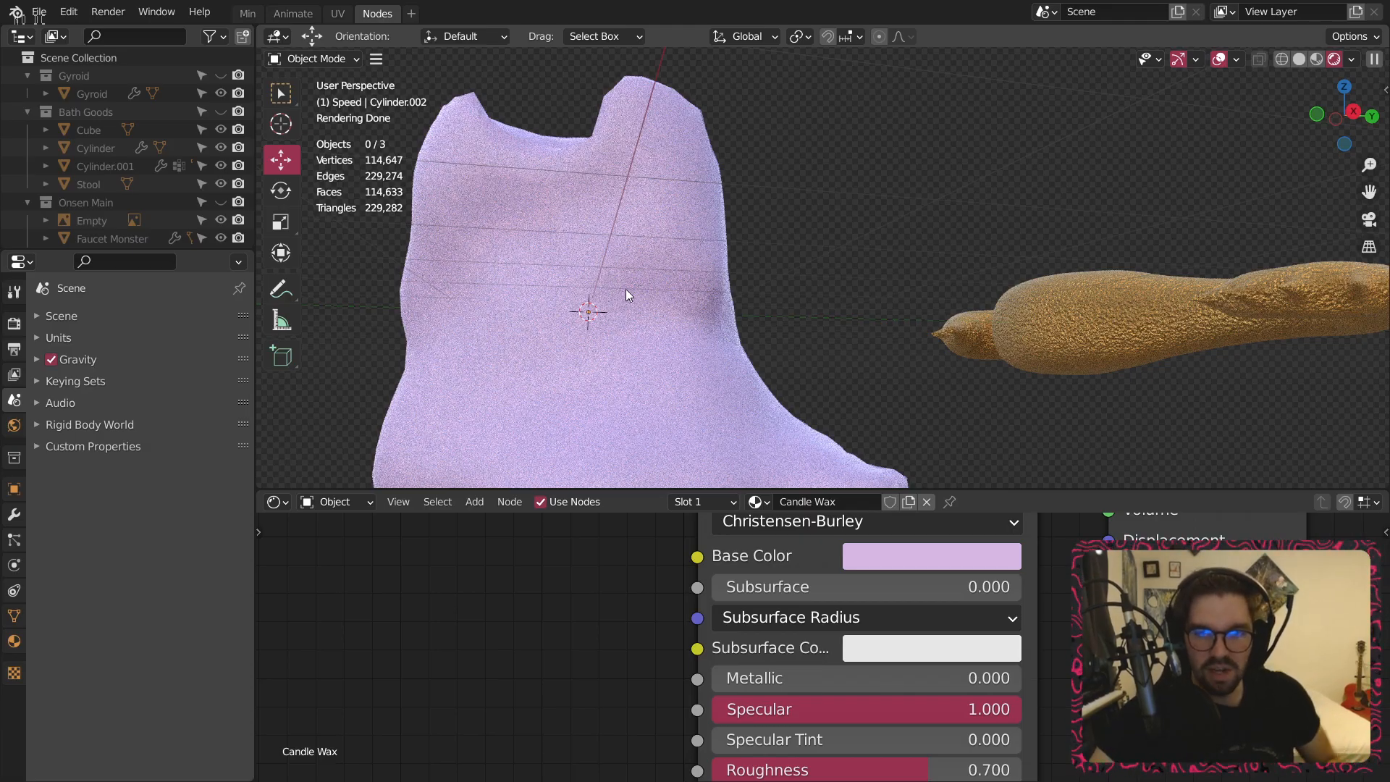
# Add a Subdivision Surface modifier to the boot-shaped candle and set its Render level to 1.
pyautogui.moveTo(579, 190)
pyautogui.mouseDown(button='middle')
pyautogui.moveTo(638, 193)
pyautogui.moveTo(458, 105)
pyautogui.moveTo(463, 88)
pyautogui.mouseUp(button='middle')
pyautogui.scroll(-5, 854, 202)
pyautogui.moveTo(854, 202); pyautogui.dragTo(840, 276, button='middle')
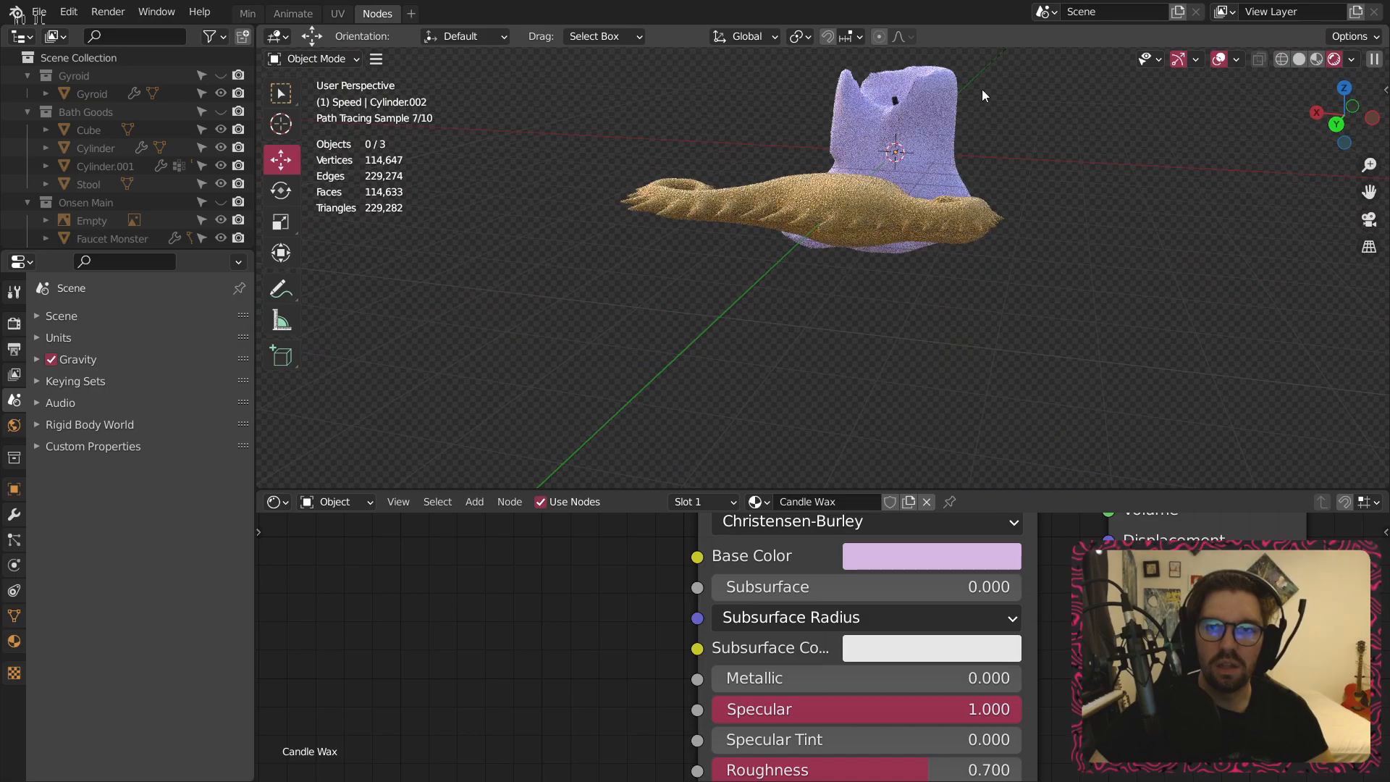
pyautogui.keyDown('shift'); pyautogui.moveTo(971, 111); pyautogui.dragTo(778, 241, button='middle'); pyautogui.keyUp('shift')
pyautogui.scroll(5, 724, 222)
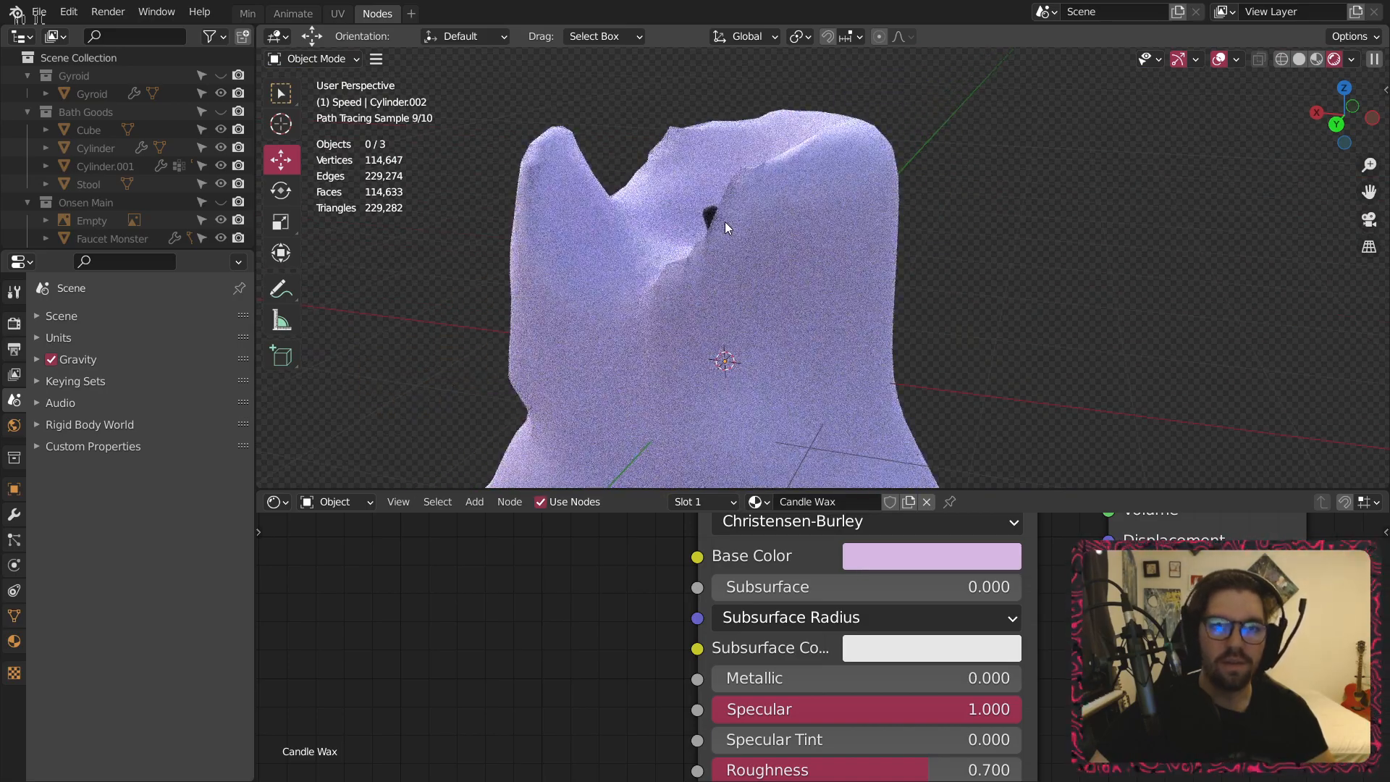
pyautogui.scroll(-2, 576, 620)
pyautogui.click(650, 227)
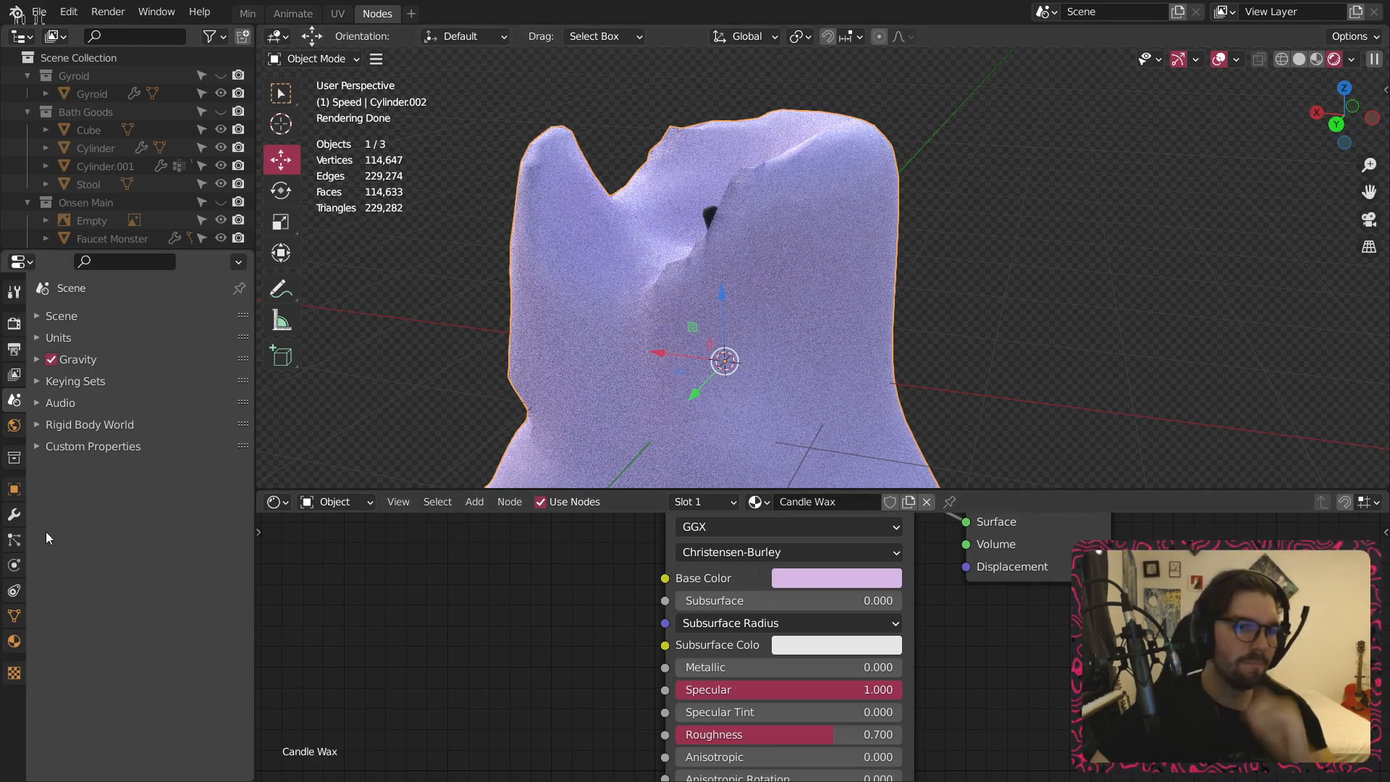
pyautogui.click(13, 513)
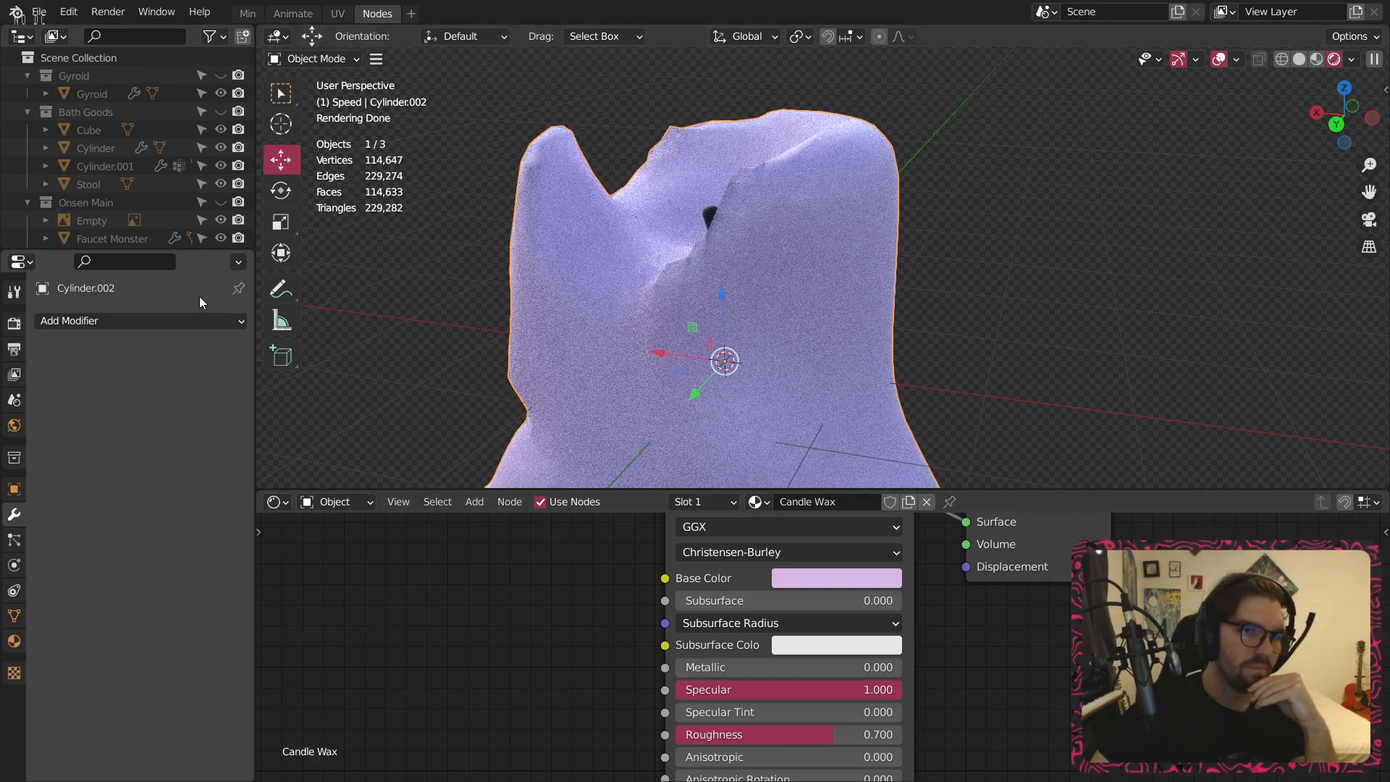
pyautogui.click(168, 321)
pyautogui.click(310, 640)
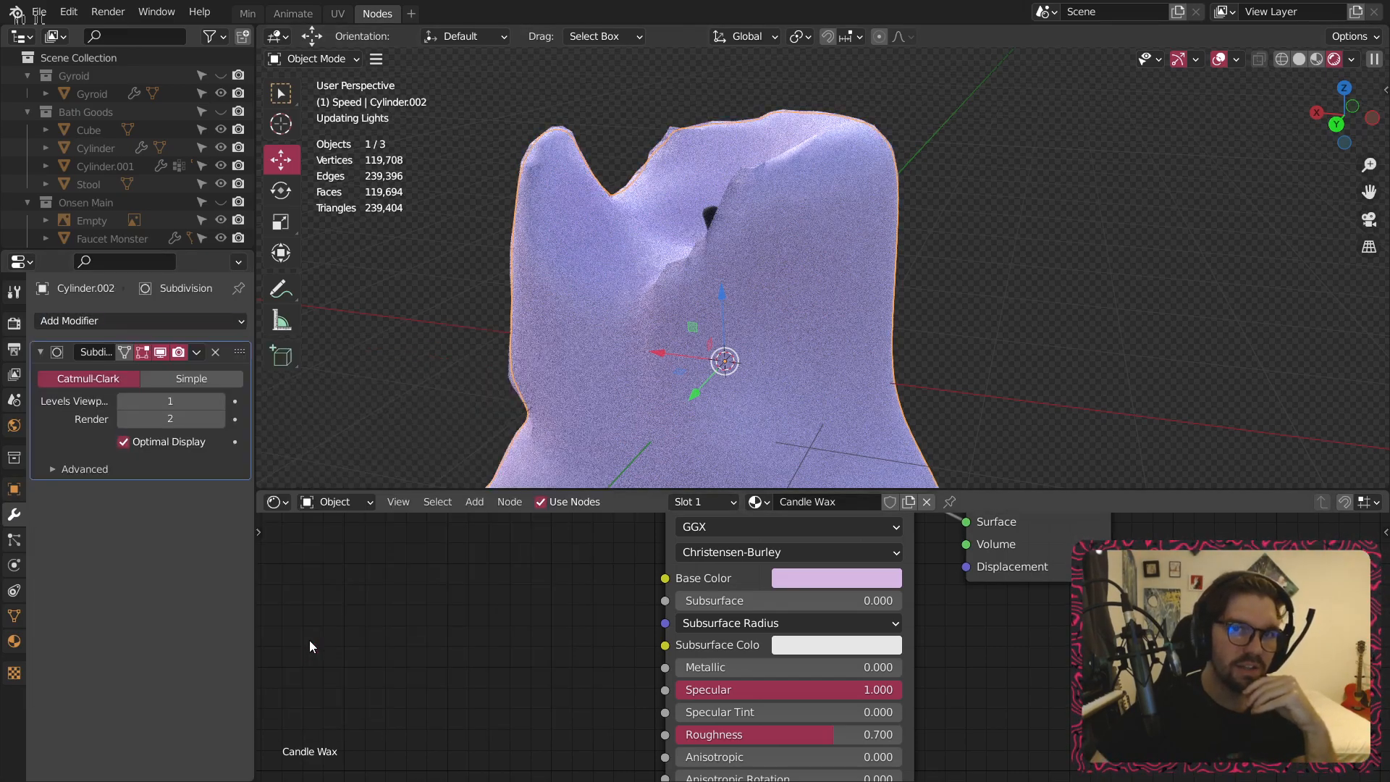
pyautogui.click(124, 419)
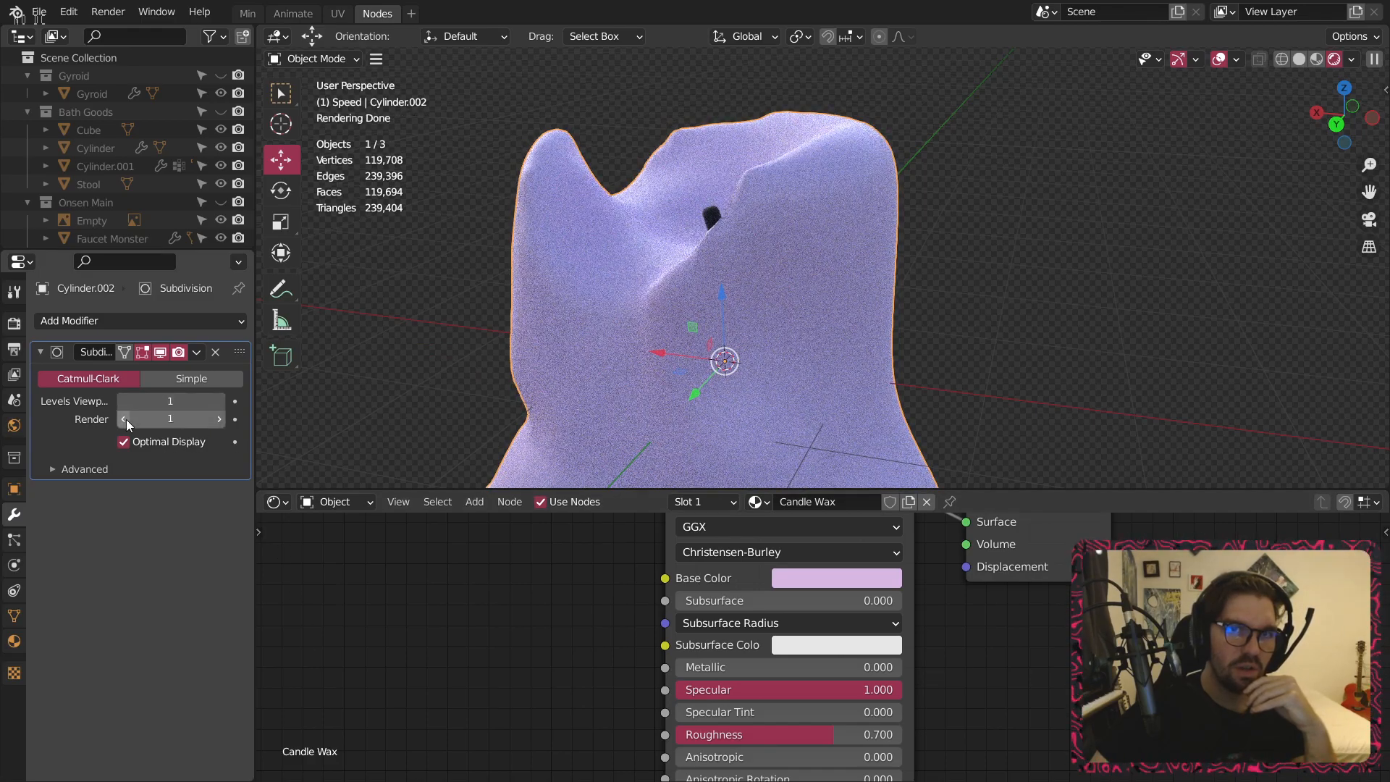
# Deselect the candle and examine its smoothed wax surface, rim and wick from several sides.
pyautogui.click(405, 243)
pyautogui.scroll(-3, 565, 243)
pyautogui.moveTo(695, 245); pyautogui.dragTo(880, 242, button='middle')
pyautogui.scroll(4, 608, 226)
pyautogui.scroll(-4, 610, 226)
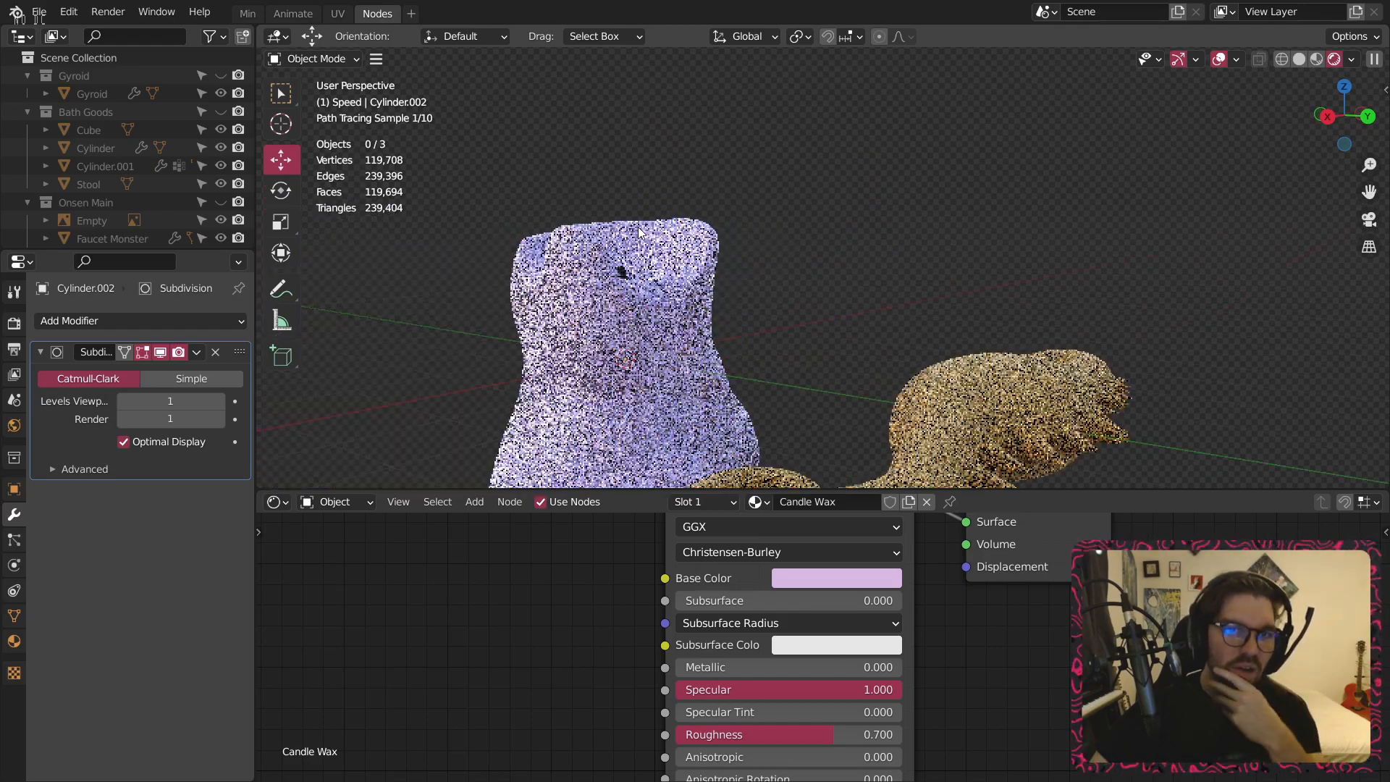
pyautogui.moveTo(675, 241); pyautogui.dragTo(737, 254, button='middle')
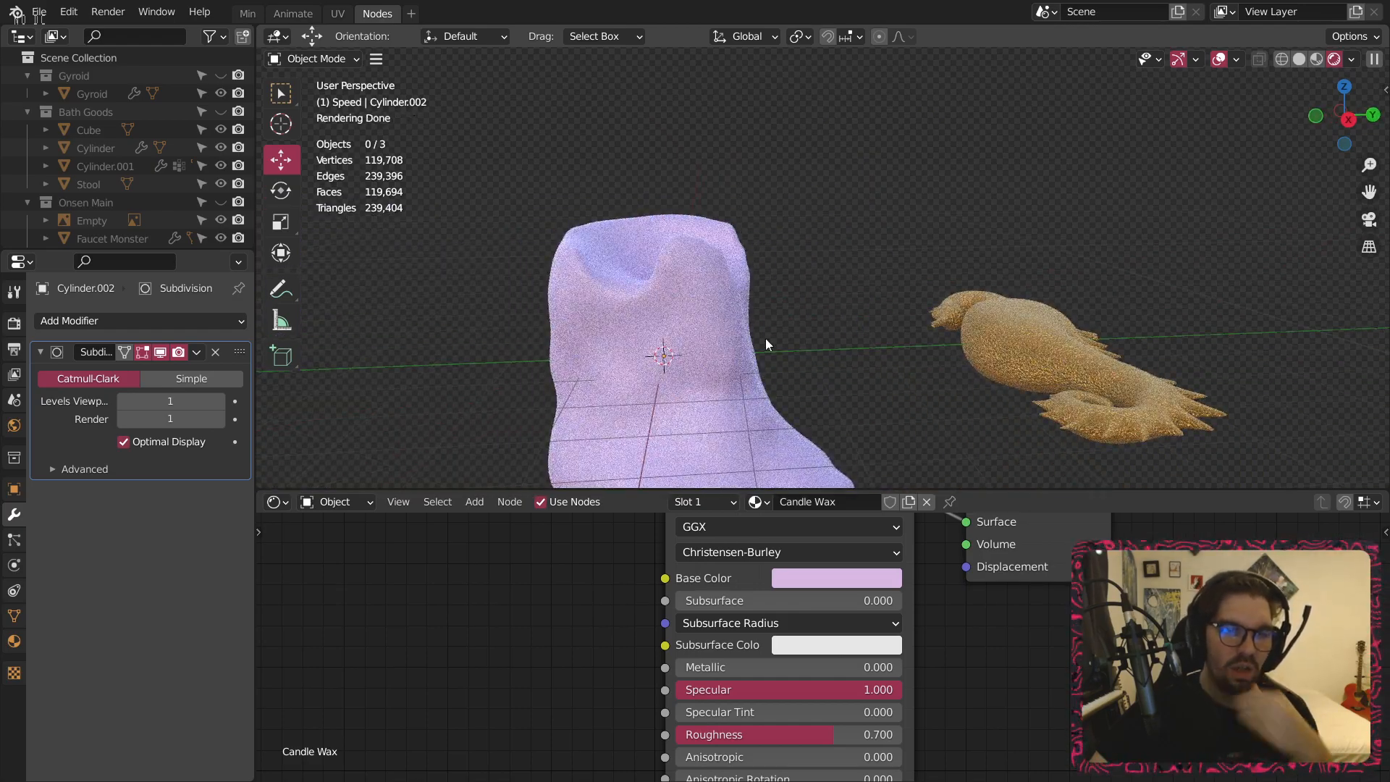
pyautogui.moveTo(766, 336); pyautogui.dragTo(506, 394, button='middle')
pyautogui.scroll(1, 772, 298)
pyautogui.keyDown('shift'); pyautogui.moveTo(792, 481); pyautogui.dragTo(628, 476, button='middle'); pyautogui.keyUp('shift')
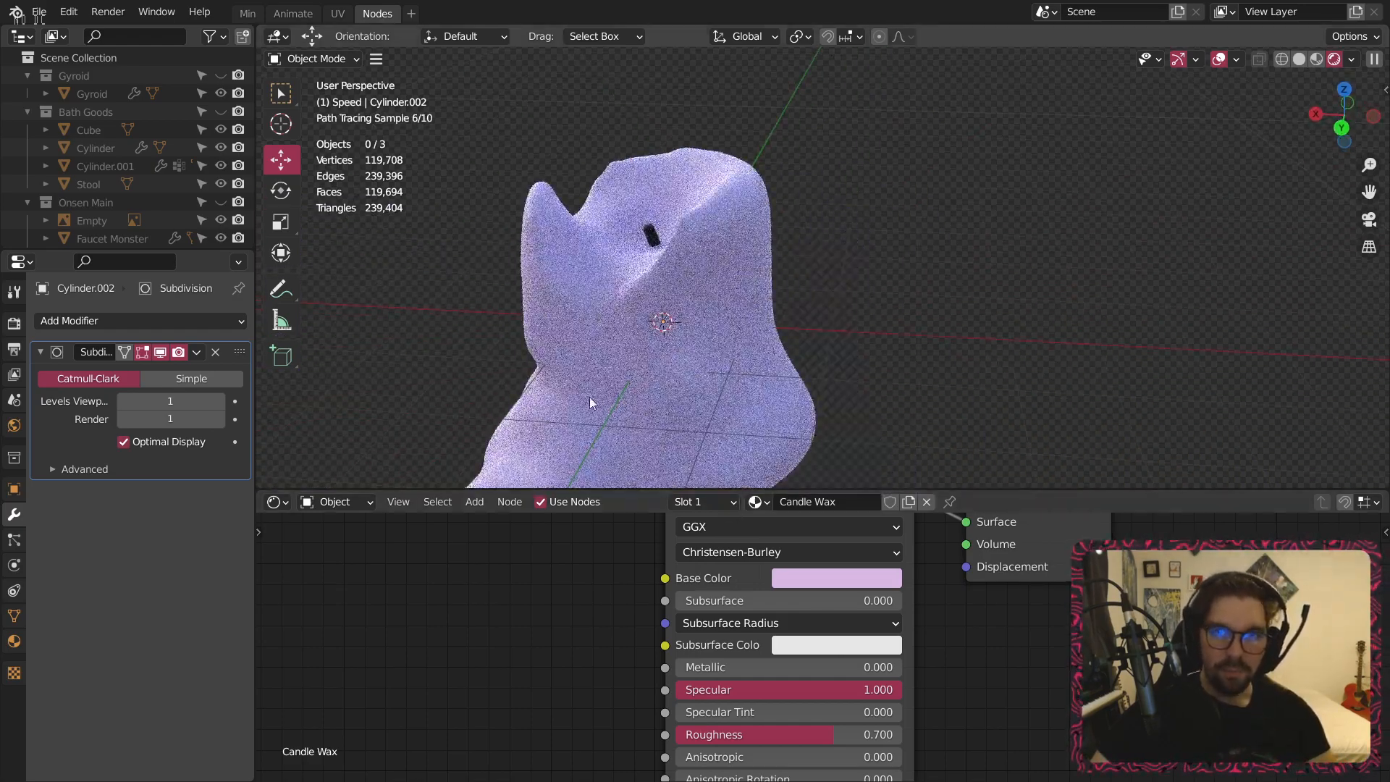
pyautogui.moveTo(603, 398); pyautogui.dragTo(545, 351, button='middle')
pyautogui.moveTo(607, 599); pyautogui.dragTo(614, 581, button='middle')
pyautogui.scroll(3, 614, 581)
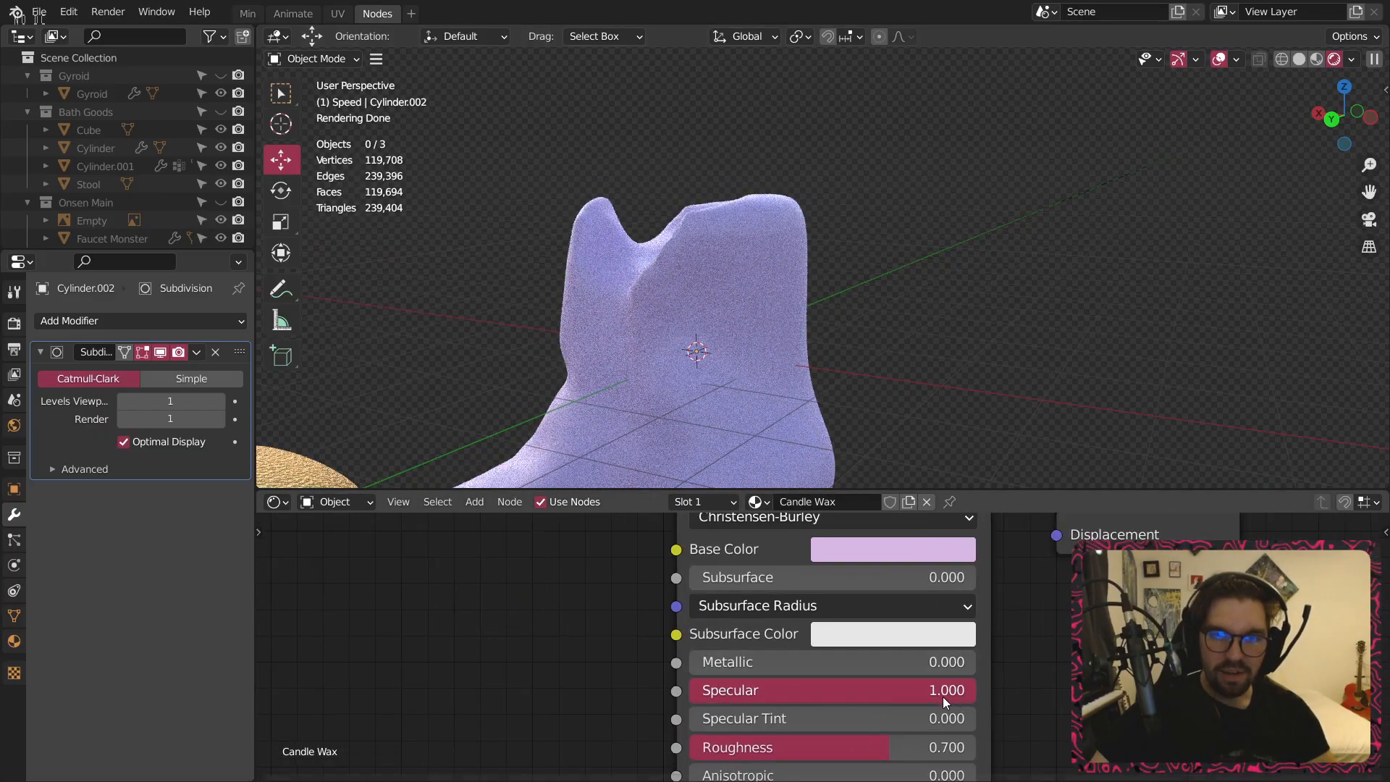
pyautogui.moveTo(921, 693); pyautogui.dragTo(775, 624, button='middle')
pyautogui.scroll(-3, 704, 332)
pyautogui.moveTo(705, 335); pyautogui.dragTo(714, 341, button='middle')
pyautogui.scroll(4, 614, 381)
pyautogui.moveTo(613, 381); pyautogui.dragTo(695, 369, button='middle')
# Set the Candle Wax shader's Transmission to 0.5 and check the candle's rim and wick.
pyautogui.moveTo(932, 653); pyautogui.dragTo(938, 697, button='middle')
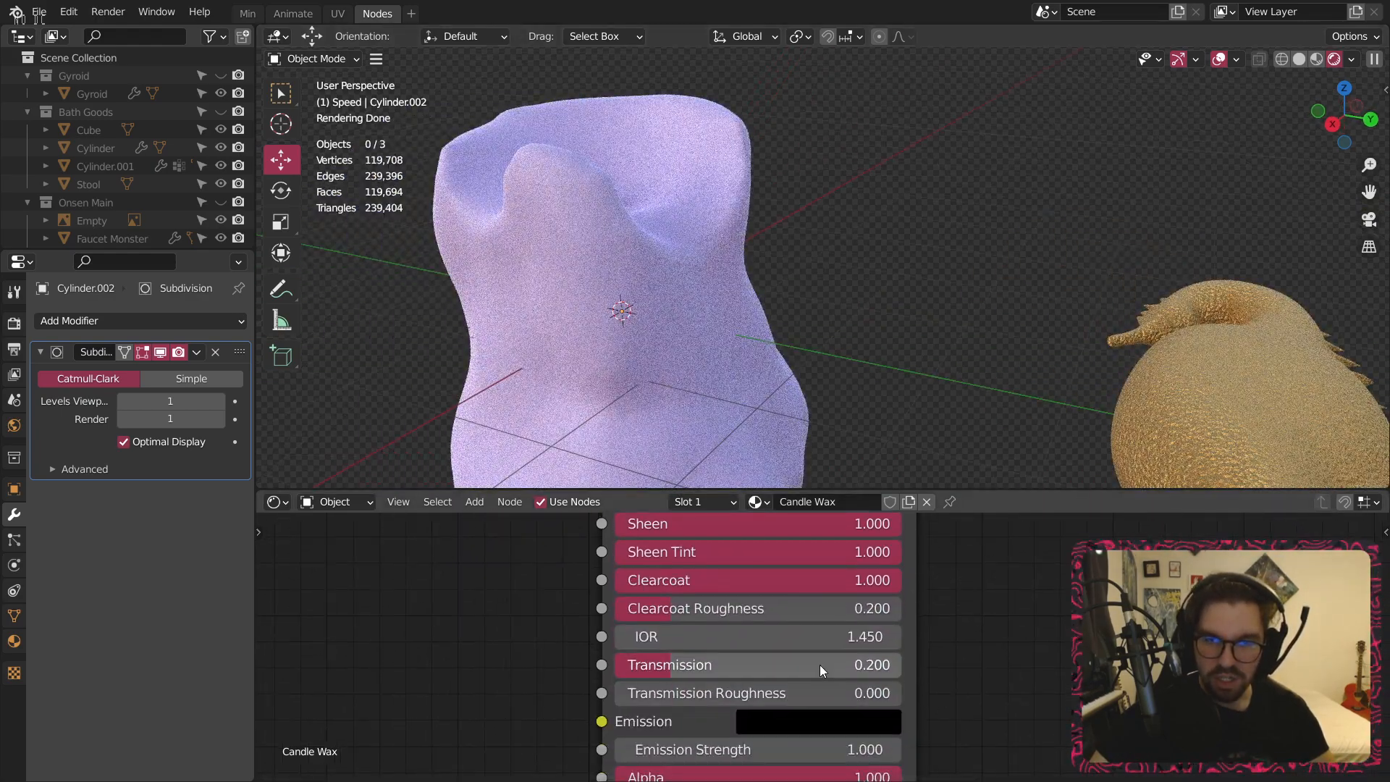
pyautogui.write('5')
pyautogui.press('Return')
pyautogui.moveTo(1054, 119); pyautogui.dragTo(717, 246, button='middle')
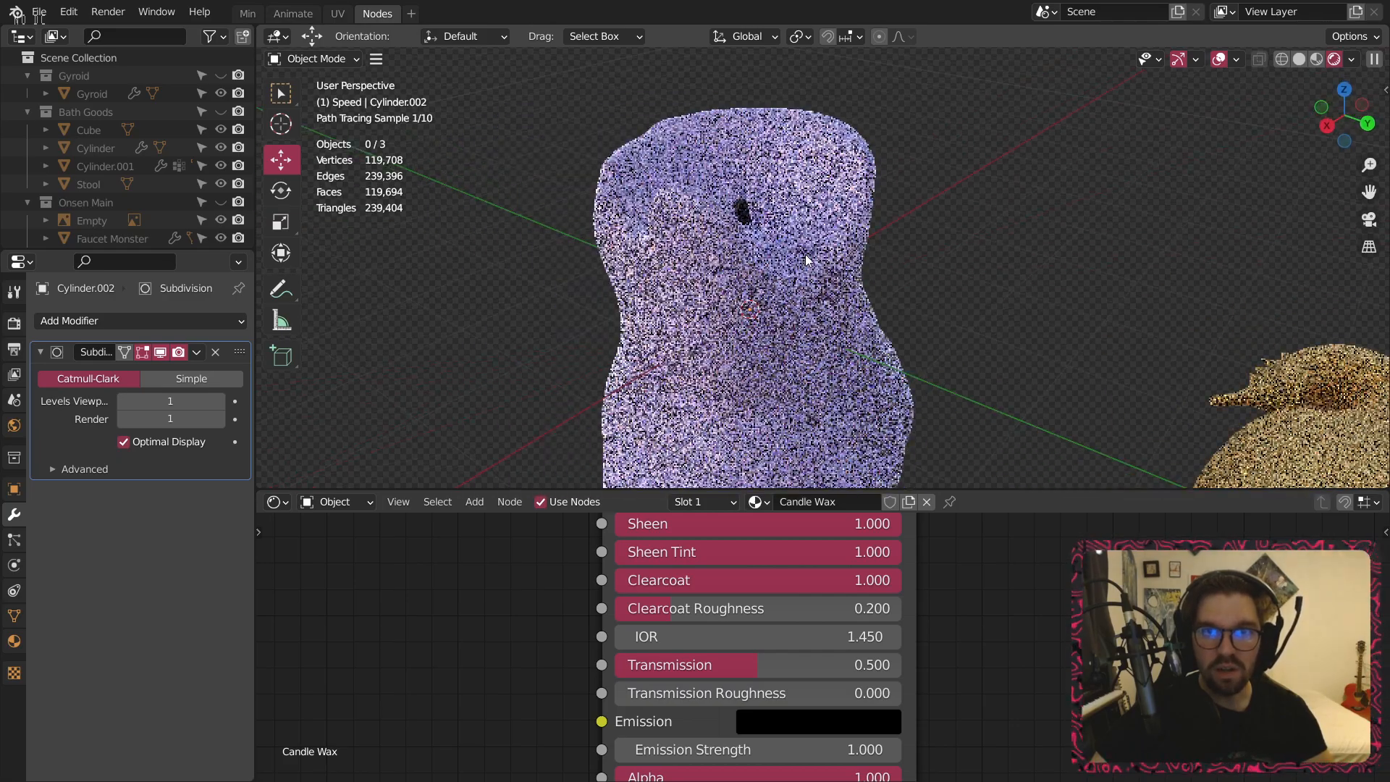
# Sample the Base Color into the Candle Wax shader's Subsurface Color and set that color's hue to 0.
pyautogui.moveTo(1043, 623); pyautogui.dragTo(972, 781, button='middle')
pyautogui.moveTo(939, 584); pyautogui.dragTo(949, 652, button='middle')
pyautogui.press('Return')
pyautogui.click(768, 635)
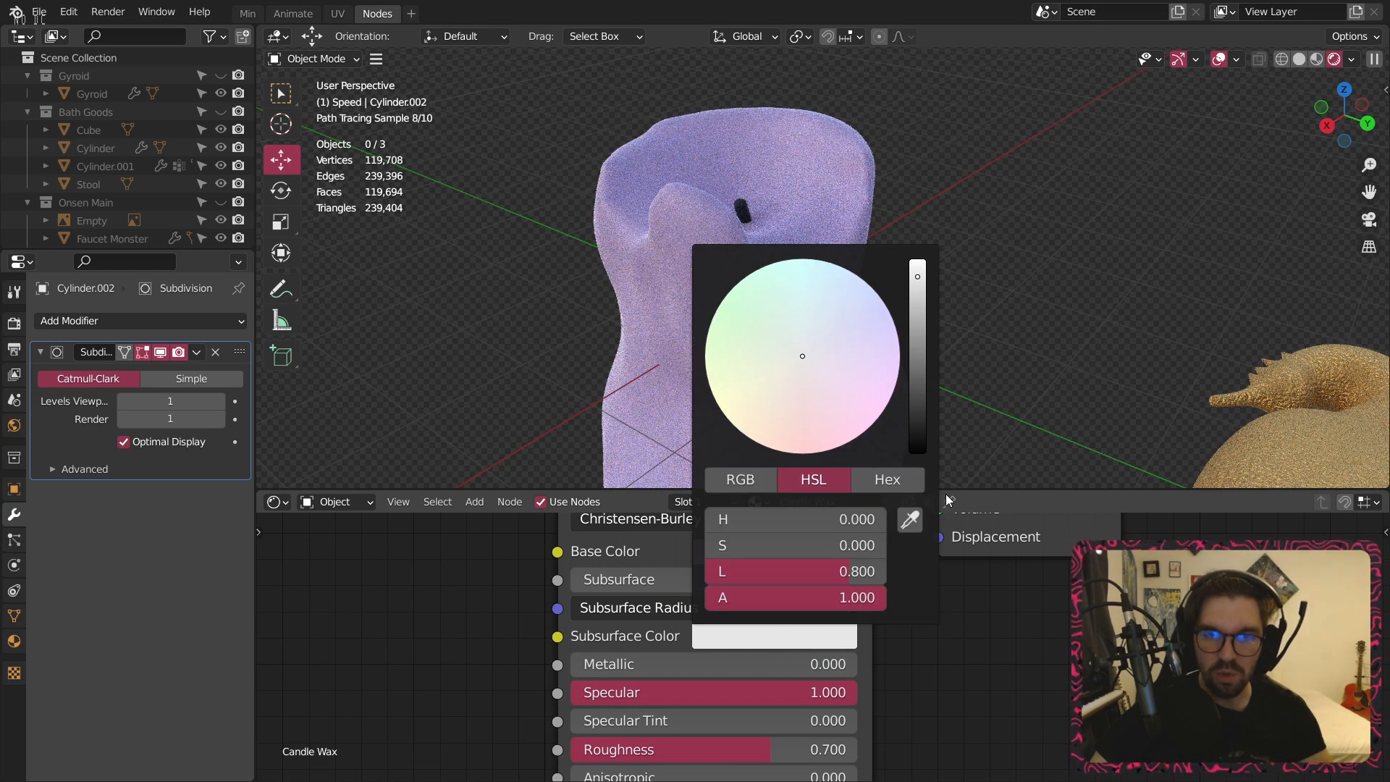
pyautogui.click(911, 520)
pyautogui.click(754, 554)
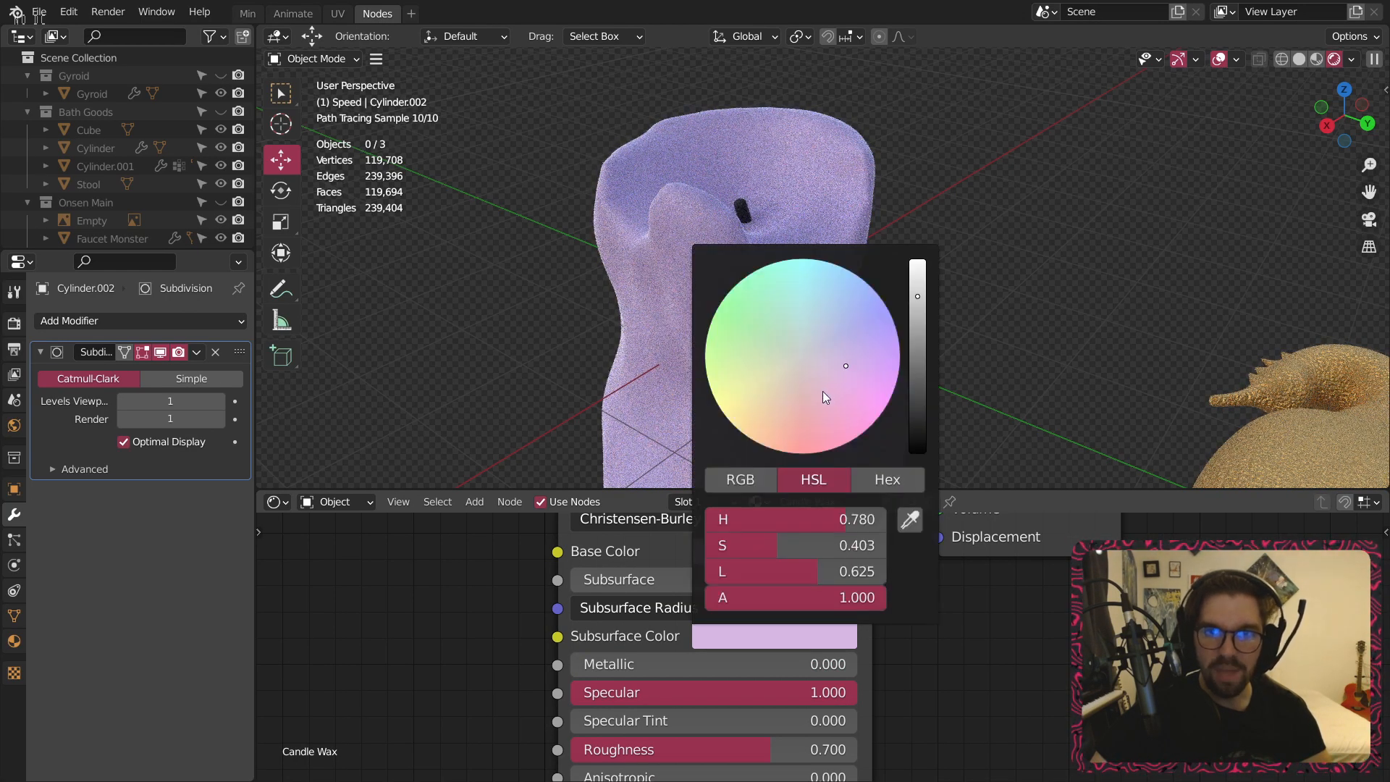
pyautogui.moveTo(833, 529); pyautogui.dragTo(876, 529)
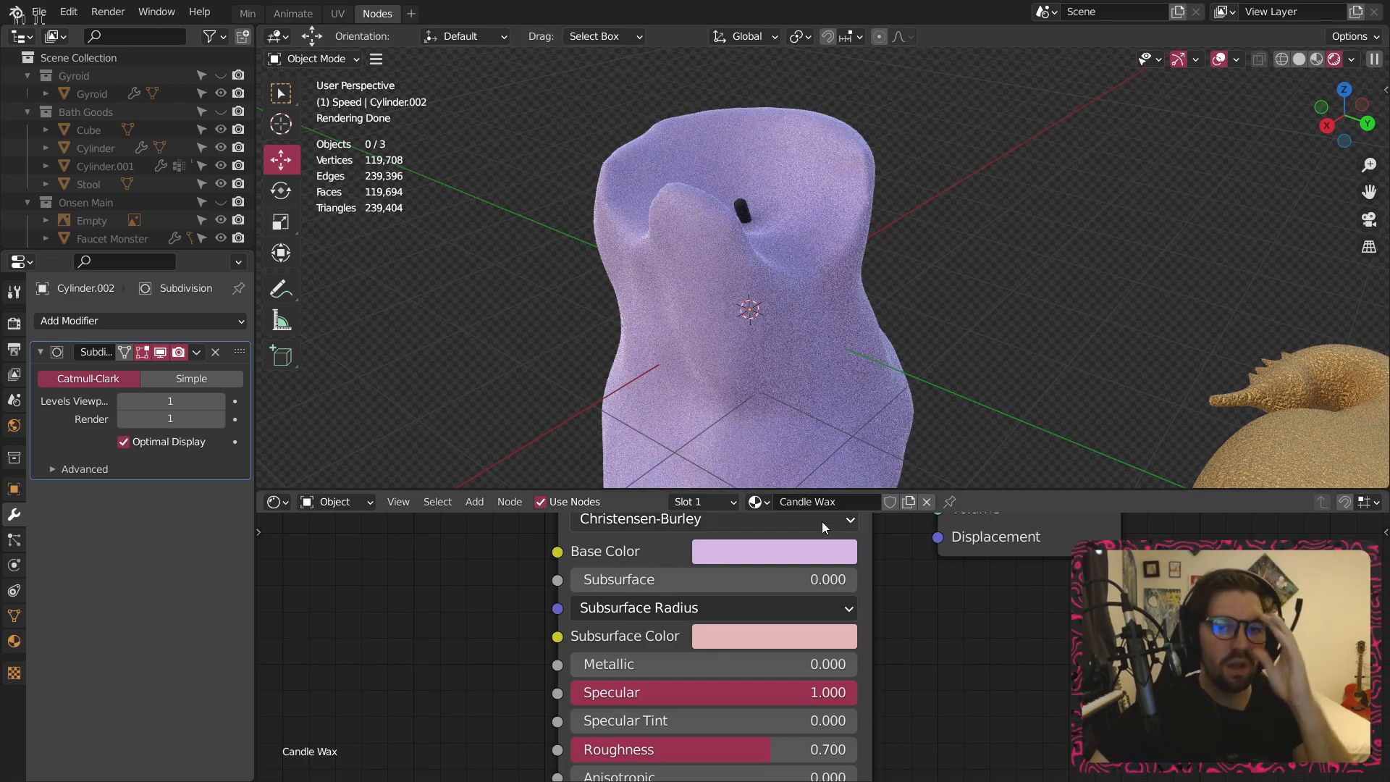
# Set the hue of the Candle Wax Base Color to 0.9 after trying 0.8, and check the candle.
pyautogui.click(786, 550)
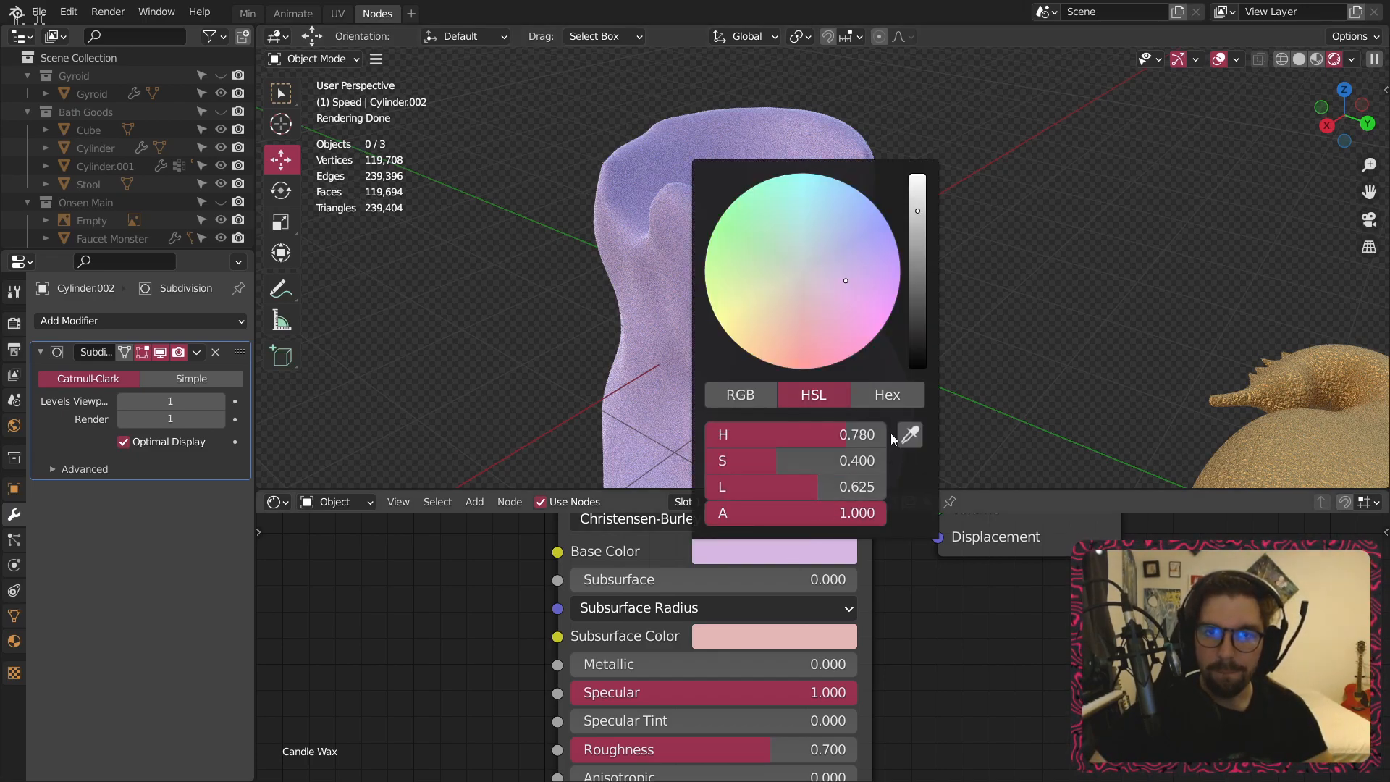
pyautogui.write('0.8')
pyautogui.press('Return')
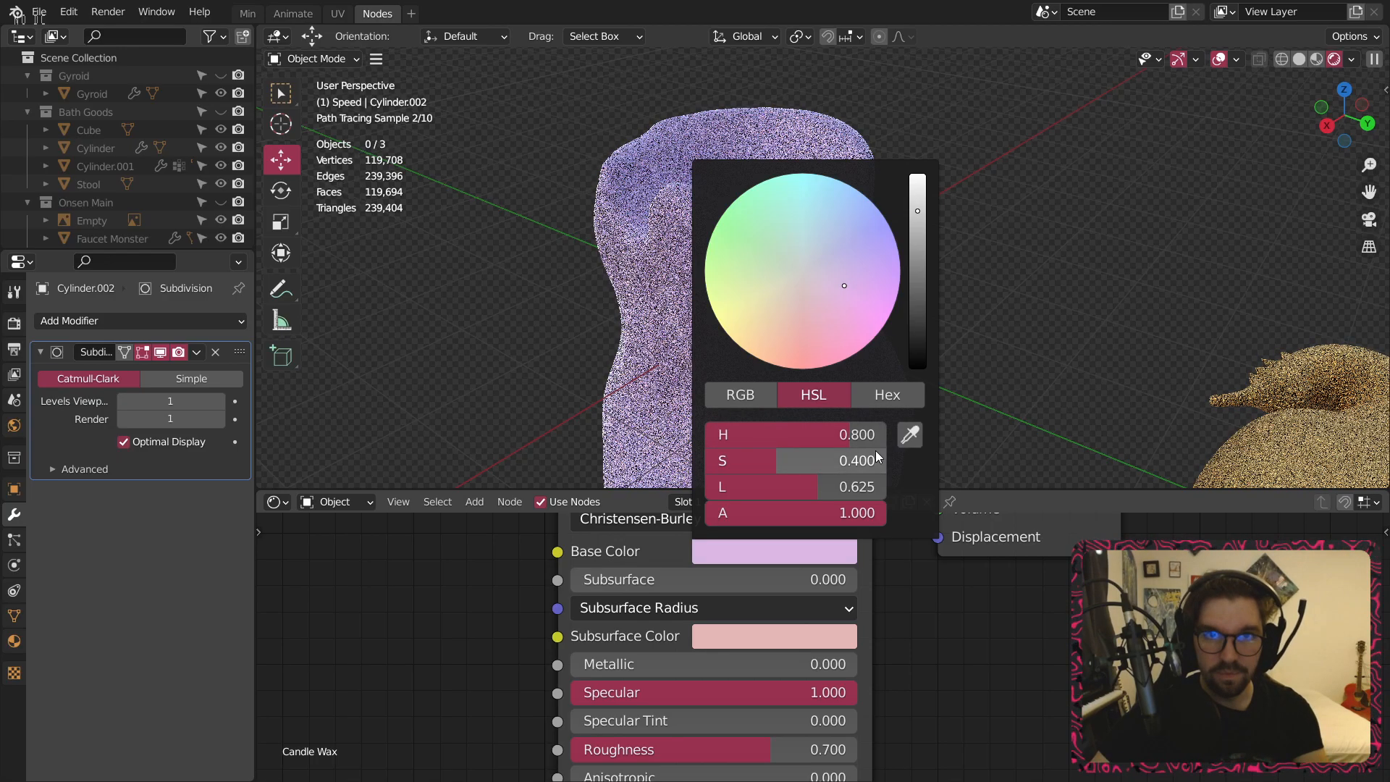
pyautogui.click(857, 440)
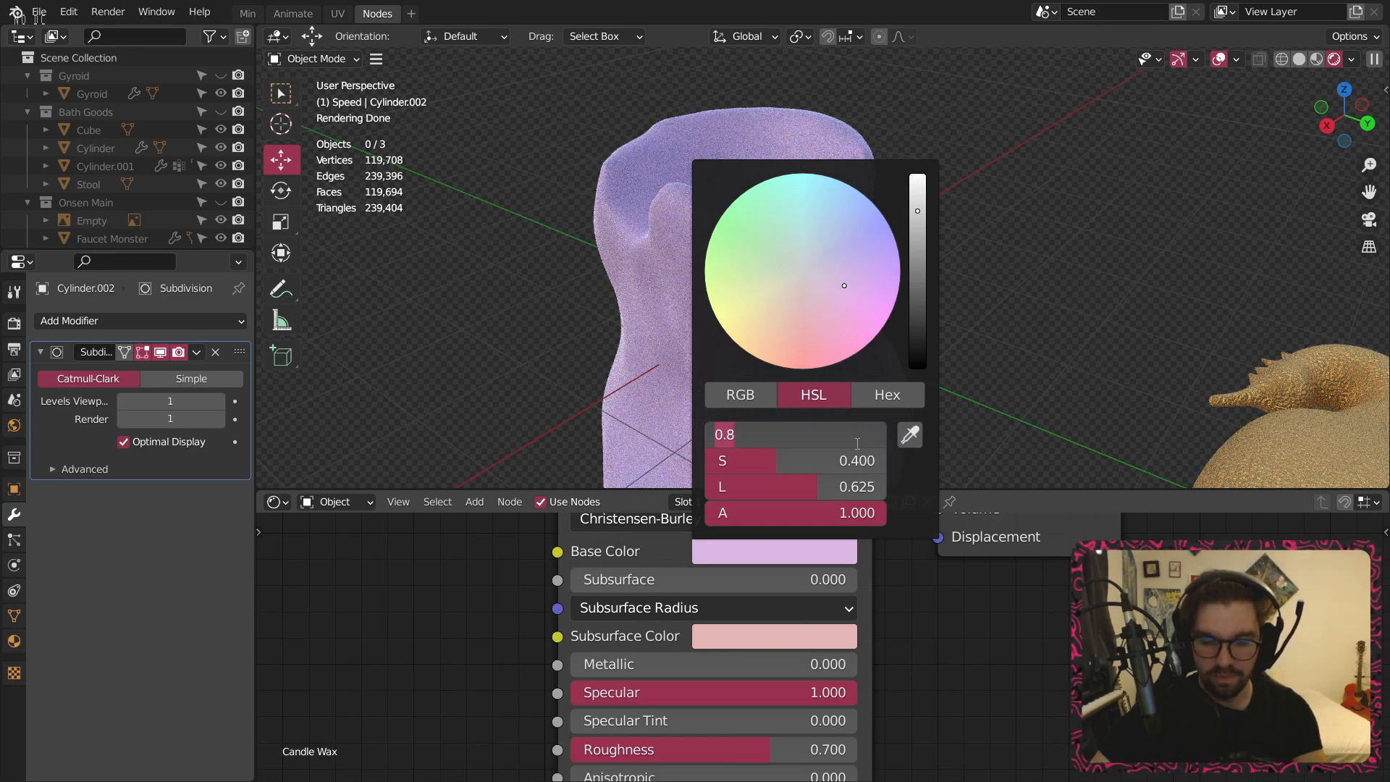
pyautogui.write('.9')
pyautogui.press('Return')
pyautogui.moveTo(923, 245); pyautogui.dragTo(775, 644, button='middle')
# Set the Subsurface Color's hue to 0.05 after trying 0.1, and its saturation to 0.7.
pyautogui.click(775, 551)
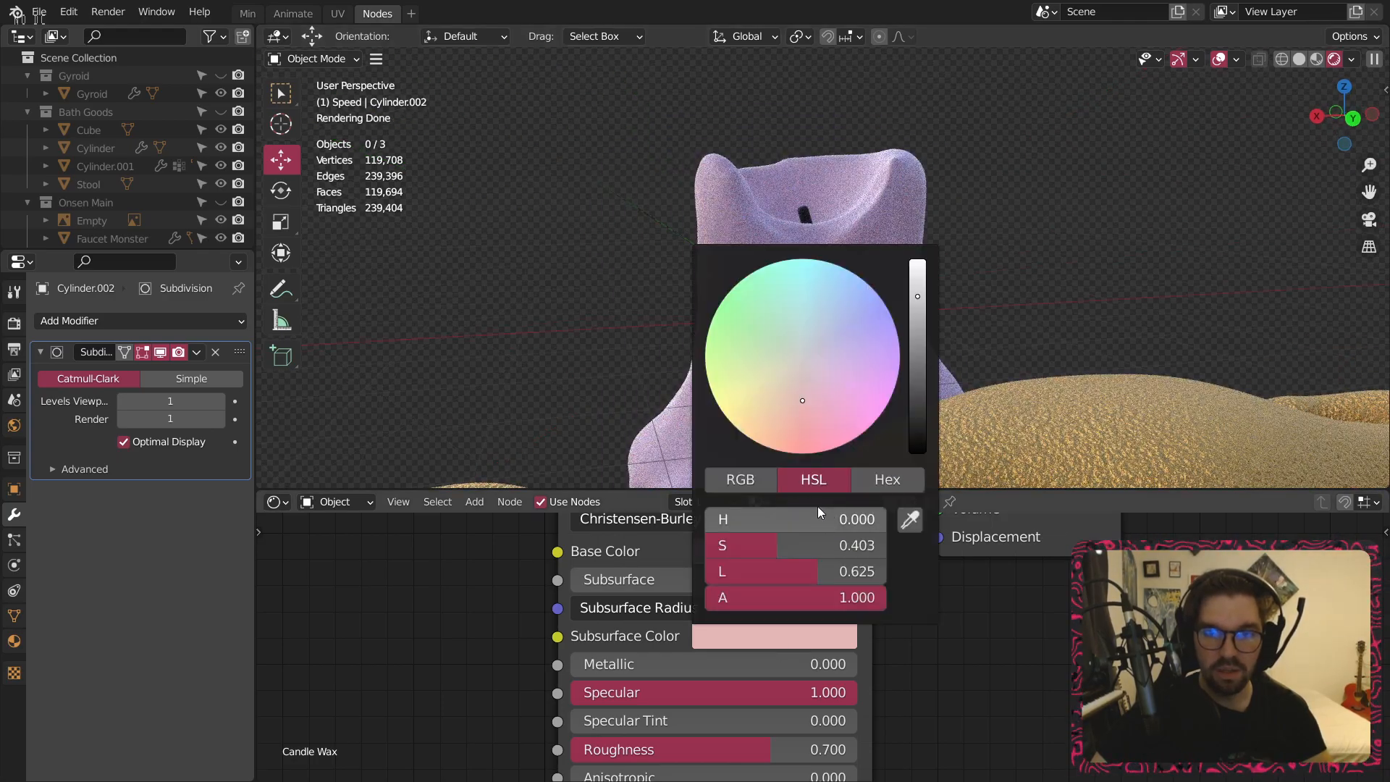
pyautogui.write('.1')
pyautogui.press('Return')
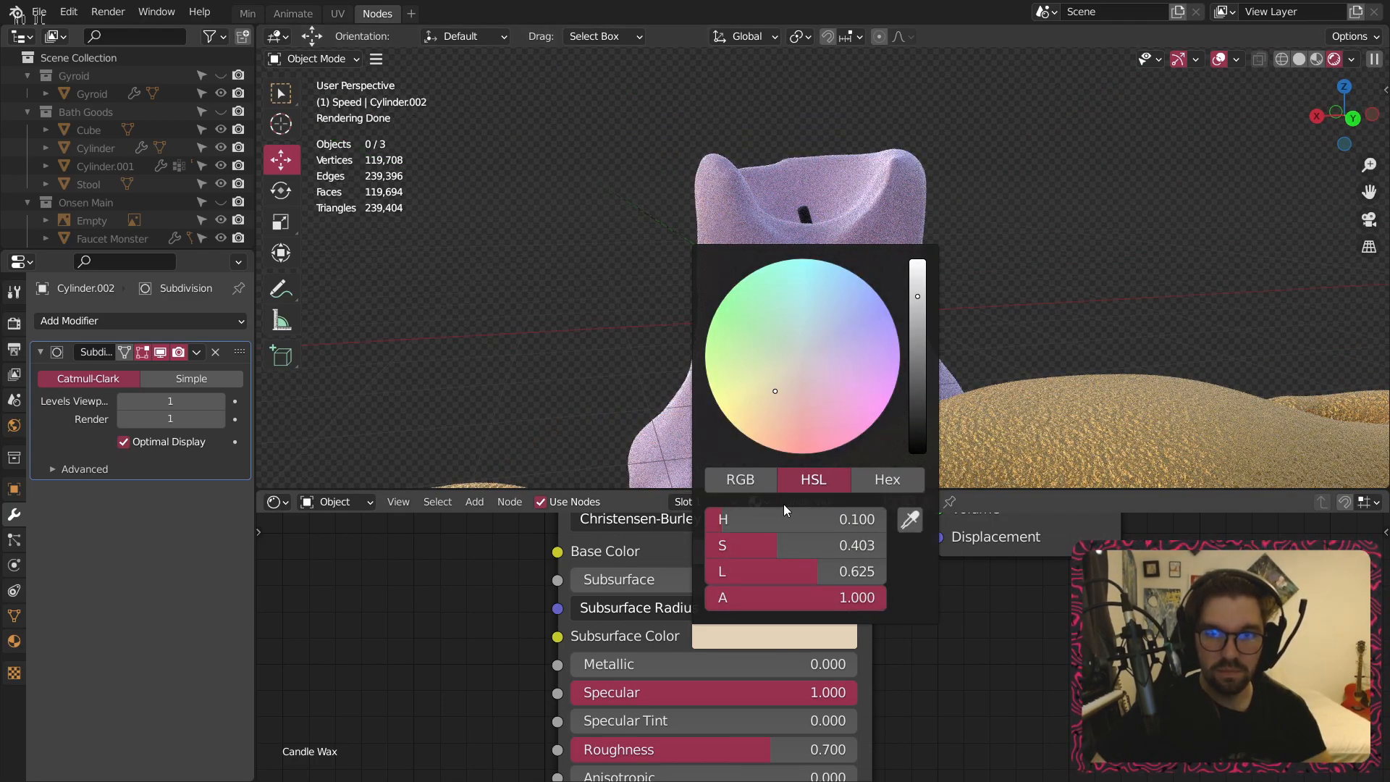
pyautogui.write('5')
pyautogui.press('Return')
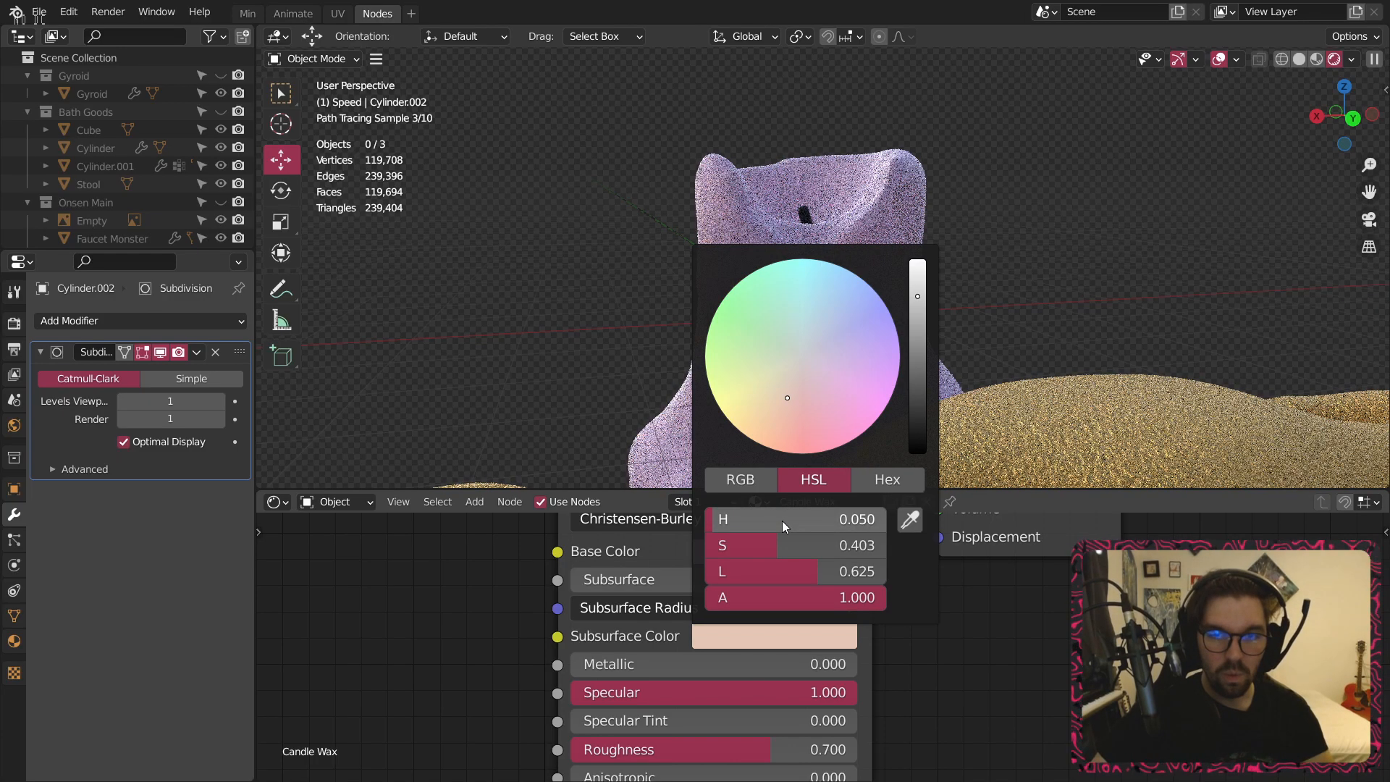
pyautogui.click(763, 634)
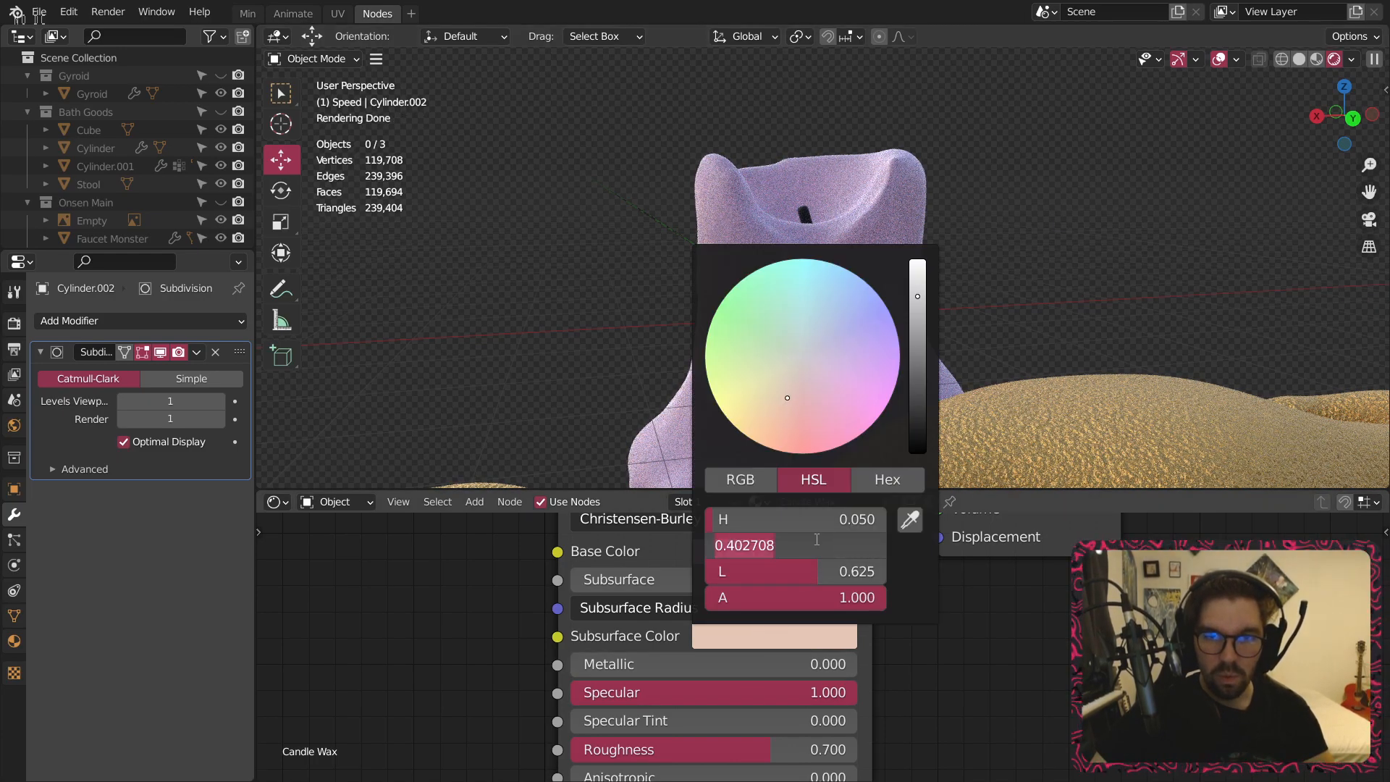
pyautogui.write('.7')
pyautogui.press('Return')
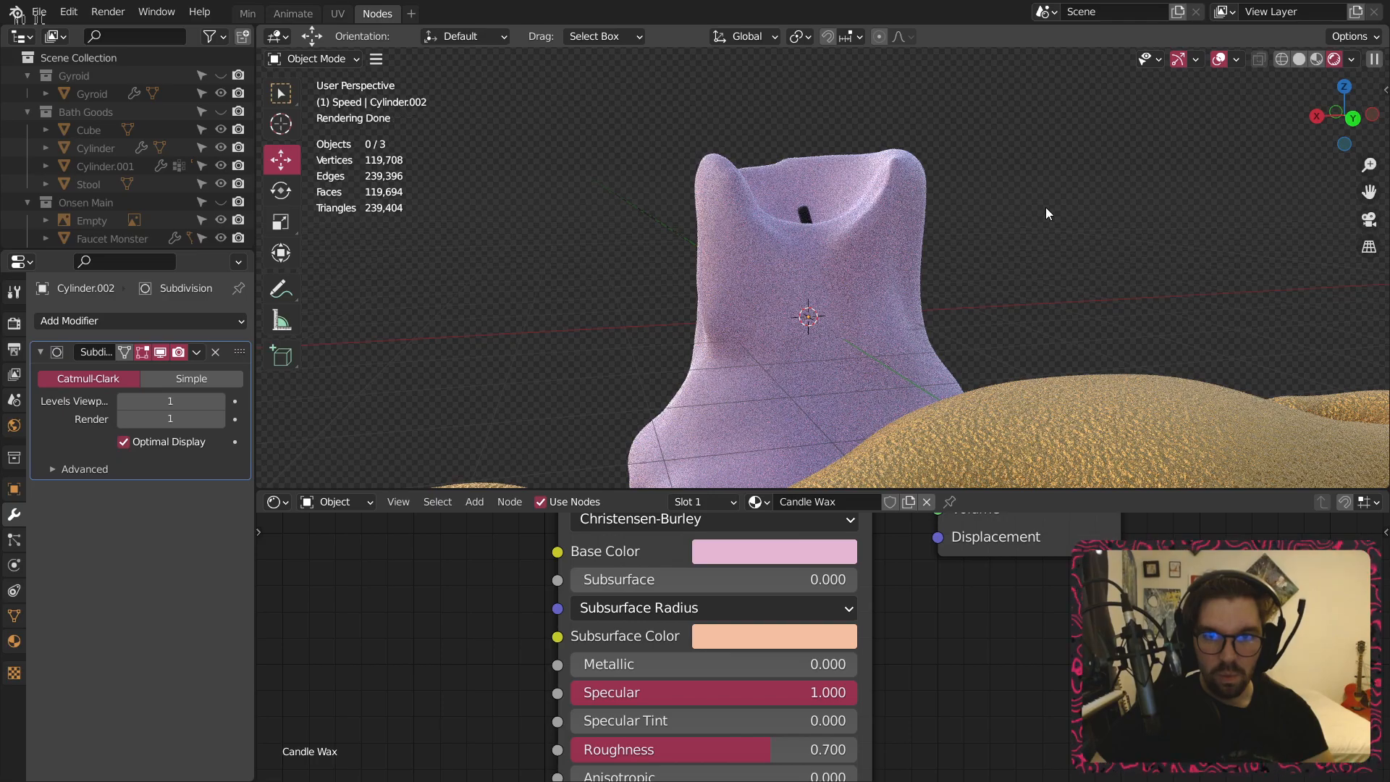
pyautogui.moveTo(1046, 213); pyautogui.dragTo(1010, 283, button='middle')
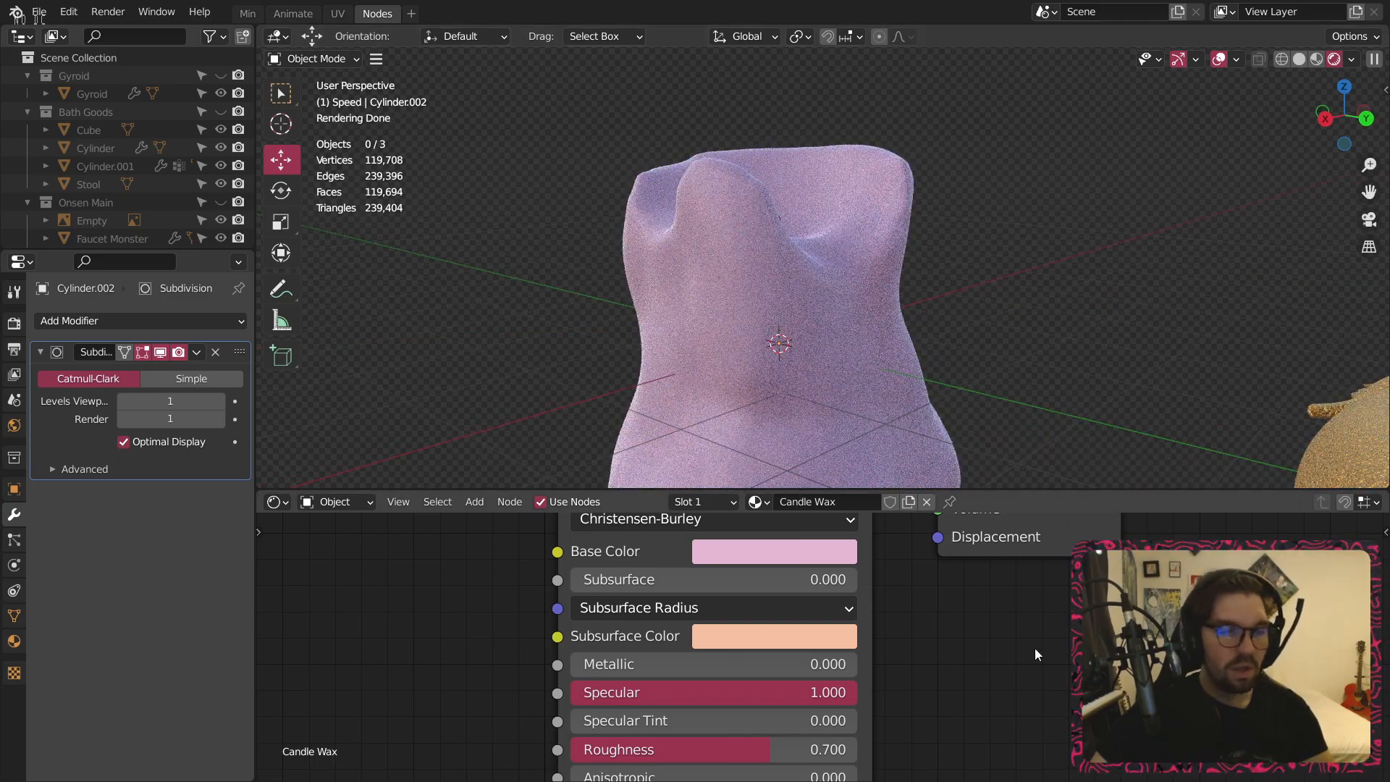
# Try a saturation of 0.8 for the Subsurface Color and view the candle from farther away.
pyautogui.click(833, 636)
pyautogui.click(832, 546)
pyautogui.write('.06')
pyautogui.press('Return')
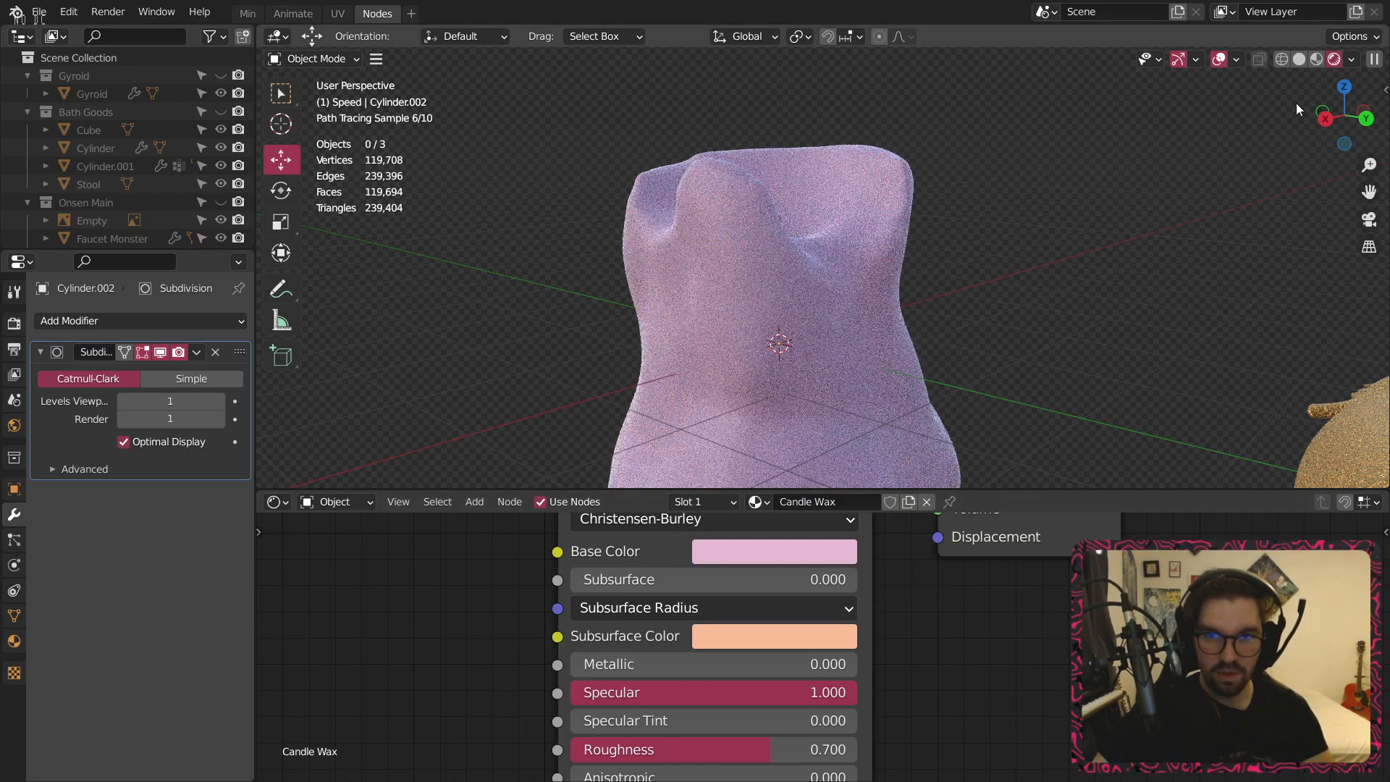
pyautogui.scroll(-2, 1006, 289)
# Darken the Subsurface Color to a lightness of 0.4 and set its saturation to 0.5.
pyautogui.click(813, 628)
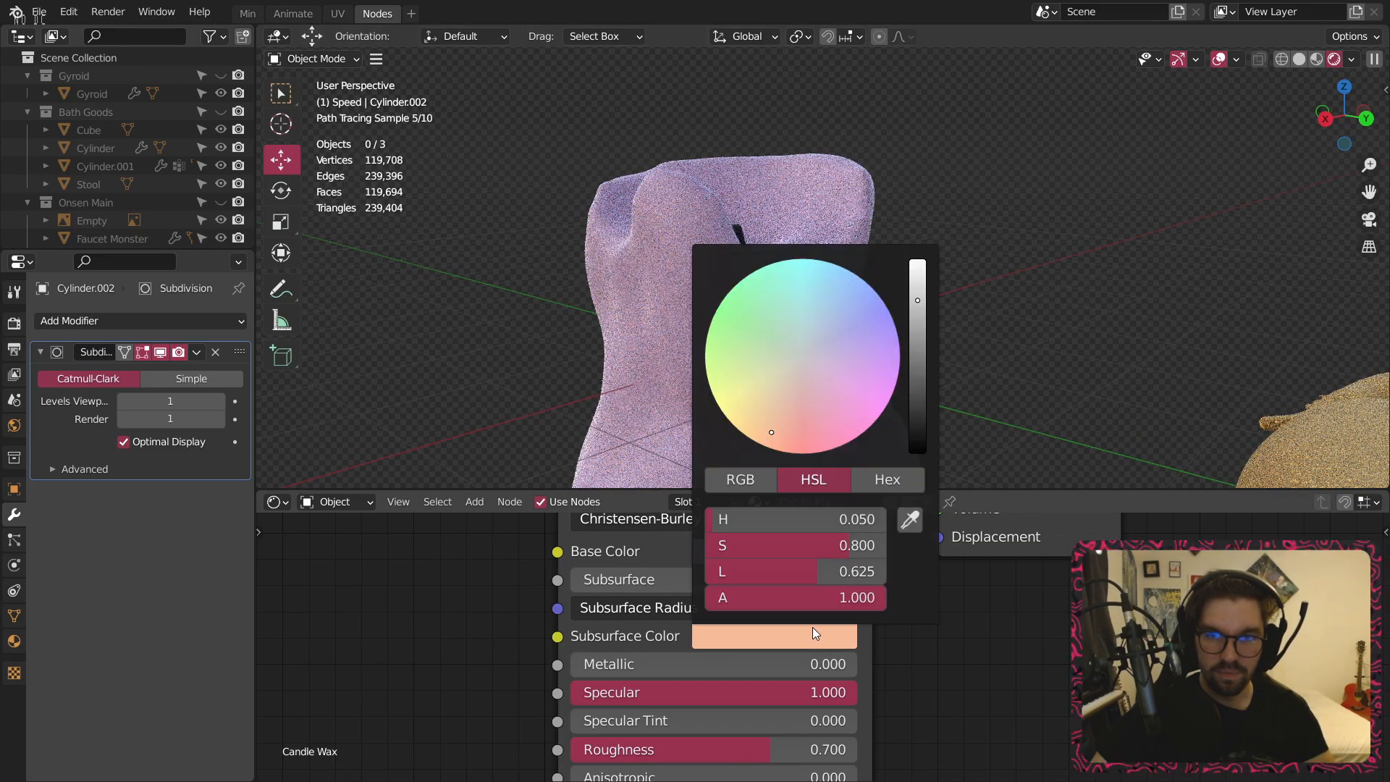
pyautogui.click(733, 571)
pyautogui.write('.48')
pyautogui.press('Return')
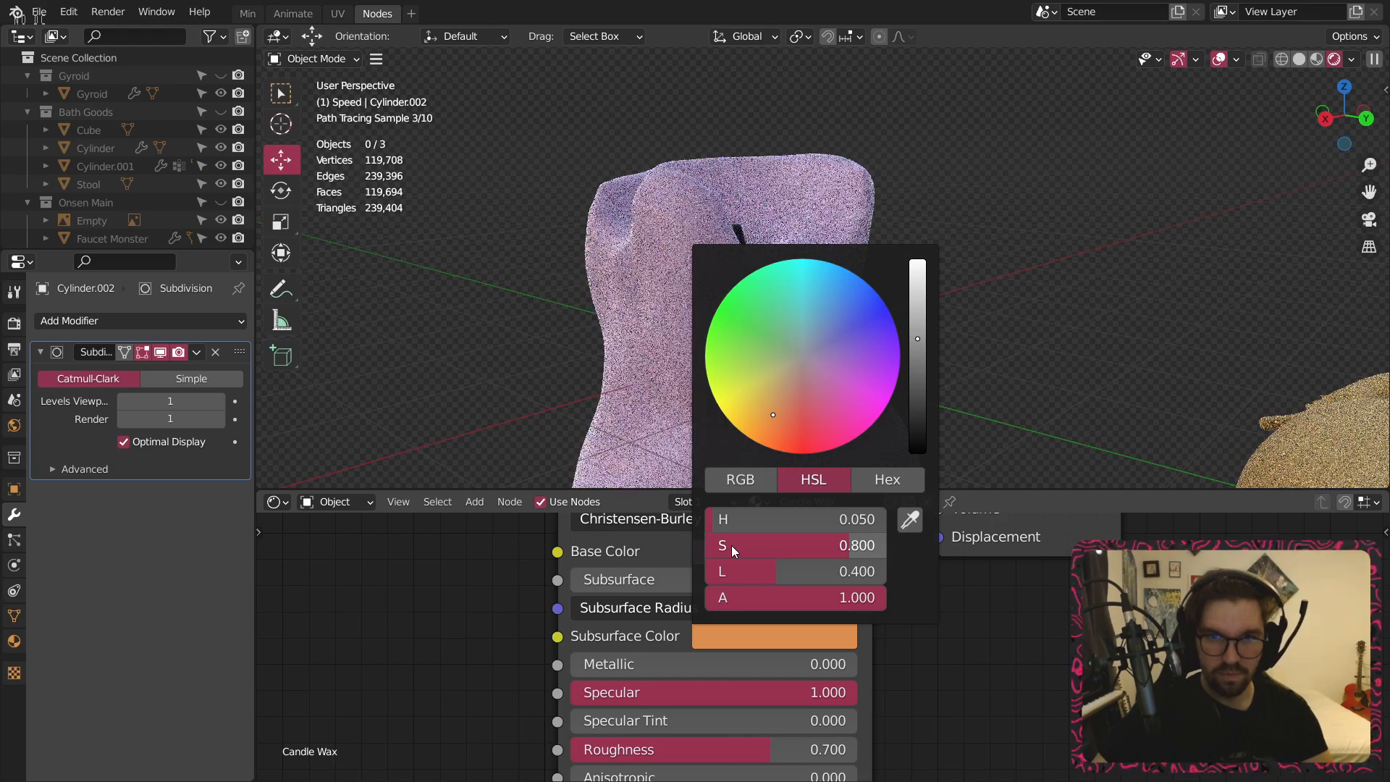
pyautogui.click(800, 638)
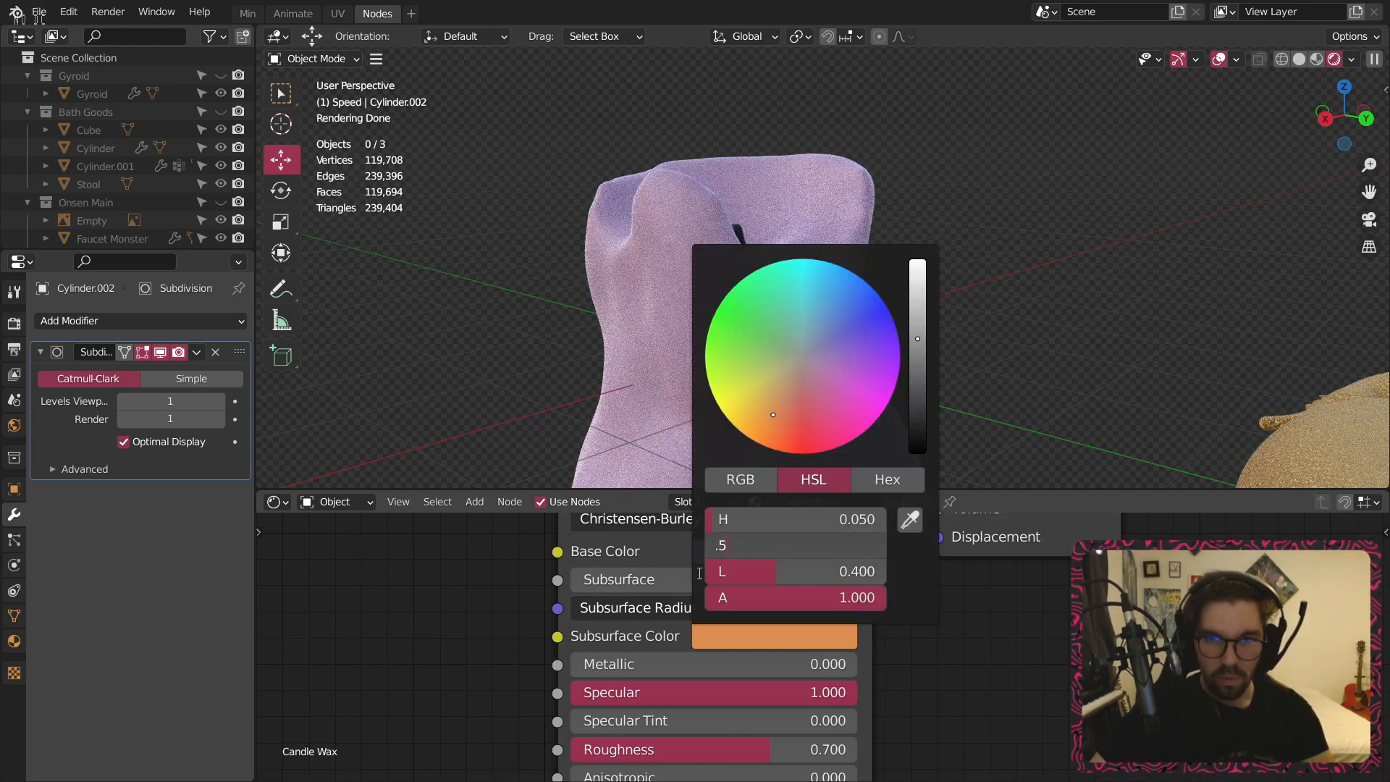
pyautogui.write('.5')
pyautogui.press('Return')
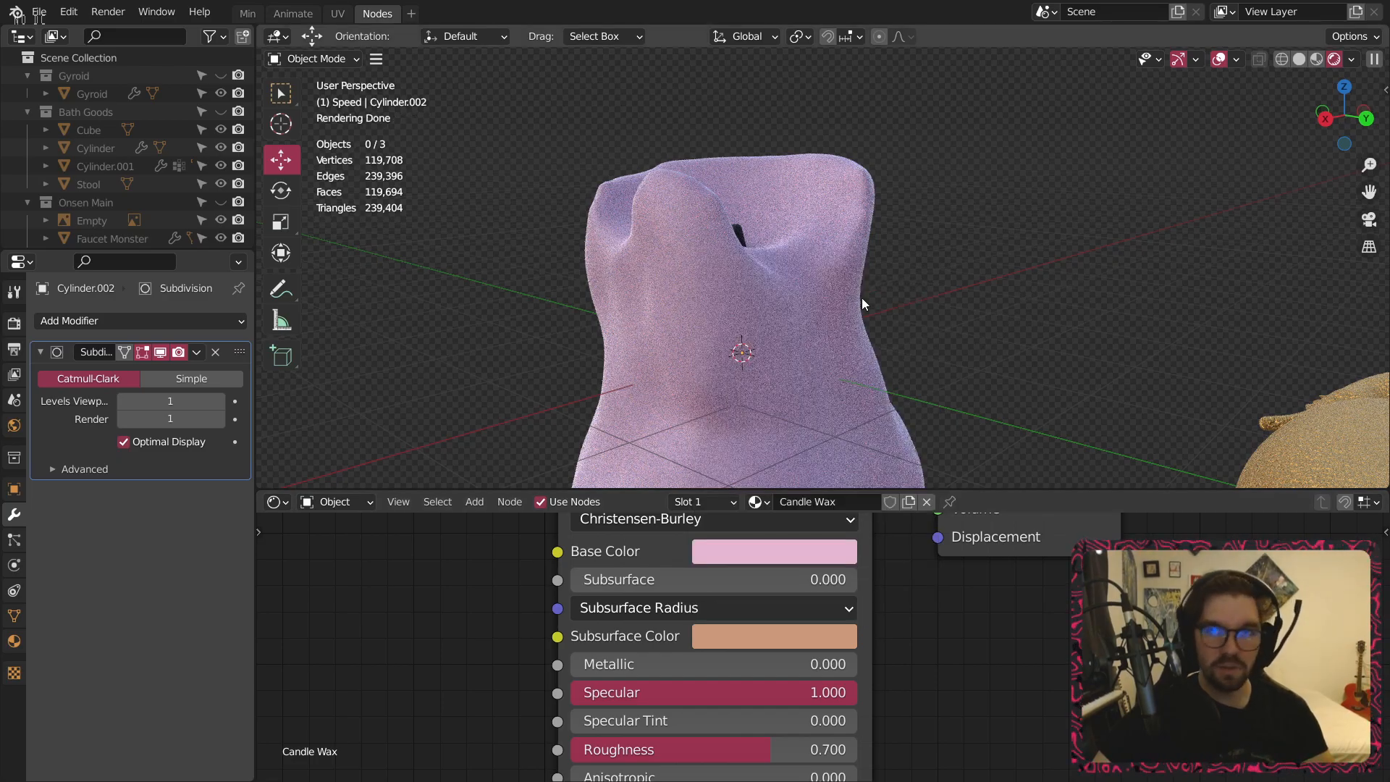
# Try a Subsurface value of 0.5 on the Candle Wax shader, inspect the candle, and reset it to 0.
pyautogui.moveTo(863, 304); pyautogui.dragTo(900, 632, button='middle')
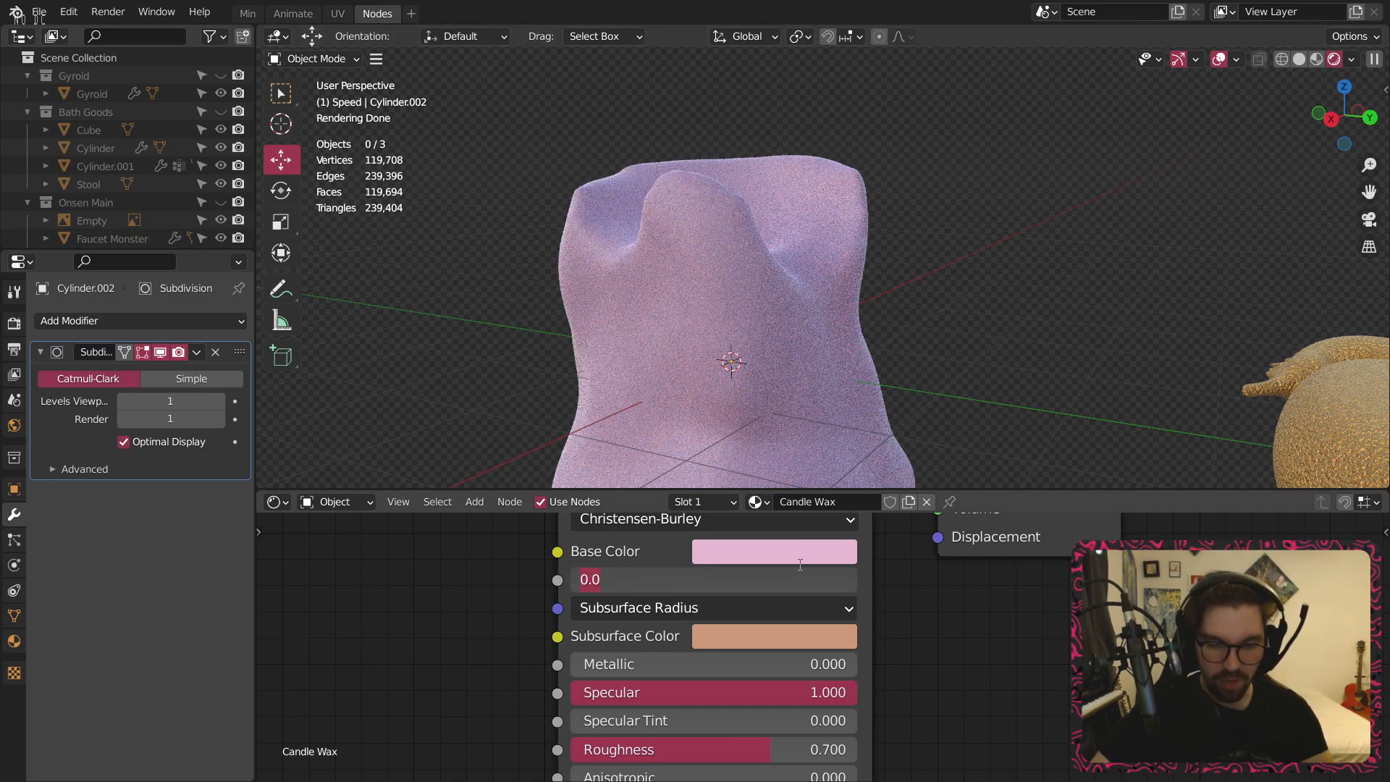
pyautogui.write('.5')
pyautogui.press('Return')
pyautogui.moveTo(863, 333); pyautogui.dragTo(775, 346, button='middle')
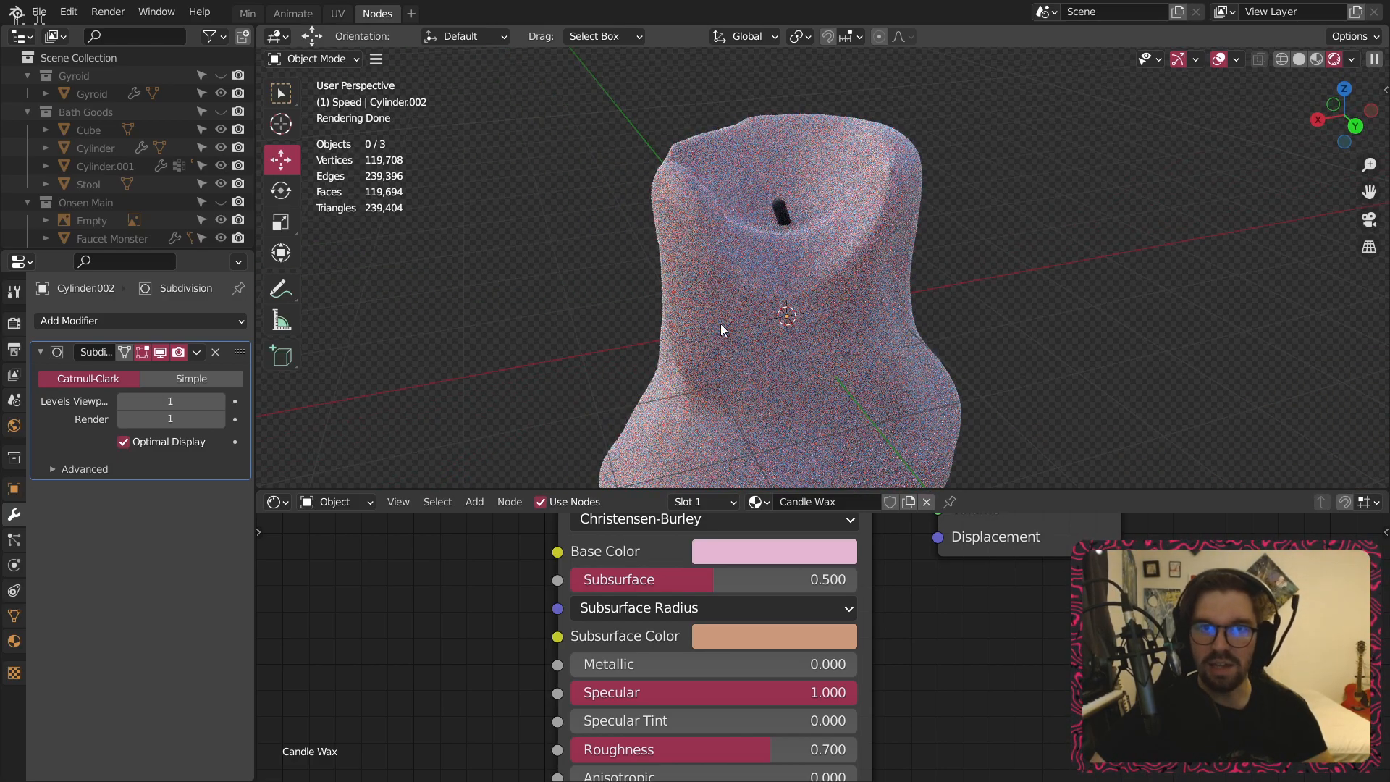
pyautogui.scroll(-5, 826, 231)
pyautogui.moveTo(828, 262); pyautogui.dragTo(972, 275, button='middle')
pyautogui.scroll(4, 885, 216)
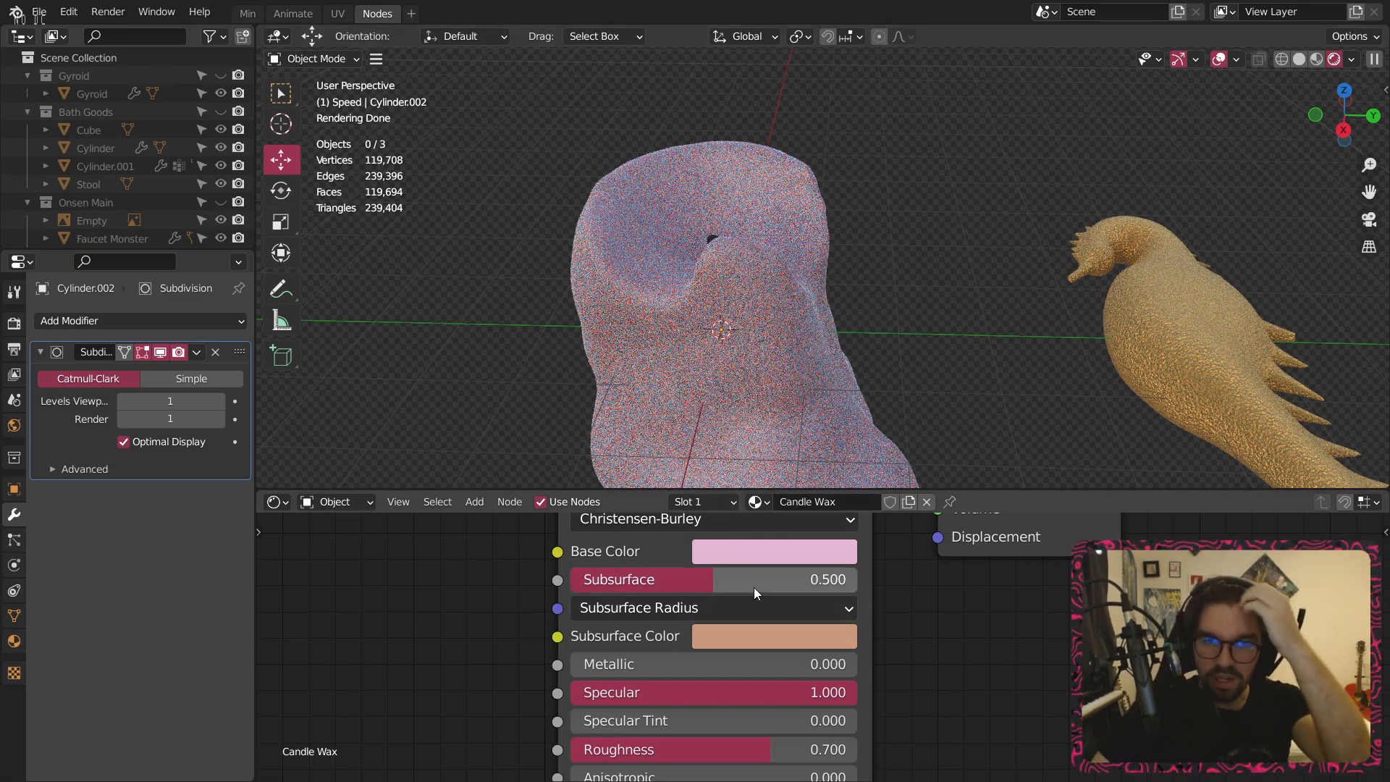
pyautogui.press('Return')
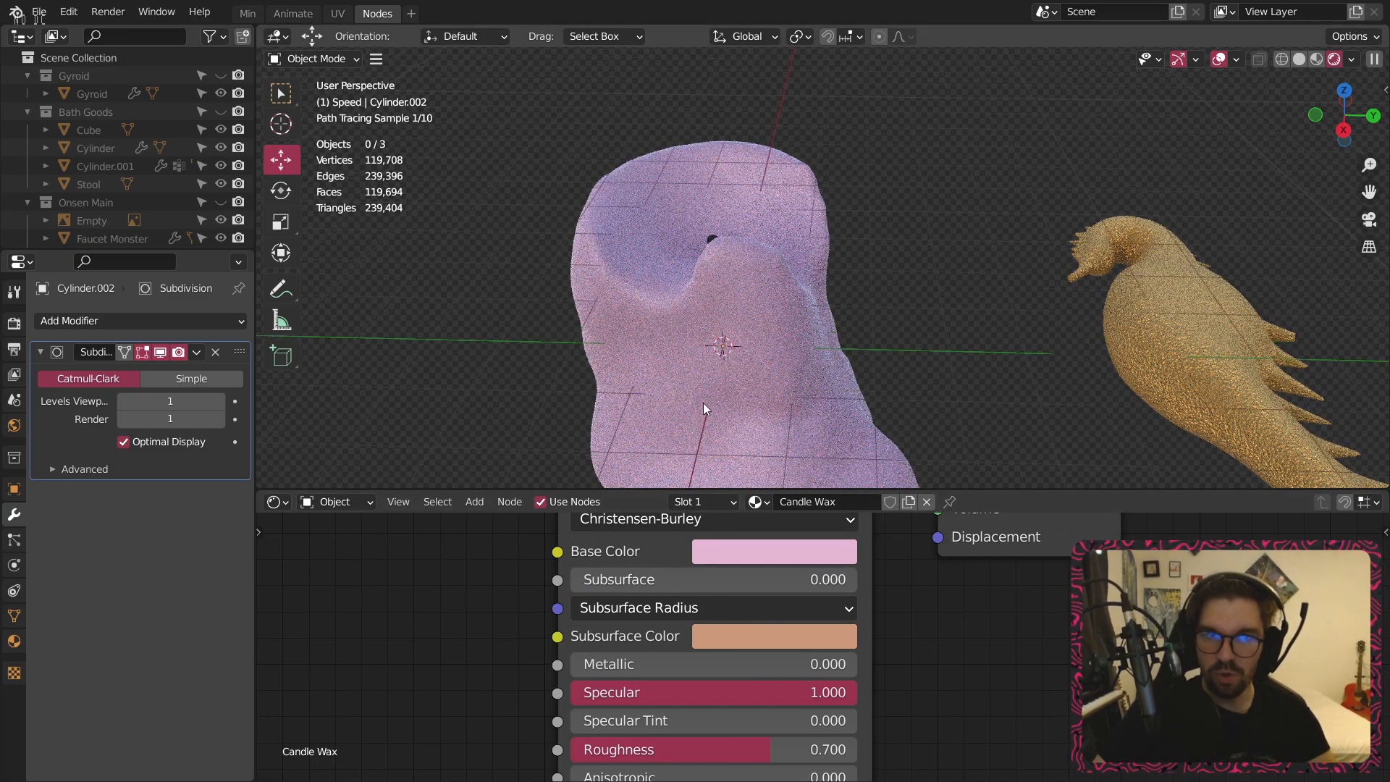
# Switch to the Min workspace and view the candle beside the seahorse there.
pyautogui.scroll(-3, 775, 377)
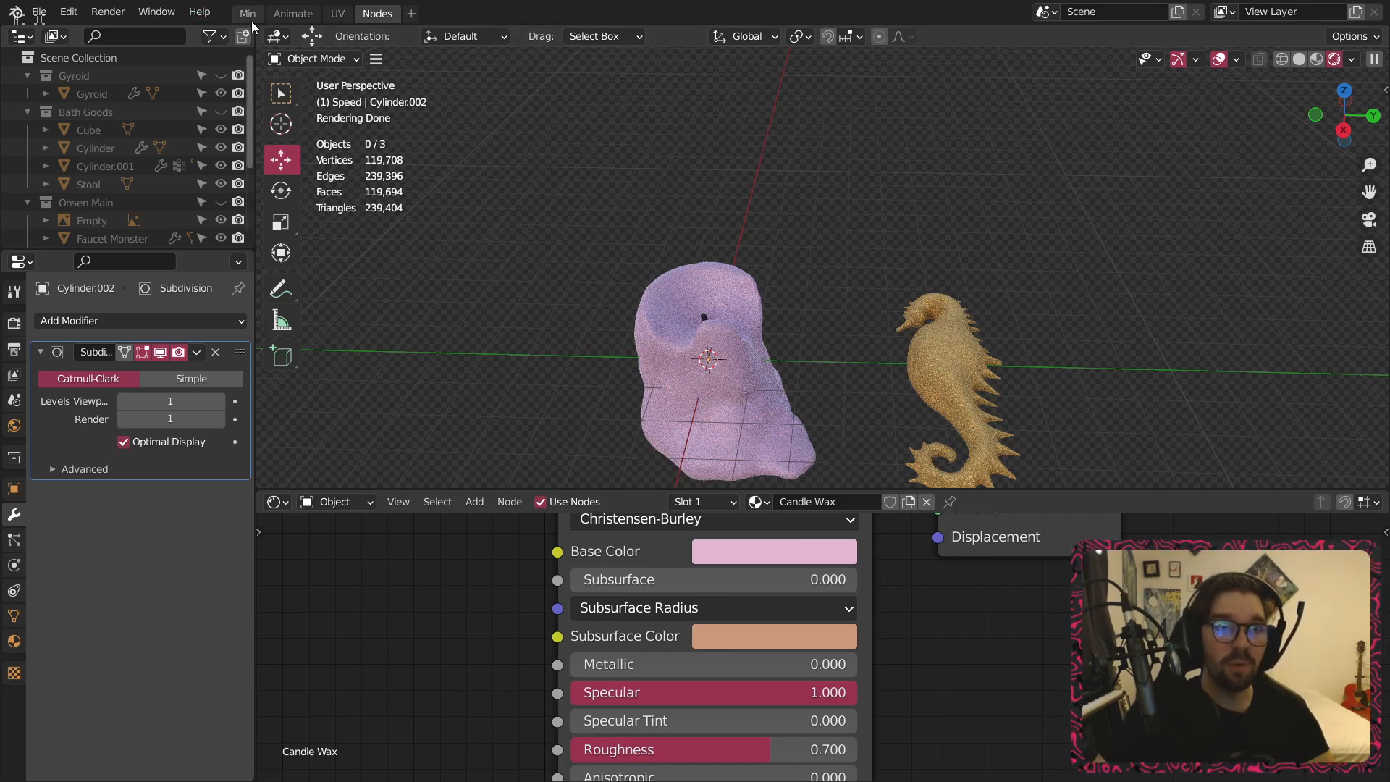
pyautogui.click(247, 13)
pyautogui.moveTo(649, 445); pyautogui.dragTo(736, 368, button='middle')
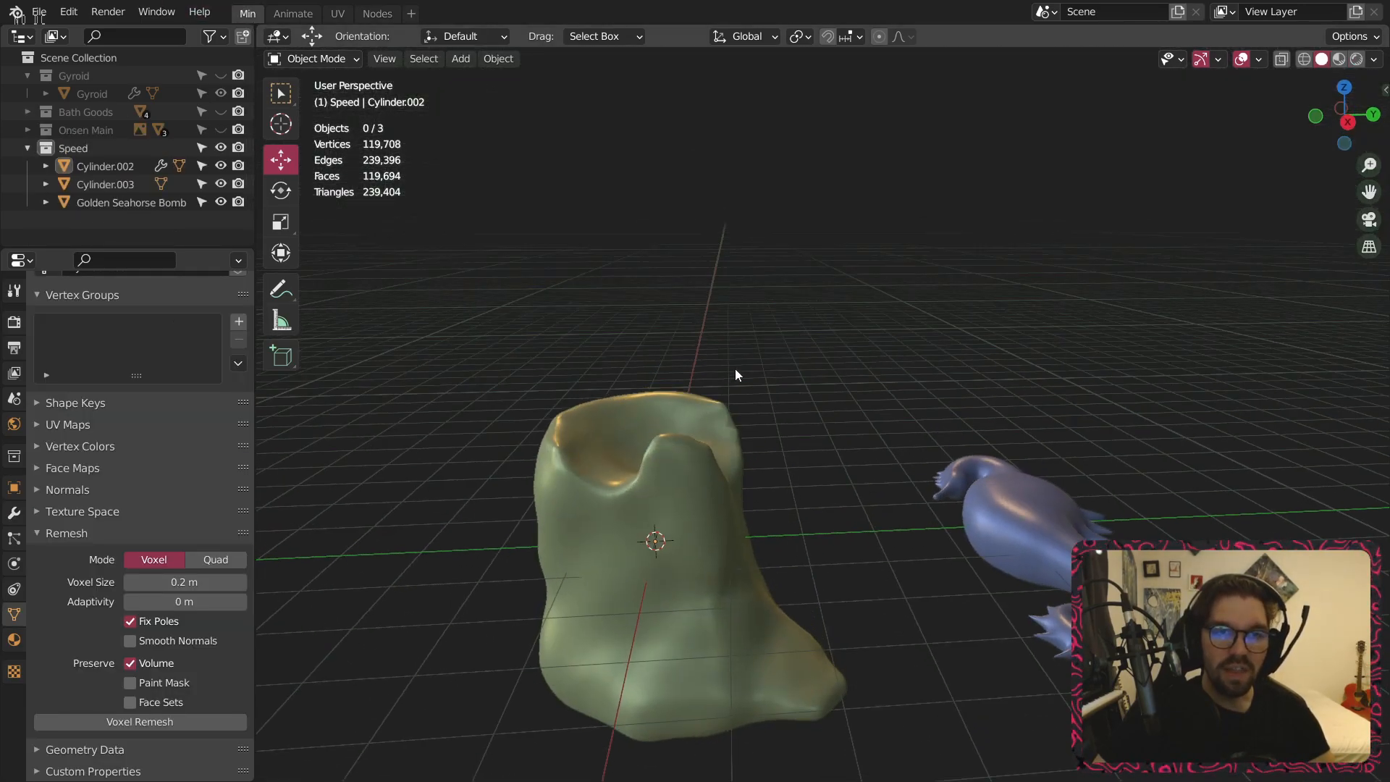
# Add a mesh cylinder, raise it toward the candle's opening, and scale it down.
pyautogui.click(461, 59)
pyautogui.moveTo(500, 82)
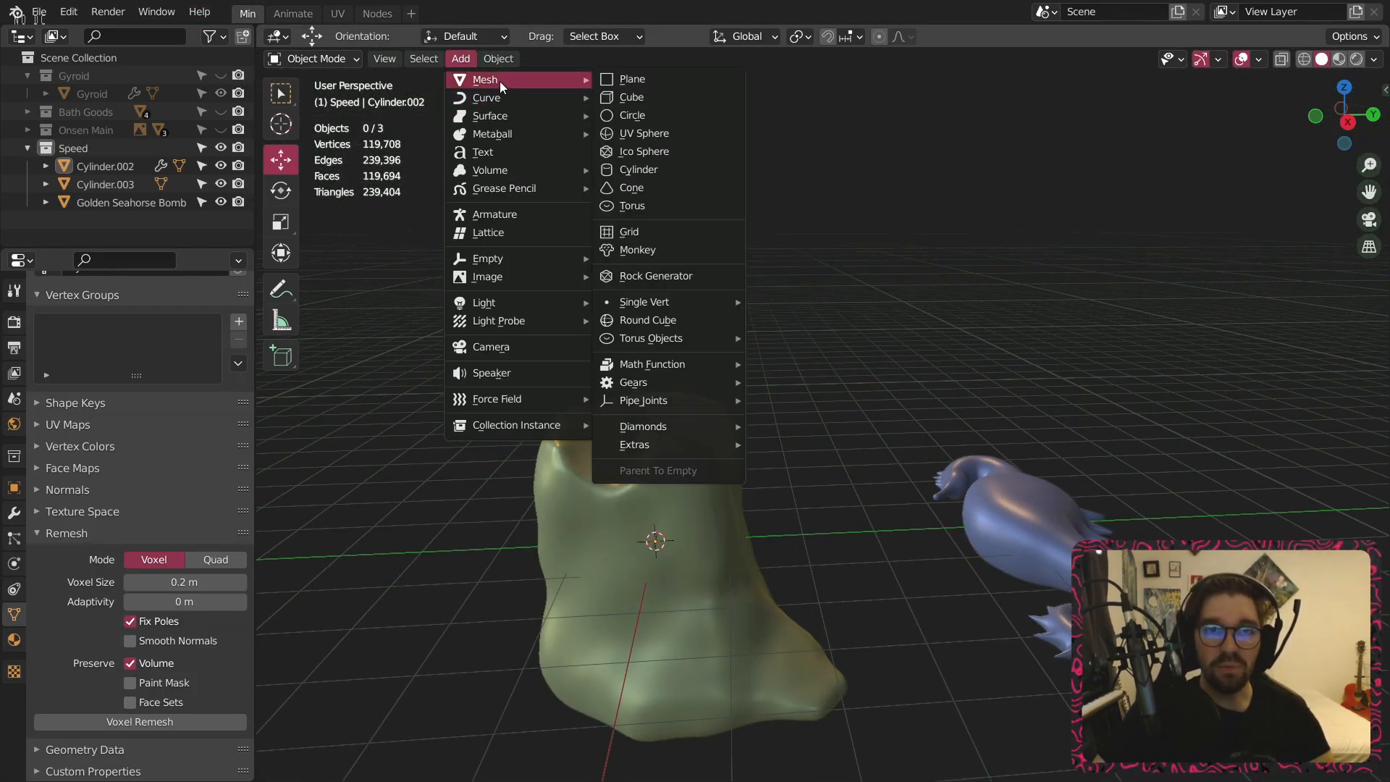
pyautogui.click(669, 169)
pyautogui.moveTo(689, 488); pyautogui.dragTo(715, 435, button='middle')
pyautogui.moveTo(698, 416); pyautogui.dragTo(715, 319)
pyautogui.scroll(3, 724, 347)
pyautogui.press('s')
pyautogui.click(784, 346)
# Lower the cylinder into the candle opening, shrink it further, and align it over the wick with a shift of about 0.07 m in X.
pyautogui.moveTo(694, 424); pyautogui.dragTo(646, 447, button='middle')
pyautogui.moveTo(734, 190); pyautogui.dragTo(736, 276)
pyautogui.press('s')
pyautogui.click(760, 304)
pyautogui.scroll(4, 760, 362)
pyautogui.moveTo(762, 379); pyautogui.dragTo(683, 353, button='middle')
pyautogui.moveTo(684, 353); pyautogui.dragTo(664, 356)
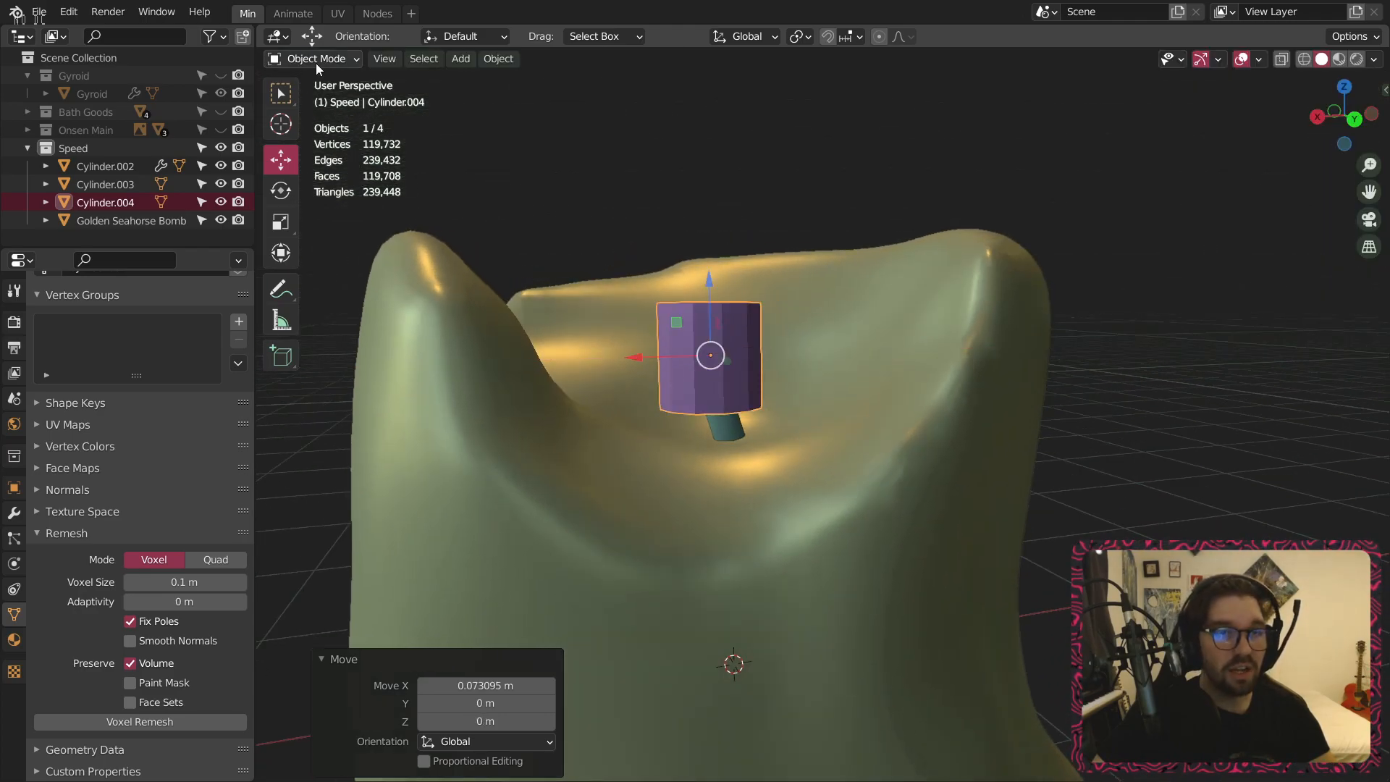
# Cut one edge loop around the cylinder's middle in Edit Mode and scale it outward by about 1.518 without proportional editing.
pyautogui.click(314, 58)
pyautogui.click(318, 83)
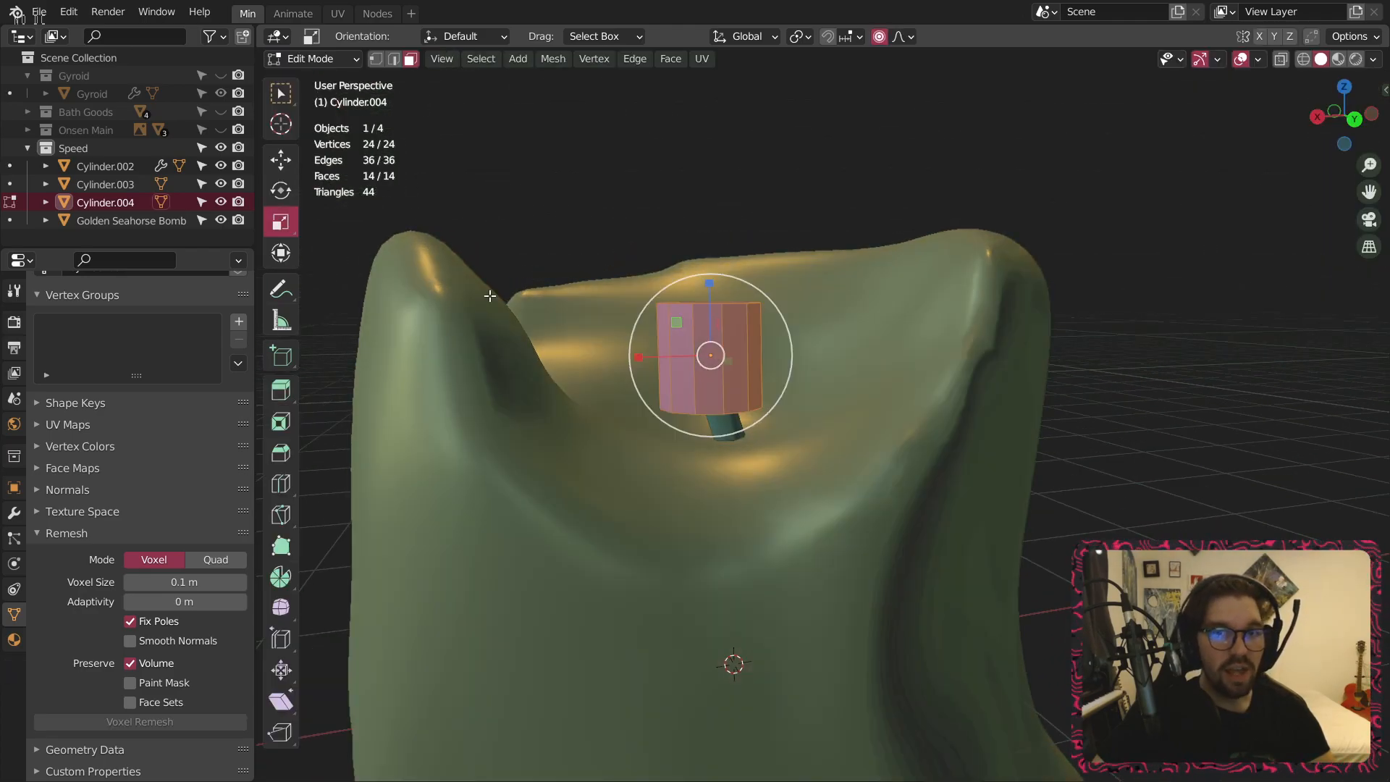
pyautogui.click(281, 483)
pyautogui.click(745, 354)
pyautogui.press('s')
pyautogui.click(848, 325)
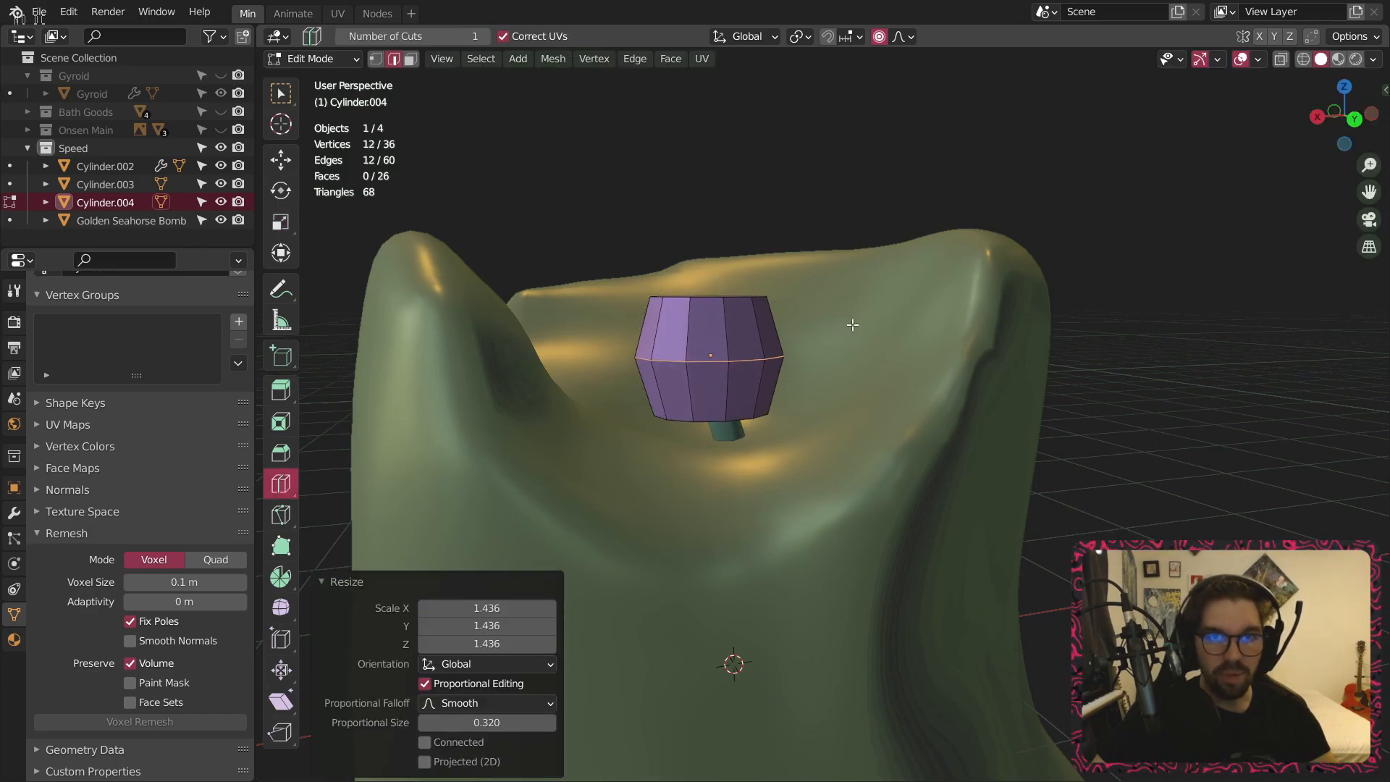
pyautogui.hotkey('ctrl', 'z')
pyautogui.press('s')
pyautogui.click(936, 246)
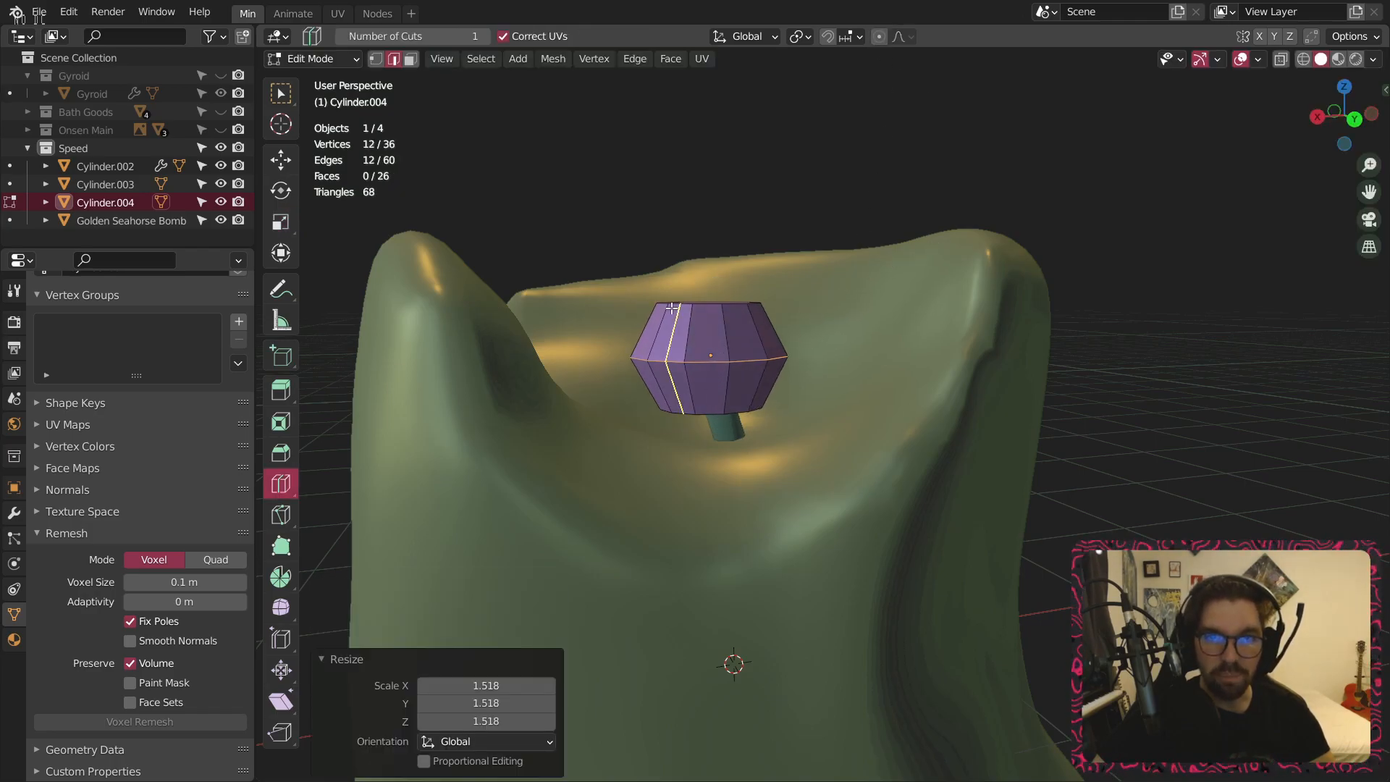
# Select the cylinder's top face and merge its vertices at center into a single tip.
pyautogui.moveTo(666, 279); pyautogui.dragTo(660, 333, button='middle')
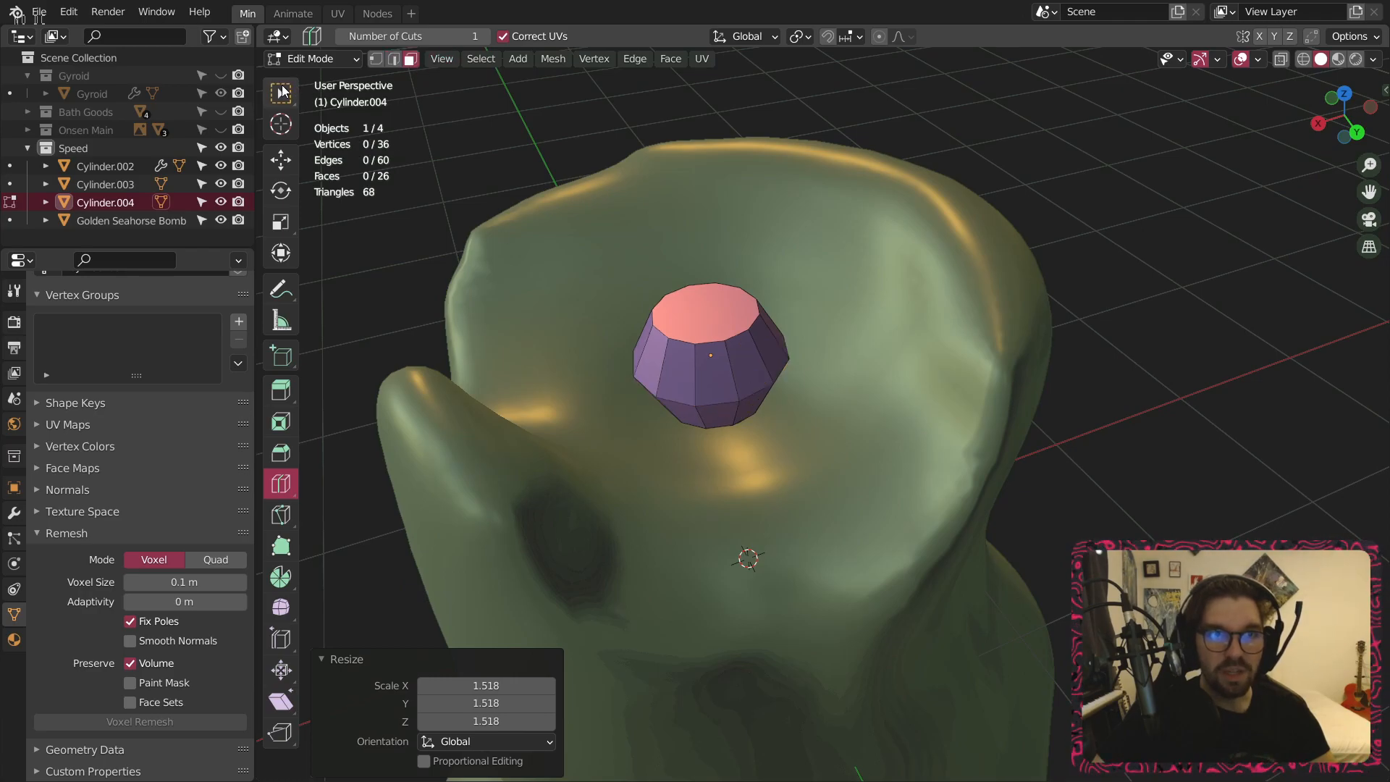
pyautogui.click(686, 305)
pyautogui.rightClick(712, 326)
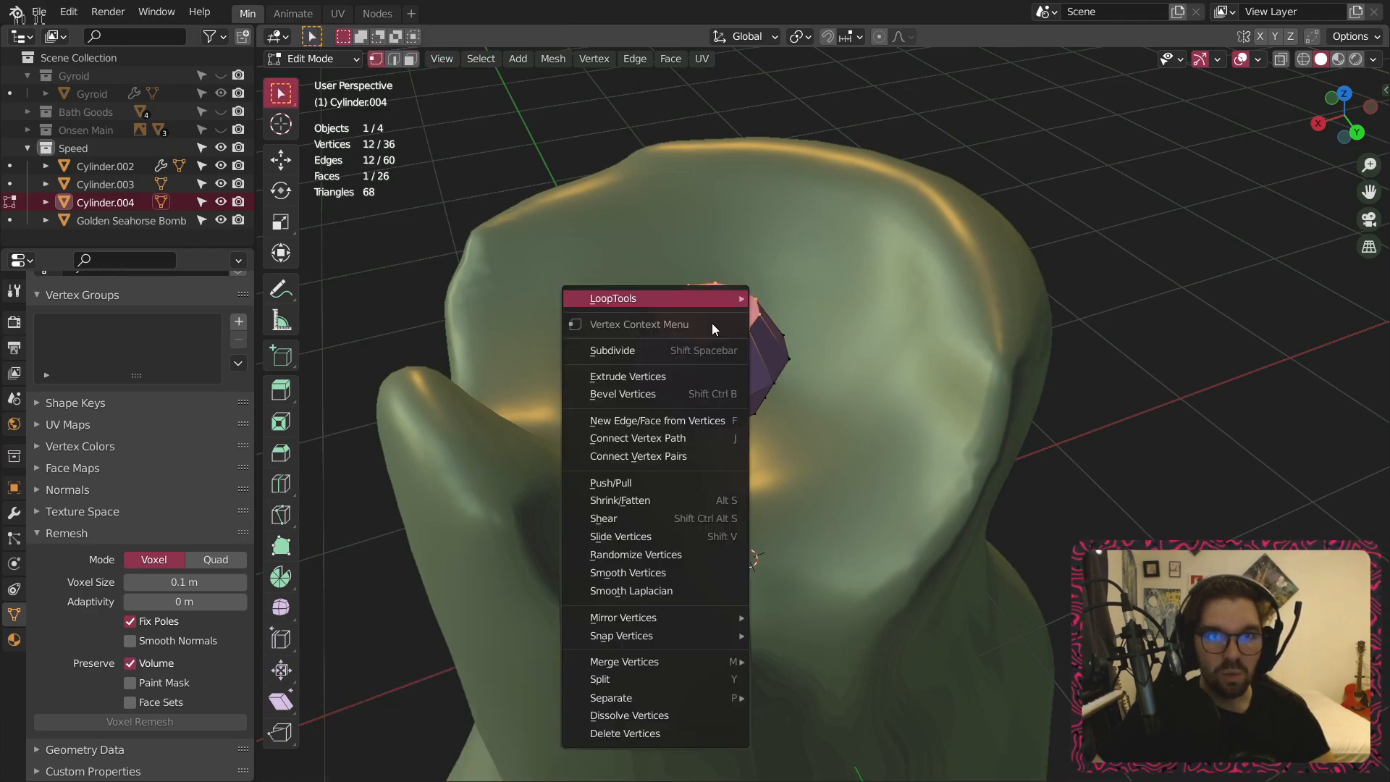
pyautogui.moveTo(713, 666)
pyautogui.click(812, 659)
pyautogui.moveTo(708, 306); pyautogui.dragTo(699, 217, button='middle')
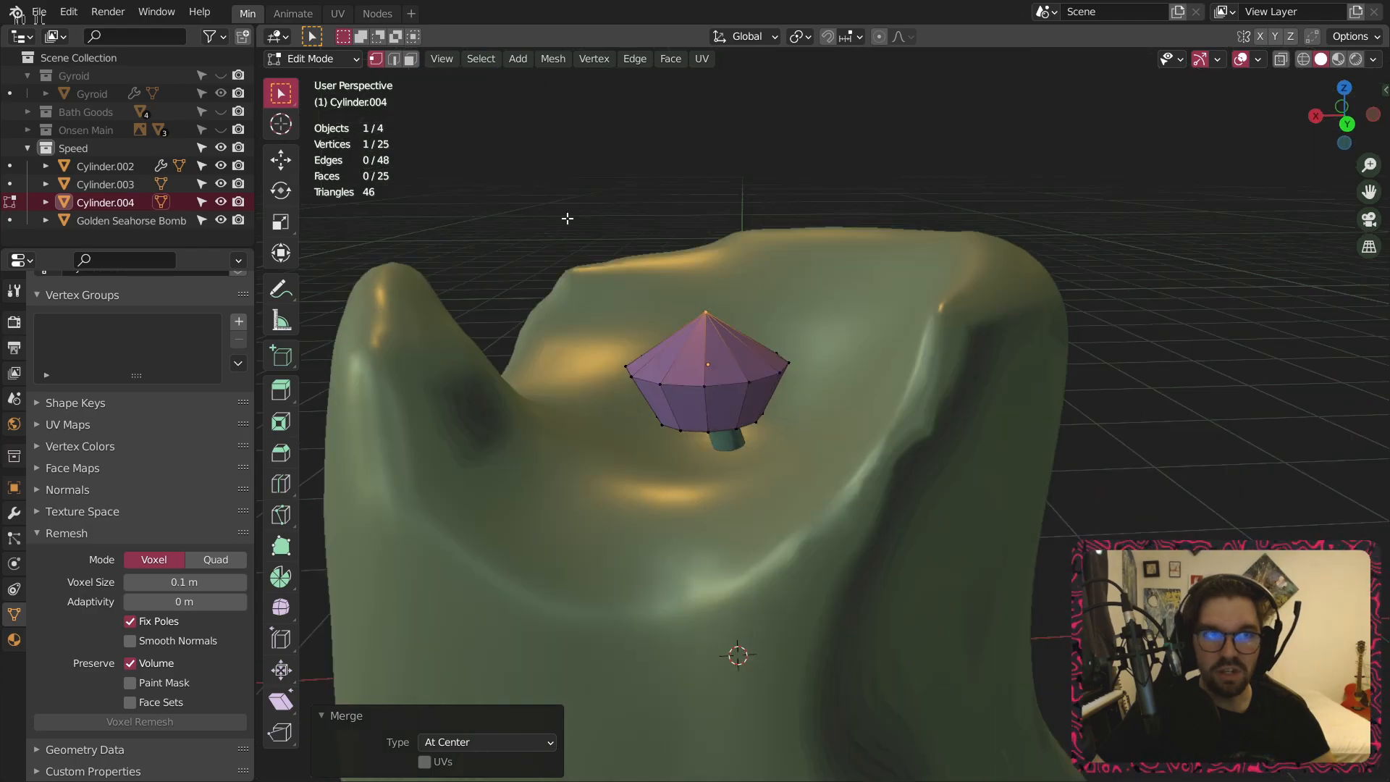
# Raise the tip vertex straight up into a tall, pointed flame shape and deselect everything.
pyautogui.hotkey('shift', 'space')
pyautogui.press('g')
pyautogui.moveTo(712, 256); pyautogui.dragTo(718, 57)
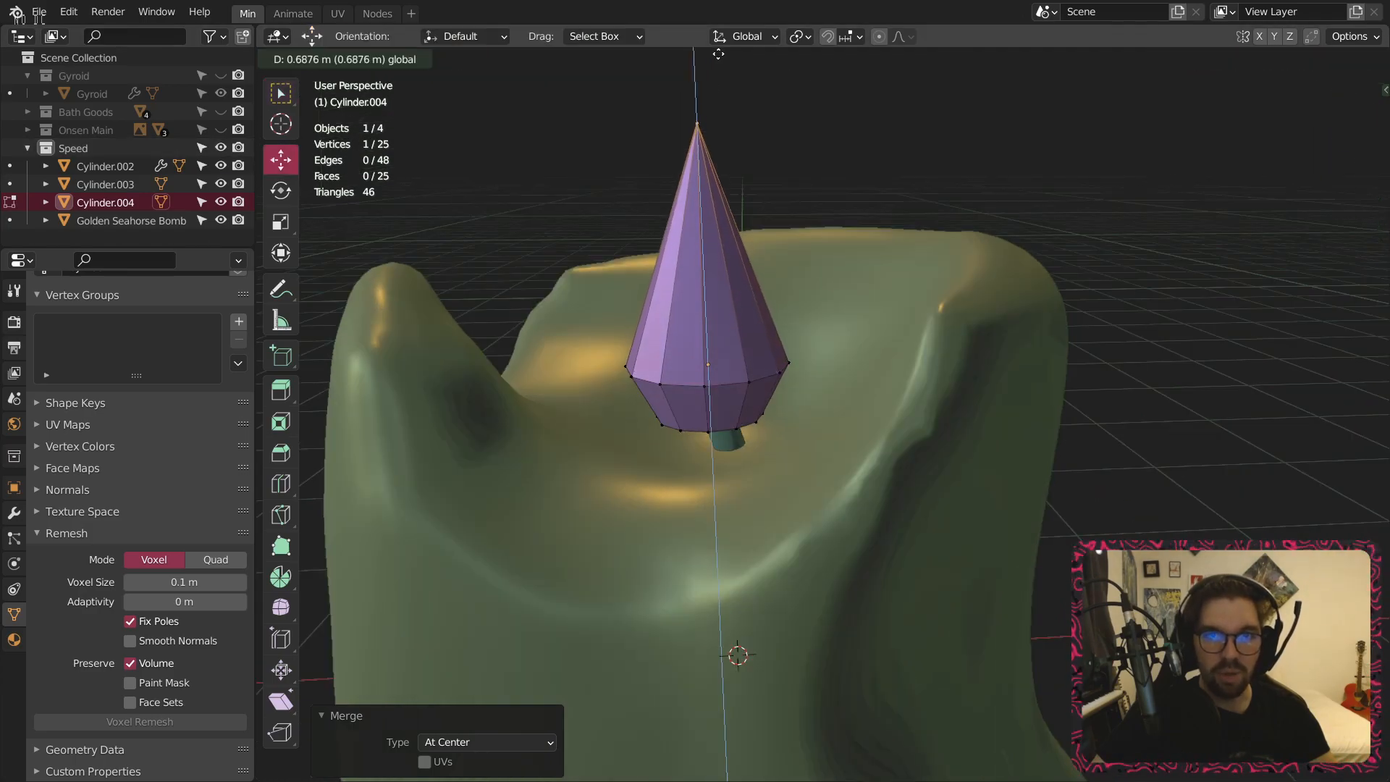
pyautogui.moveTo(723, 736); pyautogui.dragTo(712, 656)
pyautogui.scroll(-4, 782, 482)
pyautogui.moveTo(782, 376); pyautogui.dragTo(978, 290, button='middle')
pyautogui.hotkey('alt', 'a')
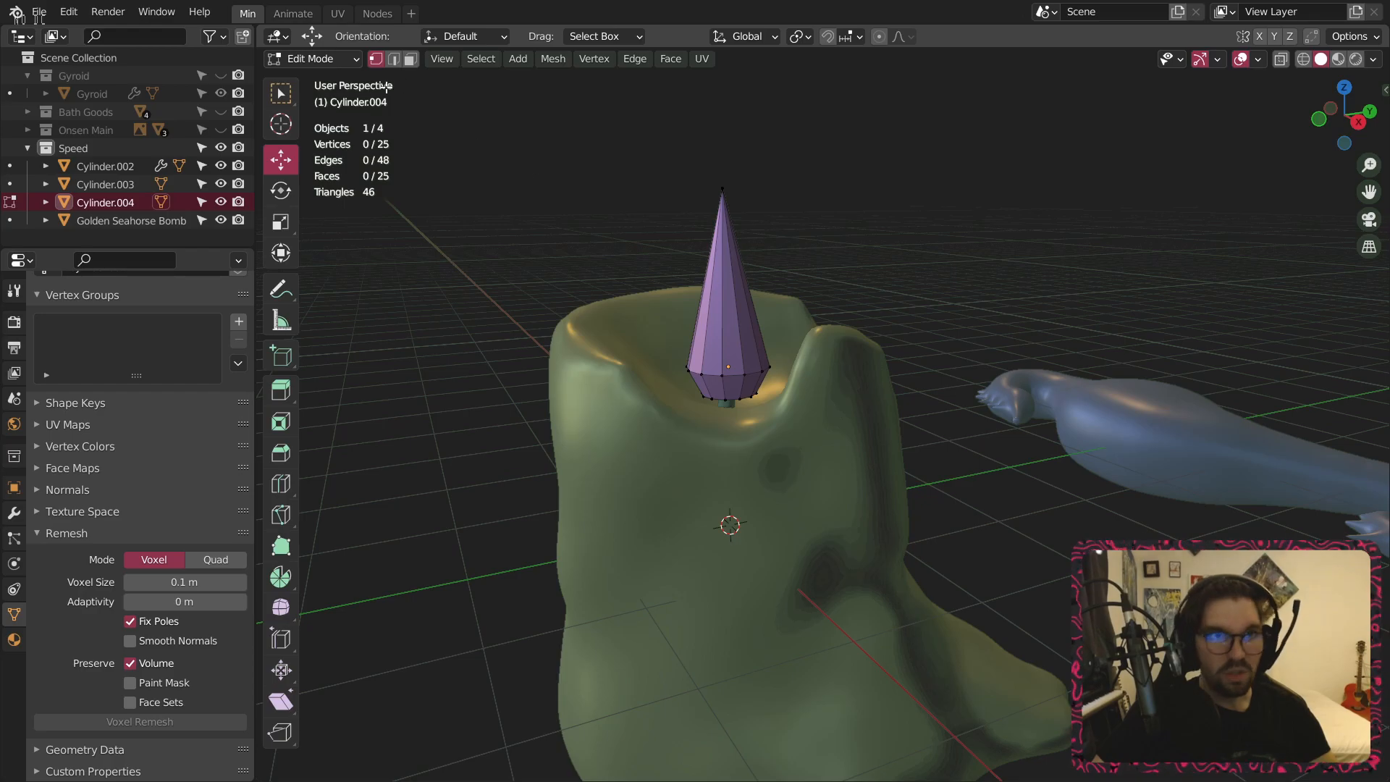
# Switch to the Nodes workspace and return the flame mesh to Object Mode.
pyautogui.click(377, 13)
pyautogui.click(278, 61)
pyautogui.click(305, 78)
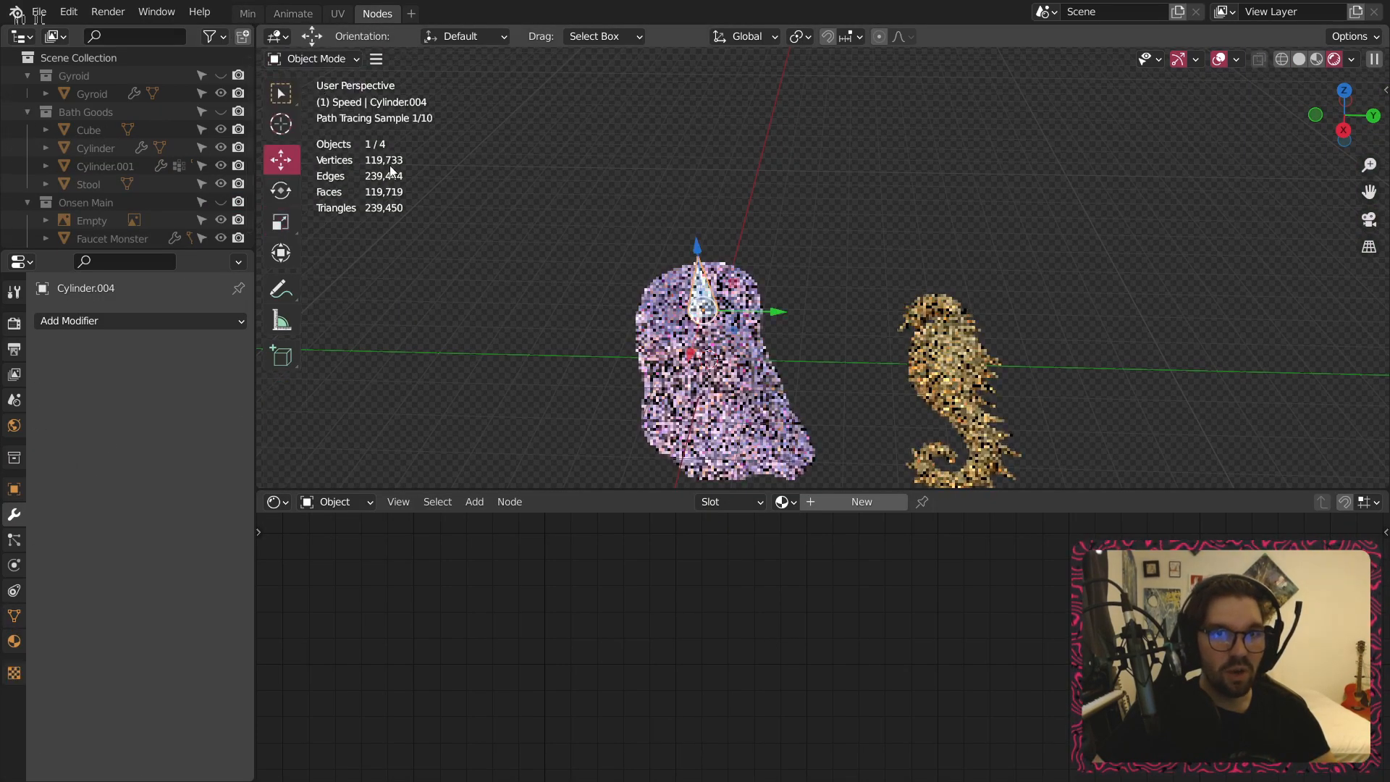
pyautogui.scroll(2, 652, 275)
pyautogui.click(840, 224)
# Smooth the flame with a Subdivision Surface modifier, setting its viewport level to 2.
pyautogui.scroll(1, 762, 306)
pyautogui.scroll(3, 760, 306)
pyautogui.moveTo(762, 303); pyautogui.dragTo(793, 250, button='middle')
pyautogui.click(737, 291)
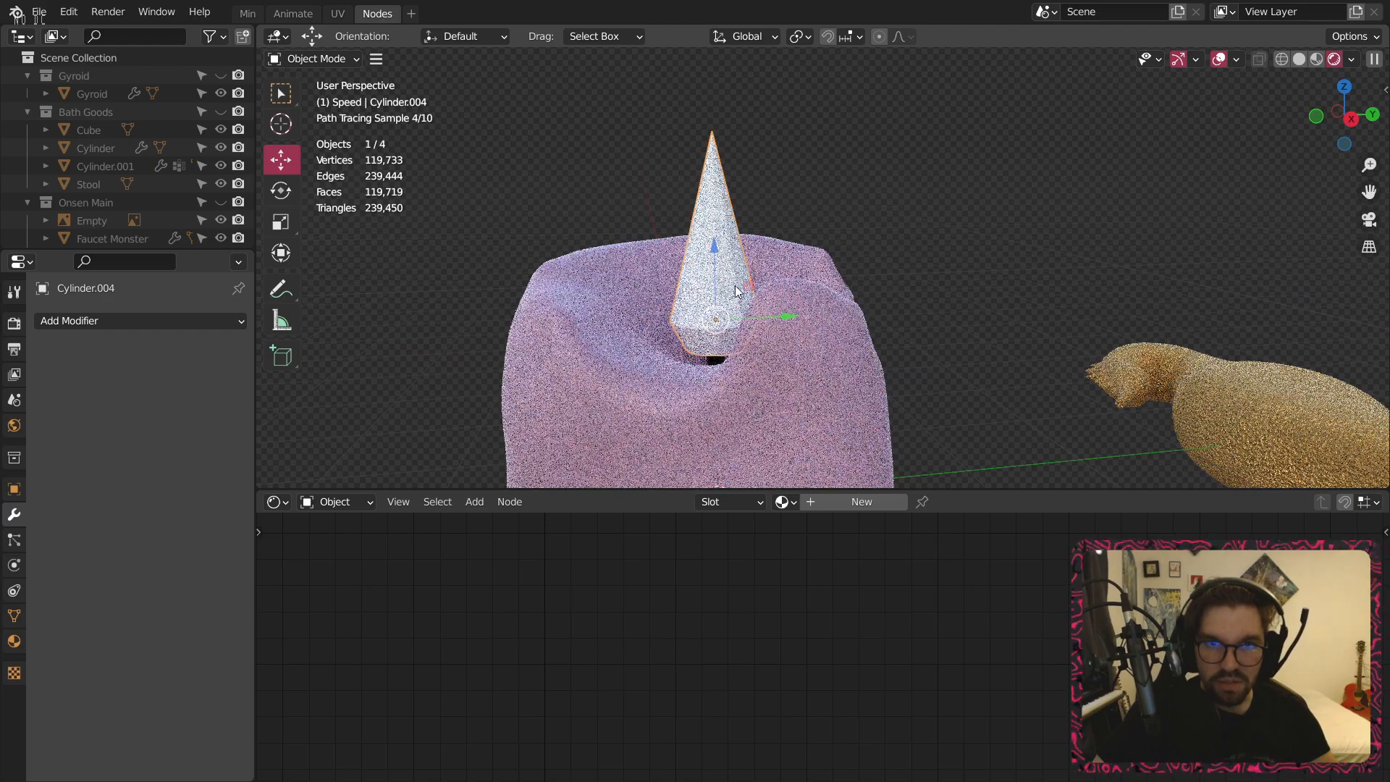
pyautogui.scroll(2, 737, 291)
pyautogui.click(134, 321)
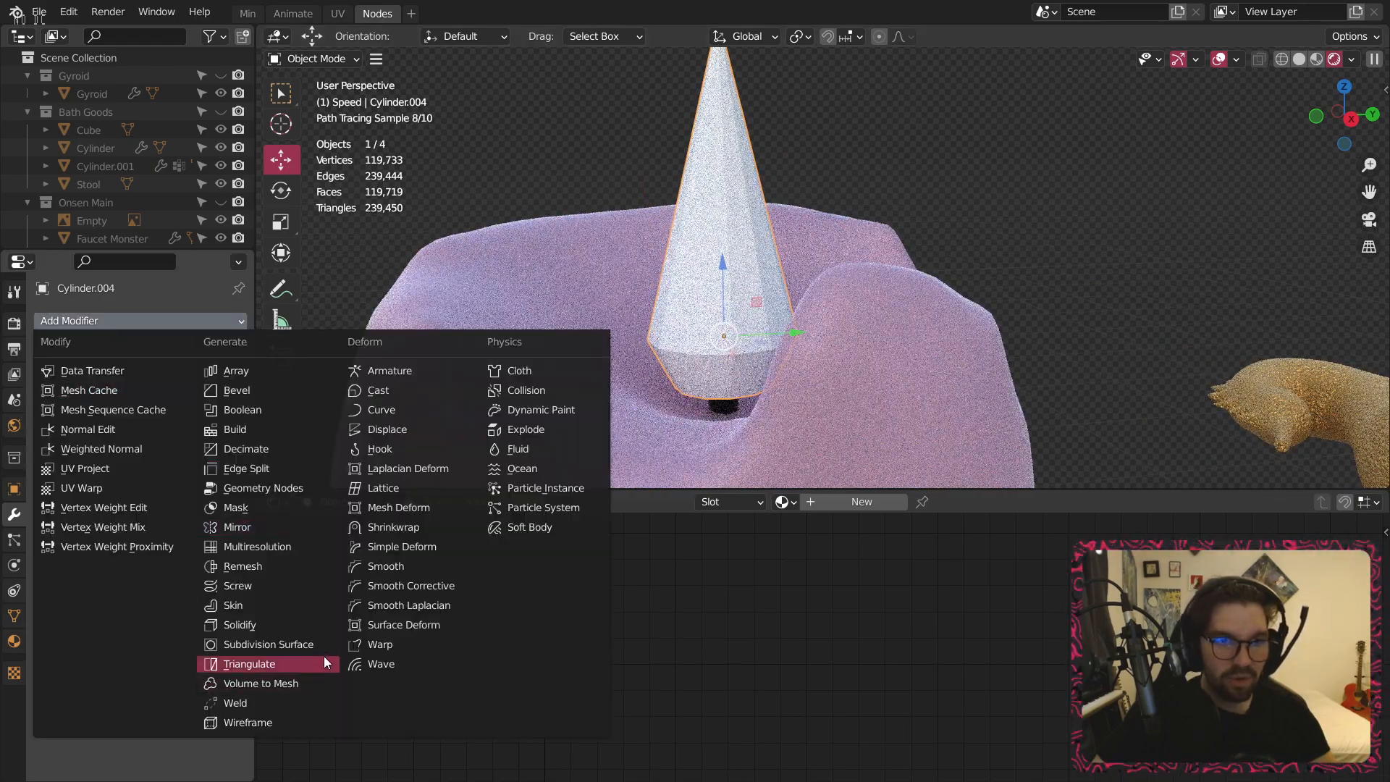
pyautogui.click(307, 644)
pyautogui.click(221, 401)
# Create a new material for the flame and delete its default Principled BSDF node.
pyautogui.click(798, 504)
pyautogui.click(844, 504)
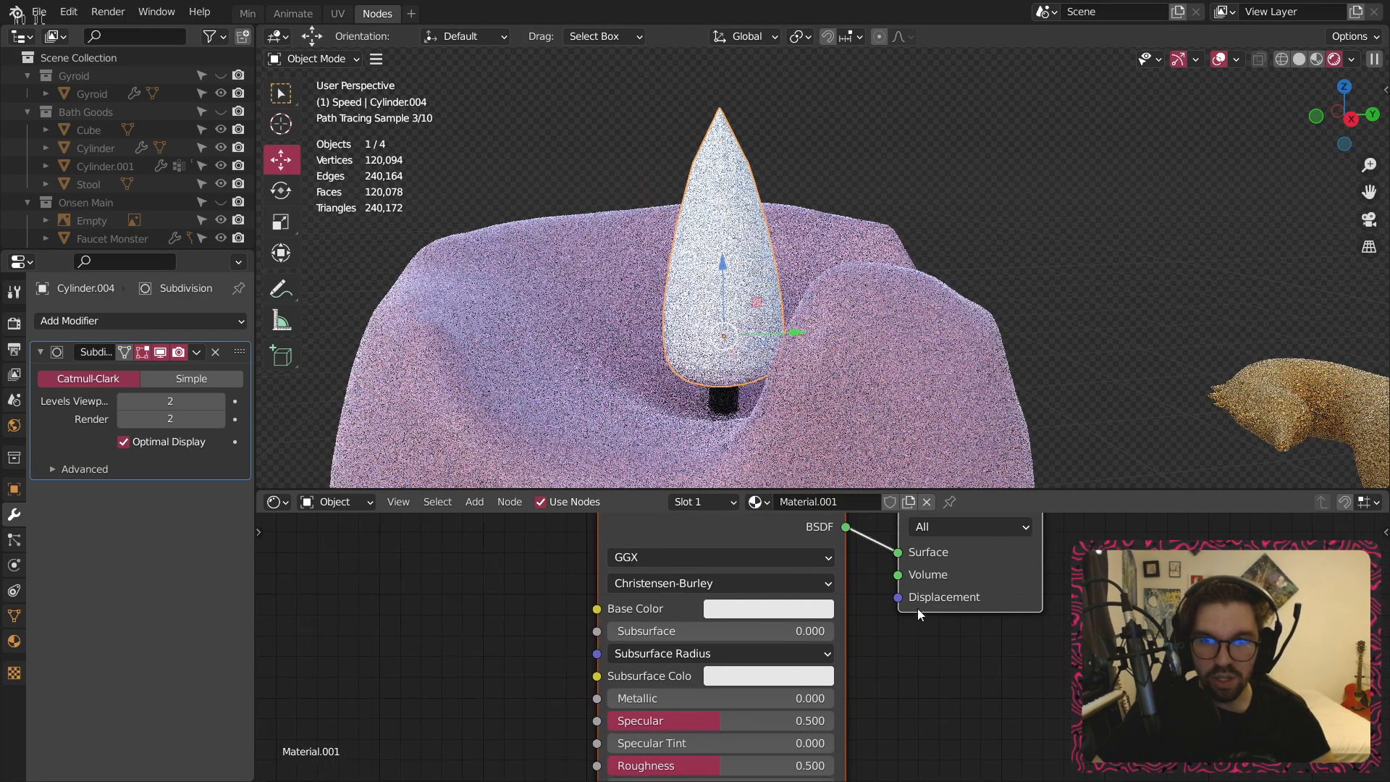
pyautogui.press('Home')
pyautogui.press('Delete')
pyautogui.hotkey('ctrl', 'z')
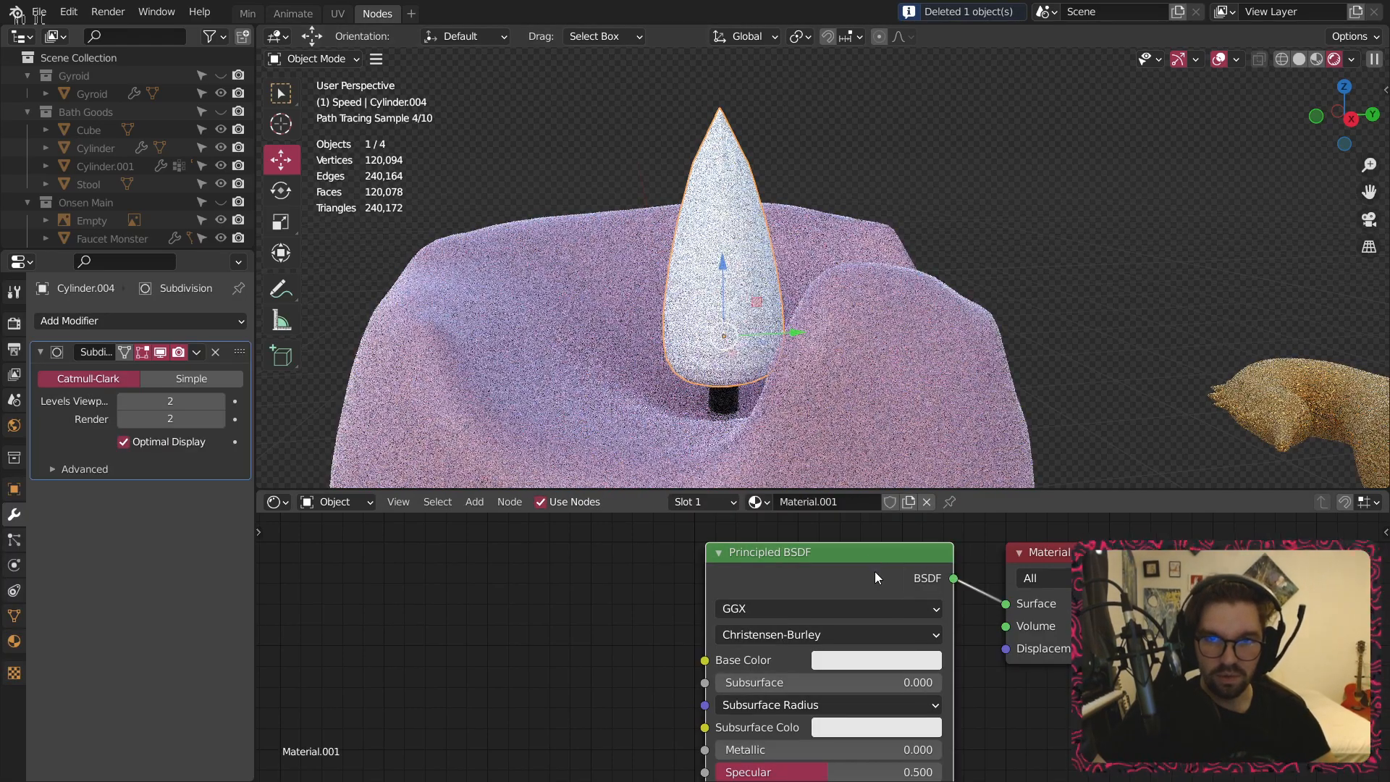
pyautogui.press('Delete')
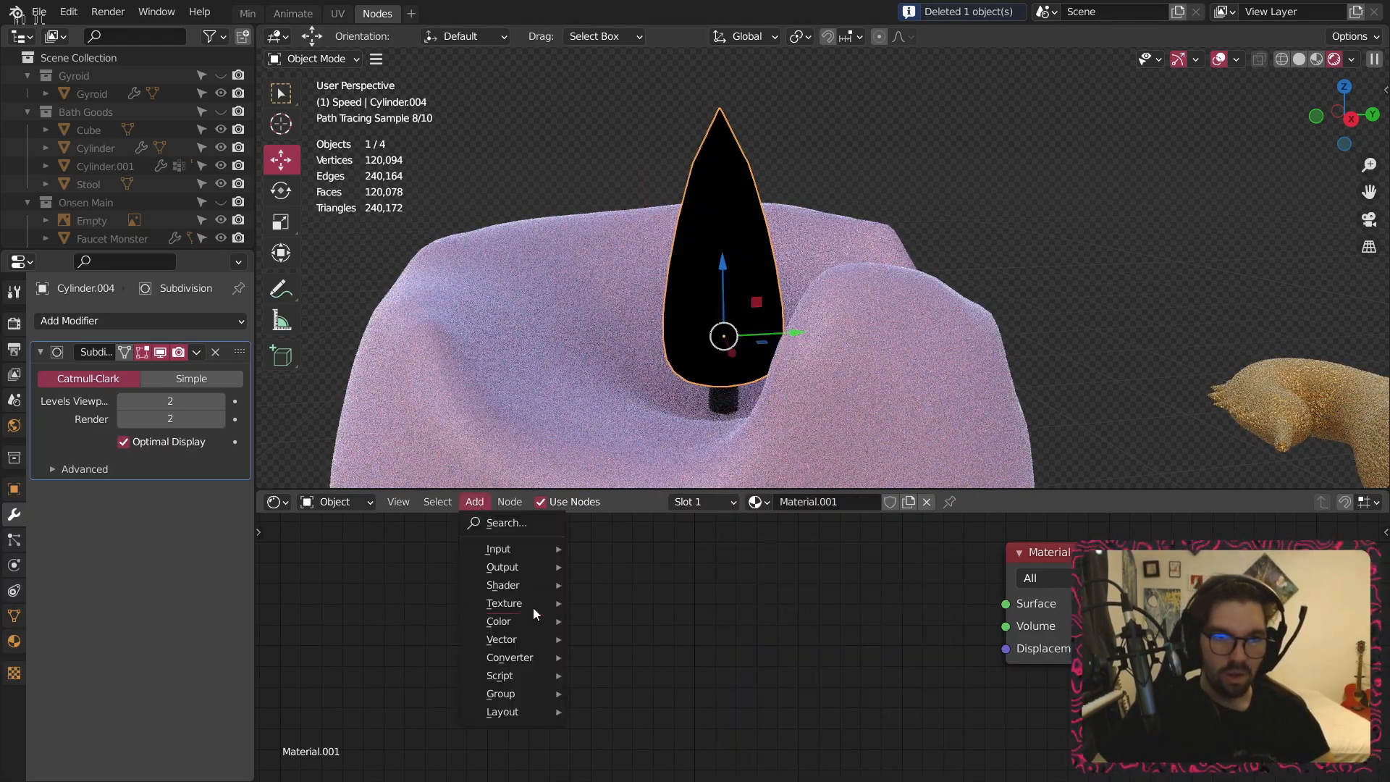
# Add a Principled Volume shader and connect it to the Volume input of the Material Output.
pyautogui.moveTo(537, 588)
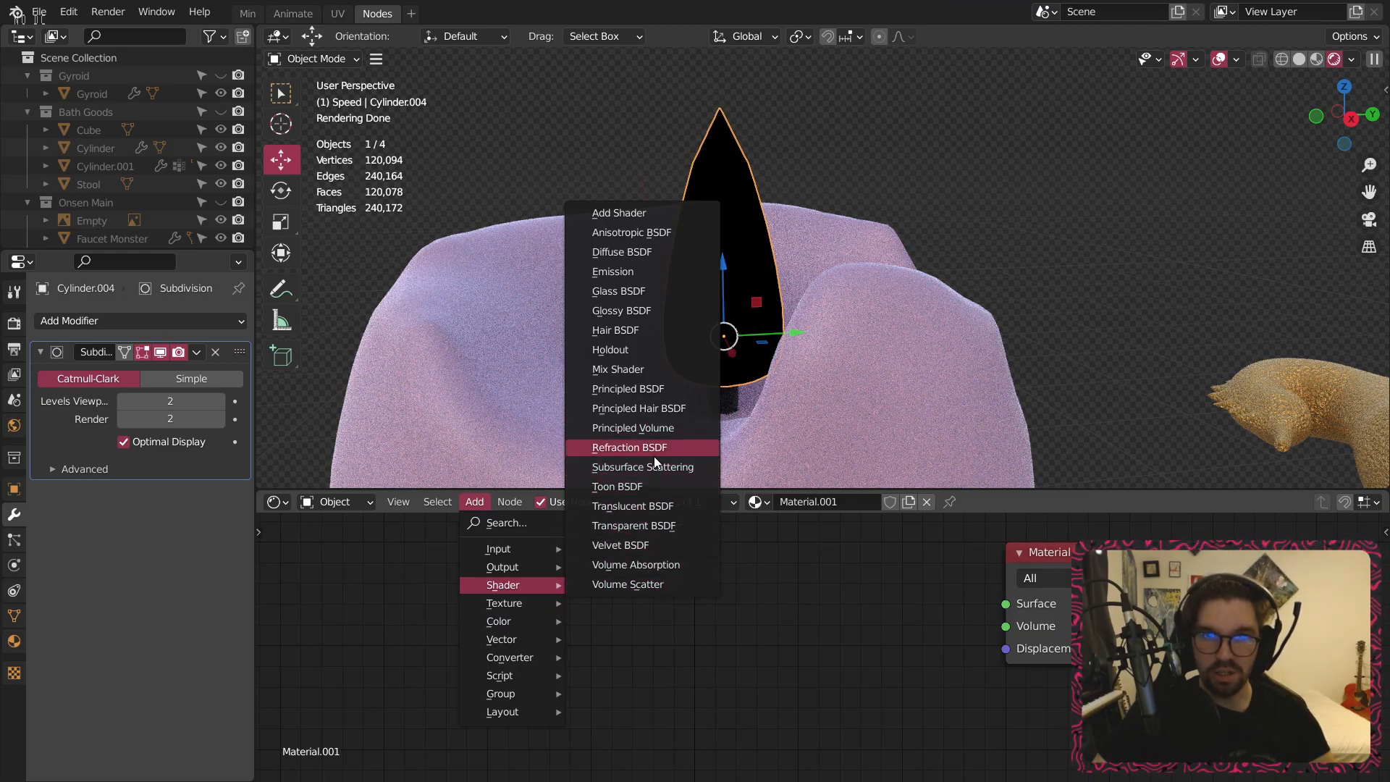
pyautogui.click(665, 436)
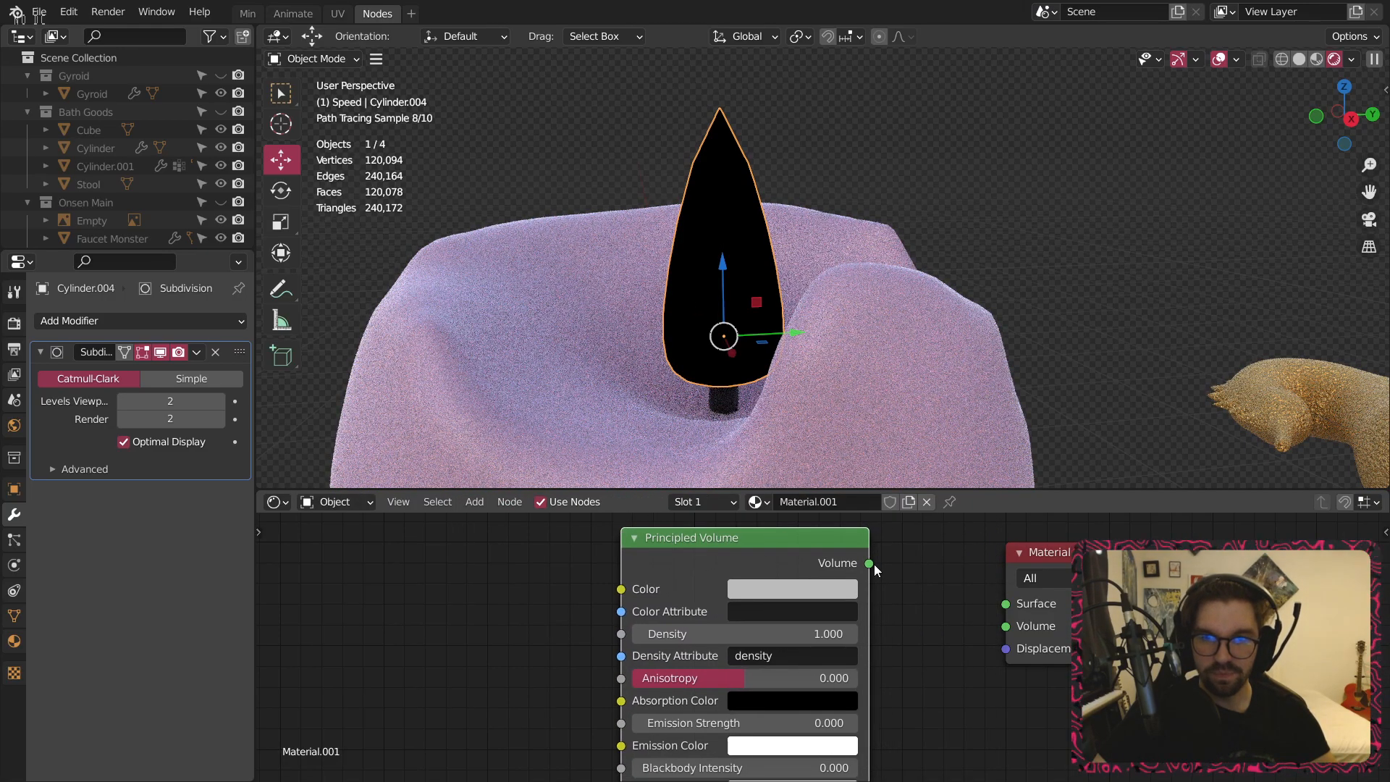
pyautogui.moveTo(831, 552); pyautogui.dragTo(774, 561)
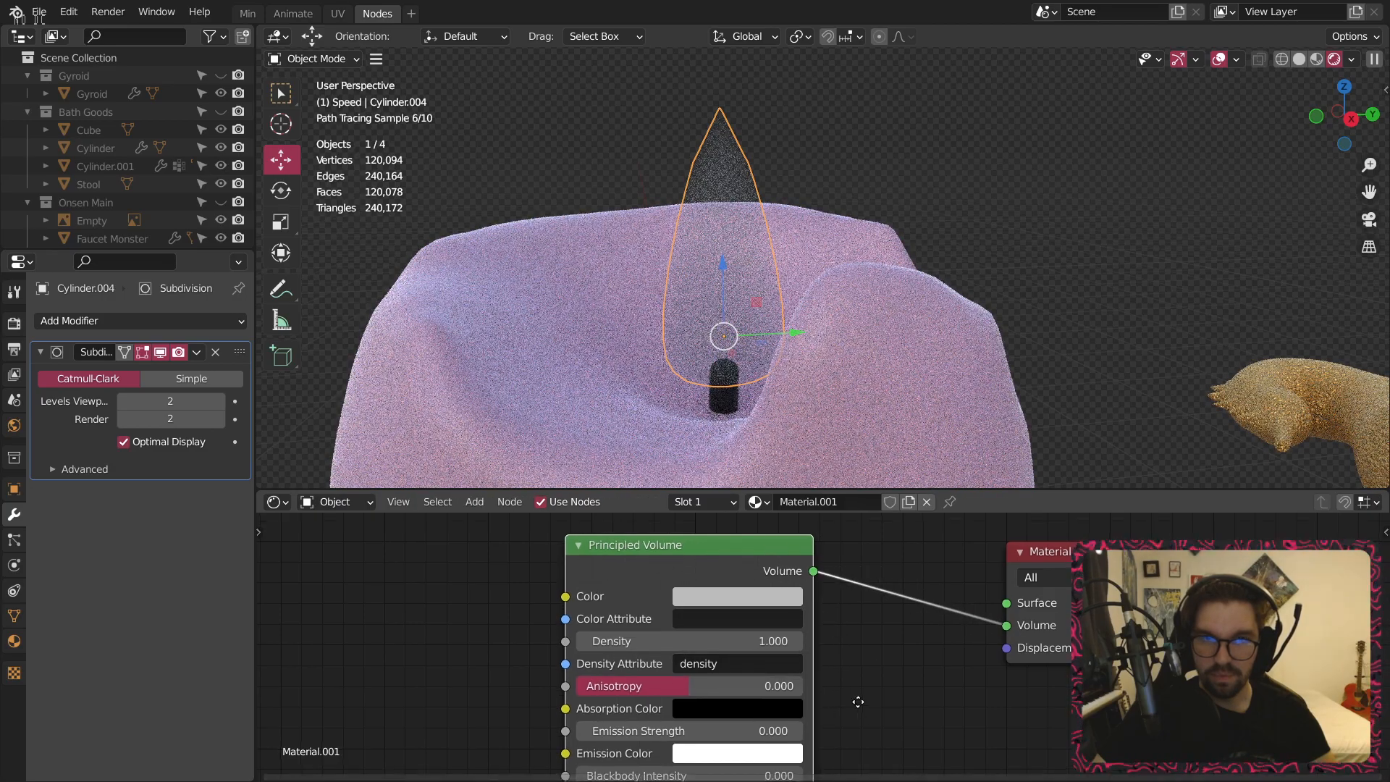
pyautogui.moveTo(856, 704); pyautogui.dragTo(928, 659, button='middle')
pyautogui.moveTo(795, 654); pyautogui.dragTo(950, 655, button='middle')
pyautogui.scroll(3, 958, 577)
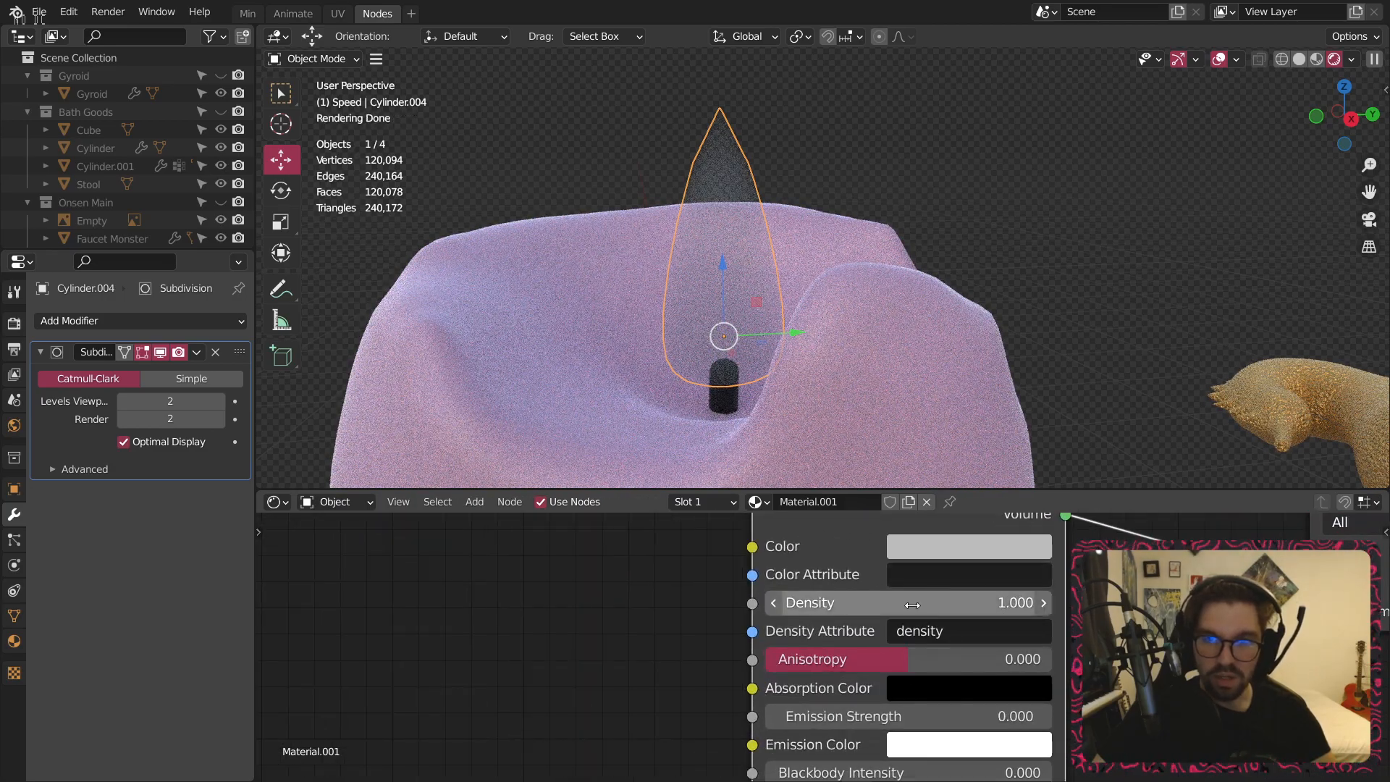
# Add a ColorRamp node and connect its Color output to the Principled Volume's Emission Color.
pyautogui.scroll(-3, 662, 581)
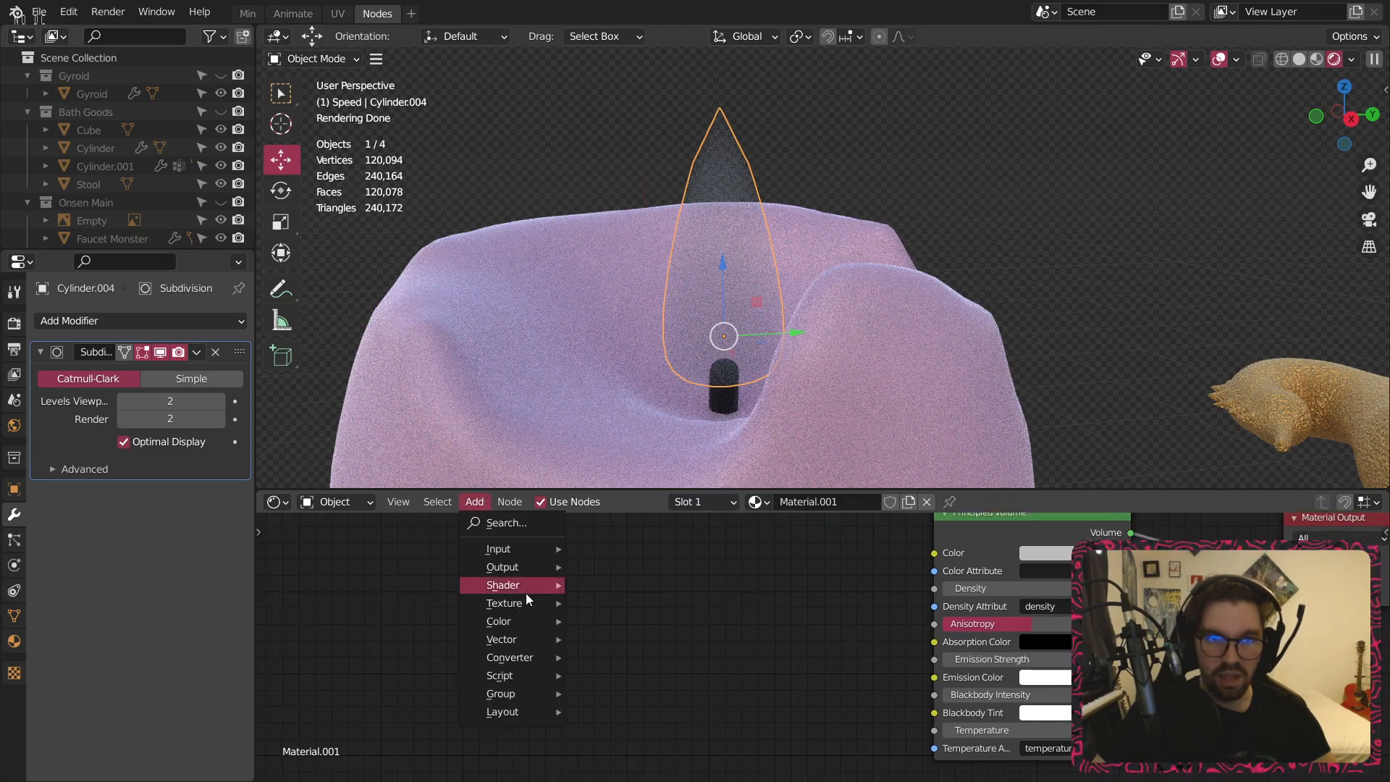
pyautogui.moveTo(535, 655)
pyautogui.click(641, 454)
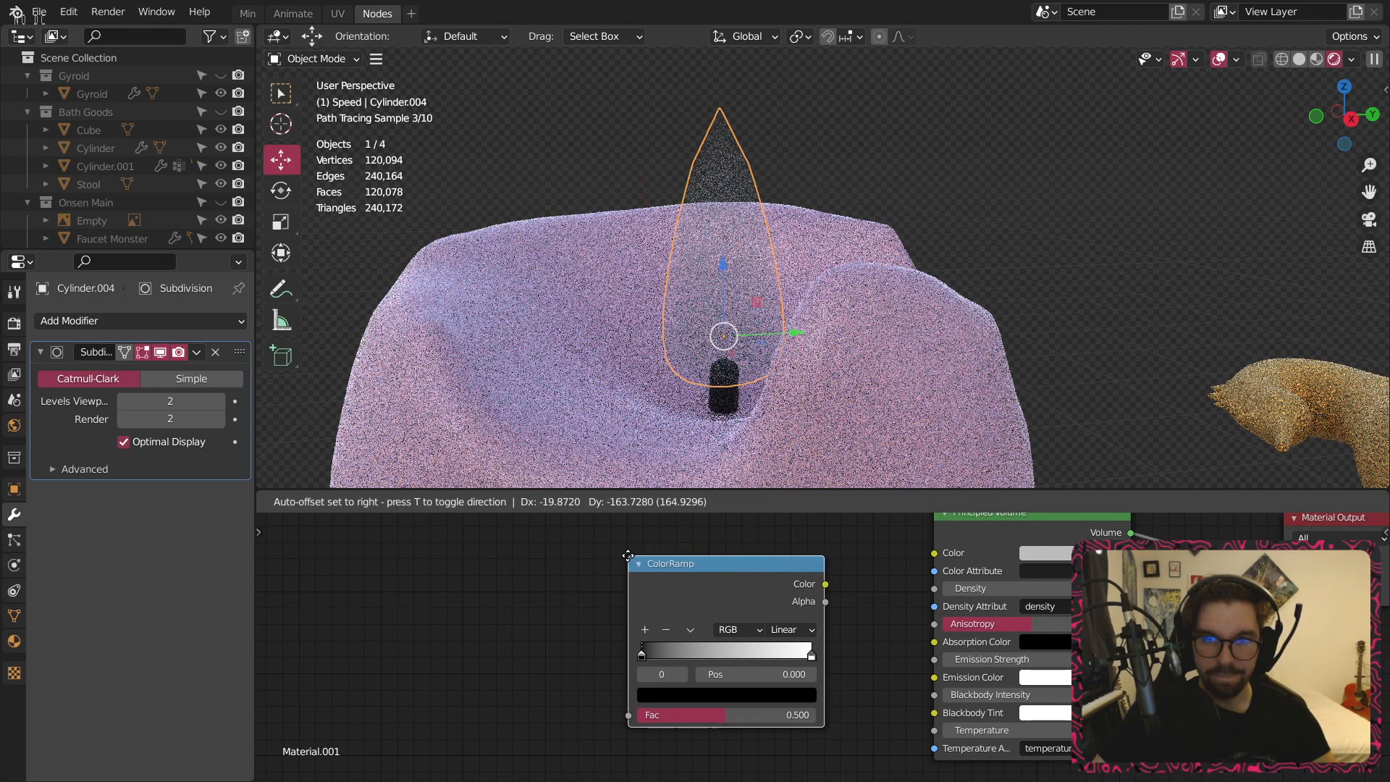
pyautogui.click(829, 612)
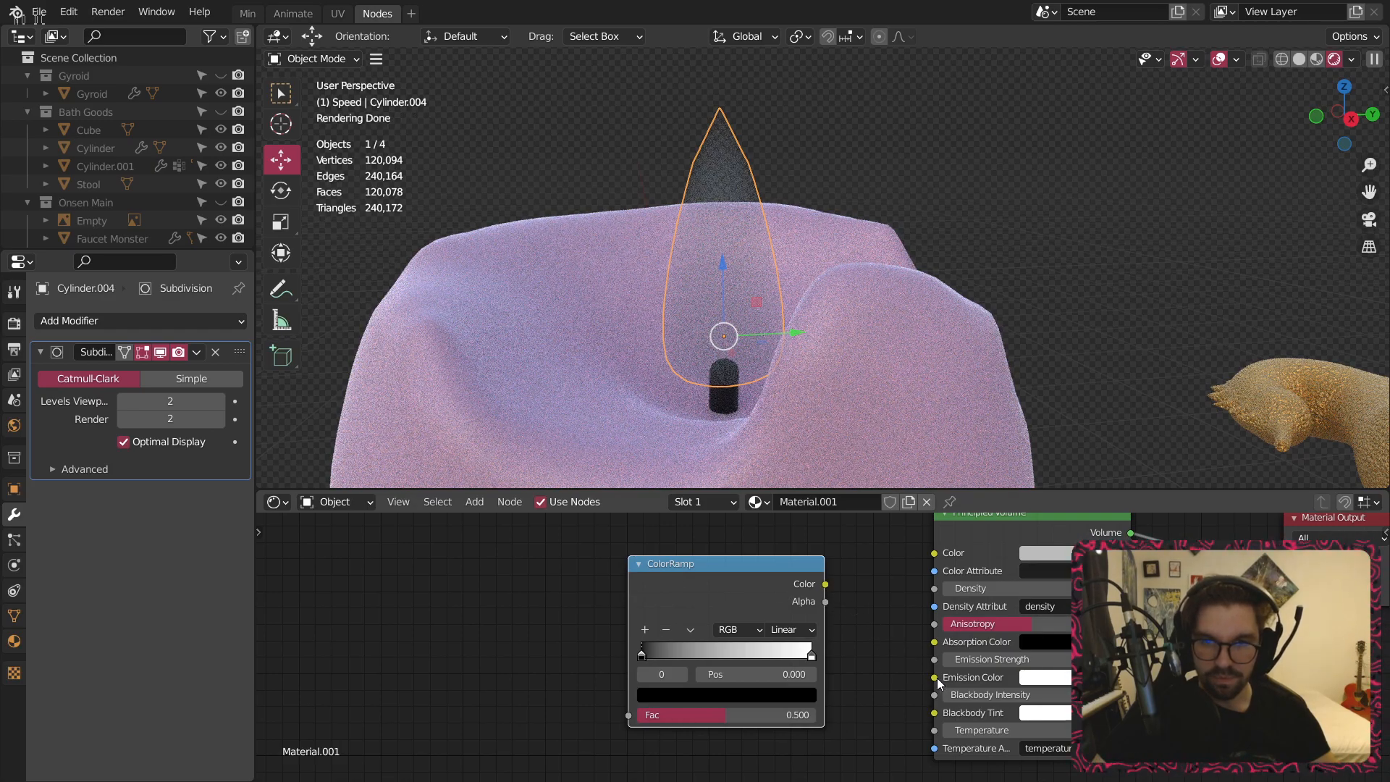
pyautogui.moveTo(902, 662); pyautogui.dragTo(933, 659)
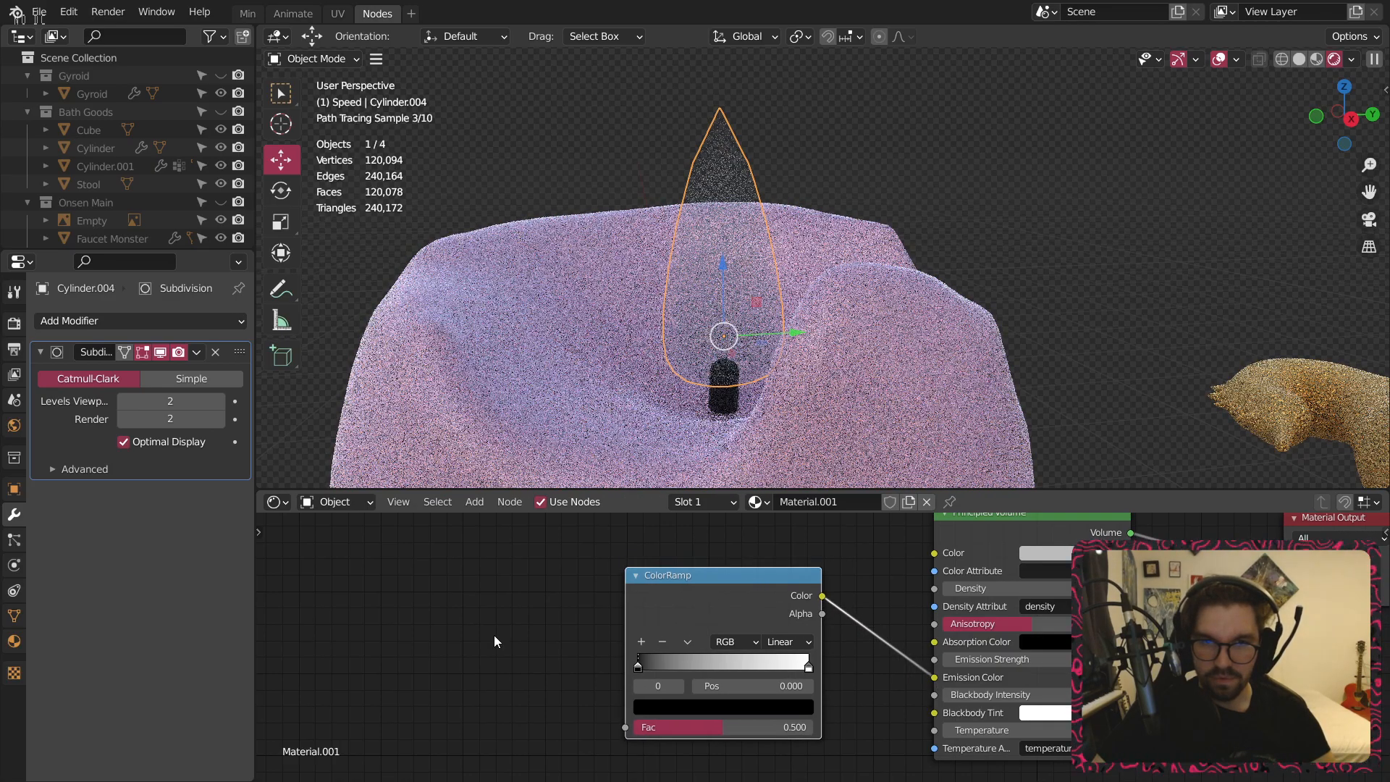
# Change the ColorRamp's first stop from black to a saturated red.
pyautogui.scroll(3, 641, 662)
pyautogui.click(707, 720)
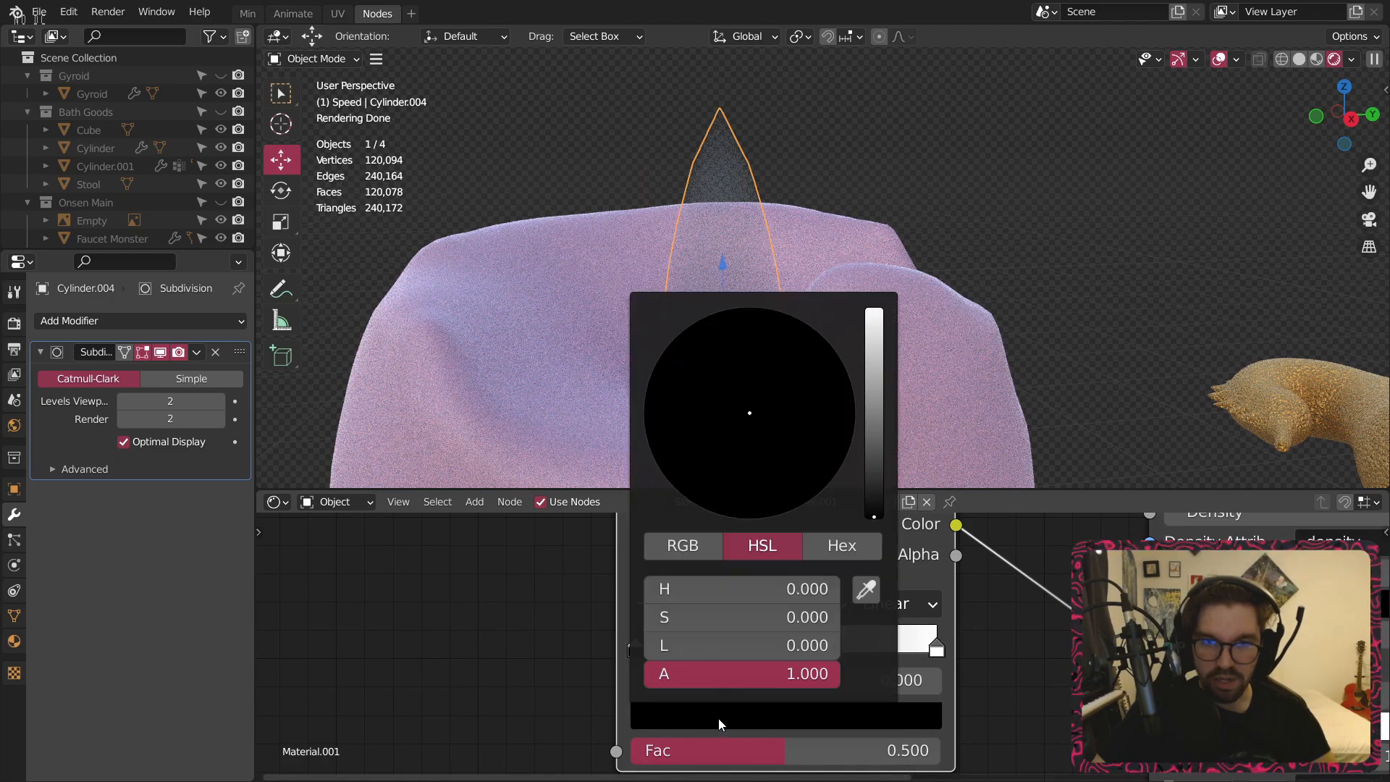
pyautogui.click(871, 436)
pyautogui.moveTo(757, 481); pyautogui.dragTo(751, 522)
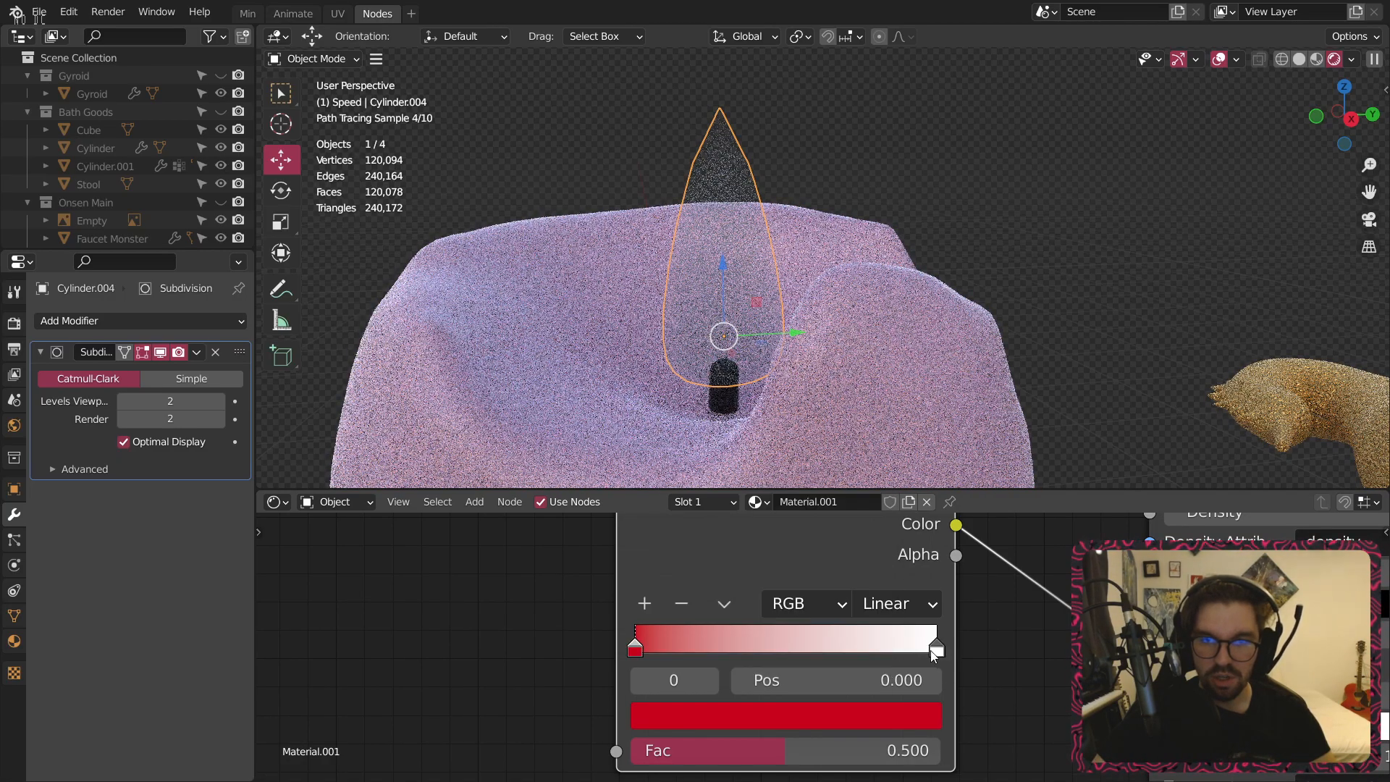
# Color the ColorRamp's end stop a pale warm beige with hue 0.093, saturation 0.326 and lightness about 0.568.
pyautogui.click(935, 648)
pyautogui.click(852, 723)
pyautogui.click(743, 432)
pyautogui.click(874, 354)
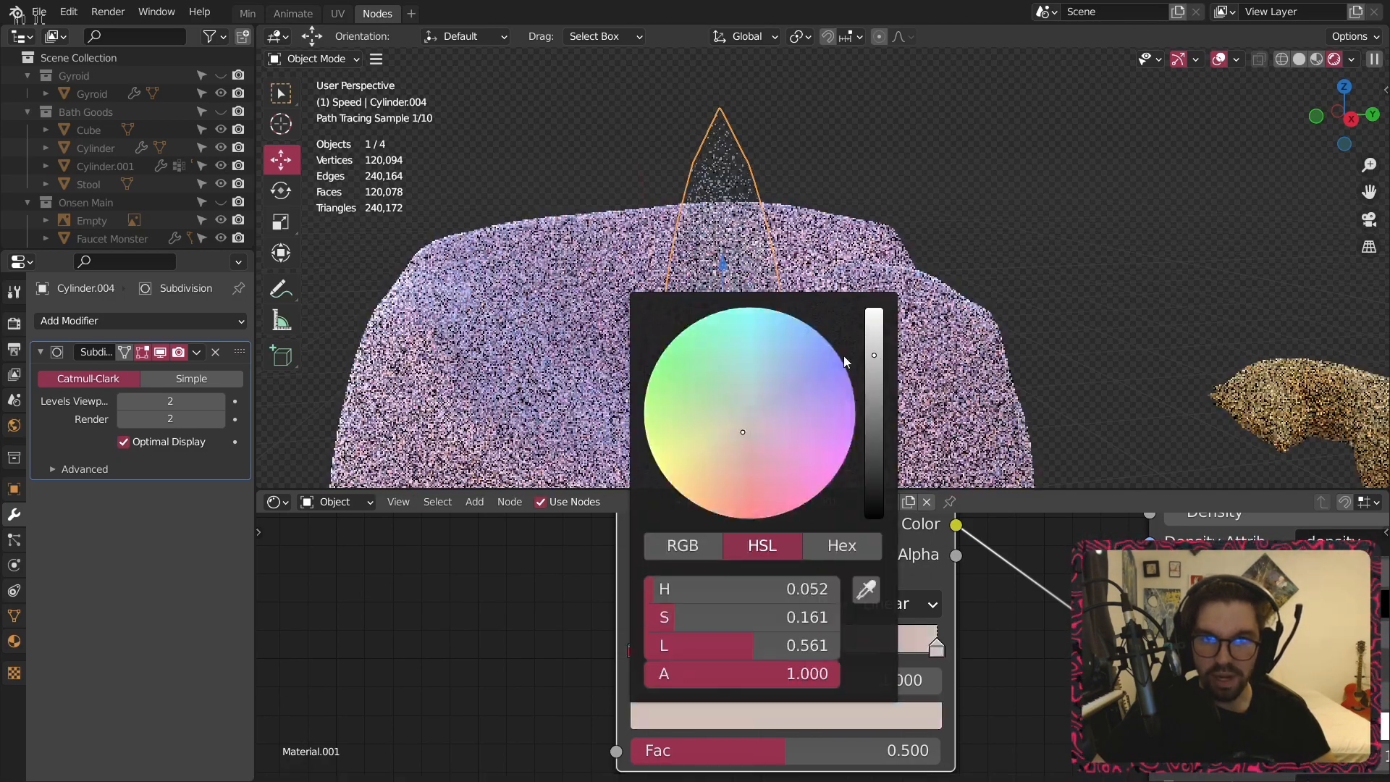
pyautogui.moveTo(743, 432); pyautogui.dragTo(738, 445)
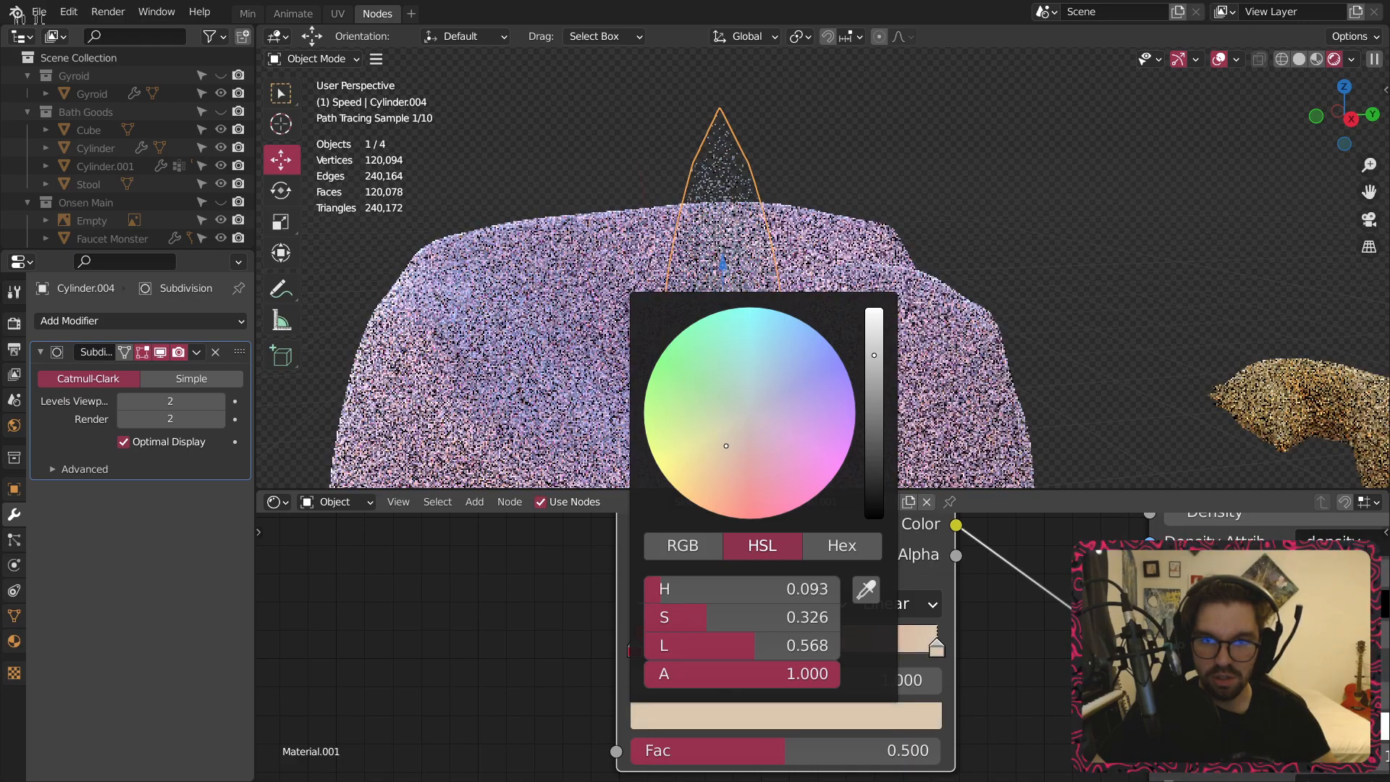
# Switch the ColorRamp's color mode to HSV and lighten its first stop to a coral red.
pyautogui.moveTo(1058, 646); pyautogui.dragTo(1029, 629, button='middle')
pyautogui.click(781, 586)
pyautogui.click(781, 644)
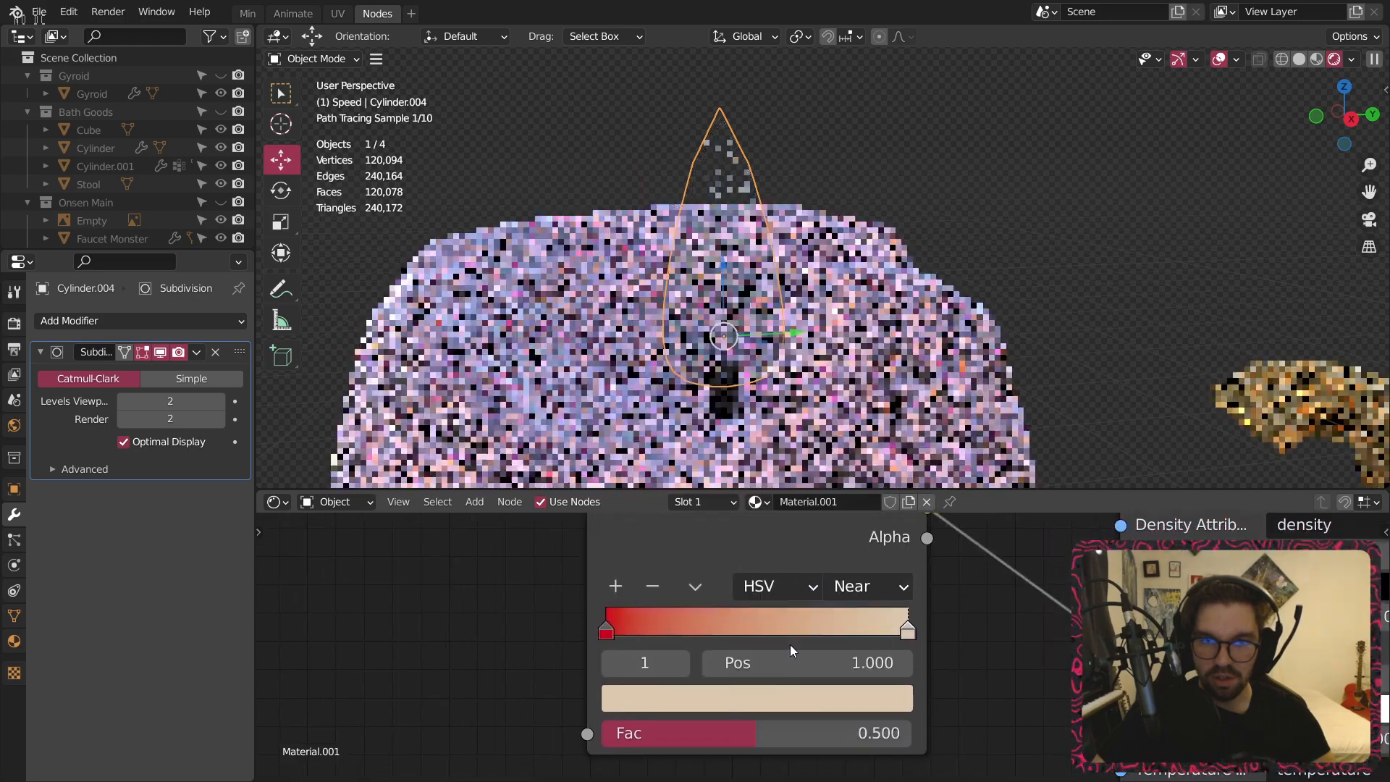
pyautogui.click(607, 632)
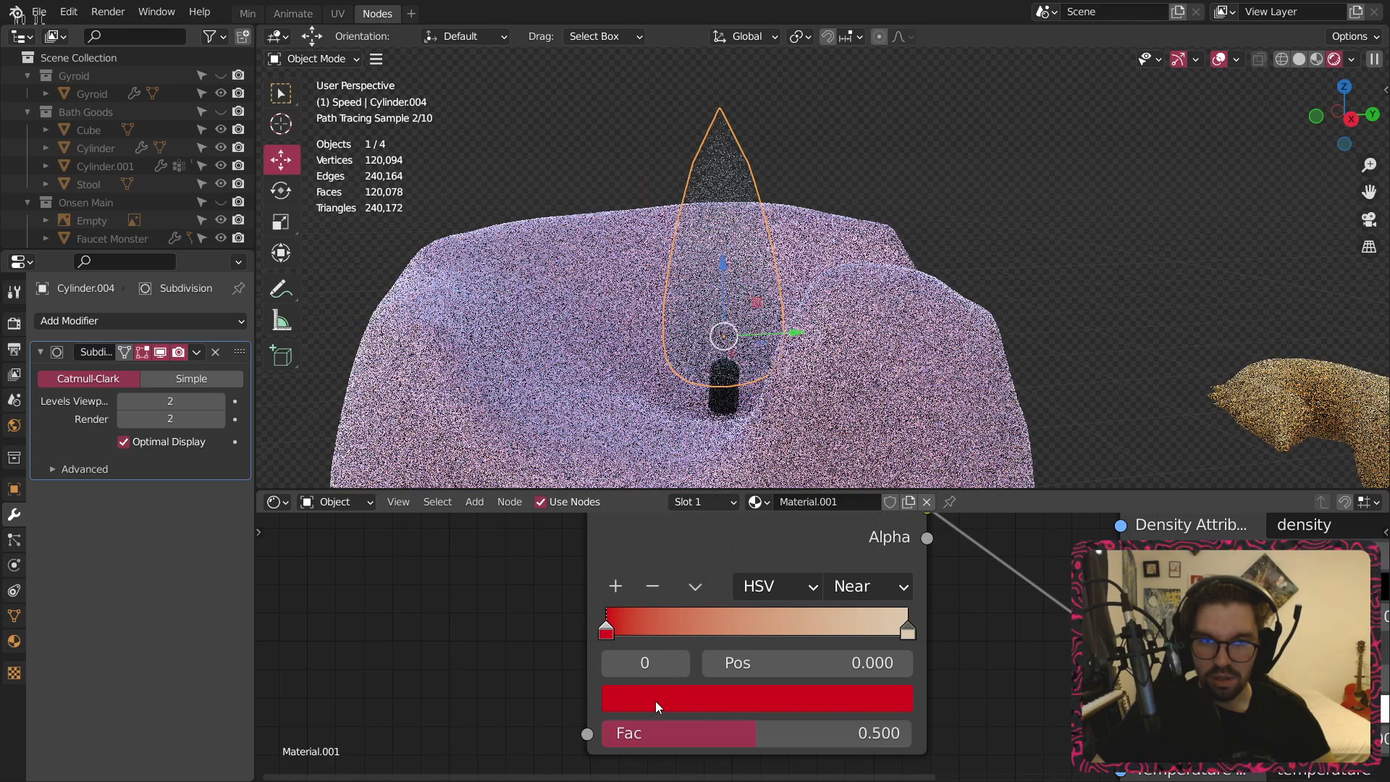
pyautogui.click(653, 701)
pyautogui.moveTo(669, 628); pyautogui.dragTo(723, 628)
pyautogui.moveTo(1013, 653); pyautogui.dragTo(838, 674, button='middle')
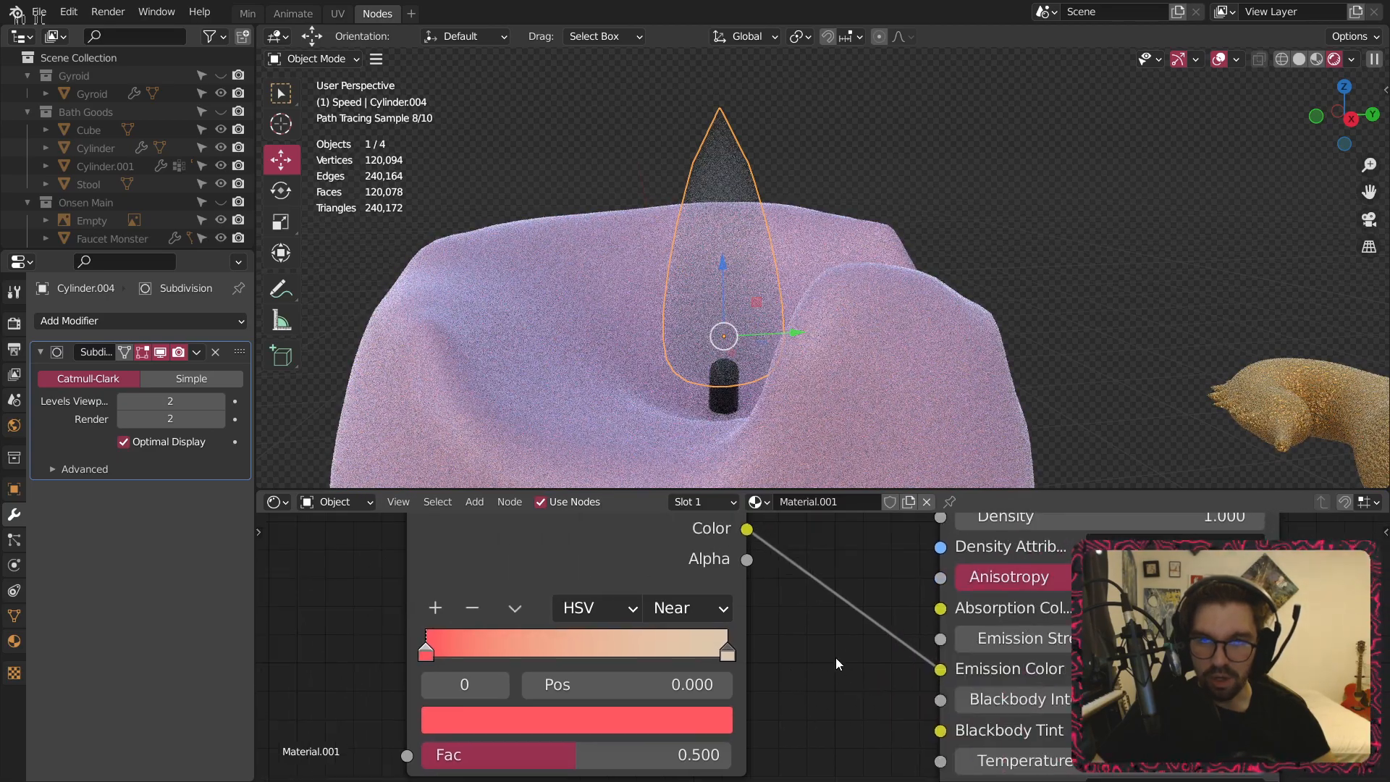
# Darken the Principled Volume's Color to black and deselect the flame.
pyautogui.scroll(-3, 838, 668)
pyautogui.moveTo(843, 623); pyautogui.dragTo(910, 638, button='middle')
pyautogui.moveTo(474, 605); pyautogui.dragTo(564, 614, button='middle')
pyautogui.moveTo(890, 603); pyautogui.dragTo(607, 588, button='middle')
pyautogui.moveTo(986, 569); pyautogui.dragTo(971, 598, button='middle')
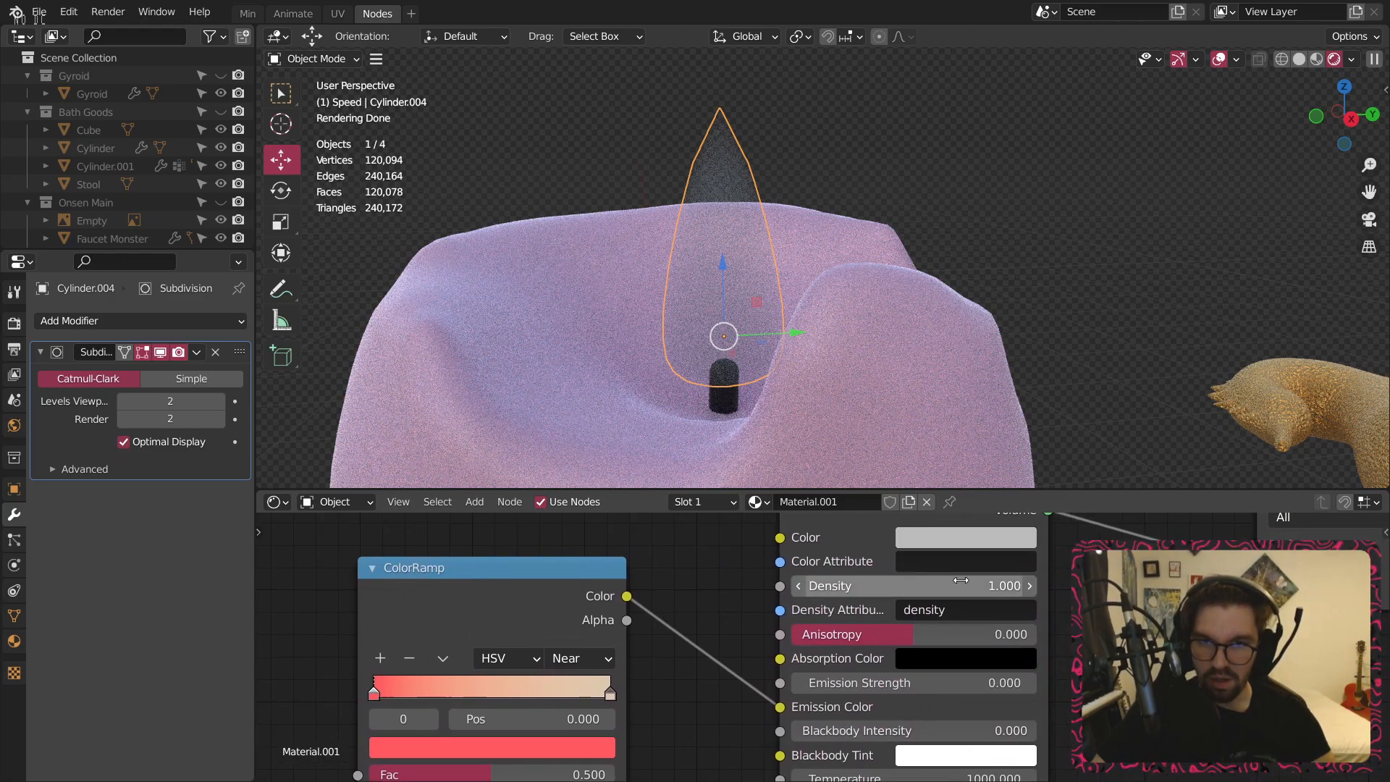
pyautogui.click(941, 539)
pyautogui.moveTo(1089, 350); pyautogui.dragTo(1089, 384)
pyautogui.click(1163, 236)
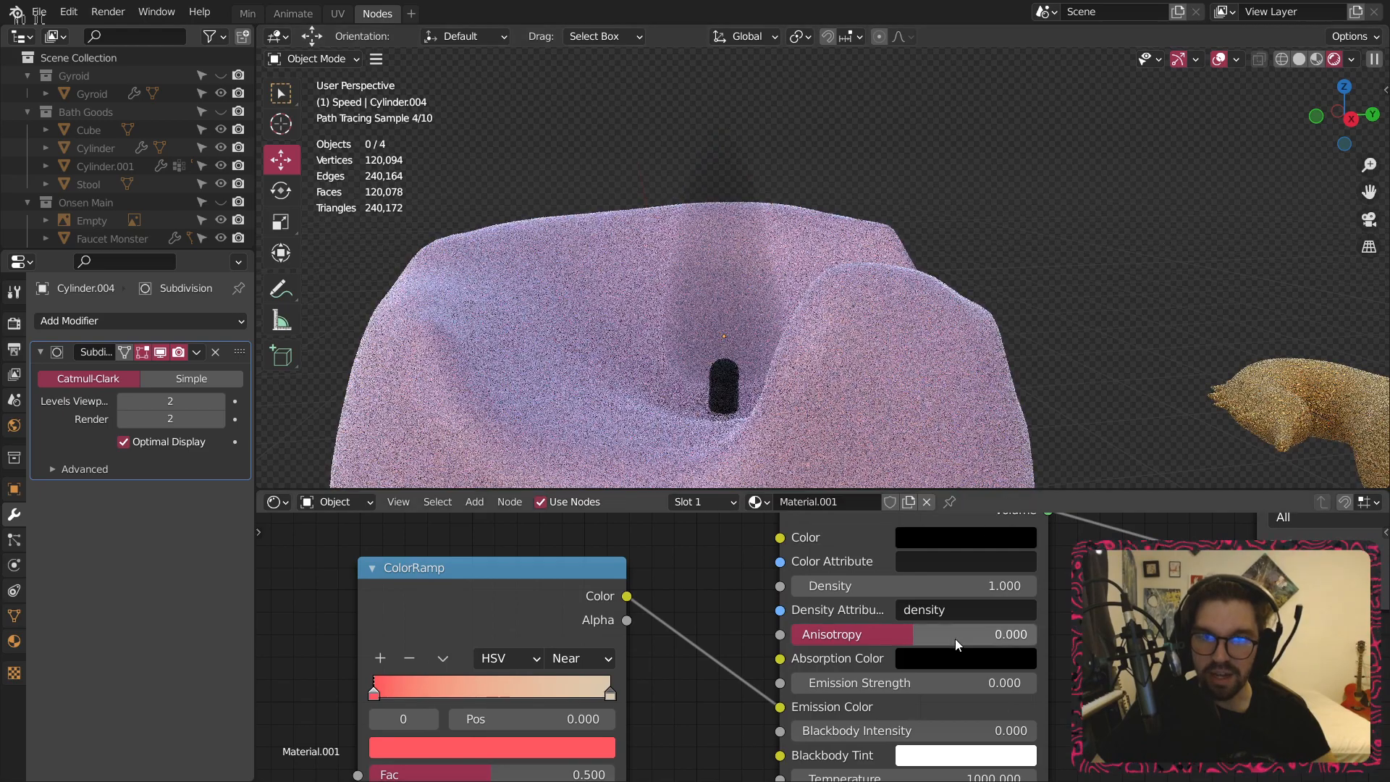
# Set the Principled Volume's Emission Strength to 2.
pyautogui.scroll(3, 960, 633)
pyautogui.click(945, 612)
pyautogui.write('1')
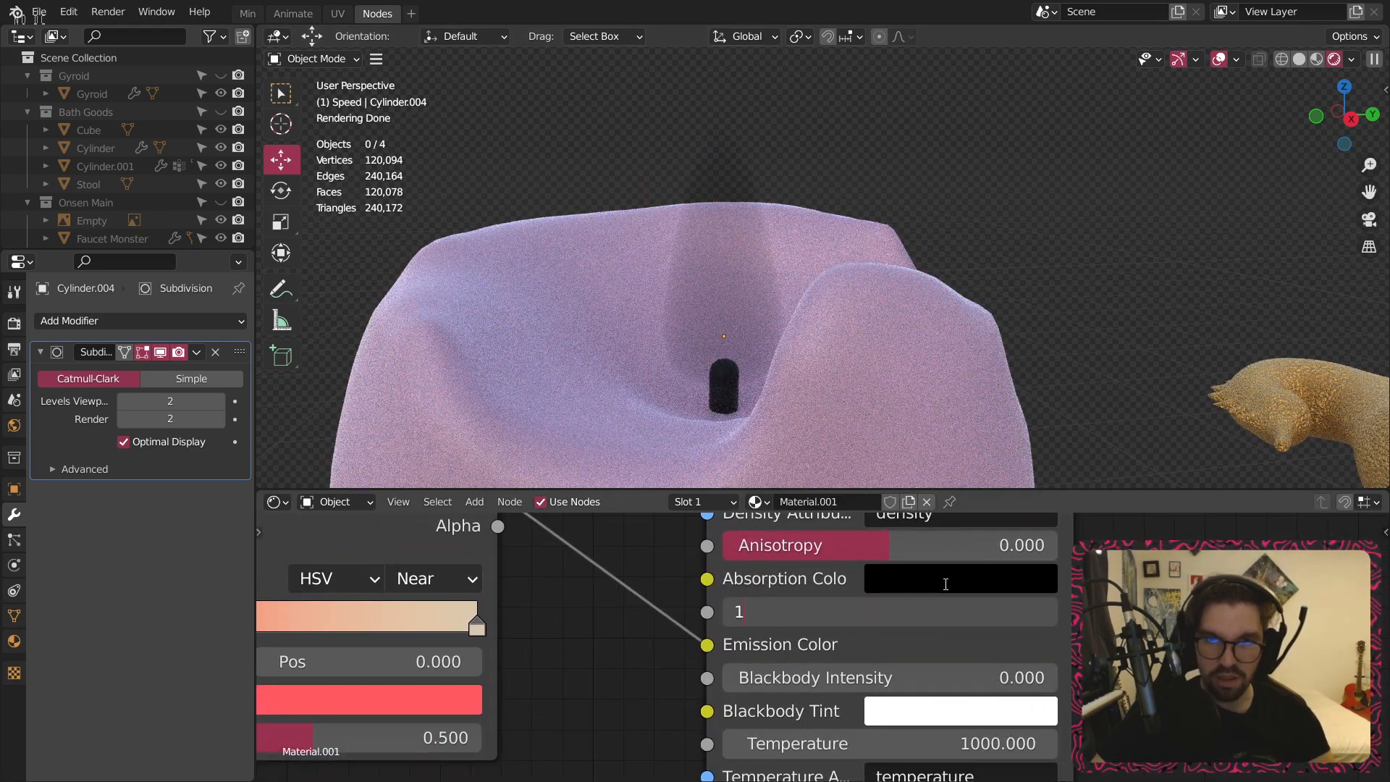
pyautogui.press('Return')
pyautogui.click(945, 612)
pyautogui.write('2')
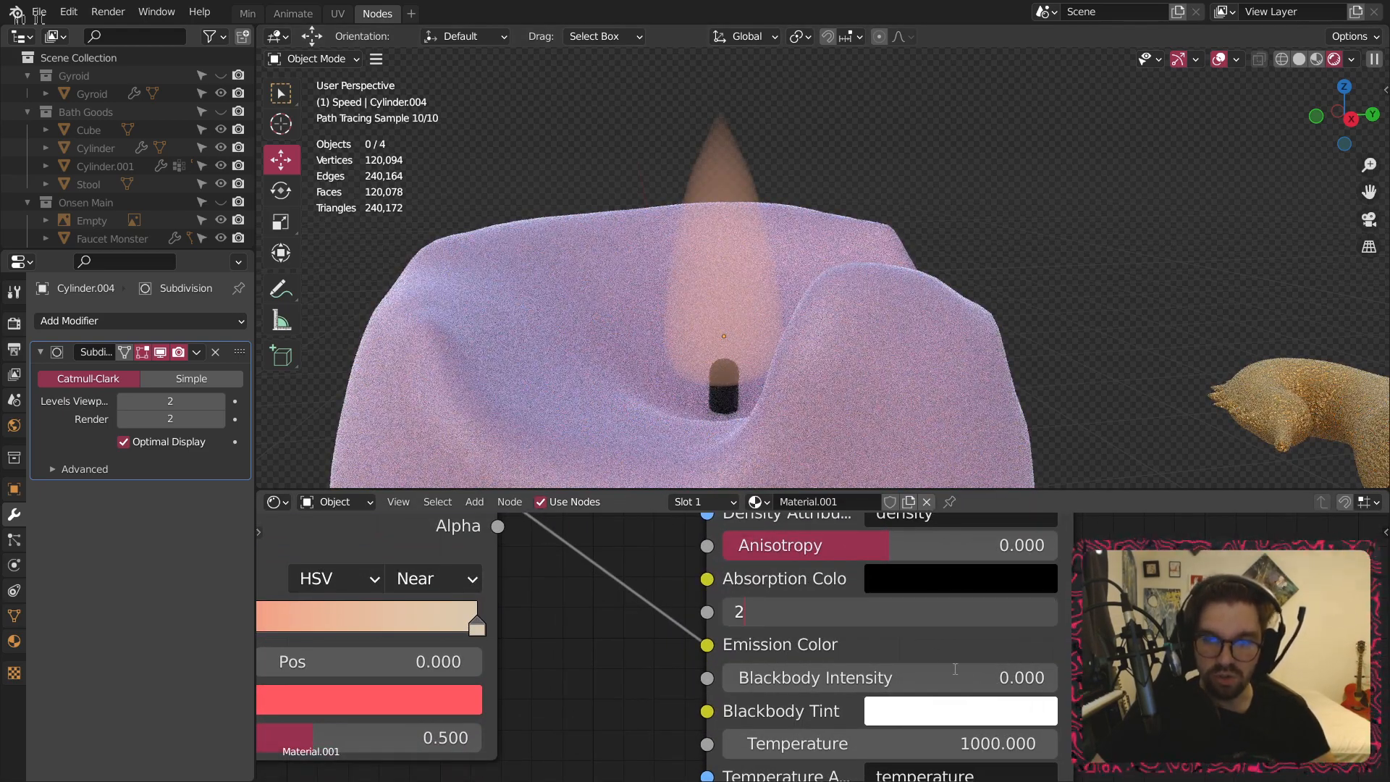
pyautogui.press('Return')
pyautogui.scroll(-2, 608, 637)
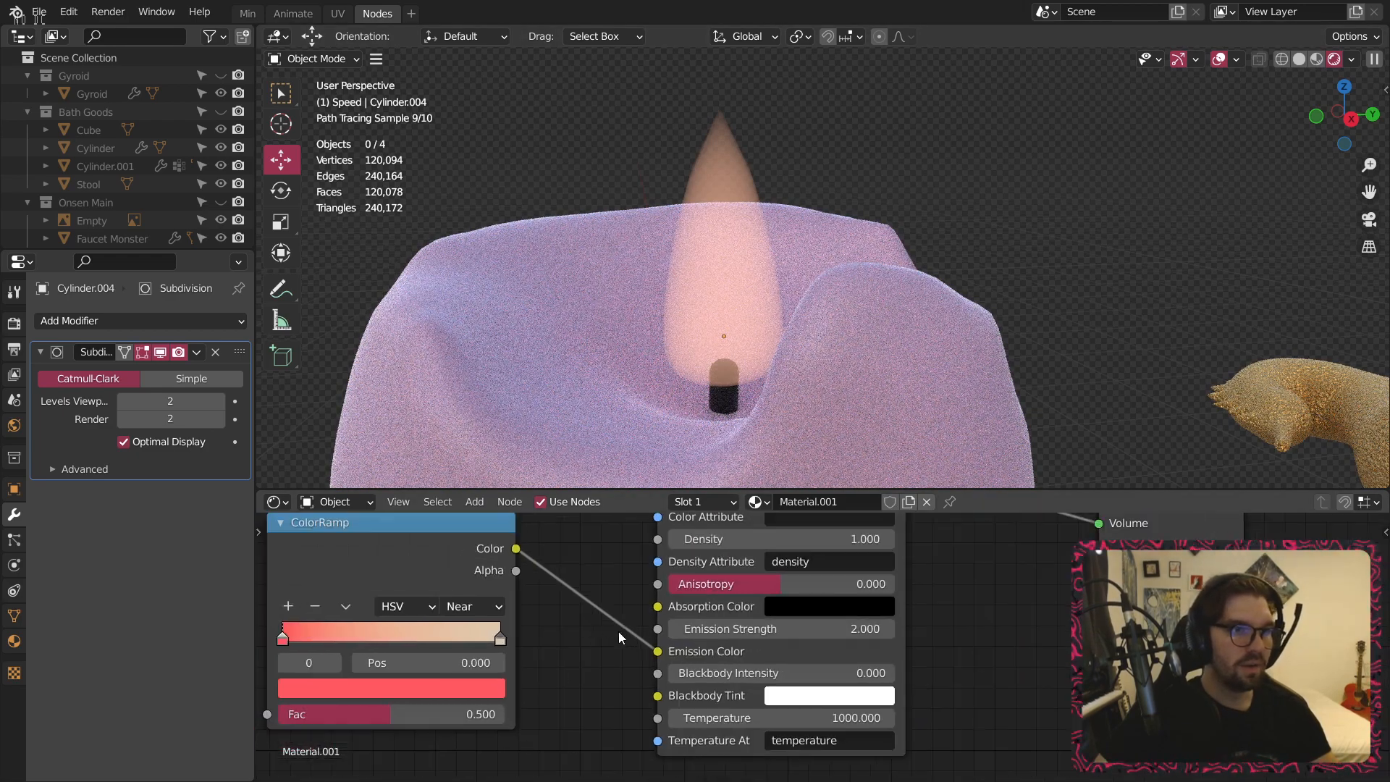
# Add a Wave Texture node and connect its Color output to the ColorRamp's Fac input.
pyautogui.scroll(-1, 607, 633)
pyautogui.moveTo(607, 633); pyautogui.dragTo(861, 635, button='middle')
pyautogui.moveTo(502, 604); pyautogui.dragTo(644, 578, button='middle')
pyautogui.moveTo(810, 591); pyautogui.dragTo(810, 608, button='middle')
pyautogui.moveTo(814, 538); pyautogui.dragTo(858, 554)
pyautogui.moveTo(616, 654); pyautogui.dragTo(647, 640, button='middle')
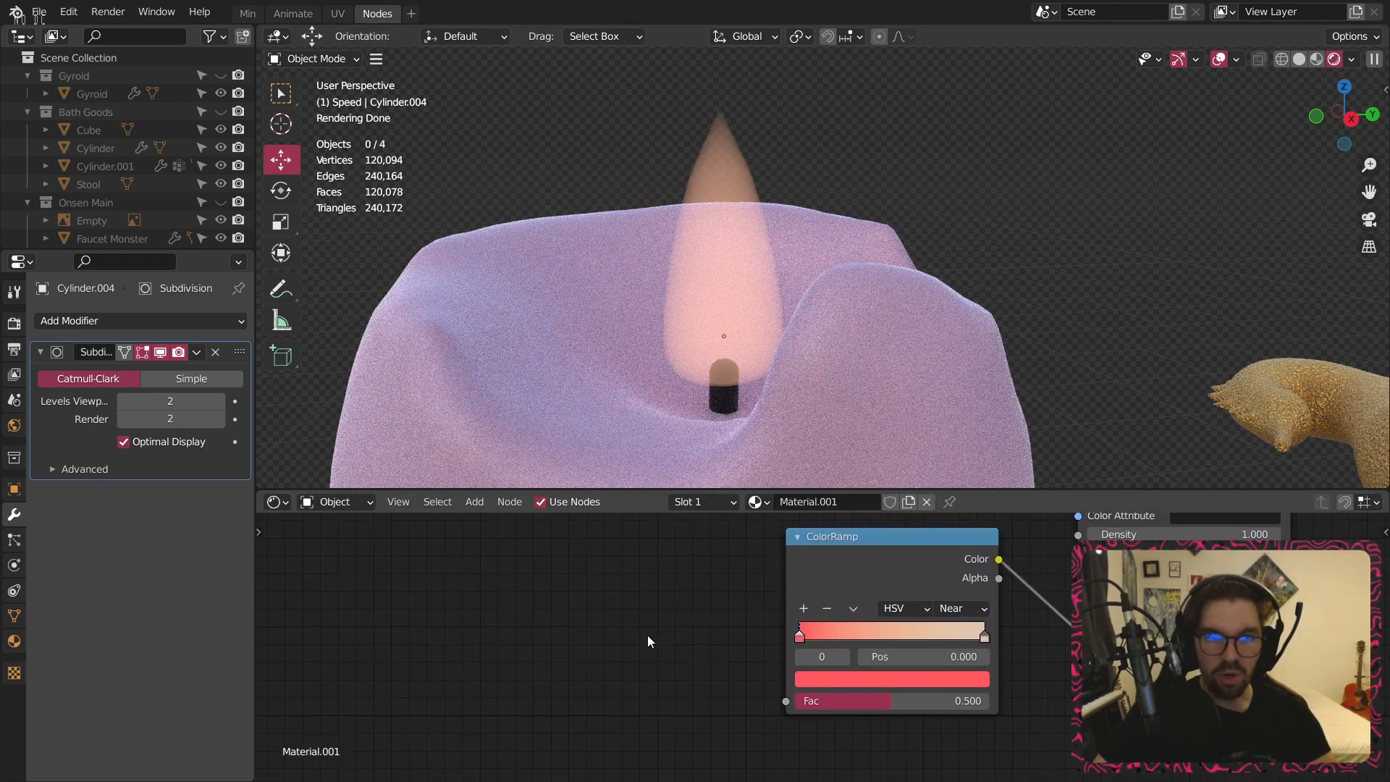
pyautogui.click(485, 507)
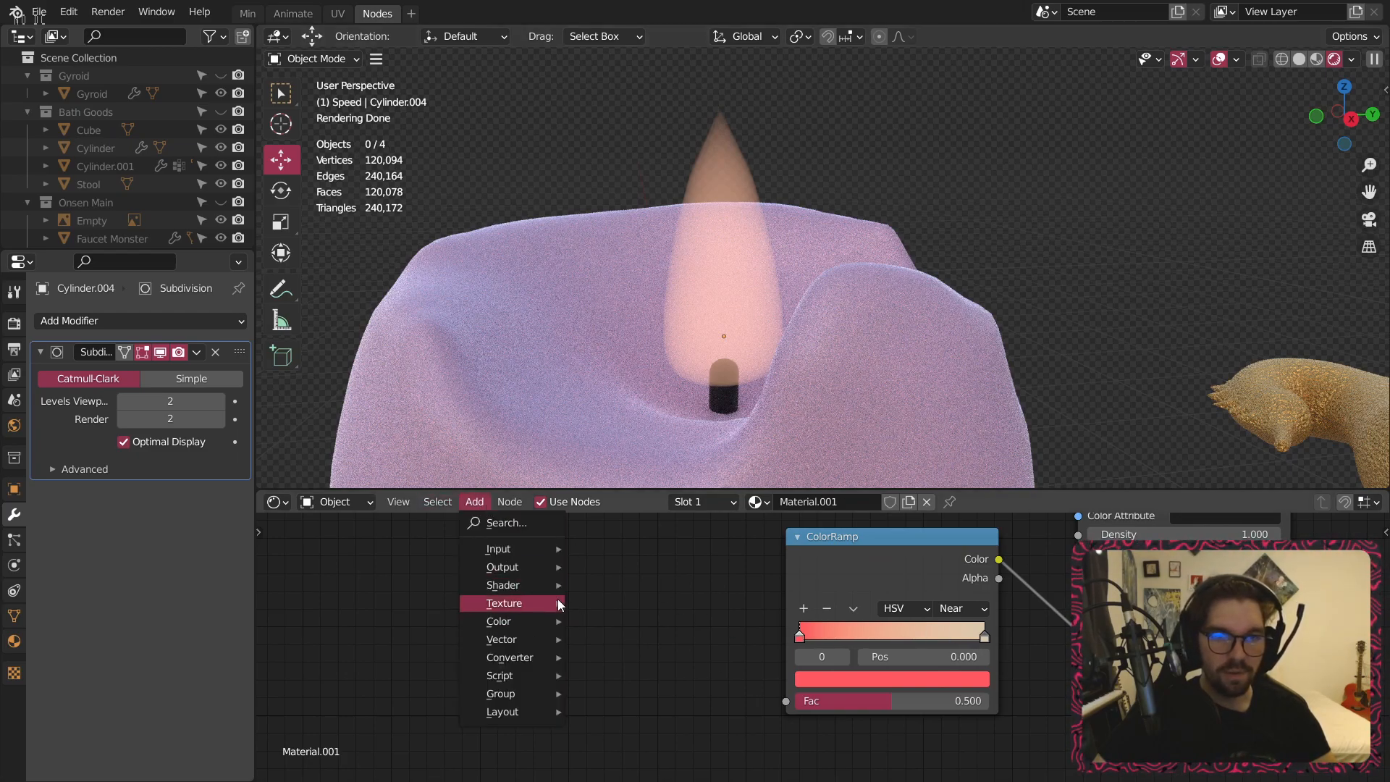
pyautogui.moveTo(555, 609)
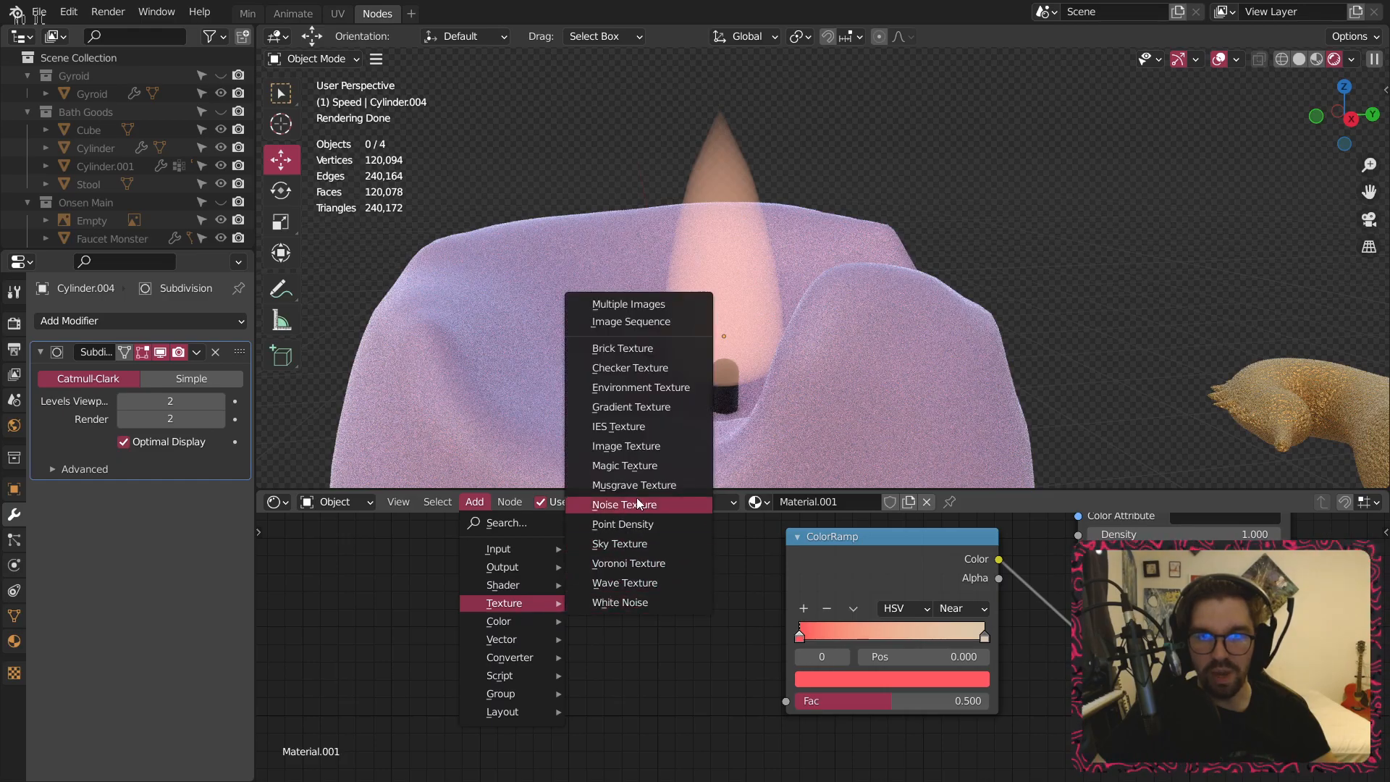
pyautogui.click(627, 583)
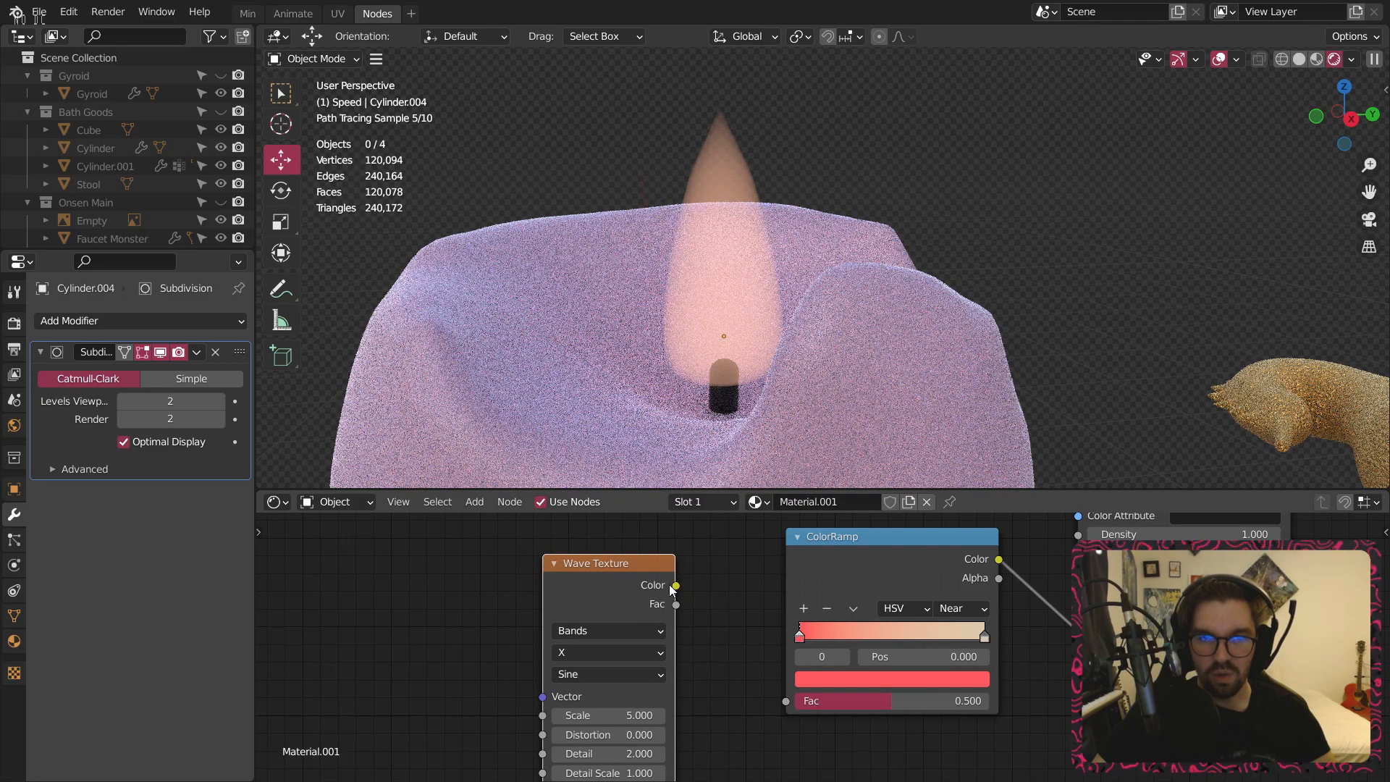
pyautogui.moveTo(789, 709); pyautogui.dragTo(787, 708)
pyautogui.moveTo(737, 705); pyautogui.dragTo(753, 648, button='middle')
# Try narrowing the ColorRamp's blend by moving its stops to 0.264 and 0.612, and view the flame from the side.
pyautogui.moveTo(753, 286); pyautogui.dragTo(814, 265, button='middle')
pyautogui.scroll(6, 662, 194)
pyautogui.moveTo(737, 615); pyautogui.dragTo(750, 572, button='middle')
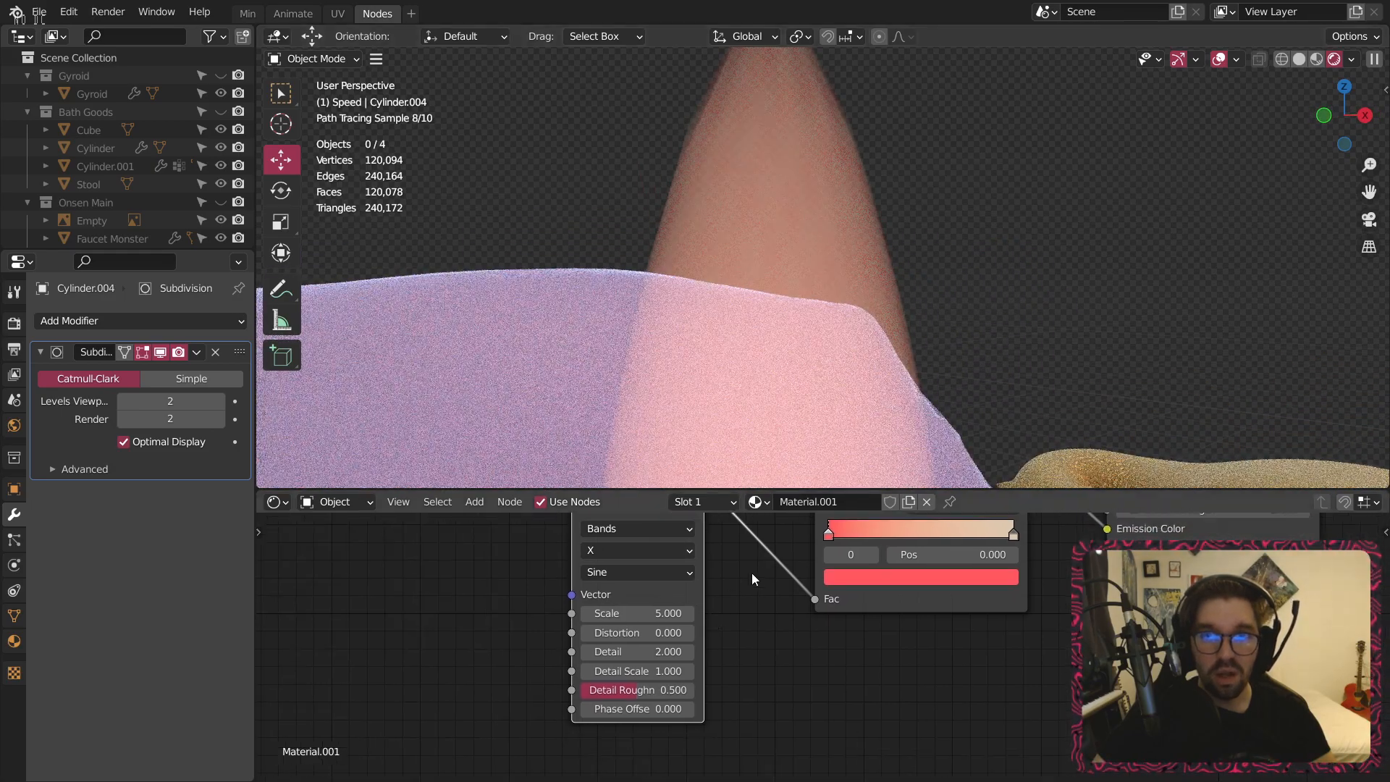
pyautogui.moveTo(766, 595)
pyautogui.mouseDown()
pyautogui.moveTo(832, 586)
pyautogui.moveTo(732, 615)
pyautogui.moveTo(789, 598)
pyautogui.mouseUp()
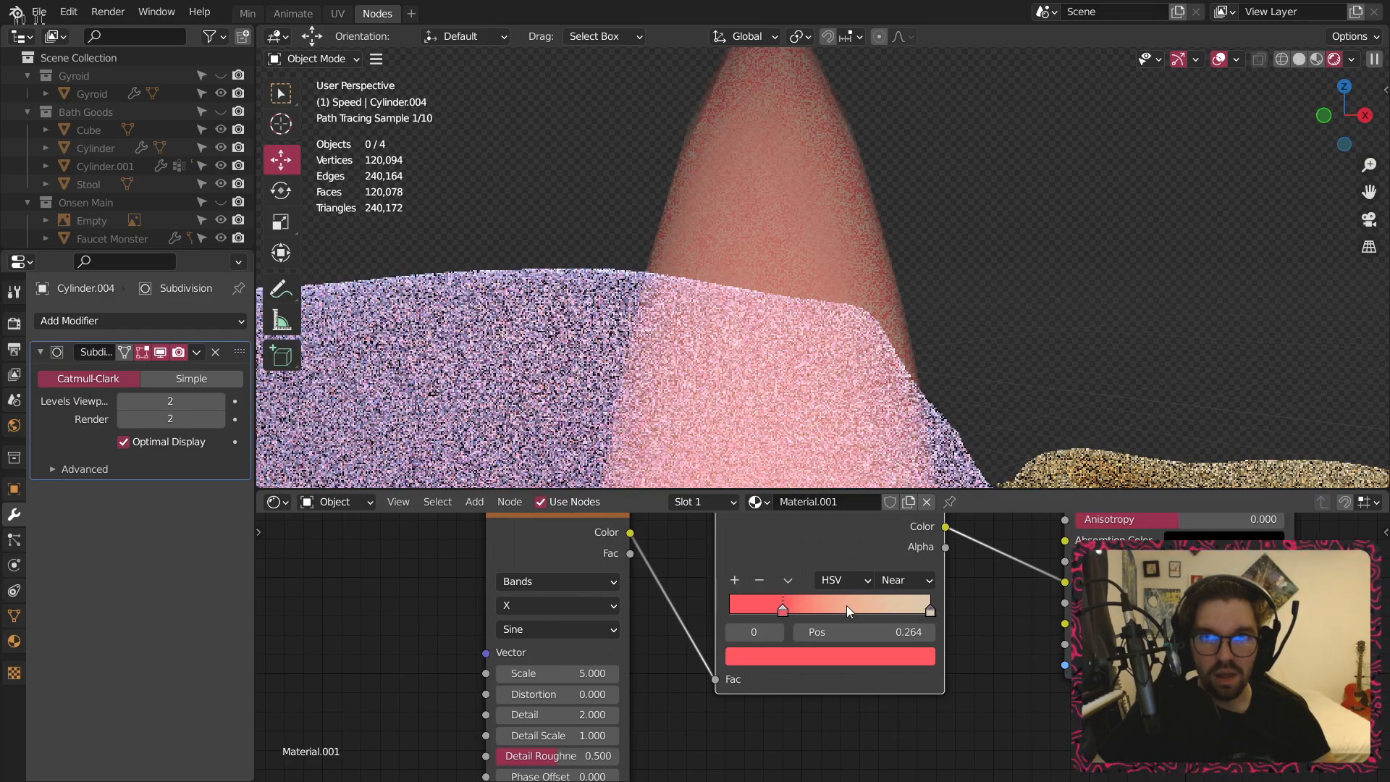
pyautogui.moveTo(929, 611); pyautogui.dragTo(852, 611)
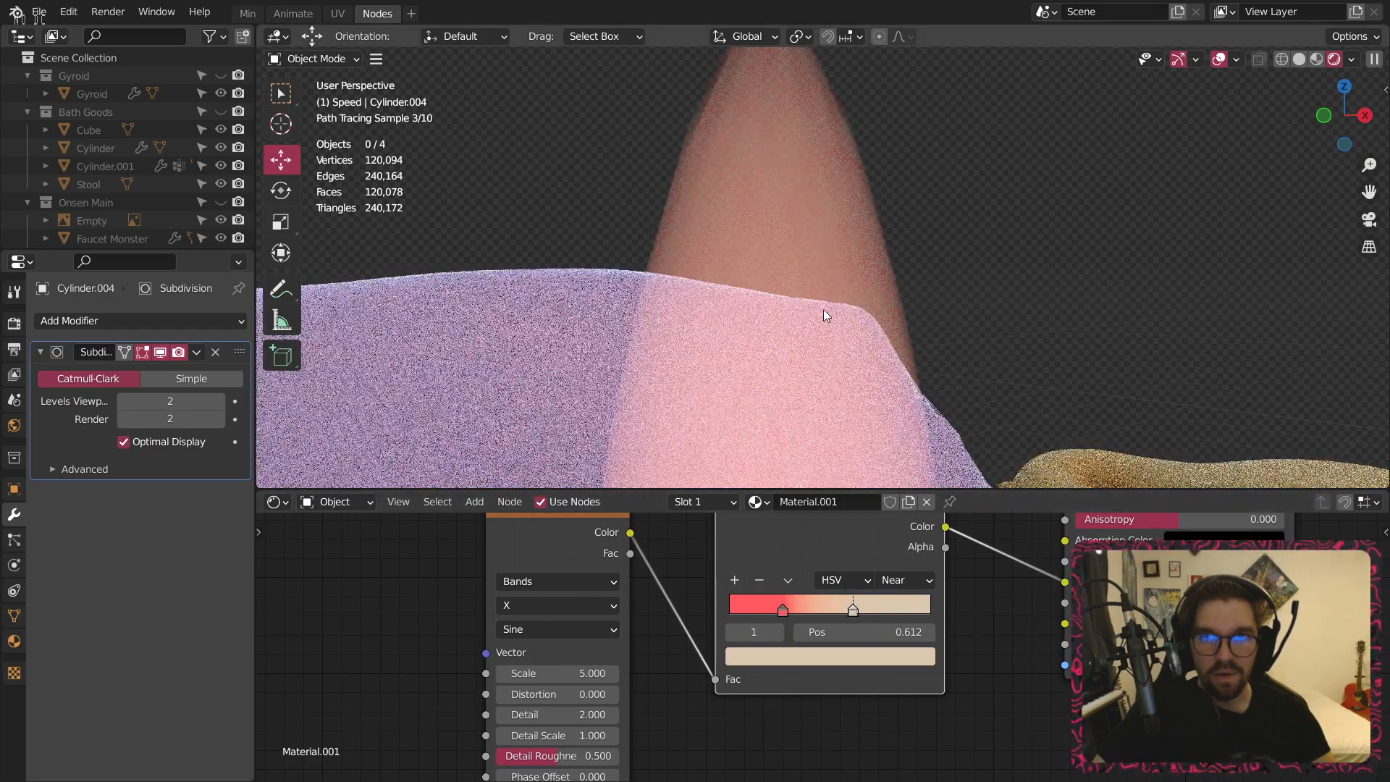
pyautogui.moveTo(811, 310); pyautogui.dragTo(909, 306, button='middle')
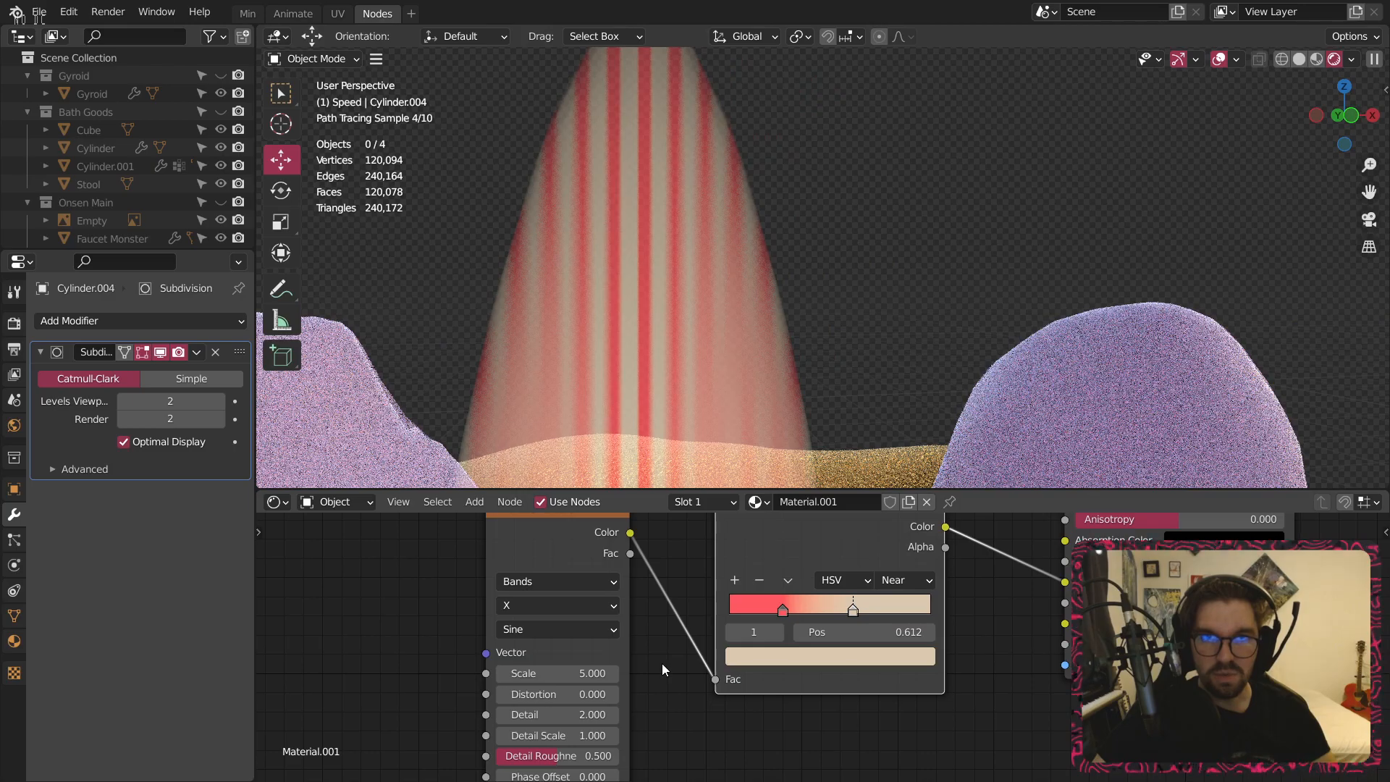
# Set the Wave Texture's Distortion to 15.
pyautogui.scroll(2, 612, 655)
pyautogui.click(612, 655)
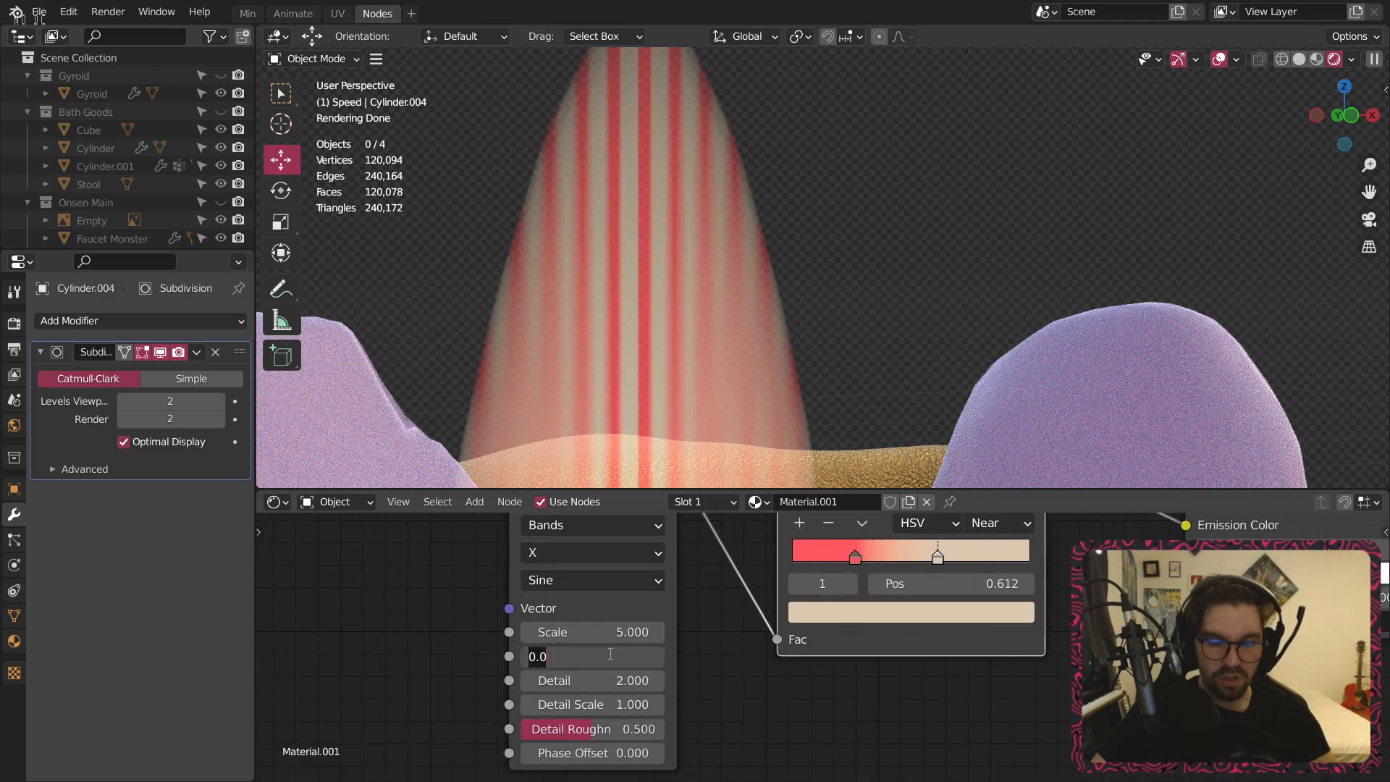
pyautogui.write('15')
pyautogui.press('Return')
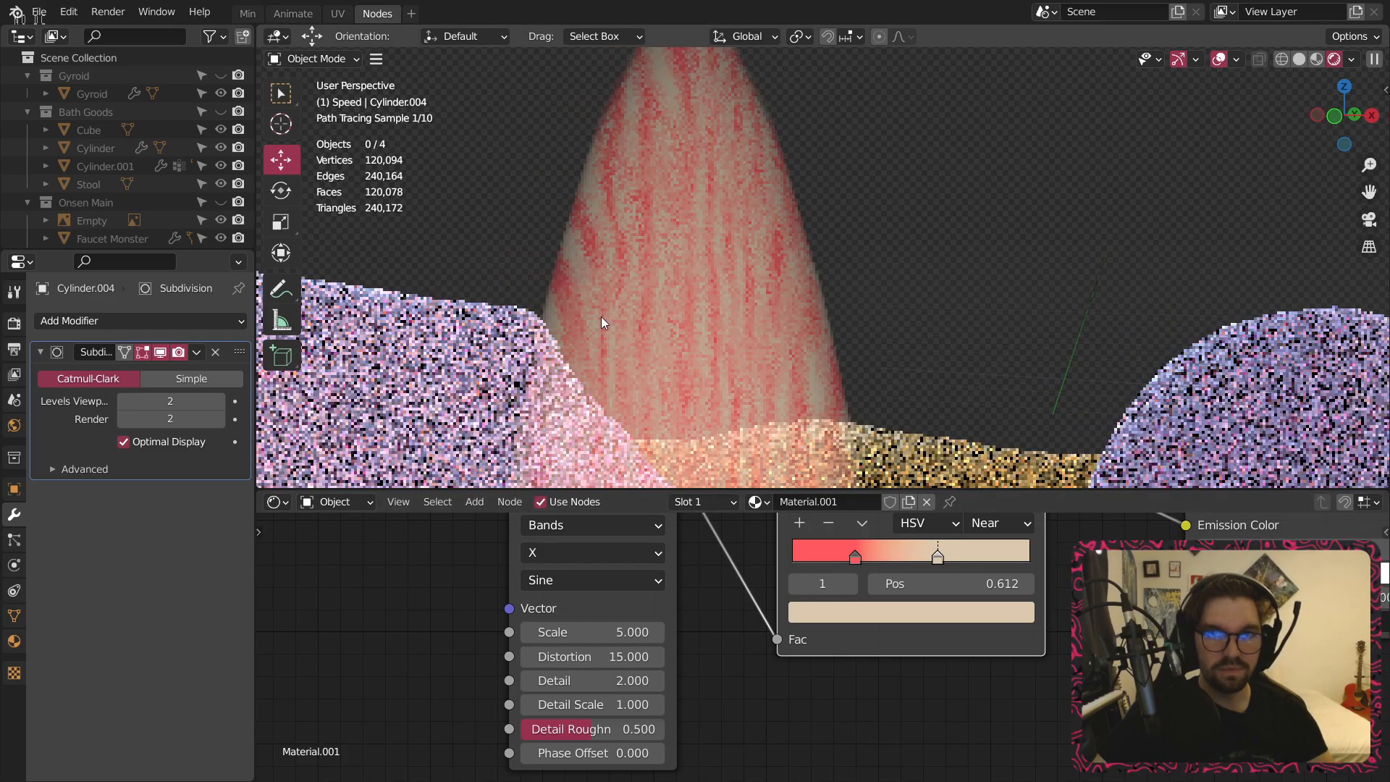
# Spread the ColorRamp's stops to positions 0 and 1 and place the node beside the Wave Texture.
pyautogui.scroll(-2, 713, 610)
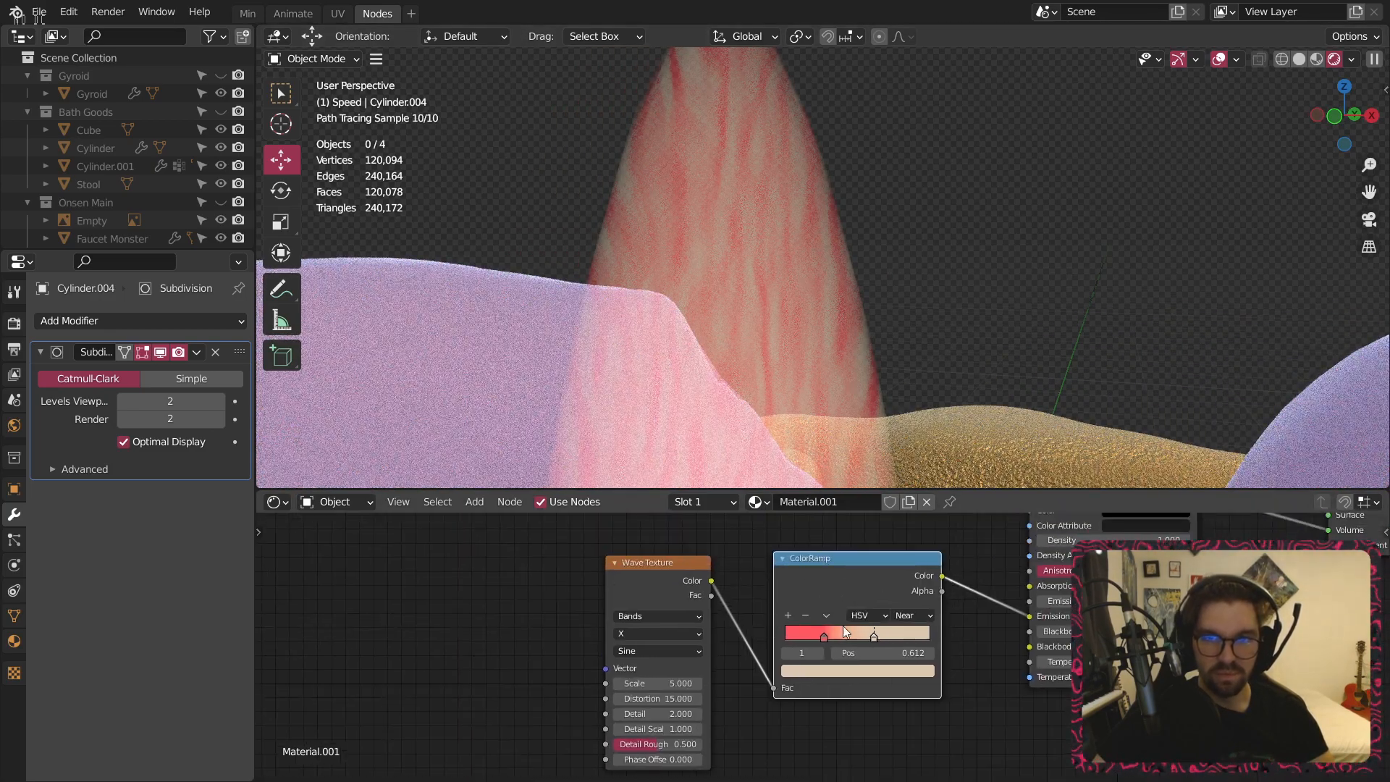
pyautogui.moveTo(822, 640); pyautogui.dragTo(641, 629)
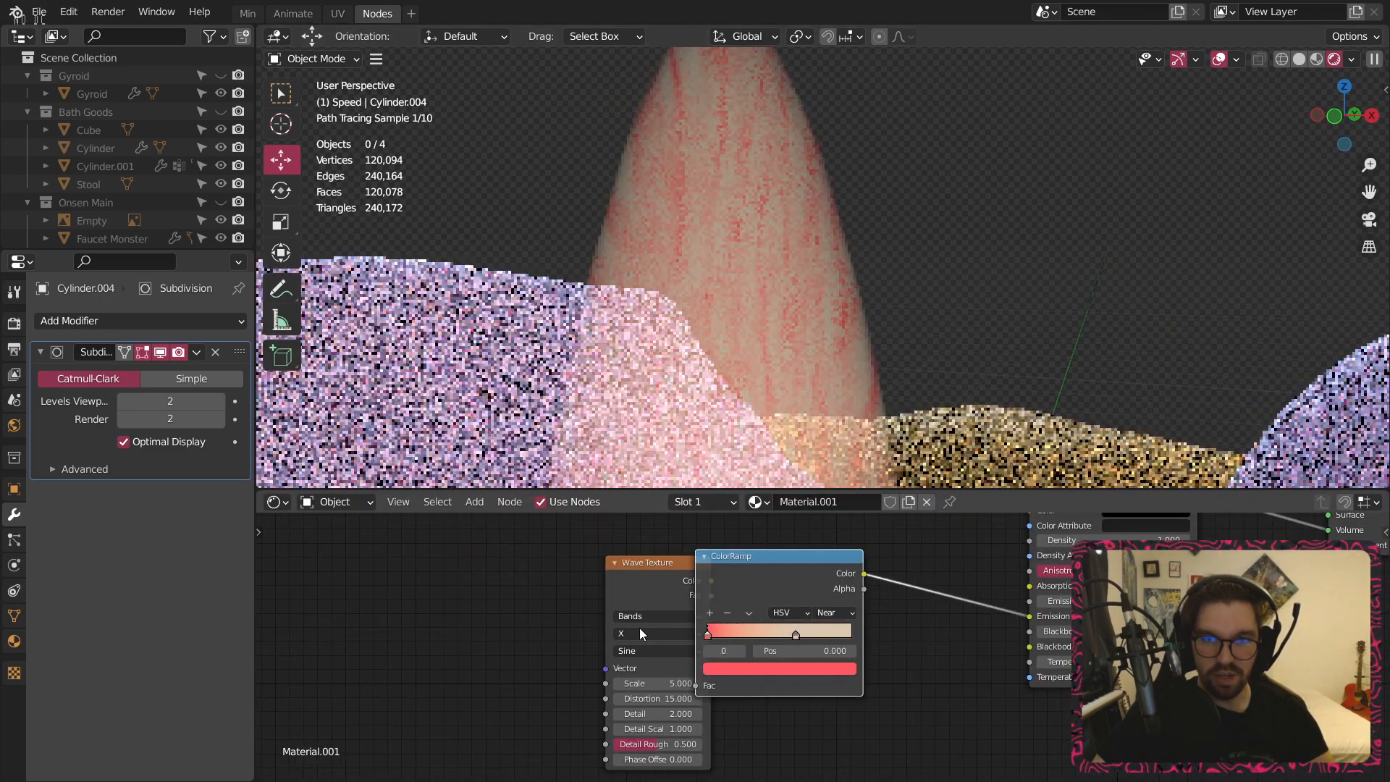
pyautogui.click(796, 634)
pyautogui.moveTo(779, 556); pyautogui.dragTo(833, 575)
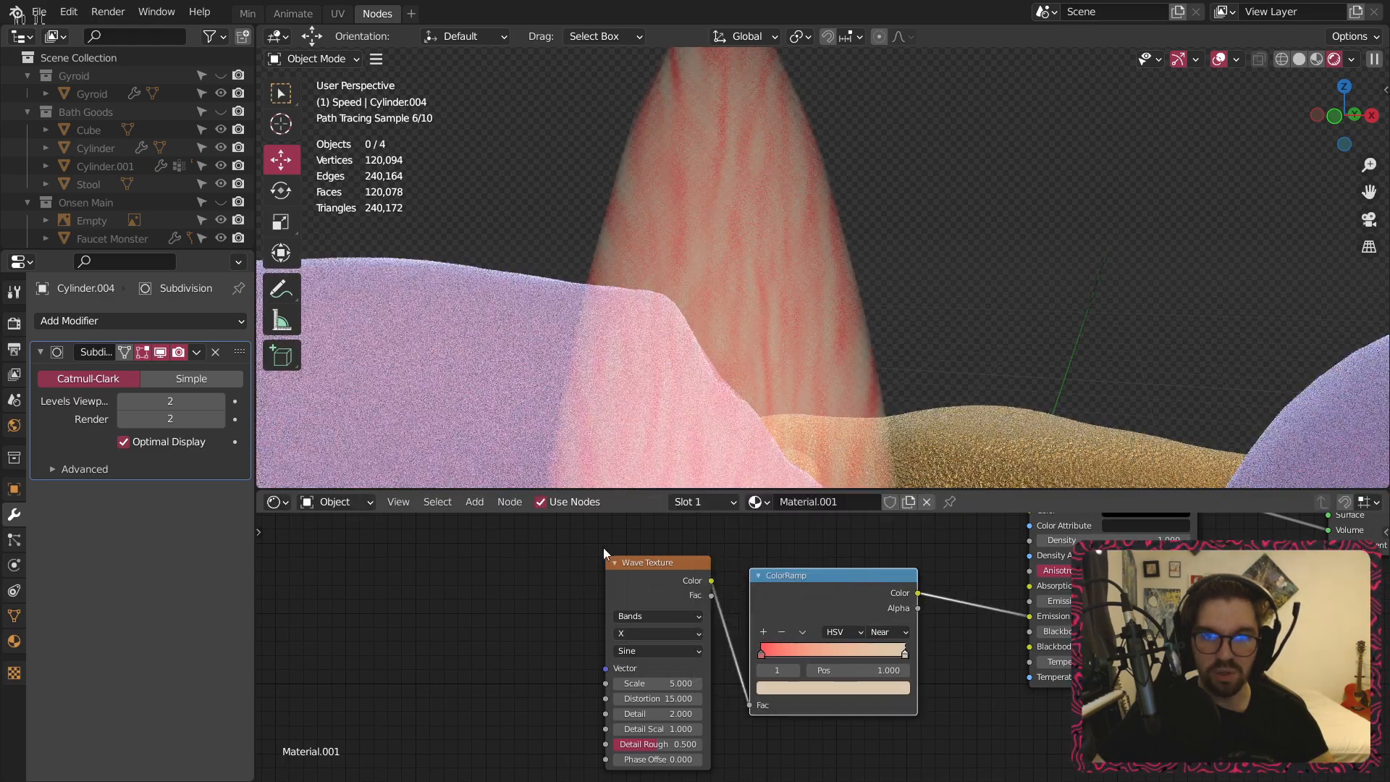
pyautogui.click(579, 555)
# Move the Wave Texture and ColorRamp nodes together down and away from the Principled Volume to make room for another branch.
pyautogui.scroll(-5, 542, 565)
pyautogui.moveTo(492, 605); pyautogui.dragTo(560, 606, button='middle')
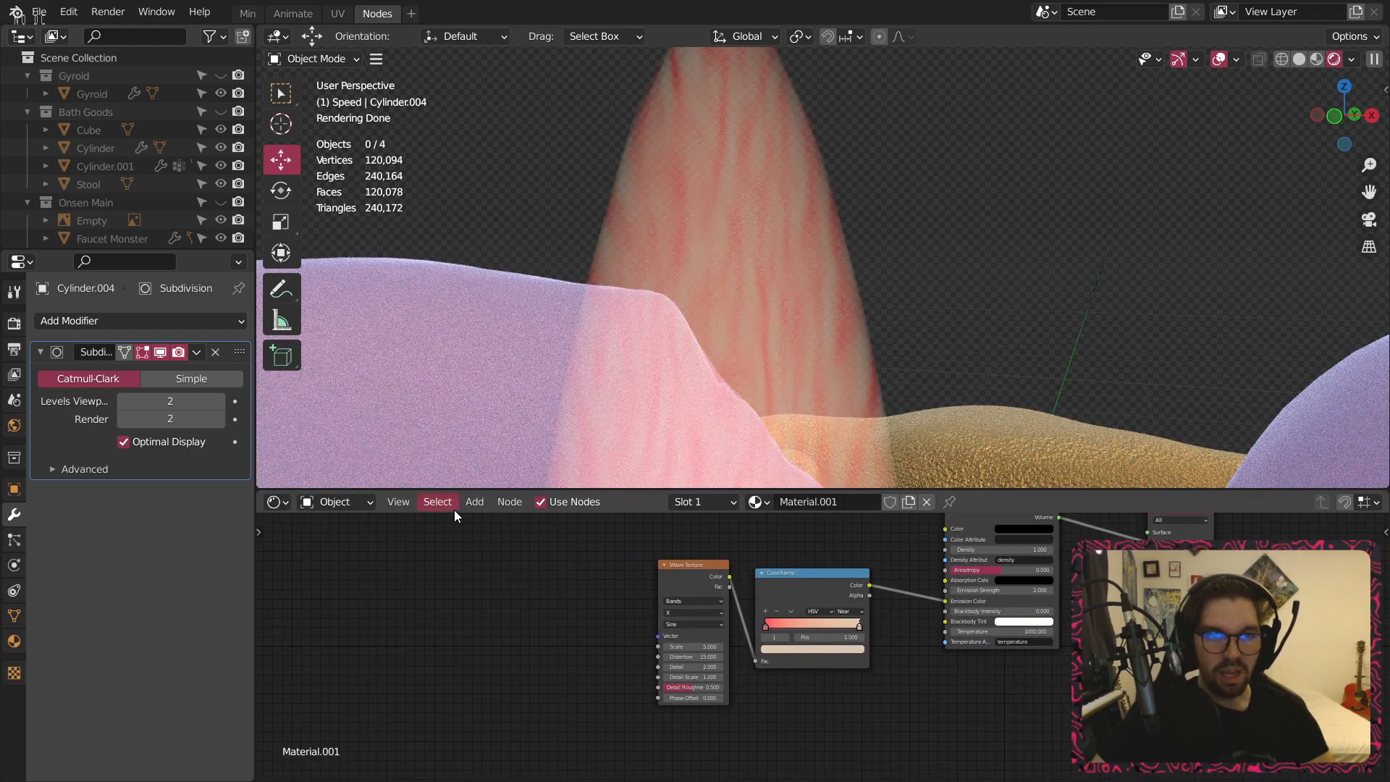
pyautogui.moveTo(838, 549); pyautogui.dragTo(565, 753)
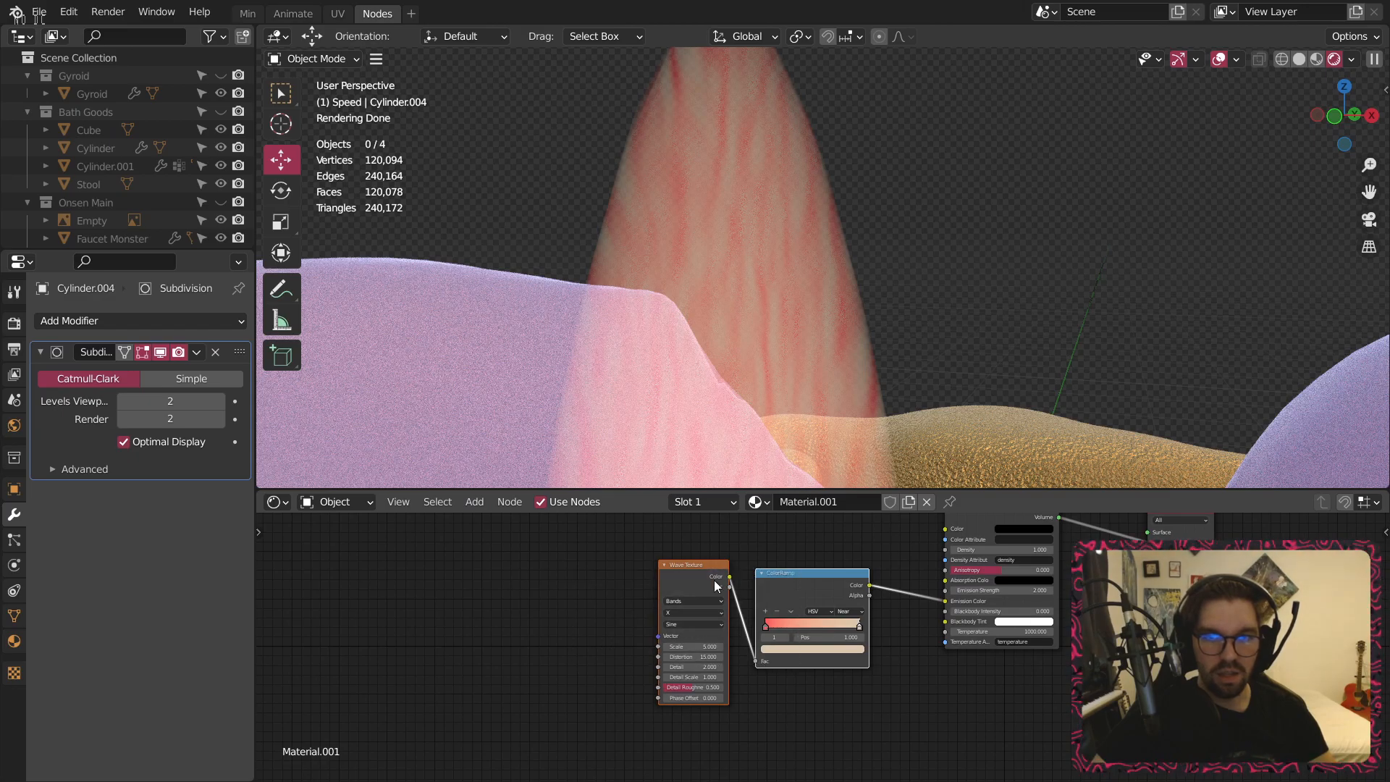
pyautogui.moveTo(792, 574); pyautogui.dragTo(622, 652)
pyautogui.click(601, 558)
pyautogui.moveTo(601, 557); pyautogui.dragTo(627, 572, button='middle')
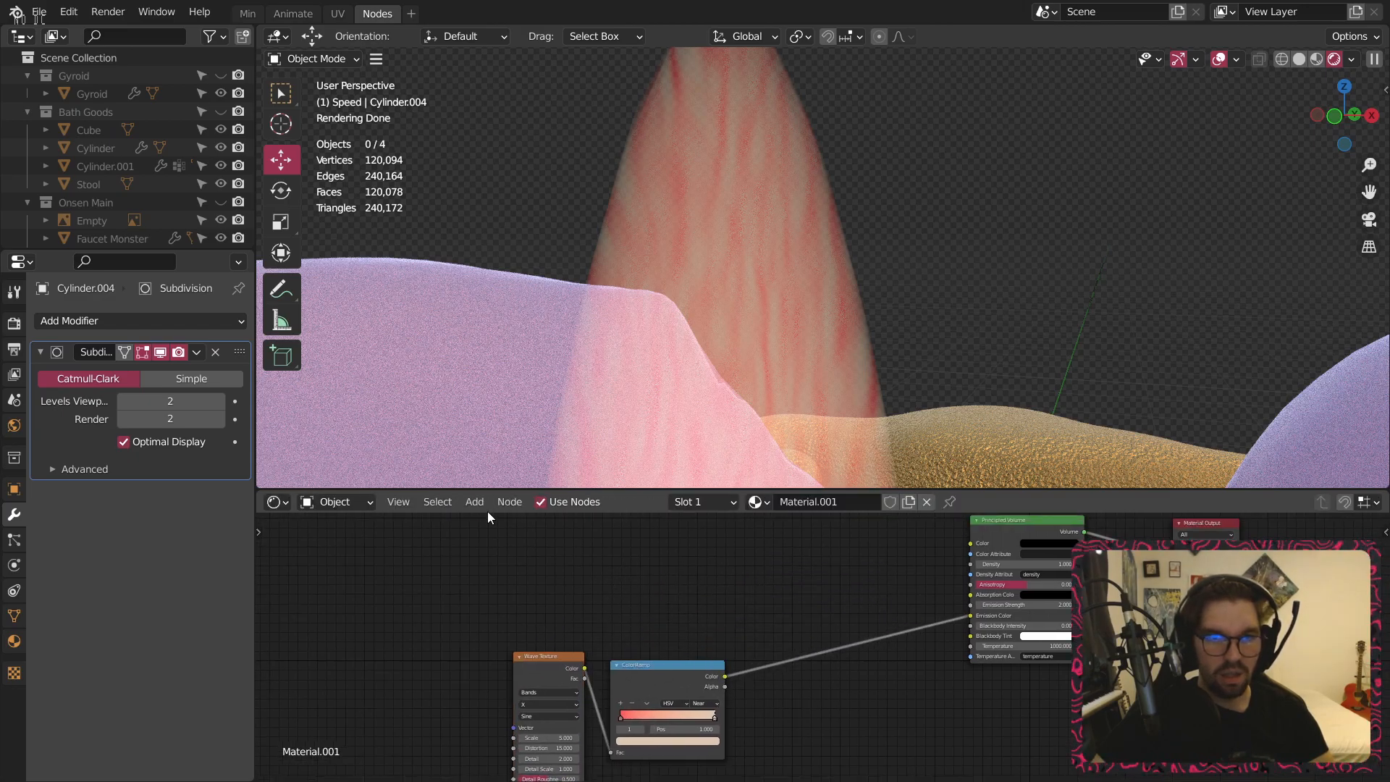
# Add a Gradient Texture of type Quadratic Sphere and connect its Color to the Principled Volume's Emission Strength.
pyautogui.click(474, 502)
pyautogui.moveTo(526, 605)
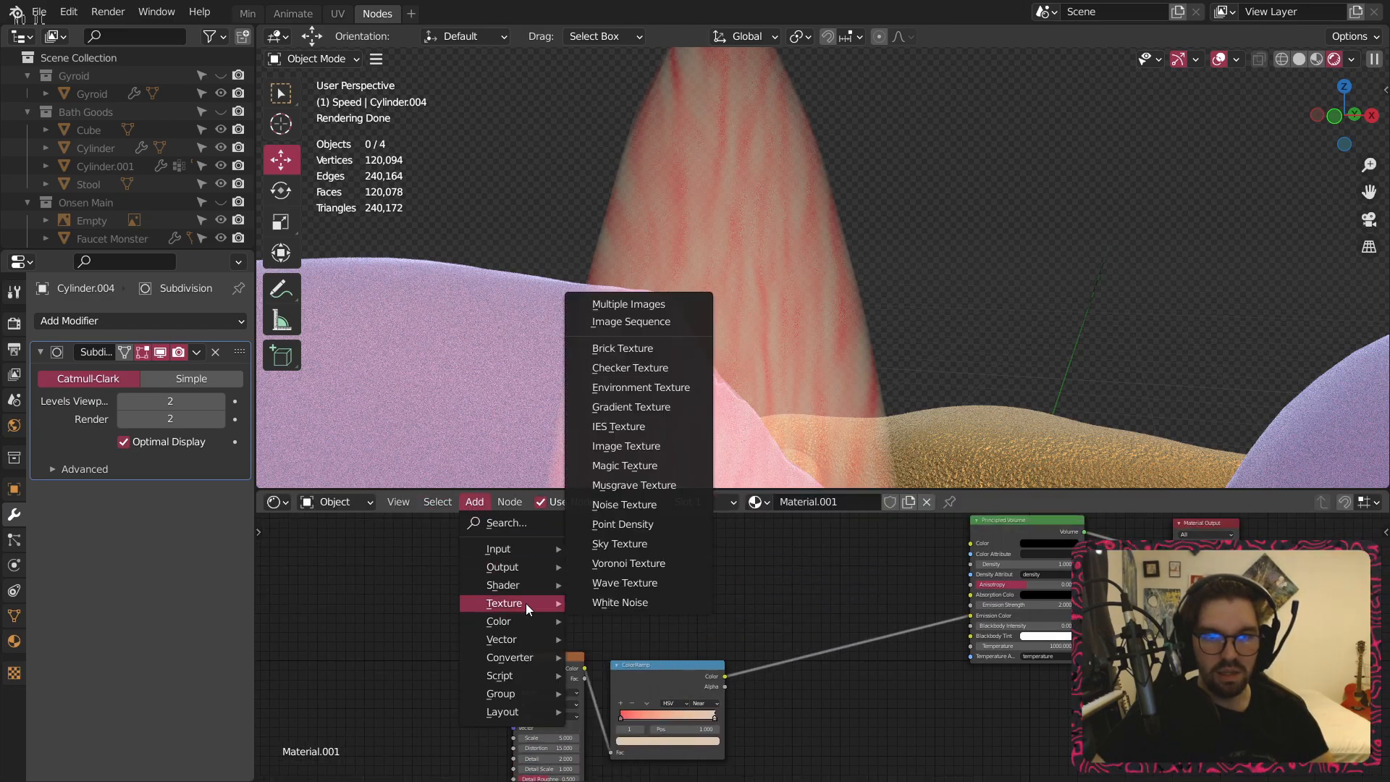
pyautogui.click(631, 407)
pyautogui.click(668, 580)
pyautogui.click(679, 579)
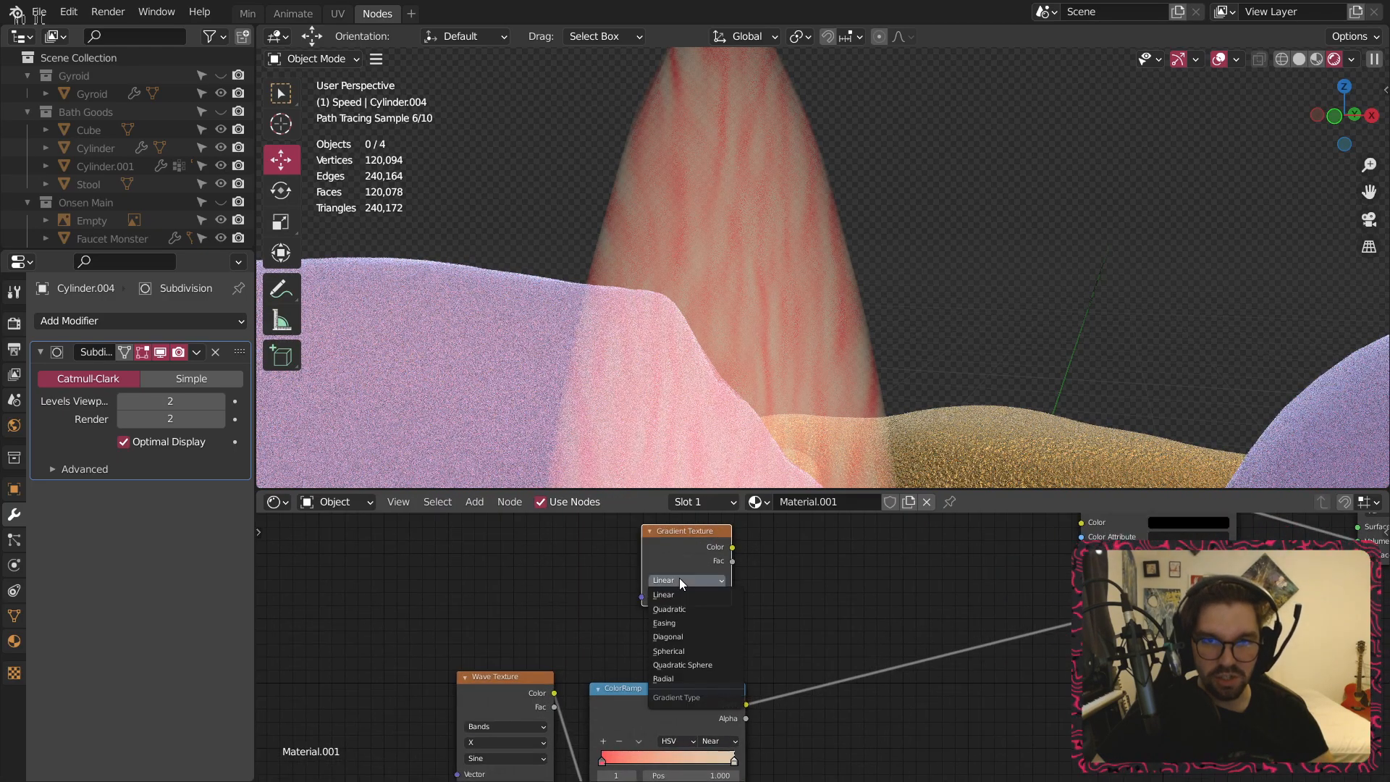
pyautogui.click(695, 664)
pyautogui.moveTo(733, 547); pyautogui.dragTo(1115, 610)
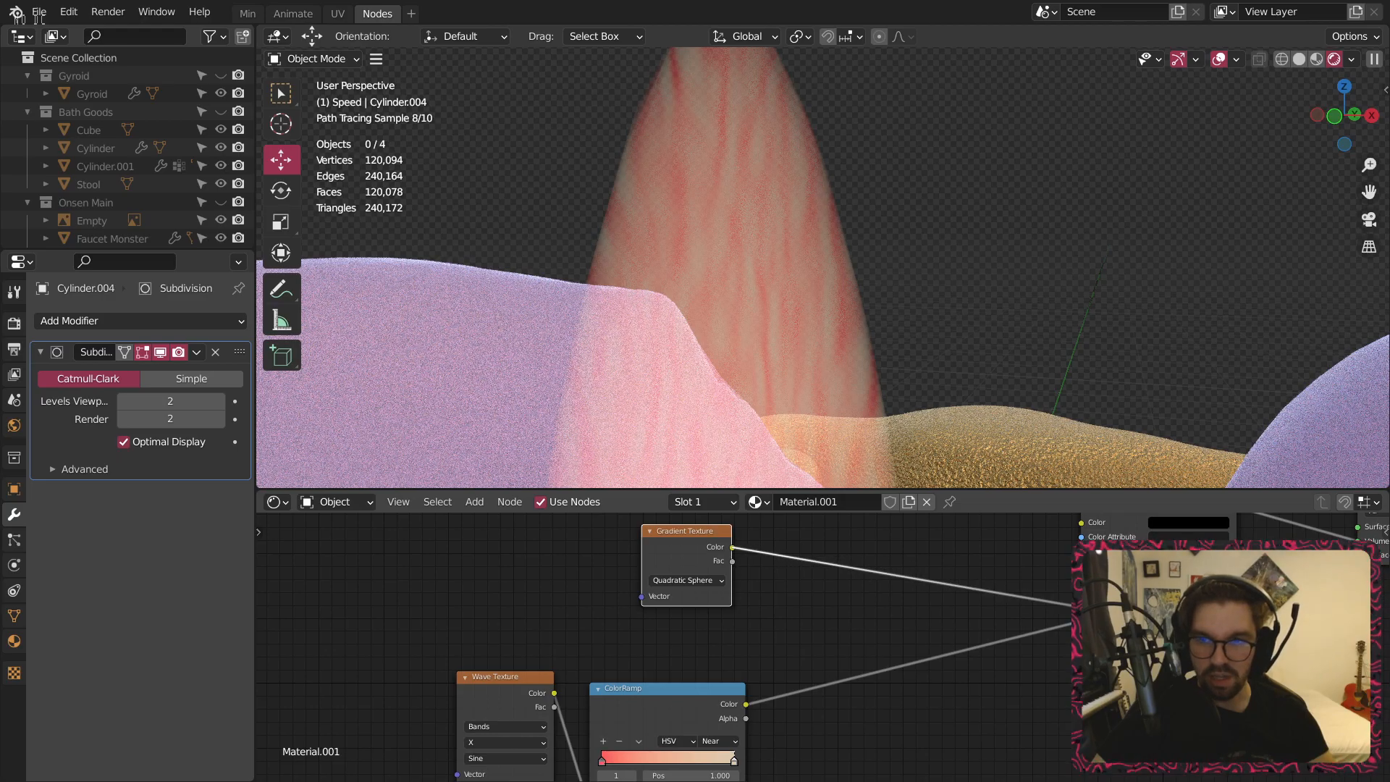
# Give the Gradient Texture a Mapping and Texture Coordinate setup driven by Object coordinates, and space the nodes apart.
pyautogui.moveTo(702, 527); pyautogui.dragTo(694, 529)
pyautogui.hotkey('ctrl', 't')
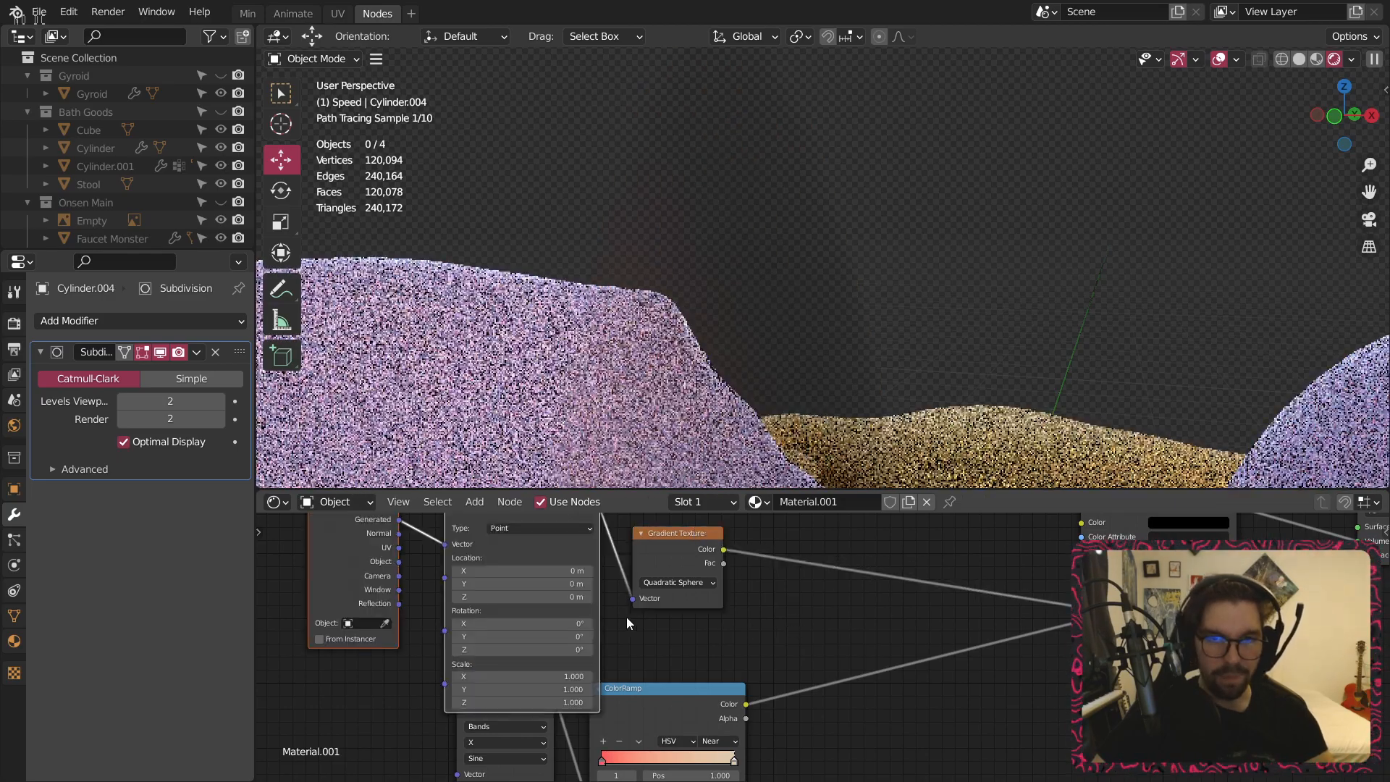
pyautogui.moveTo(629, 616); pyautogui.dragTo(862, 667, button='middle')
pyautogui.moveTo(771, 558); pyautogui.dragTo(741, 478)
pyautogui.click(609, 649)
pyautogui.moveTo(609, 649); pyautogui.dragTo(638, 745, button='middle')
pyautogui.moveTo(589, 570); pyautogui.dragTo(564, 638)
pyautogui.moveTo(610, 695); pyautogui.dragTo(681, 610)
pyautogui.moveTo(565, 637); pyautogui.dragTo(543, 618)
# Apply the flame object's scale and deselect it.
pyautogui.click(809, 295)
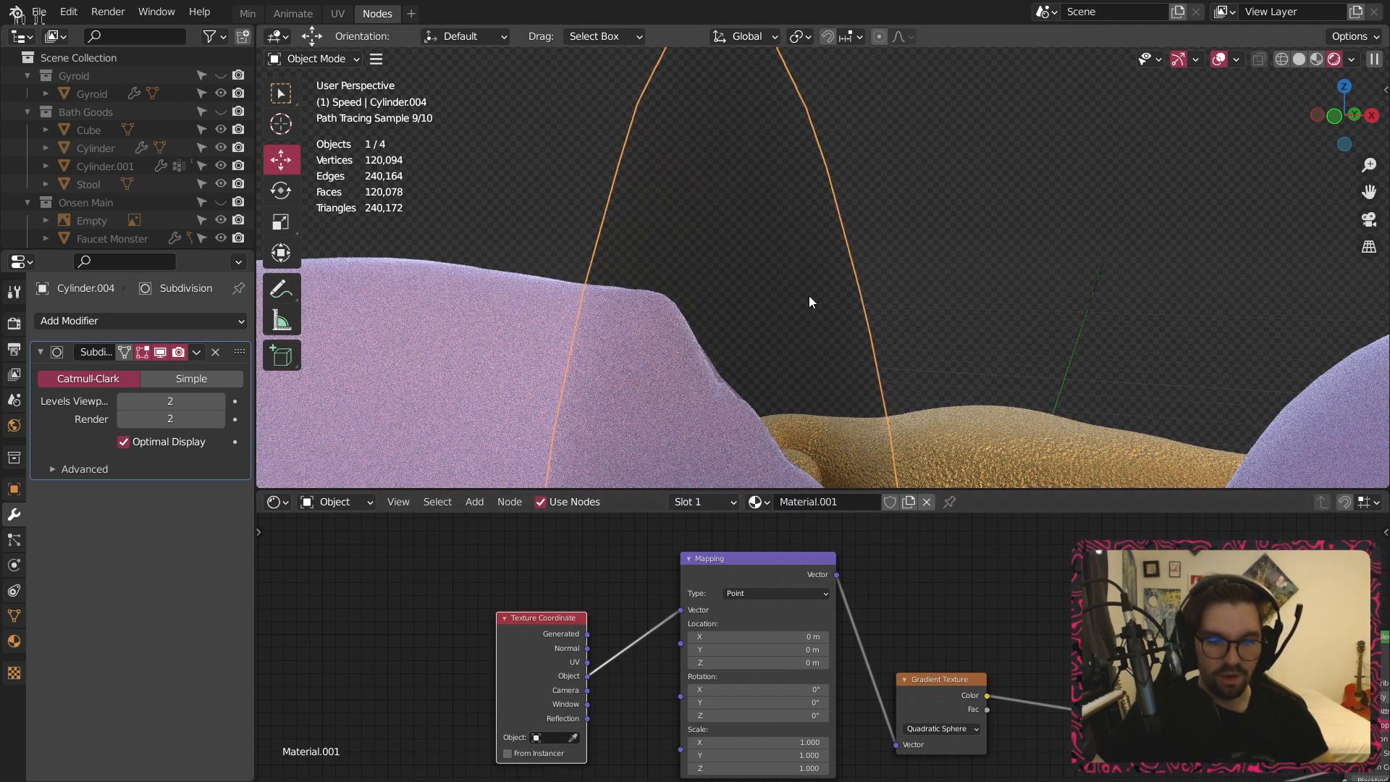
pyautogui.hotkey('ctrl', 'a')
pyautogui.click(812, 297)
pyautogui.moveTo(805, 312); pyautogui.dragTo(544, 275, button='middle')
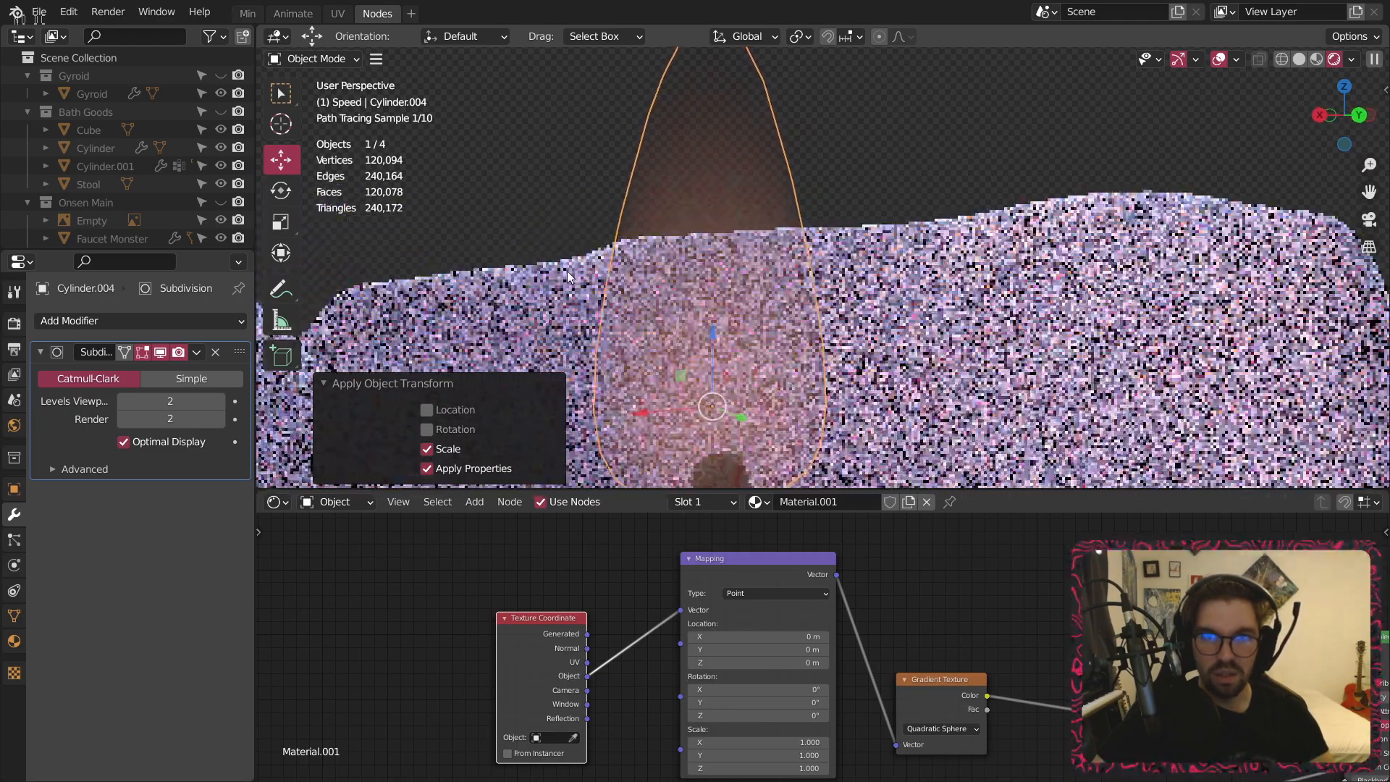
pyautogui.scroll(-5, 838, 189)
pyautogui.click(797, 197)
pyautogui.moveTo(789, 198); pyautogui.dragTo(701, 250, button='middle')
# Insert a Clamp node between the Gradient Texture and Emission Strength, and set its Max to 5.
pyautogui.moveTo(1144, 704); pyautogui.dragTo(882, 593, button='middle')
pyautogui.scroll(4, 882, 593)
pyautogui.moveTo(813, 669); pyautogui.dragTo(656, 637, button='middle')
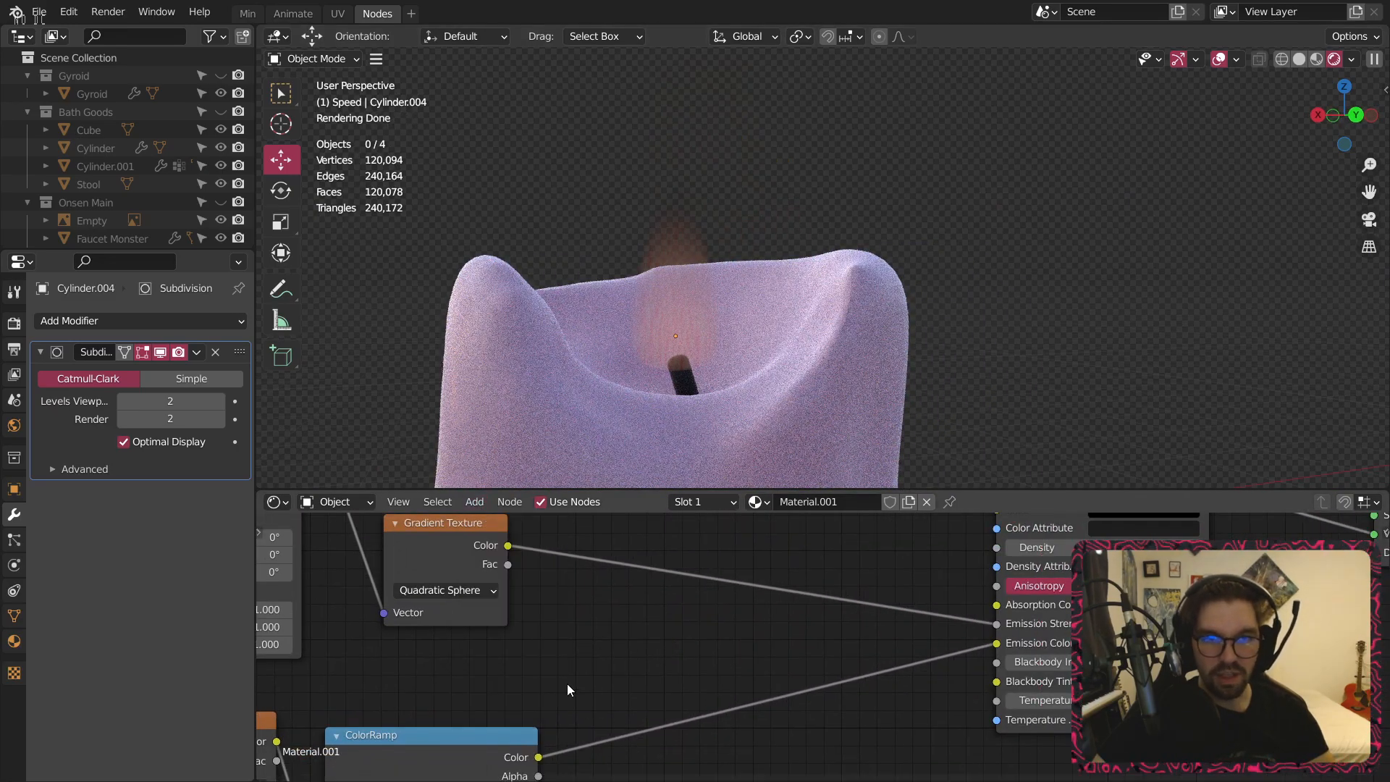
pyautogui.click(474, 501)
pyautogui.moveTo(527, 659)
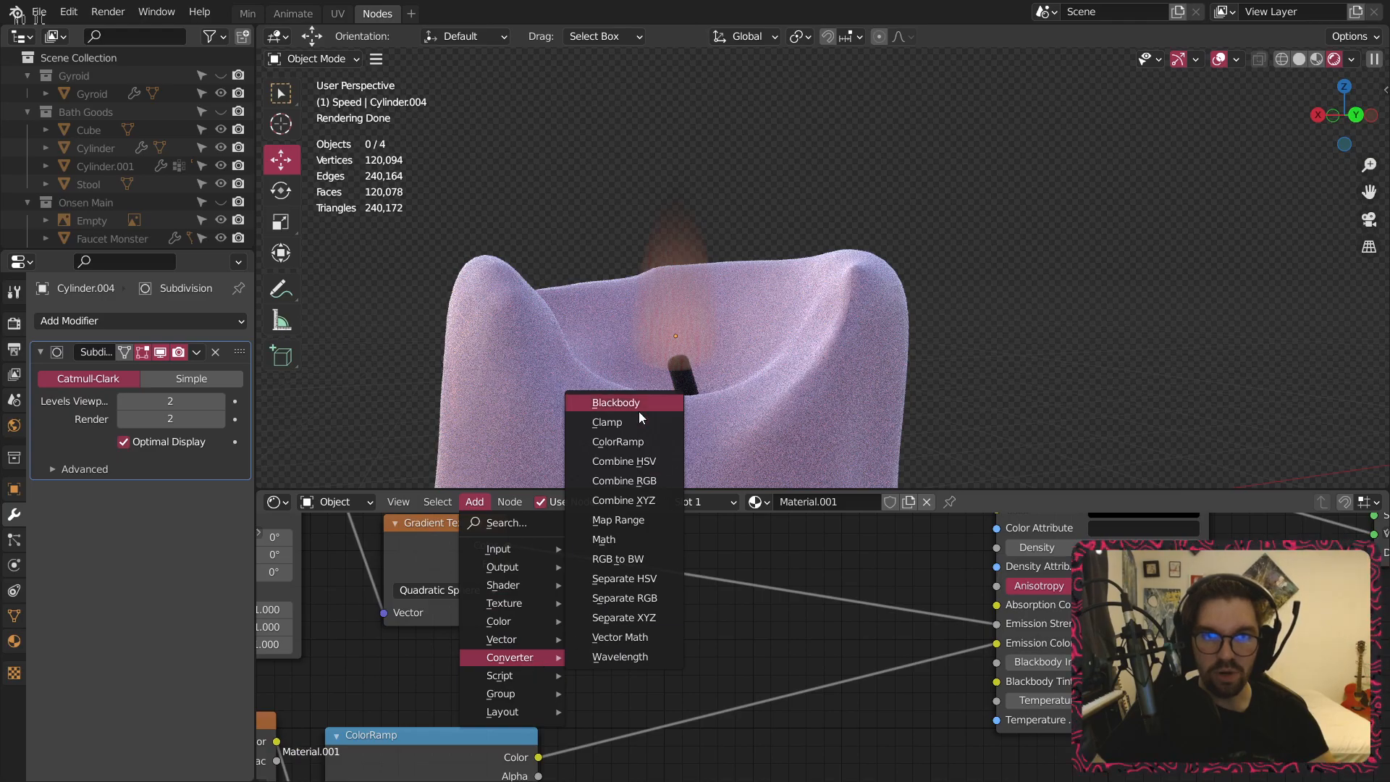
pyautogui.click(606, 423)
pyautogui.click(713, 572)
pyautogui.click(719, 628)
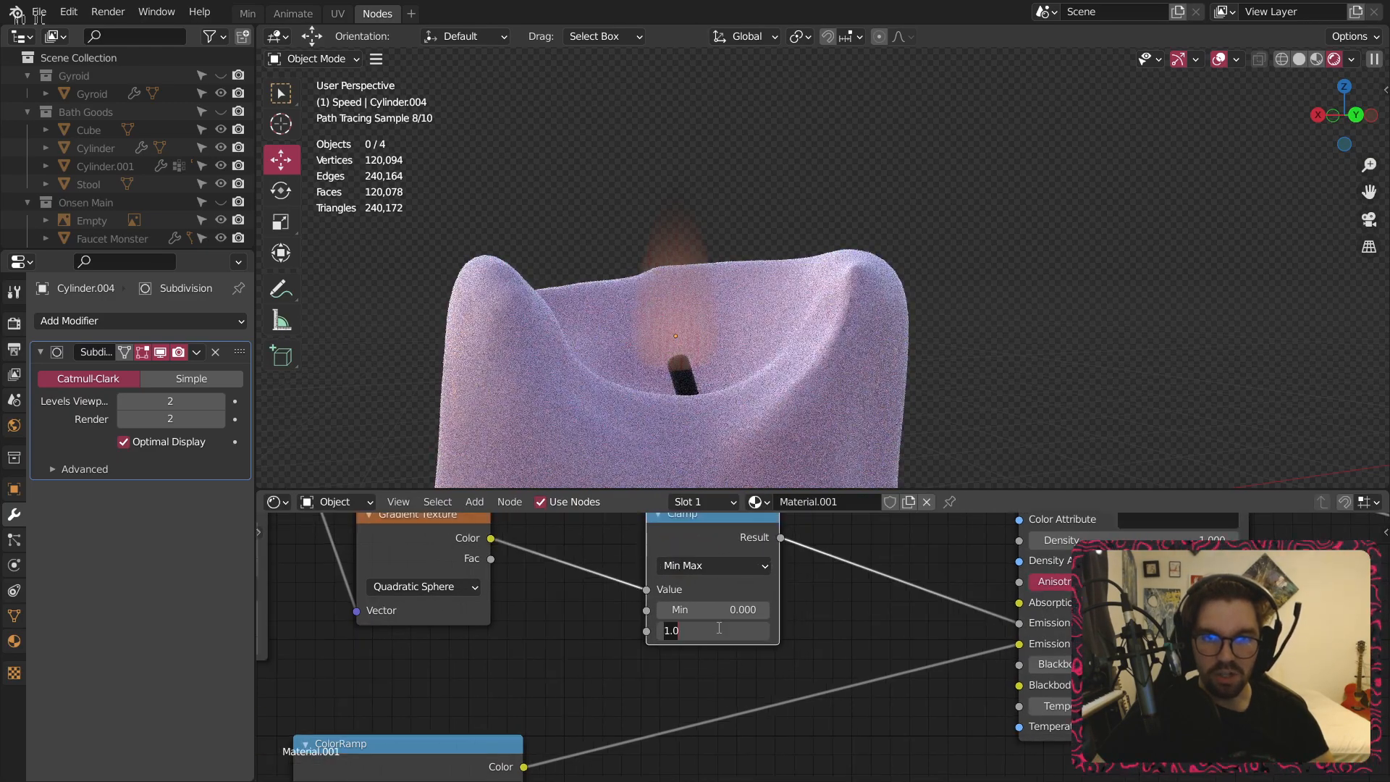
pyautogui.write('5')
pyautogui.press('Return')
# Set the Clamp node's Min to 0.1 and raise its Max to 406.3.
pyautogui.scroll(1, 684, 627)
pyautogui.scroll(1, 684, 627)
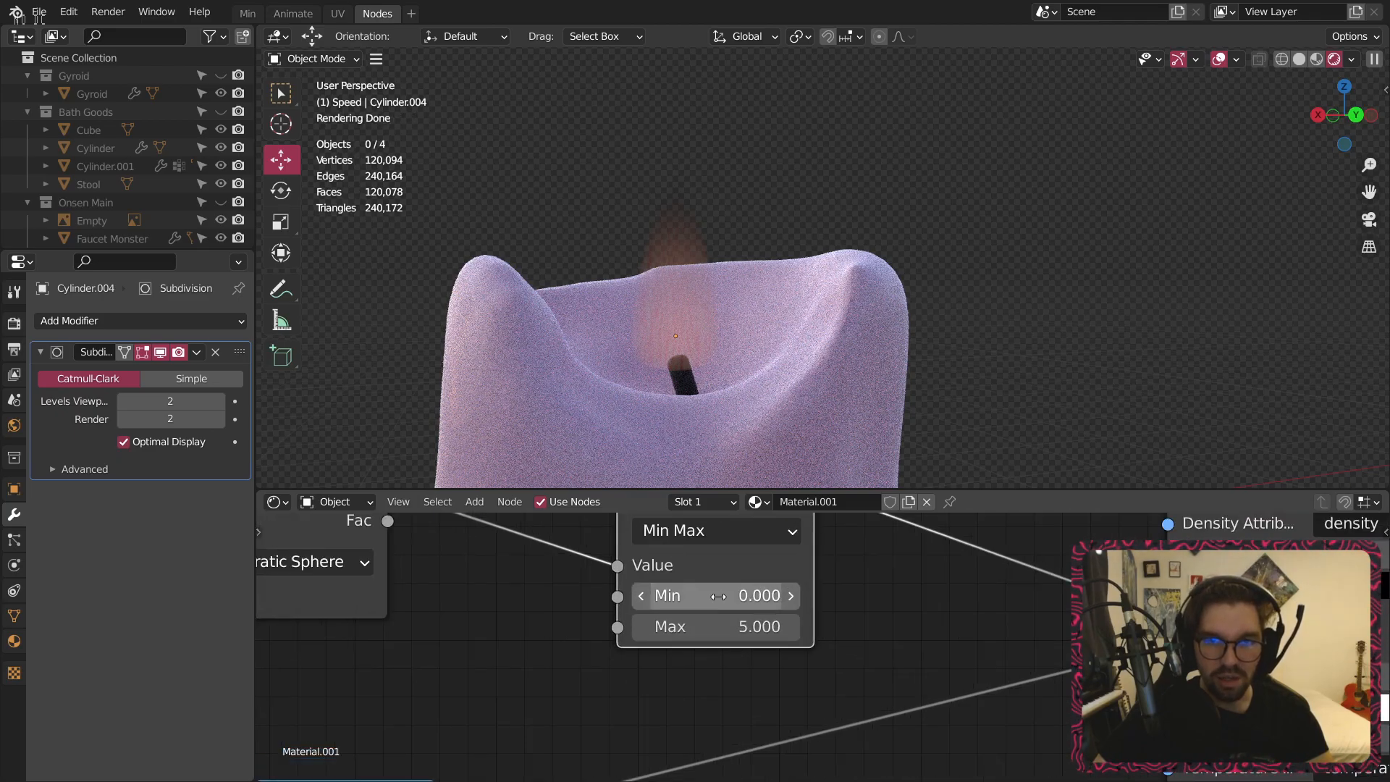
pyautogui.click(790, 596)
pyautogui.click(790, 596)
pyautogui.click(790, 596)
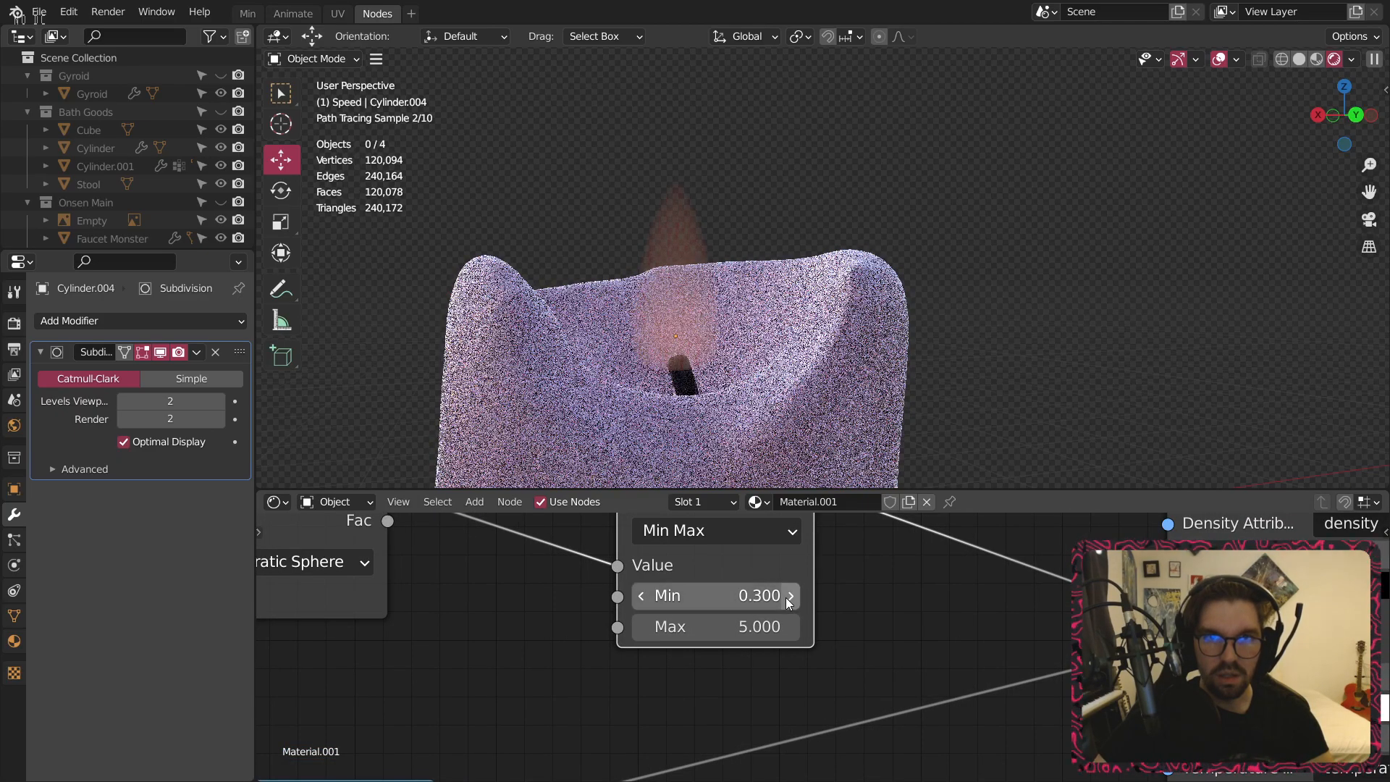
pyautogui.click(641, 596)
pyautogui.click(640, 596)
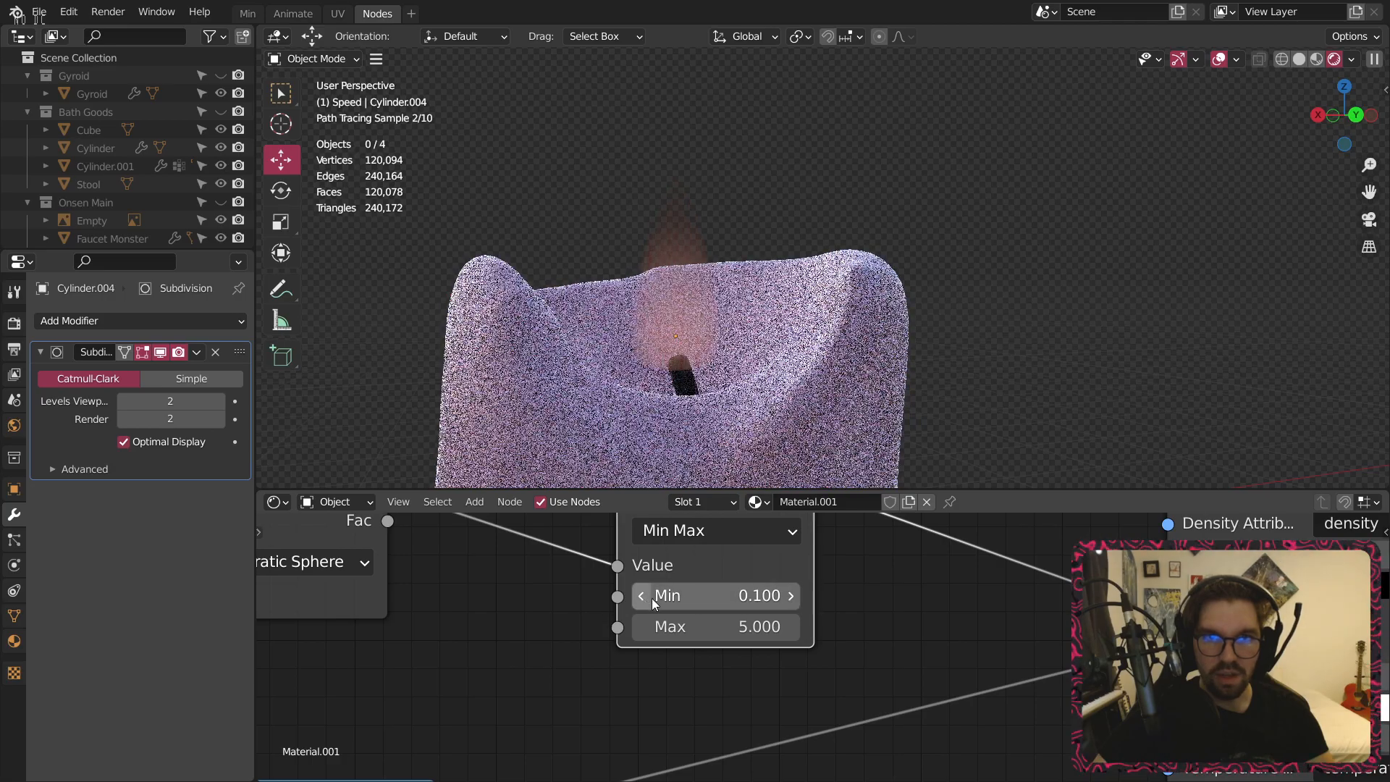
pyautogui.moveTo(701, 627); pyautogui.dragTo(876, 627)
# Switch to the Min workspace and show its viewport in rendered shading with nothing selected.
pyautogui.moveTo(801, 320); pyautogui.dragTo(656, 234, button='middle')
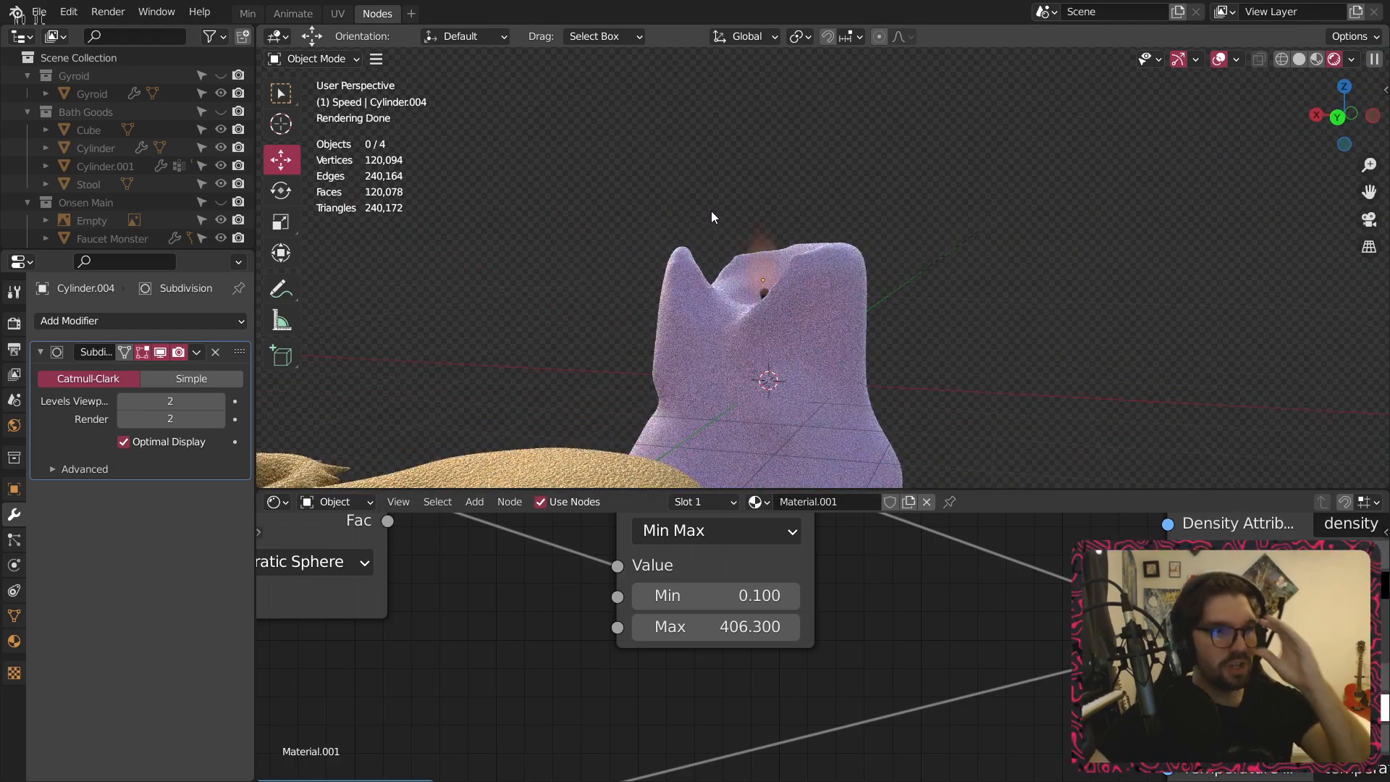
pyautogui.scroll(2, 812, 253)
pyautogui.moveTo(784, 272); pyautogui.dragTo(801, 275, button='middle')
pyautogui.moveTo(786, 341); pyautogui.dragTo(829, 294, button='middle')
pyautogui.moveTo(760, 387)
pyautogui.mouseDown(button='middle')
pyautogui.moveTo(750, 351)
pyautogui.moveTo(683, 310)
pyautogui.moveTo(816, 337)
pyautogui.moveTo(655, 286)
pyautogui.moveTo(707, 288)
pyautogui.moveTo(739, 350)
pyautogui.moveTo(735, 317)
pyautogui.mouseUp(button='middle')
pyautogui.scroll(-3, 736, 317)
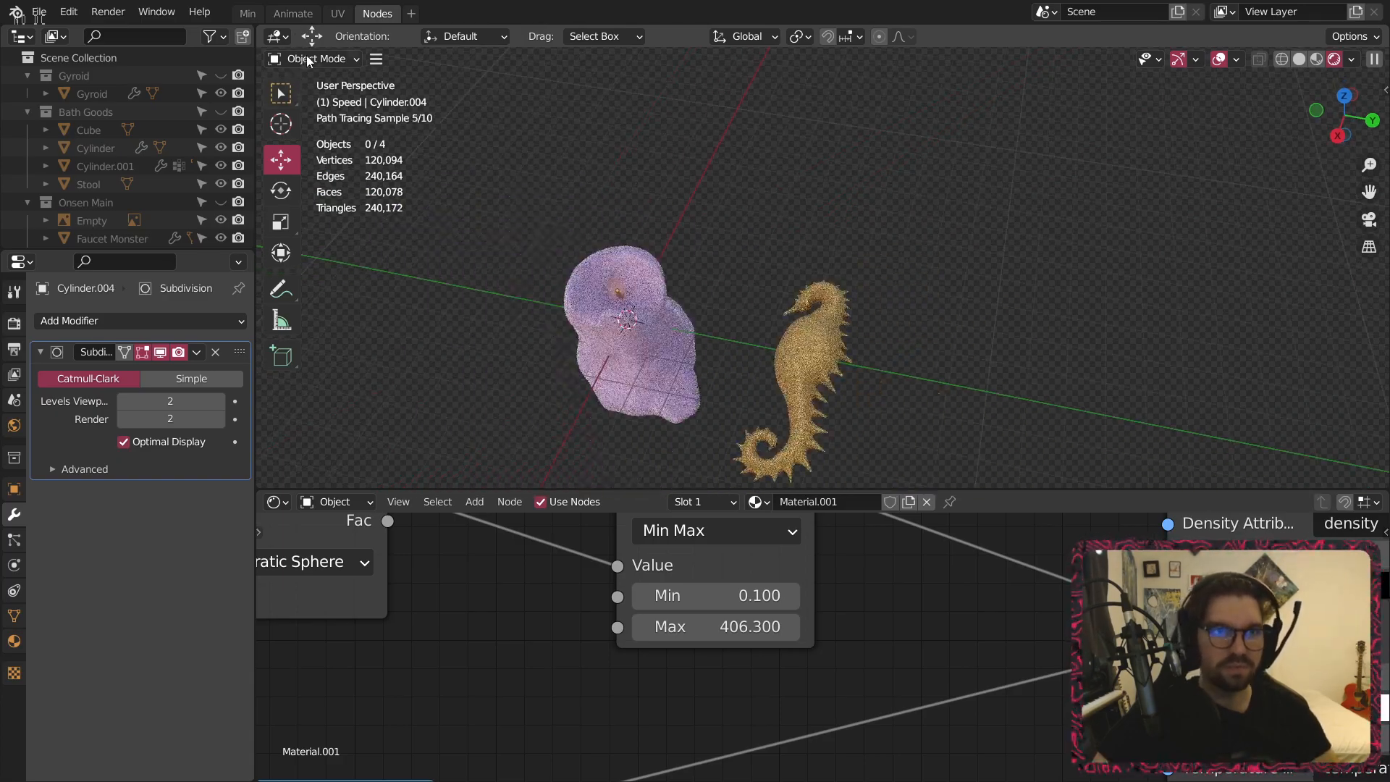
pyautogui.click(250, 13)
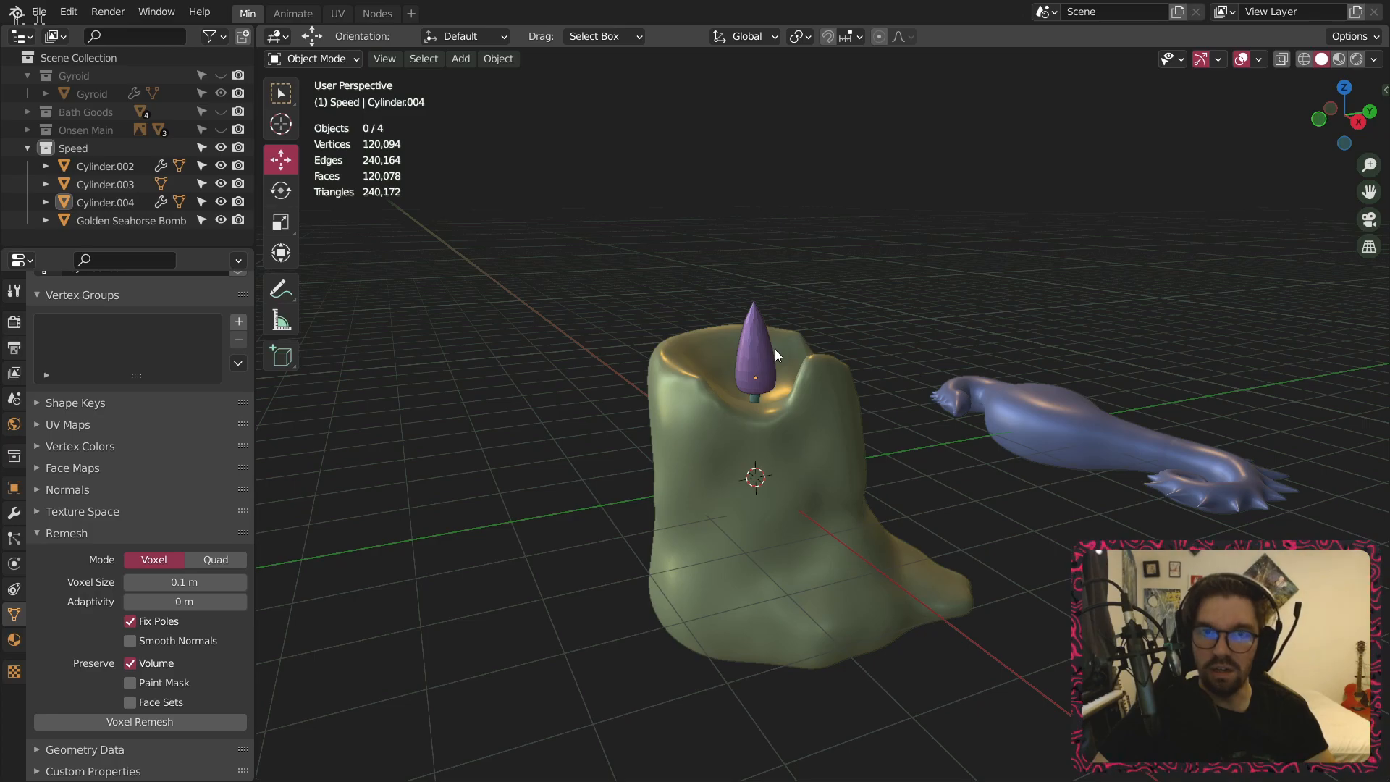
pyautogui.scroll(3, 753, 349)
pyautogui.click(750, 352)
pyautogui.click(913, 273)
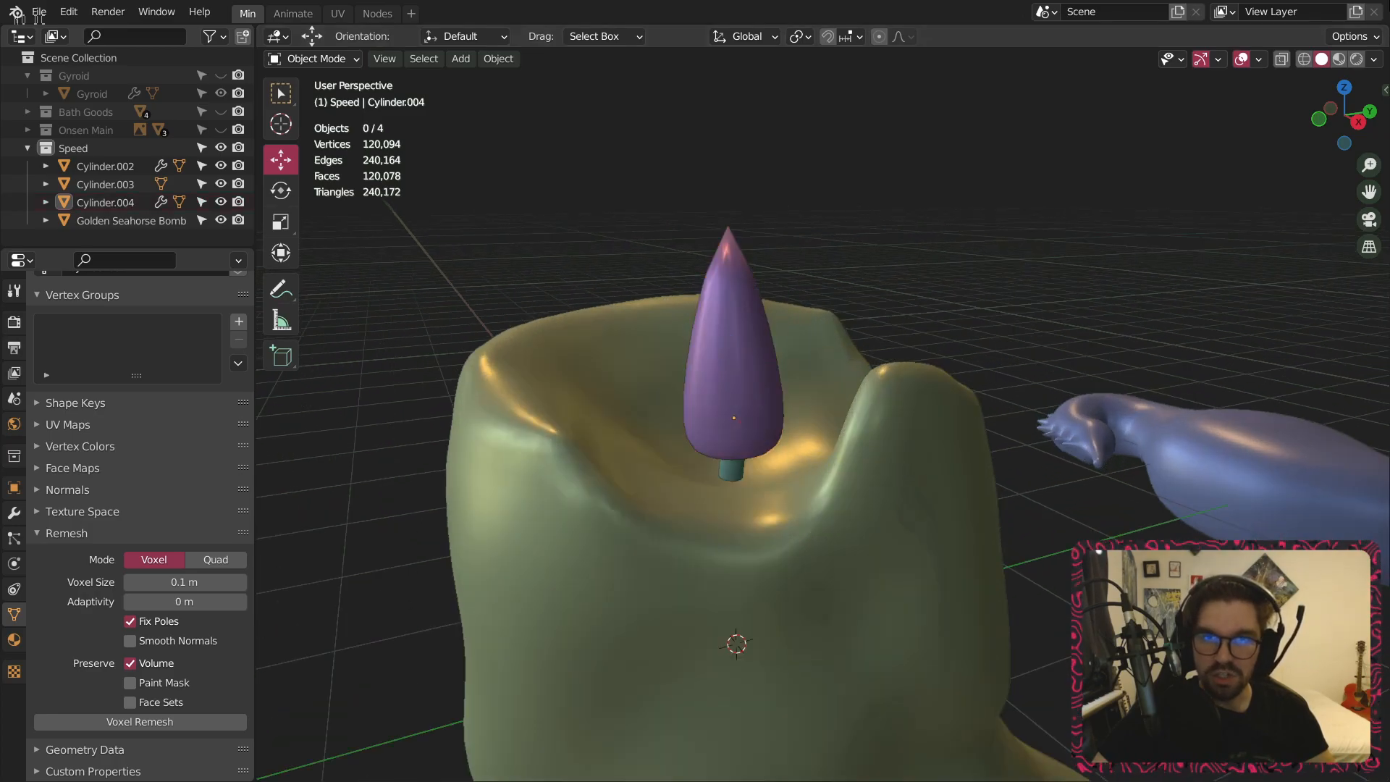
pyautogui.click(1357, 61)
# Examine the rendered candle, flame and golden seahorse together from above and from a distance.
pyautogui.scroll(-5, 748, 250)
pyautogui.moveTo(905, 314); pyautogui.dragTo(590, 434, button='middle')
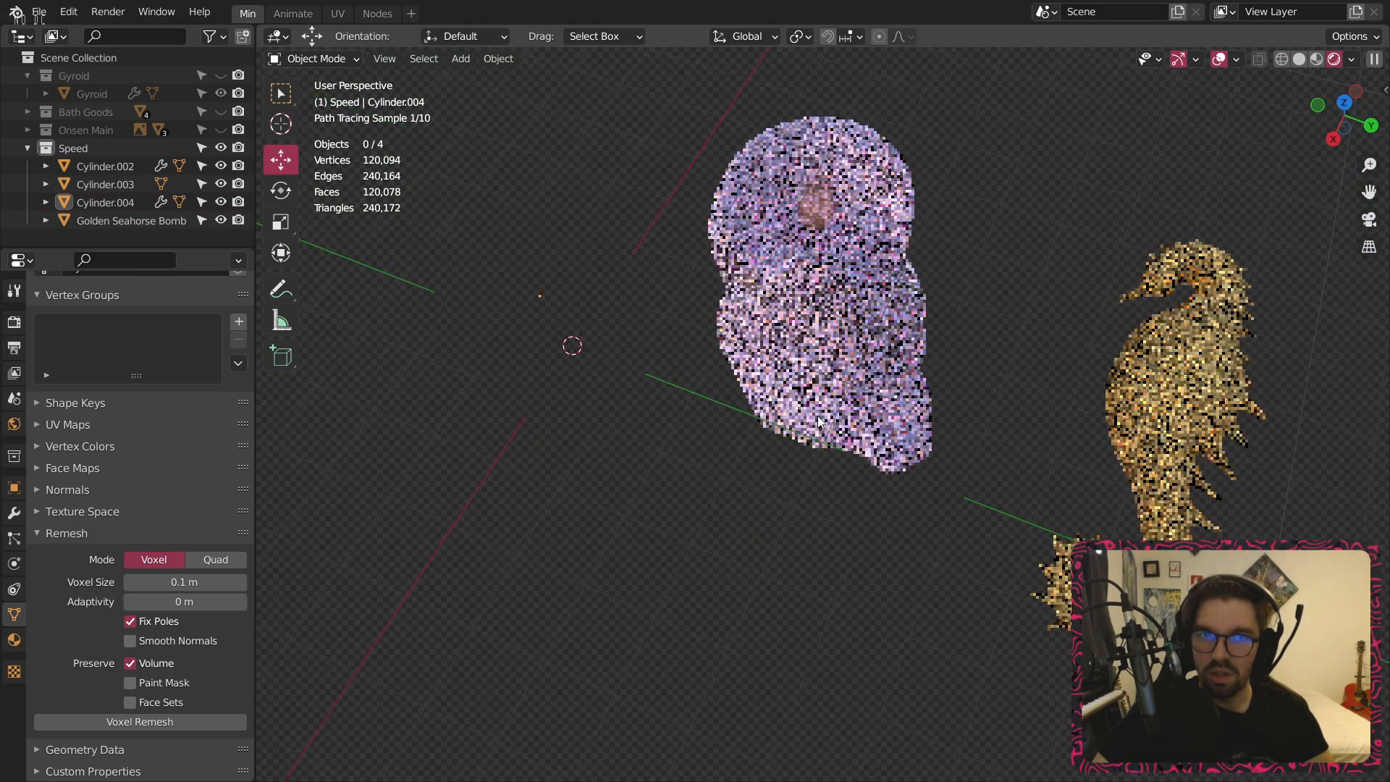
pyautogui.moveTo(832, 383); pyautogui.dragTo(924, 338, button='middle')
pyautogui.scroll(-3, 645, 402)
pyautogui.scroll(-3, 646, 406)
pyautogui.moveTo(669, 403)
pyautogui.mouseDown(button='middle')
pyautogui.moveTo(707, 442)
pyautogui.moveTo(667, 472)
pyautogui.moveTo(681, 449)
pyautogui.mouseUp(button='middle')
pyautogui.scroll(4, 677, 432)
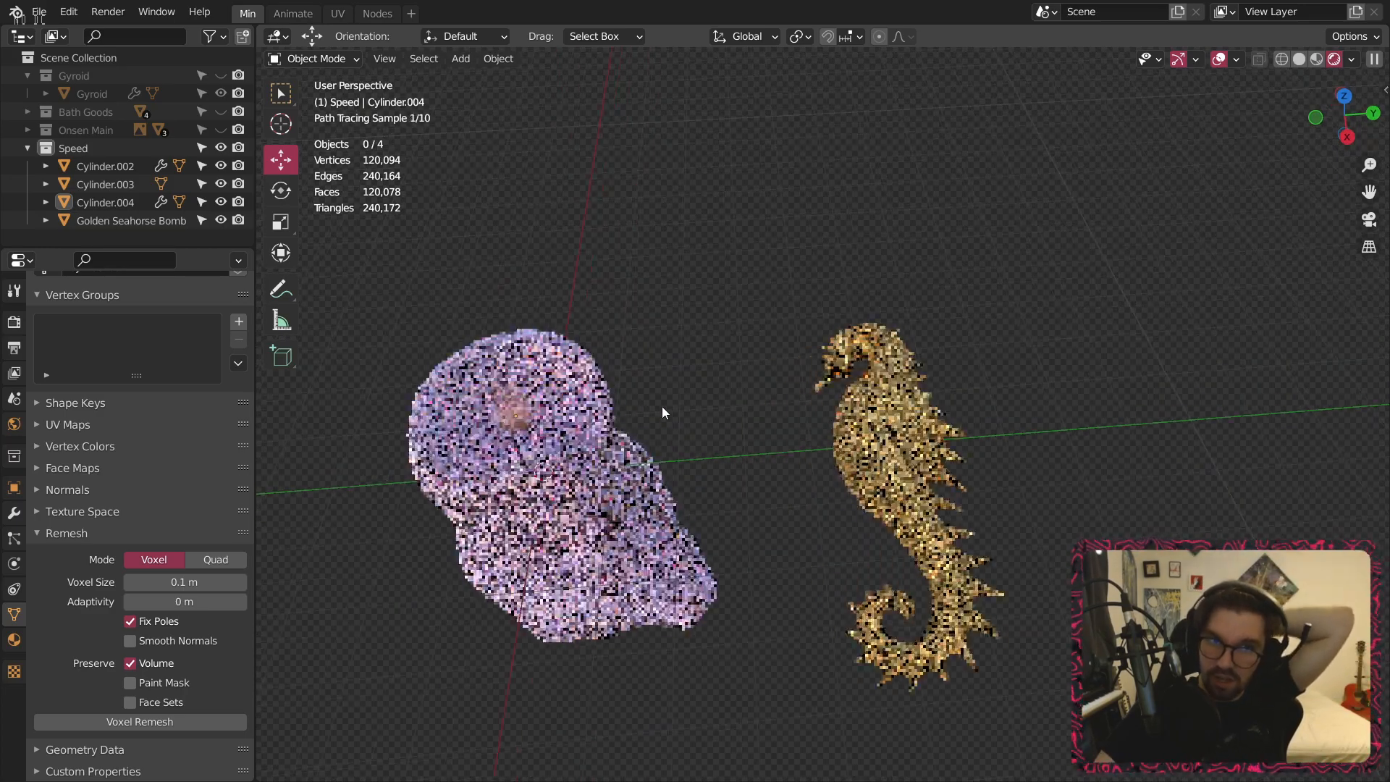